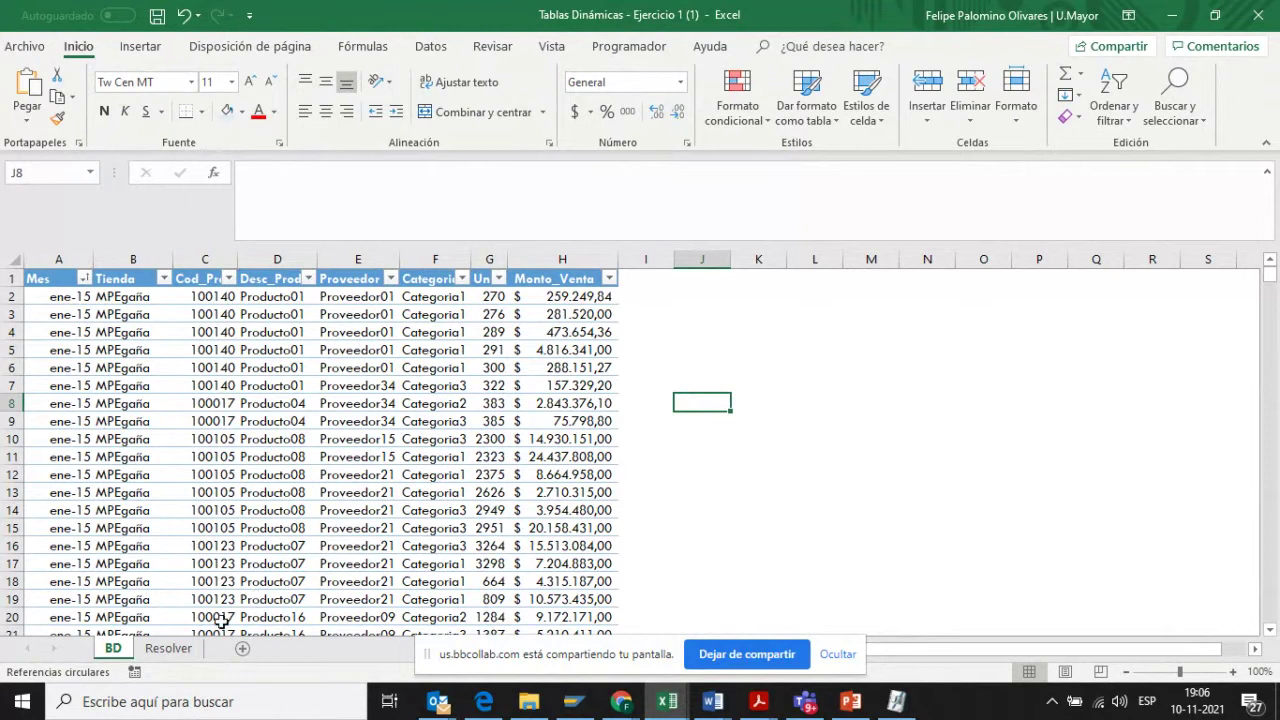
# - Look over the exercise list on the Resolver sheet and the sales records on the BD sheet
pyautogui.click(170, 650)
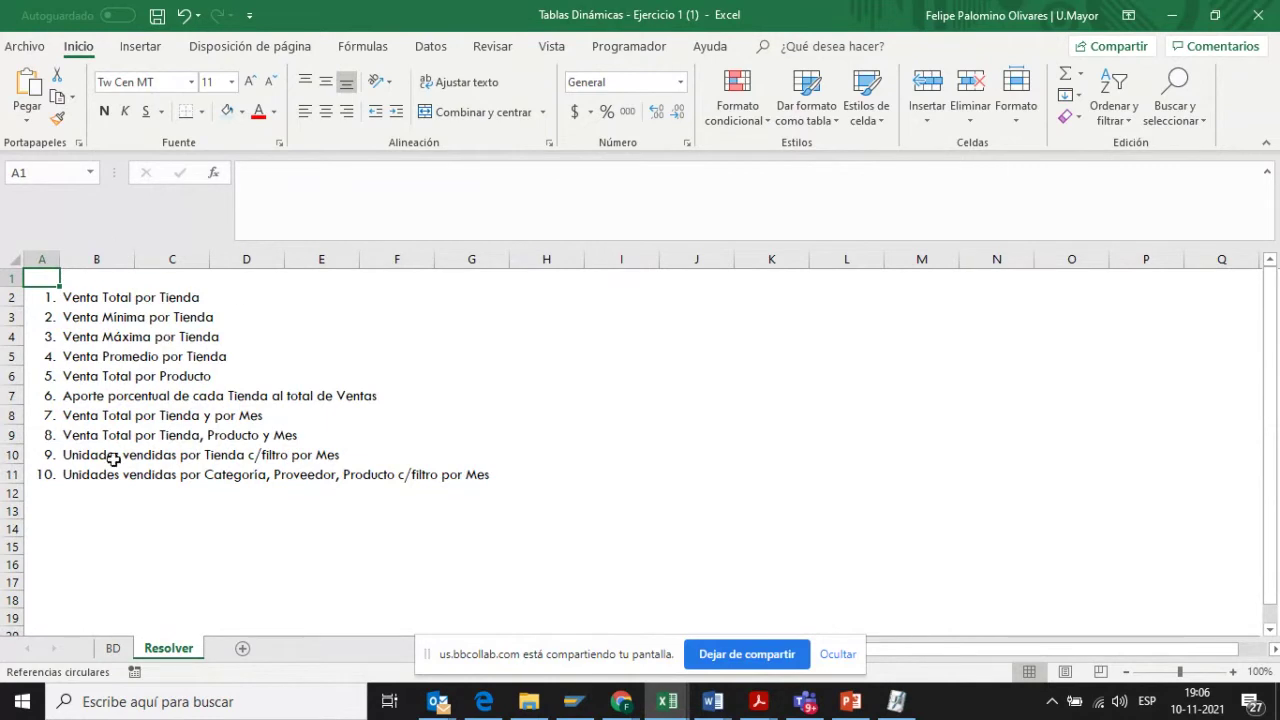
pyautogui.click(112, 649)
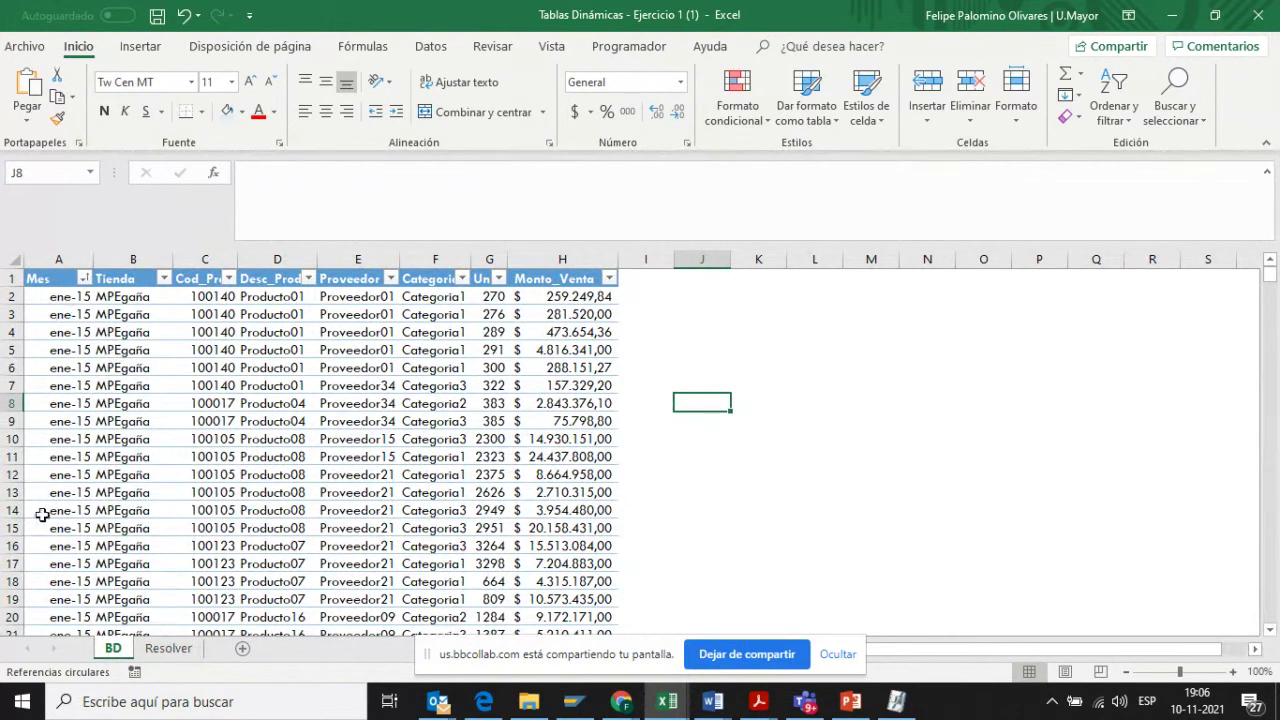
pyautogui.scroll(-3, 55, 405)
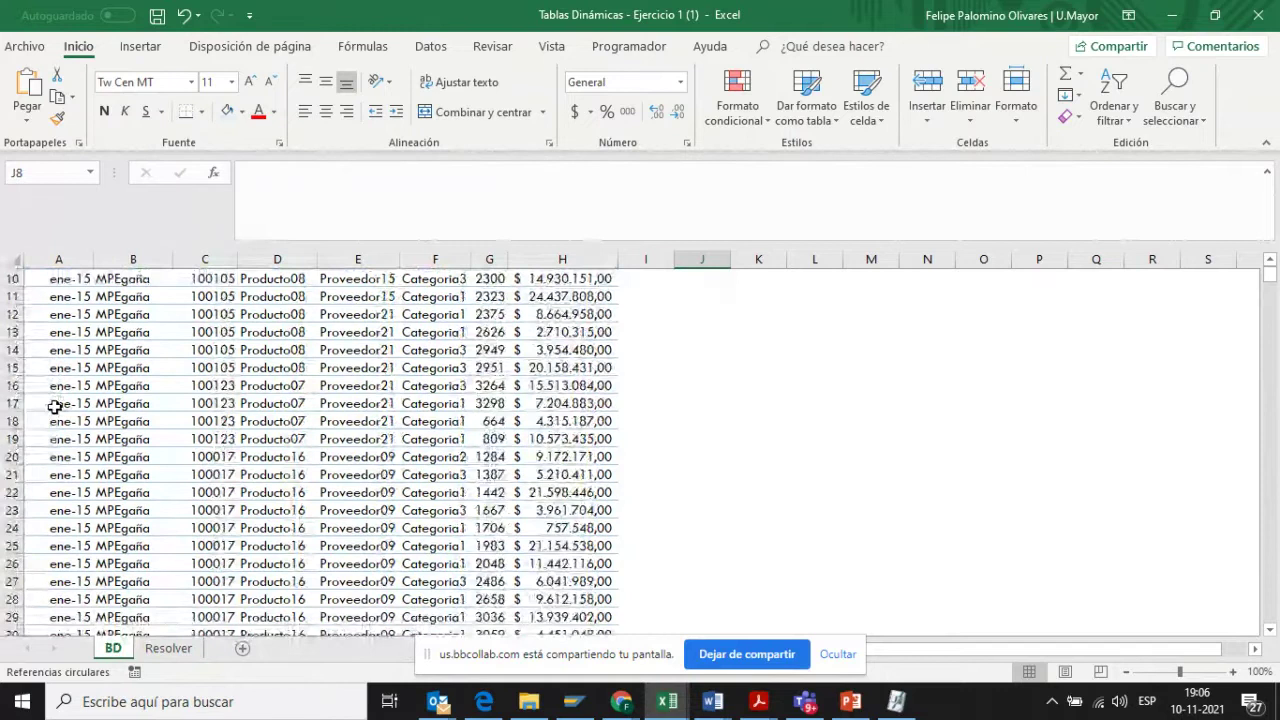
pyautogui.scroll(-2, 58, 407)
pyautogui.scroll(5, 52, 406)
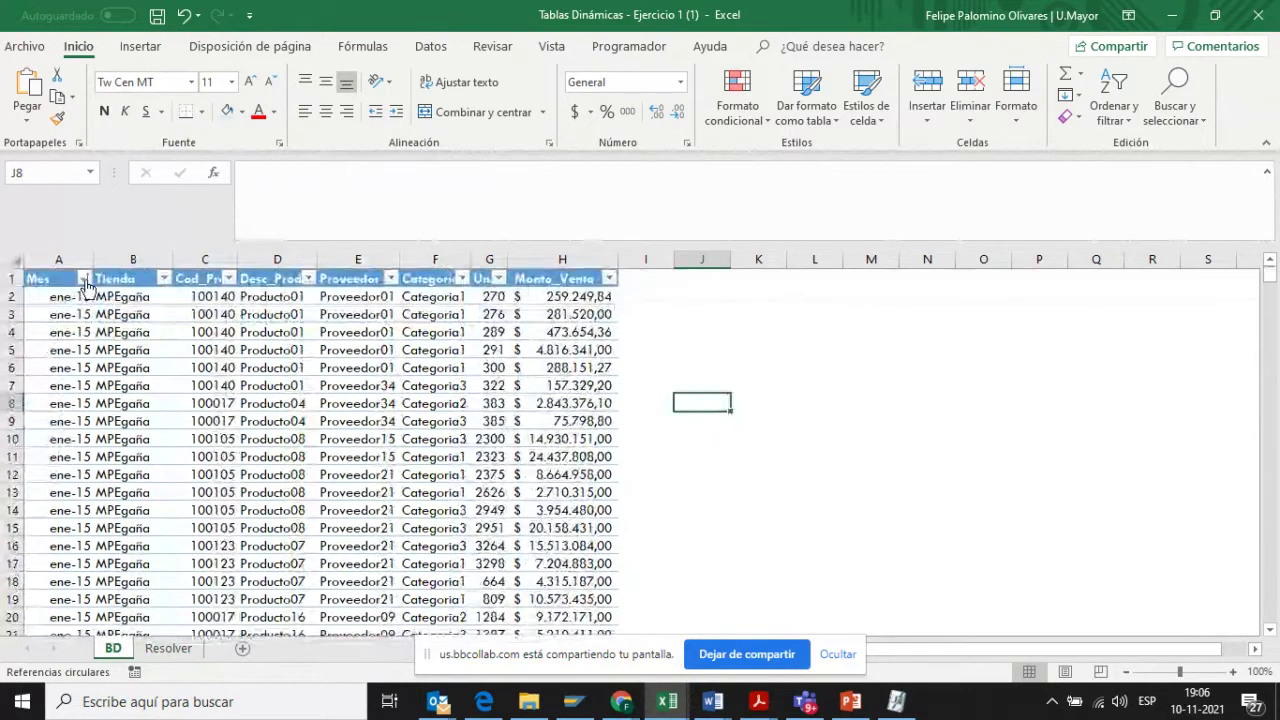
# - Examine the filter values of the Mes, Tienda, Desc_Prod, Proveedor, Categoria and Unid columns, and the first Monto_Venta amount, without filtering anything
pyautogui.click(84, 279)
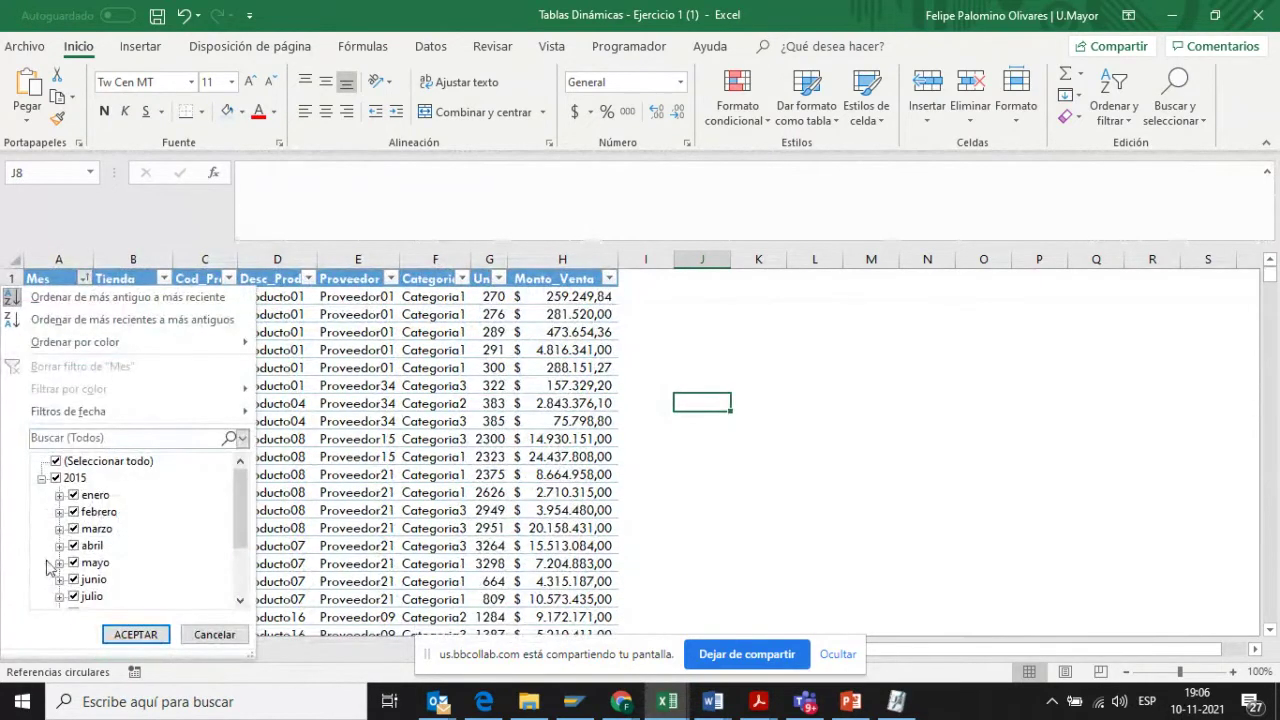
pyautogui.scroll(-2, 225, 576)
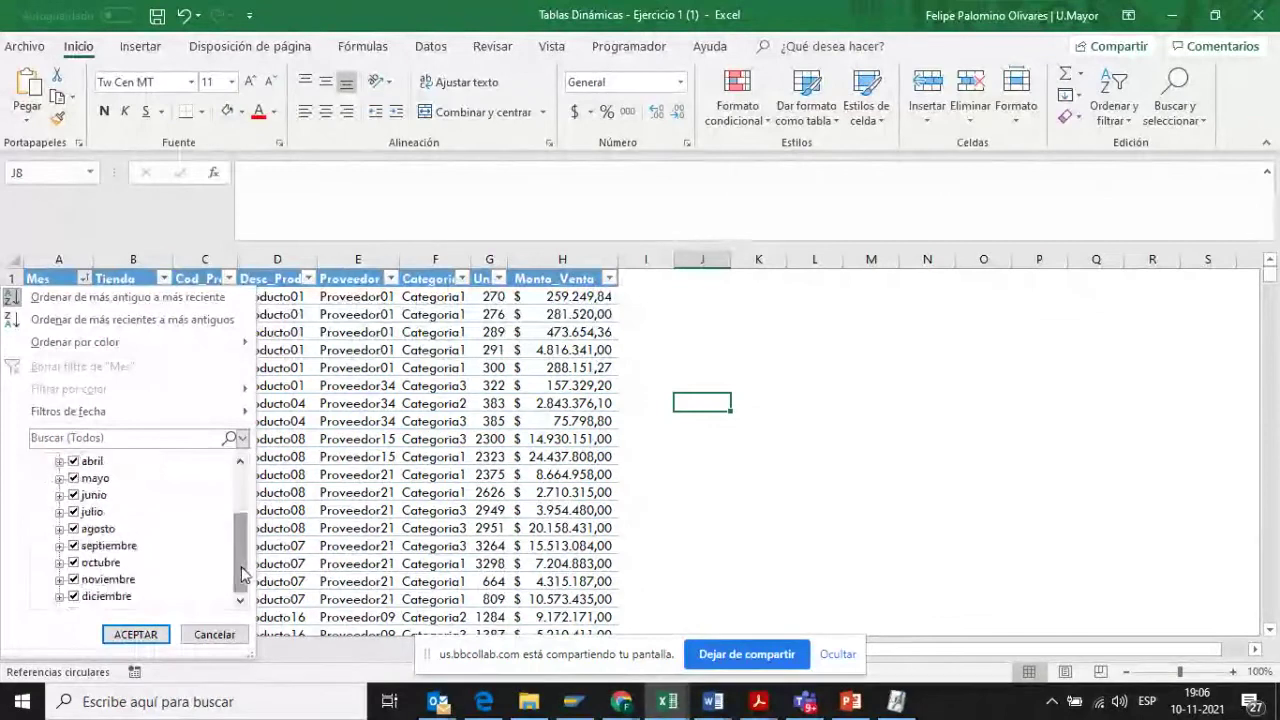
pyautogui.click(135, 634)
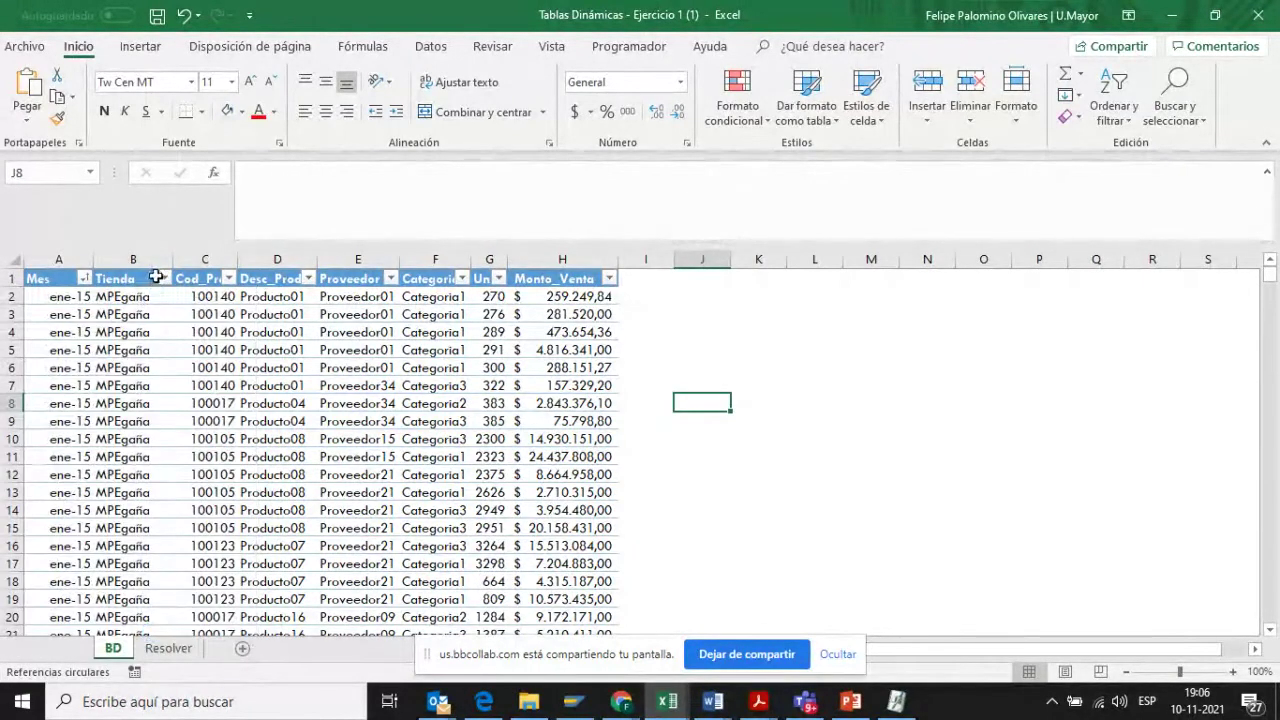
pyautogui.click(163, 279)
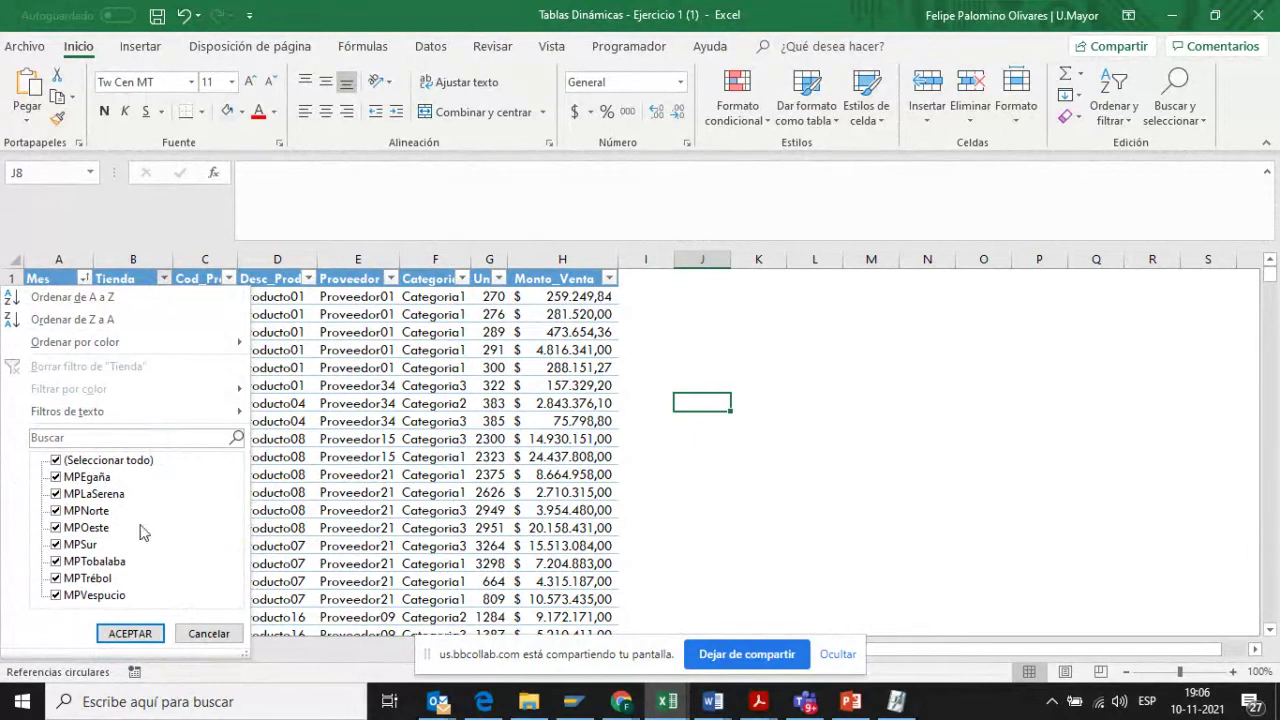
pyautogui.click(205, 633)
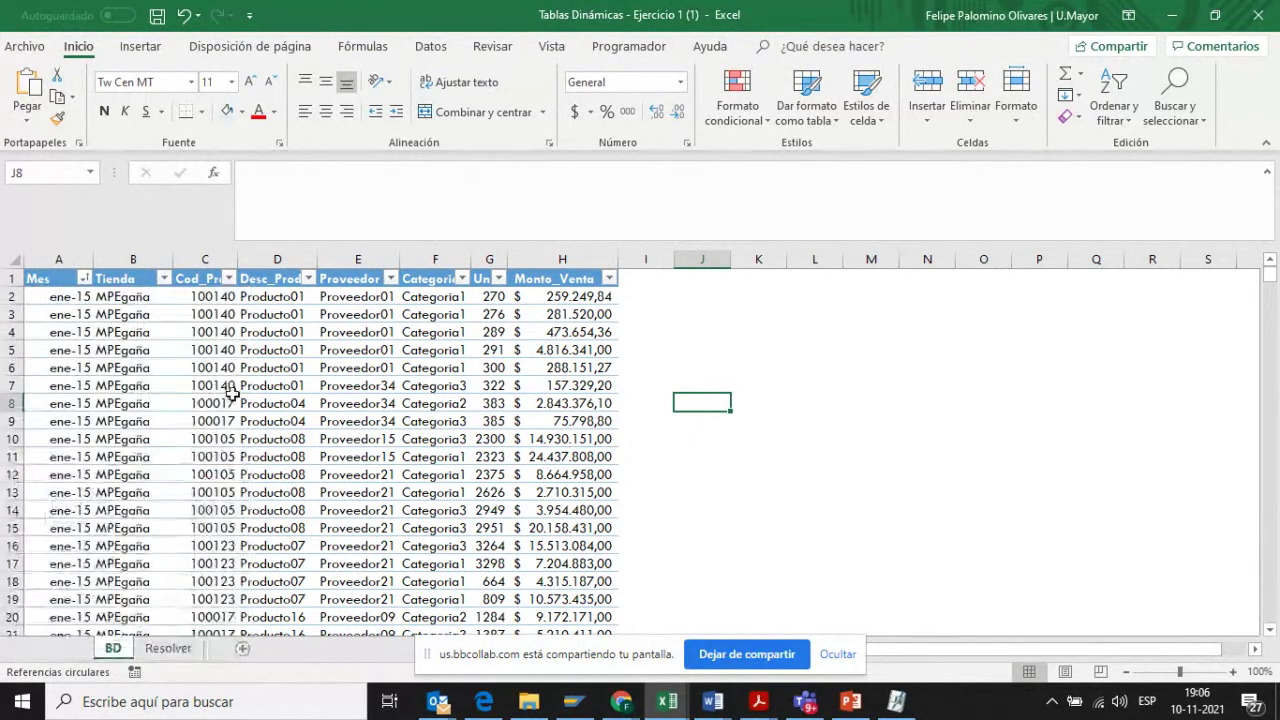
pyautogui.click(229, 279)
pyautogui.click(229, 279)
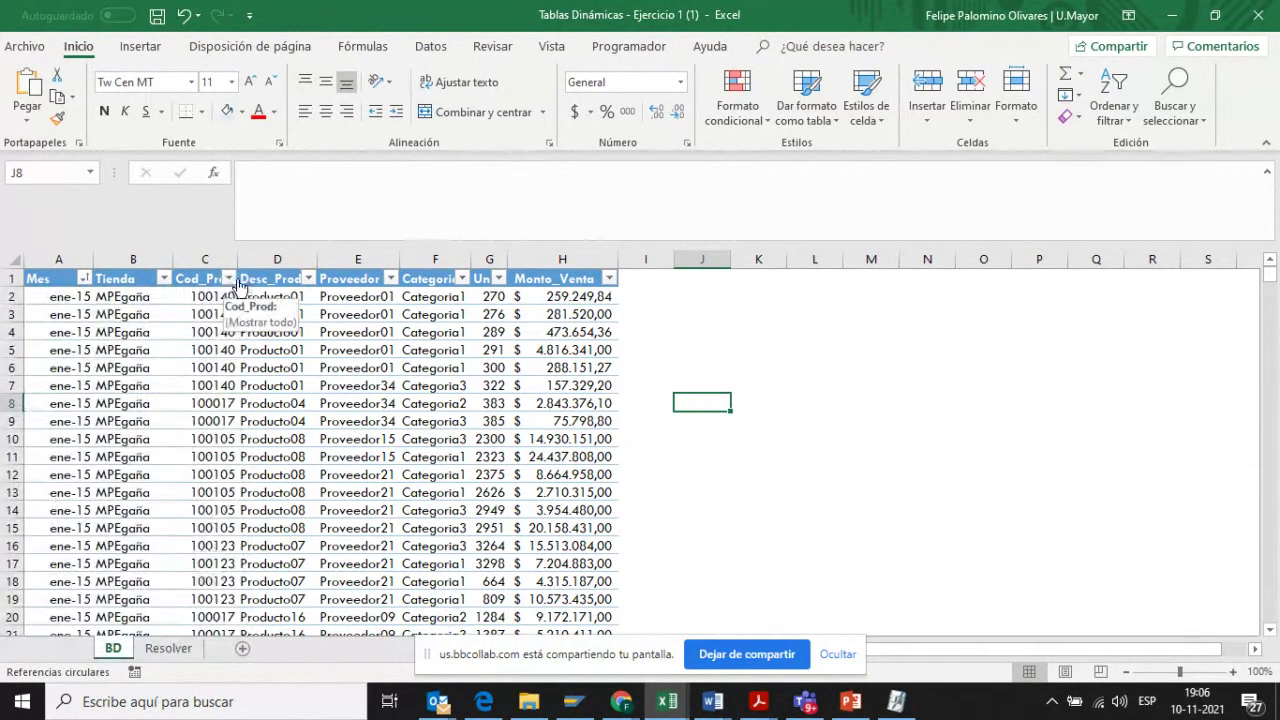
pyautogui.click(309, 279)
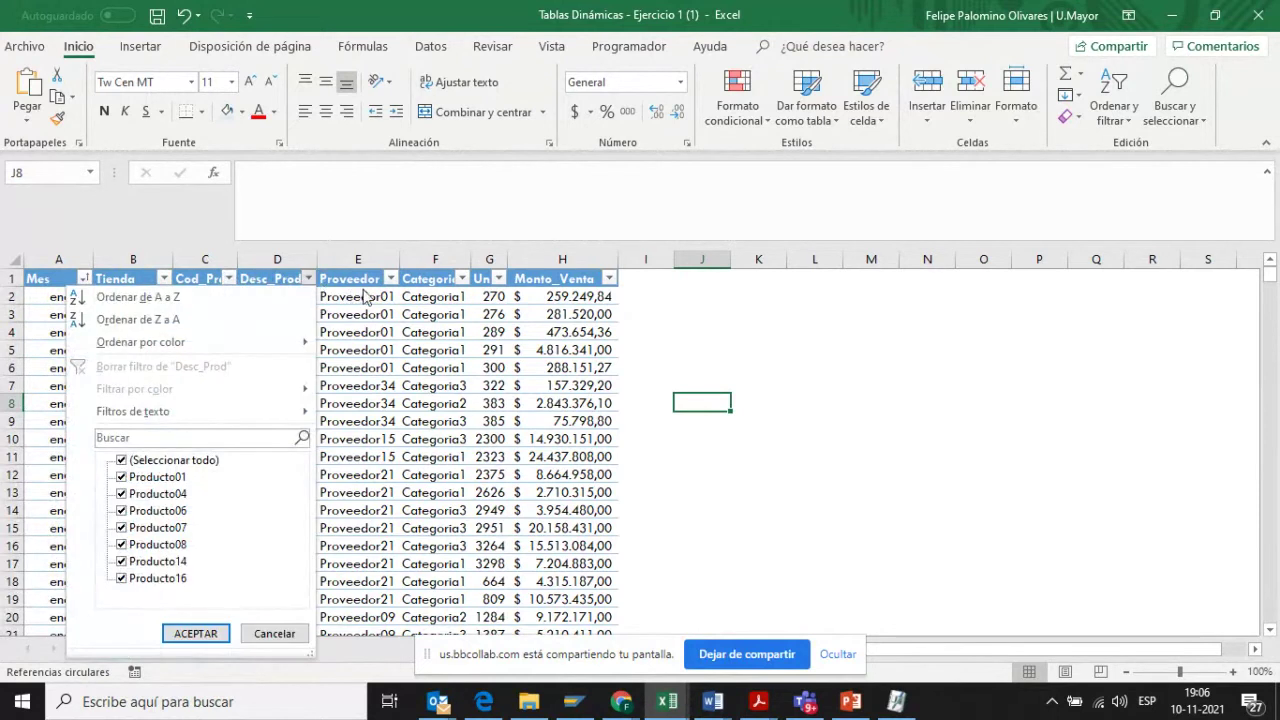
pyautogui.click(391, 279)
pyautogui.click(391, 279)
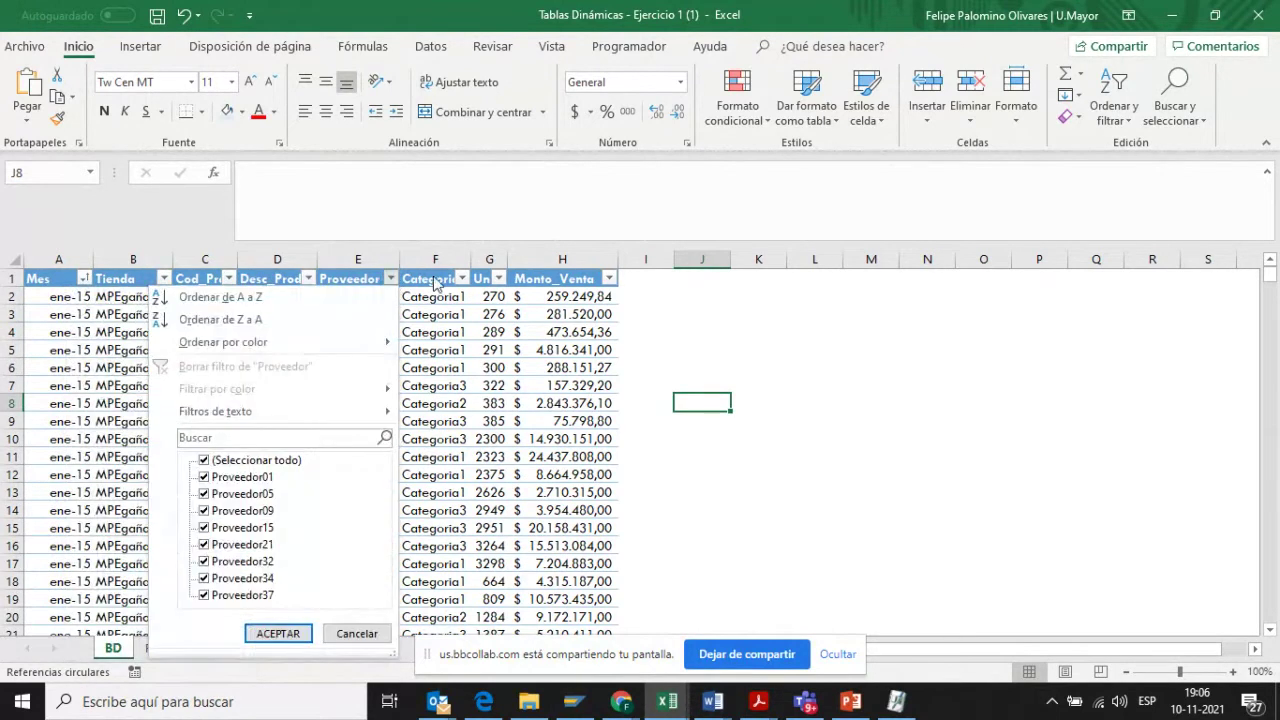
pyautogui.click(461, 279)
pyautogui.click(461, 279)
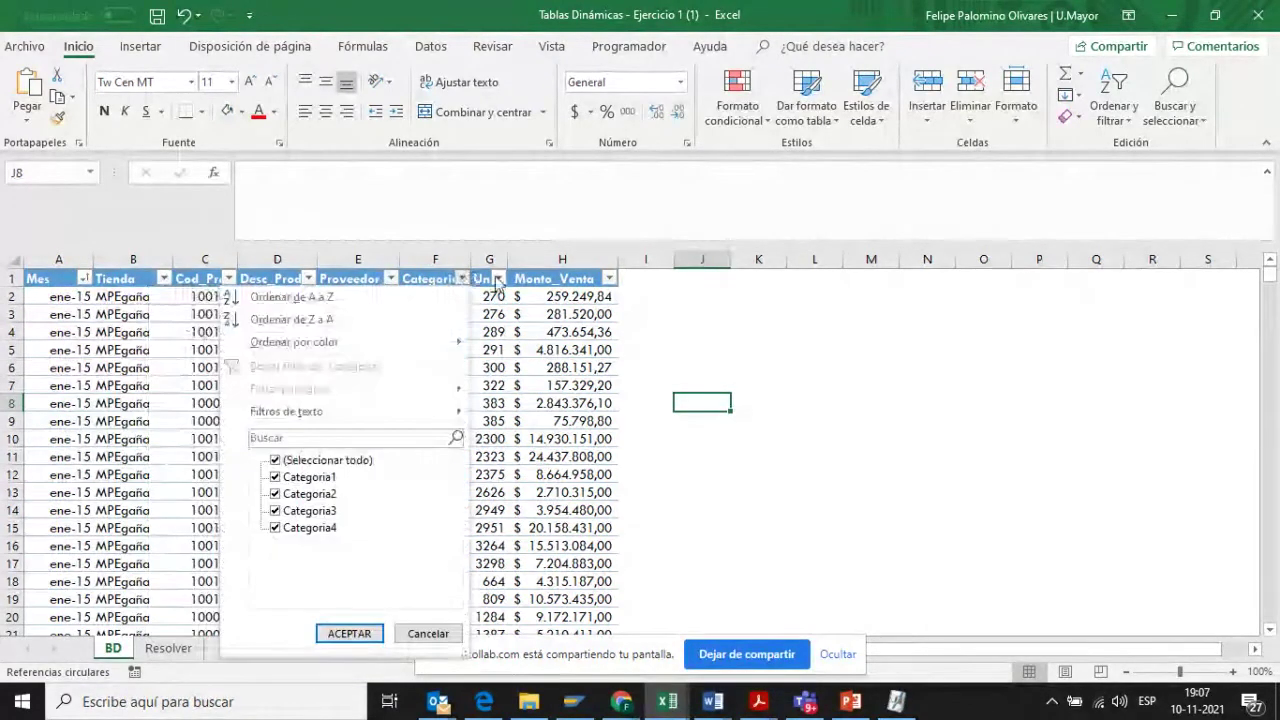
pyautogui.click(497, 279)
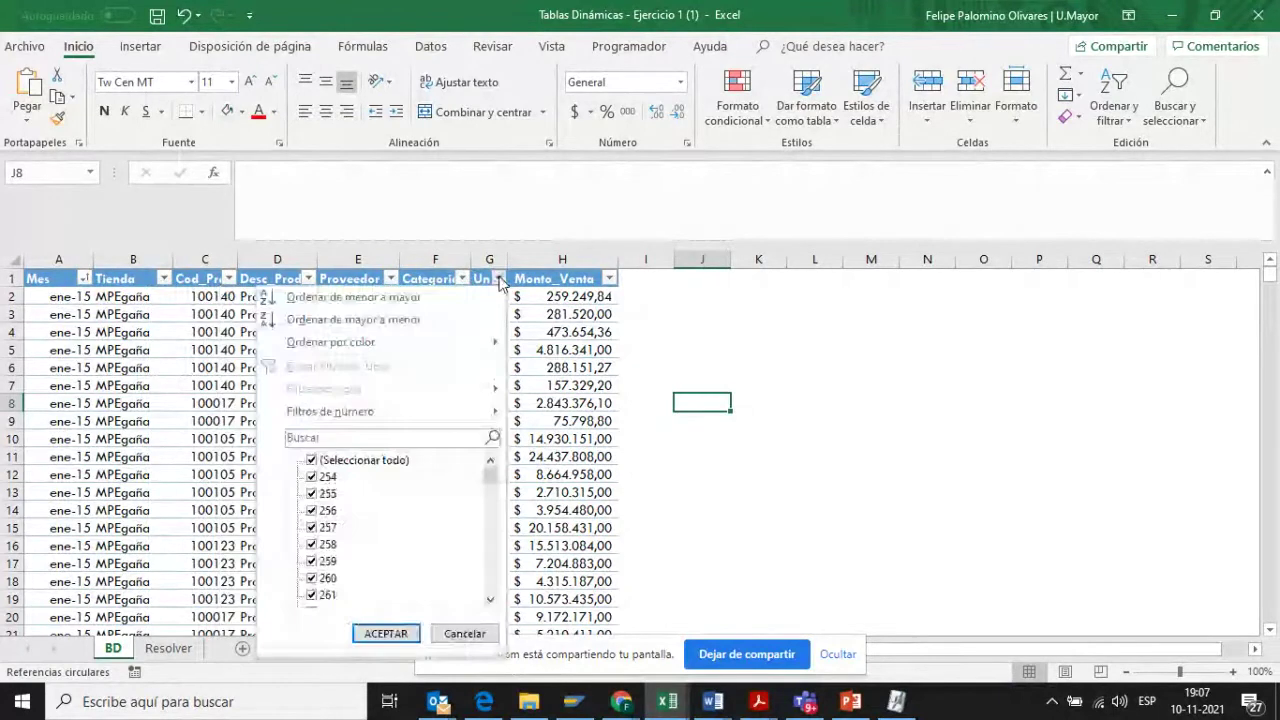
pyautogui.click(580, 300)
pyautogui.click(560, 297)
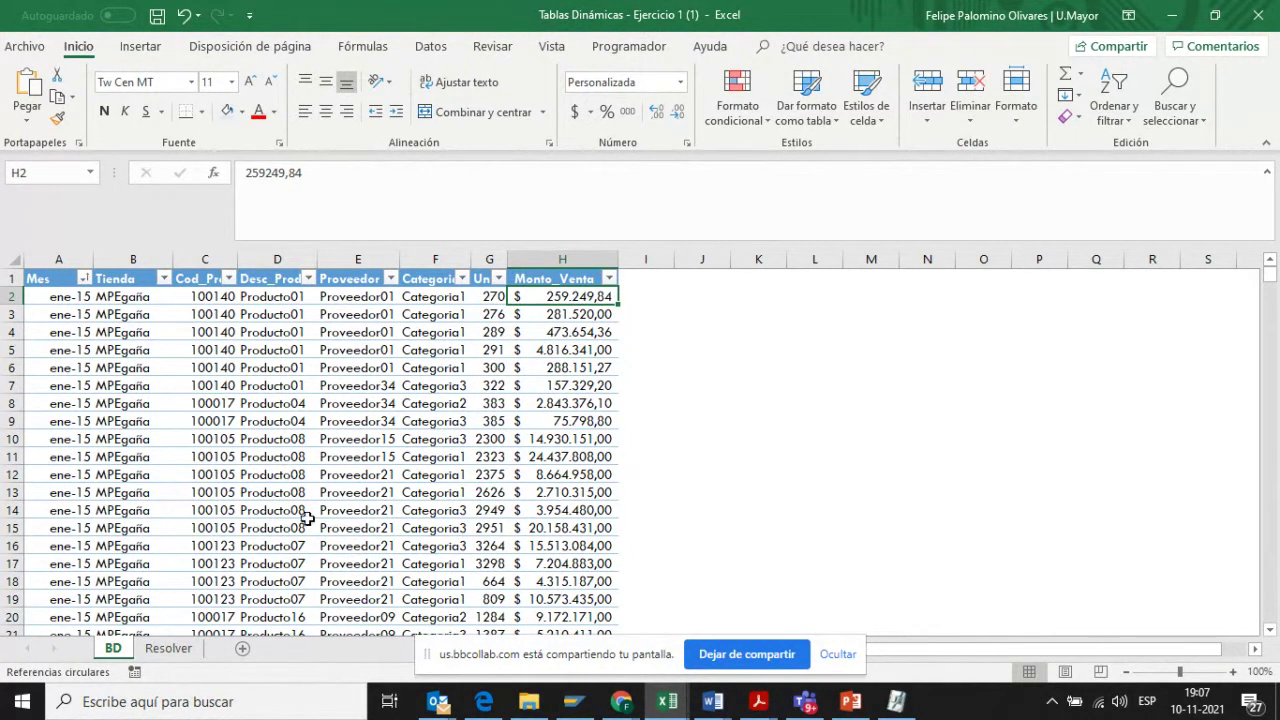
# - Read through the questions on the Resolver sheet, comparing with the BD data, and single out question 1, Venta Total por Tienda
pyautogui.click(170, 649)
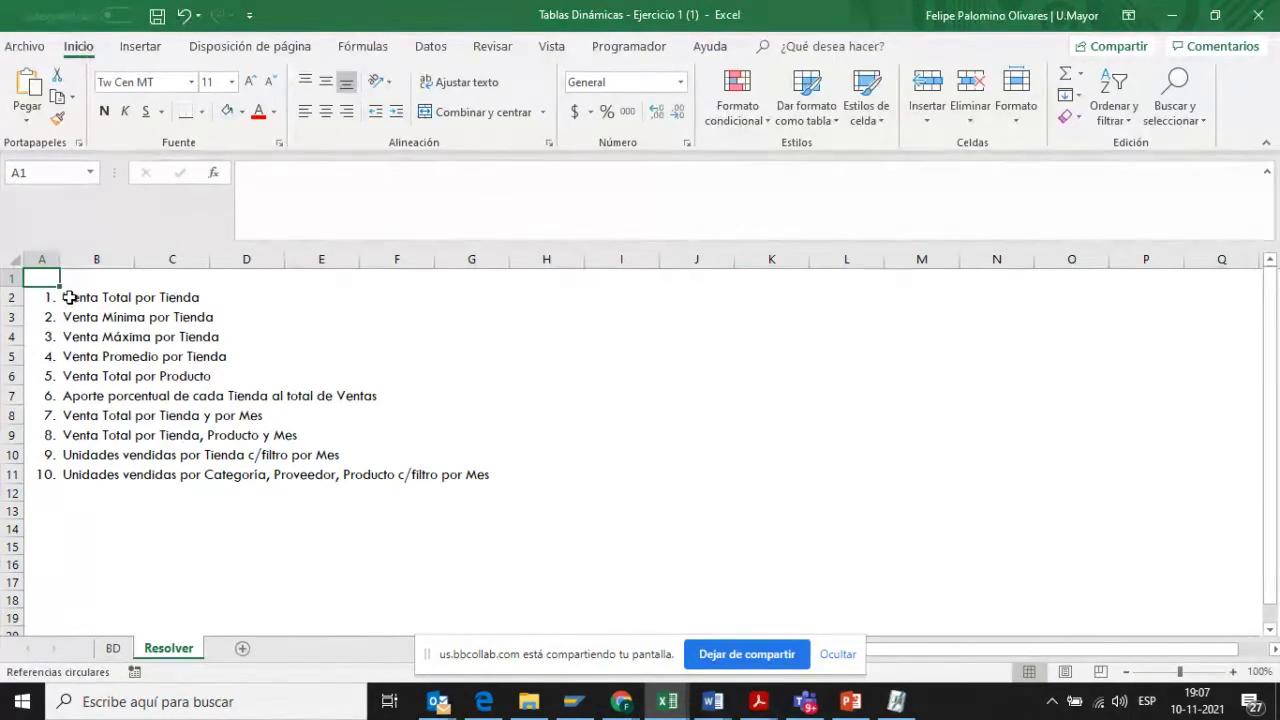
pyautogui.moveTo(62, 297); pyautogui.dragTo(64, 474)
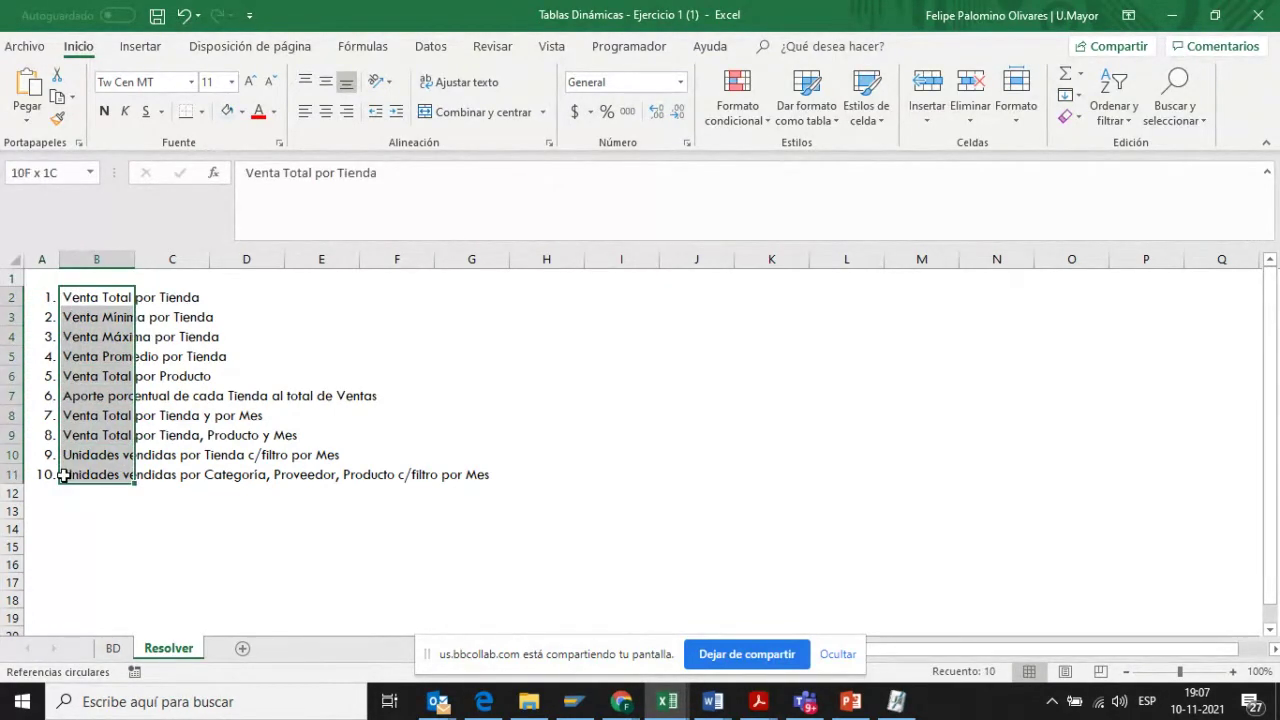
pyautogui.click(76, 290)
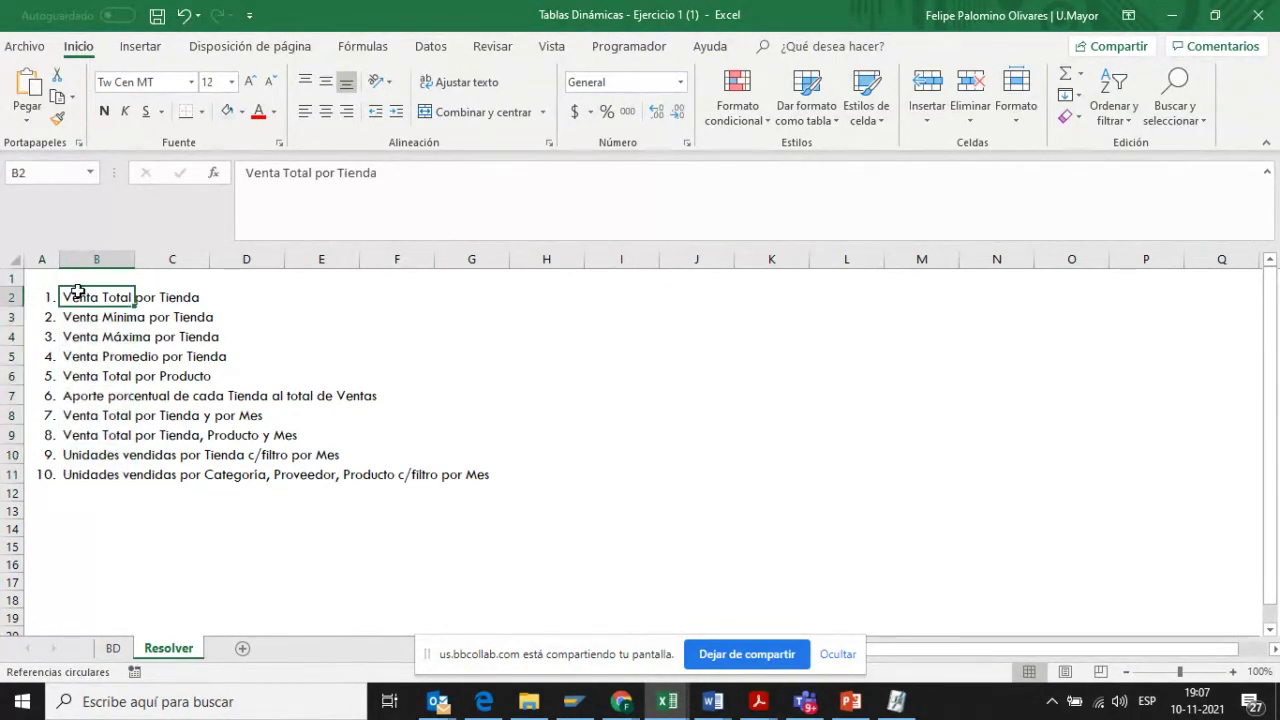
pyautogui.click(73, 320)
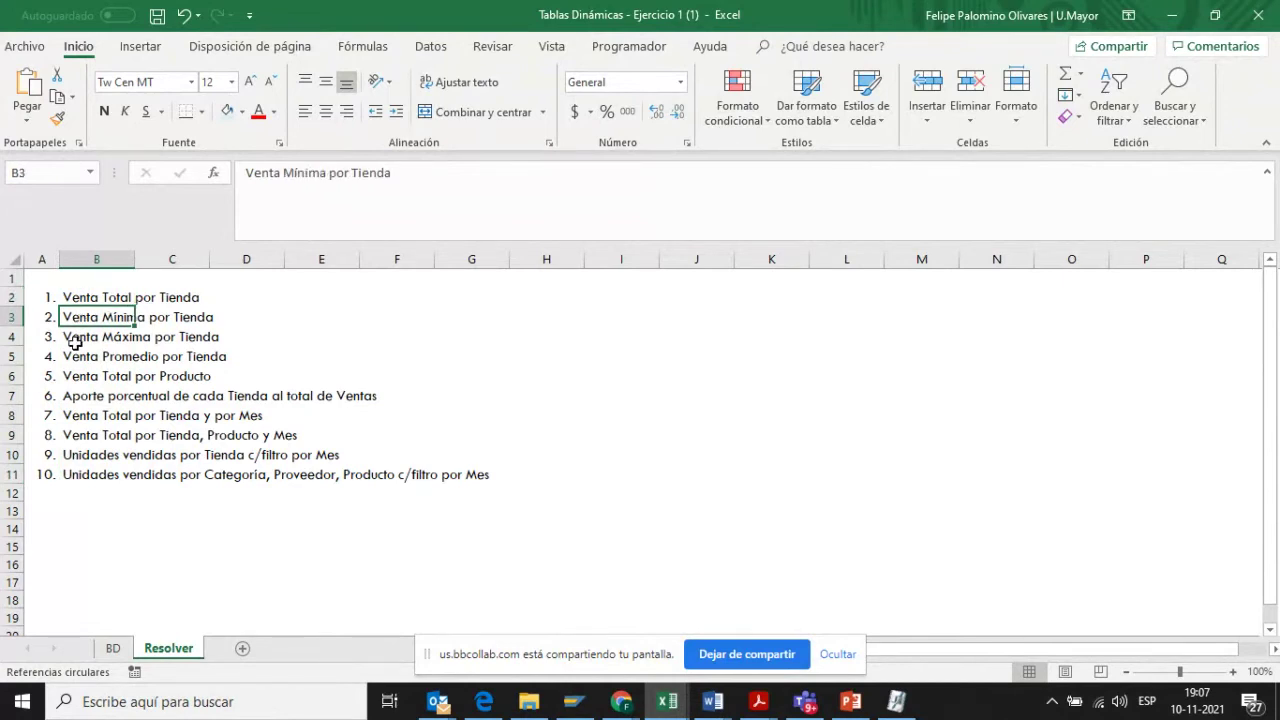
pyautogui.click(70, 337)
pyautogui.click(75, 358)
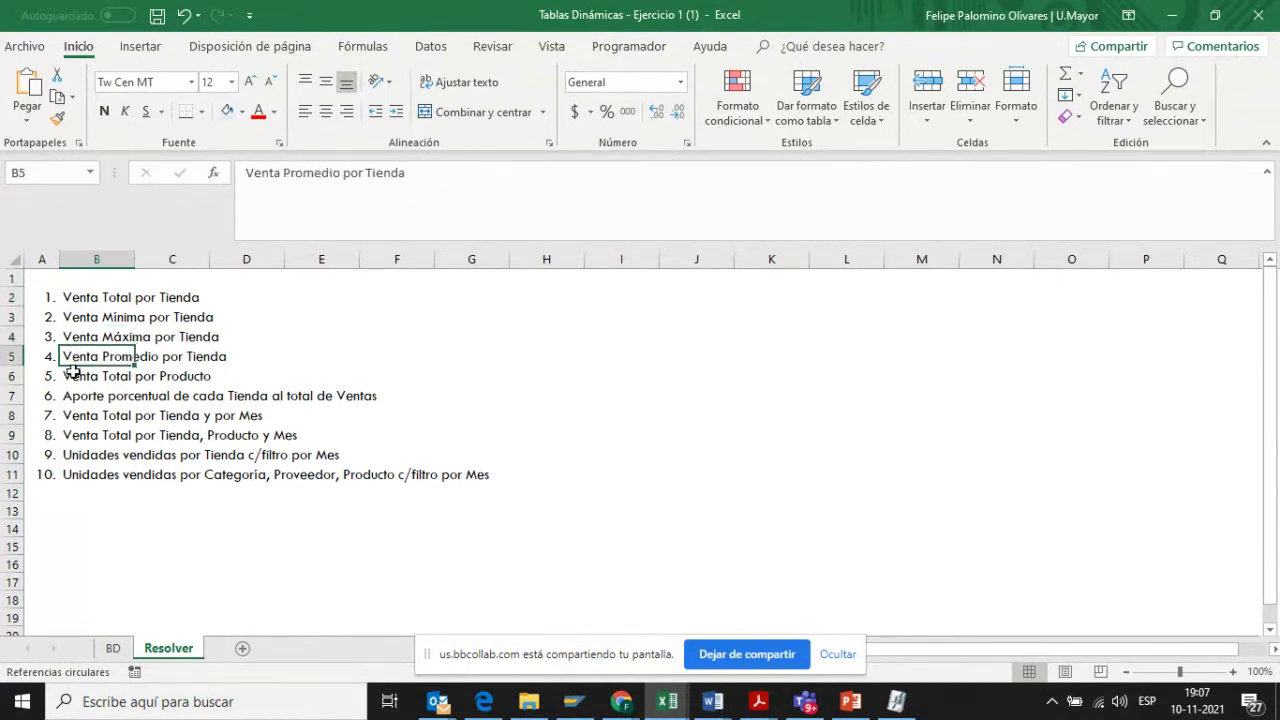
pyautogui.click(73, 374)
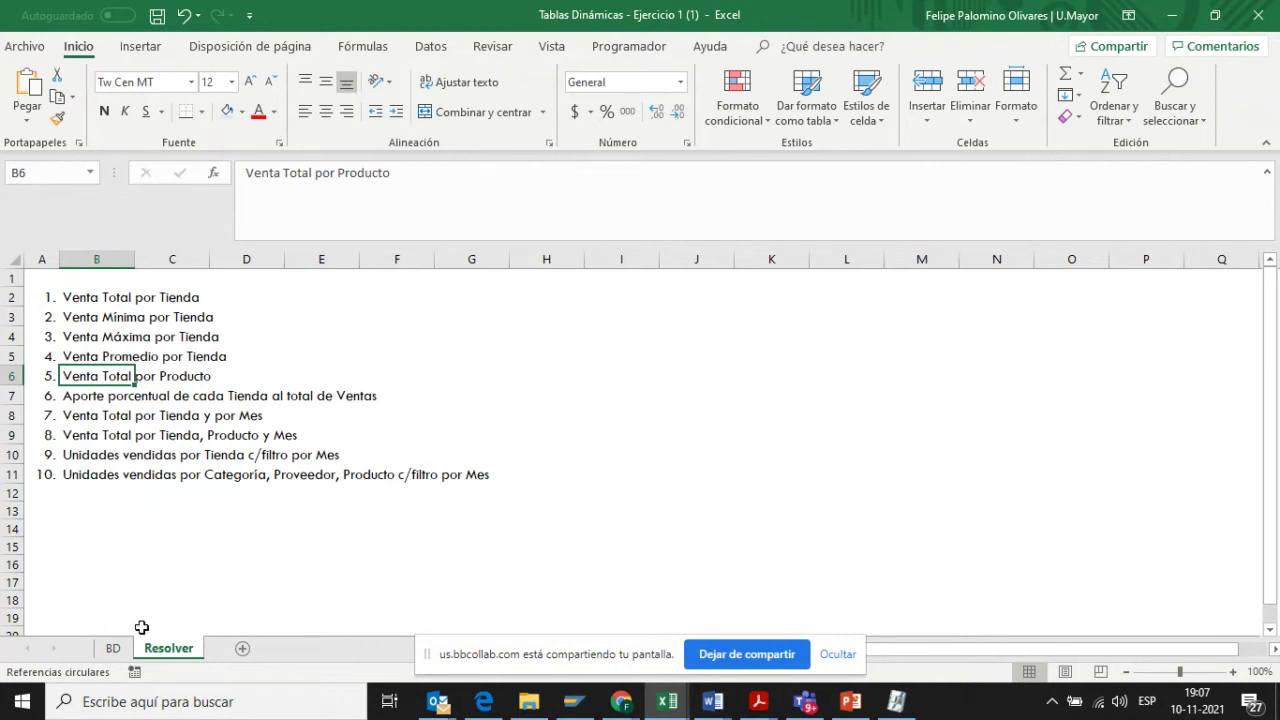
pyautogui.click(113, 648)
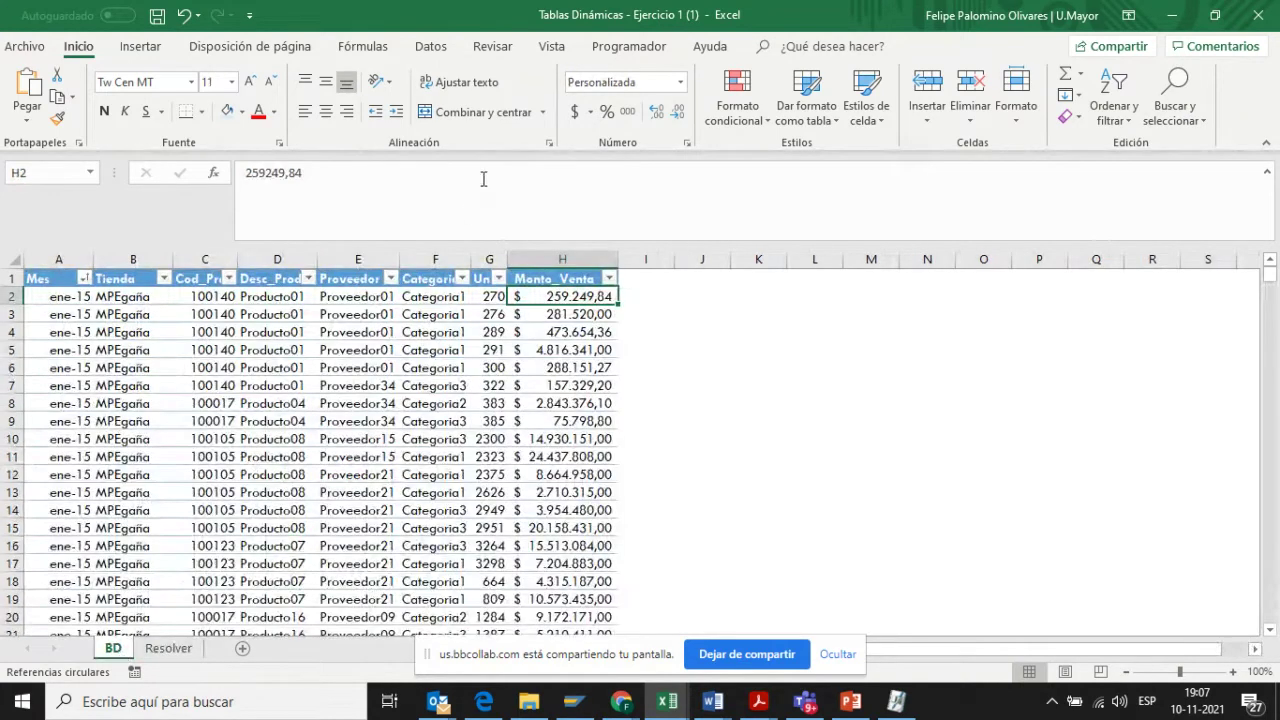
pyautogui.click(170, 652)
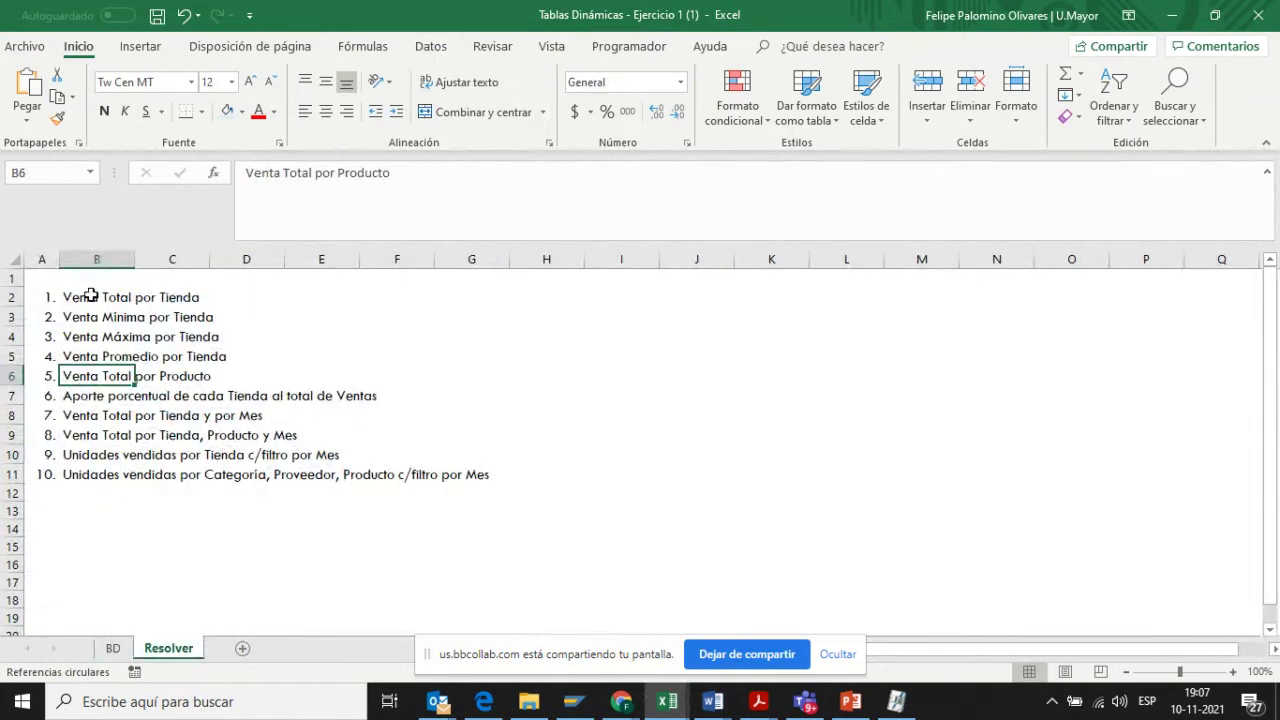
pyautogui.moveTo(91, 295); pyautogui.dragTo(175, 299)
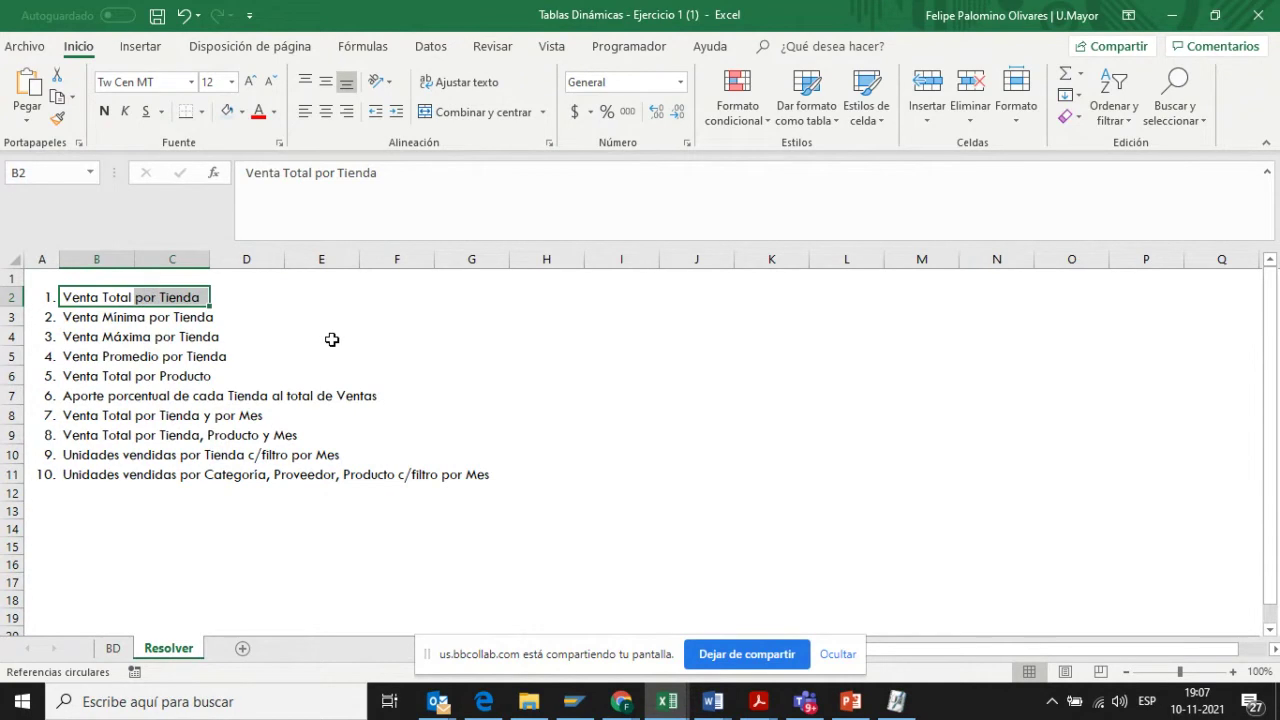
# - Create a pivot table on a new worksheet from the BD sheet's data range A1:H1198
pyautogui.click(113, 648)
pyautogui.click(205, 385)
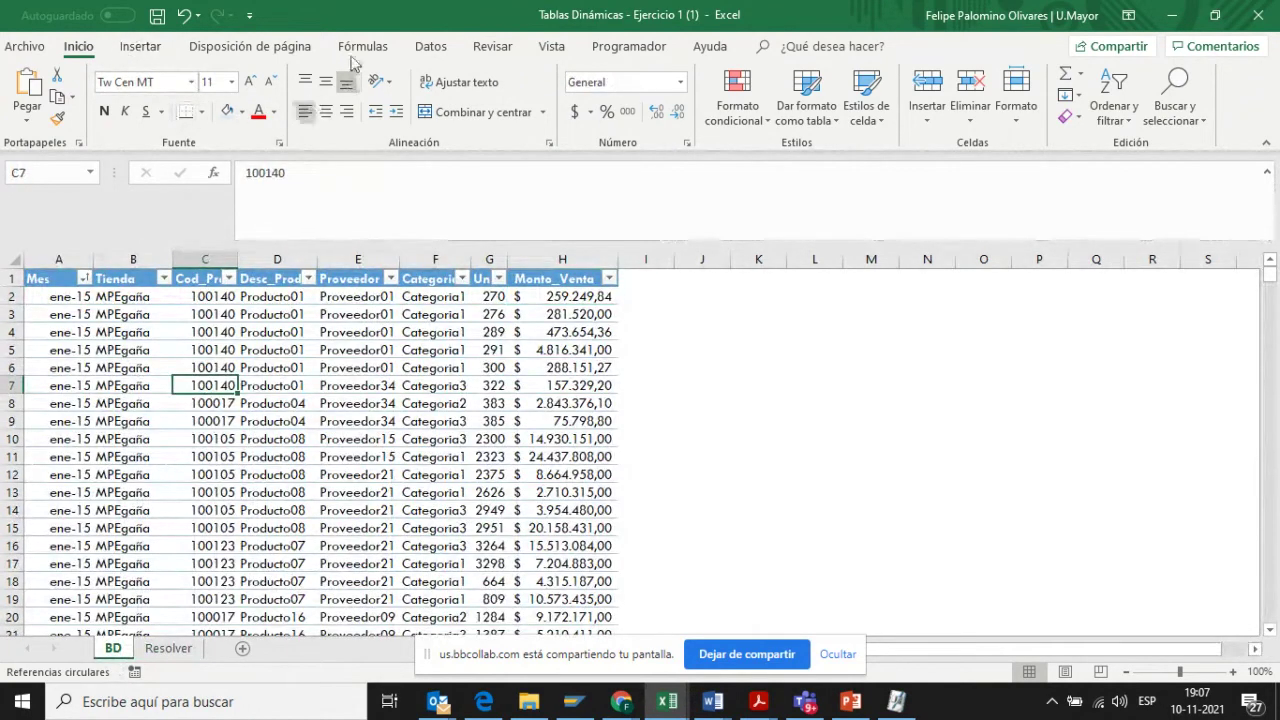
pyautogui.click(141, 50)
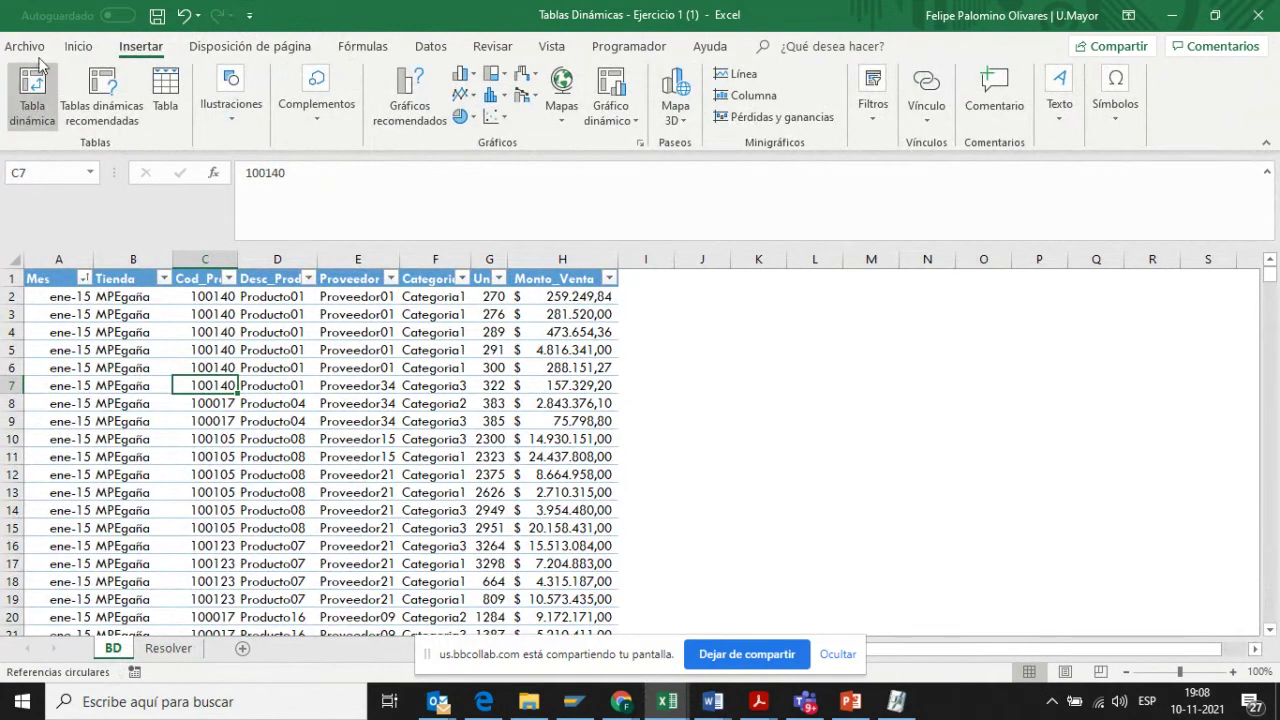
pyautogui.click(38, 112)
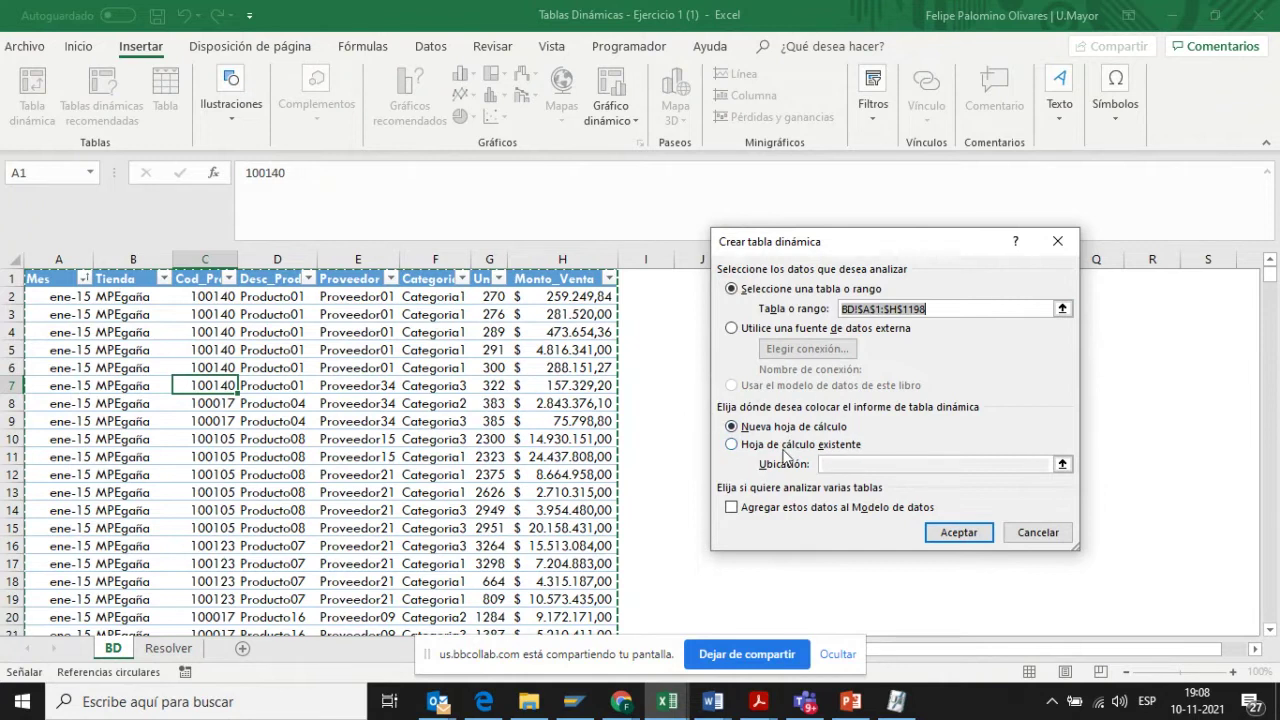
pyautogui.click(963, 540)
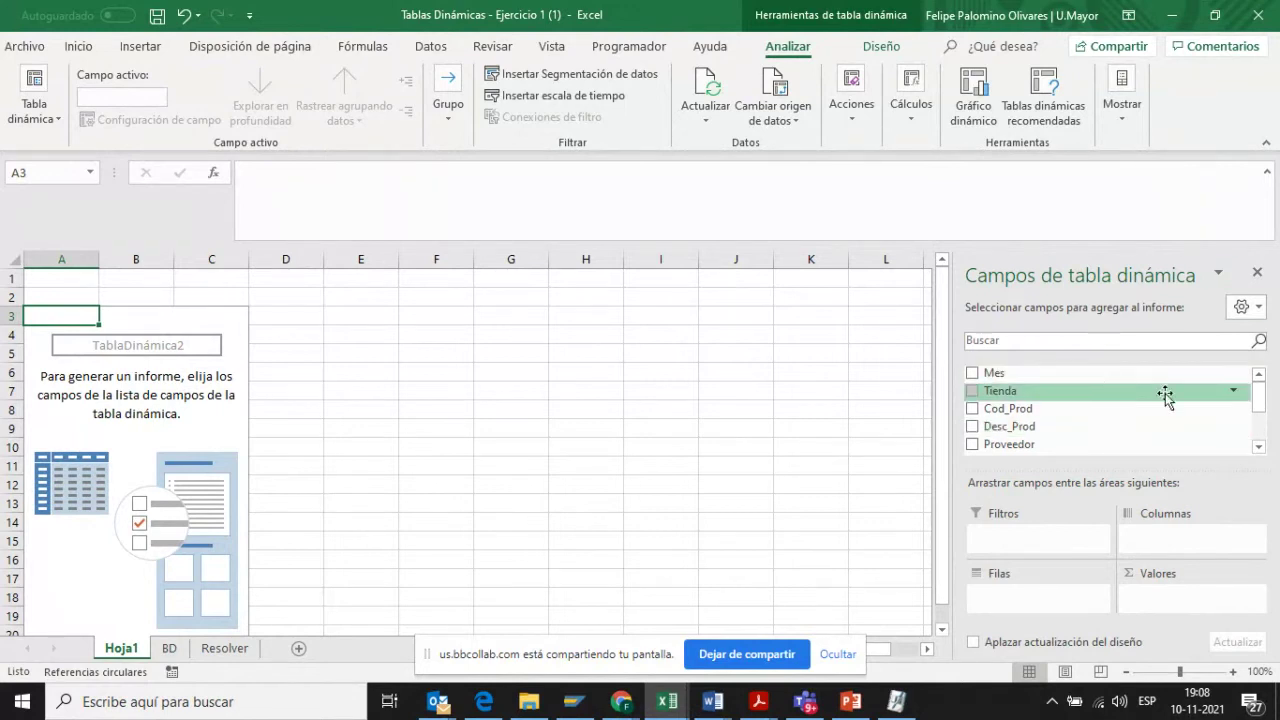
# - Look through the available pivot table fields and place Tienda in the rows area
pyautogui.click(1260, 435)
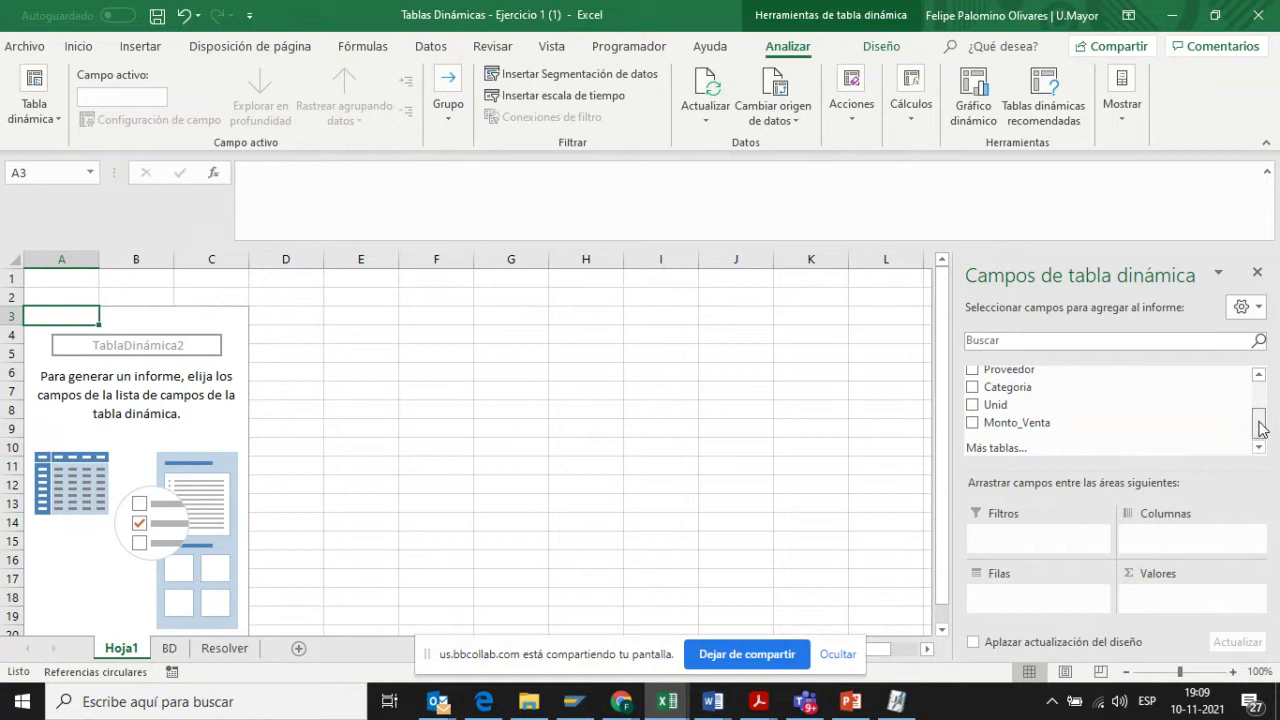
pyautogui.moveTo(1262, 428); pyautogui.dragTo(1262, 400)
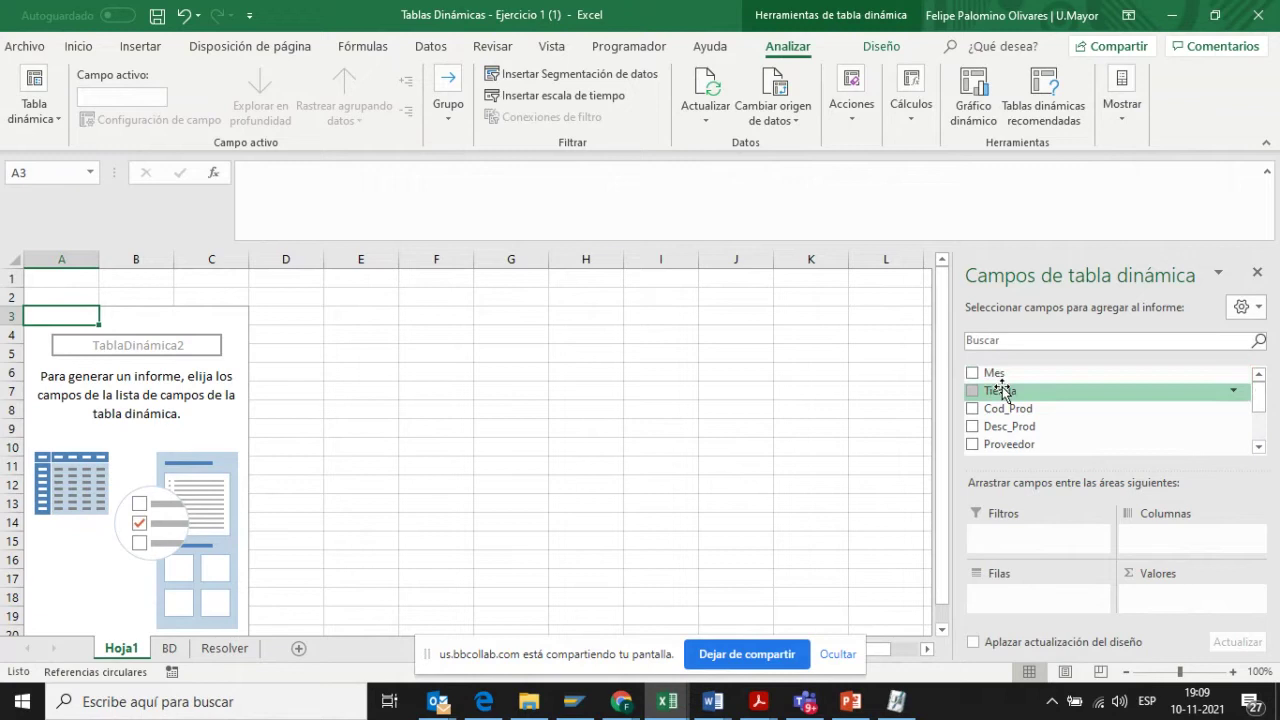
pyautogui.moveTo(1002, 388); pyautogui.dragTo(1001, 605)
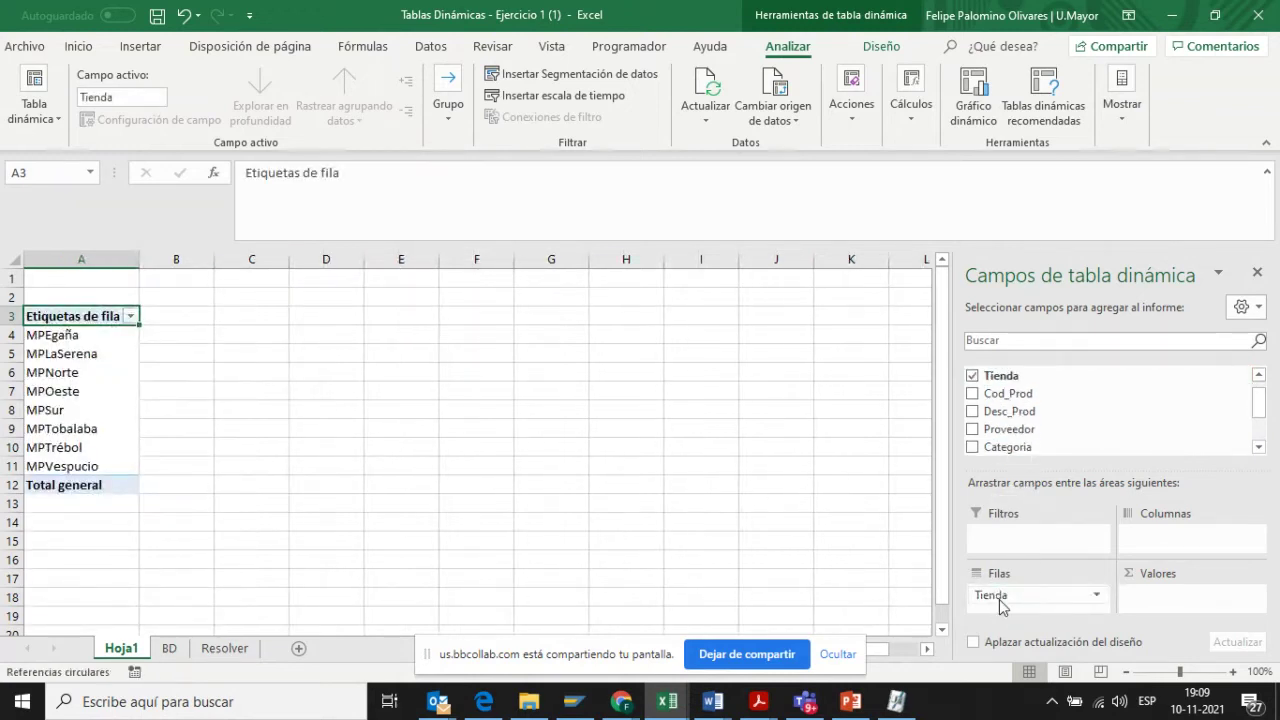
# - Recheck question 1 on the Resolver sheet and add Monto_Venta as a sum to the values area of the pivot table on Hoja1
pyautogui.click(218, 650)
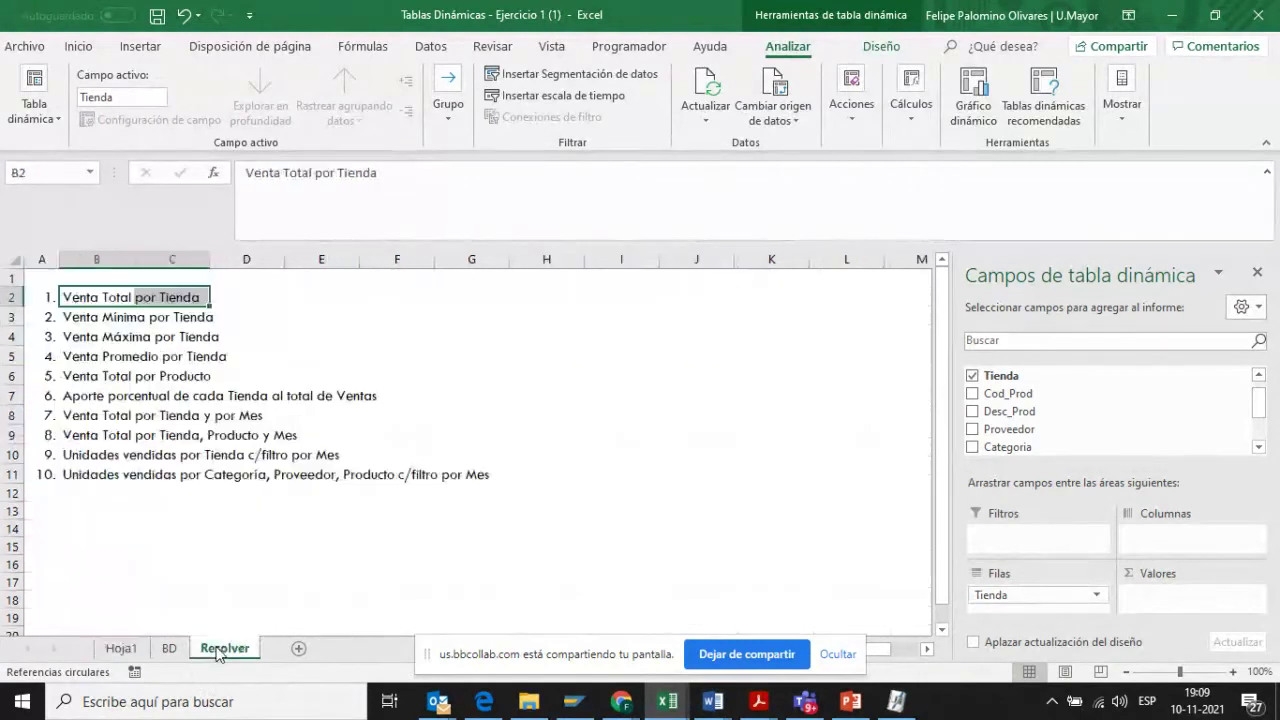
pyautogui.click(120, 649)
pyautogui.click(55, 370)
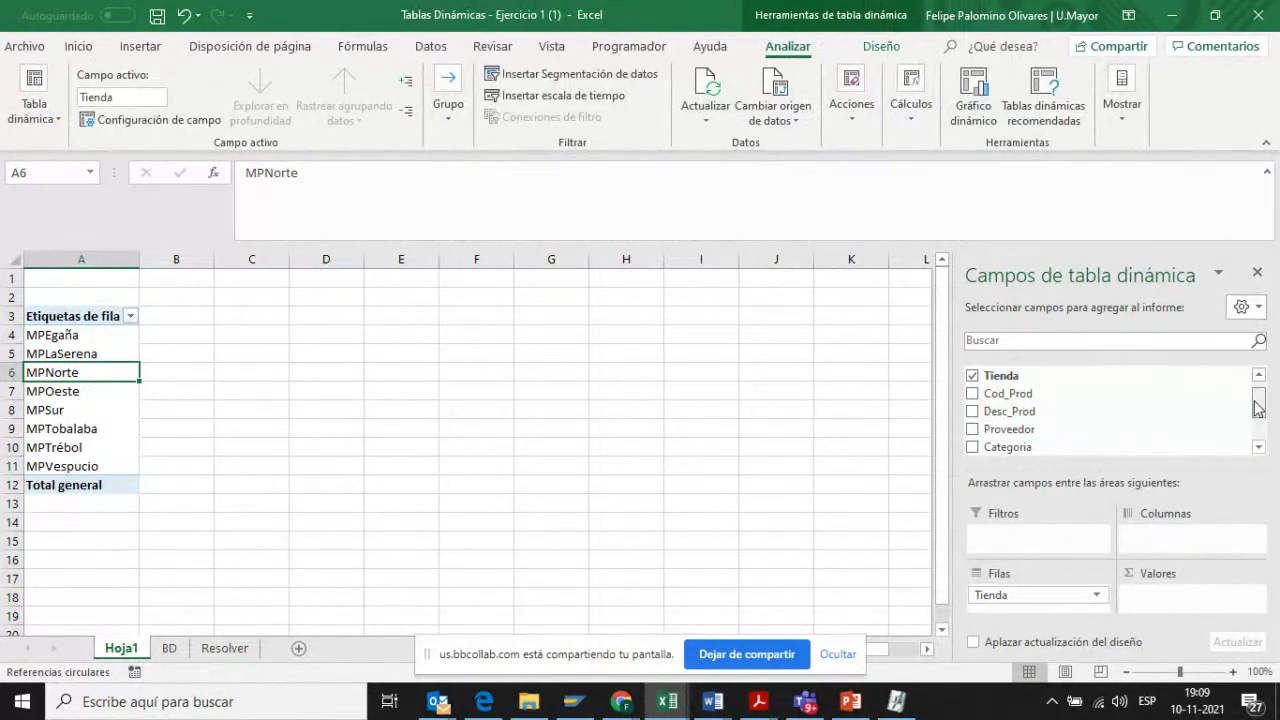
pyautogui.moveTo(1258, 405); pyautogui.dragTo(1258, 423)
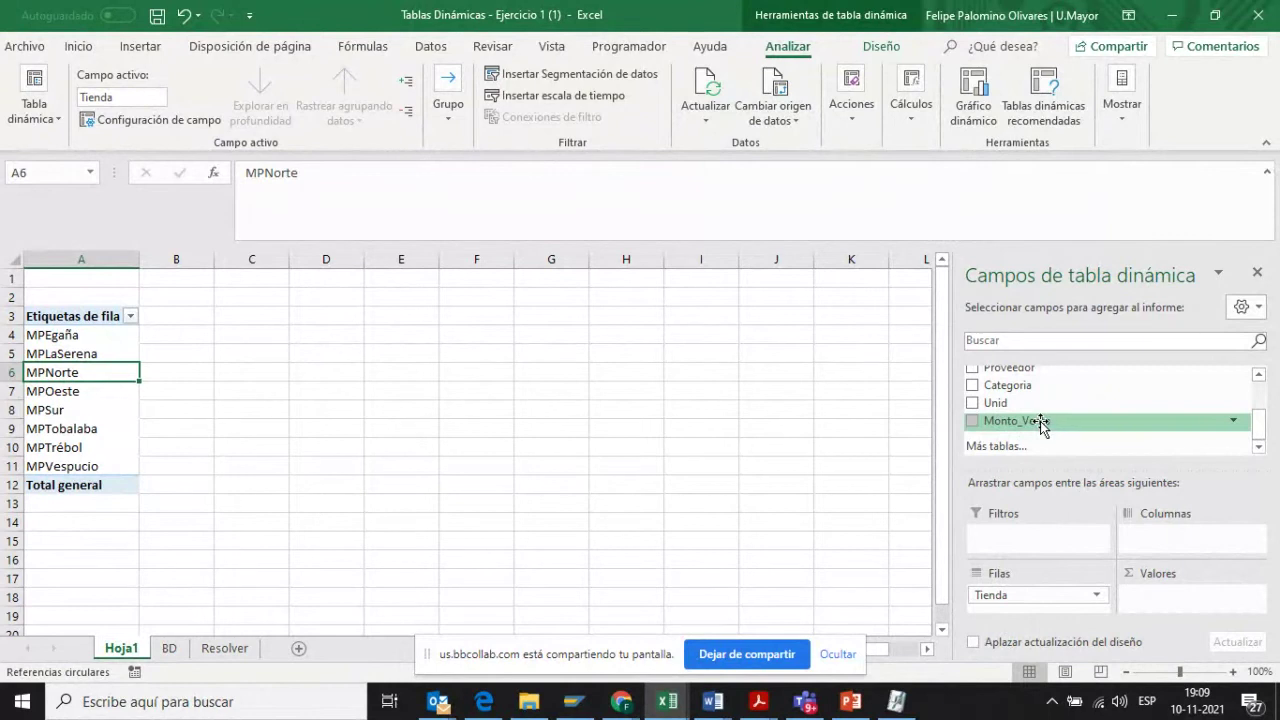
pyautogui.moveTo(1040, 423); pyautogui.dragTo(1172, 608)
pyautogui.moveTo(1172, 608); pyautogui.dragTo(1172, 606)
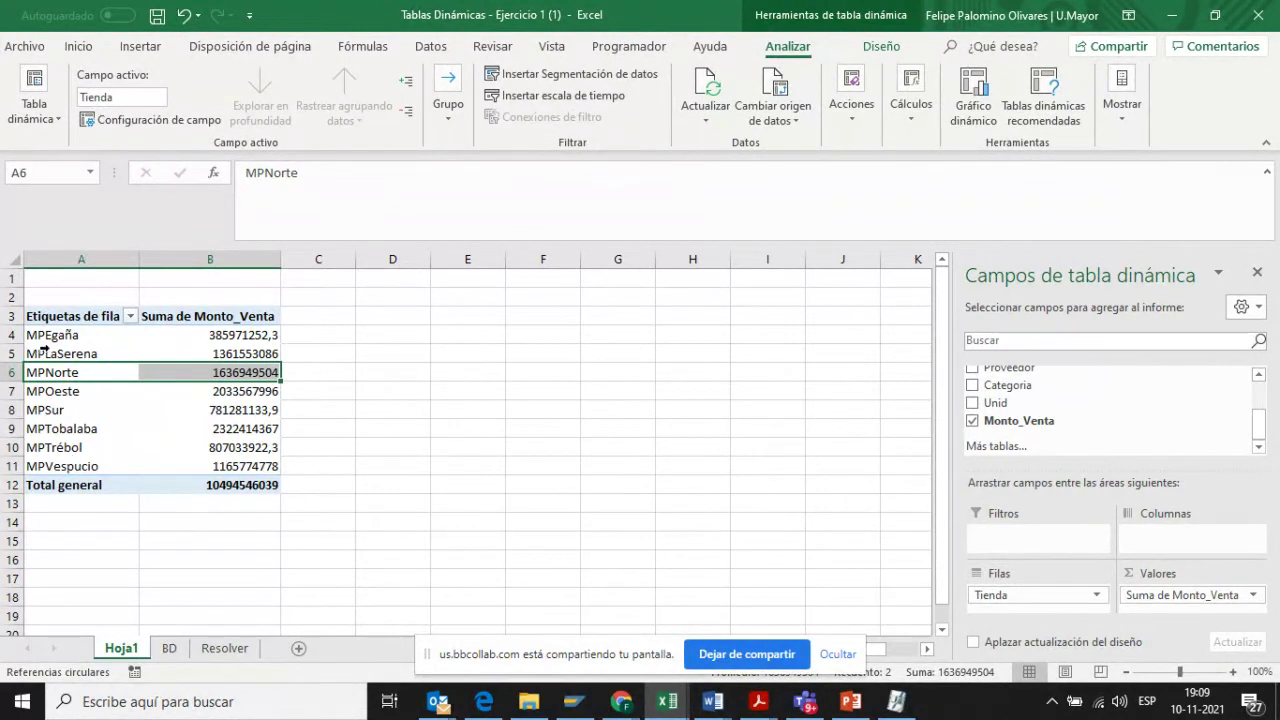
# - Format the Suma de Monto_Venta values in B4:B12 with thousands separators and no decimals
pyautogui.click(217, 334)
pyautogui.moveTo(217, 334); pyautogui.dragTo(222, 484)
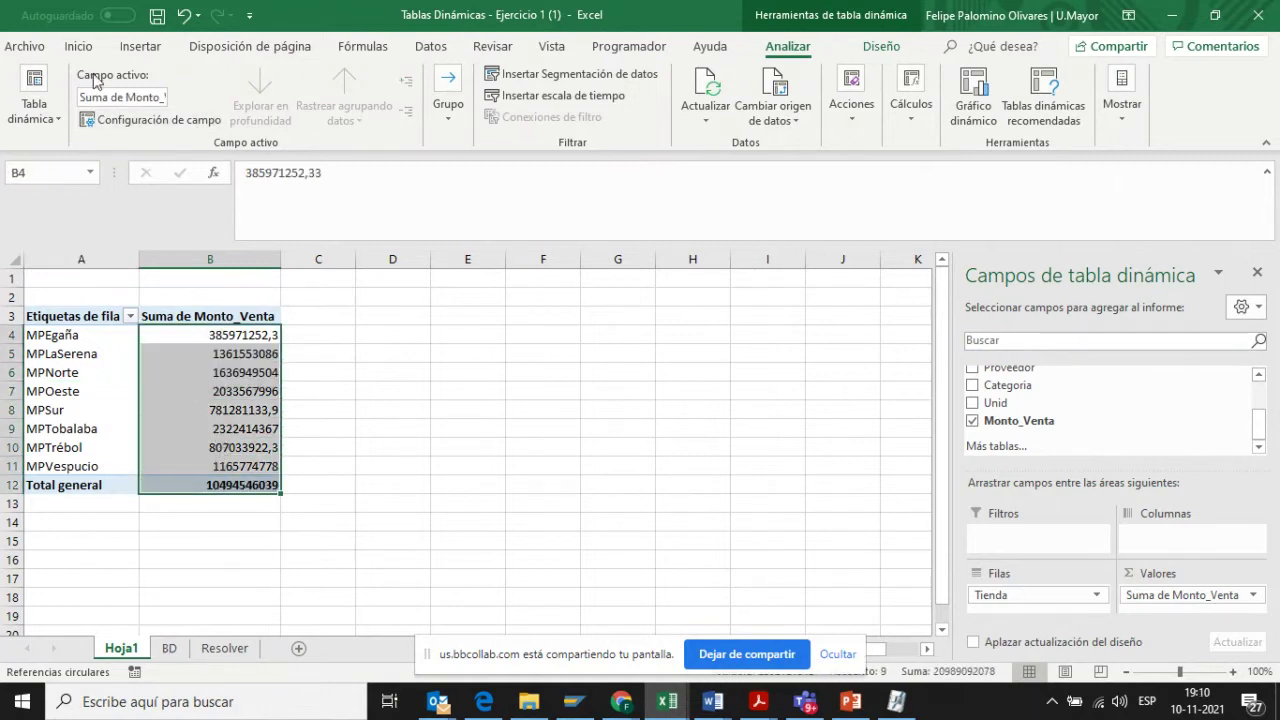
pyautogui.click(79, 46)
pyautogui.click(627, 112)
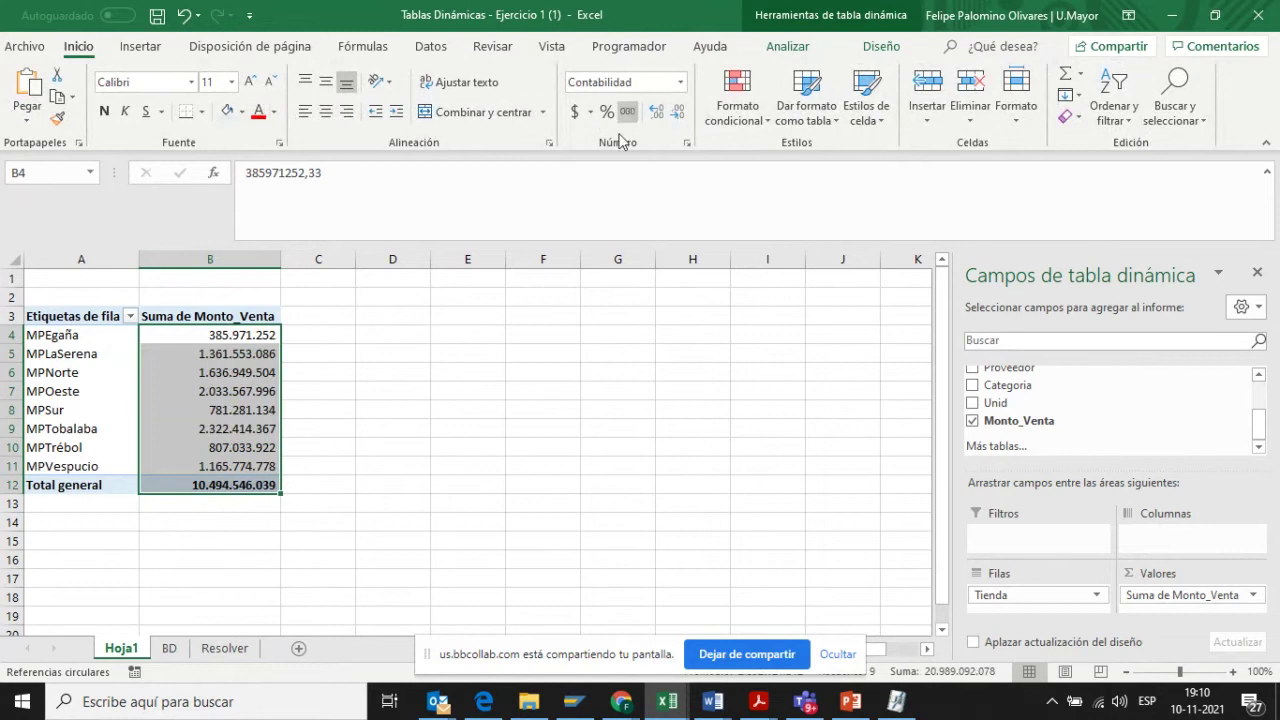
pyautogui.click(574, 410)
pyautogui.click(206, 374)
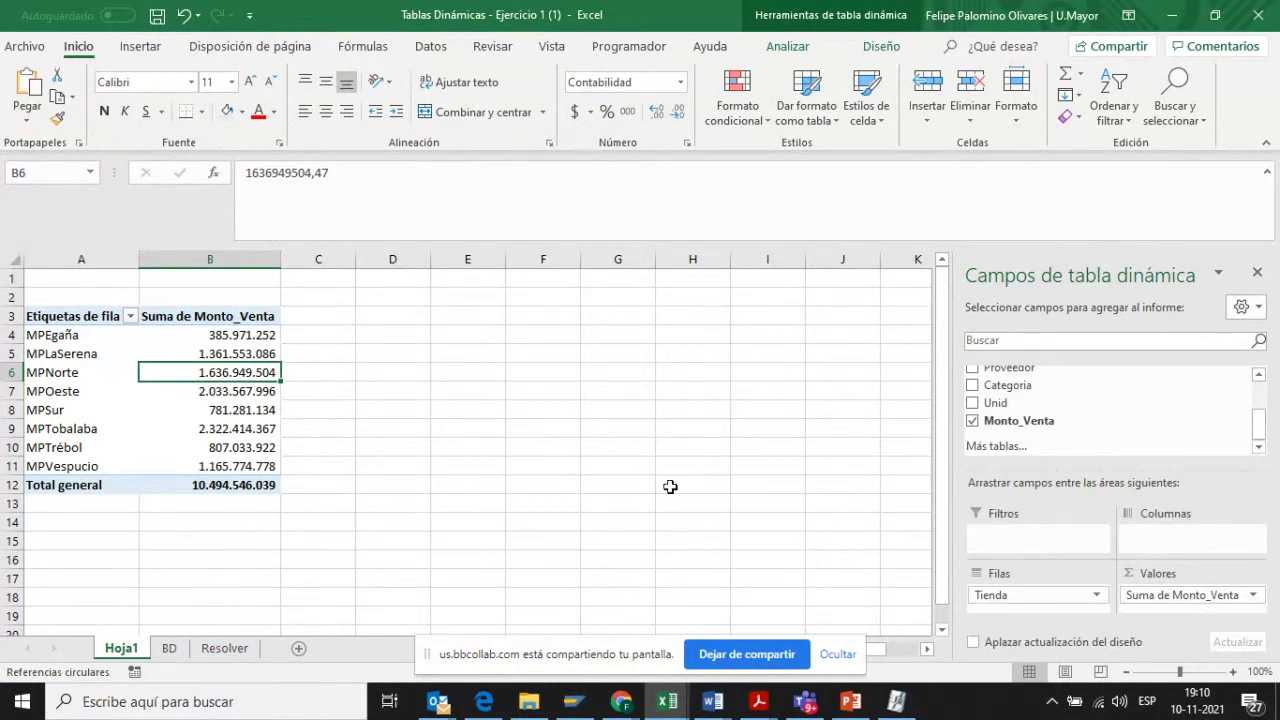
pyautogui.click(141, 48)
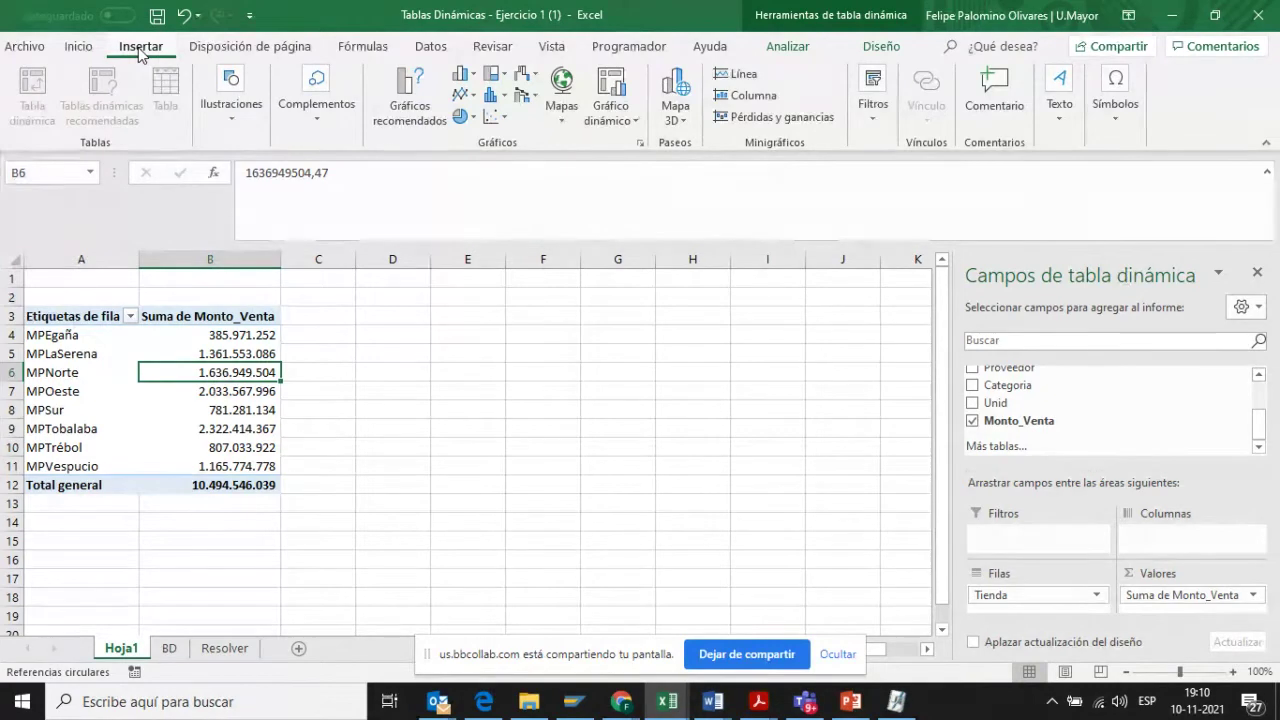
pyautogui.click(298, 55)
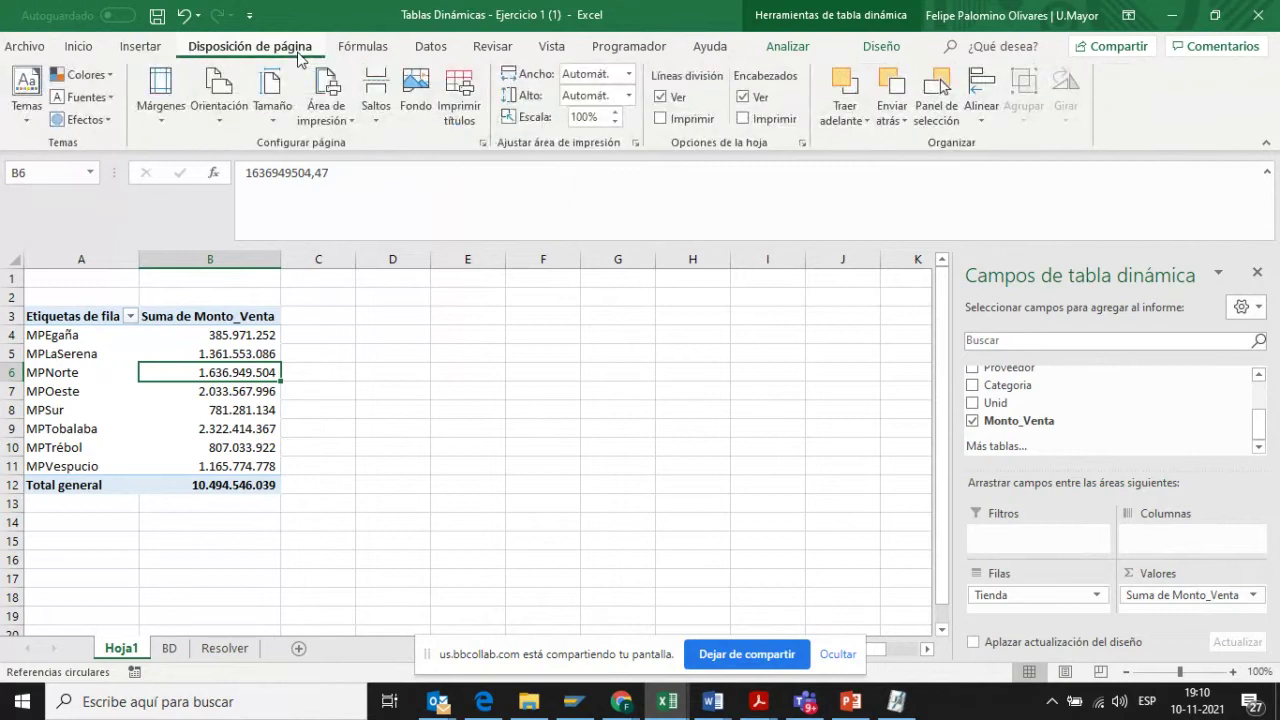
pyautogui.click(375, 53)
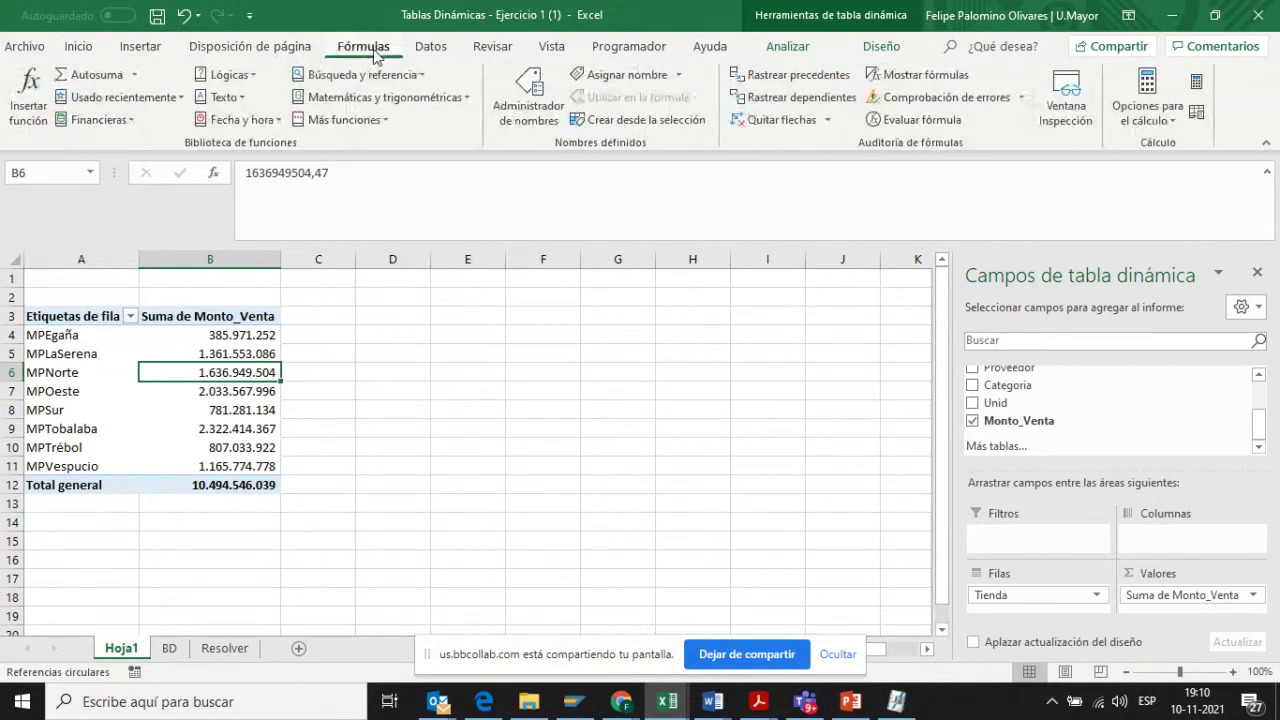
pyautogui.click(171, 341)
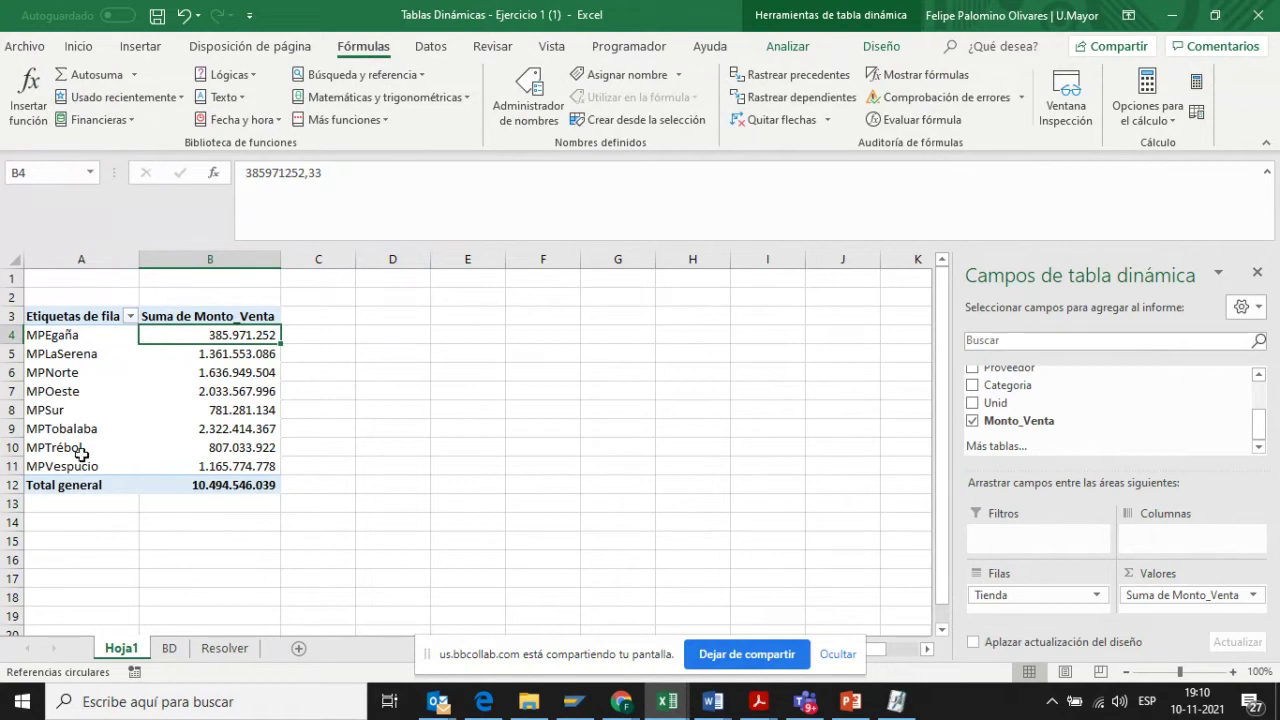
pyautogui.moveTo(171, 471)
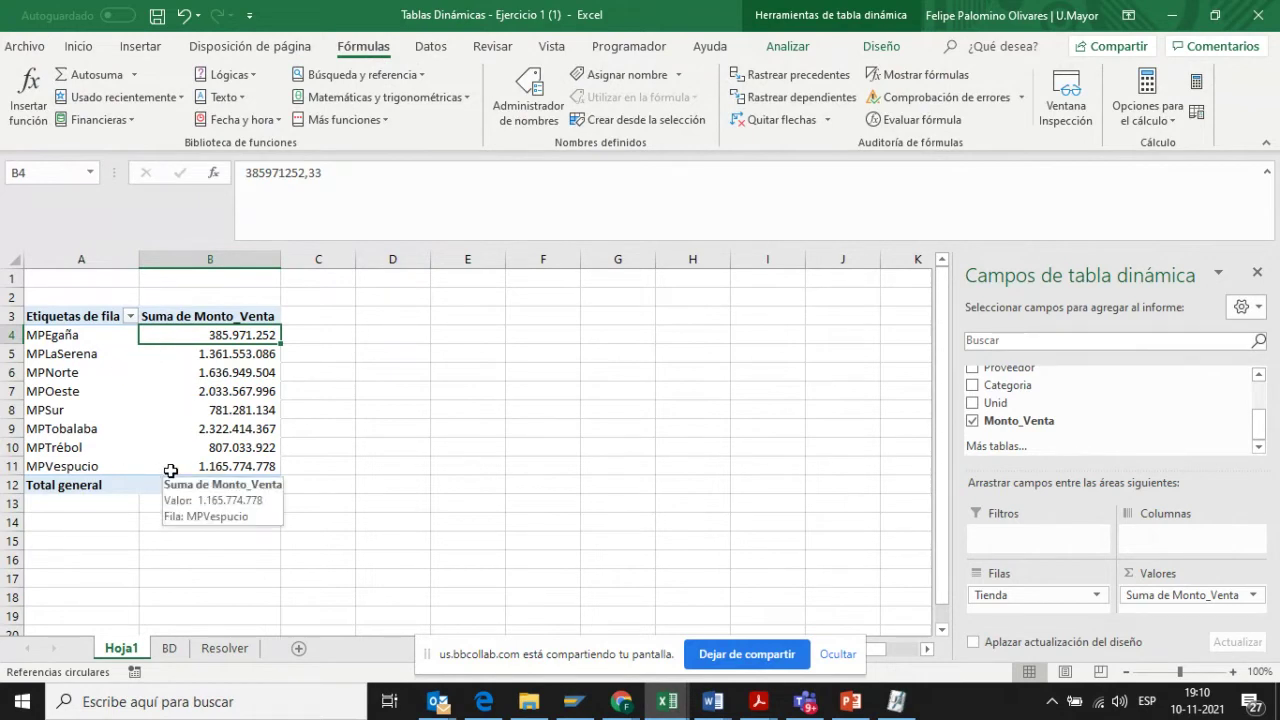
pyautogui.click(141, 47)
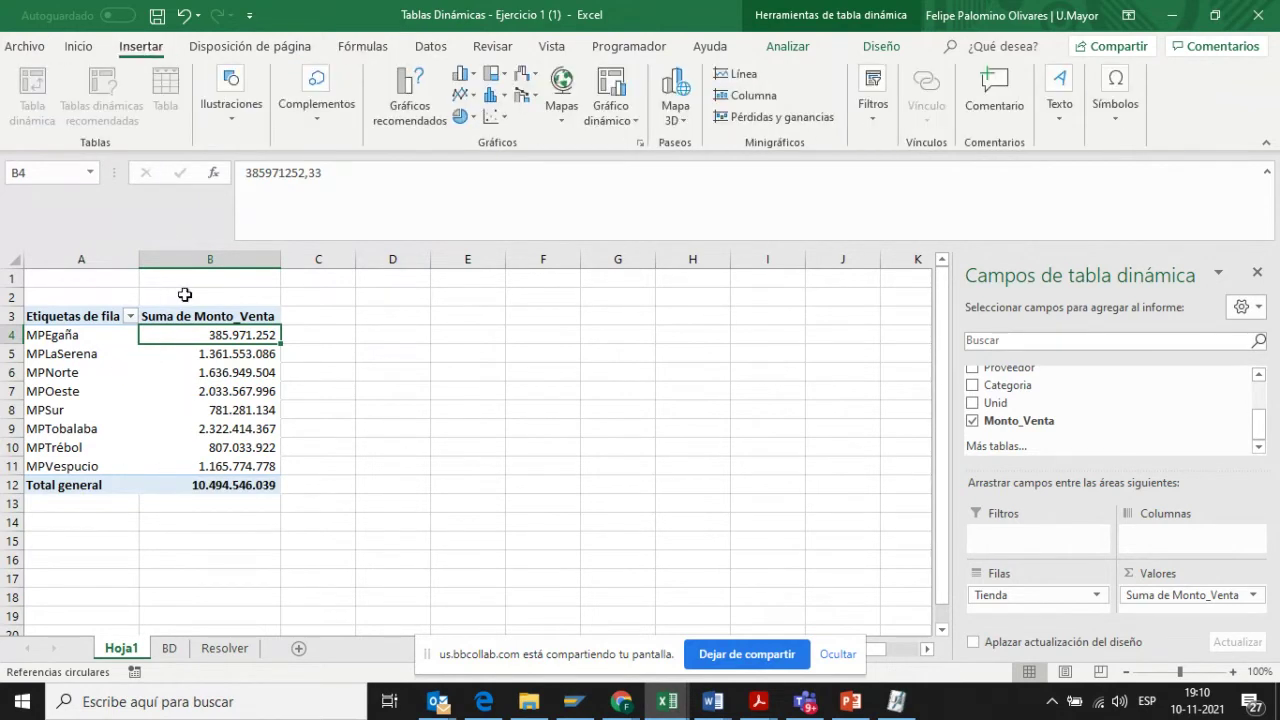
pyautogui.click(186, 403)
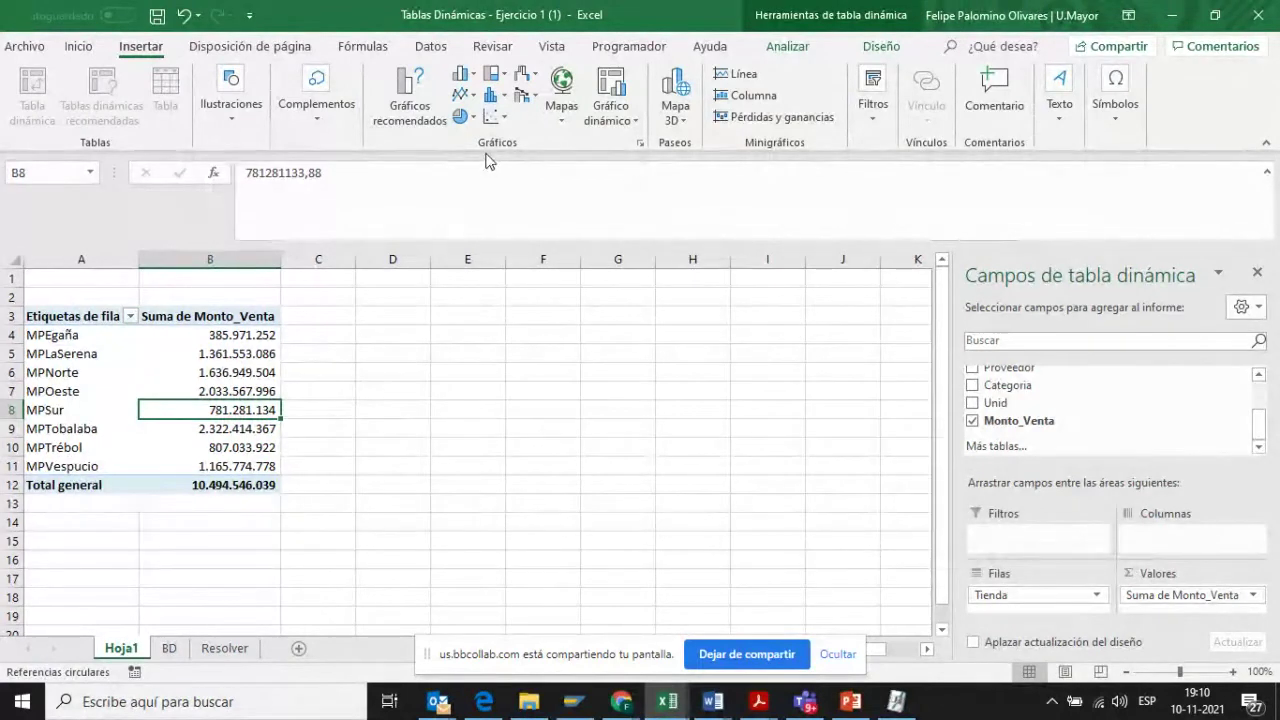
pyautogui.click(551, 46)
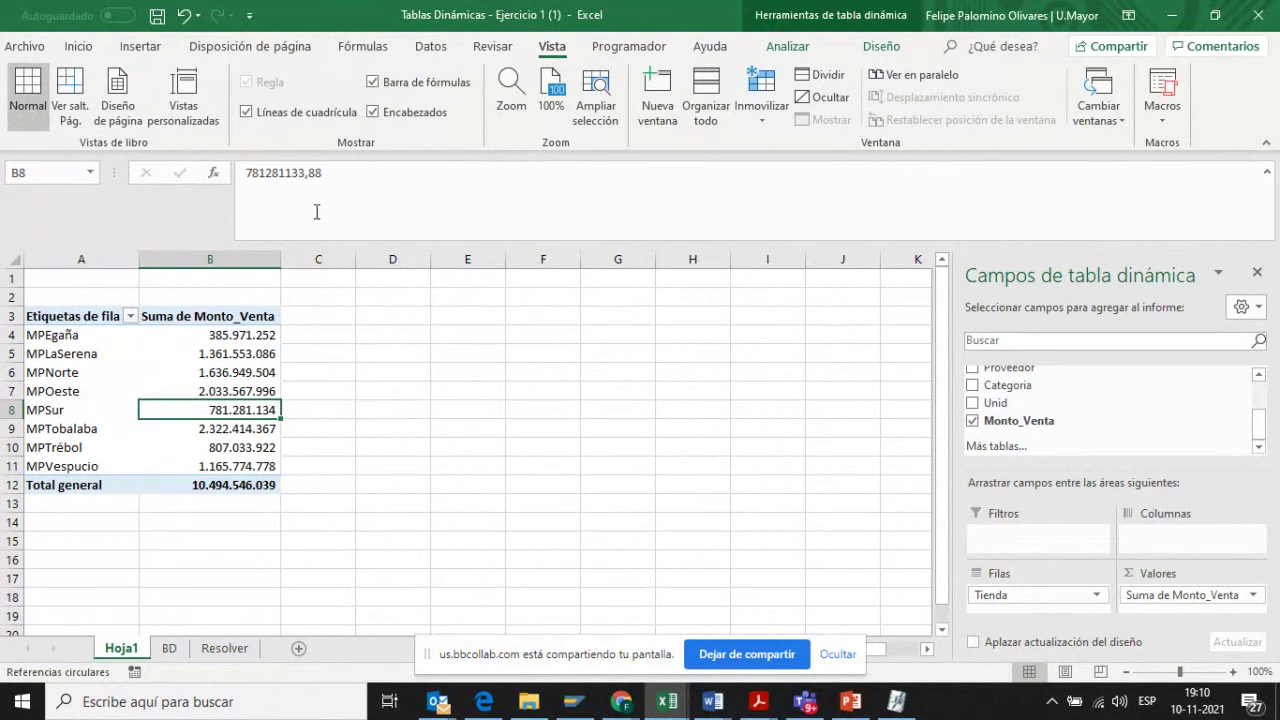
pyautogui.click(494, 47)
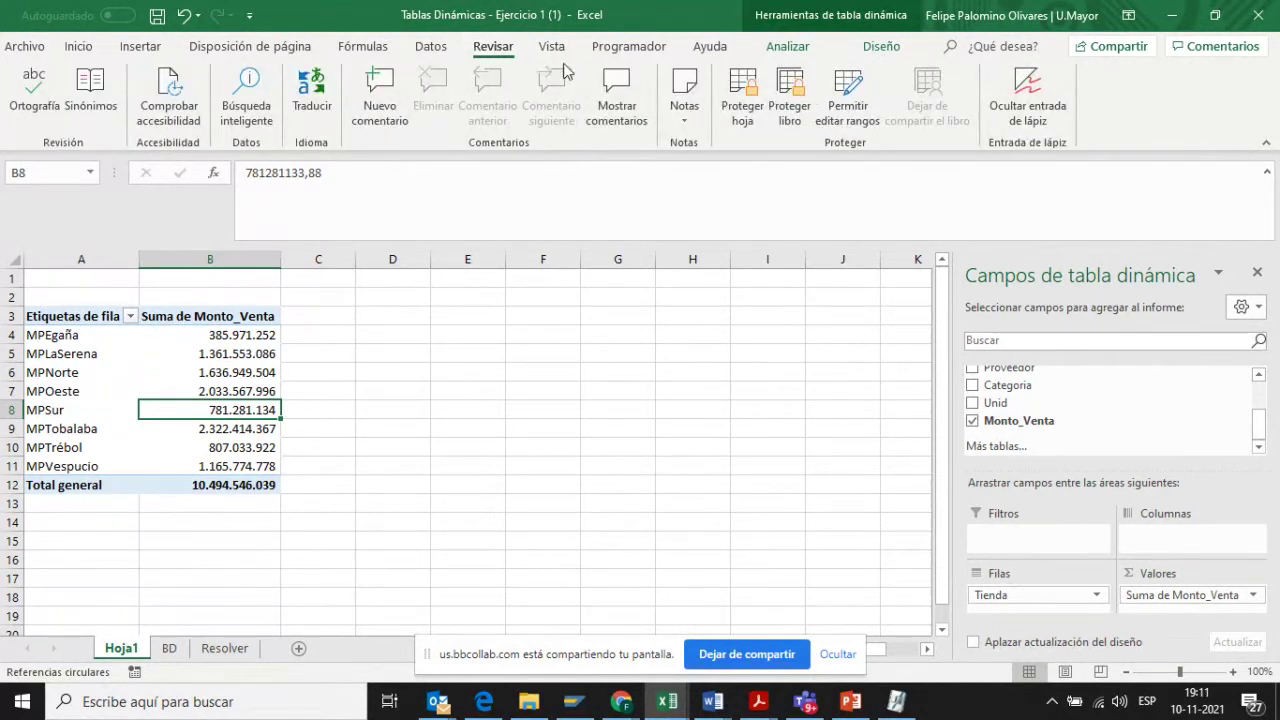
pyautogui.click(628, 47)
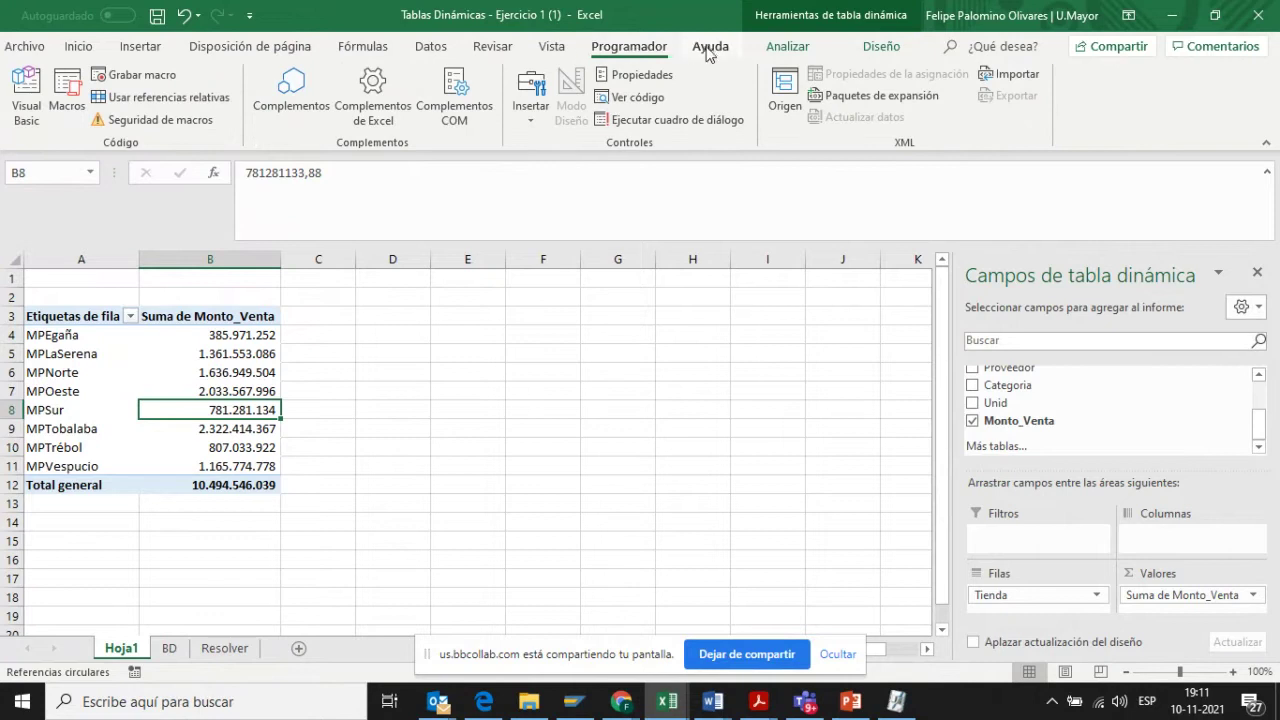
pyautogui.click(787, 46)
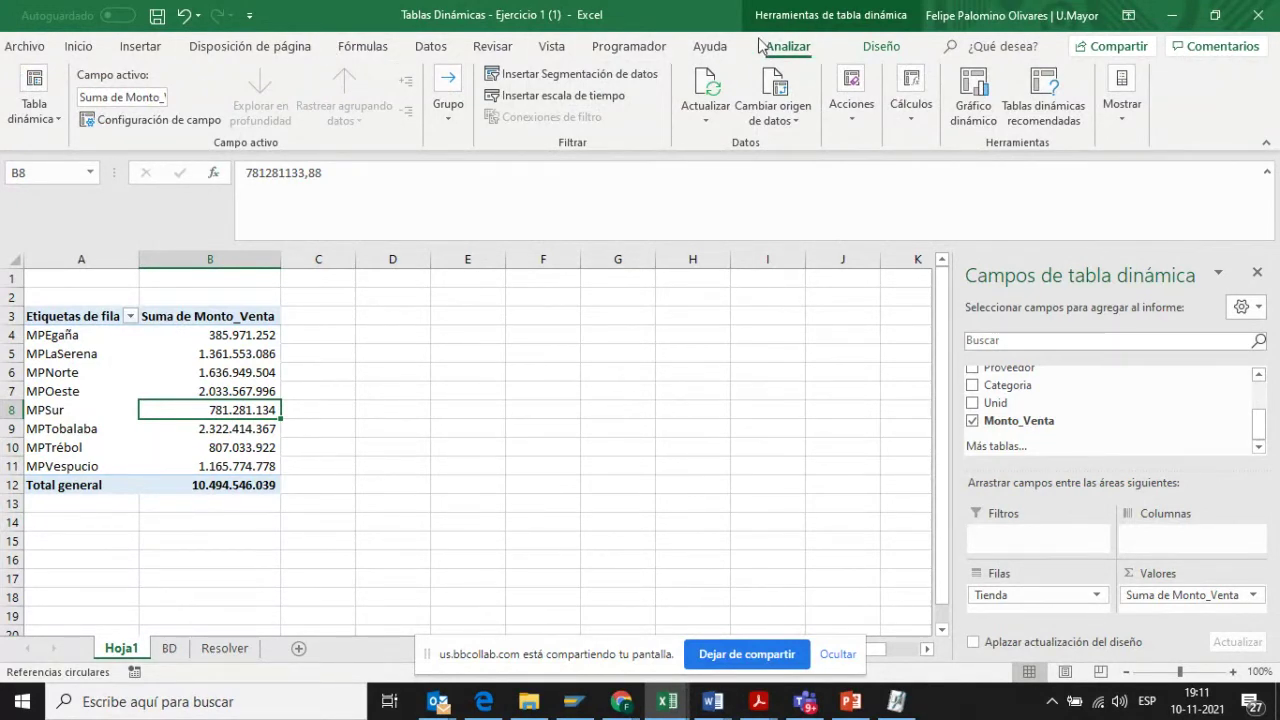
pyautogui.click(540, 355)
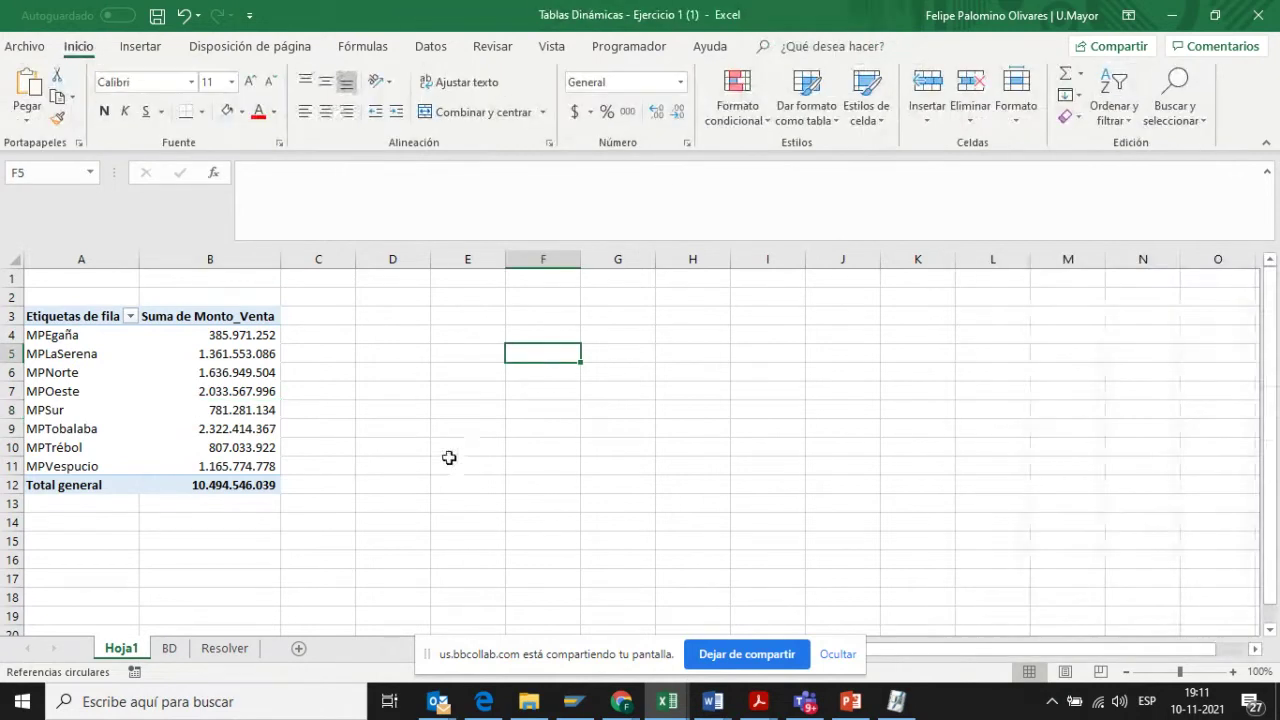
pyautogui.click(437, 445)
pyautogui.click(437, 338)
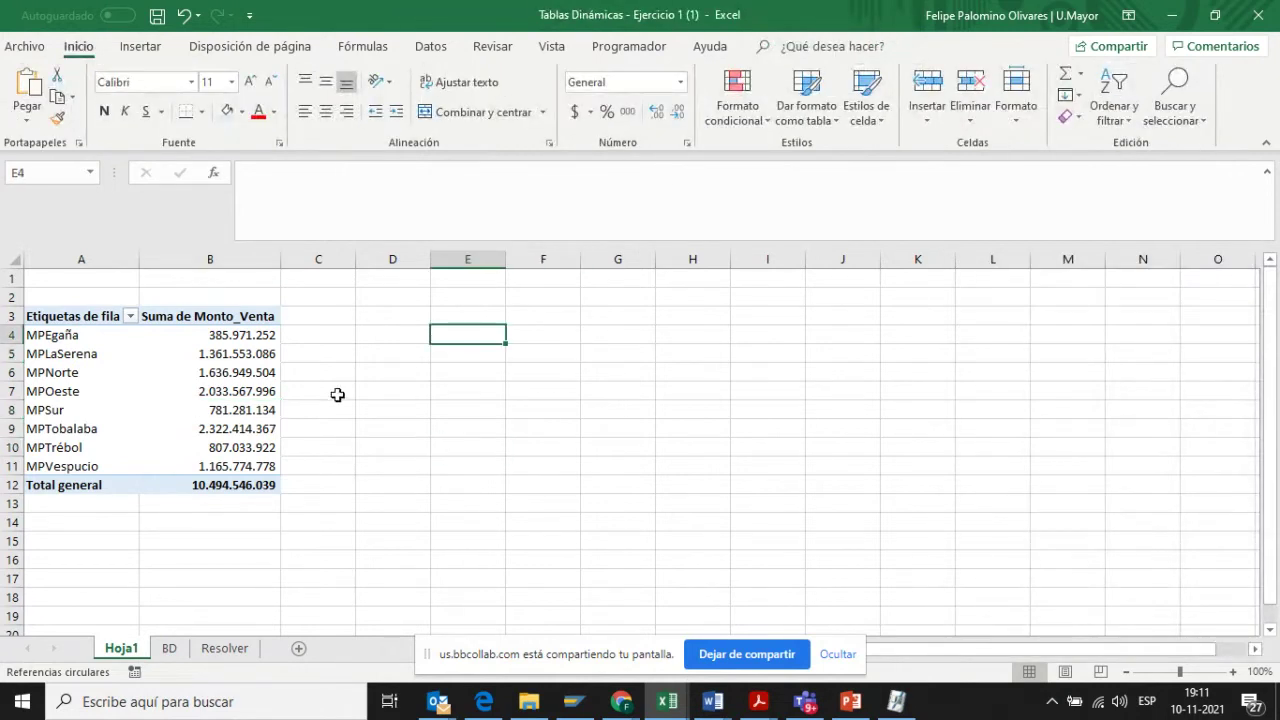
pyautogui.click(337, 394)
pyautogui.click(583, 372)
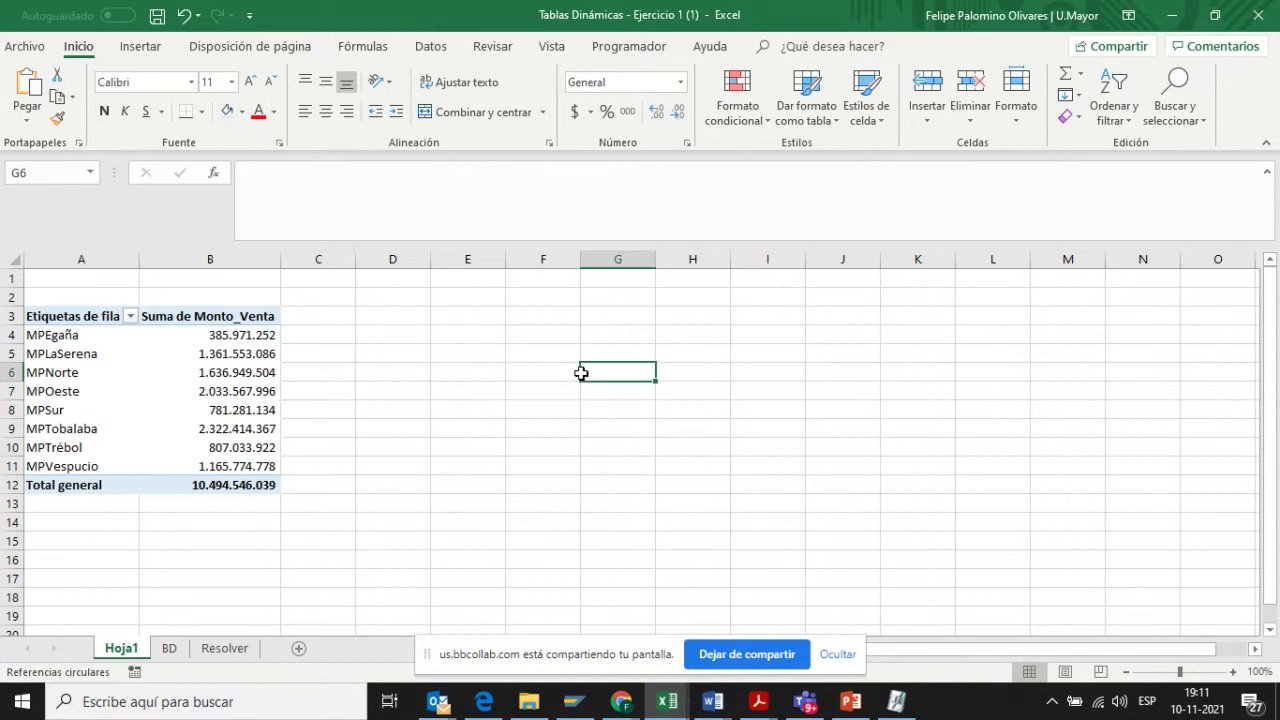
# - Insert a Desc_Prod slicer for the pivot table and place it beside the table over columns C to E
pyautogui.click(190, 378)
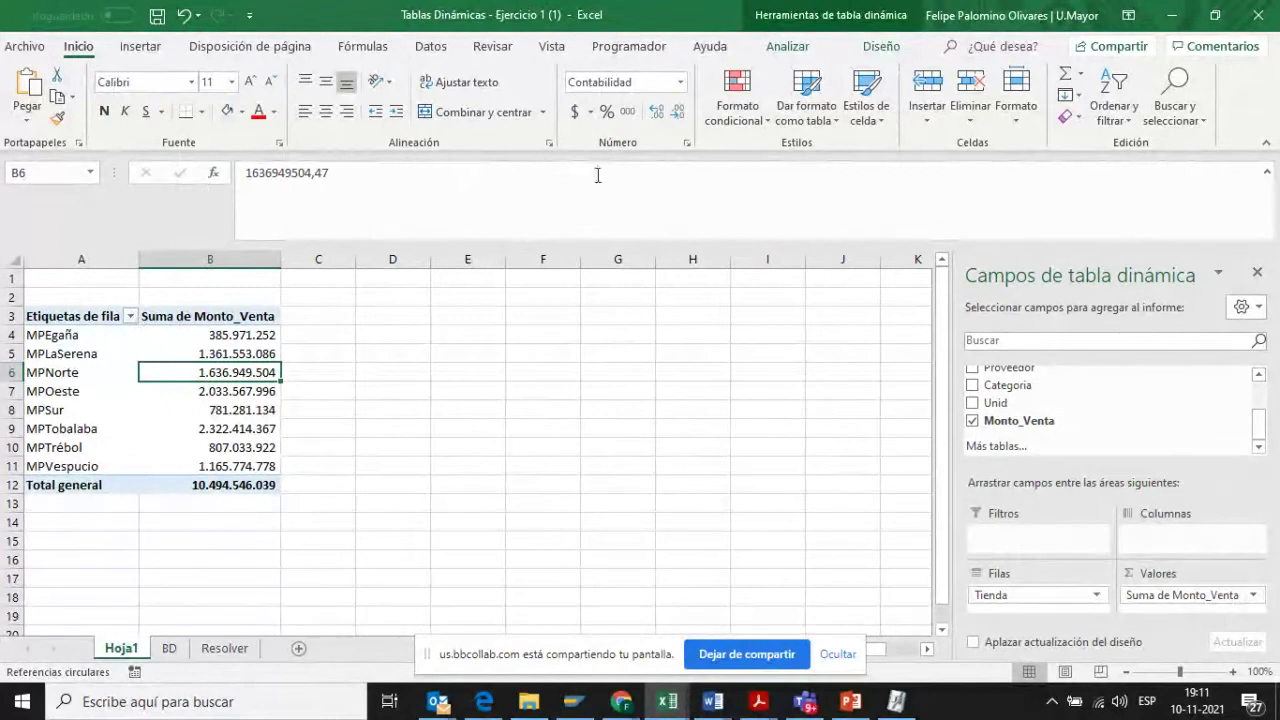
pyautogui.click(788, 47)
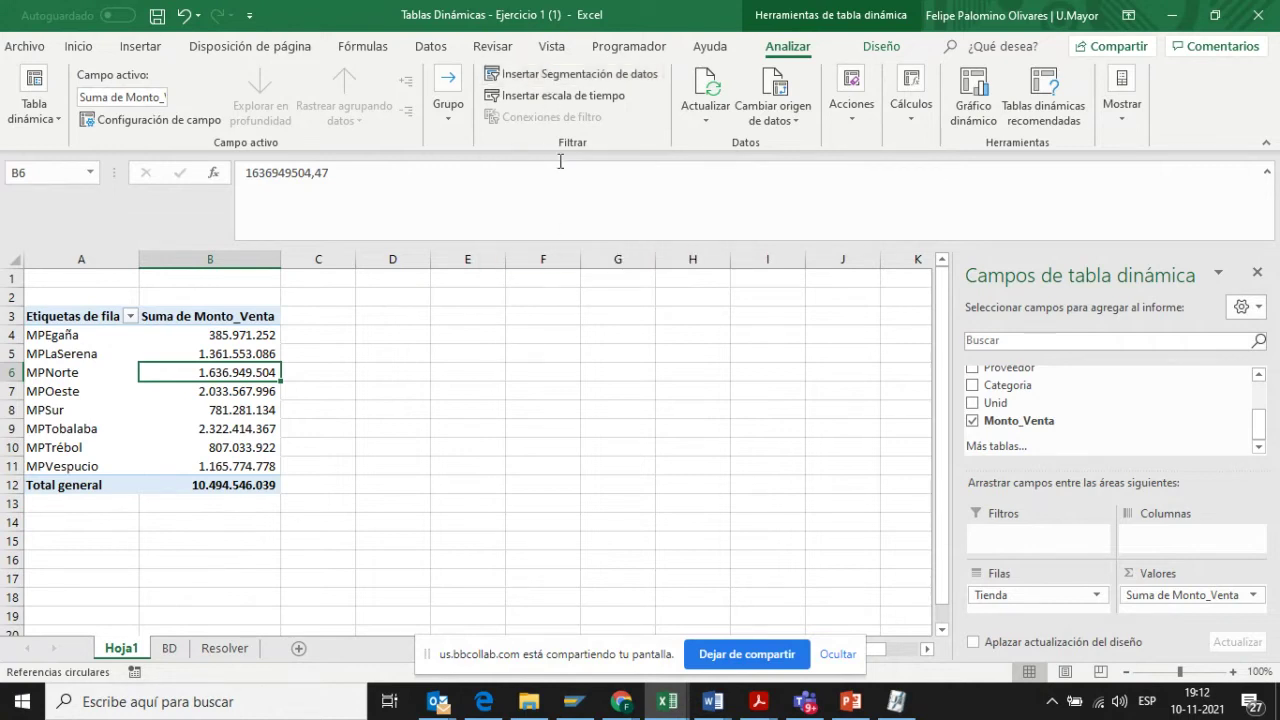
pyautogui.click(560, 74)
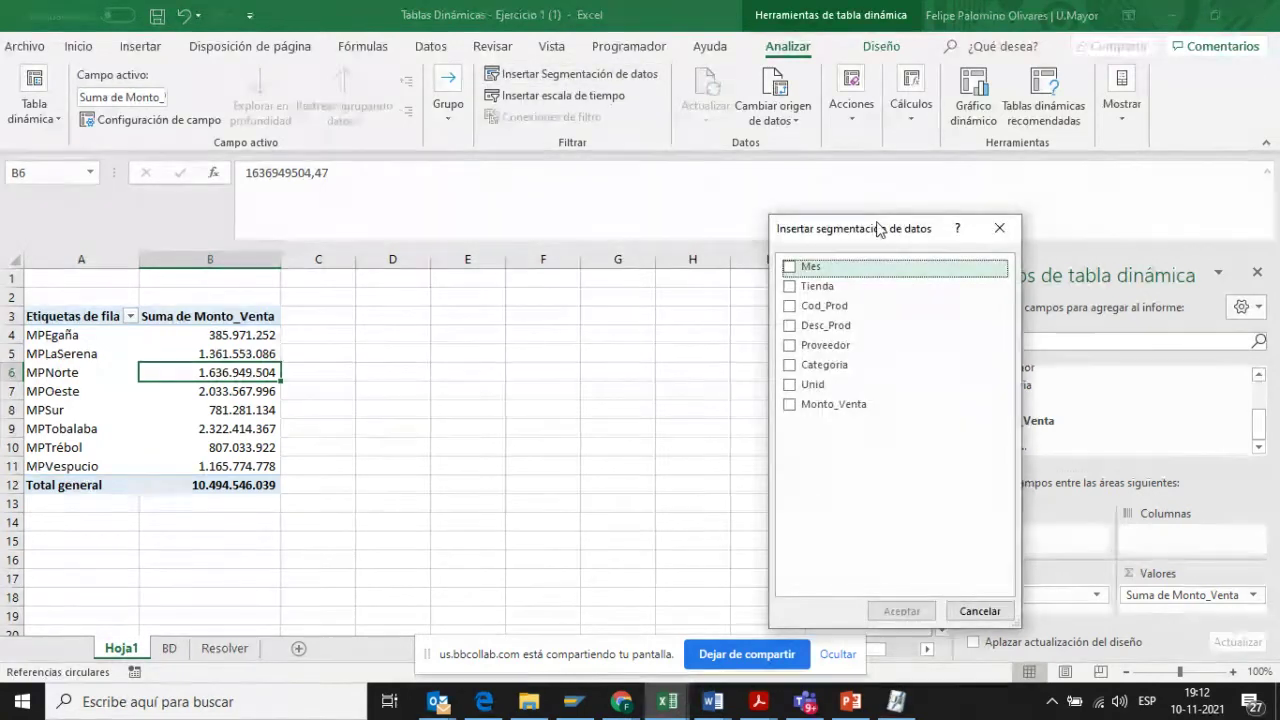
pyautogui.moveTo(879, 228); pyautogui.dragTo(645, 188)
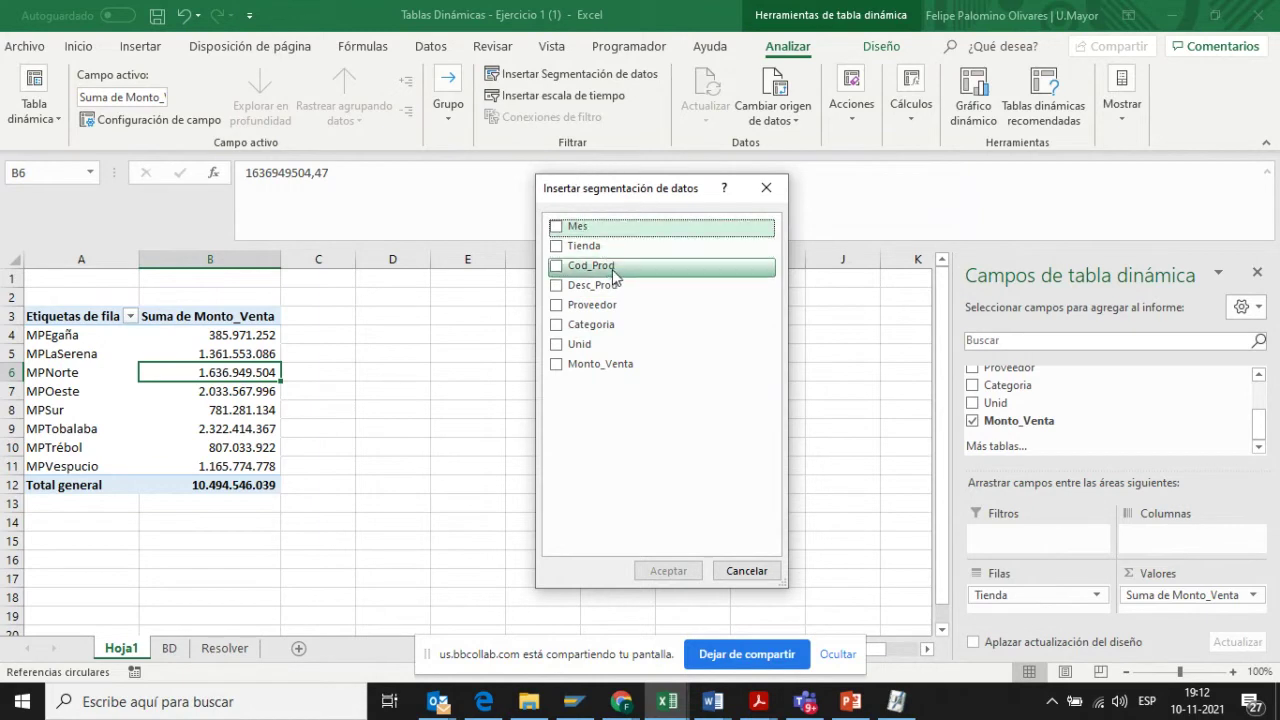
pyautogui.click(557, 287)
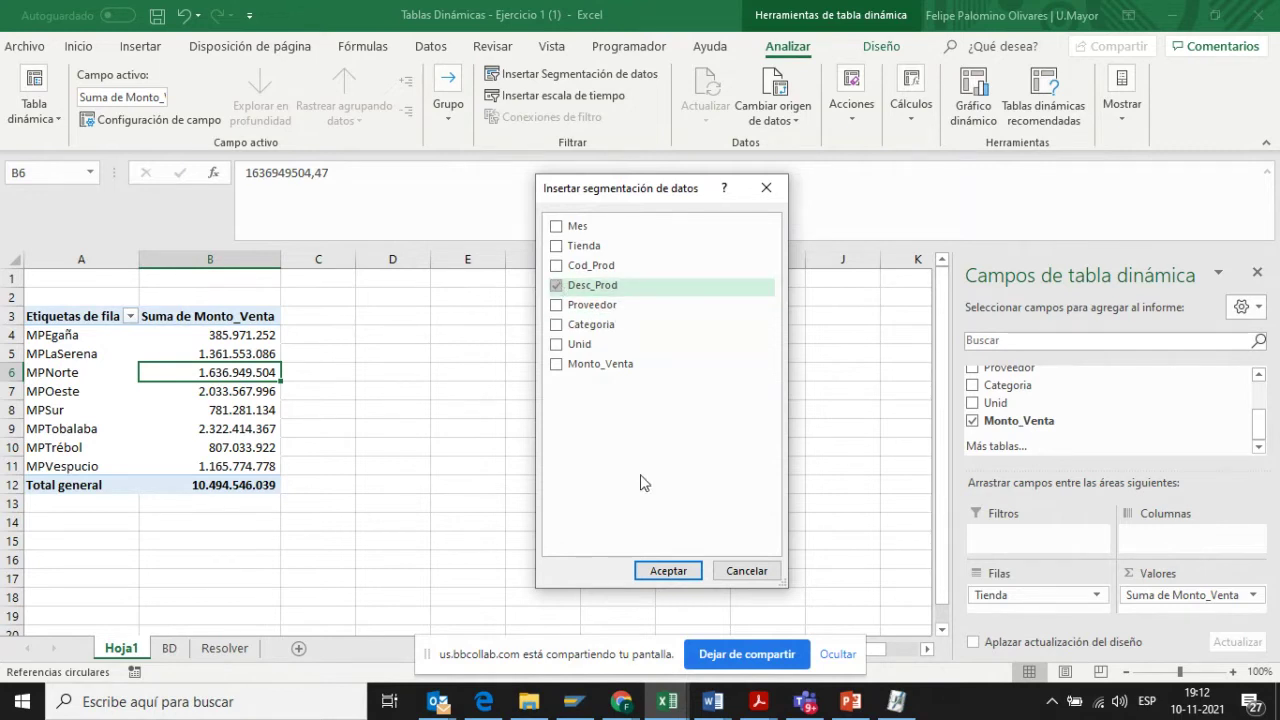
pyautogui.click(662, 571)
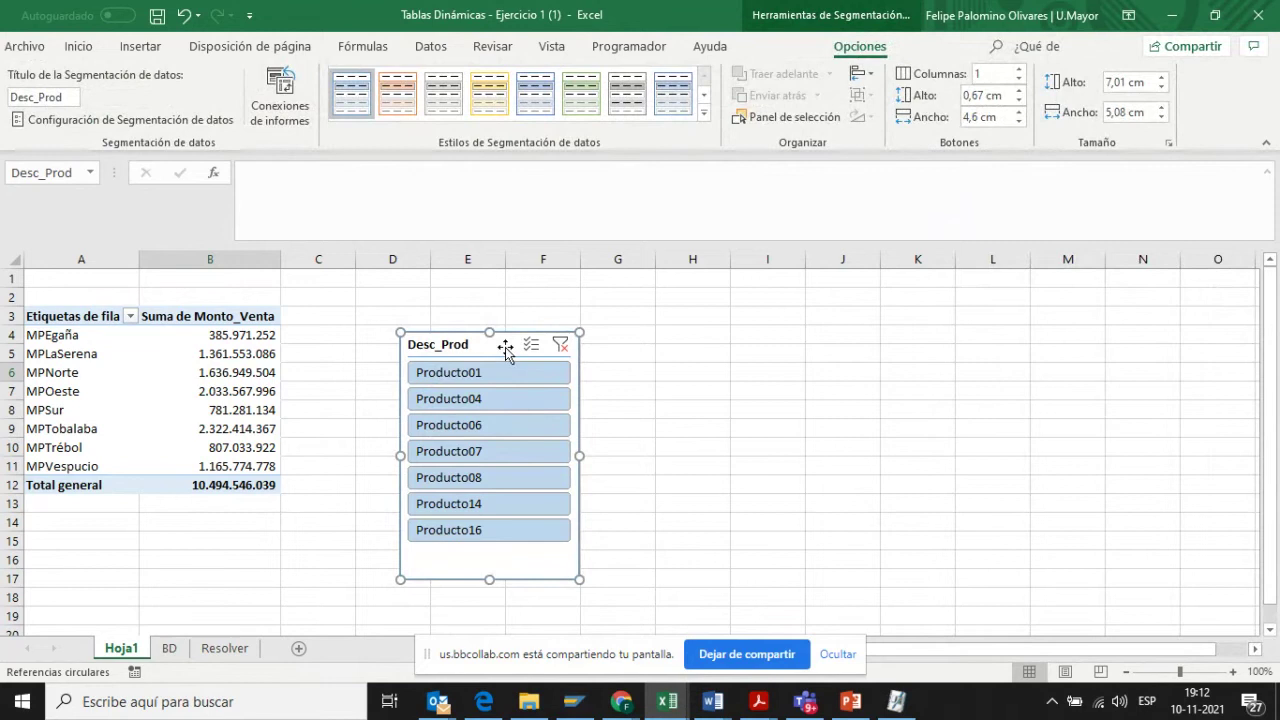
pyautogui.moveTo(505, 346); pyautogui.dragTo(415, 307)
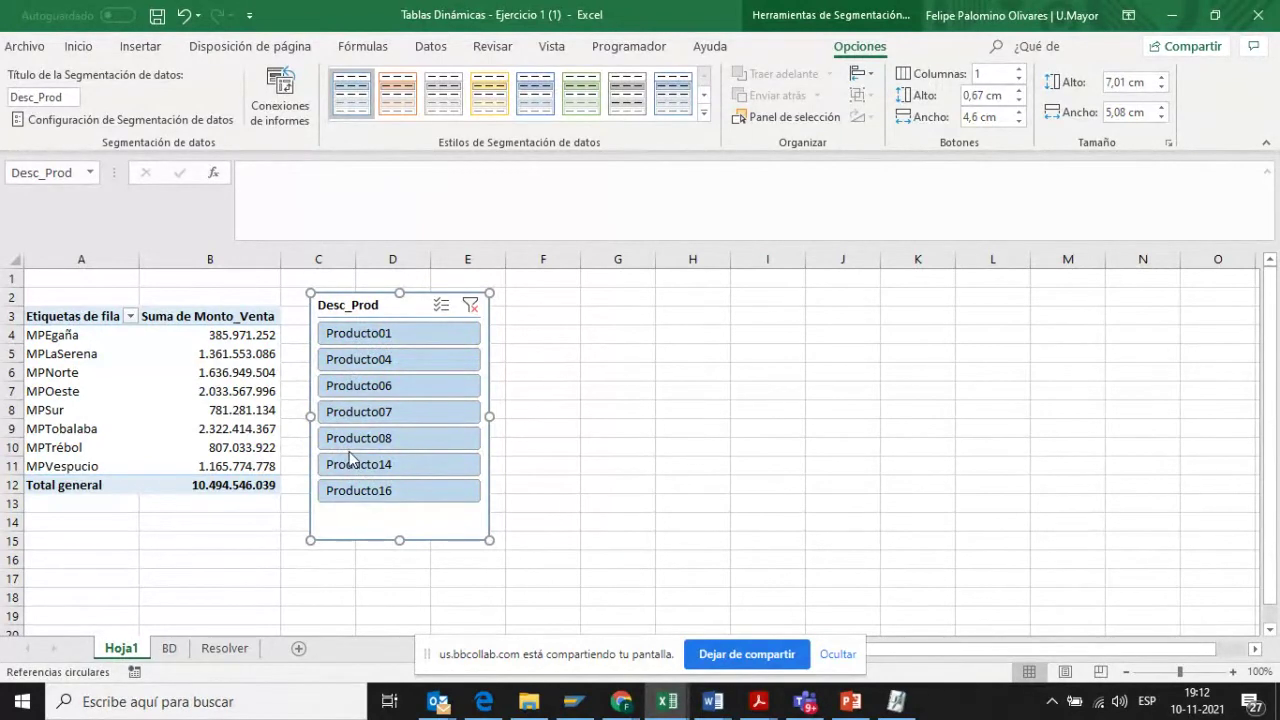
pyautogui.click(180, 390)
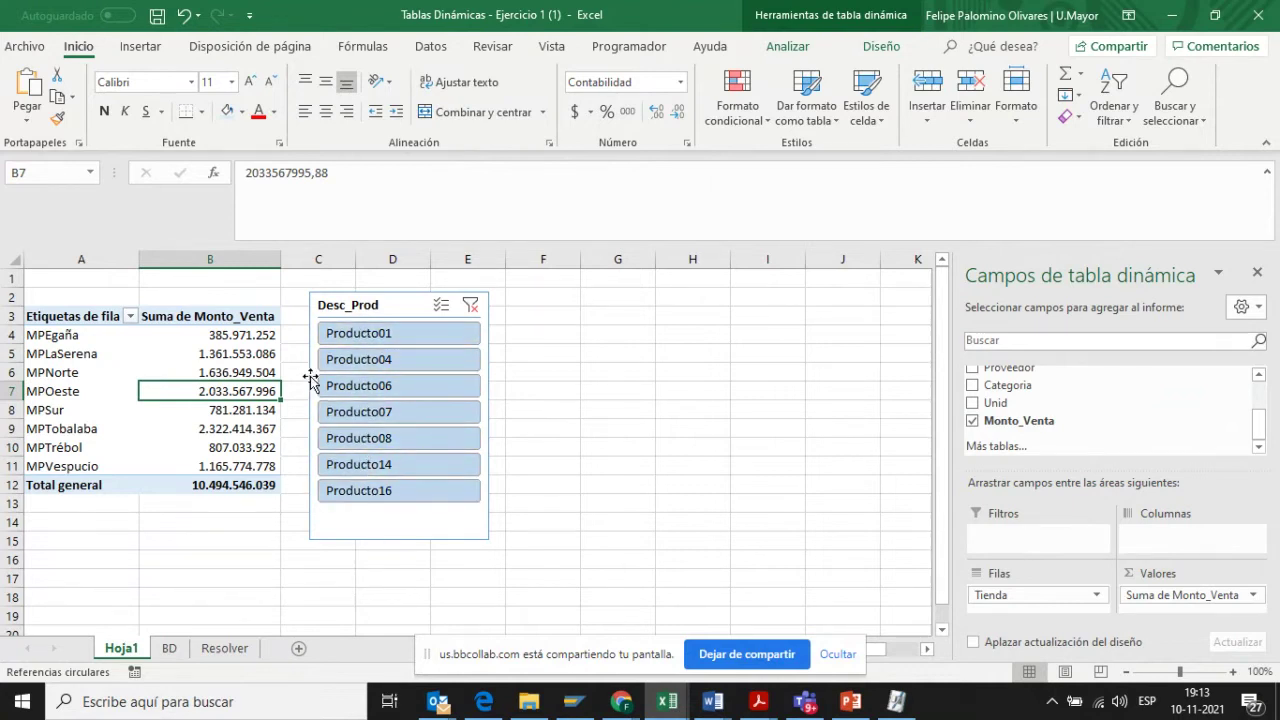
# - Filter the pivot table with the Desc_Prod slicer by Producto01, Producto06, Producto14 and Producto16 one at a time, and clear the filter
pyautogui.click(355, 343)
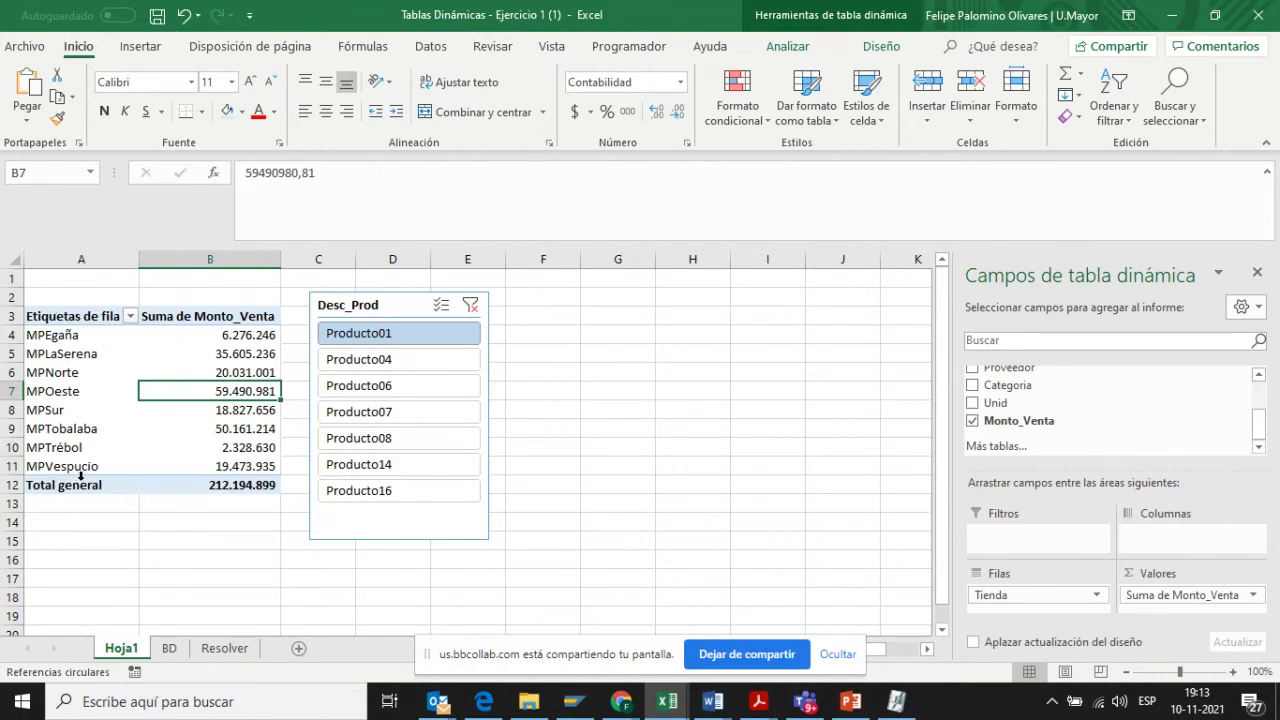
pyautogui.click(380, 386)
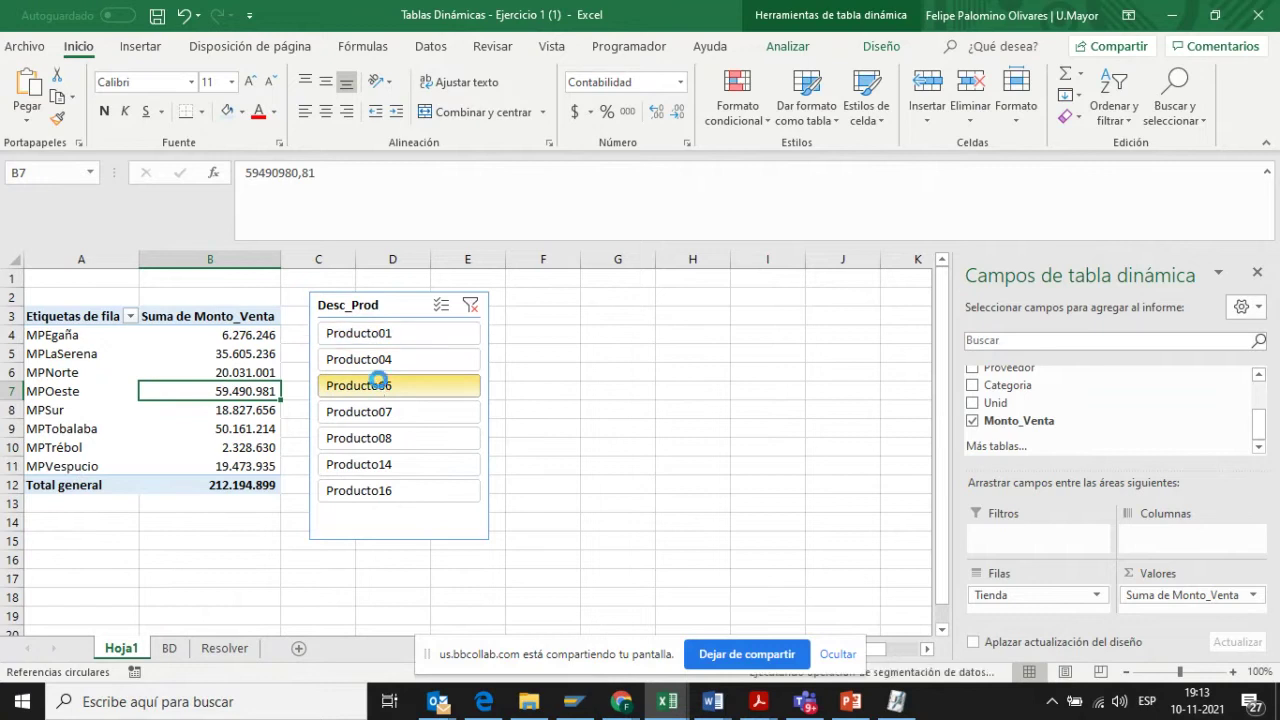
pyautogui.click(388, 463)
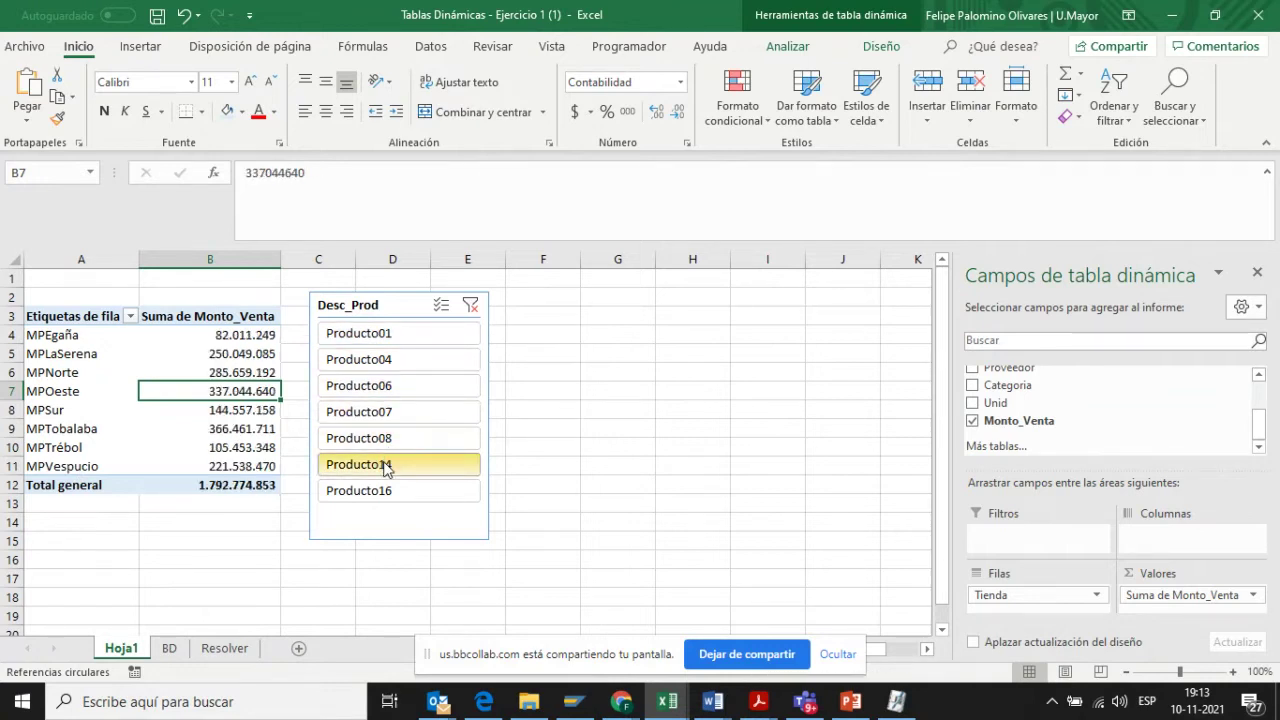
pyautogui.click(382, 490)
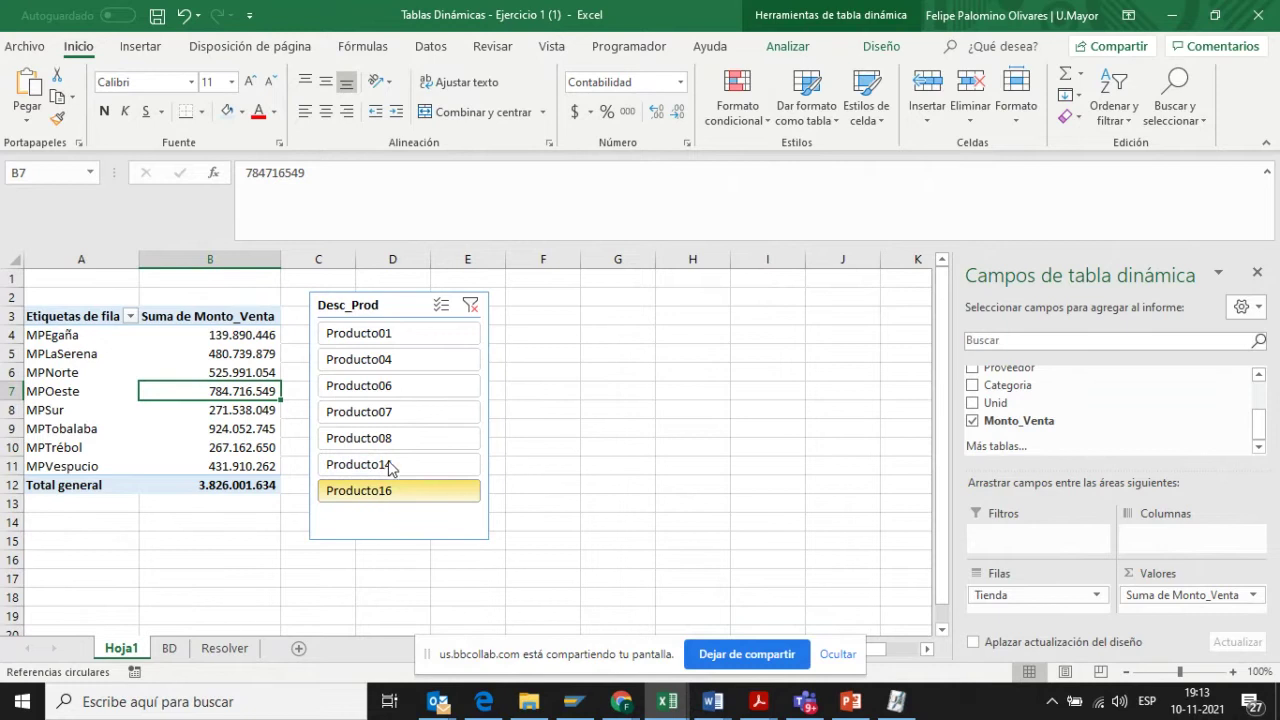
pyautogui.click(470, 305)
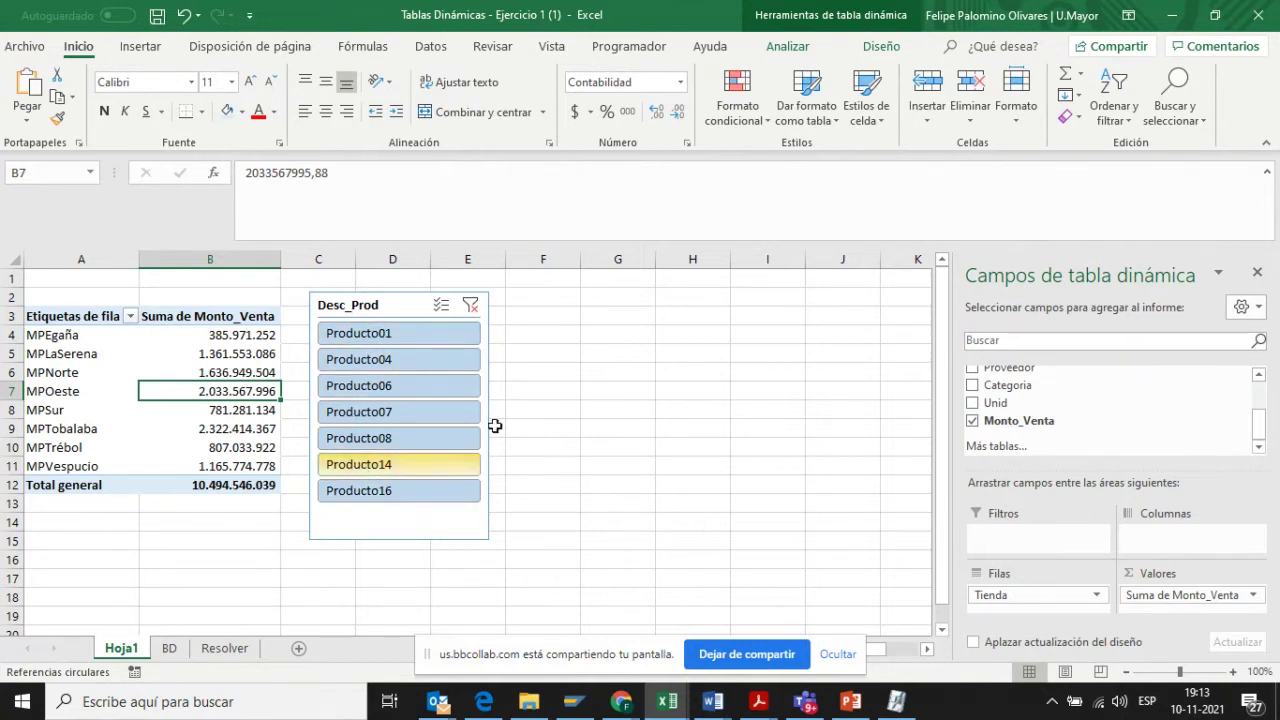
# - Turn on multiple selection in the Desc_Prod slicer, exclude Producto01, Producto06, Producto08 and Producto14, and clear the filter
pyautogui.click(442, 305)
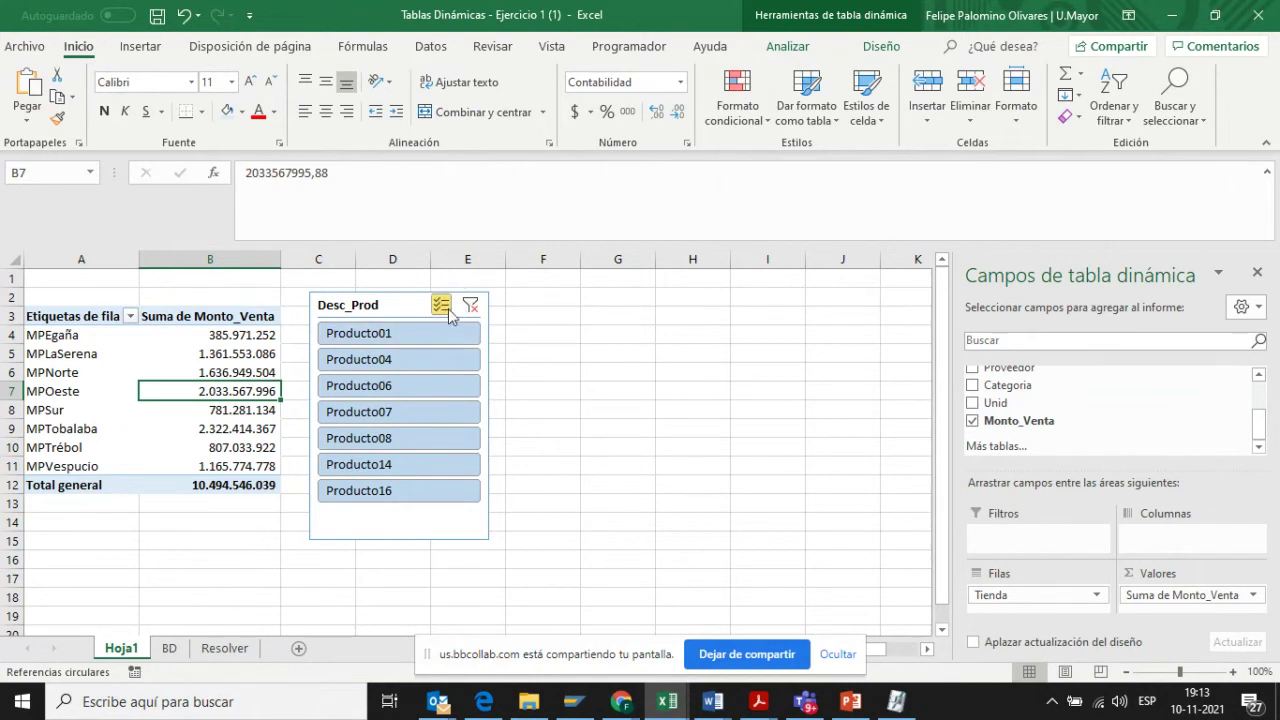
pyautogui.click(401, 334)
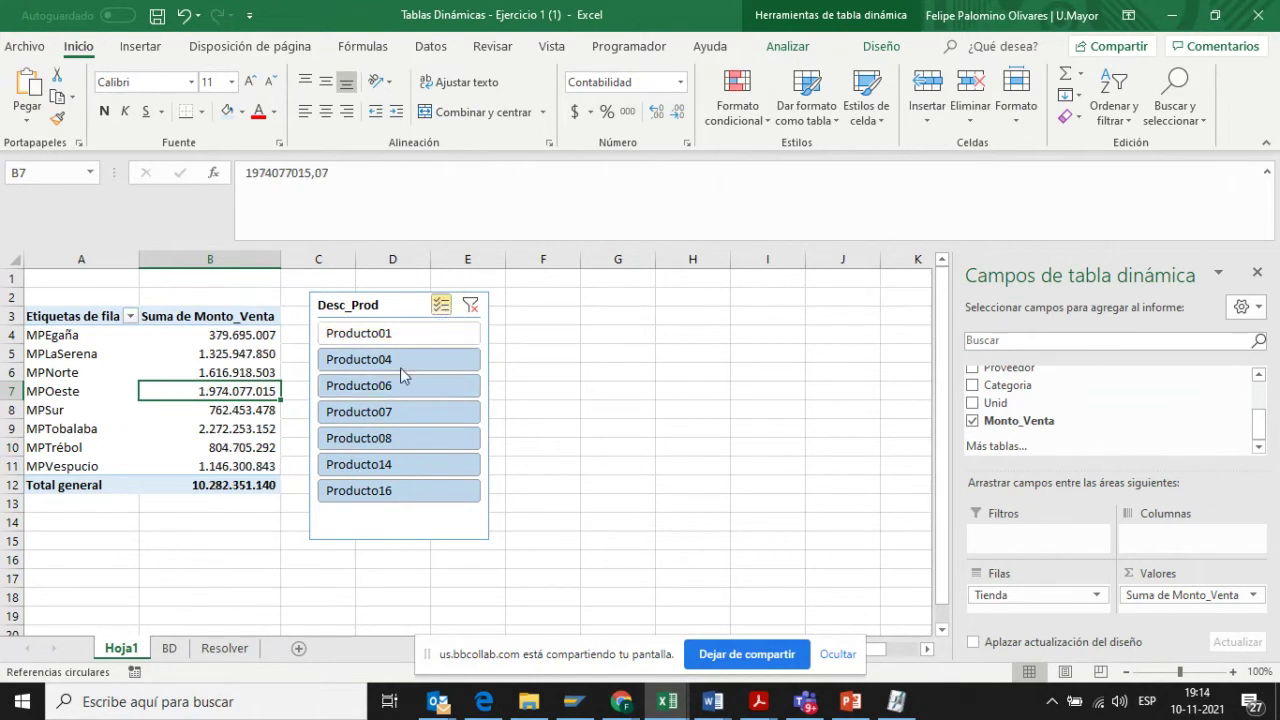
pyautogui.click(403, 386)
pyautogui.click(400, 440)
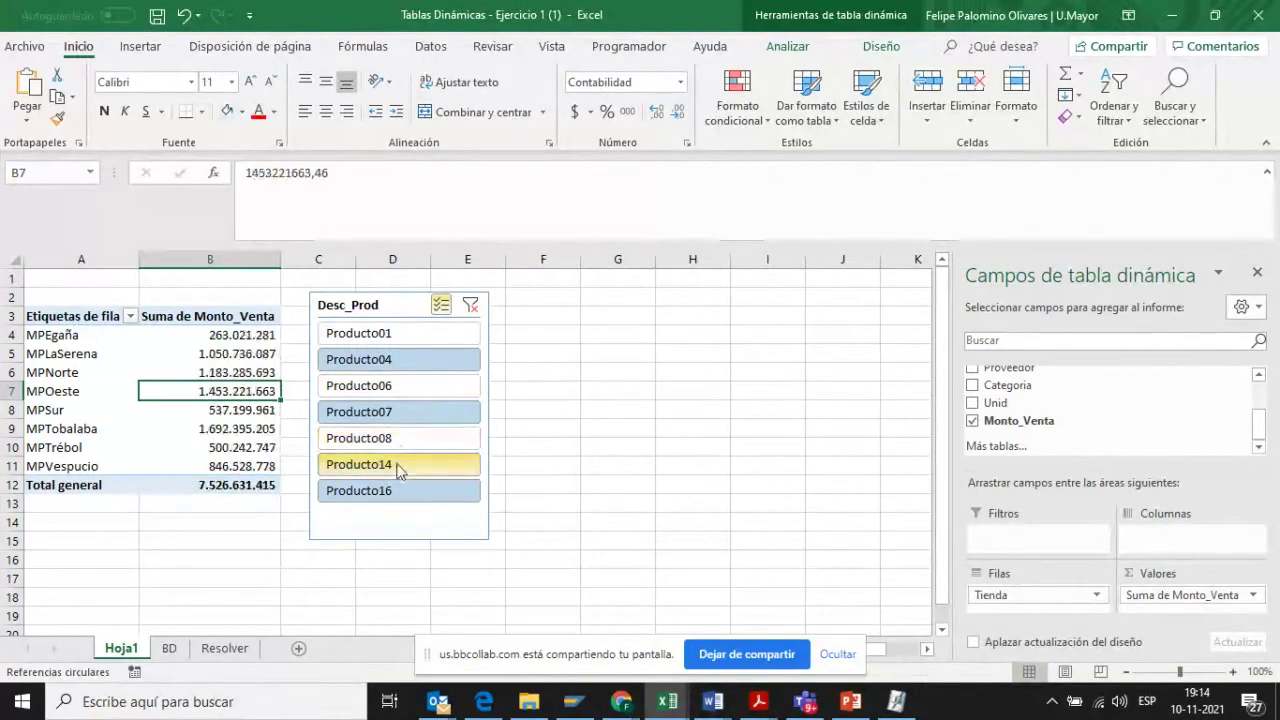
pyautogui.click(398, 468)
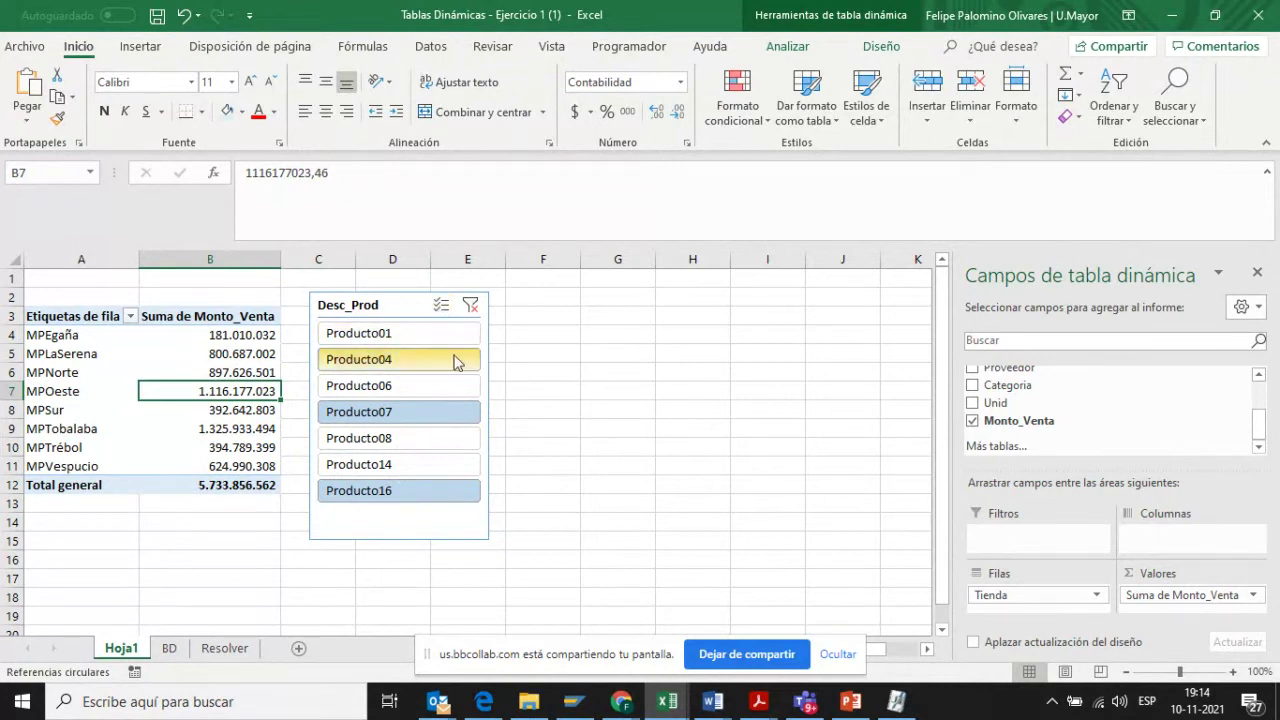
pyautogui.click(470, 305)
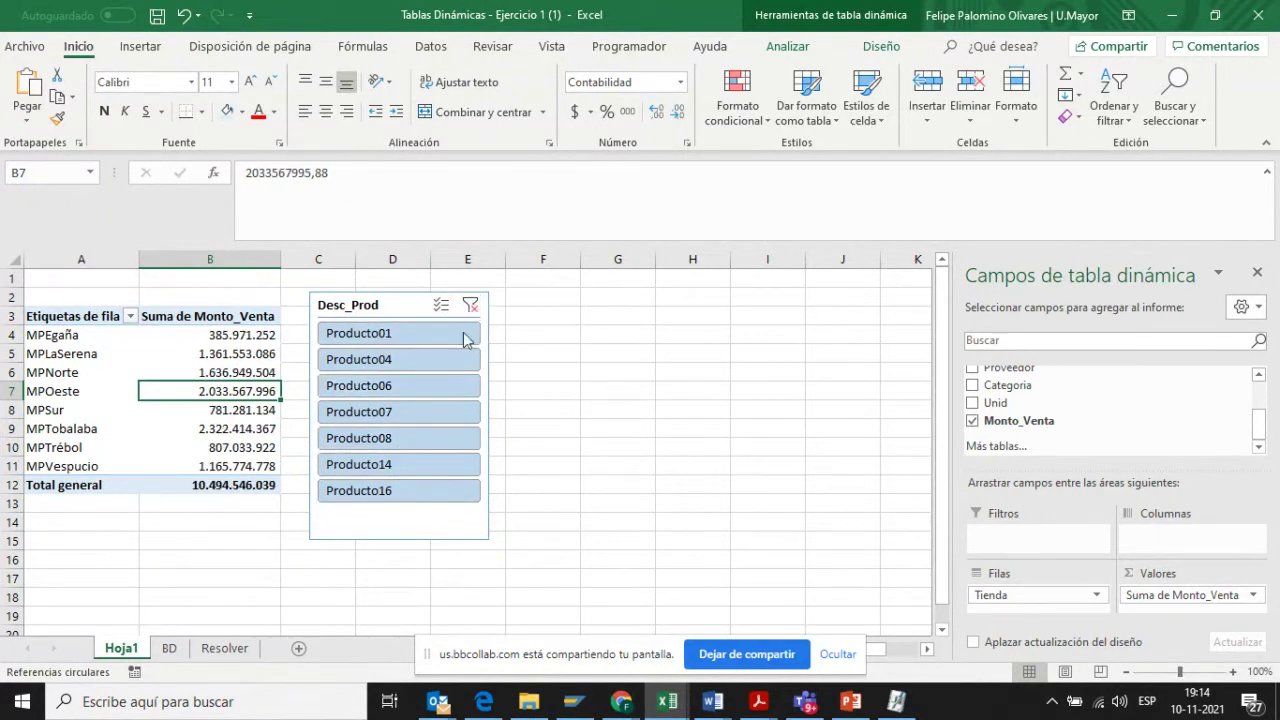
# - Filter the pivot table to Producto01, Producto07 and Producto14 together using multiple selection in the Desc_Prod slicer
pyautogui.click(410, 337)
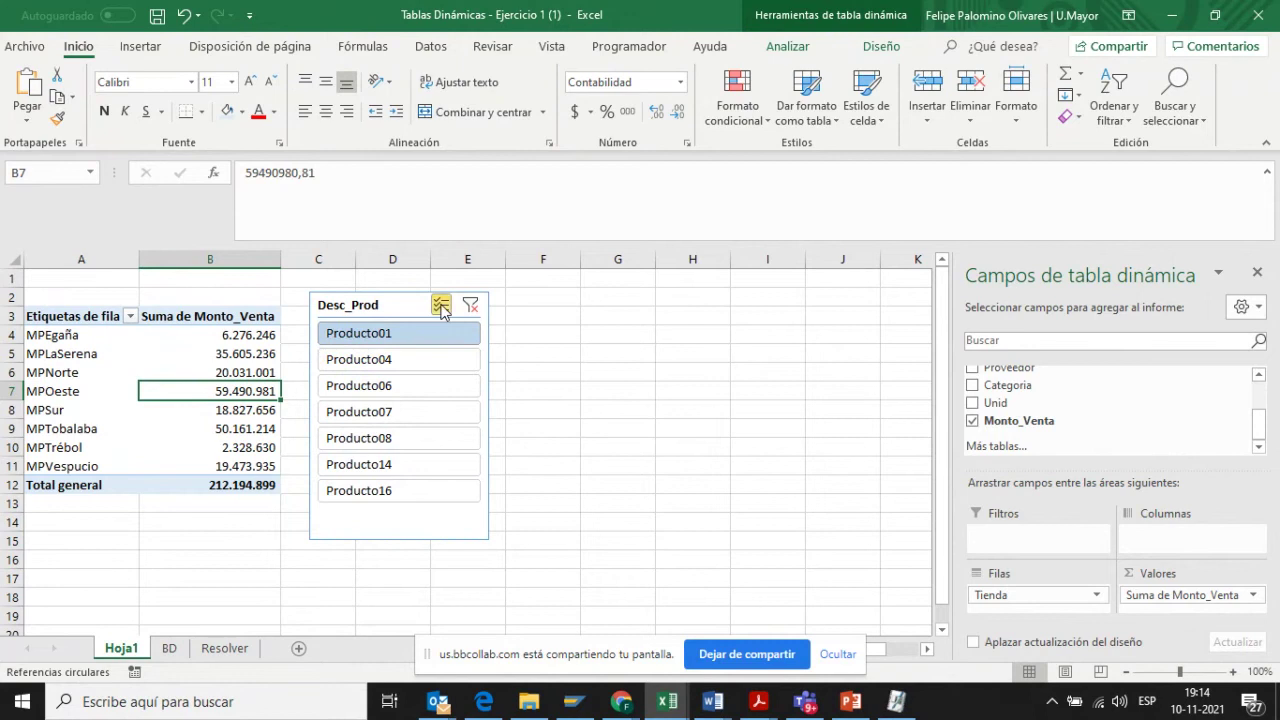
pyautogui.click(441, 307)
pyautogui.click(421, 407)
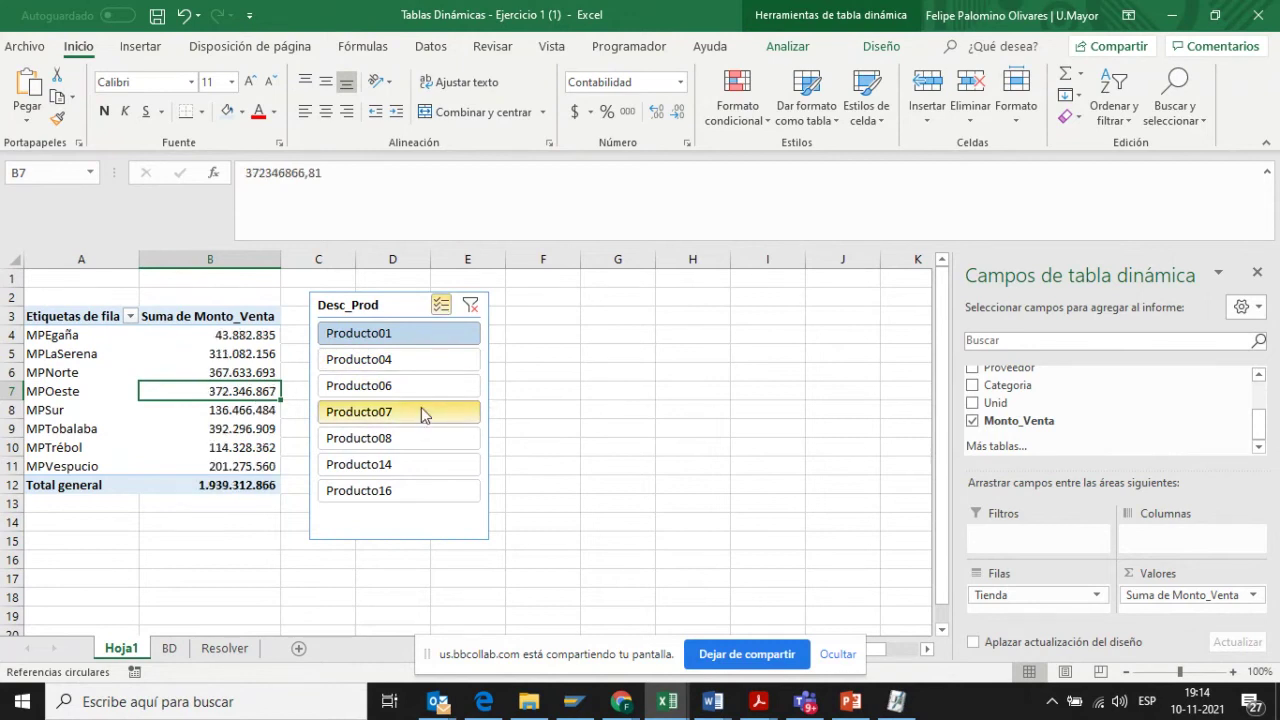
pyautogui.click(424, 474)
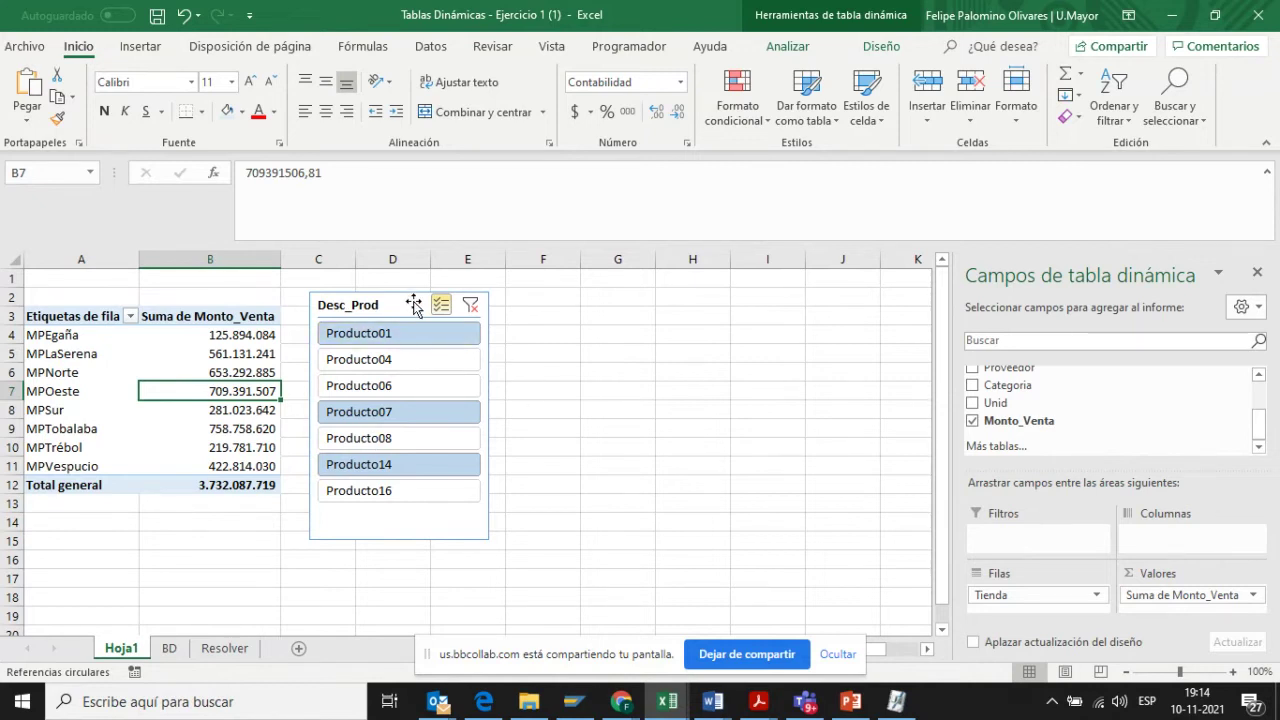
# - Move the Desc_Prod slicer slightly closer to the pivot table, turn off its multiple selection and clear its filter
pyautogui.moveTo(413, 305); pyautogui.dragTo(404, 296)
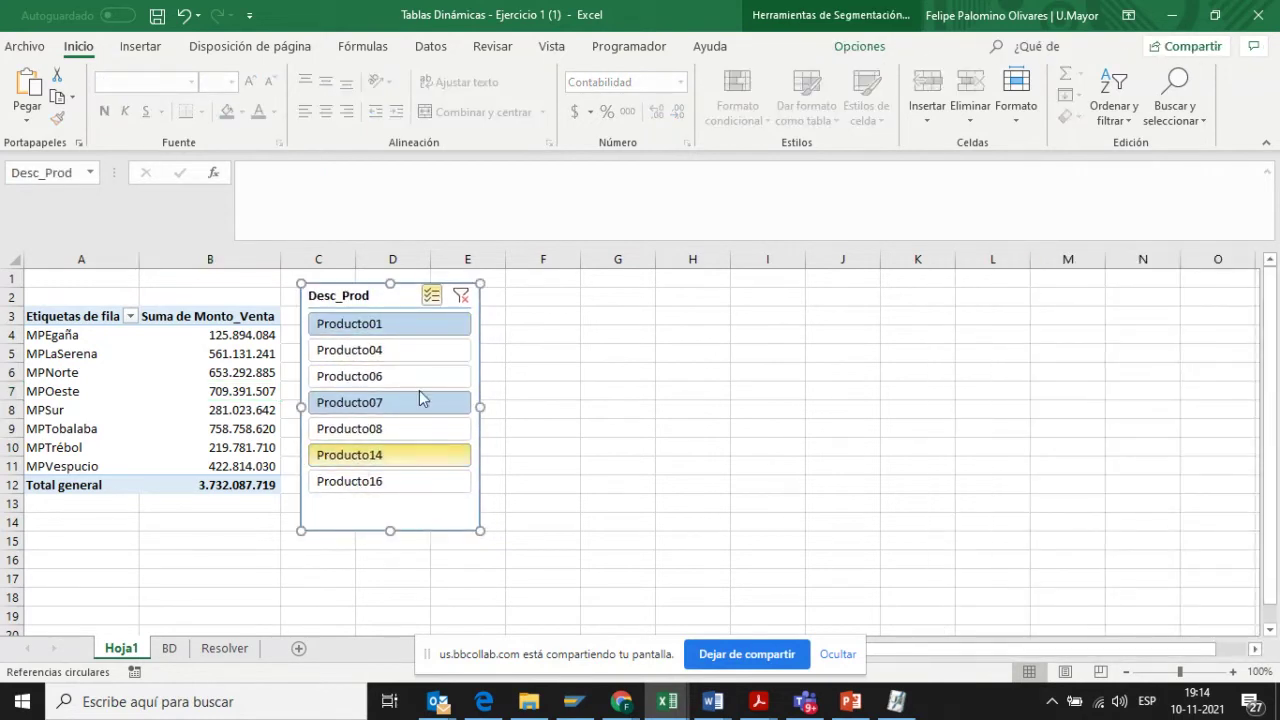
pyautogui.click(159, 391)
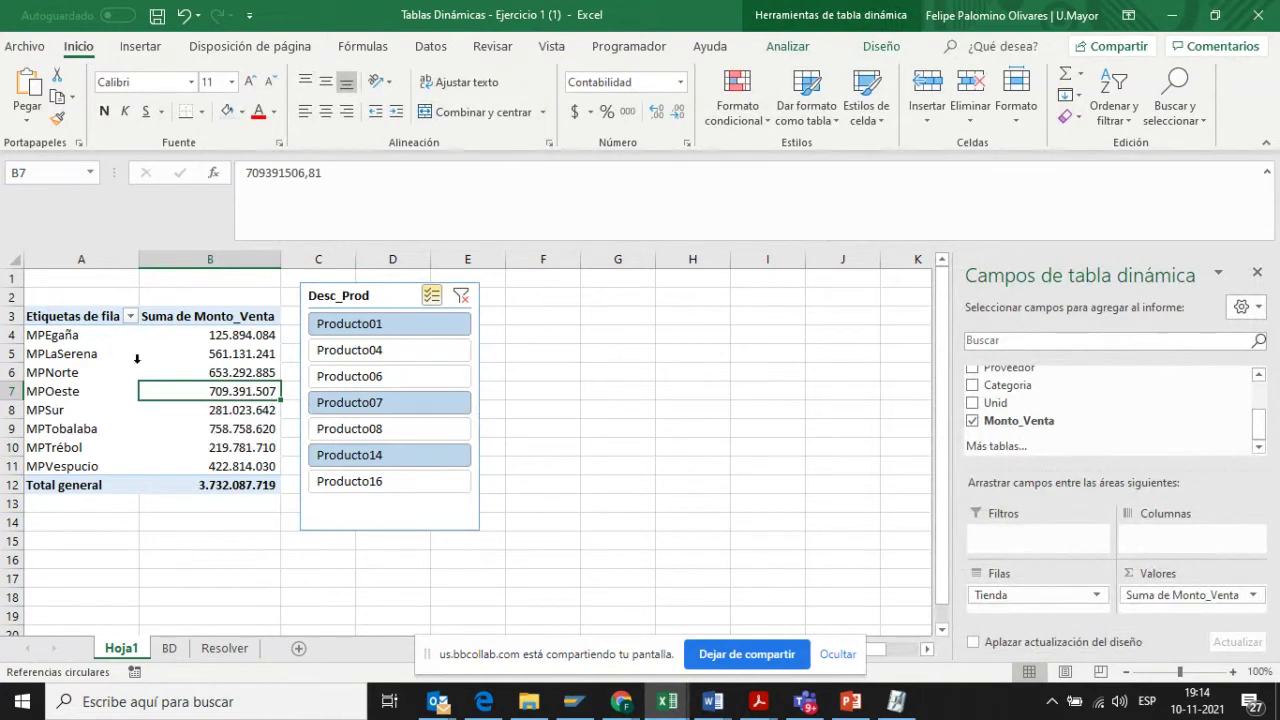
pyautogui.moveTo(154, 450)
pyautogui.click(365, 402)
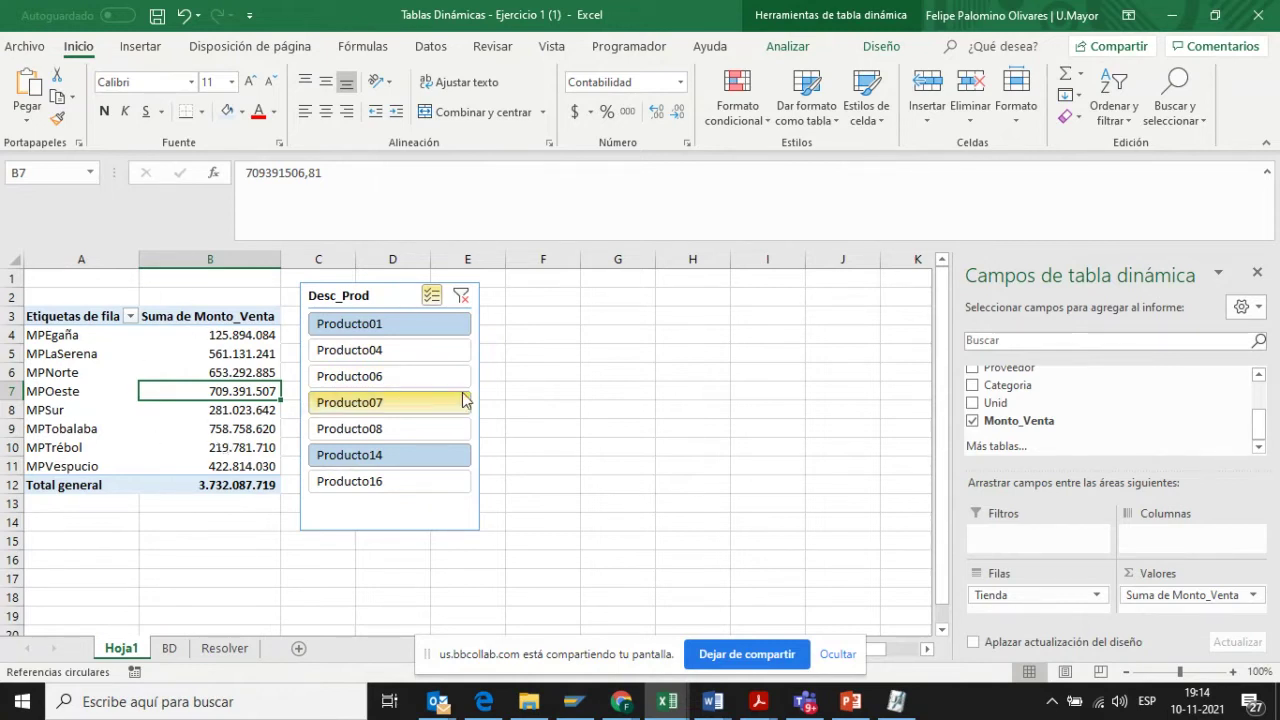
pyautogui.click(431, 295)
pyautogui.click(461, 296)
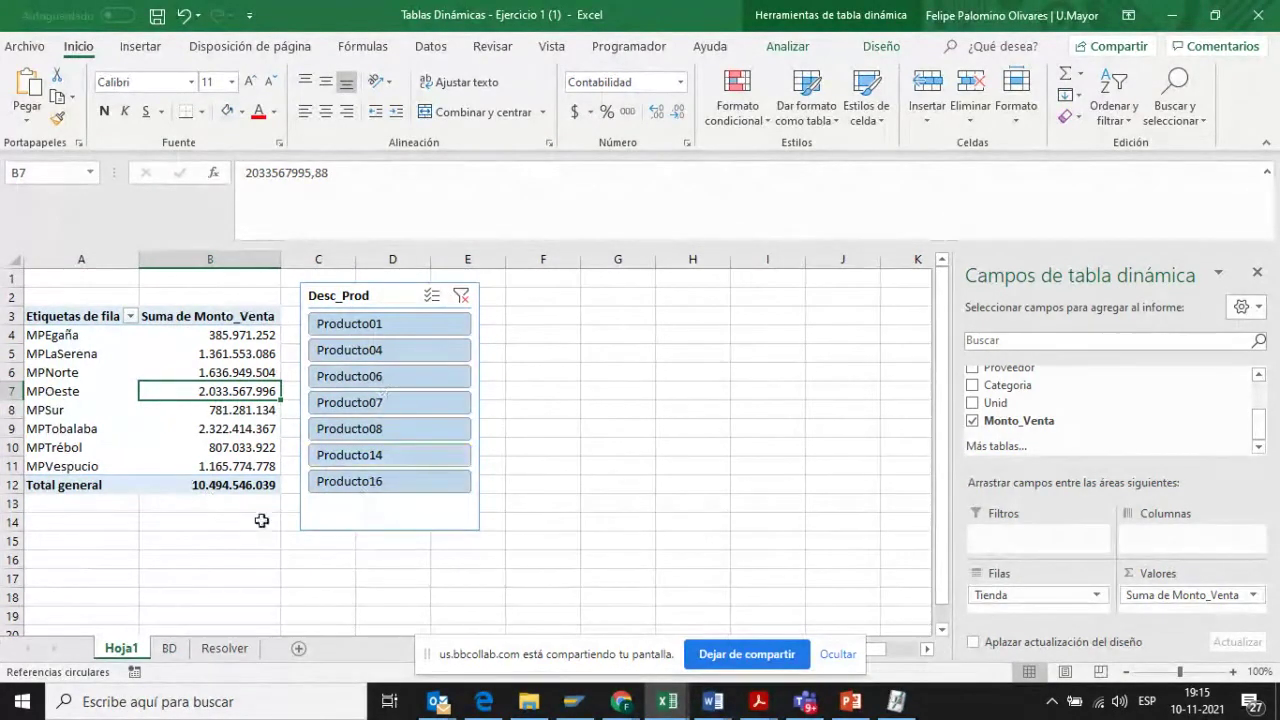
# - Insert a Proveedor slicer for the pivot table and align it beside the Desc_Prod slicer over columns E to H
pyautogui.click(191, 429)
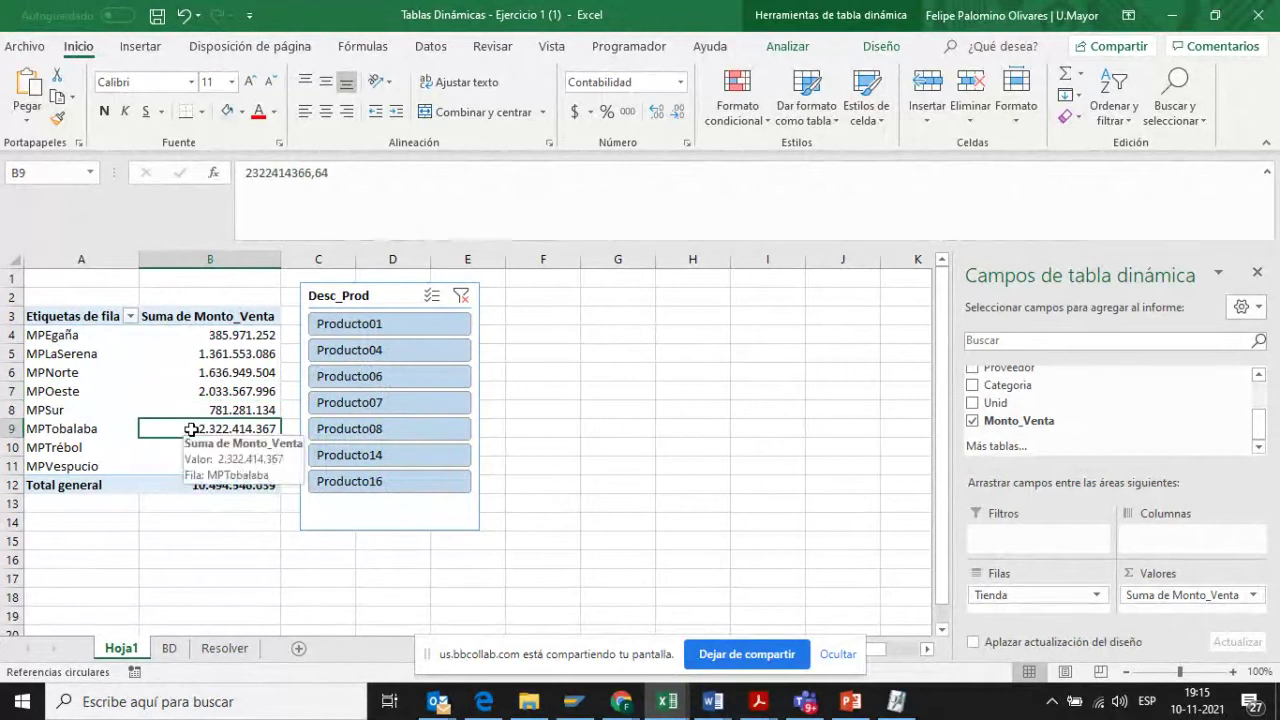
pyautogui.click(789, 47)
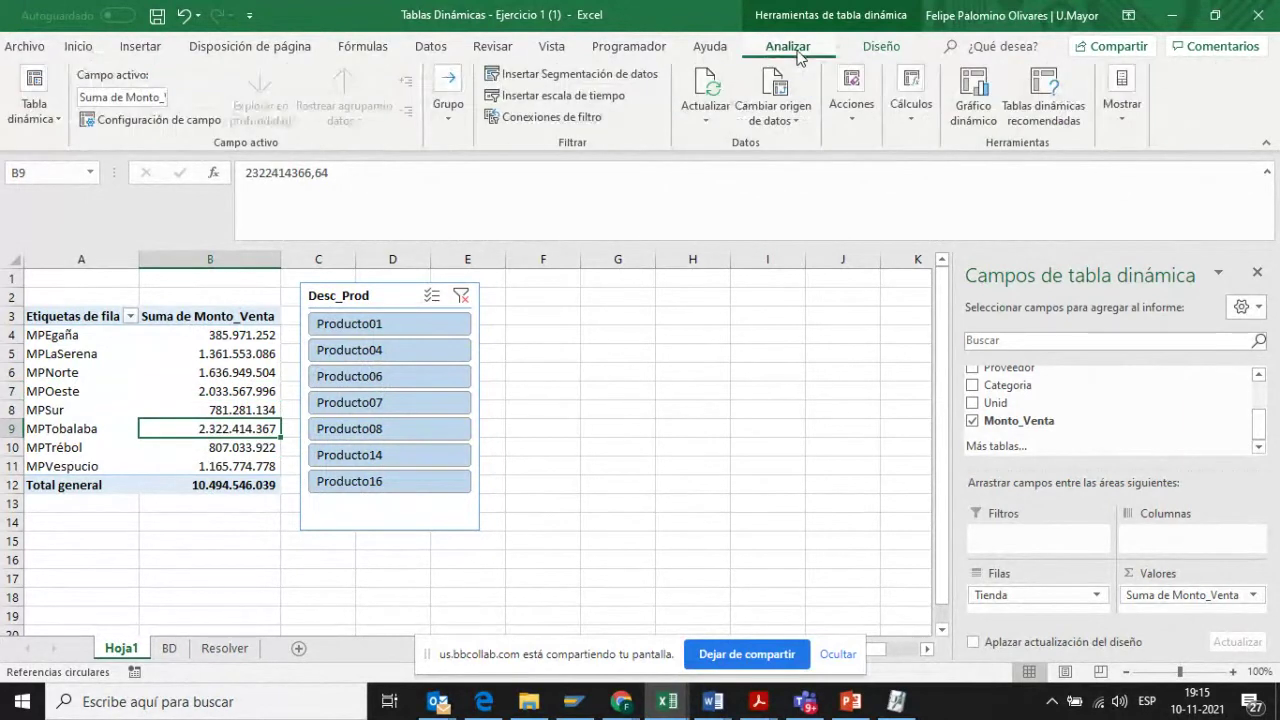
pyautogui.click(577, 77)
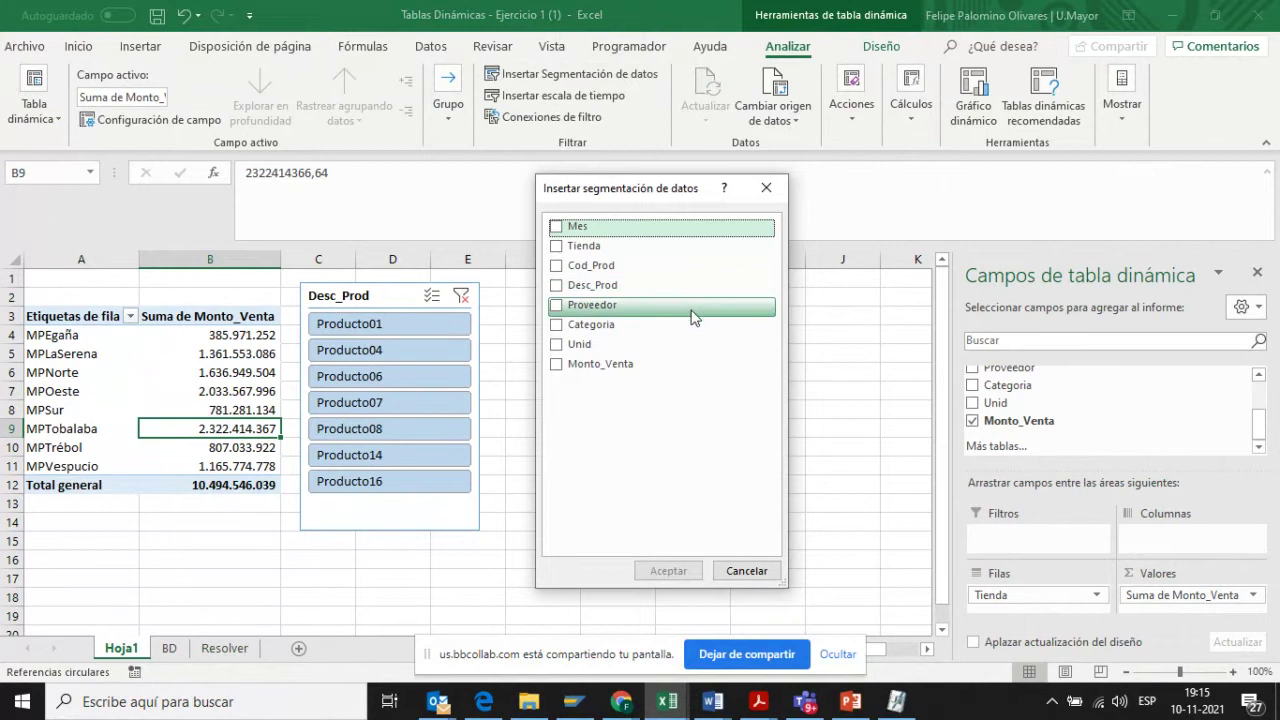
pyautogui.click(694, 314)
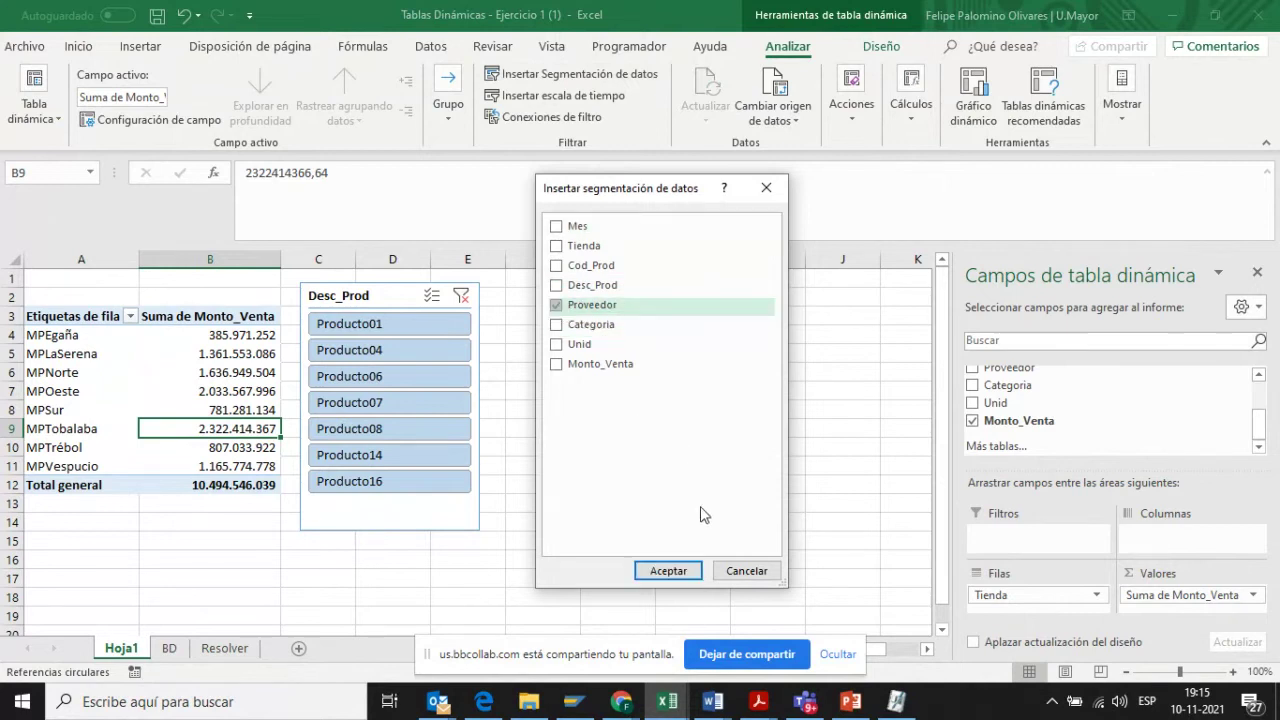
pyautogui.click(667, 572)
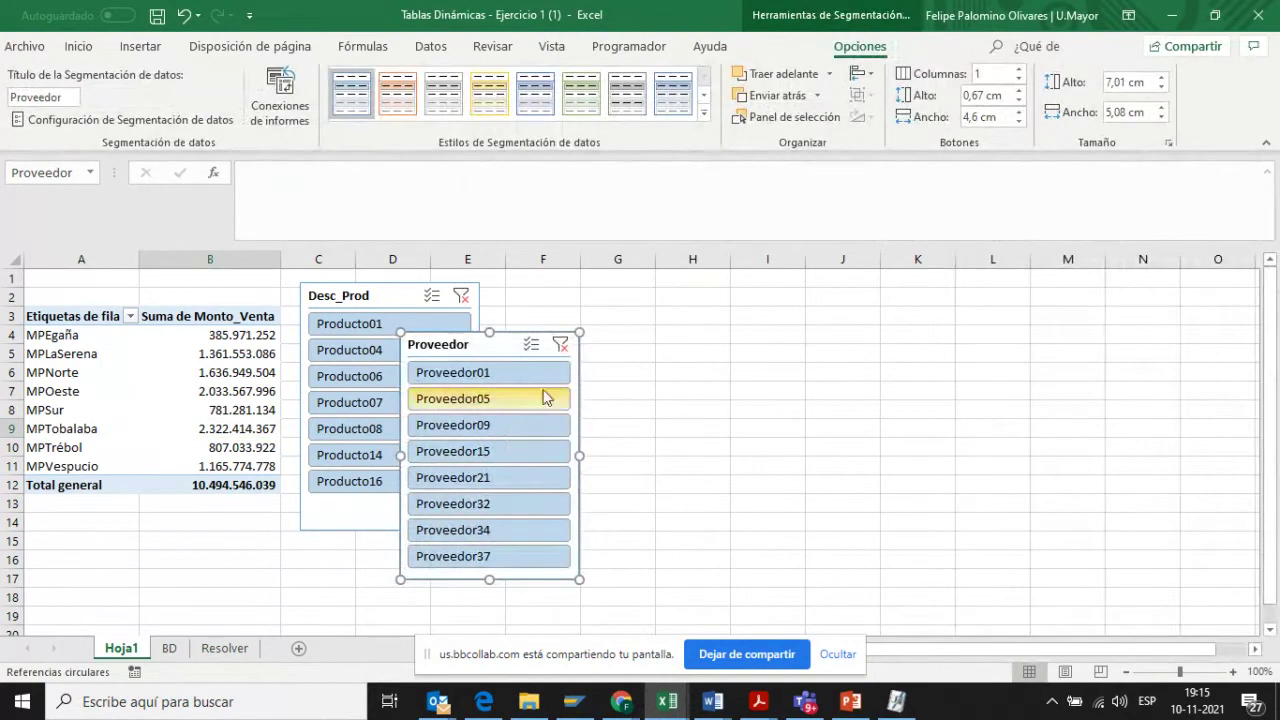
pyautogui.moveTo(511, 345); pyautogui.dragTo(597, 298)
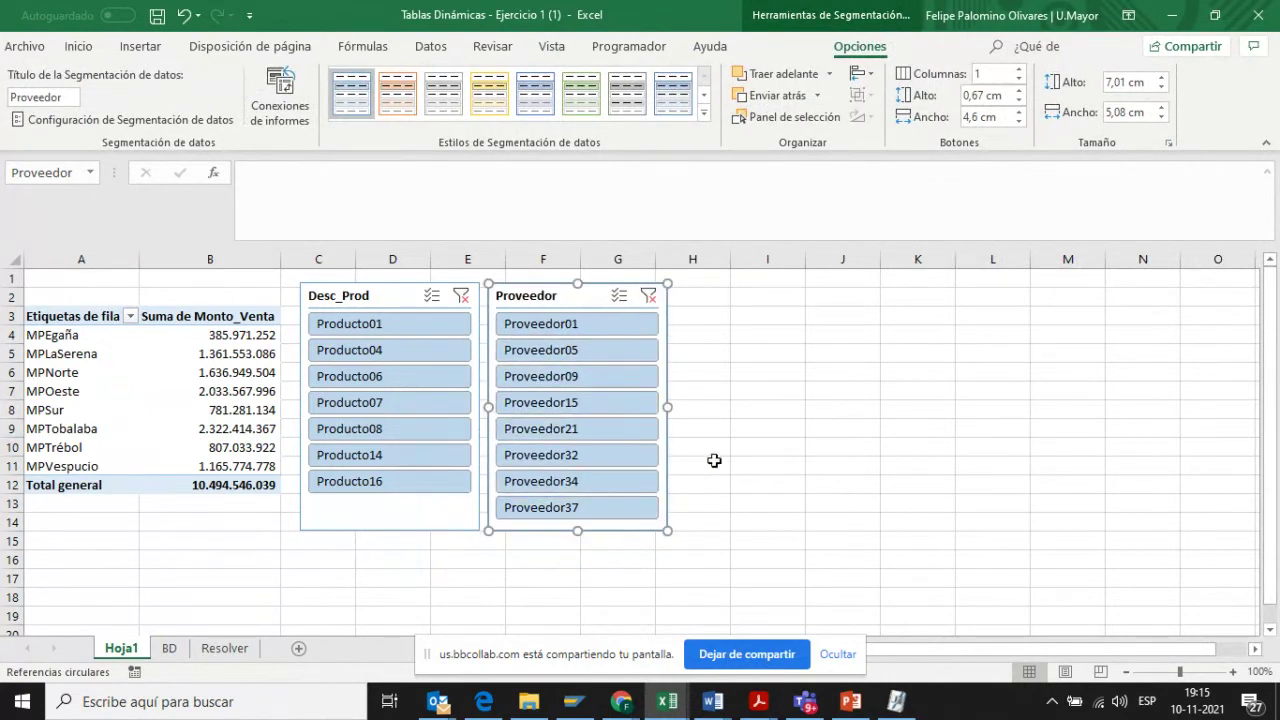
pyautogui.click(747, 425)
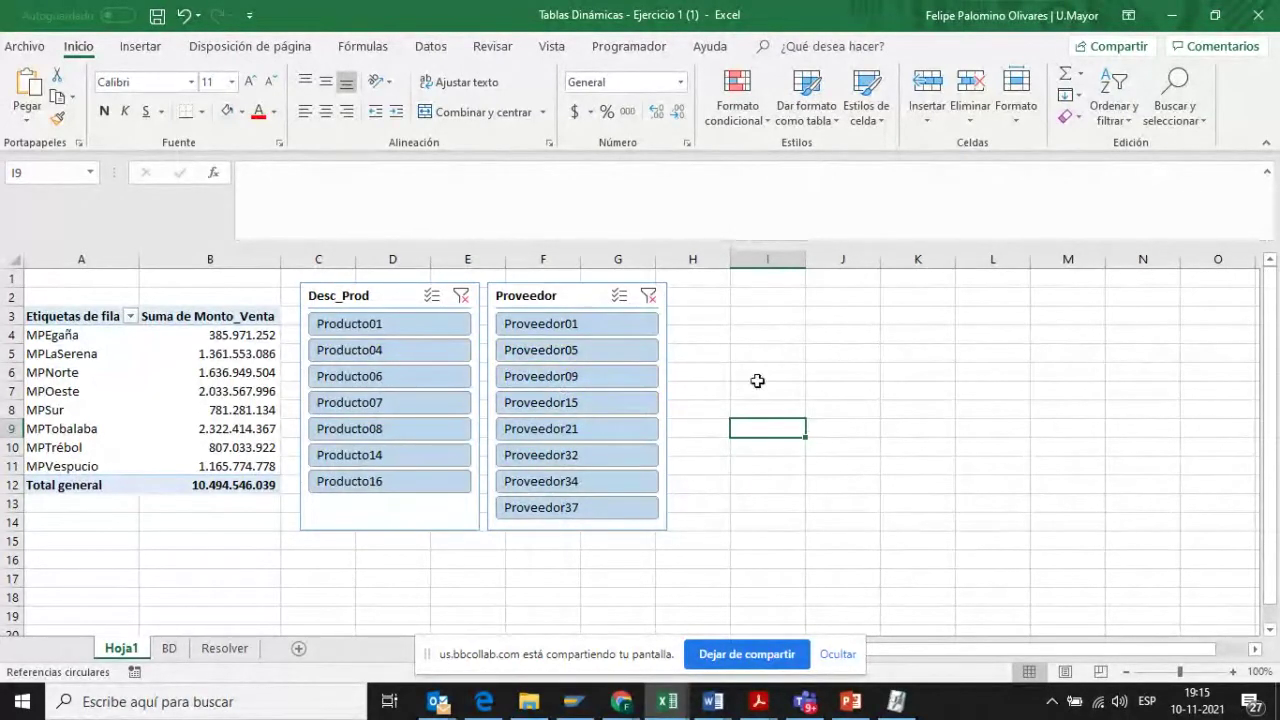
# - Filter by Producto01, Producto06 and Producto14 one at a time to compare their suppliers in the Proveedor slicer, and clear the filter
pyautogui.click(420, 332)
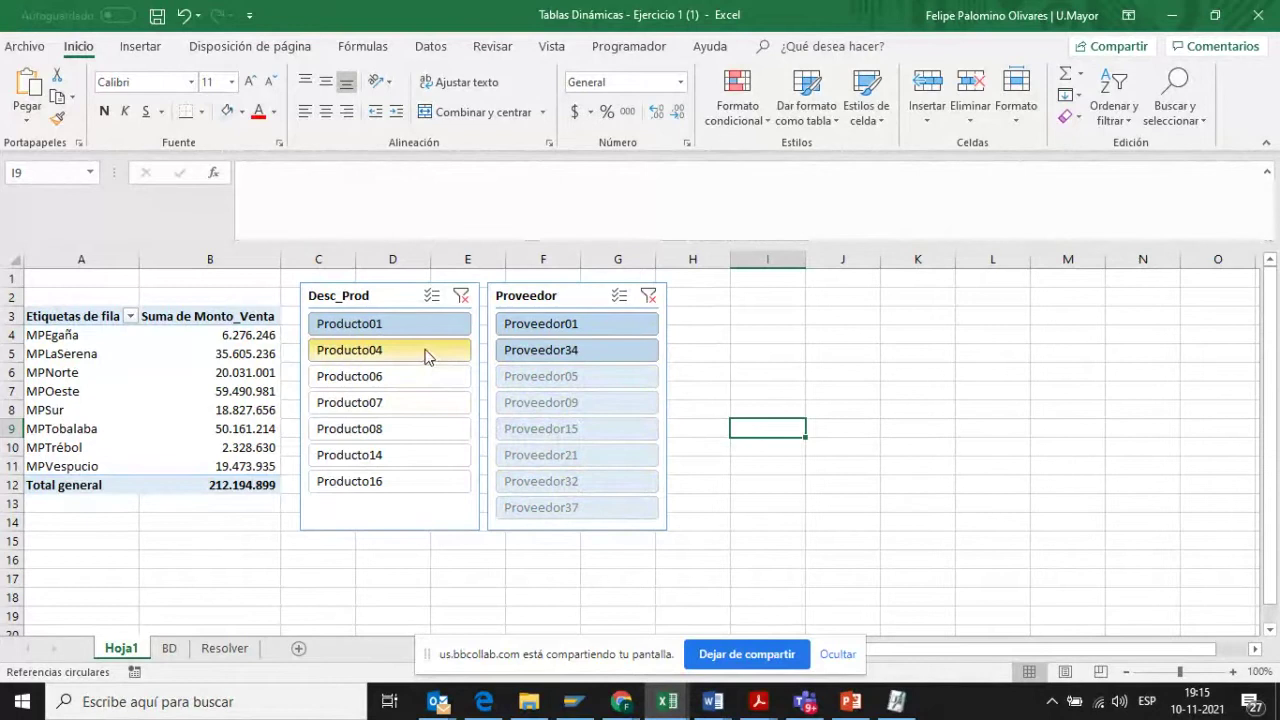
pyautogui.click(417, 378)
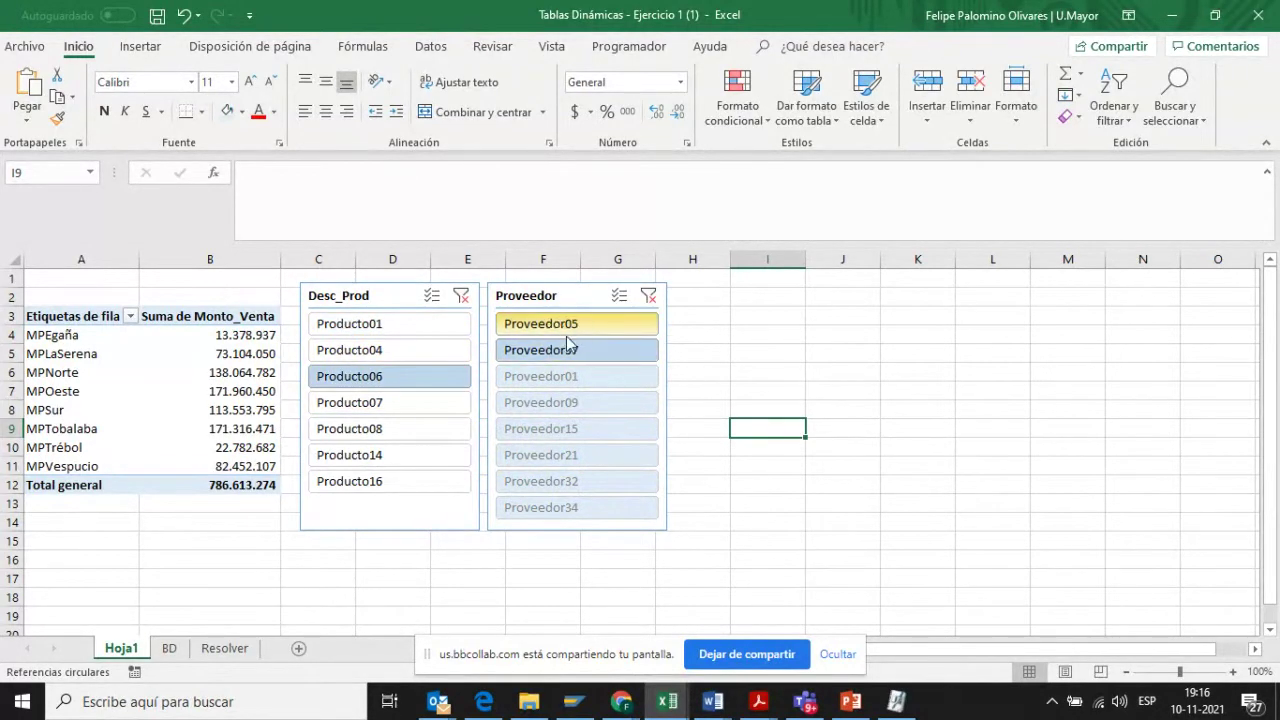
pyautogui.click(417, 461)
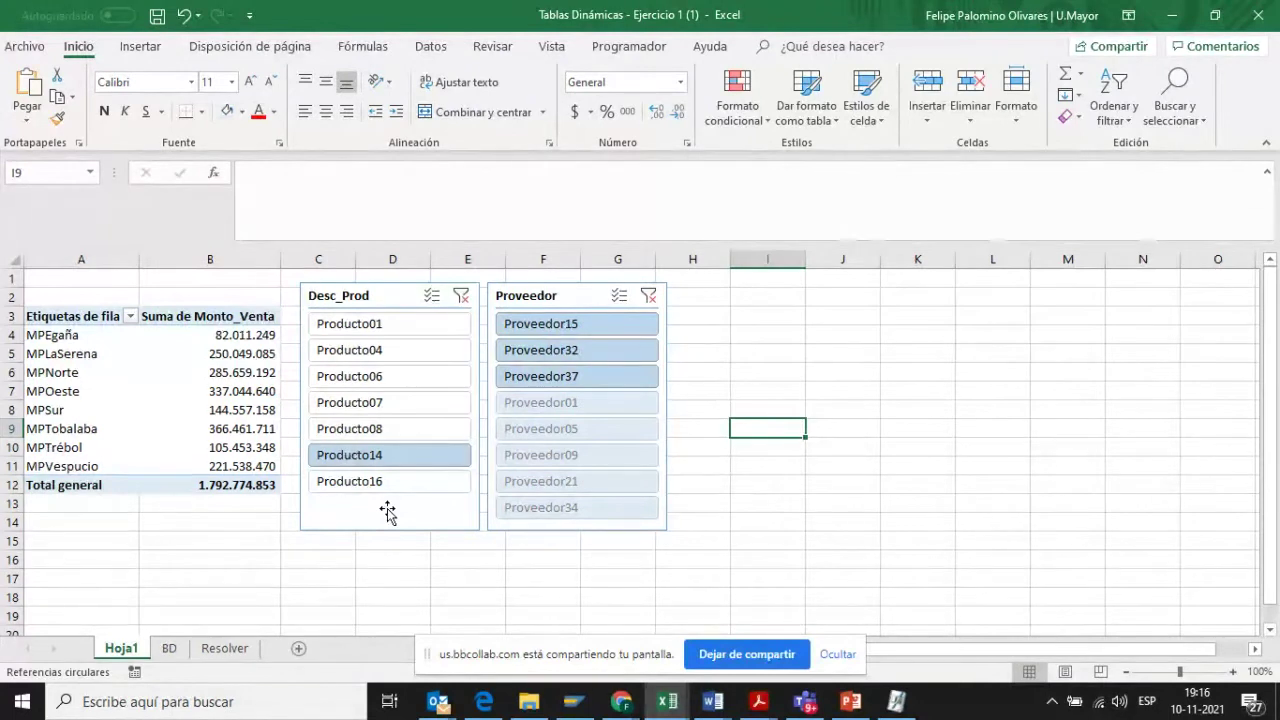
pyautogui.click(164, 424)
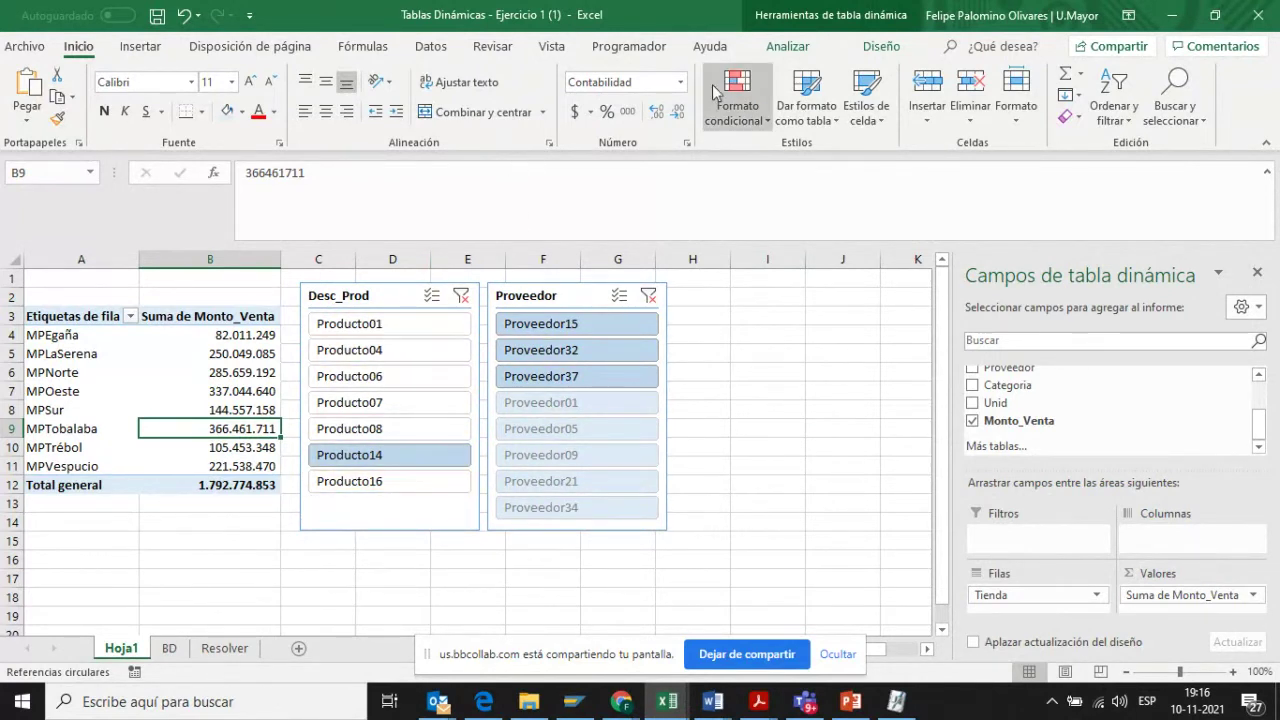
pyautogui.click(790, 45)
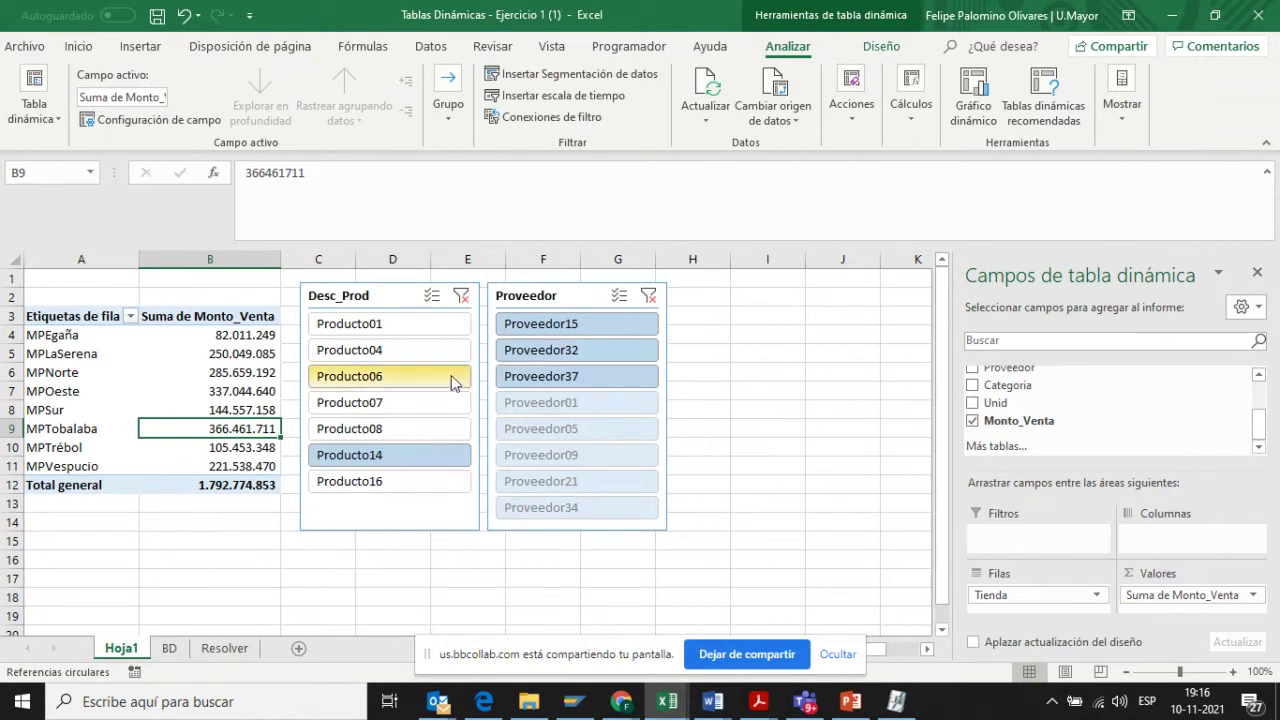
pyautogui.click(657, 302)
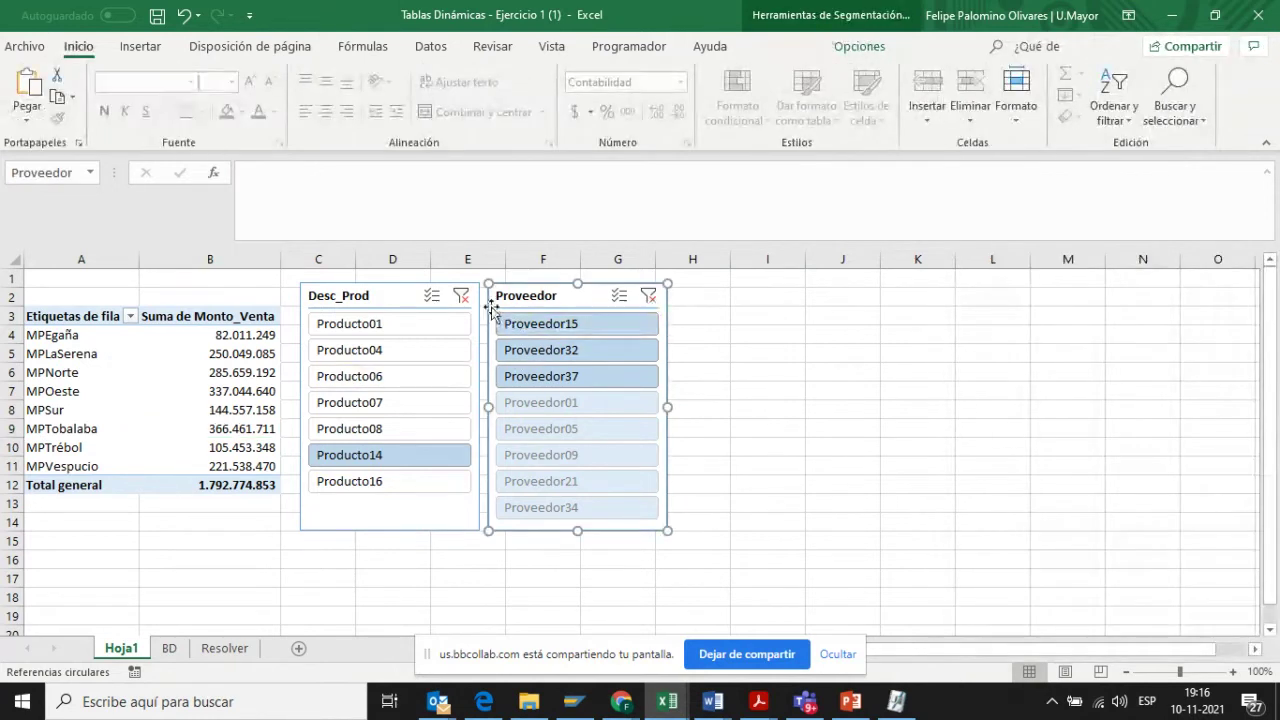
pyautogui.click(461, 296)
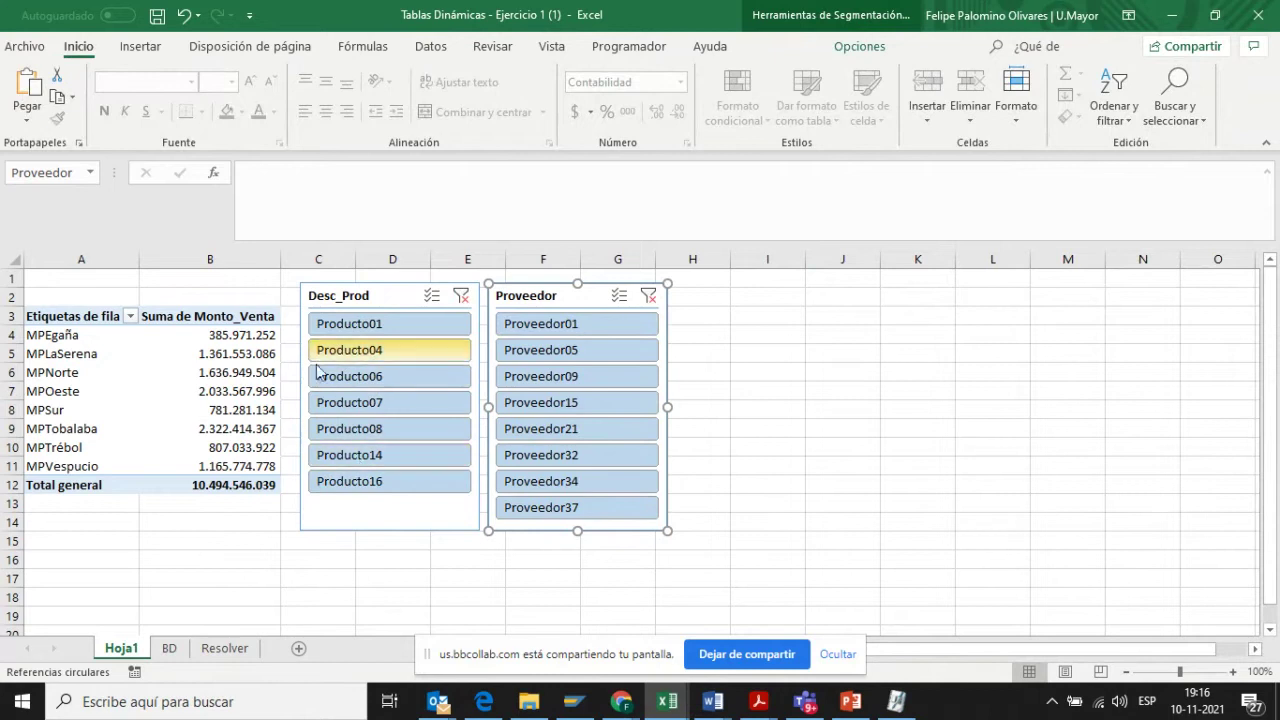
# - Filter with both slicers combined, Producto08 with Proveedor21 and Producto04 with Proveedor15, and clear both filters
pyautogui.click(397, 352)
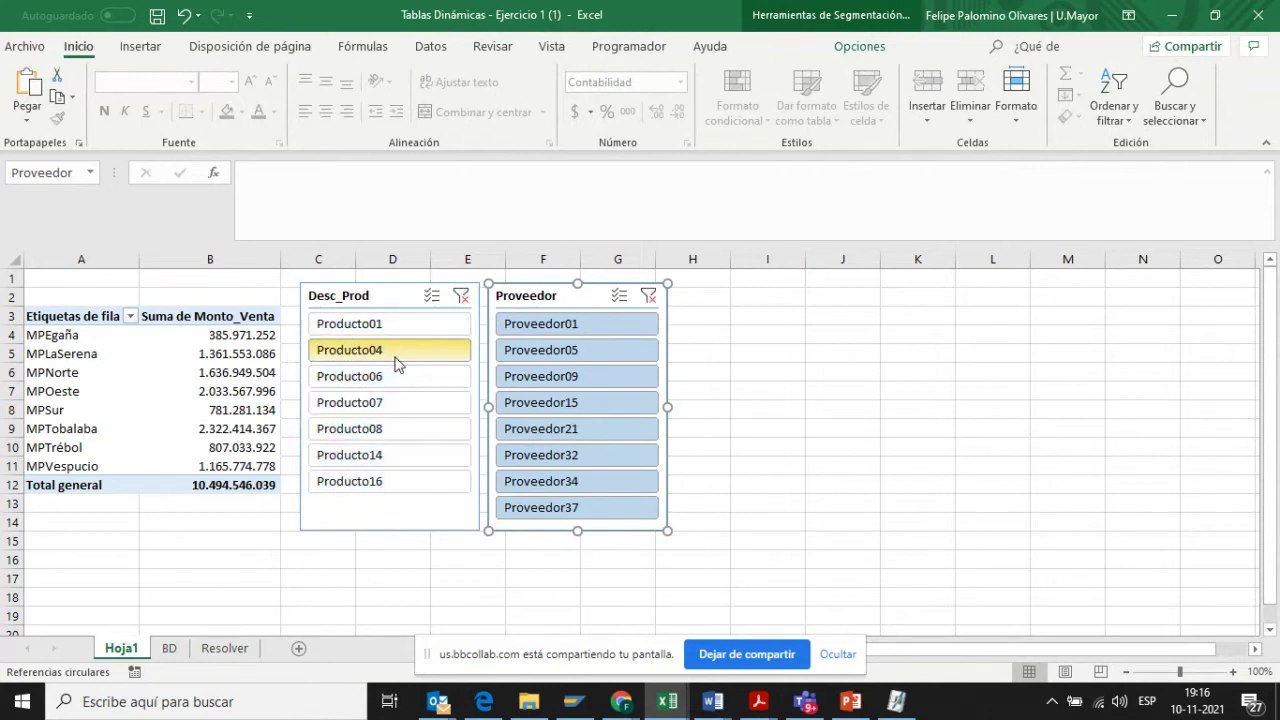
pyautogui.click(385, 429)
pyautogui.click(572, 350)
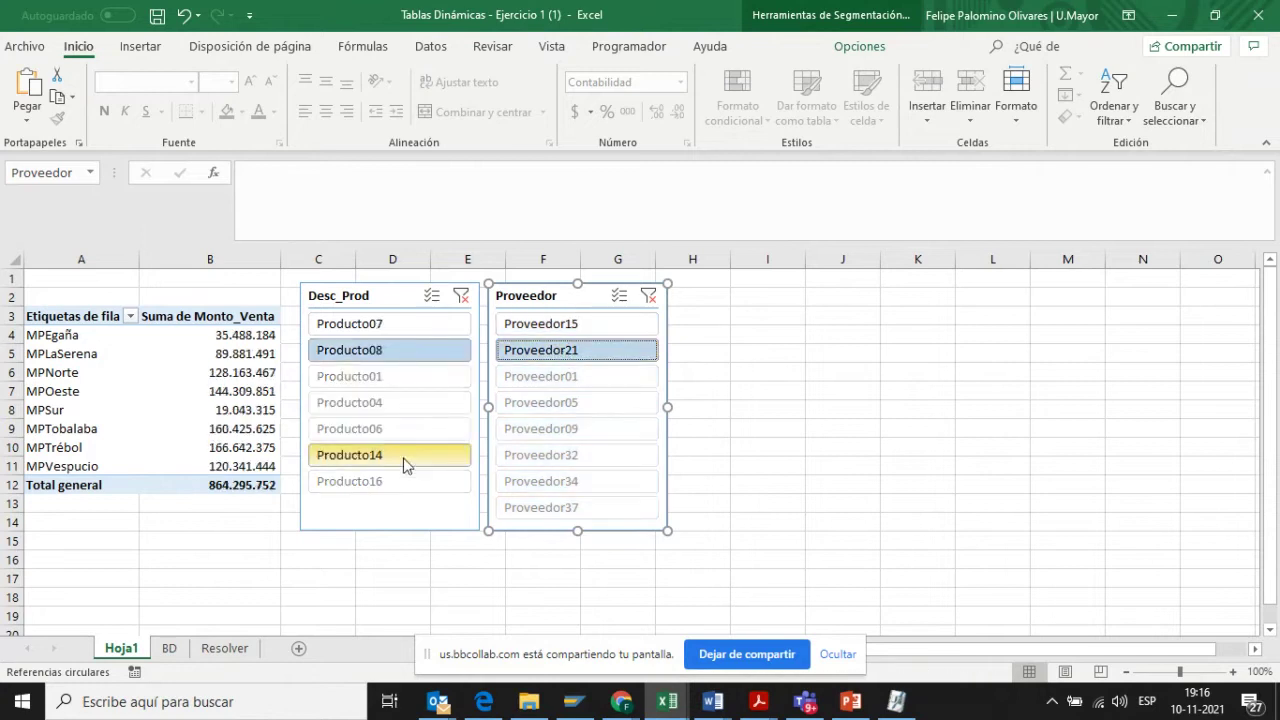
pyautogui.click(537, 334)
pyautogui.click(383, 403)
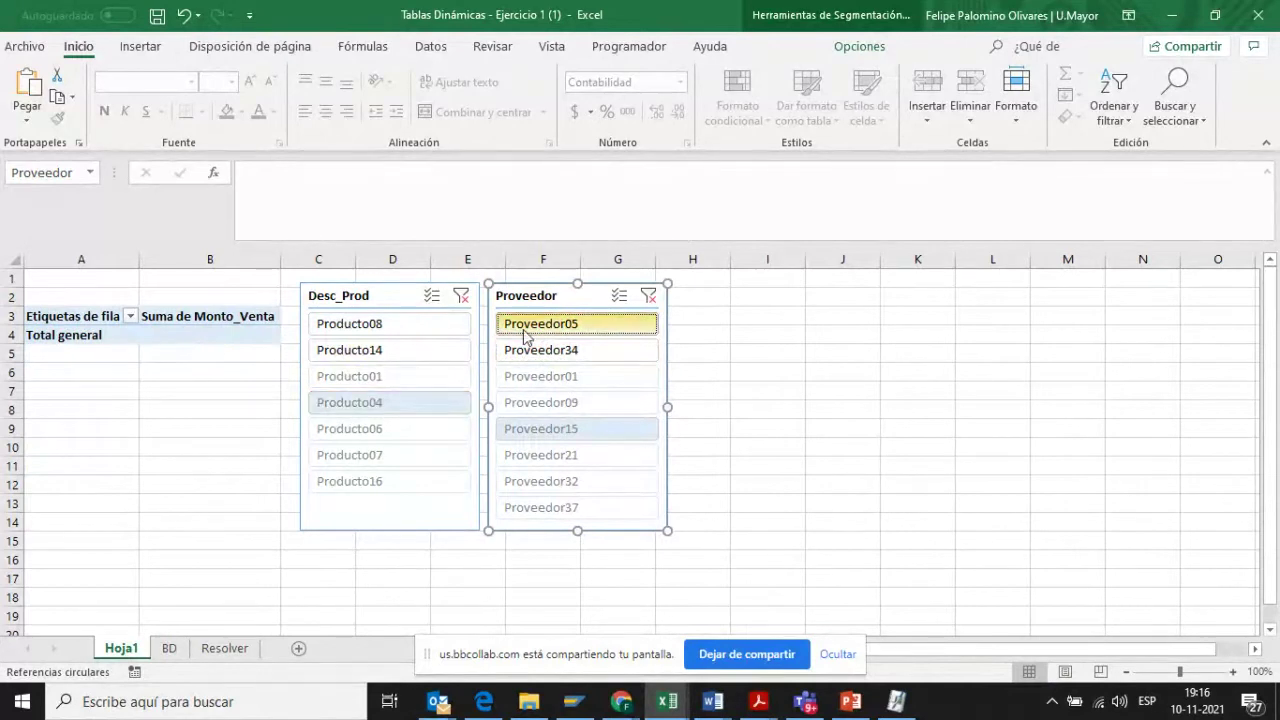
pyautogui.click(480, 309)
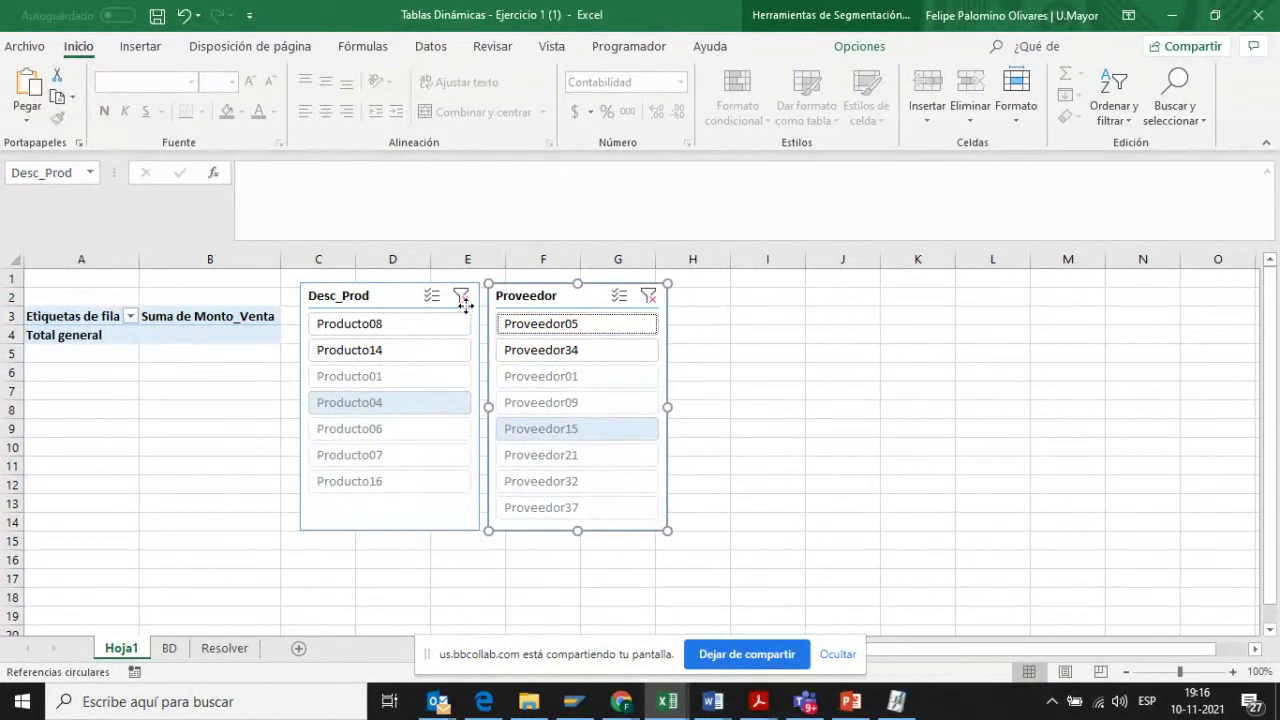
pyautogui.click(649, 295)
pyautogui.click(460, 295)
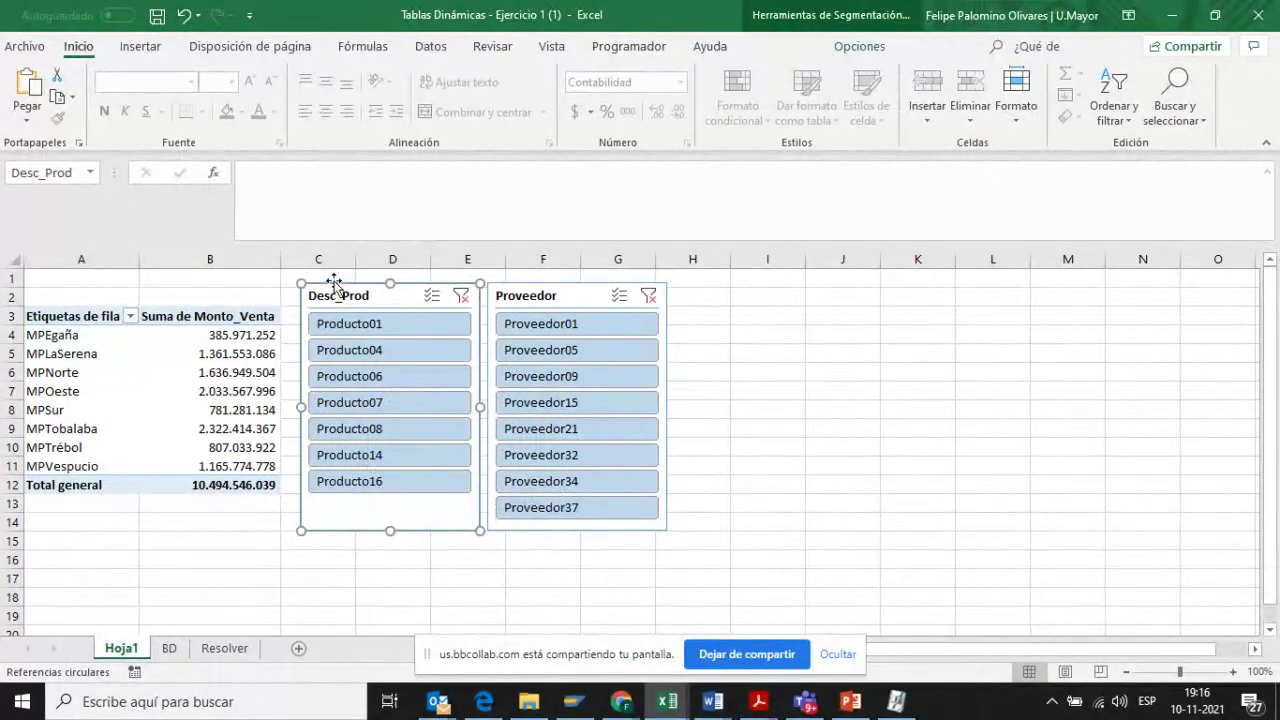
# - Insert a timeline for the Mes field of the pivot table and place it directly below the table
pyautogui.click(160, 365)
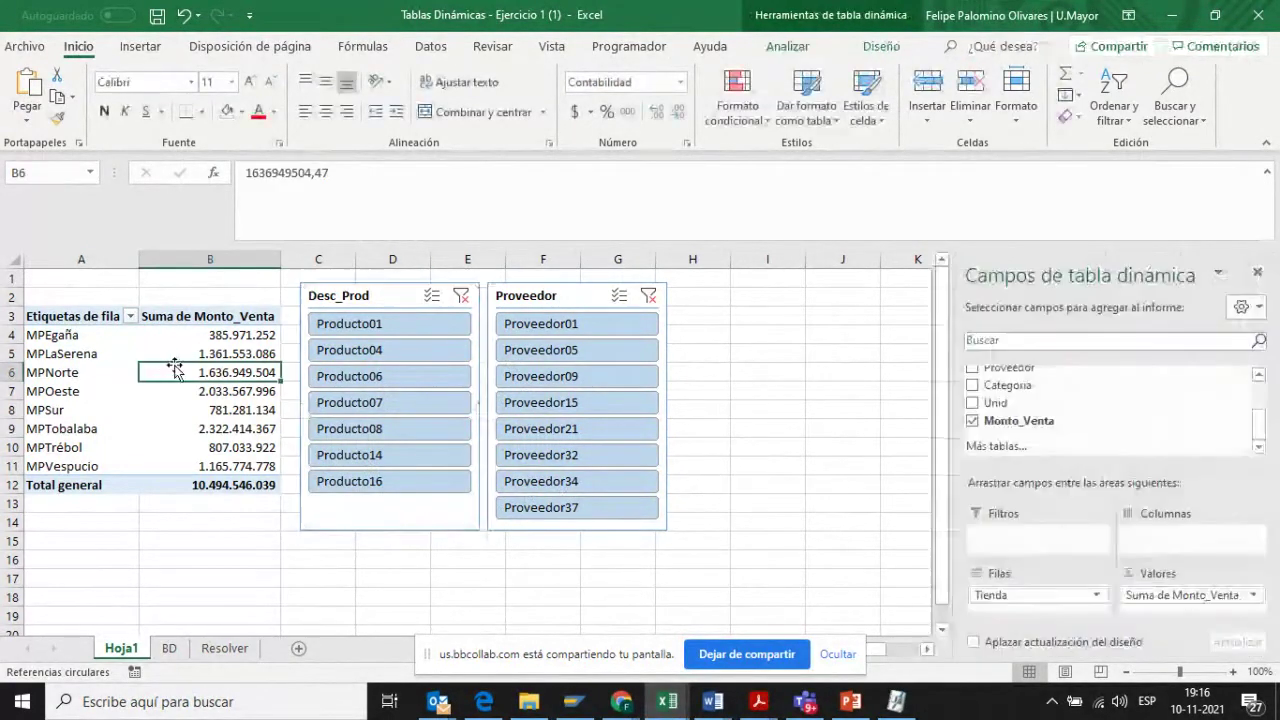
pyautogui.click(789, 48)
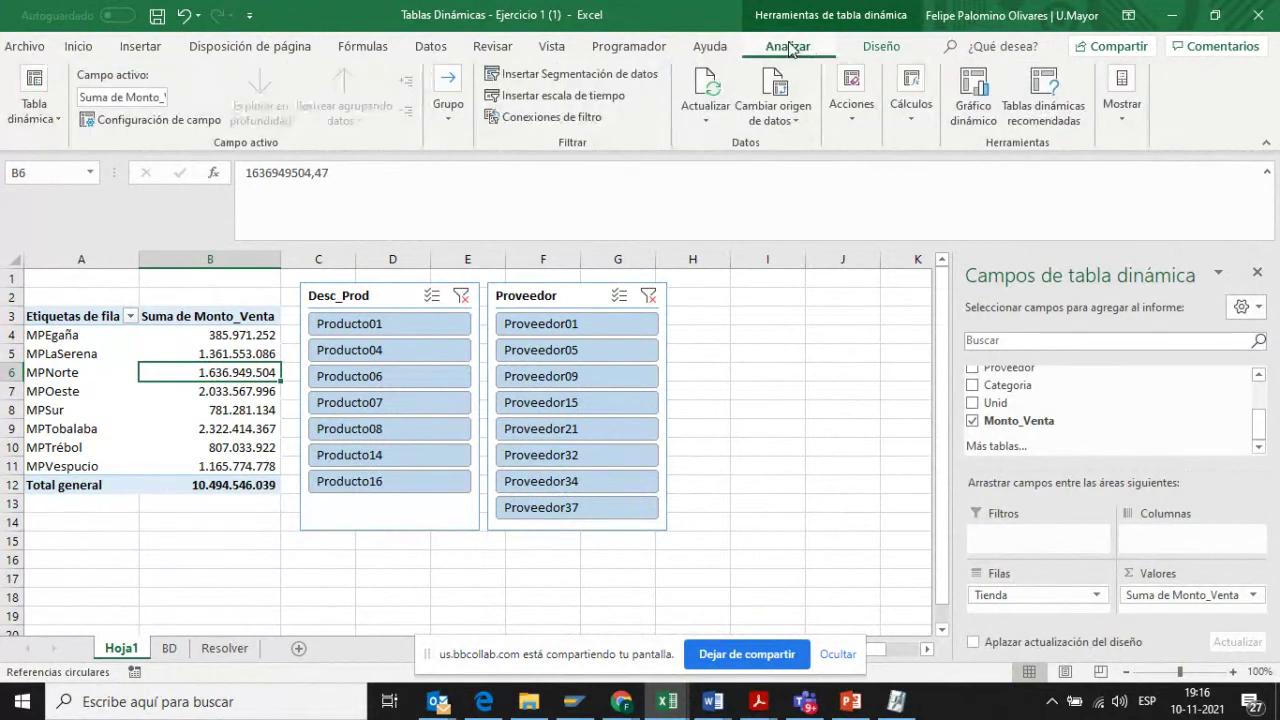
pyautogui.click(551, 91)
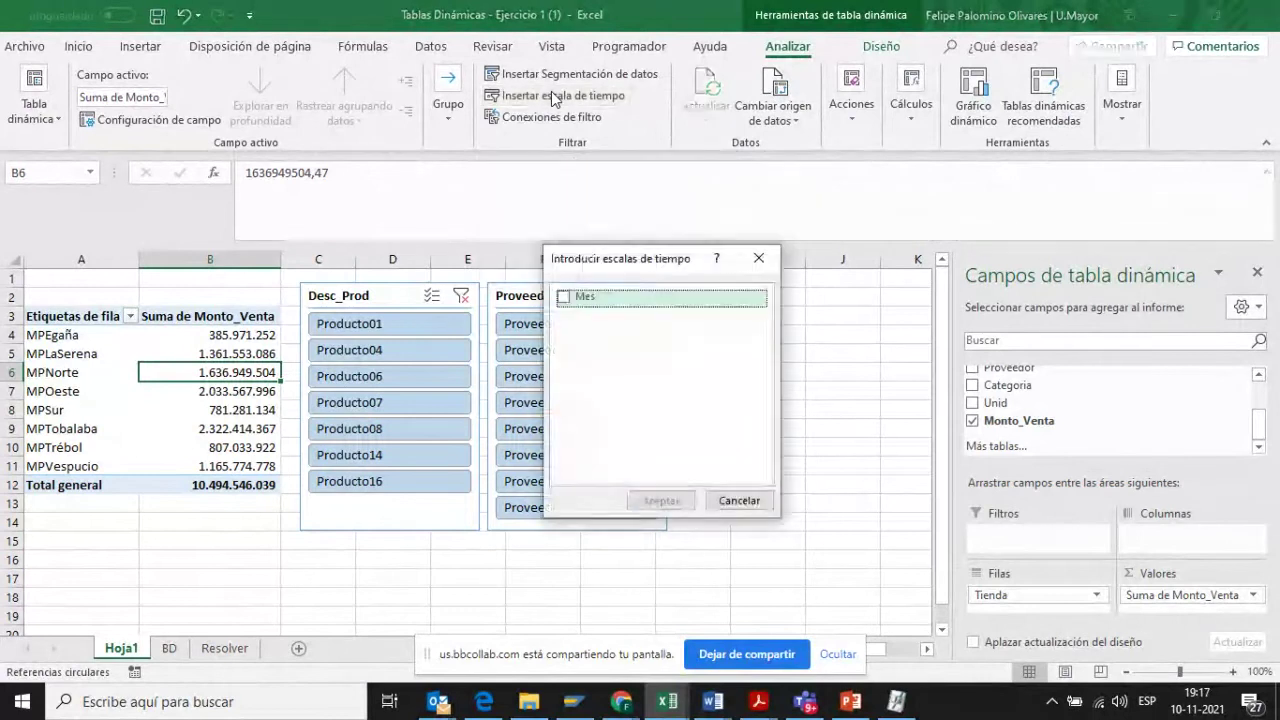
pyautogui.click(758, 258)
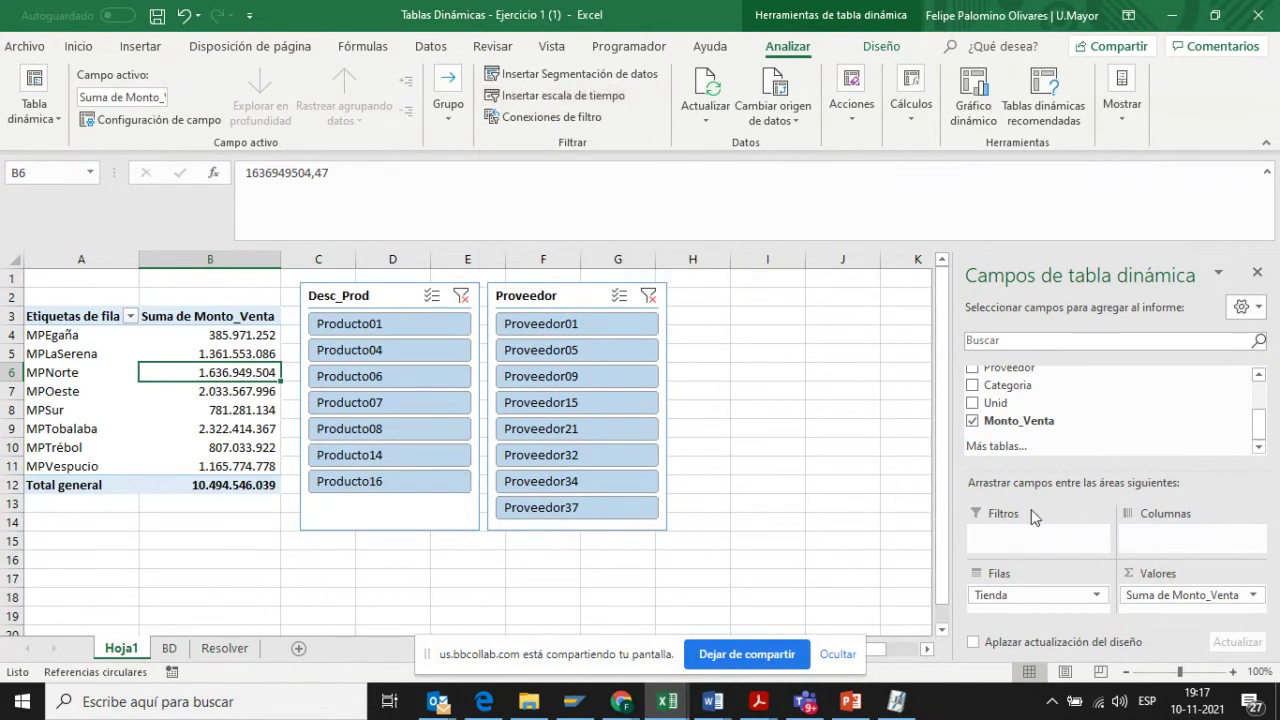
pyautogui.click(543, 100)
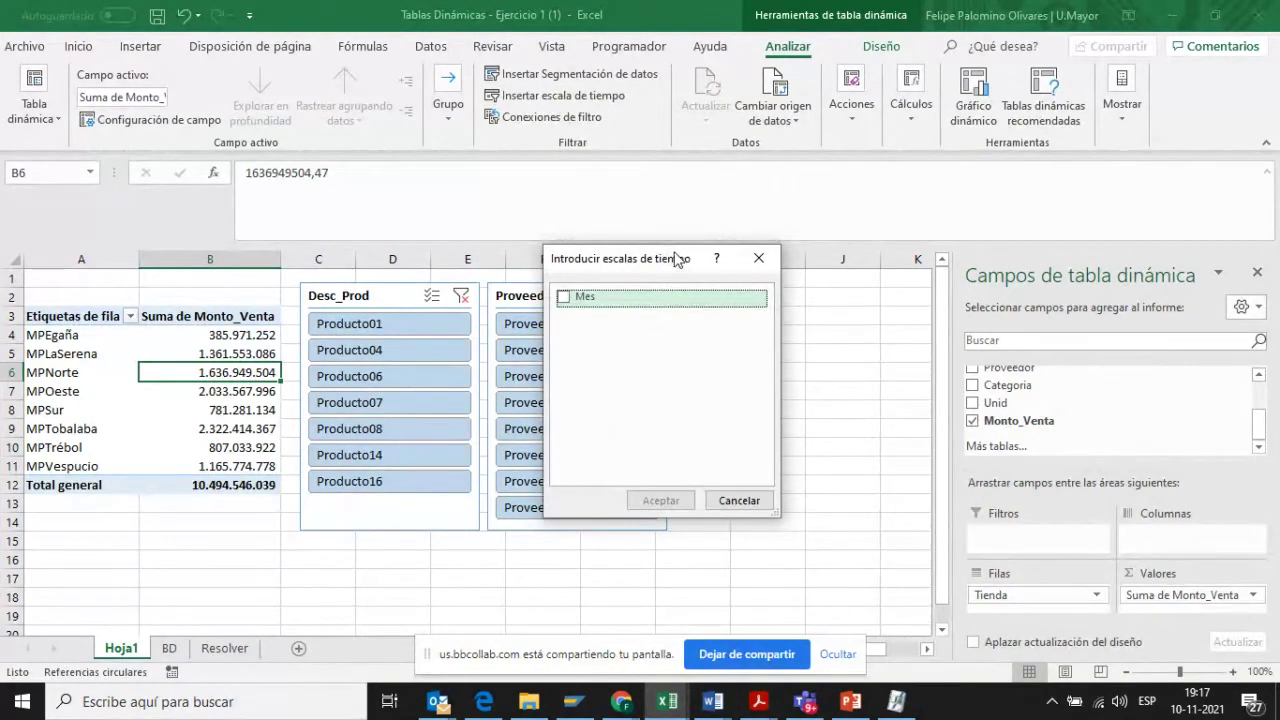
pyautogui.moveTo(676, 259); pyautogui.dragTo(775, 289)
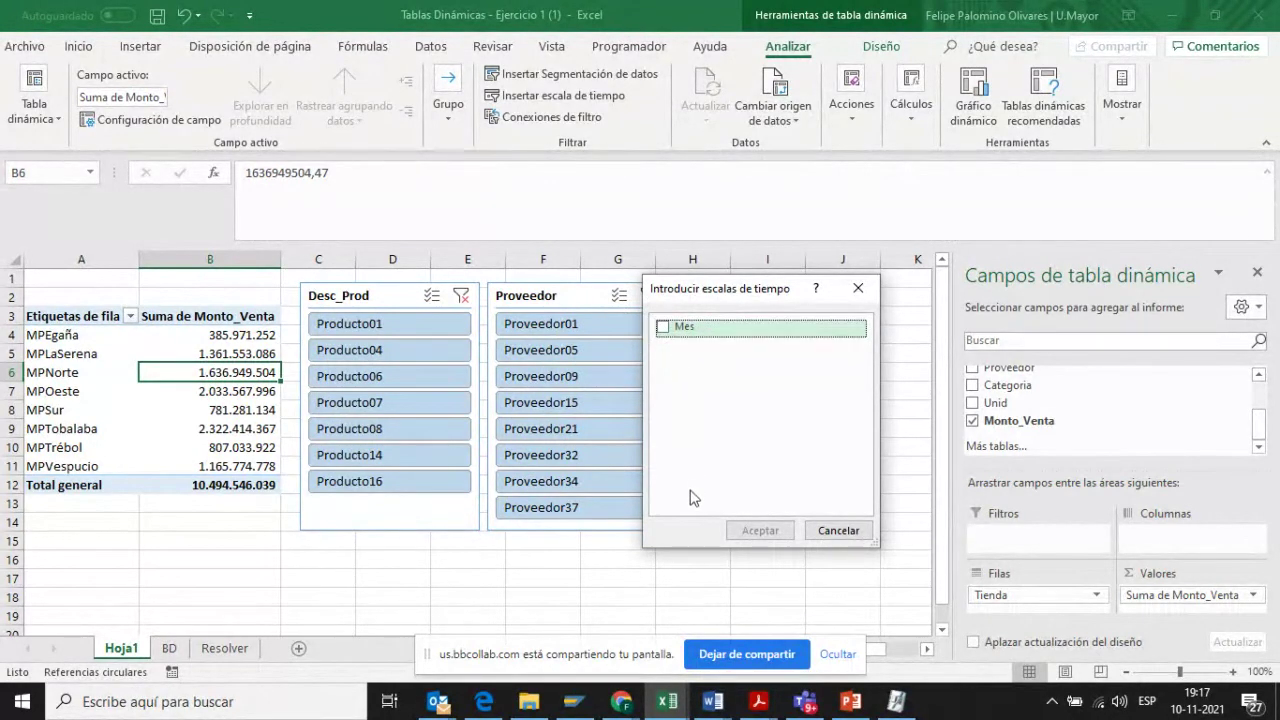
pyautogui.click(662, 327)
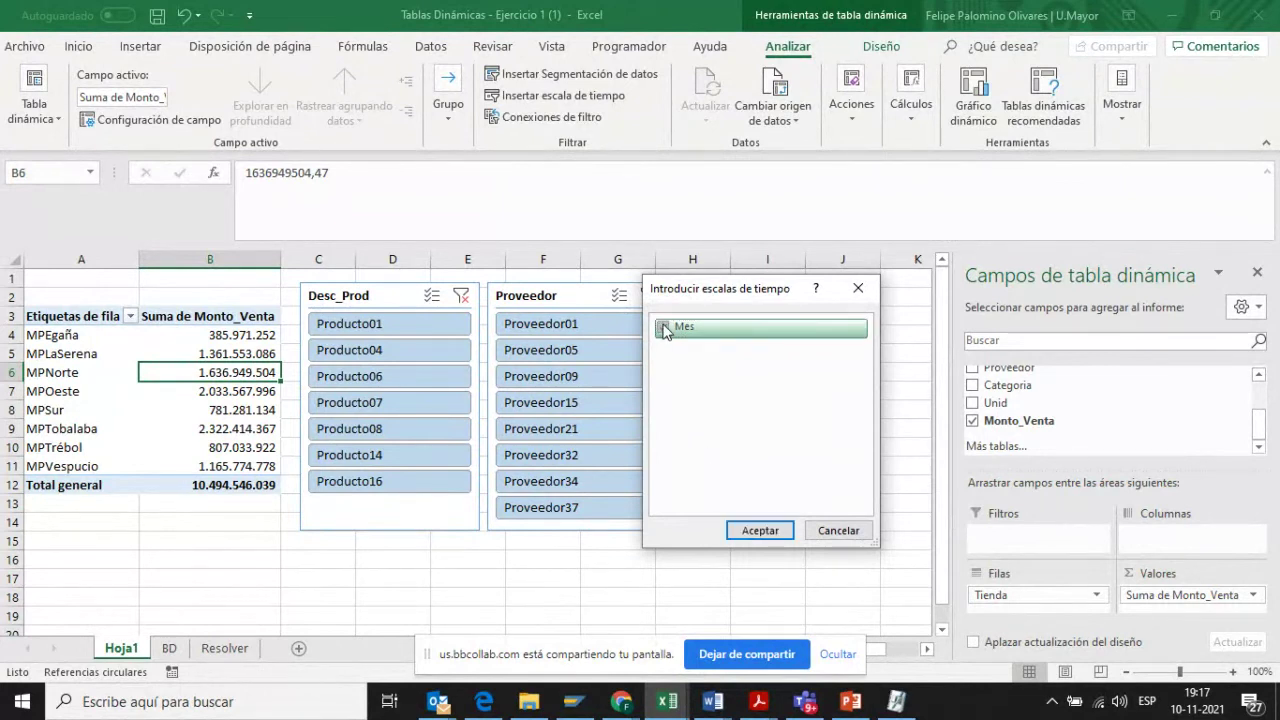
pyautogui.click(779, 531)
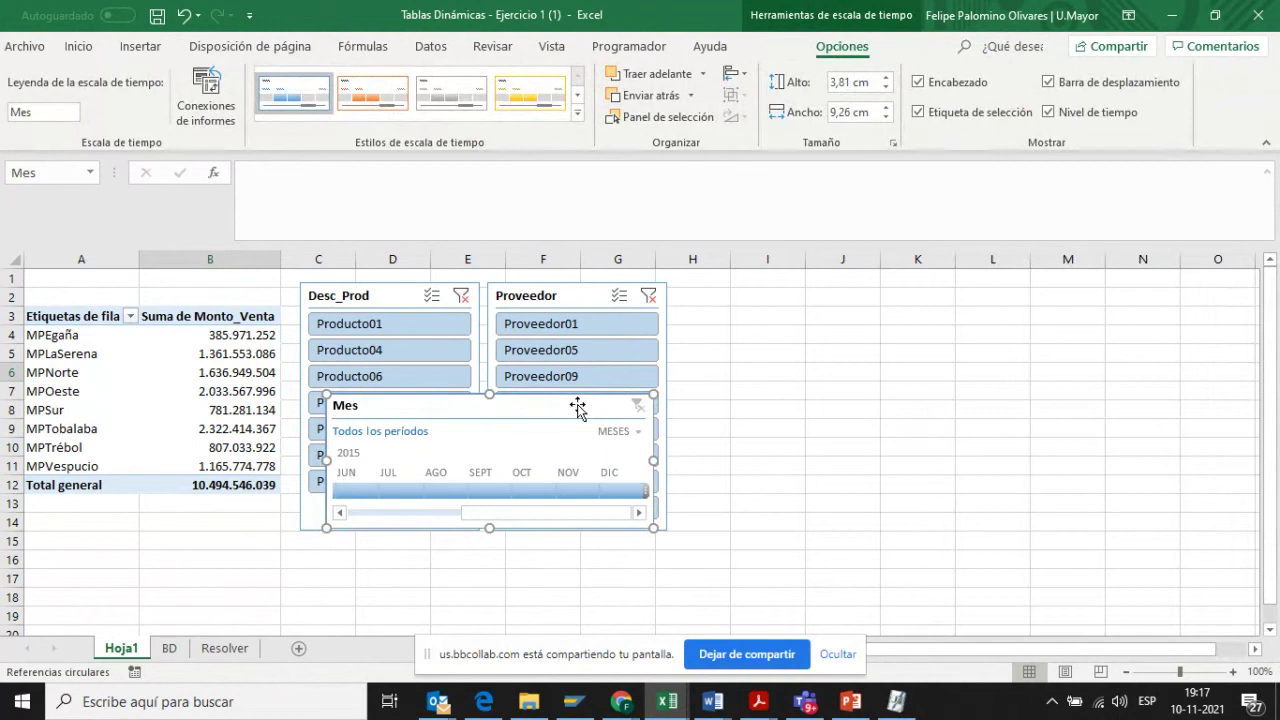
pyautogui.moveTo(577, 405); pyautogui.dragTo(283, 514)
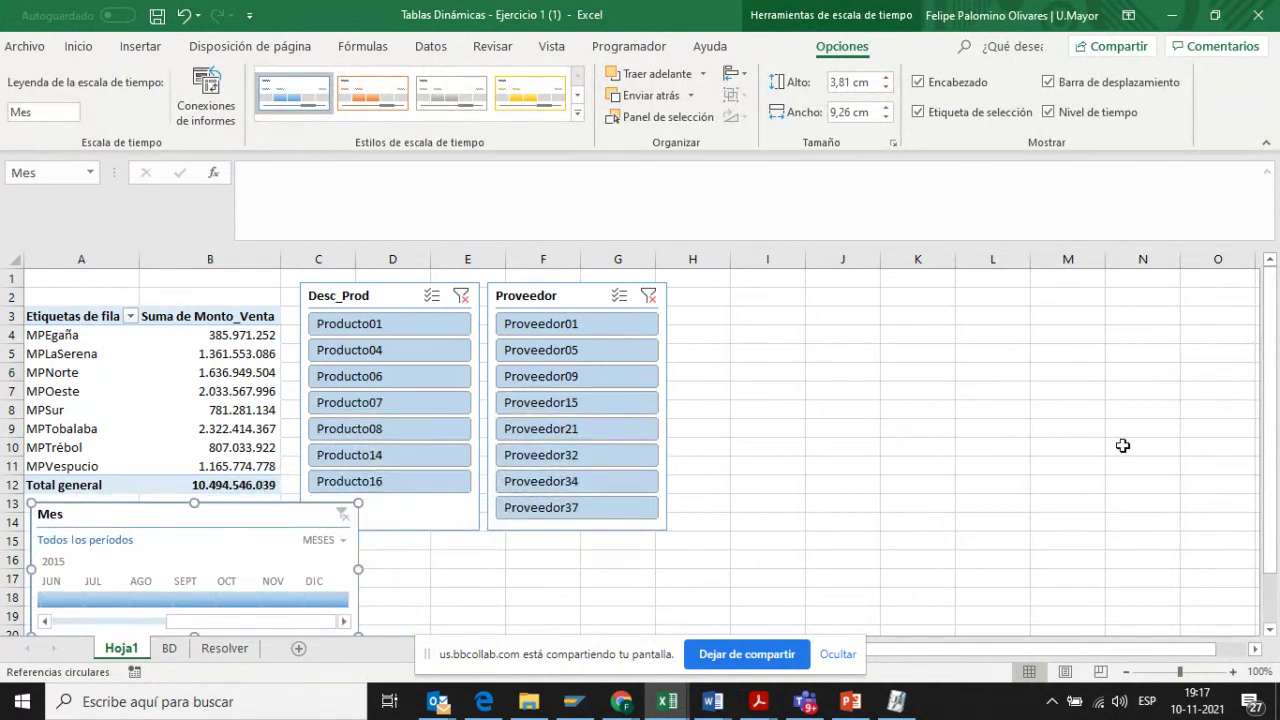
# - Filter the pivot table with the Mes timeline by July and November 2015, clear the filter, and check the timeline's available time levels
pyautogui.click(1270, 630)
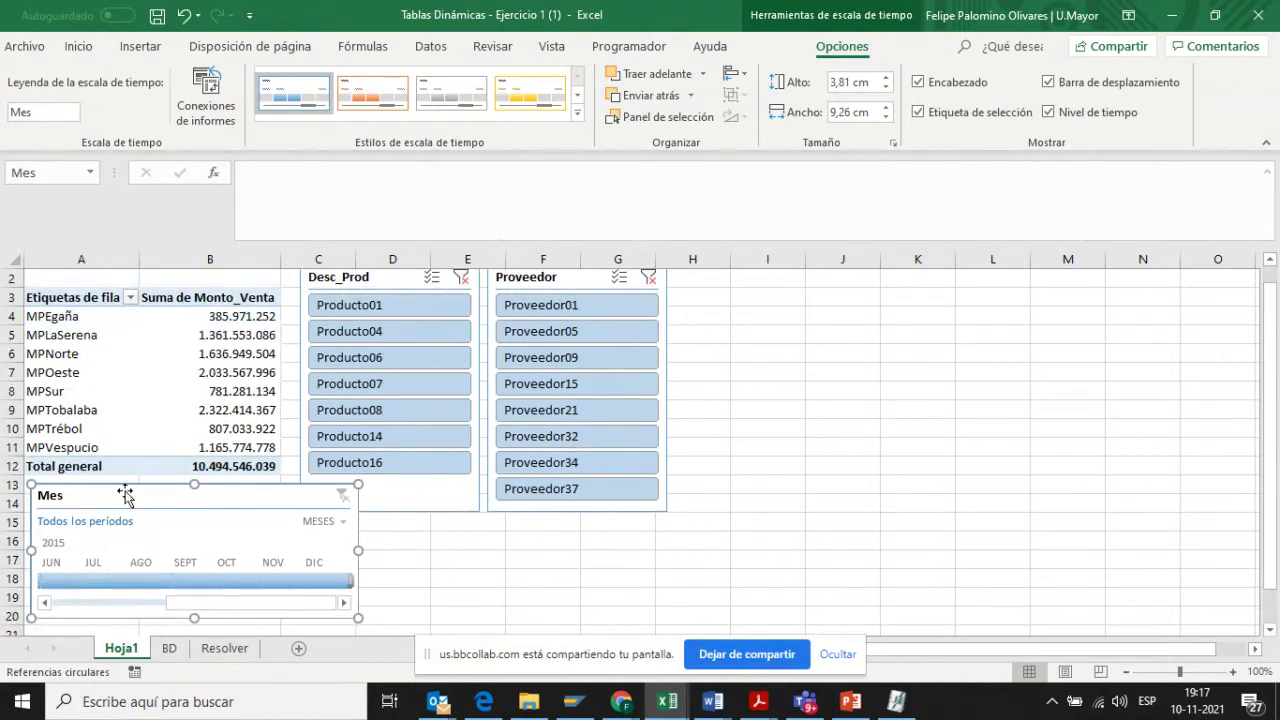
pyautogui.click(56, 578)
pyautogui.moveTo(56, 578); pyautogui.dragTo(108, 582)
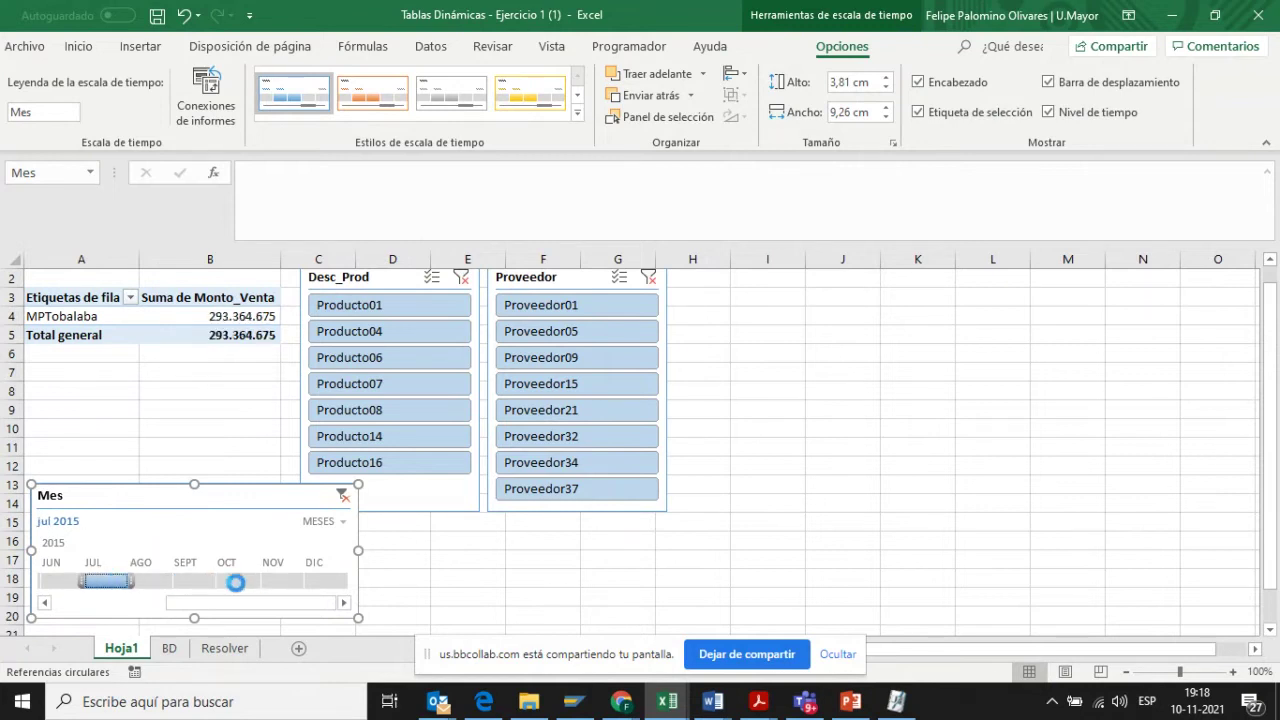
pyautogui.click(283, 589)
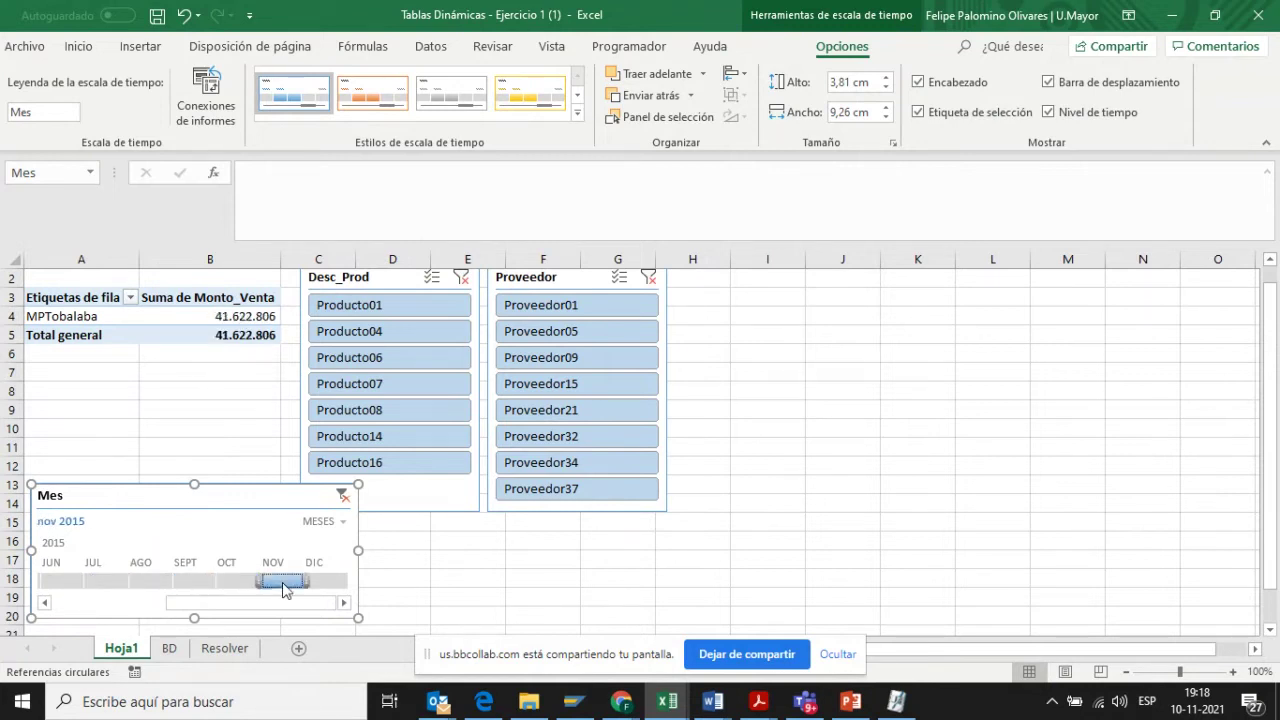
pyautogui.click(342, 495)
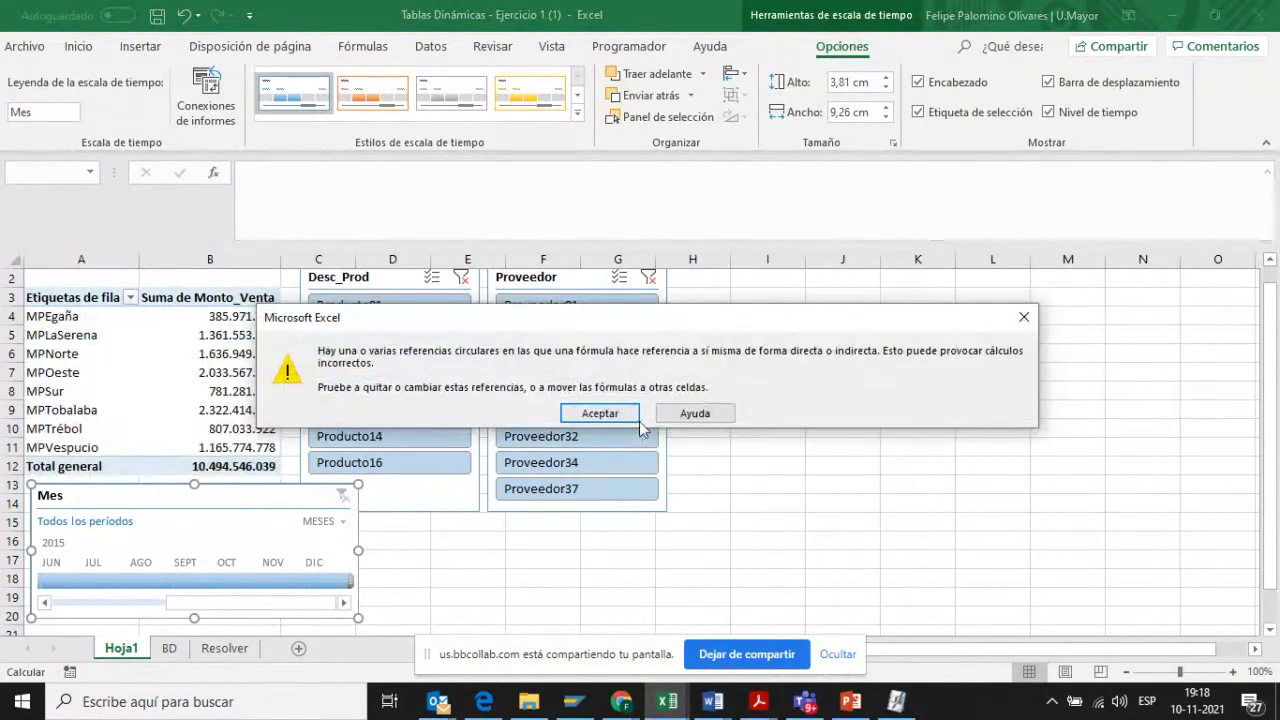
pyautogui.press('Return')
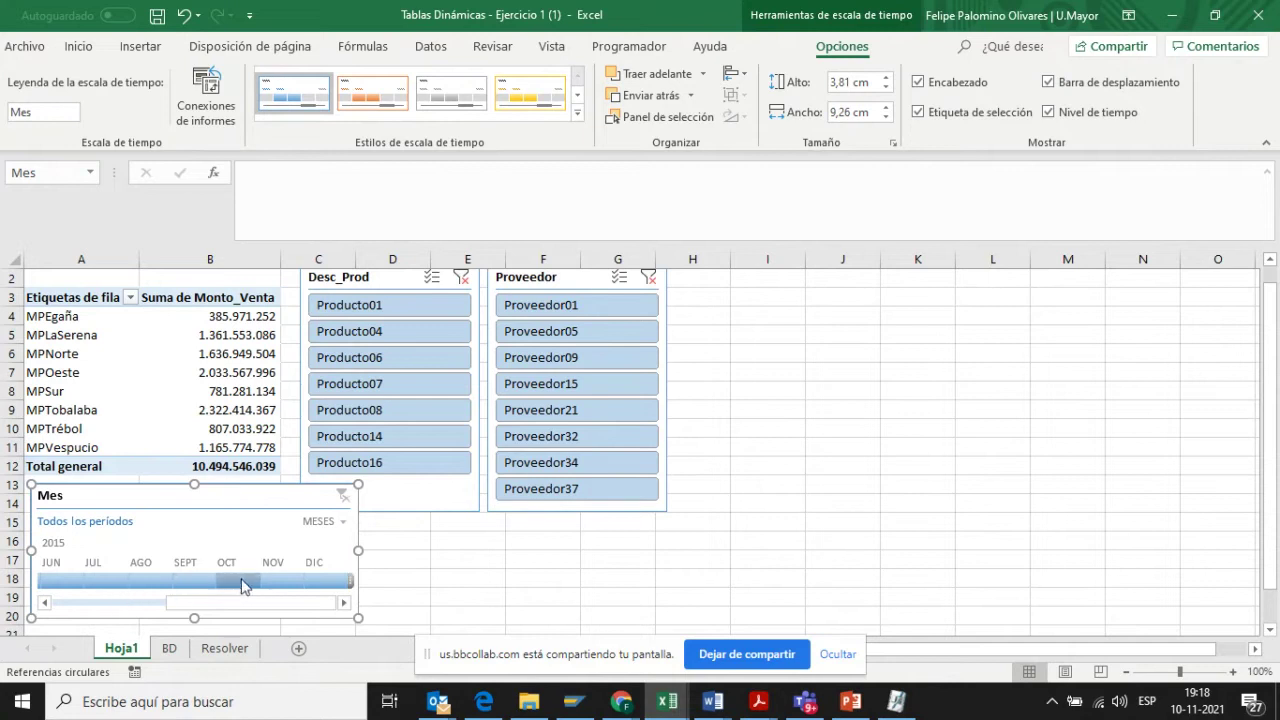
pyautogui.click(345, 524)
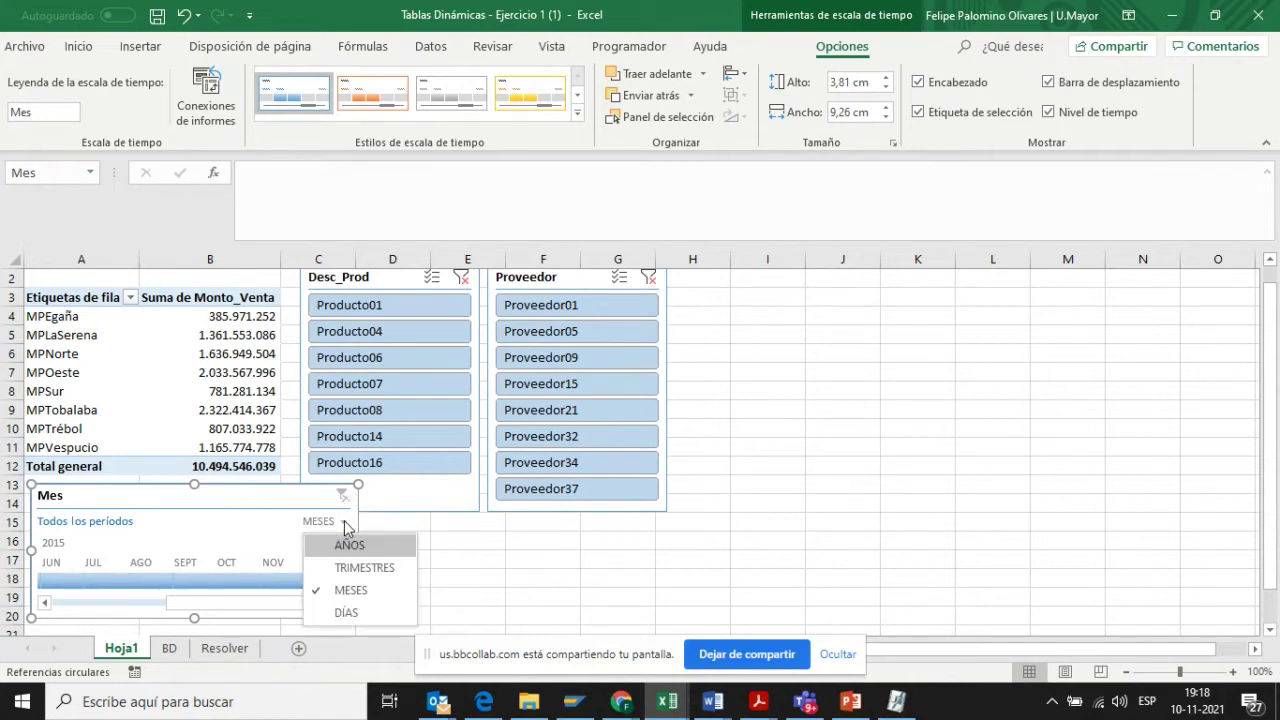
pyautogui.click(494, 570)
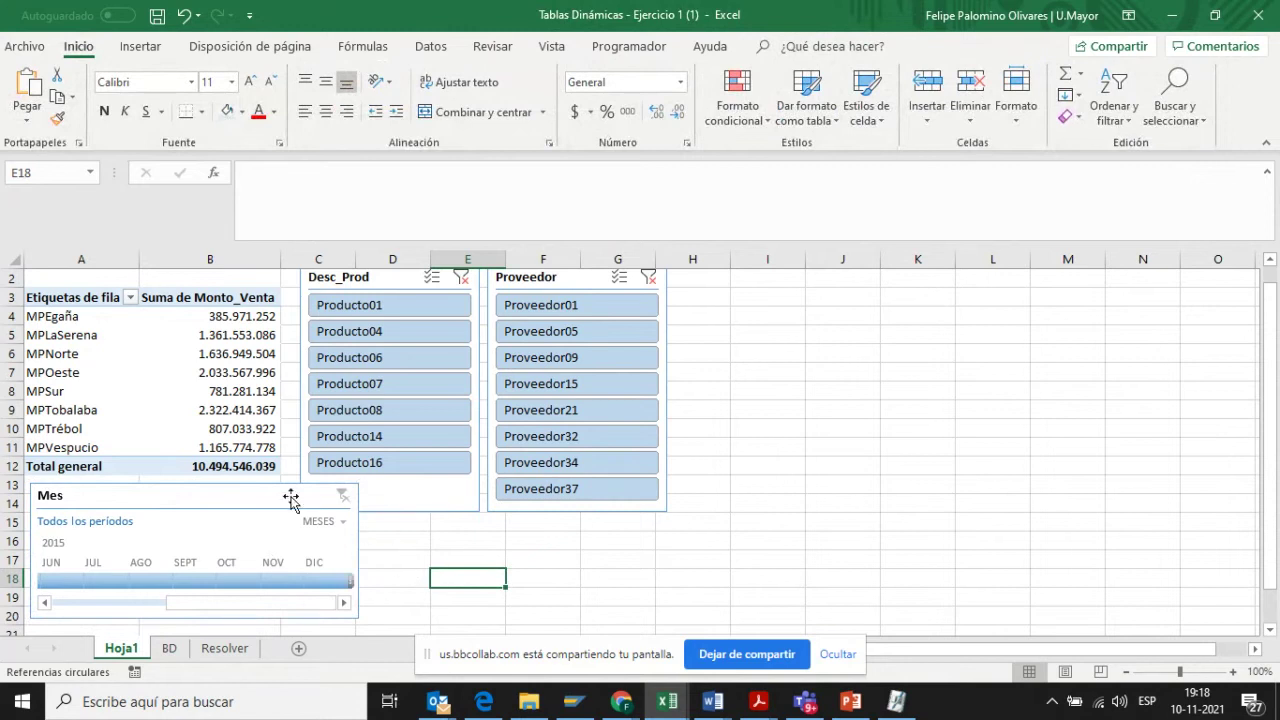
# - Check the question list on the Resolver sheet and rename the pivot table sheet Hoja1 as 1
pyautogui.click(225, 649)
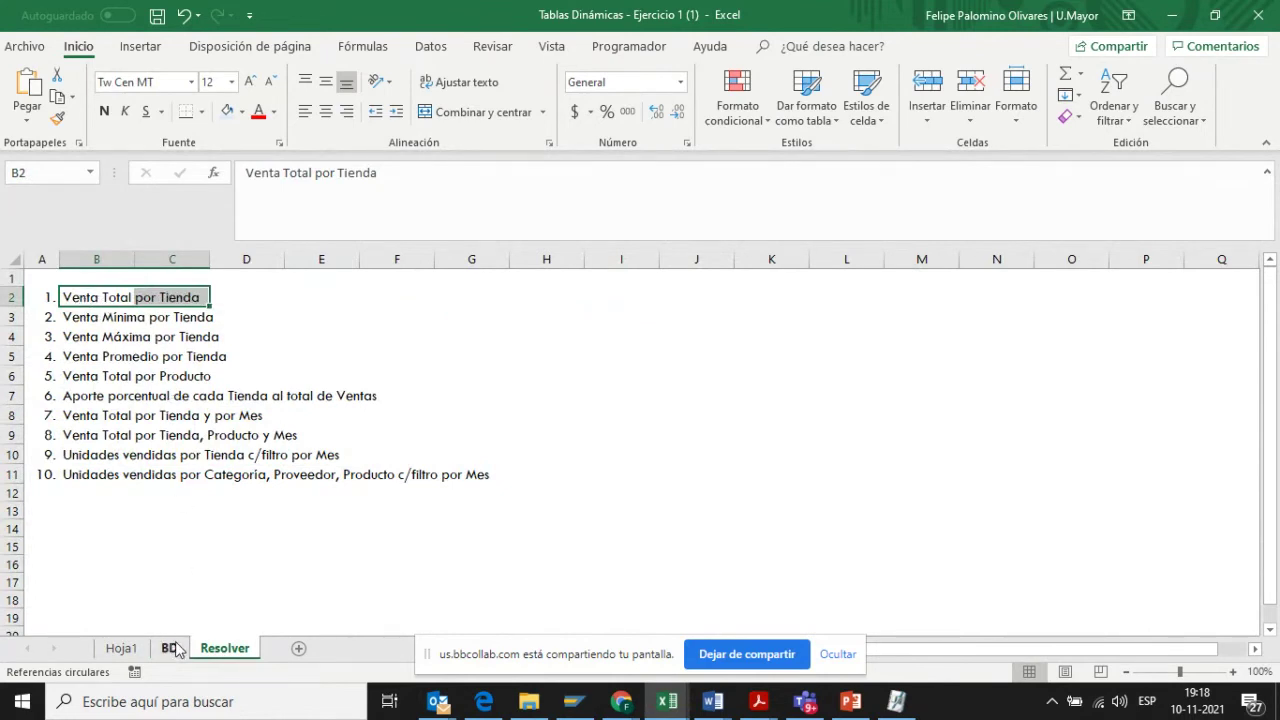
pyautogui.click(121, 649)
pyautogui.rightClick(125, 651)
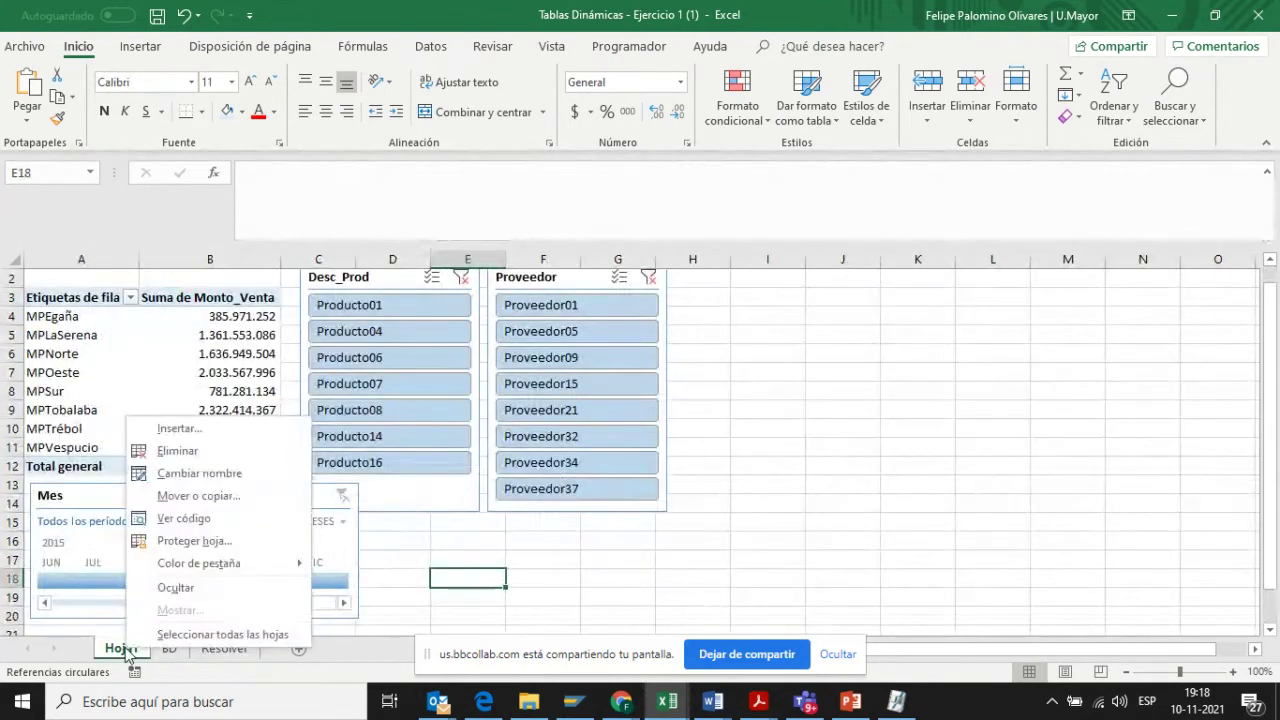
pyautogui.click(199, 473)
pyautogui.write('1')
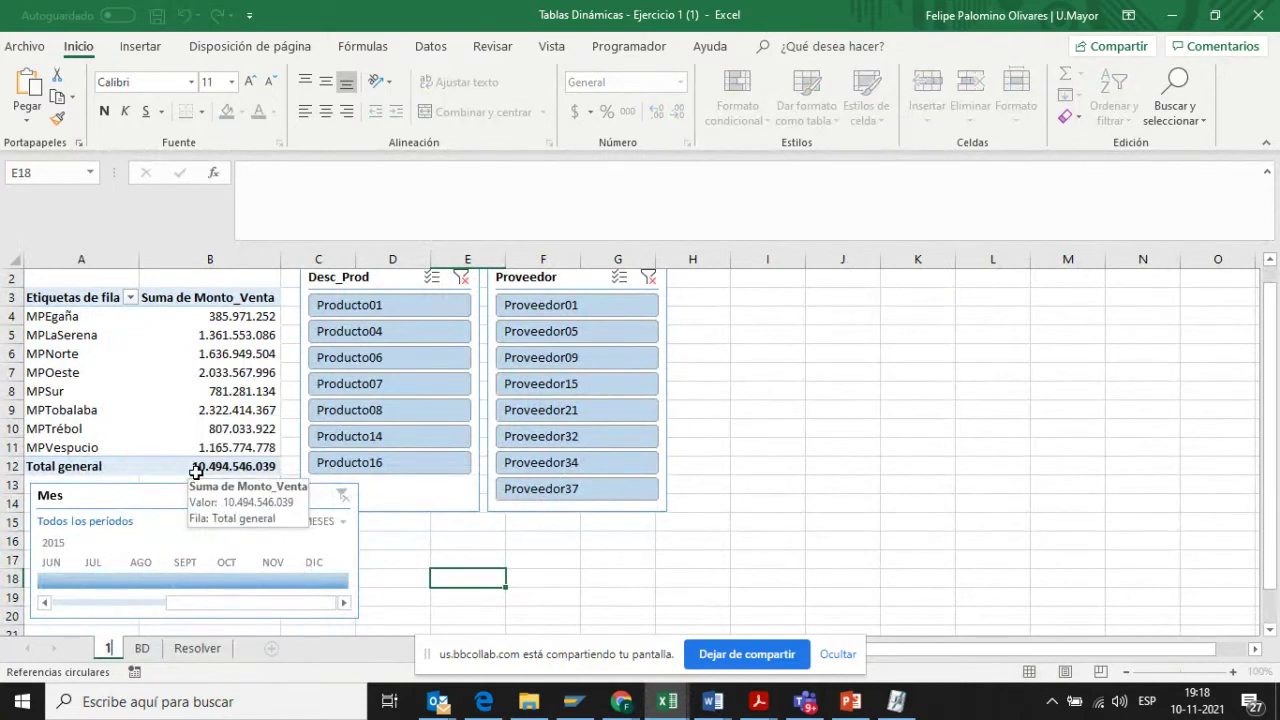
pyautogui.click(417, 561)
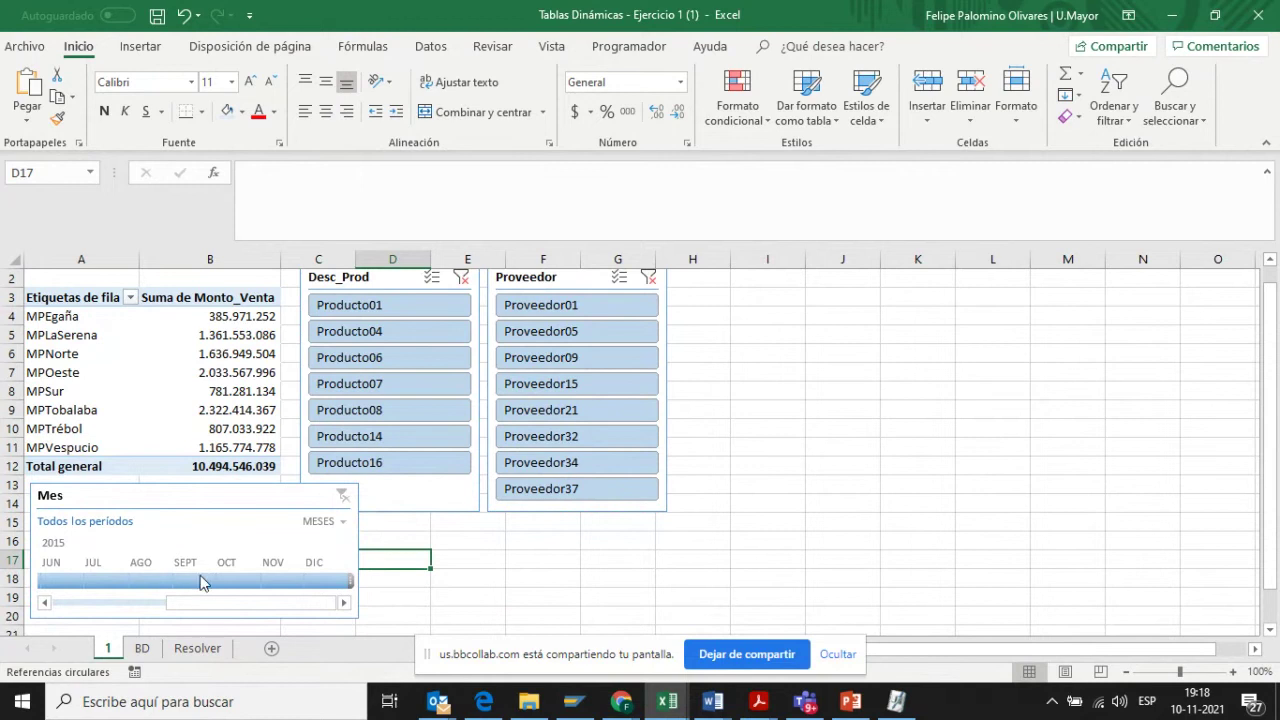
# - Filter the store sales by August 2015 with the Mes timeline and clear the filter
pyautogui.click(157, 358)
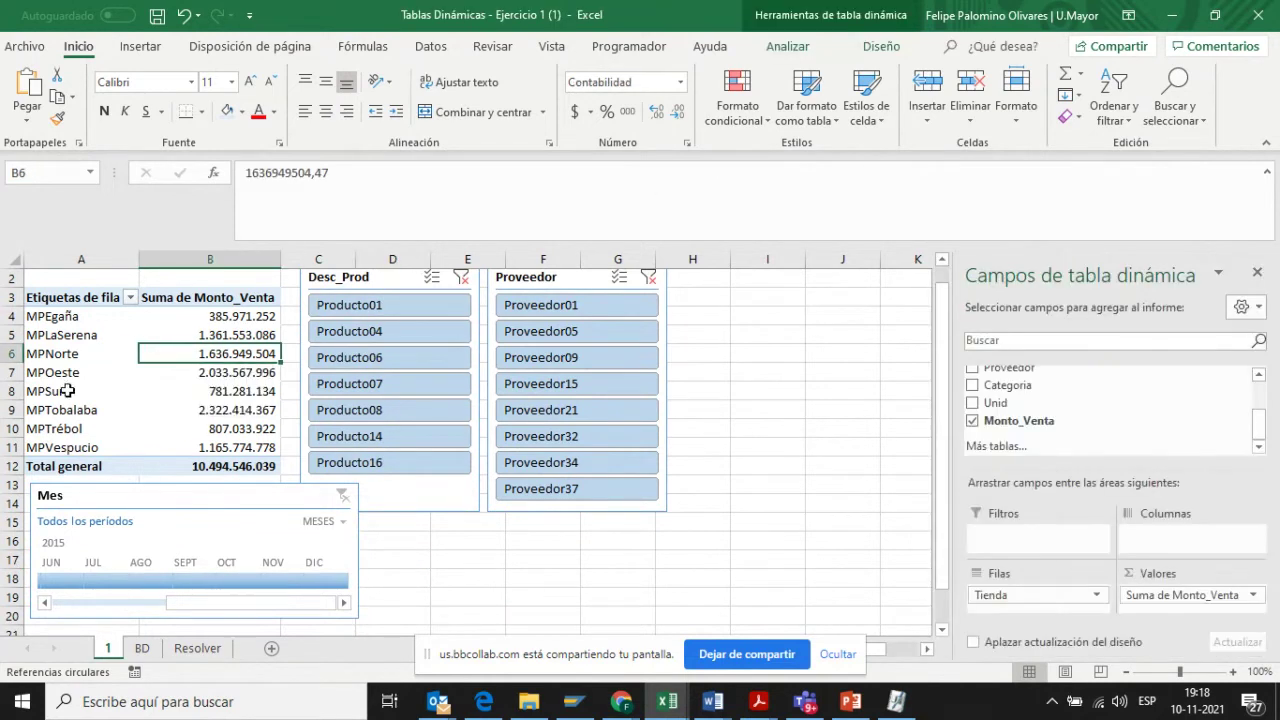
pyautogui.click(786, 48)
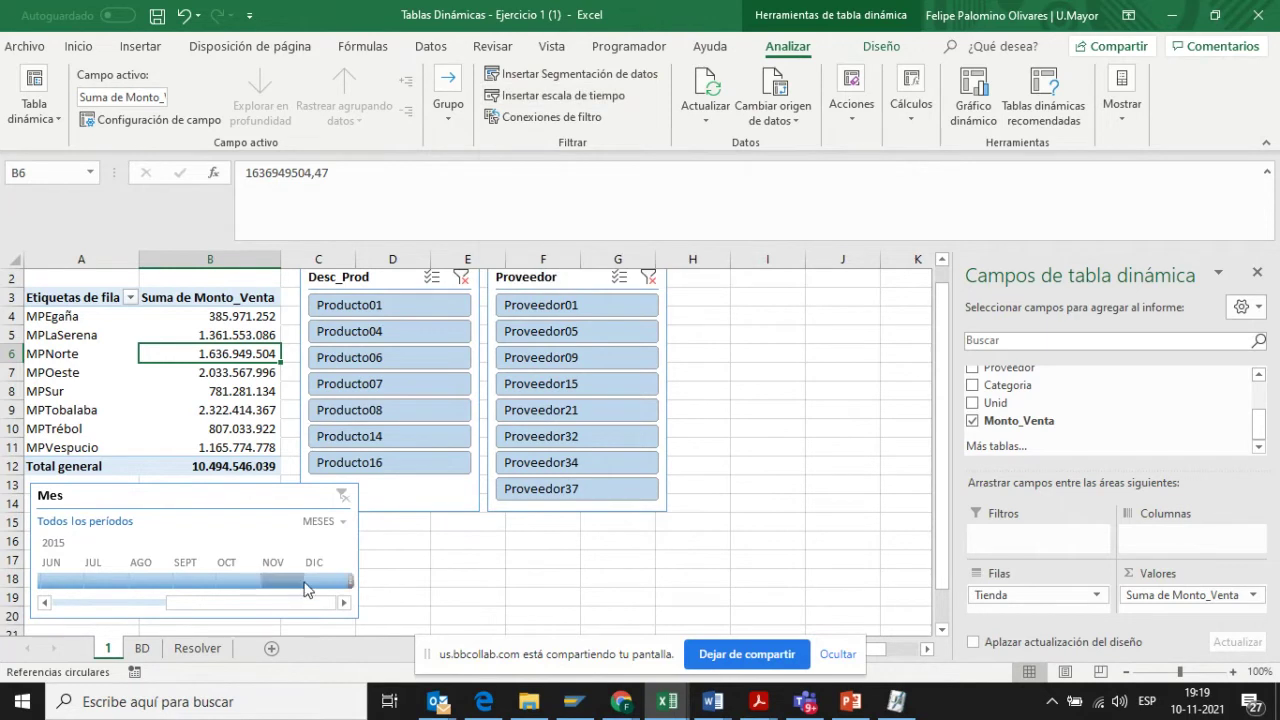
pyautogui.click(147, 584)
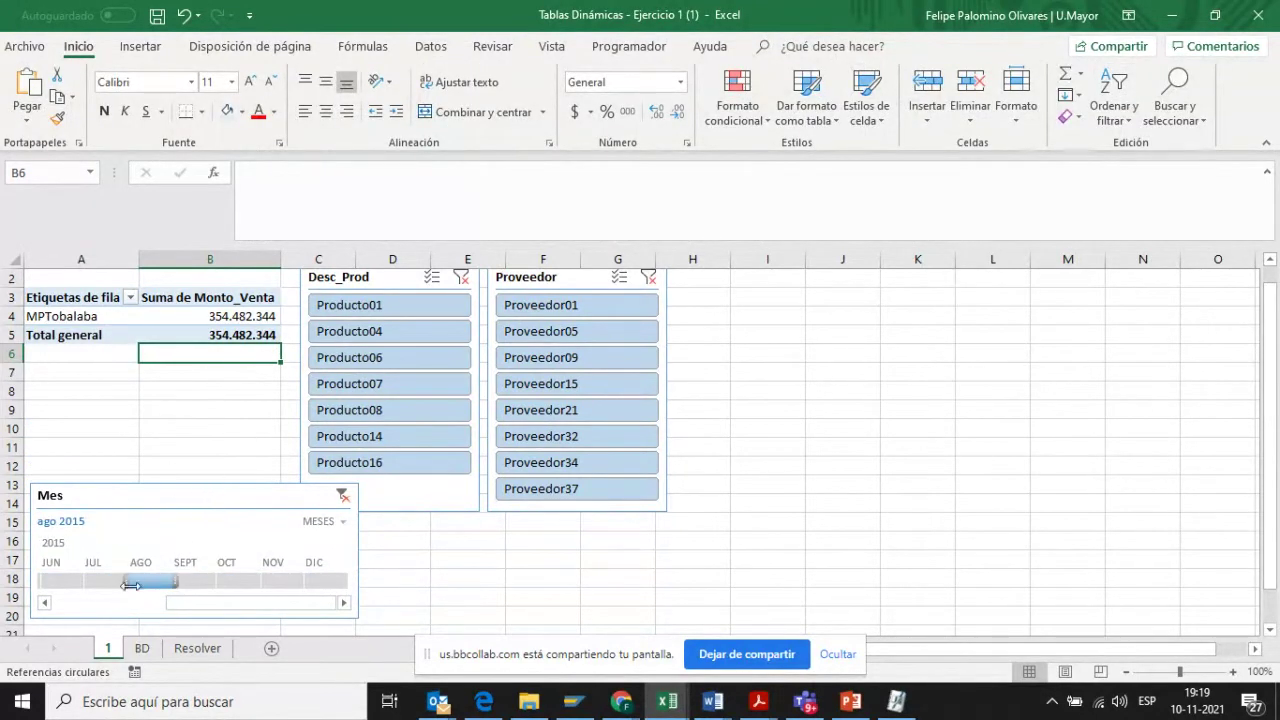
pyautogui.click(342, 495)
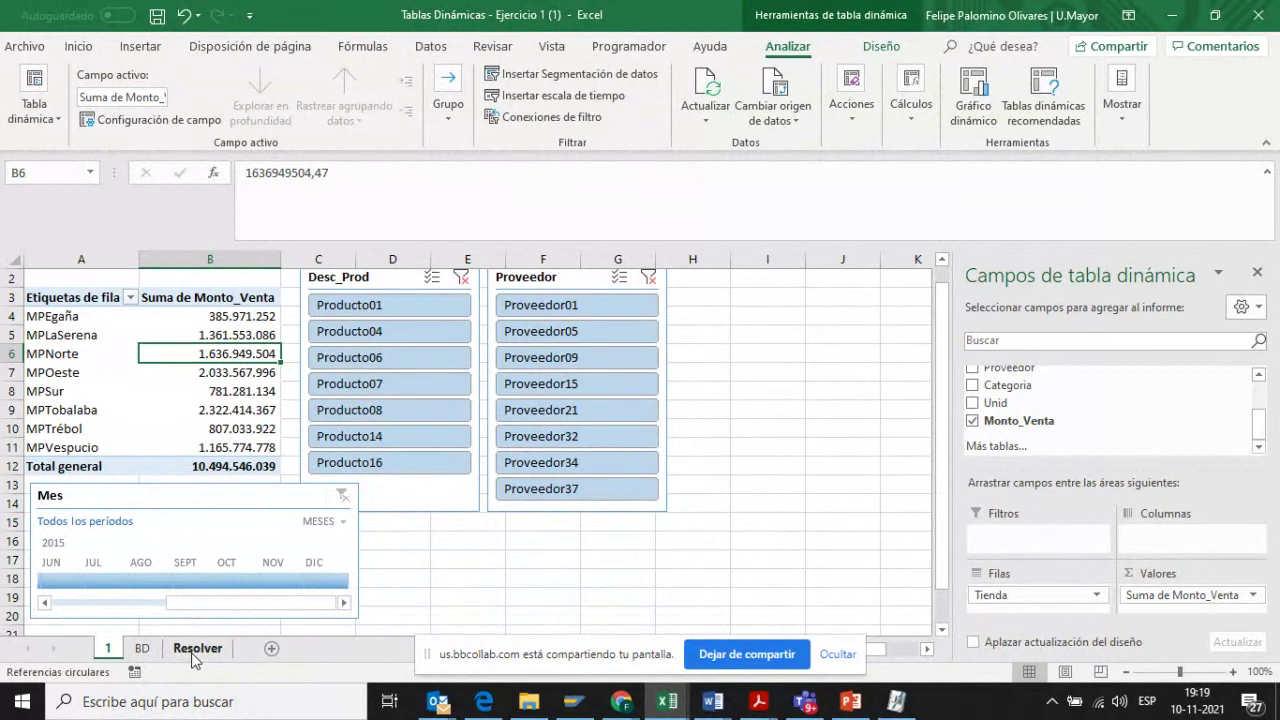
# - Create a copy of sheet 1 at the end of the workbook
pyautogui.rightClick(112, 651)
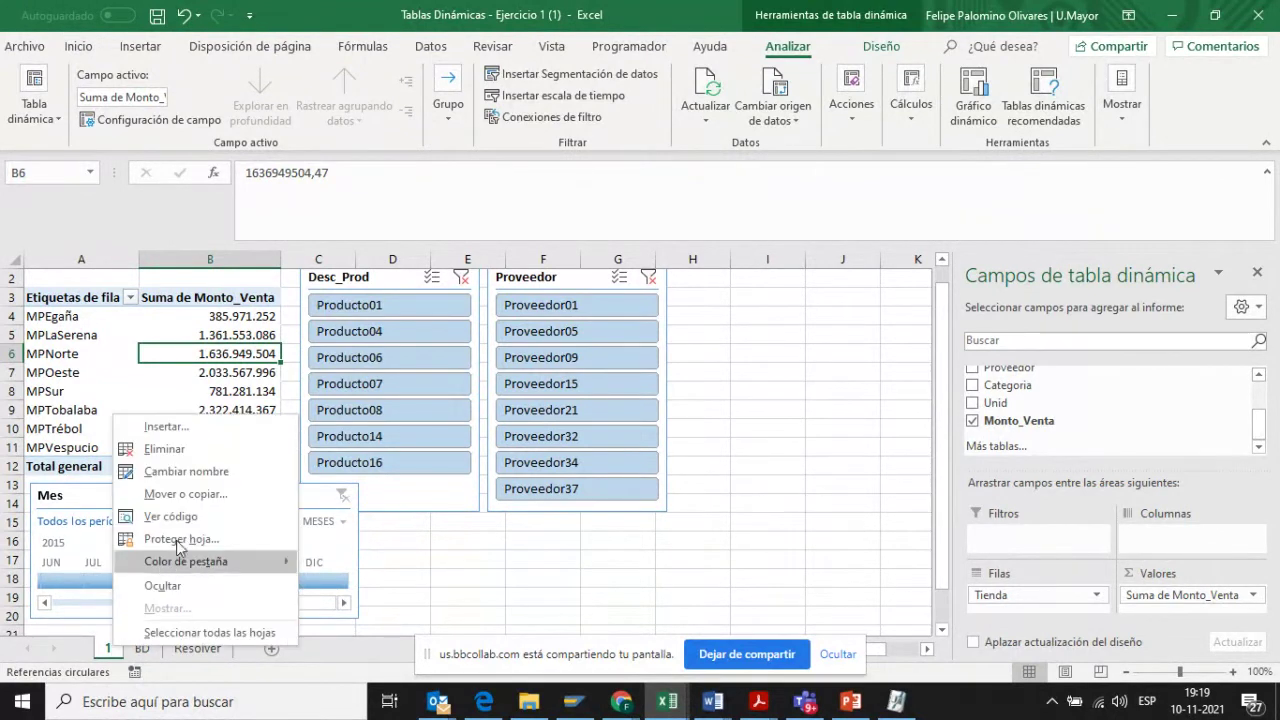
pyautogui.click(190, 495)
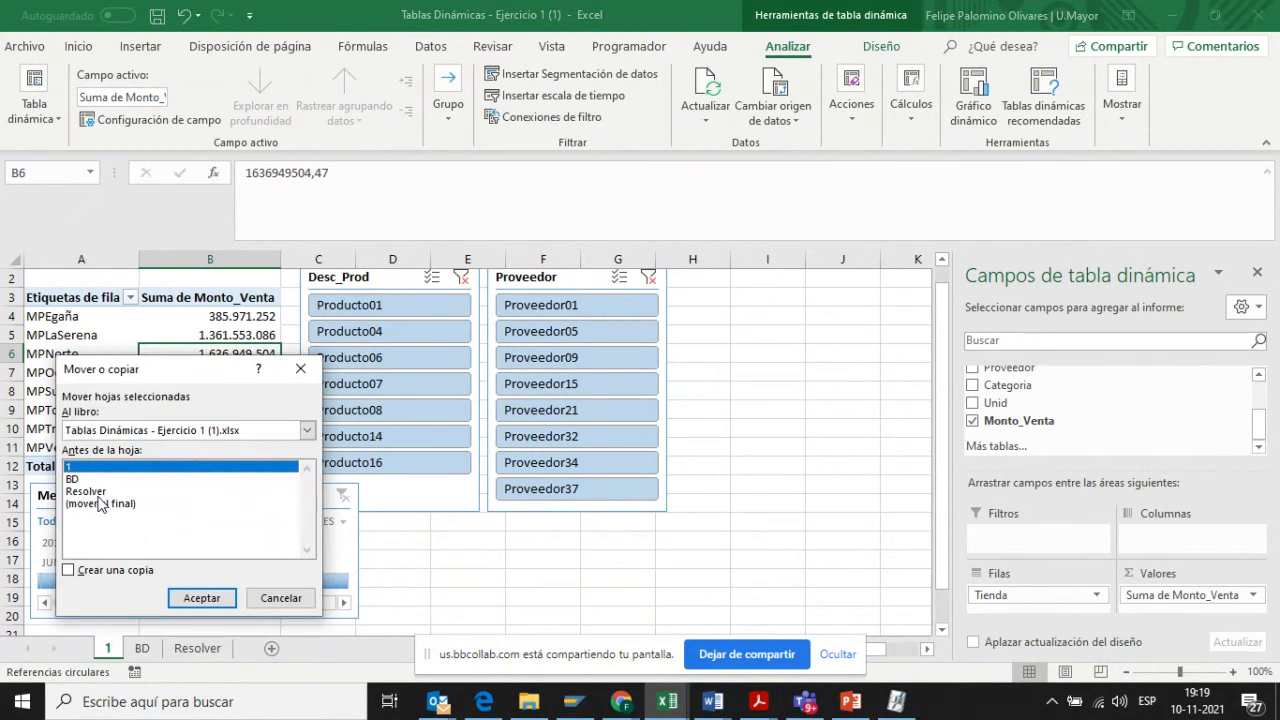
pyautogui.click(99, 504)
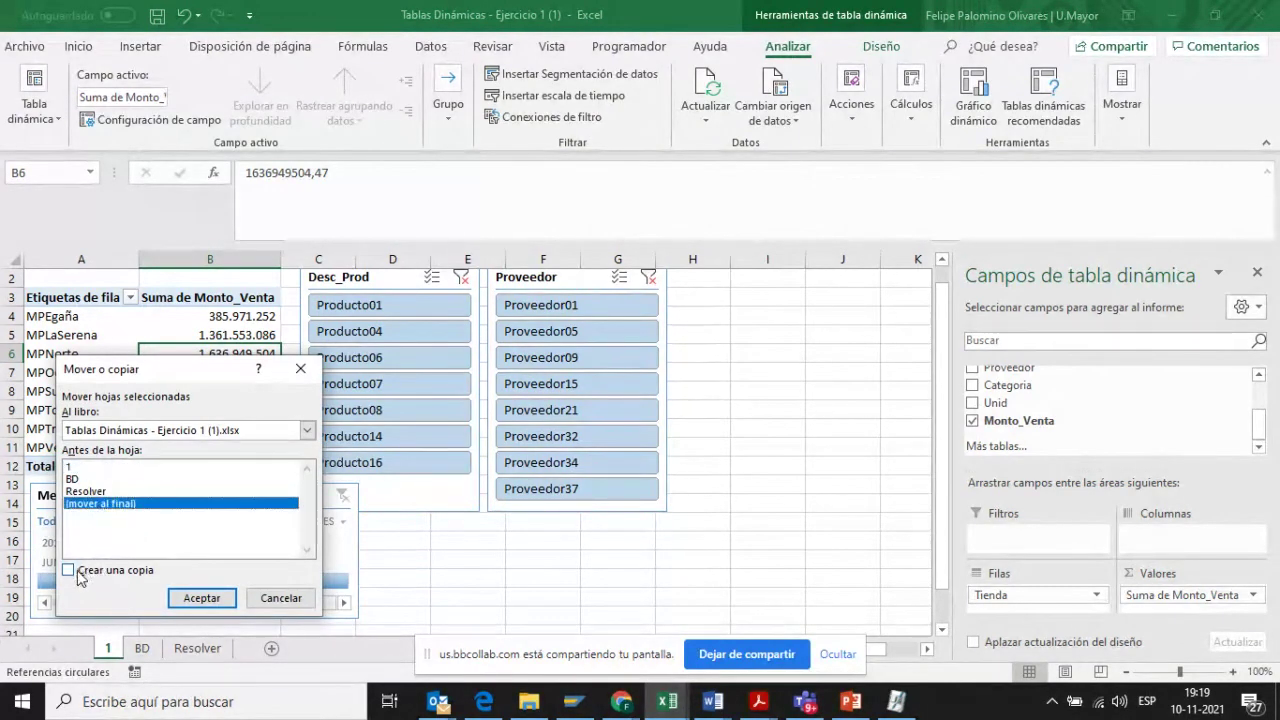
pyautogui.click(205, 598)
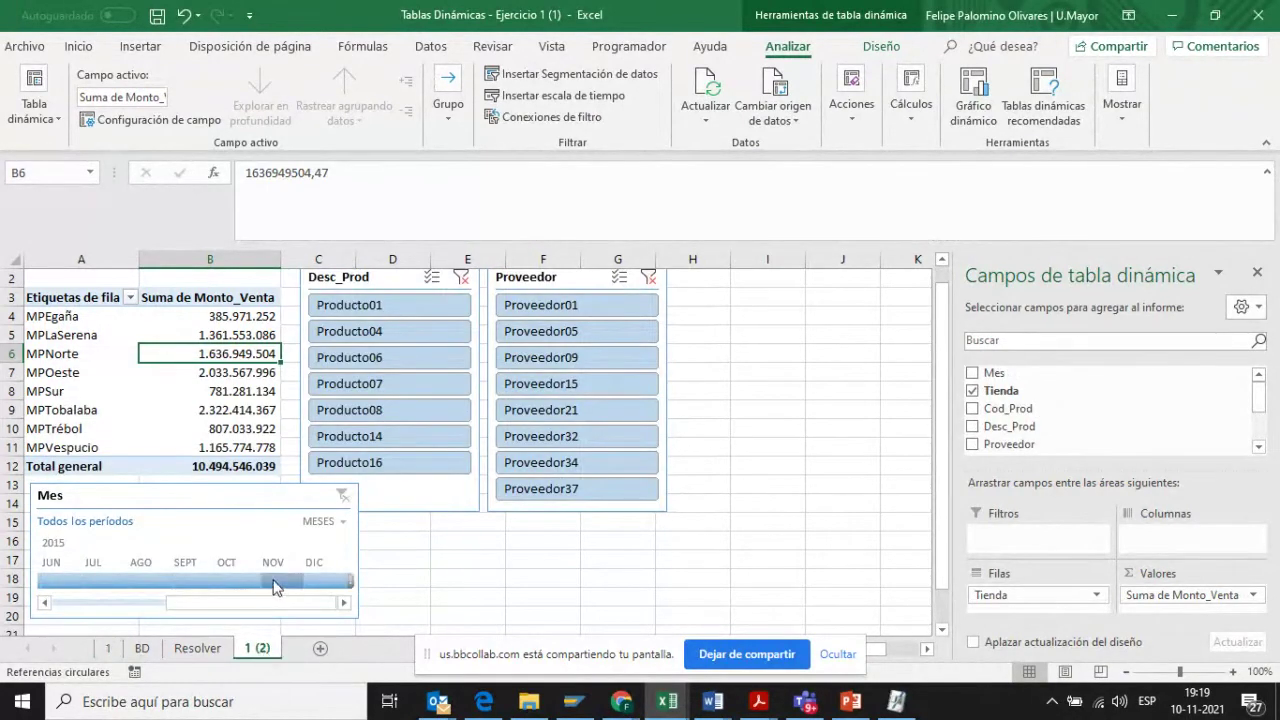
# - Delete the Mes timeline and the Desc_Prod and Proveedor slicers from the copied sheet
pyautogui.click(356, 548)
pyautogui.press('Delete')
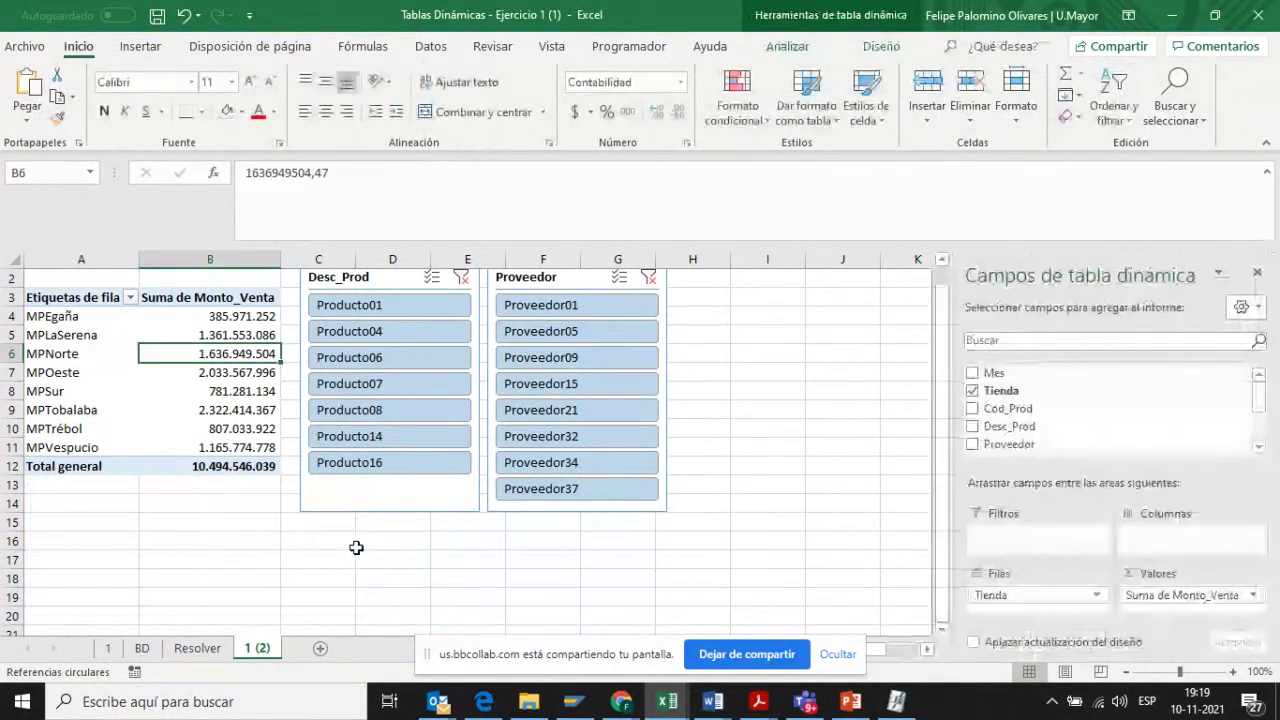
pyautogui.click(431, 500)
pyautogui.press('Delete')
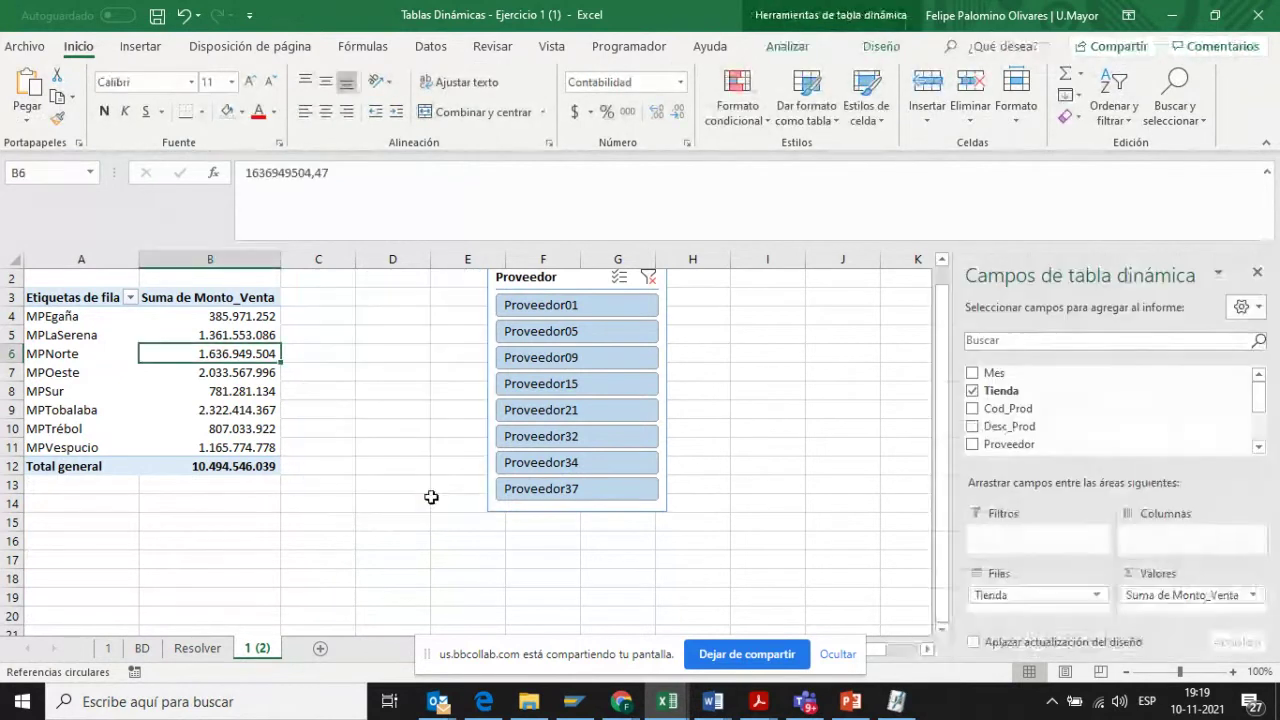
pyautogui.click(570, 282)
pyautogui.press('Delete')
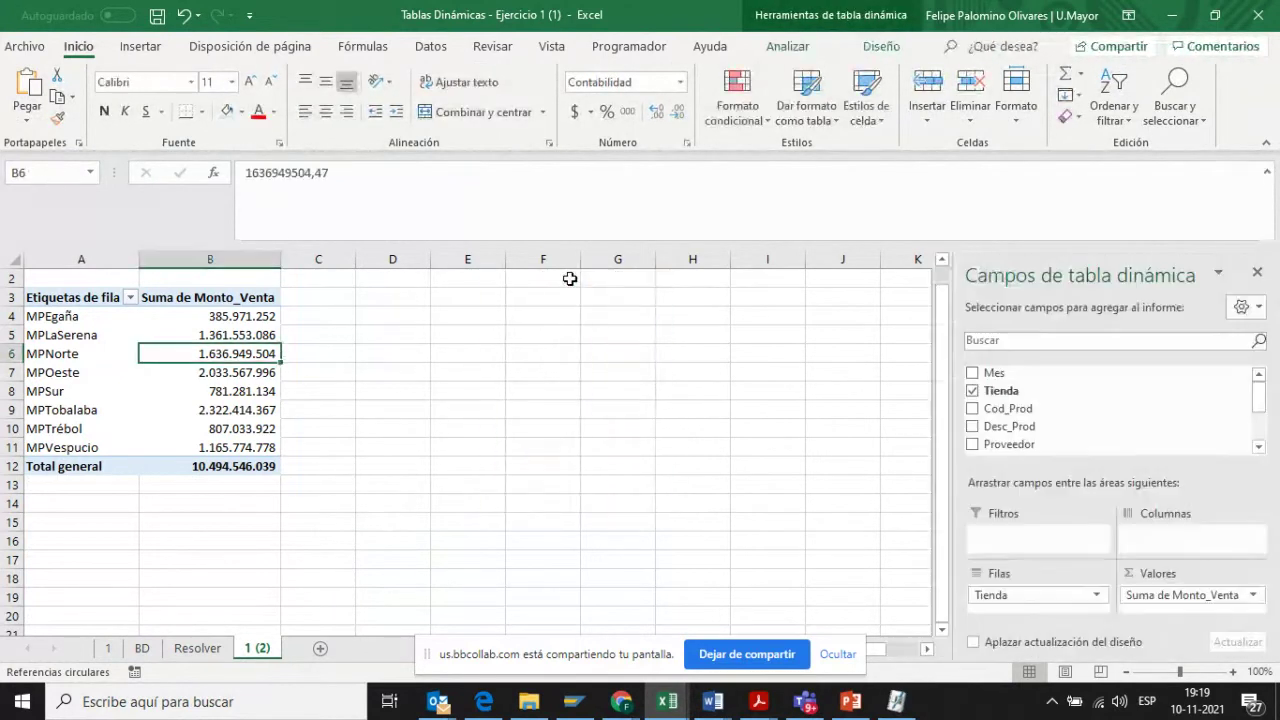
# - Add Desc_Prod as a report filter to the copied pivot table
pyautogui.click(218, 338)
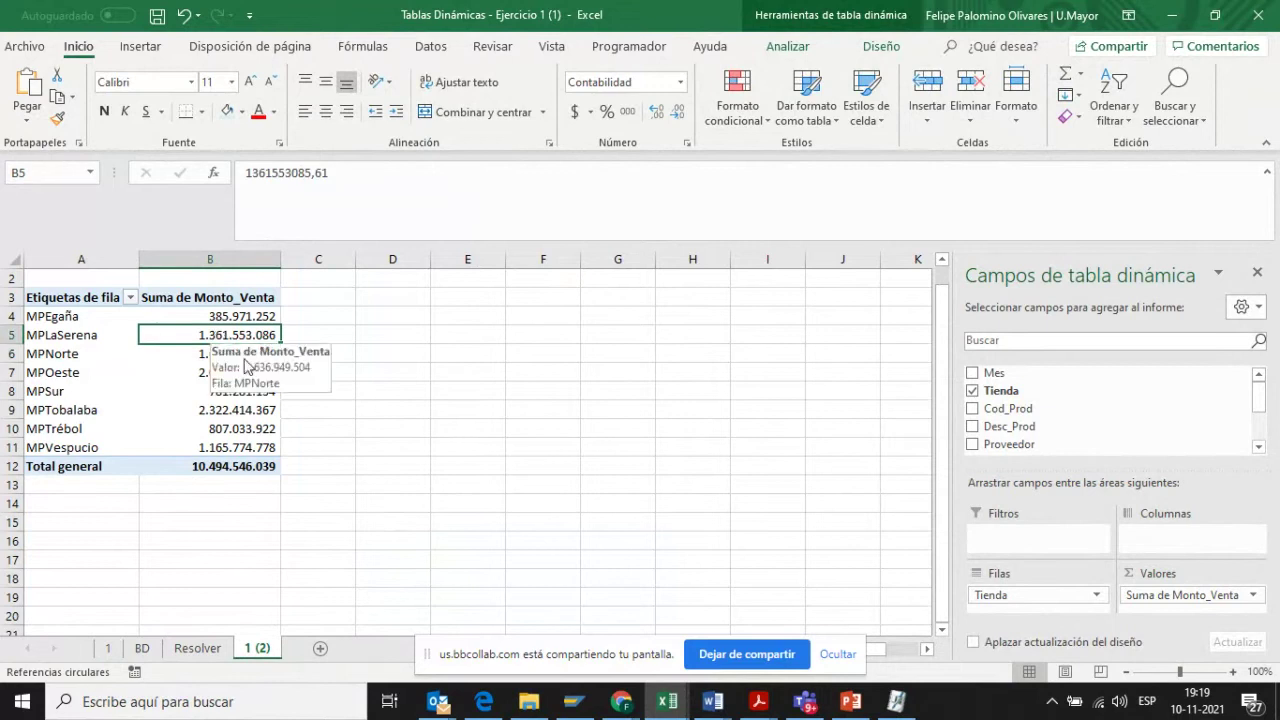
pyautogui.click(1259, 449)
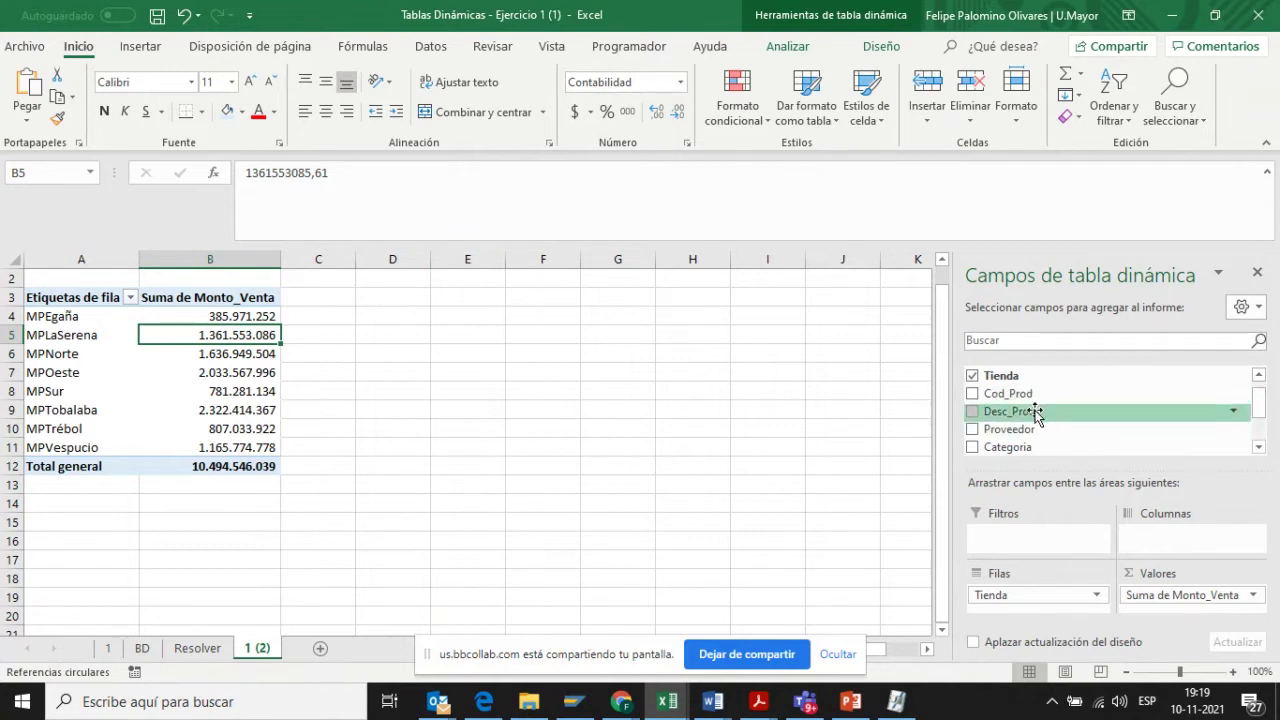
pyautogui.moveTo(1036, 414); pyautogui.dragTo(1034, 540)
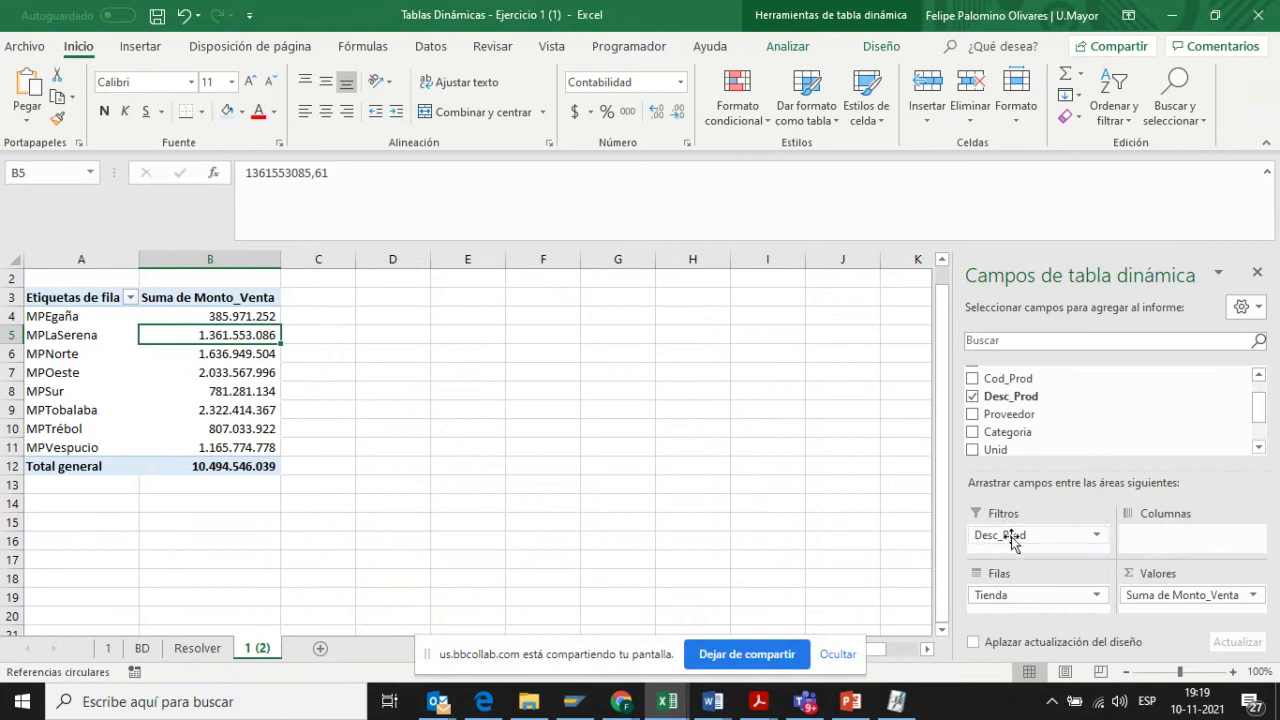
pyautogui.click(940, 261)
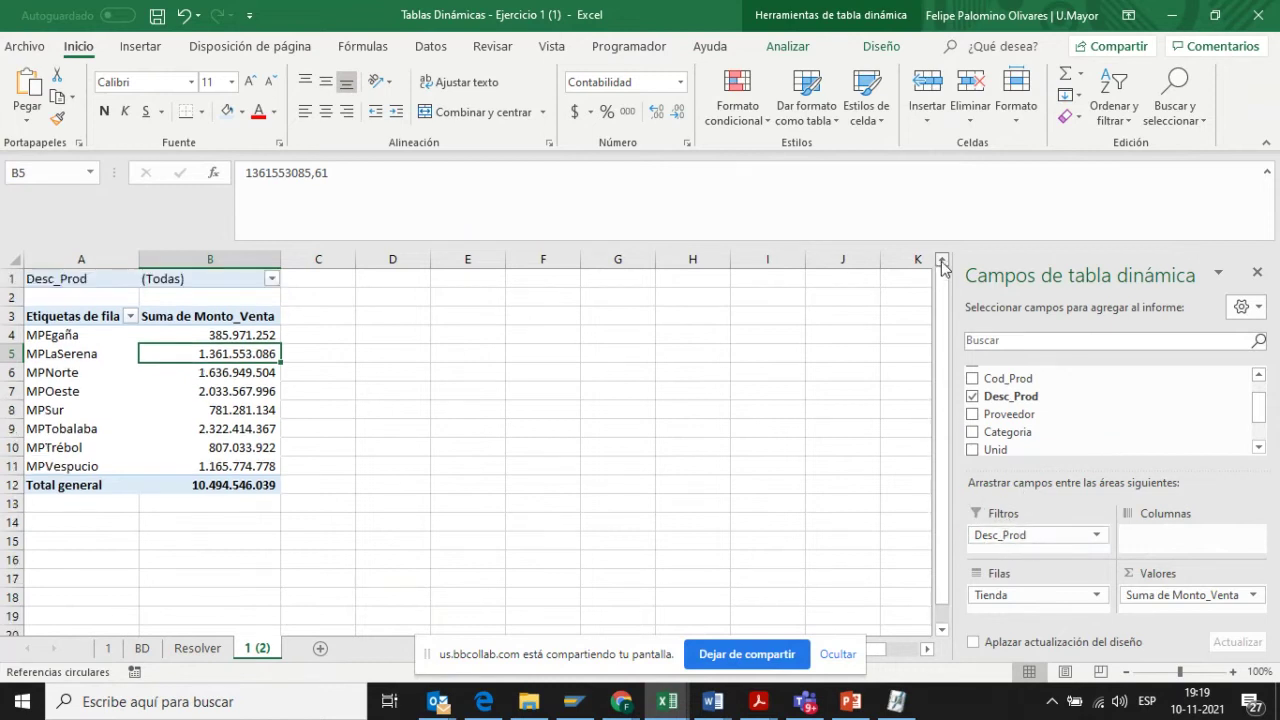
# - Set the Desc_Prod report filter to Producto06, and switch it to Producto08
pyautogui.click(272, 278)
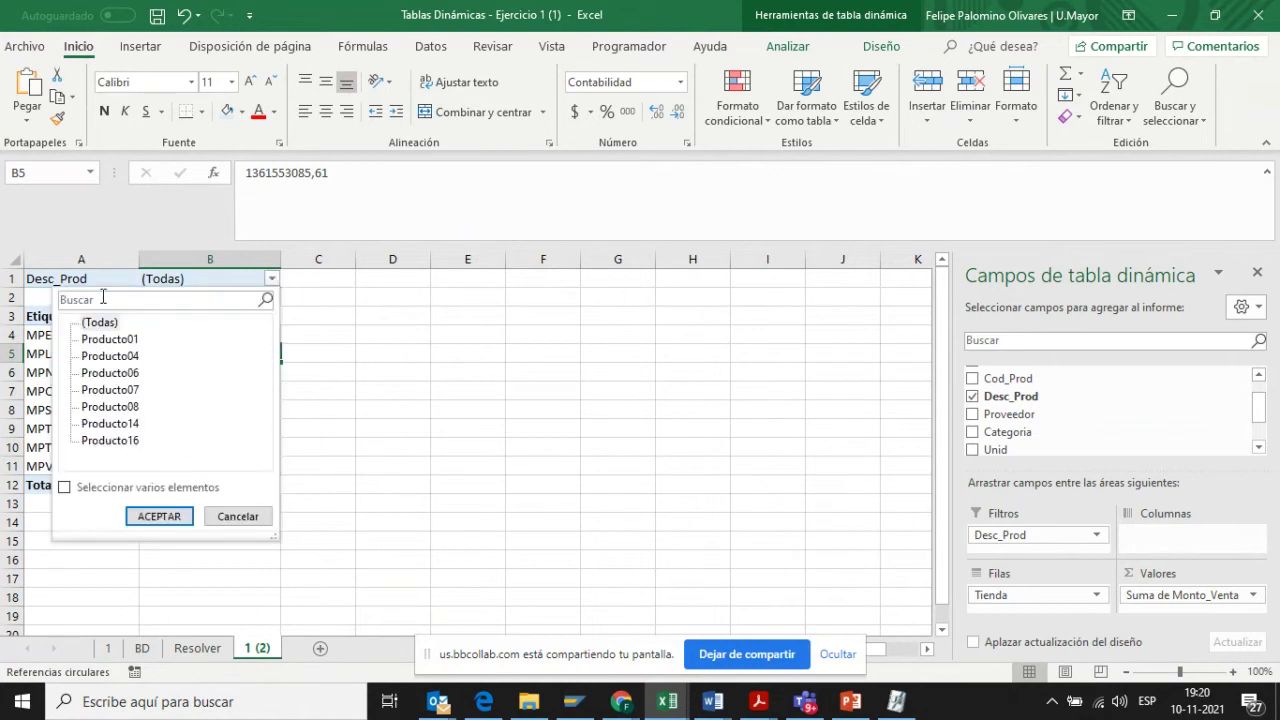
pyautogui.click(121, 373)
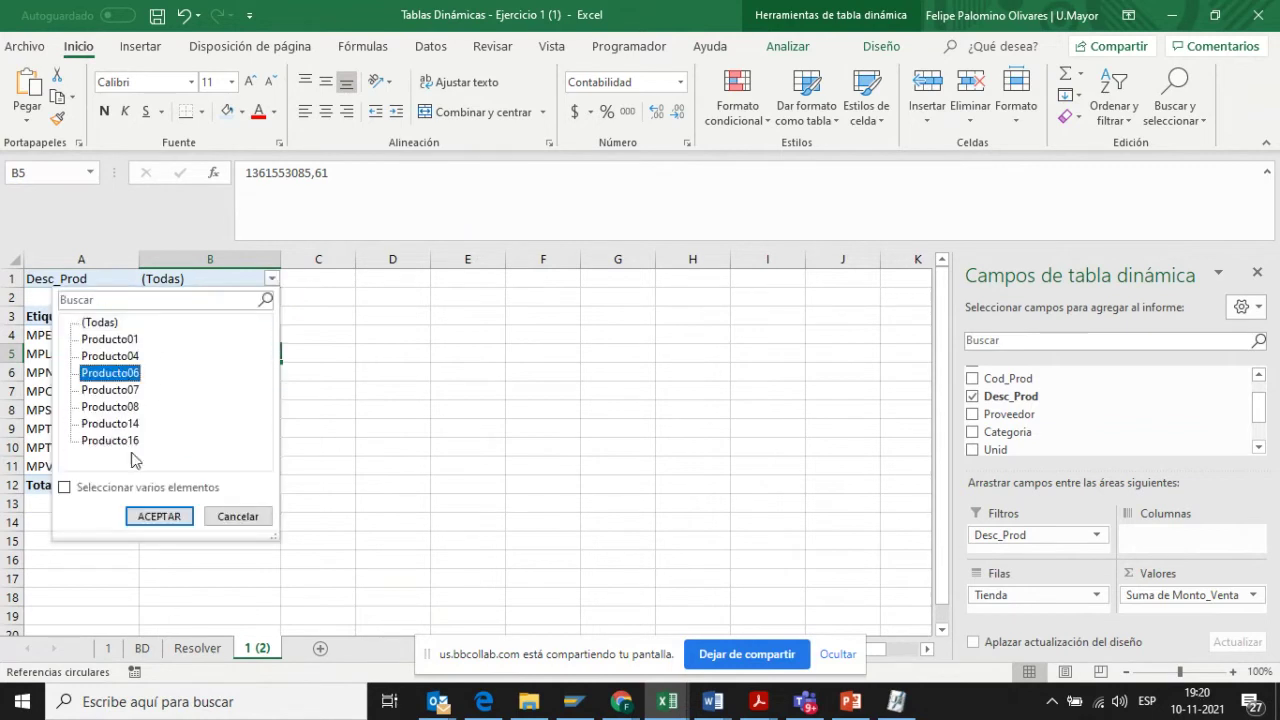
pyautogui.click(158, 516)
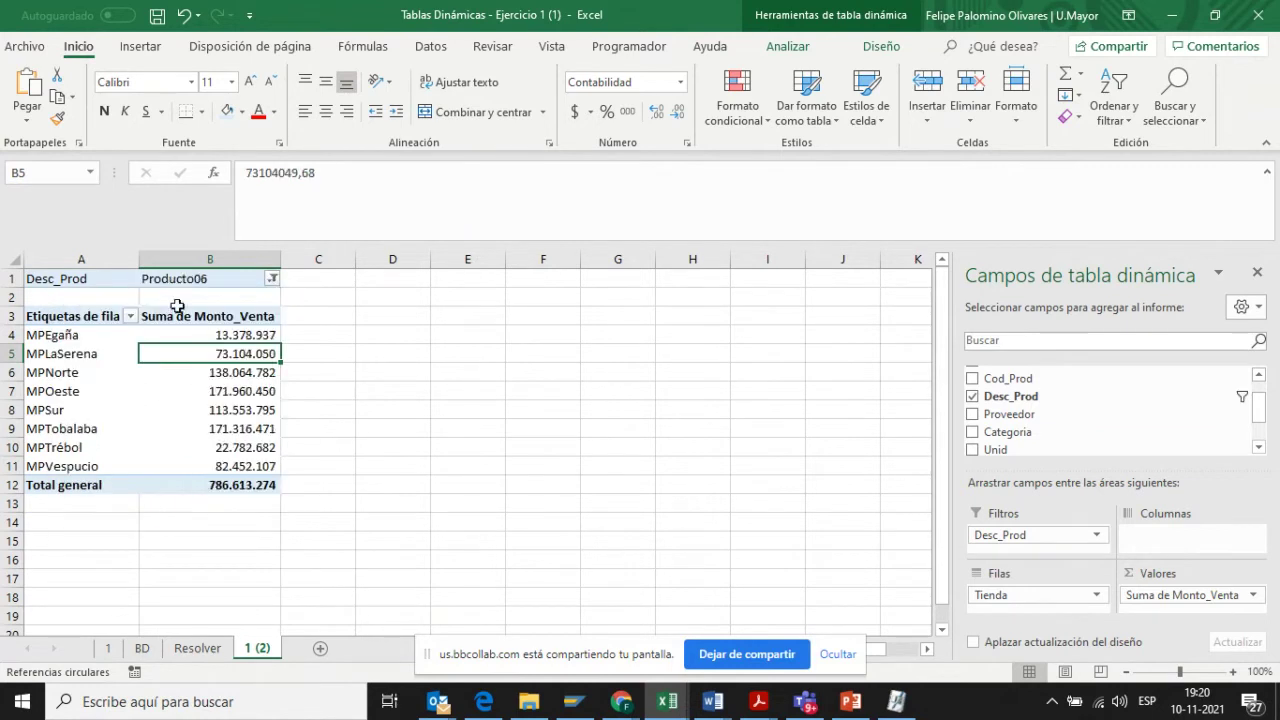
pyautogui.click(272, 279)
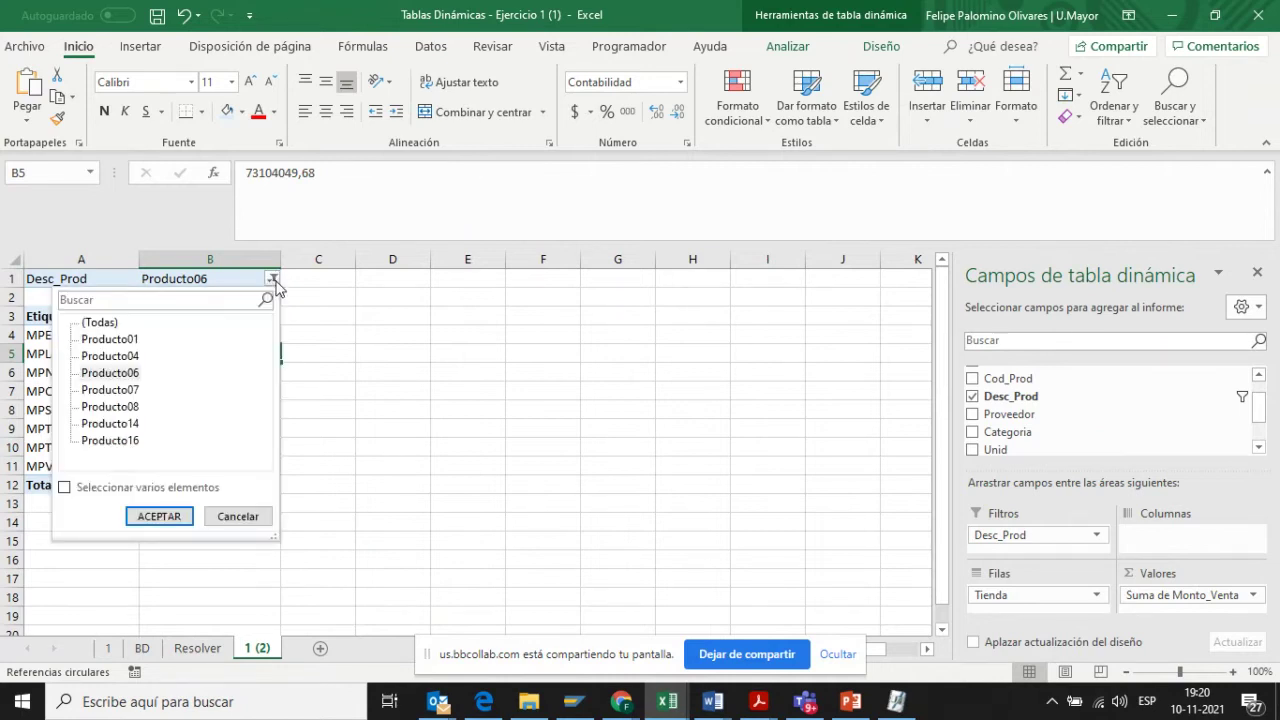
pyautogui.click(126, 409)
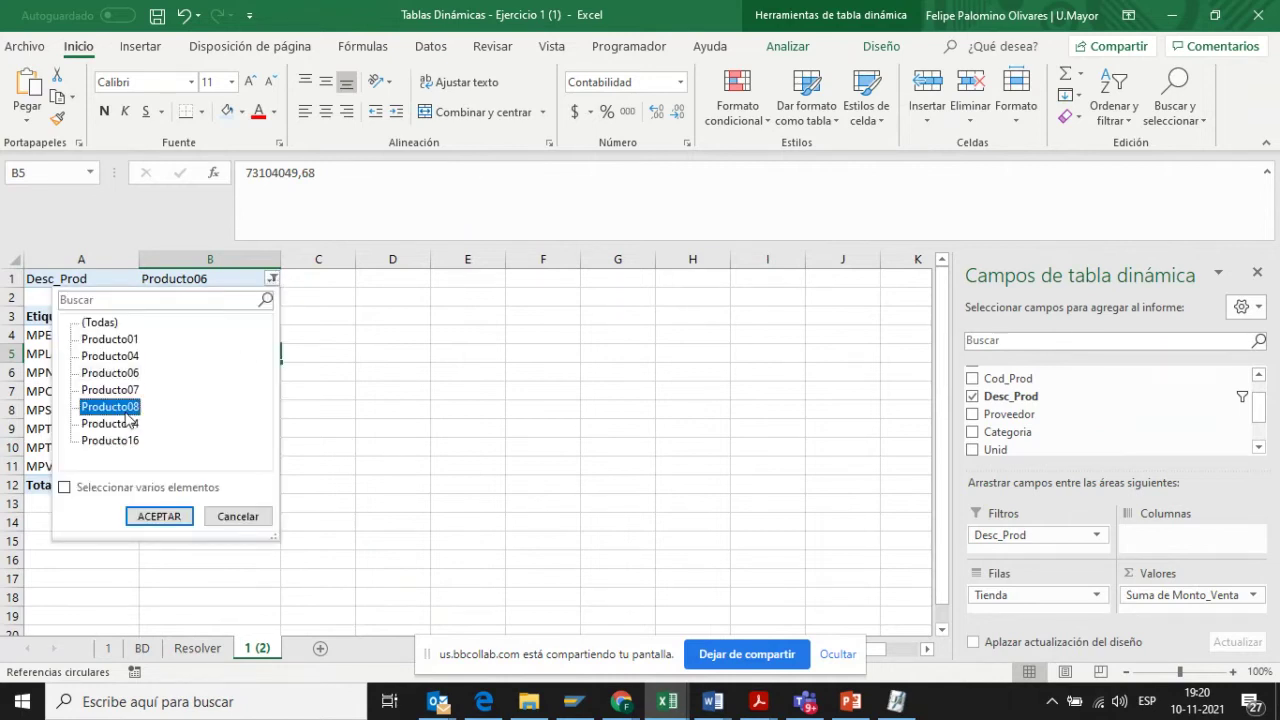
pyautogui.click(159, 515)
# - Allow multiple items in the Desc_Prod report filter and add Producto04 and Producto07 to the selected Producto08
pyautogui.click(272, 279)
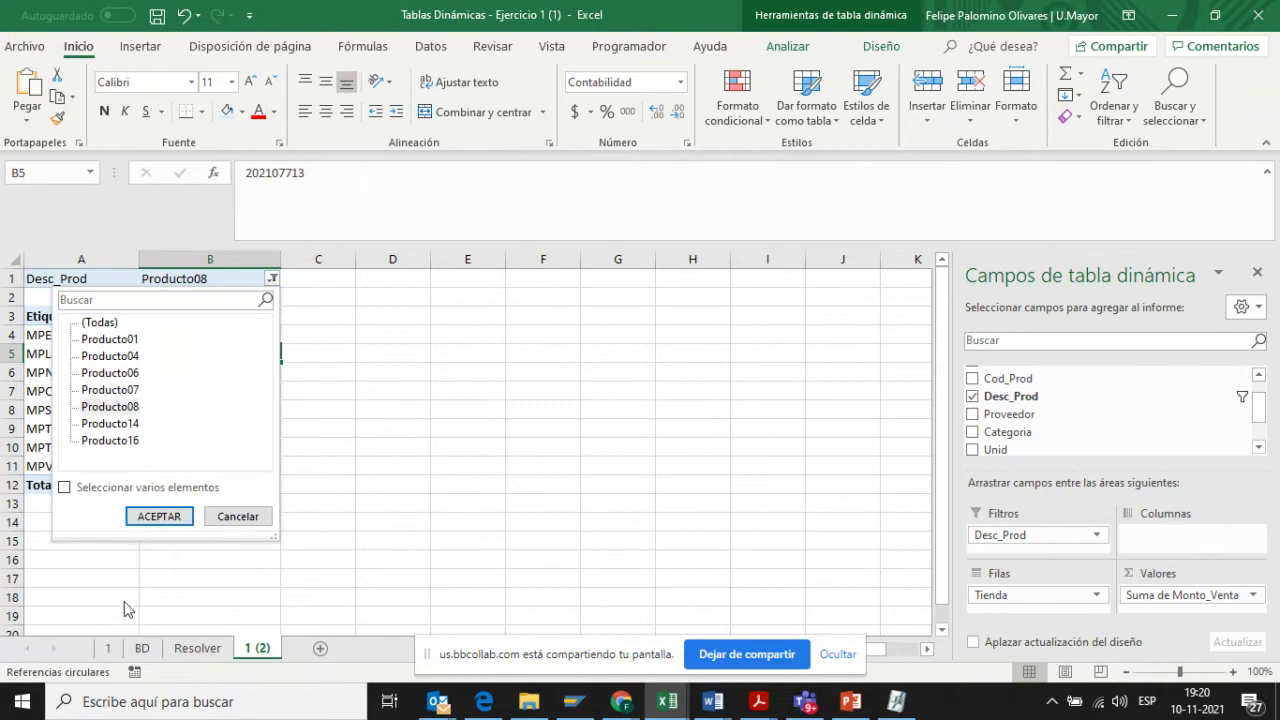
pyautogui.click(105, 490)
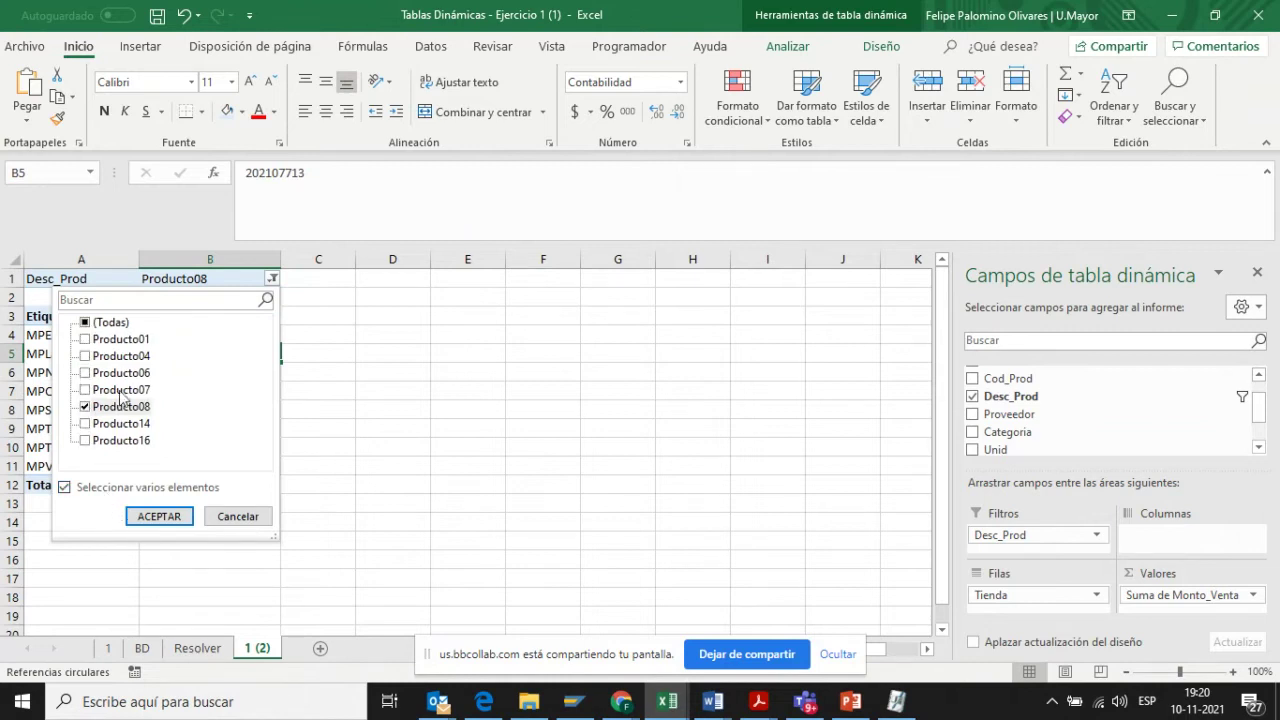
pyautogui.click(129, 357)
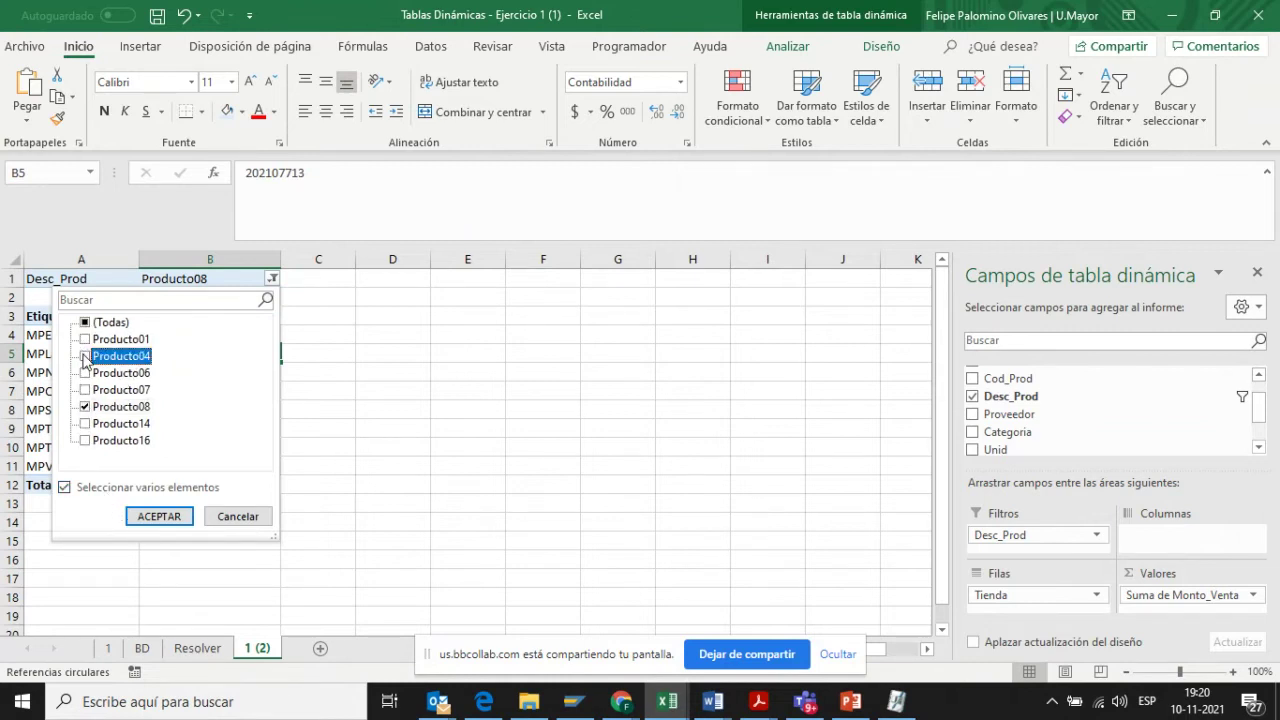
pyautogui.click(86, 390)
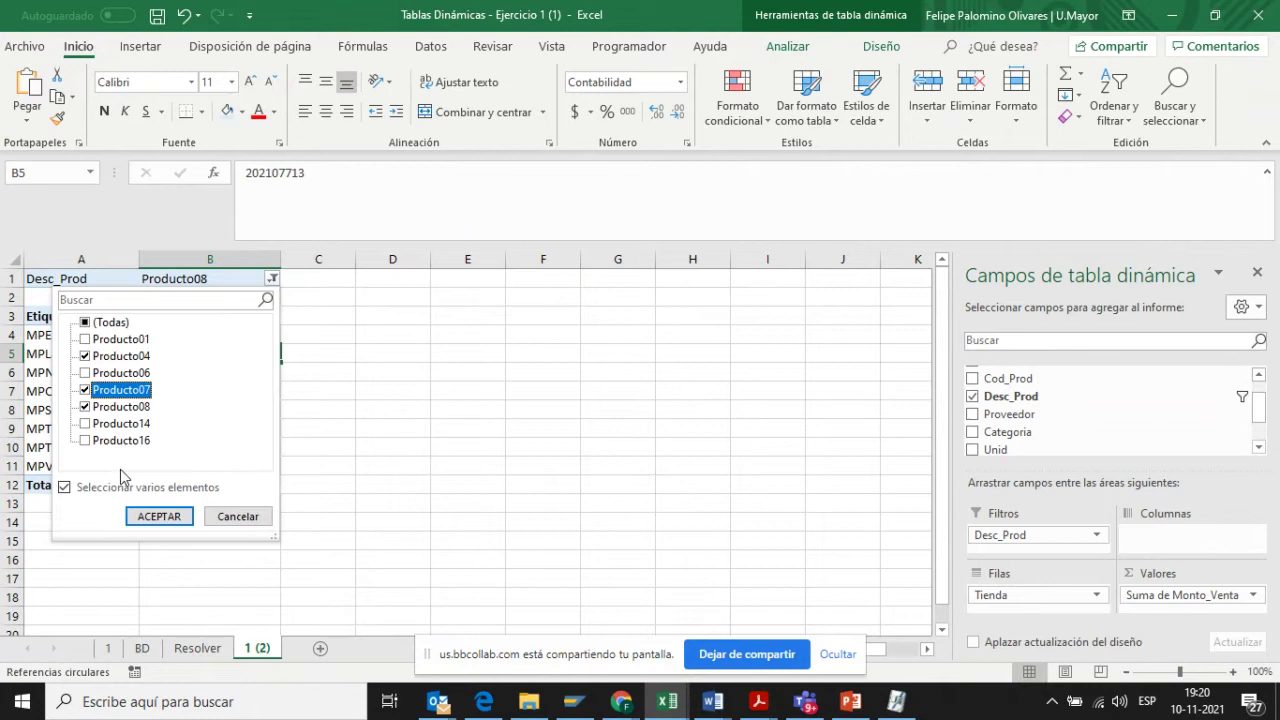
pyautogui.click(155, 517)
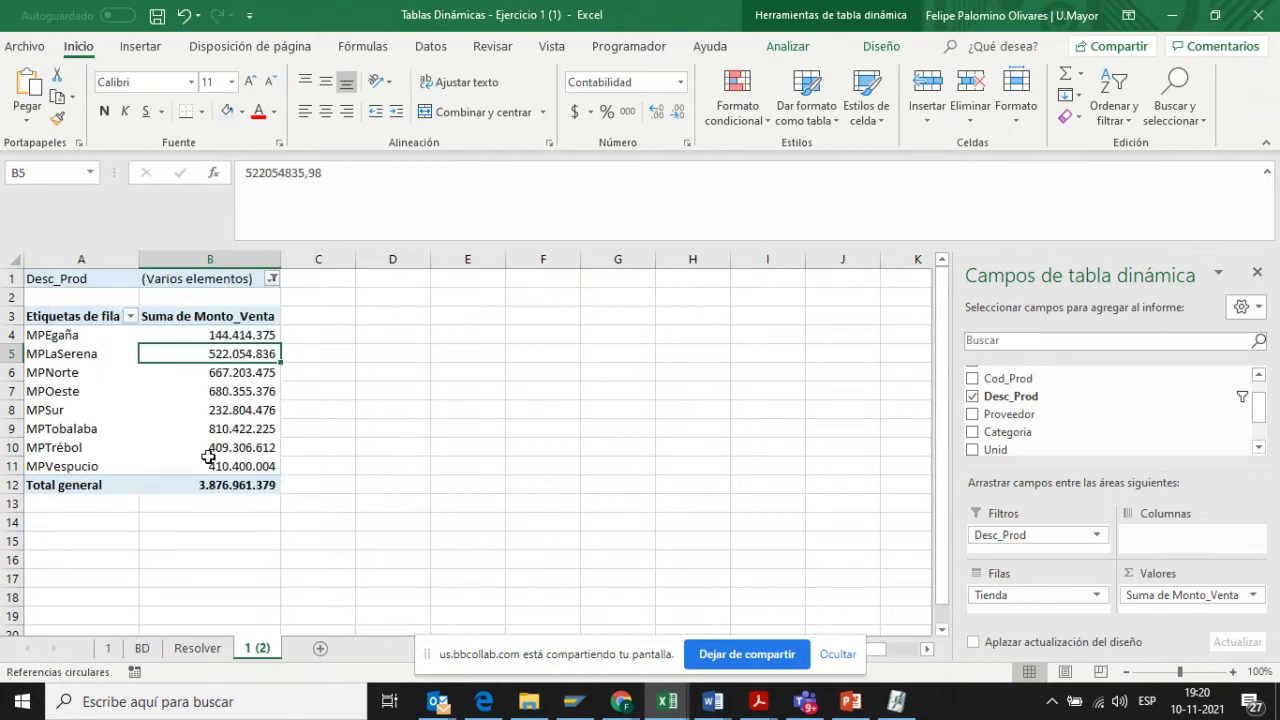
# - Add Proveedor as a report filter to the pivot table, and set the Desc_Prod filter to Producto01 with multiple selection off
pyautogui.moveTo(189, 448)
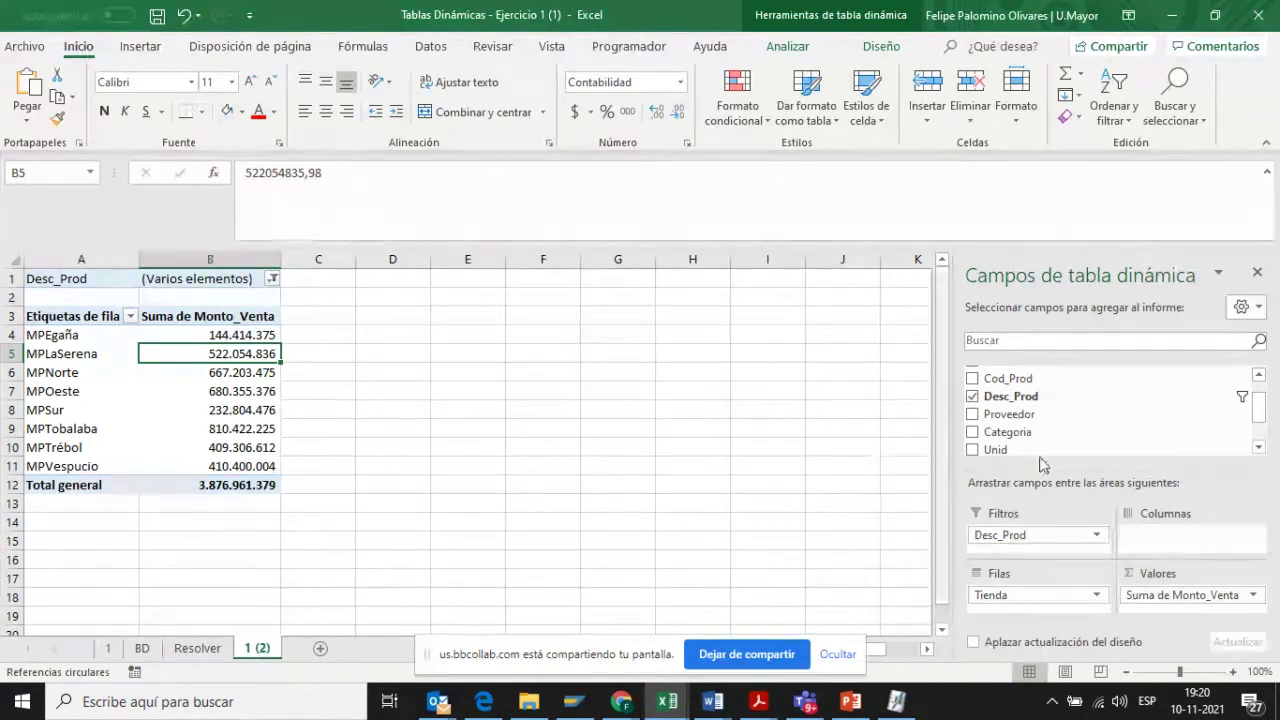
pyautogui.moveTo(1028, 416); pyautogui.dragTo(1034, 548)
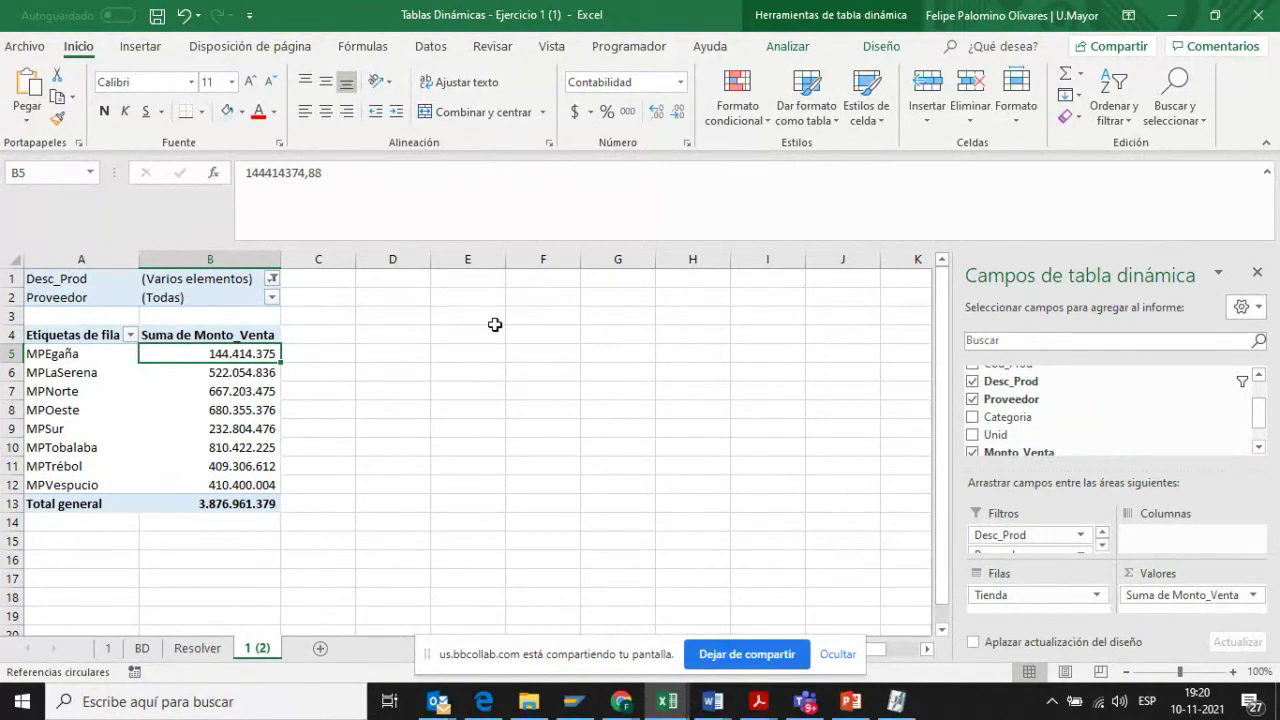
pyautogui.click(272, 279)
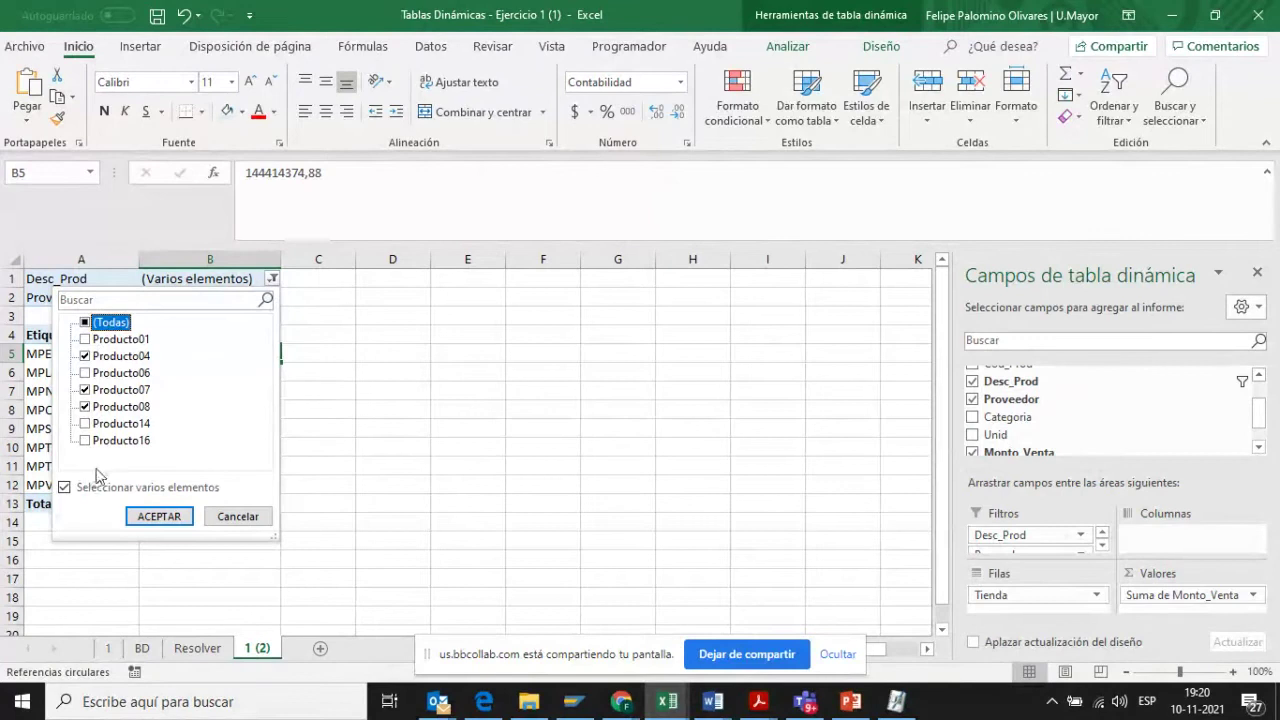
pyautogui.click(65, 489)
pyautogui.click(125, 342)
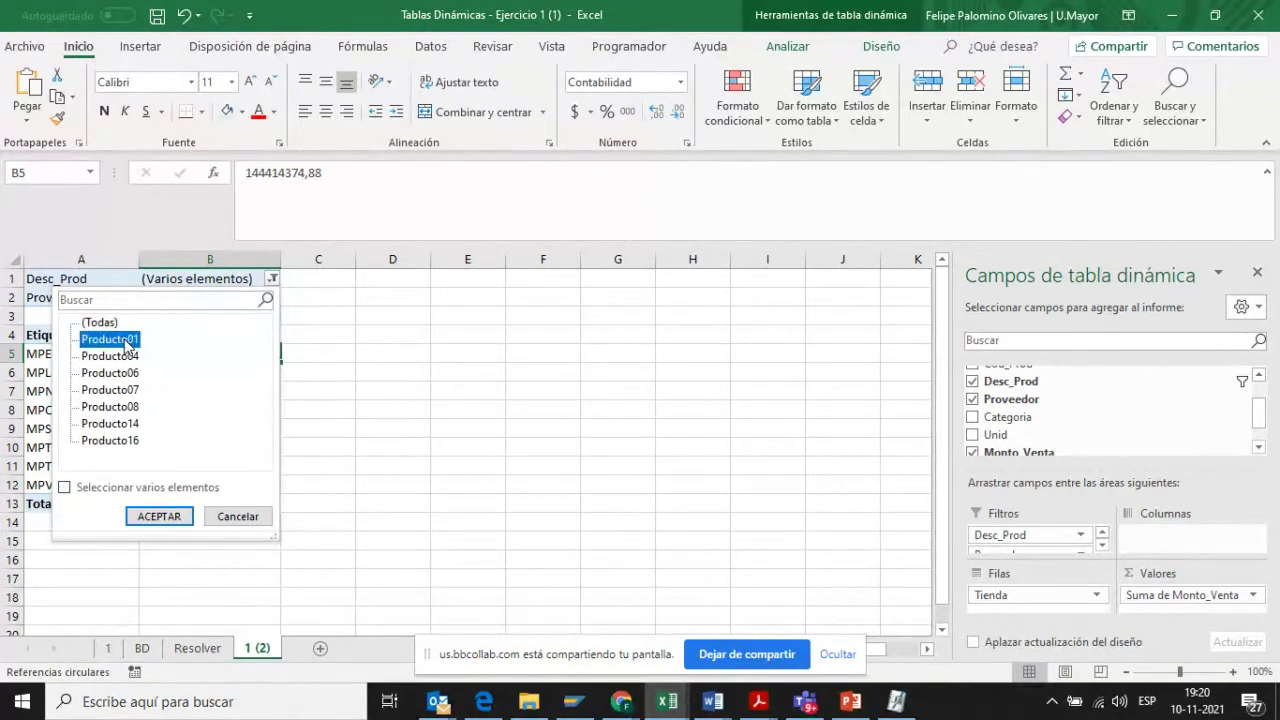
pyautogui.click(172, 518)
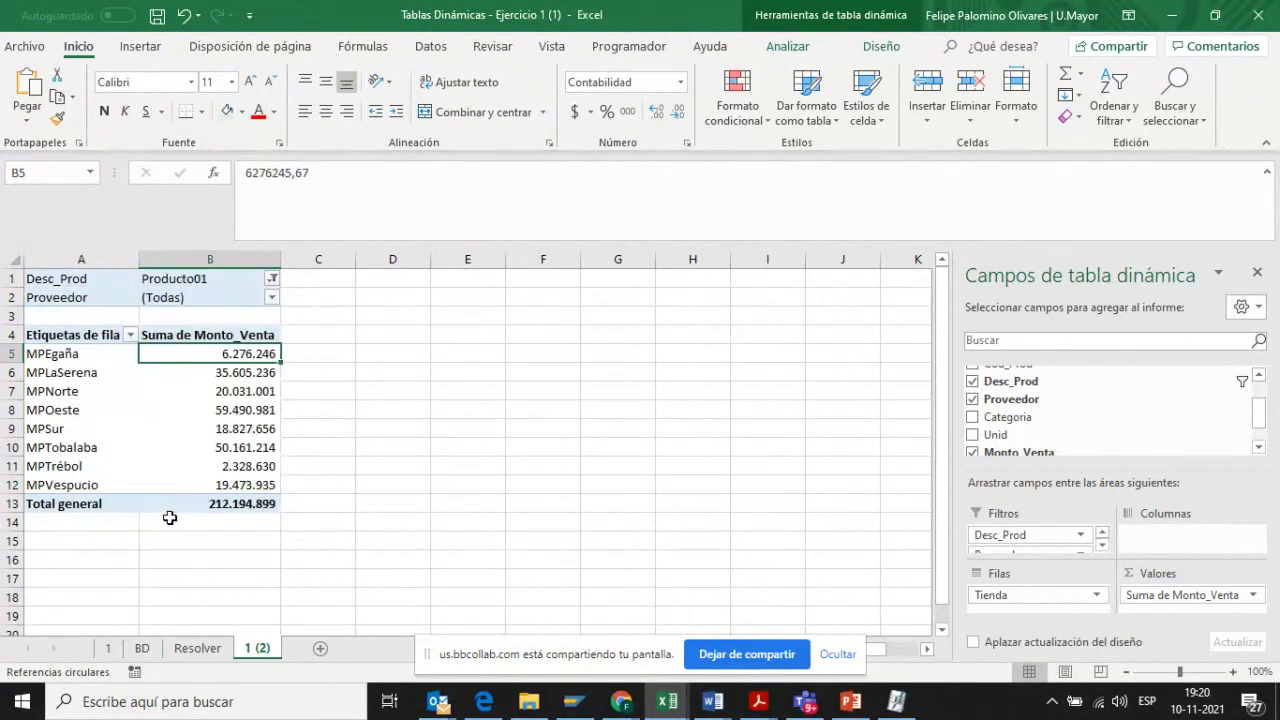
# - Set the Proveedor report filter to Proveedor01
pyautogui.click(271, 297)
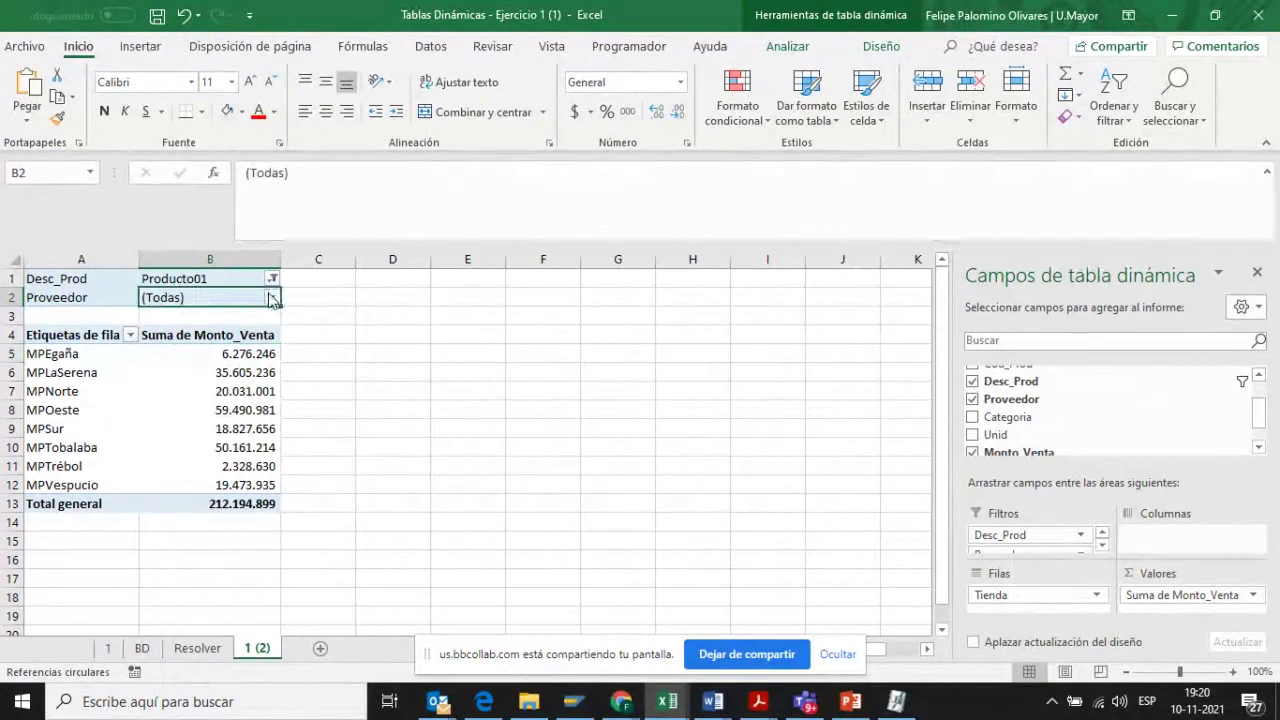
pyautogui.click(271, 298)
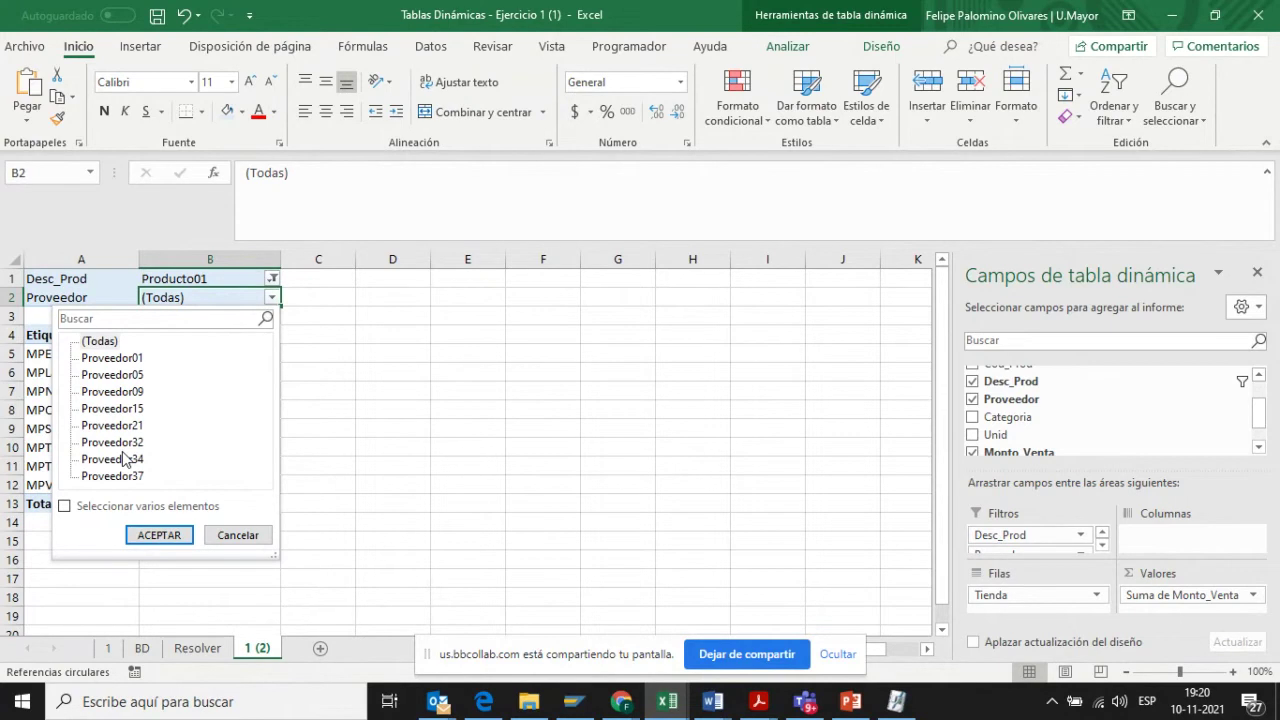
pyautogui.click(139, 359)
pyautogui.click(157, 533)
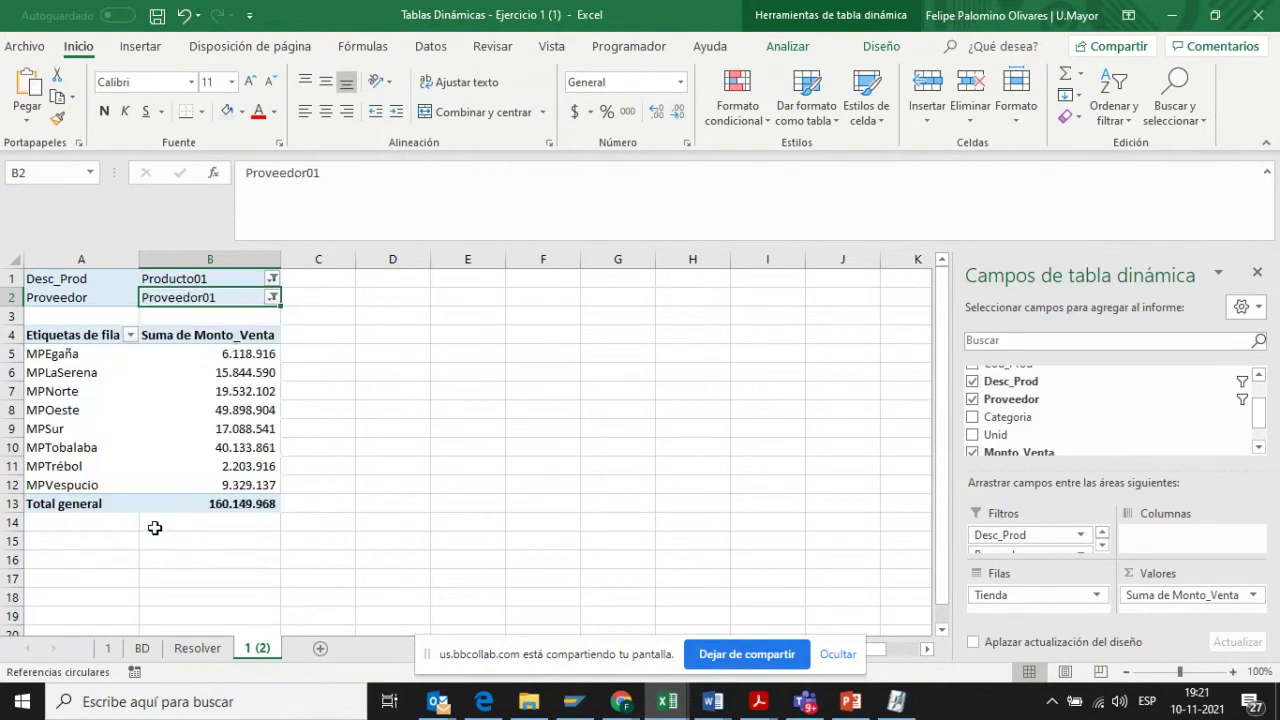
# - Switch the Proveedor report filter to Proveedor15, and change it to Proveedor32
pyautogui.click(272, 298)
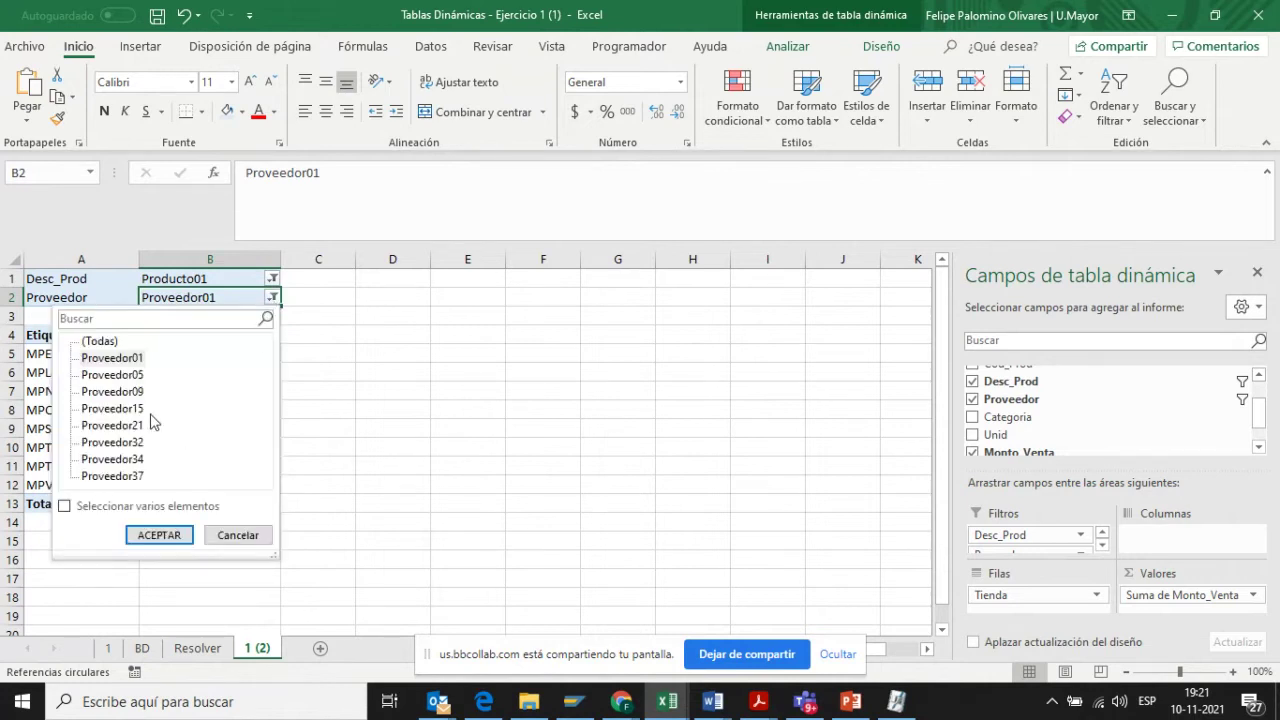
pyautogui.click(142, 410)
pyautogui.click(157, 534)
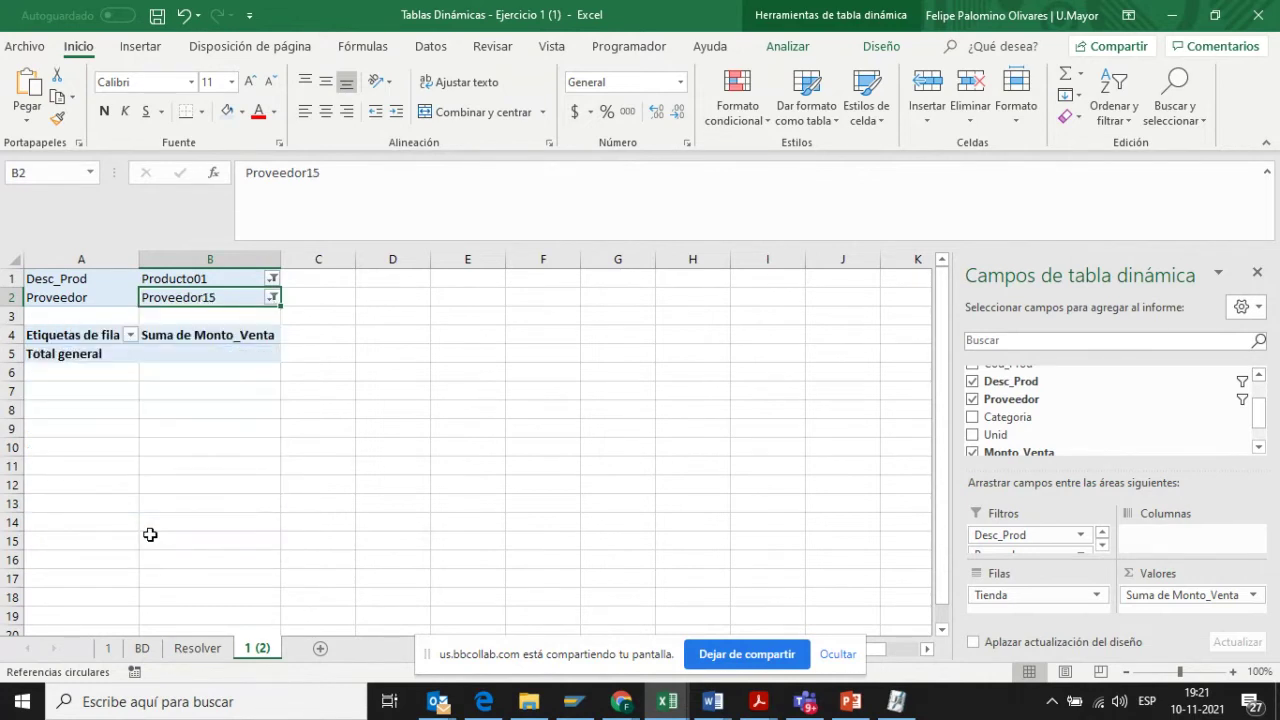
pyautogui.click(272, 299)
pyautogui.click(140, 444)
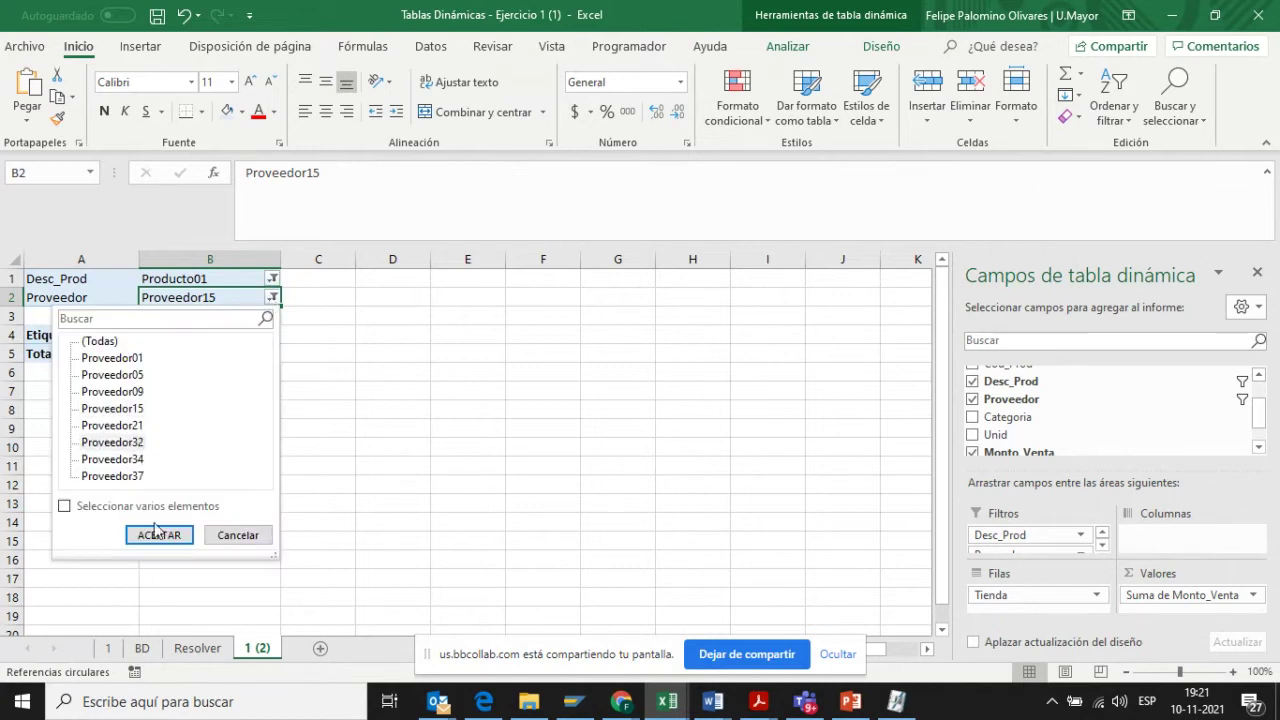
pyautogui.click(159, 535)
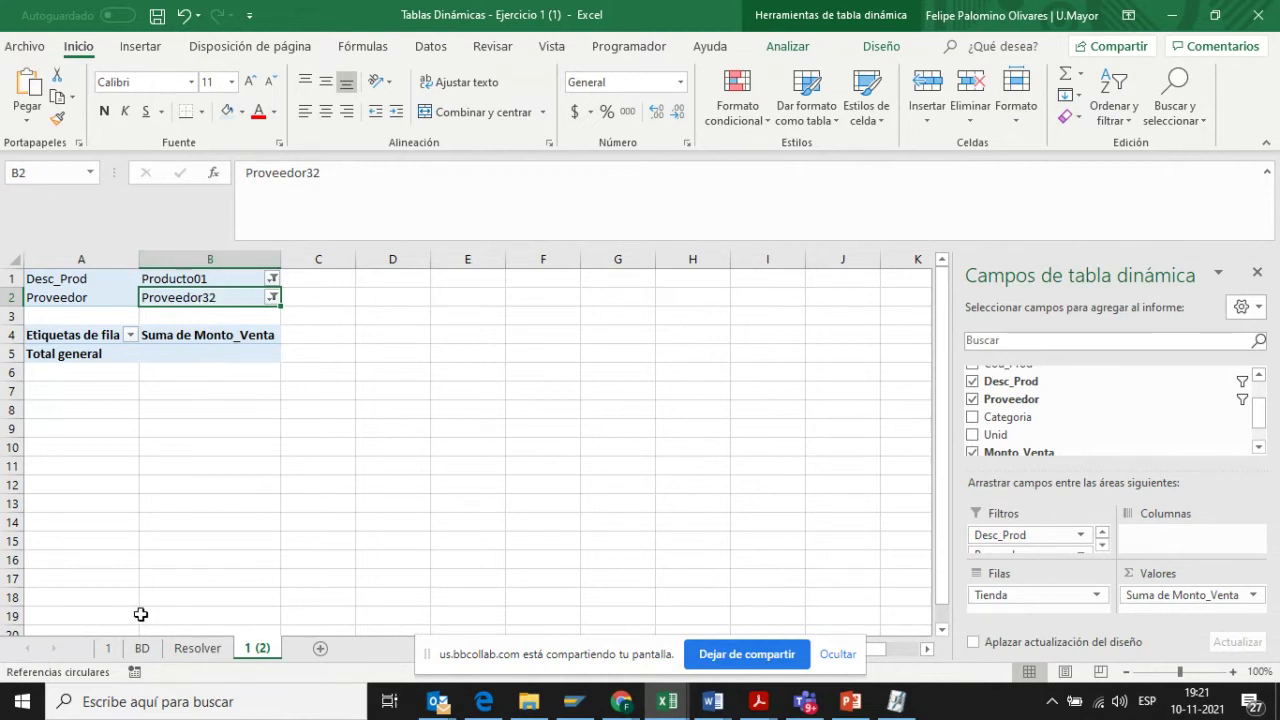
# - Select Producto01 in the Desc_Prod slicer on sheet 1 and check which suppliers the Proveedor slicer offers for it
pyautogui.click(107, 648)
pyautogui.click(372, 305)
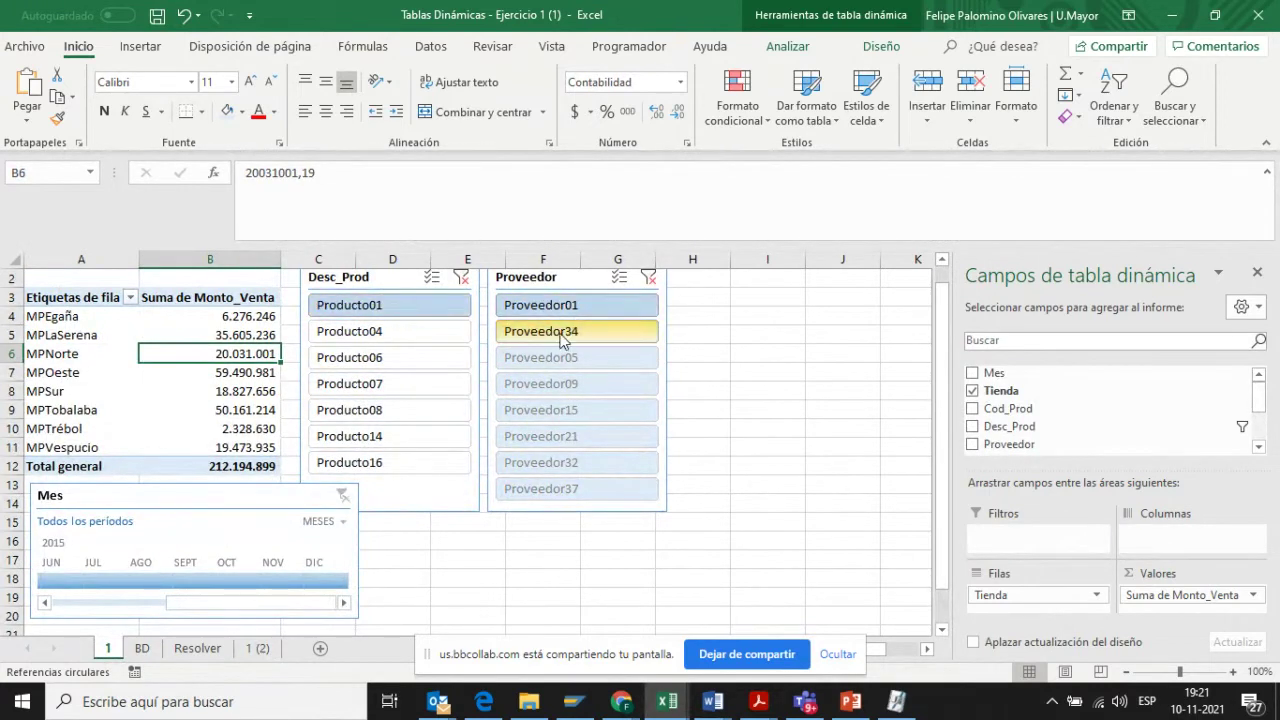
pyautogui.click(258, 648)
# - On sheet 1 (2), set the Proveedor report filter to Proveedor34, and switch it back to Proveedor01
pyautogui.click(272, 298)
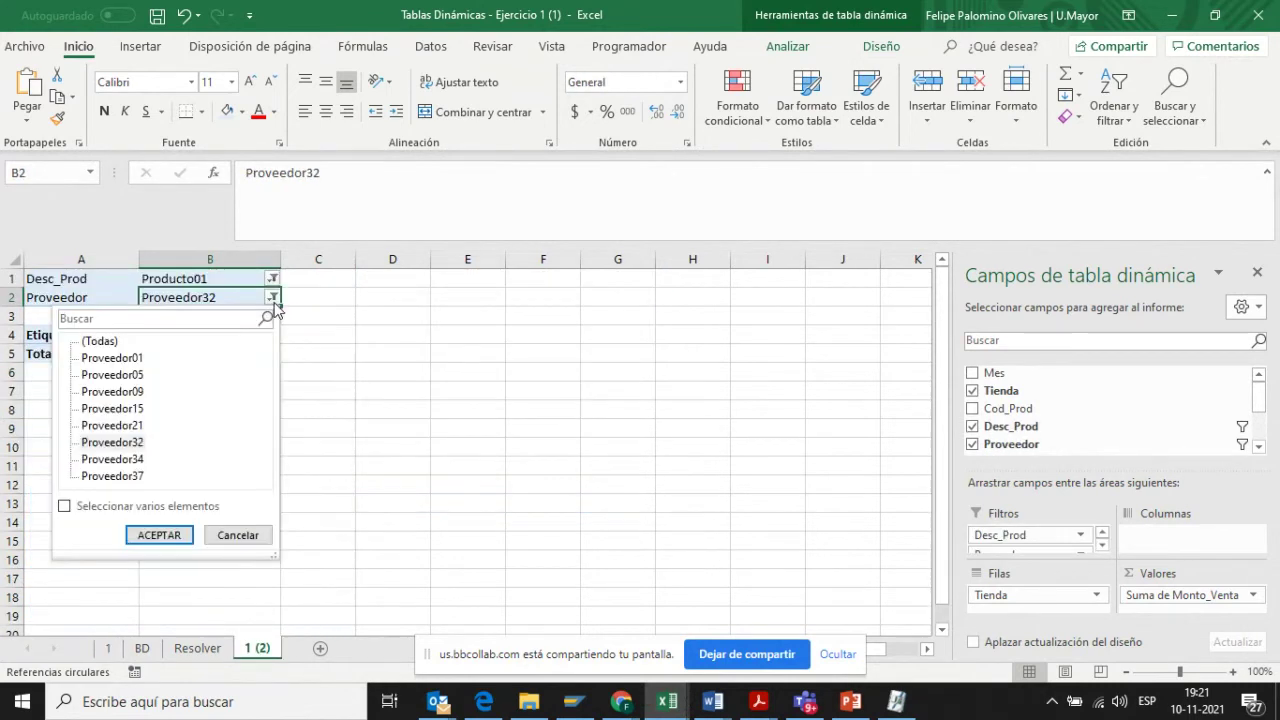
pyautogui.click(145, 460)
pyautogui.click(153, 535)
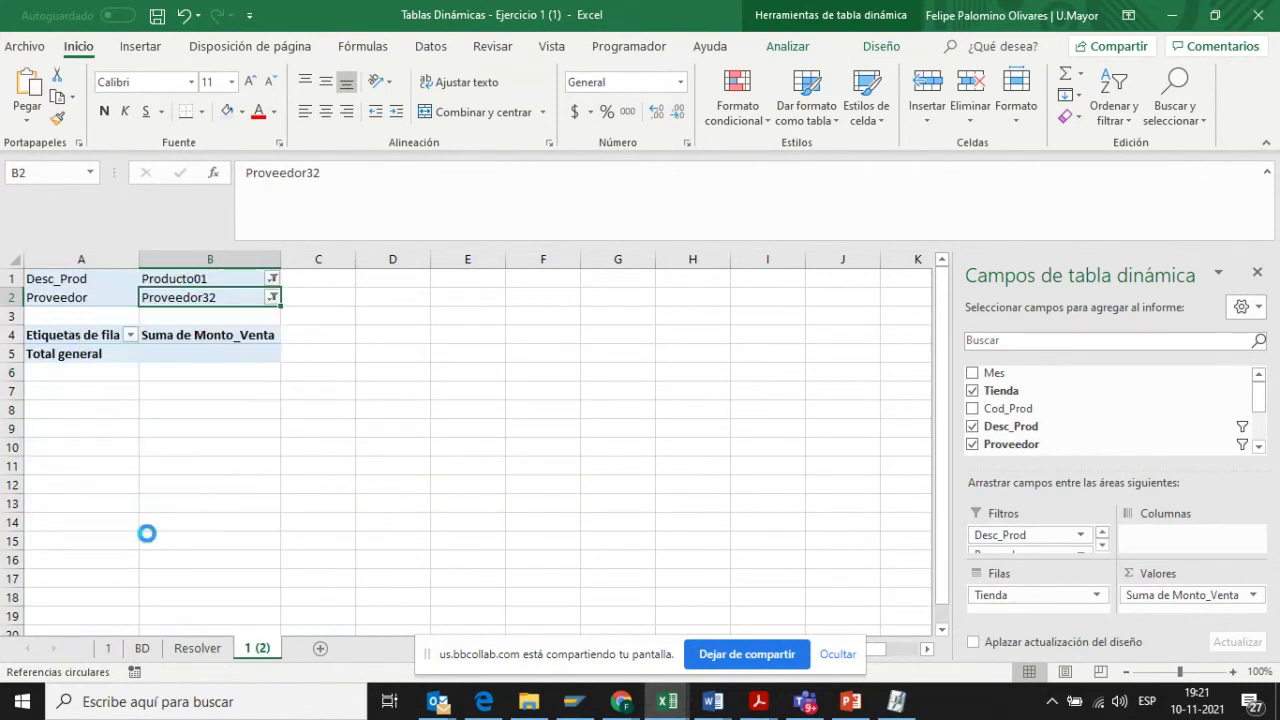
pyautogui.click(272, 298)
pyautogui.click(124, 359)
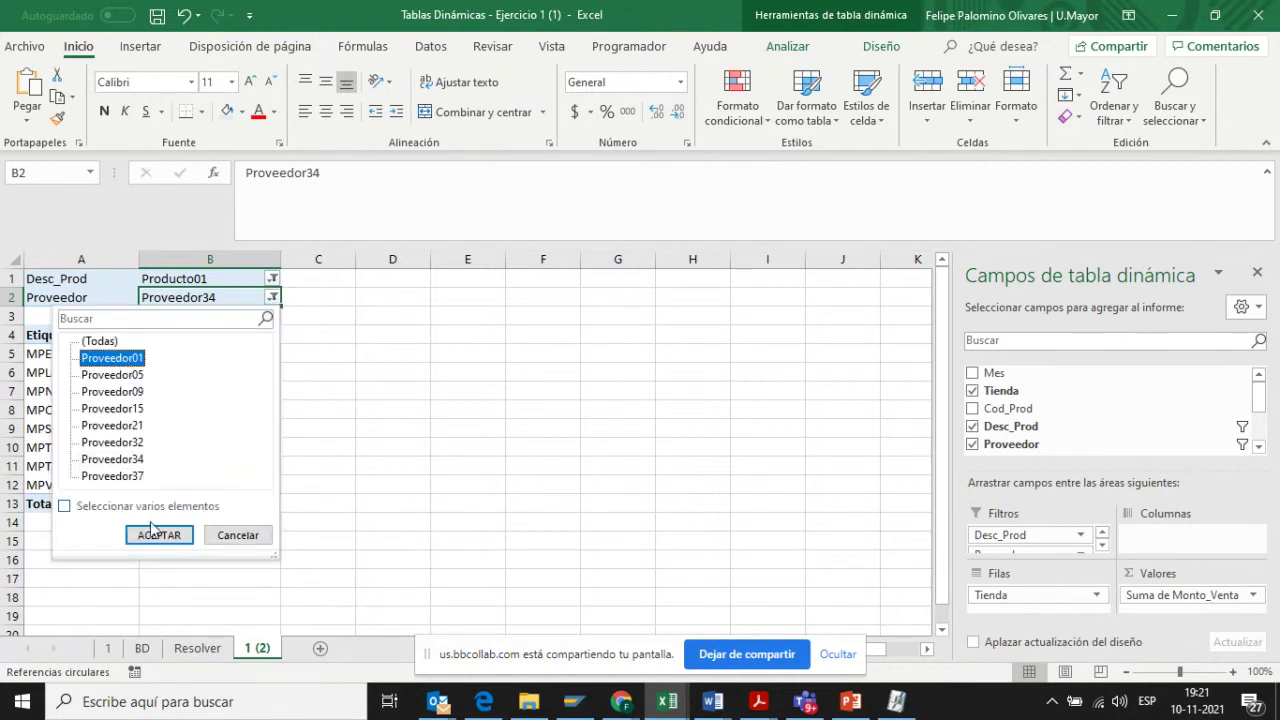
pyautogui.click(158, 535)
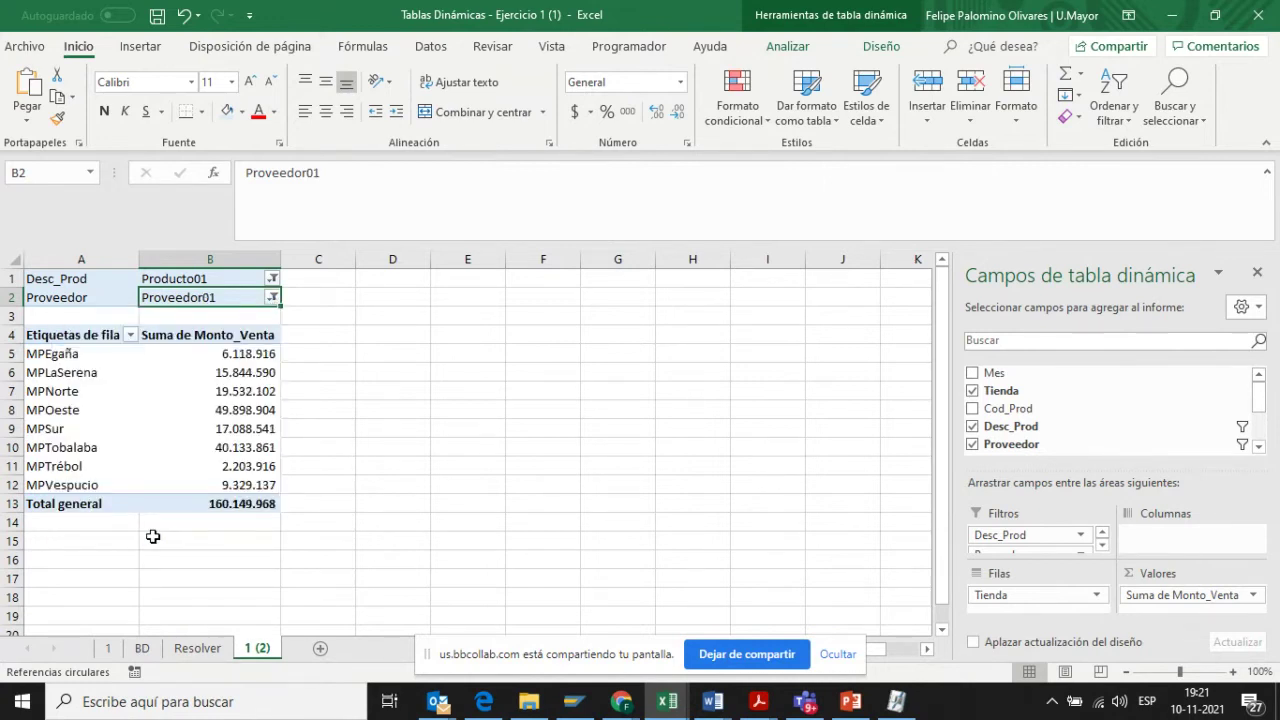
# - Change the Proveedor report filter to Proveedor37
pyautogui.click(272, 297)
pyautogui.click(140, 477)
pyautogui.click(150, 537)
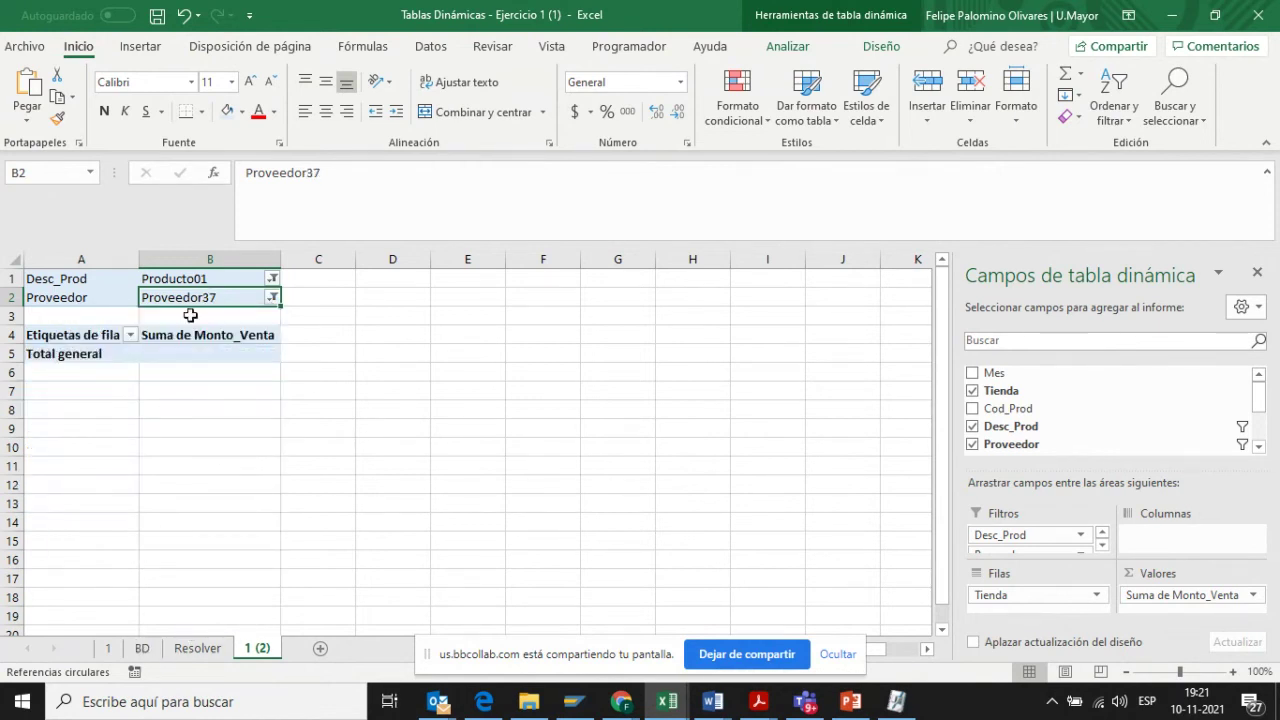
# - Move sheet 1 to just after the Resolver sheet
pyautogui.click(107, 648)
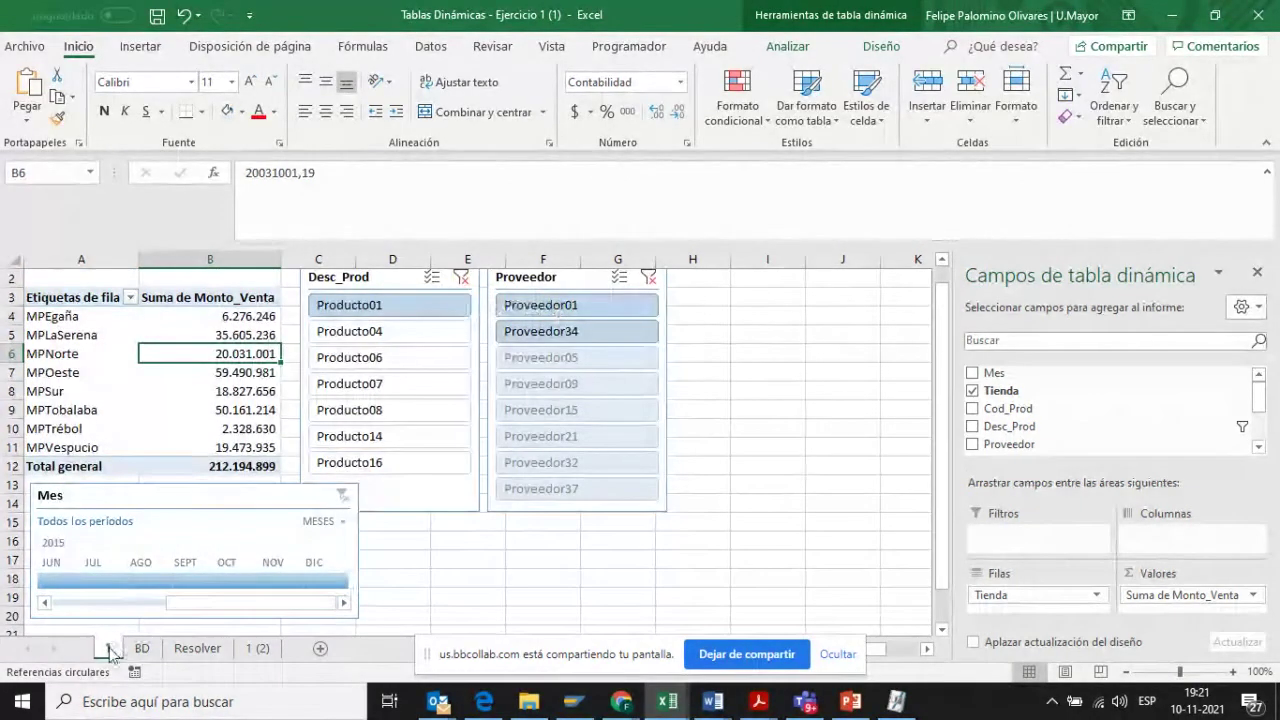
pyautogui.moveTo(107, 648); pyautogui.dragTo(236, 664)
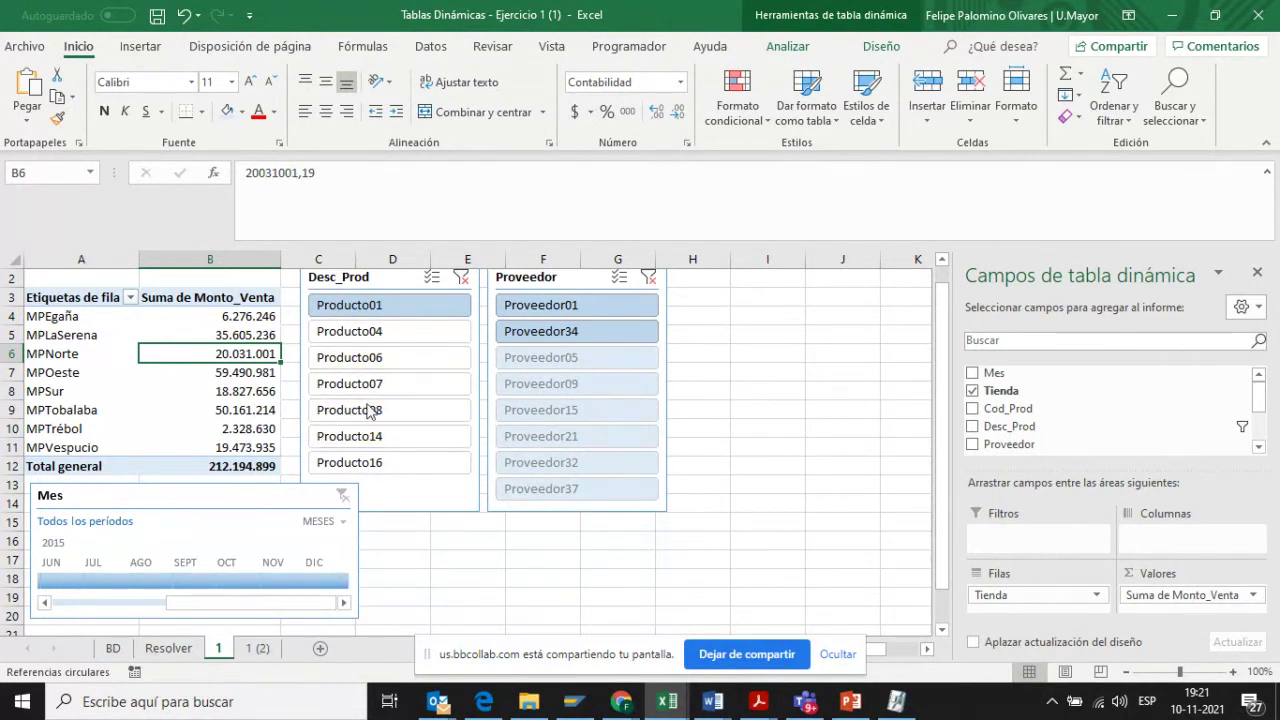
# - Reset both the Proveedor and Desc_Prod report filters on sheet 1 (2) to (Todas)
pyautogui.click(257, 648)
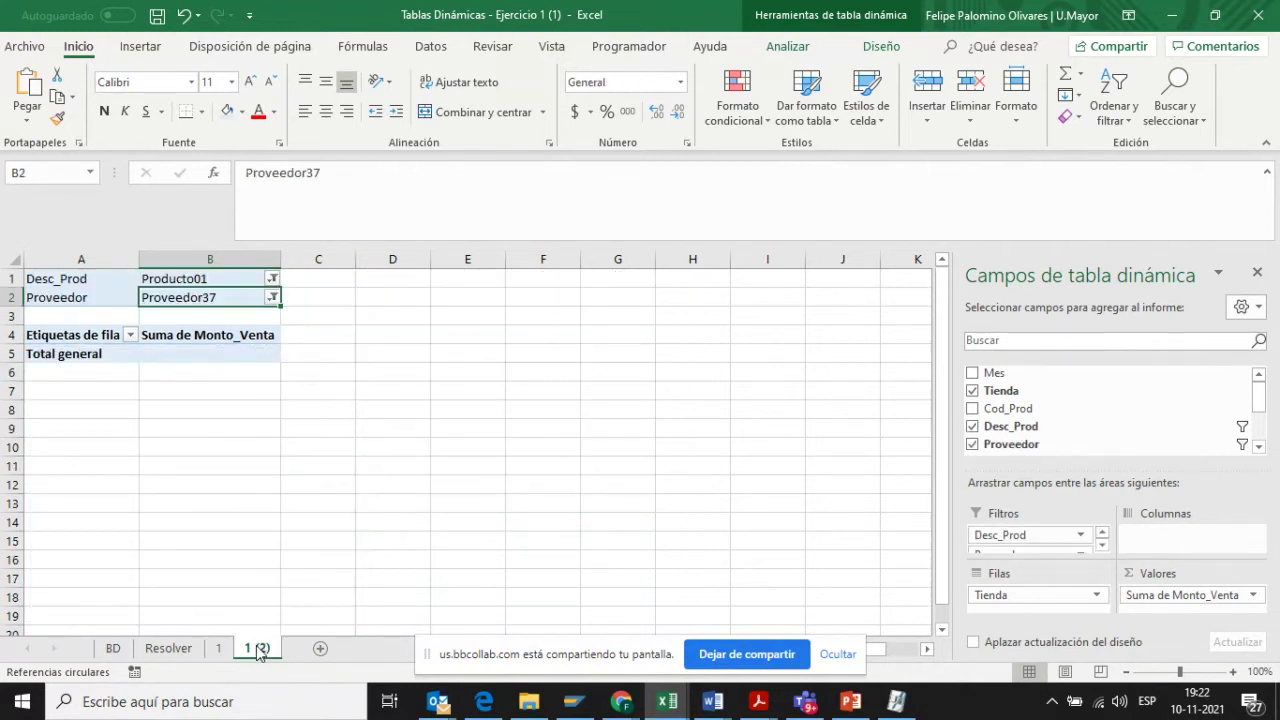
pyautogui.click(272, 297)
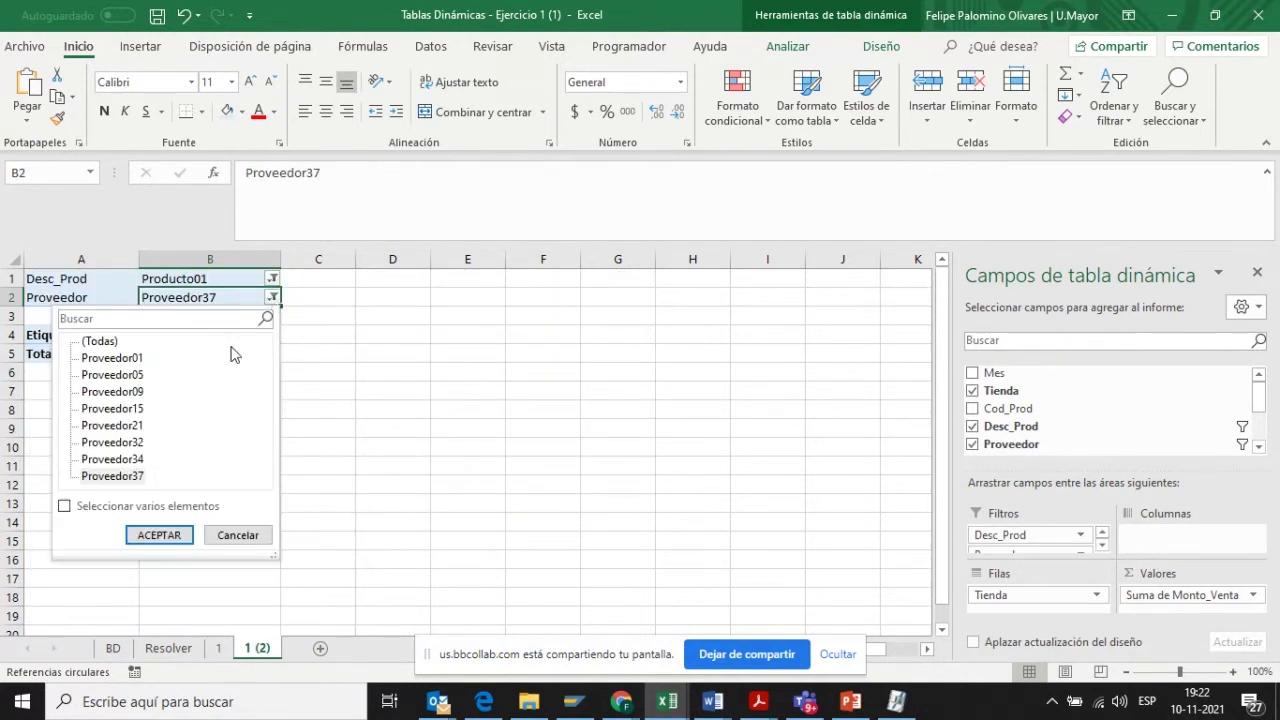
pyautogui.click(110, 342)
pyautogui.click(159, 535)
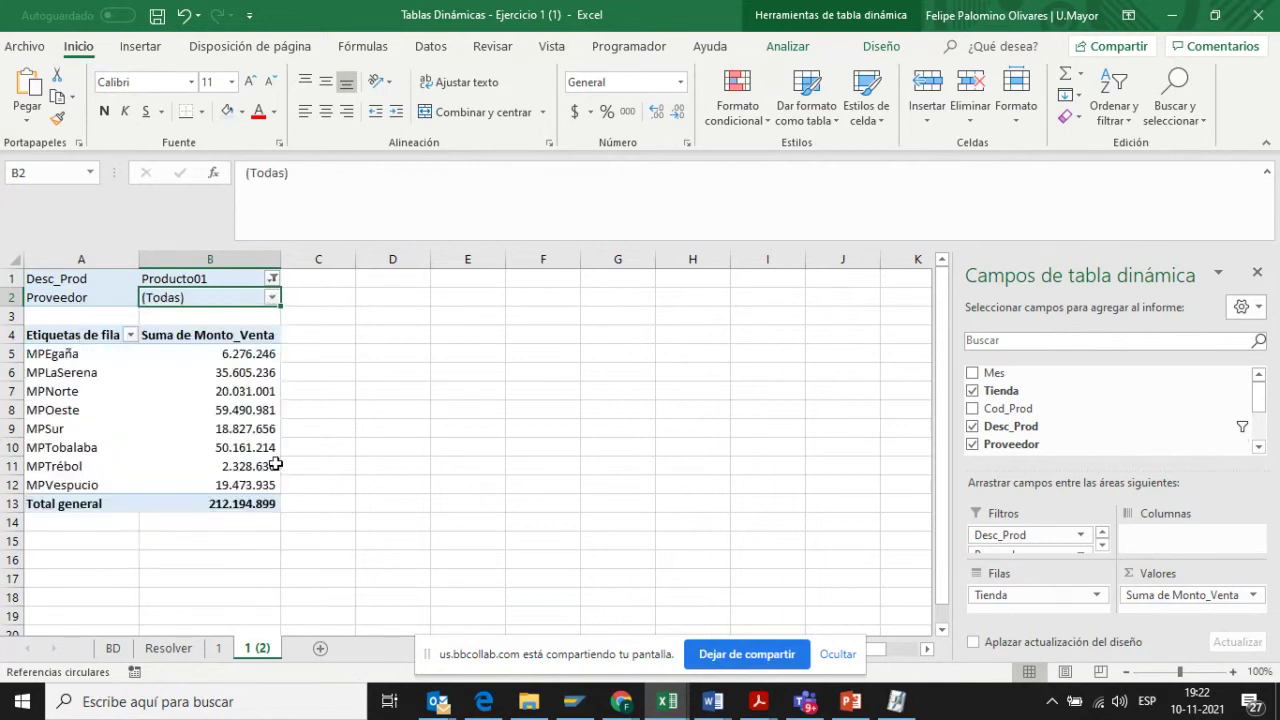
pyautogui.click(273, 279)
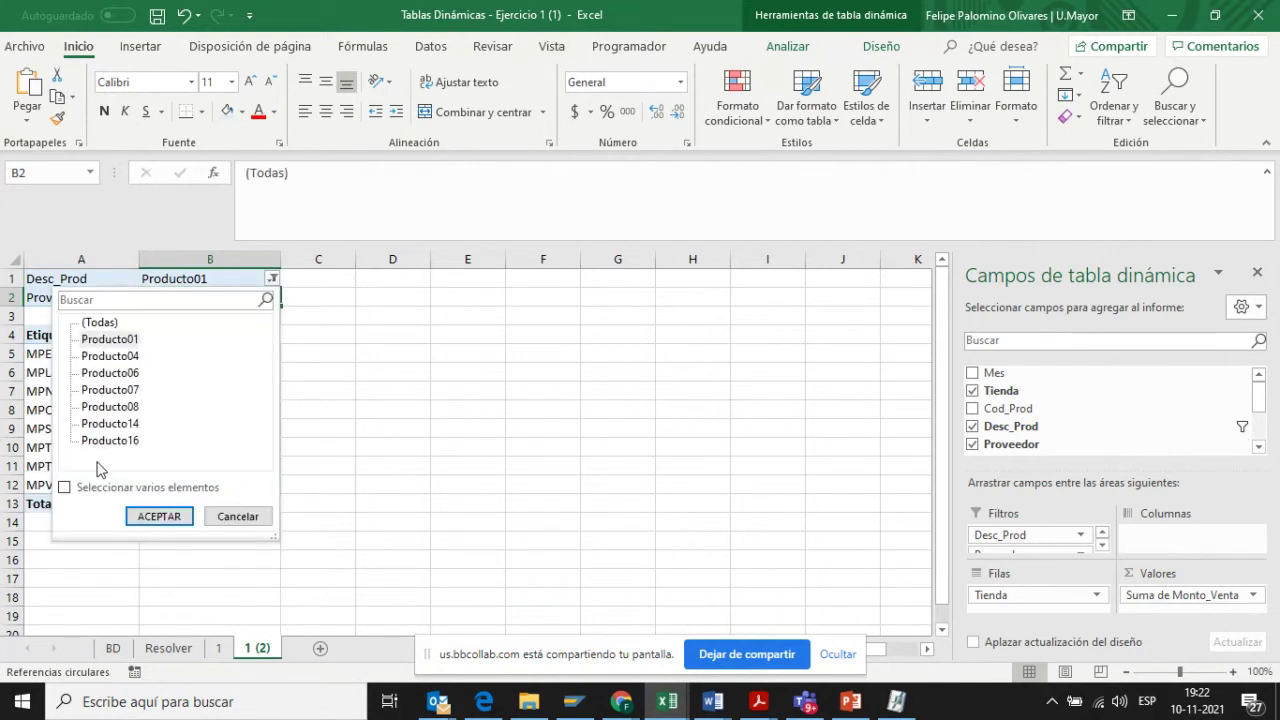
pyautogui.click(99, 322)
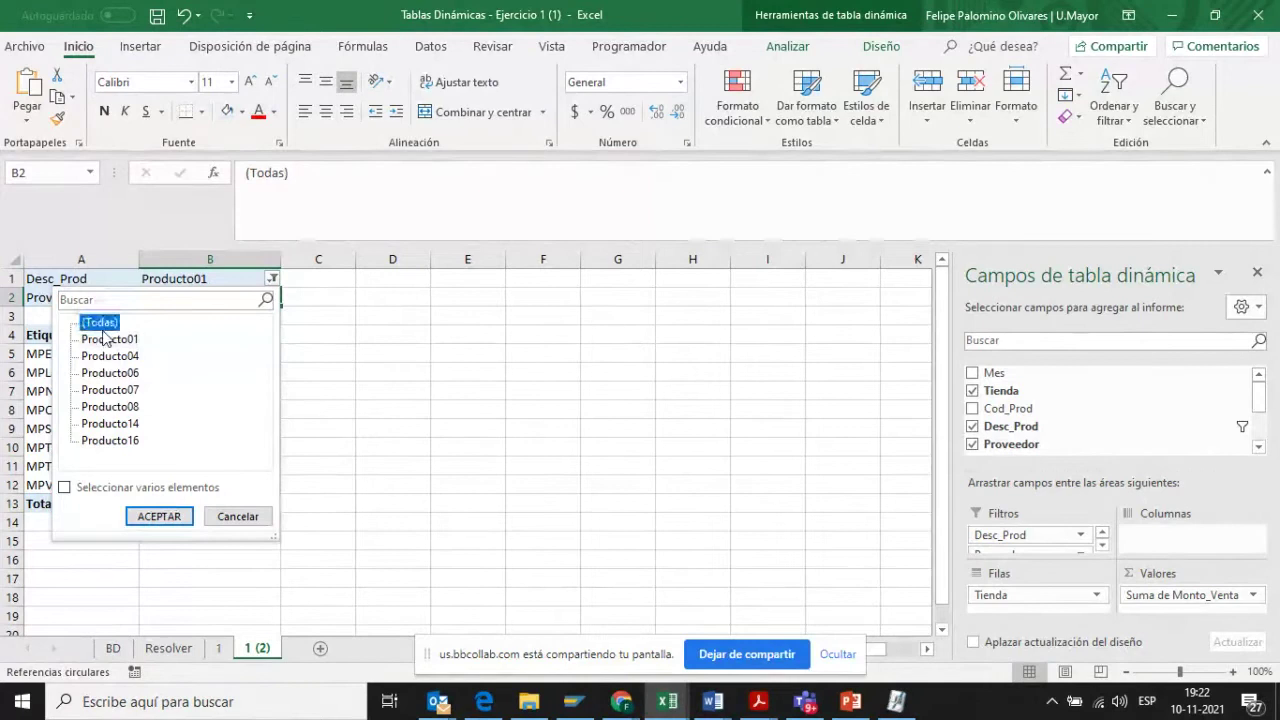
pyautogui.click(159, 517)
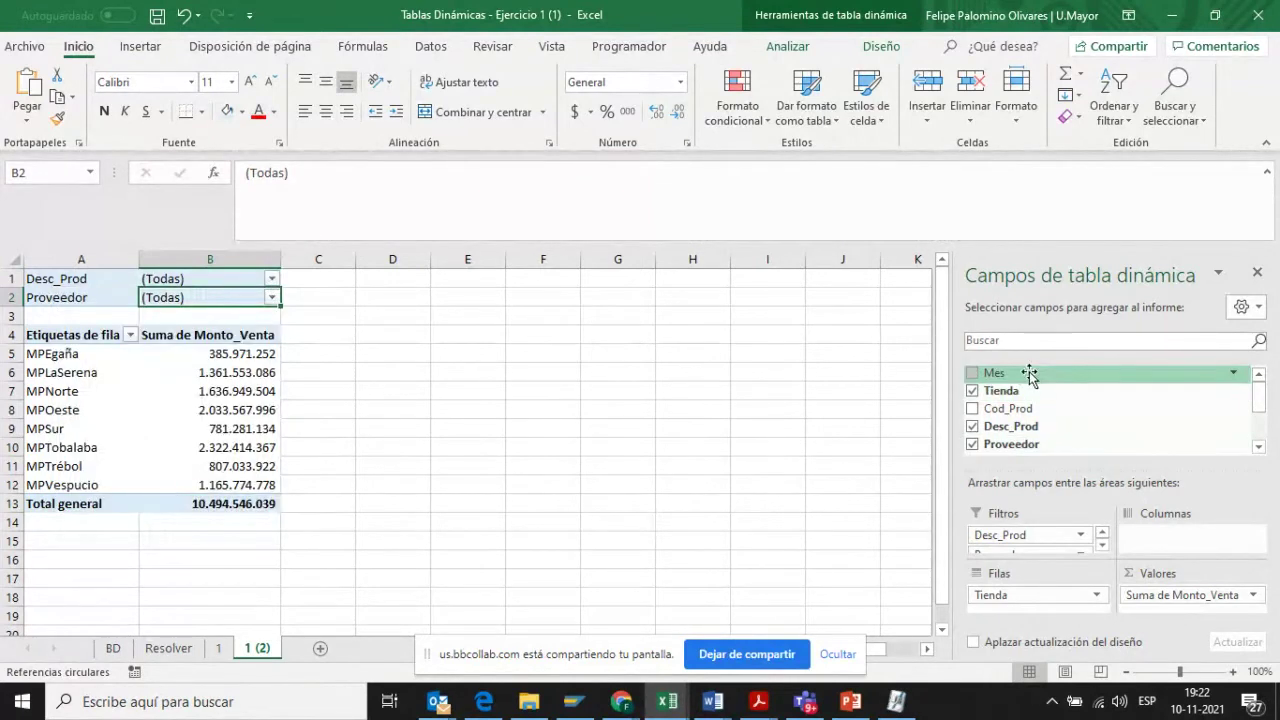
# - Add Mes as a report filter, view its list of months, and compare the sheet with the slicer version on sheet 1
pyautogui.moveTo(1020, 375); pyautogui.dragTo(1053, 553)
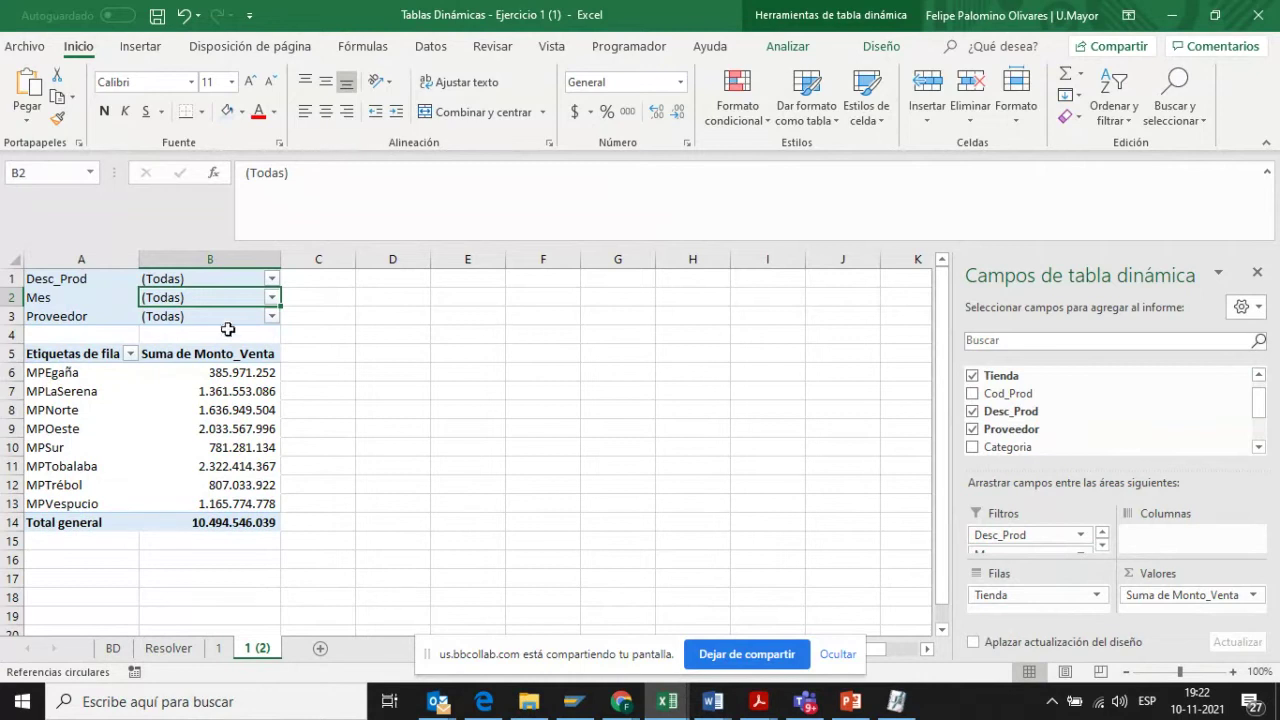
pyautogui.click(272, 298)
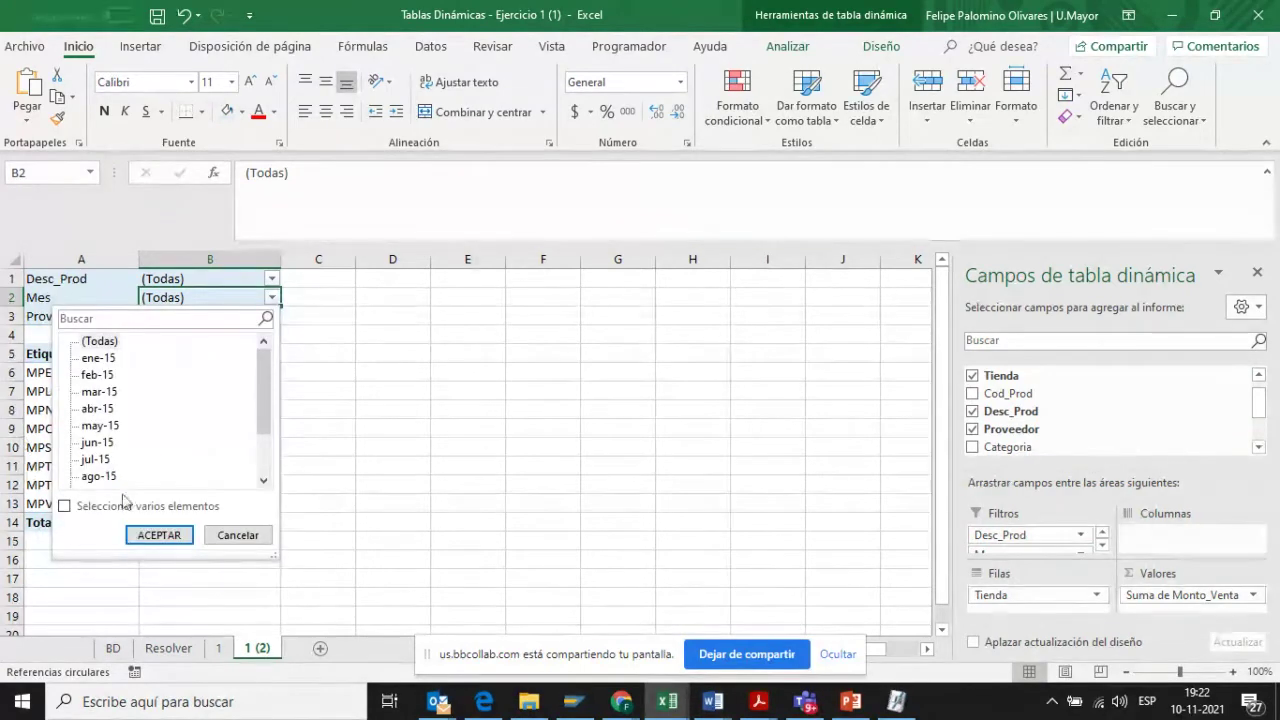
pyautogui.click(238, 535)
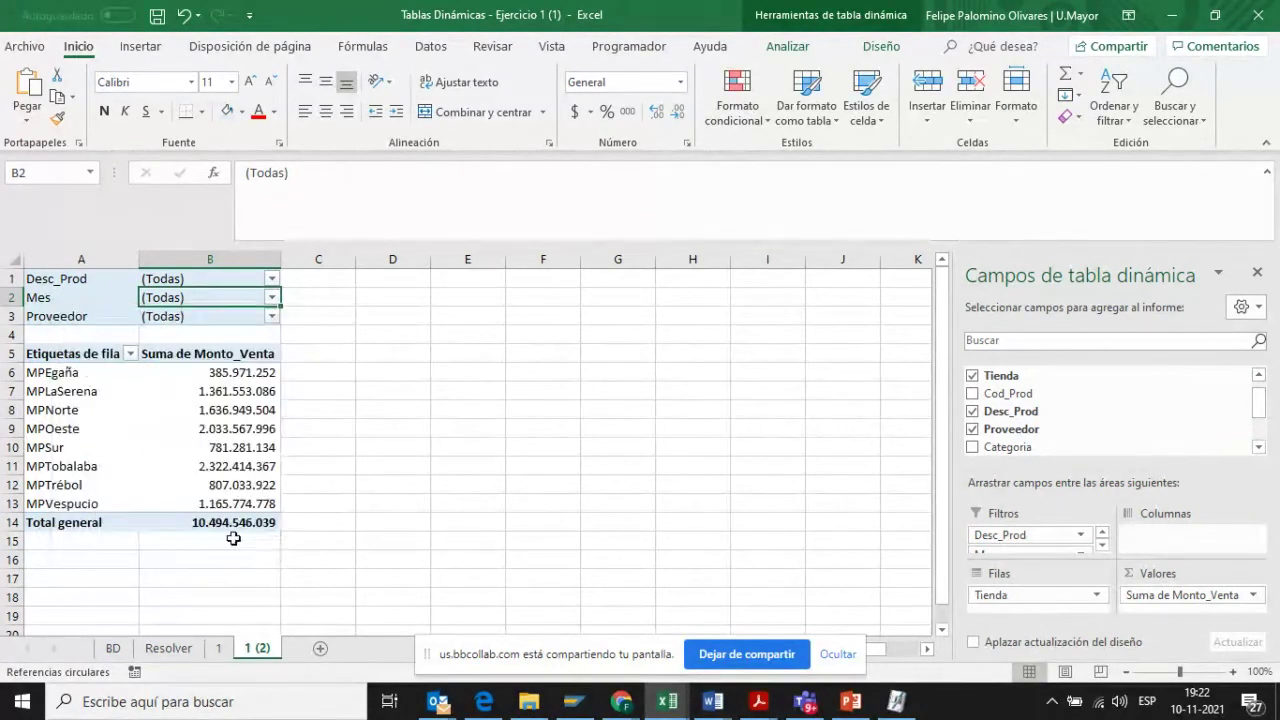
pyautogui.click(218, 648)
pyautogui.click(258, 648)
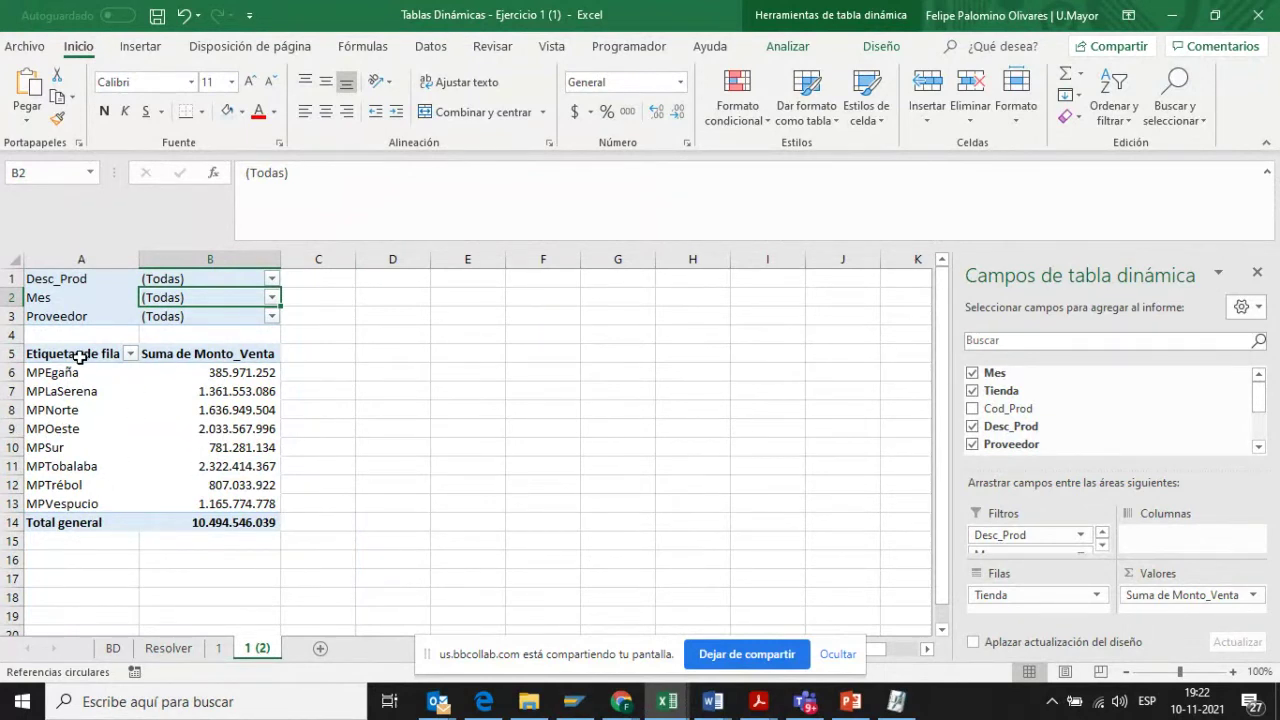
# - Review the store sales pivot table on sheet 1 (2), the slicer version on sheet 1, and the questions on the Resolver sheet
pyautogui.moveTo(88, 355); pyautogui.dragTo(201, 520)
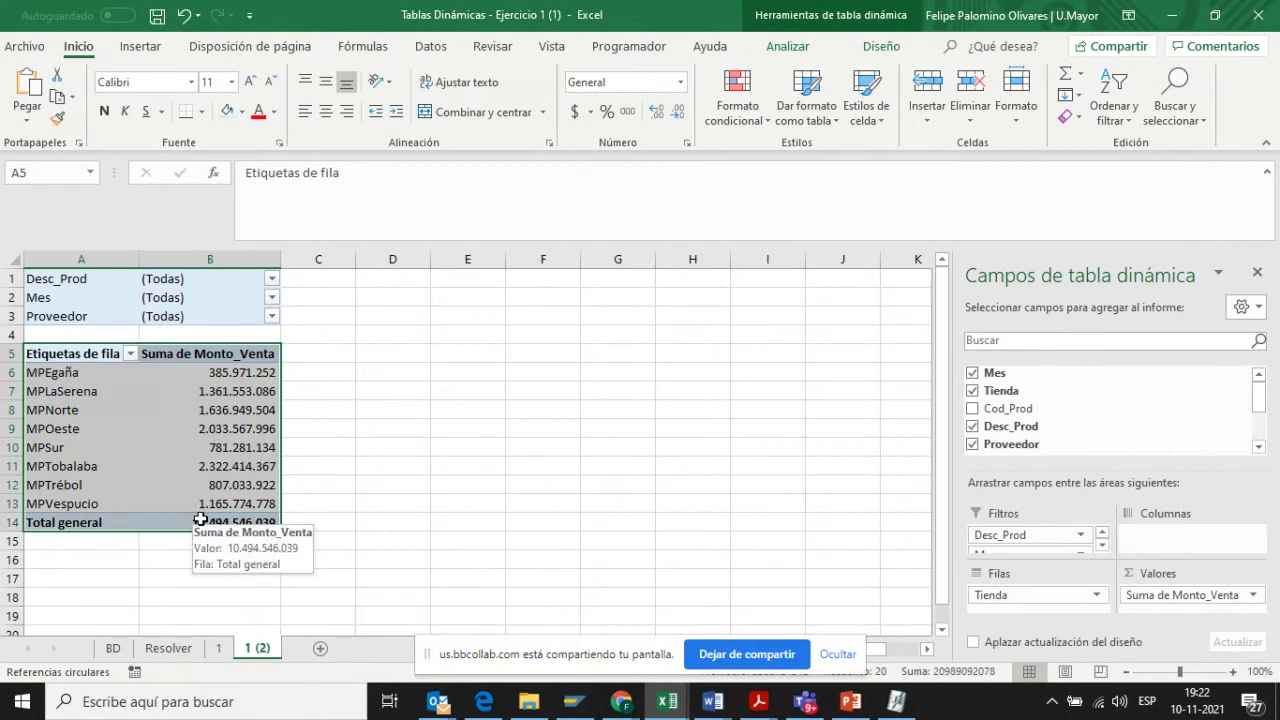
pyautogui.click(220, 647)
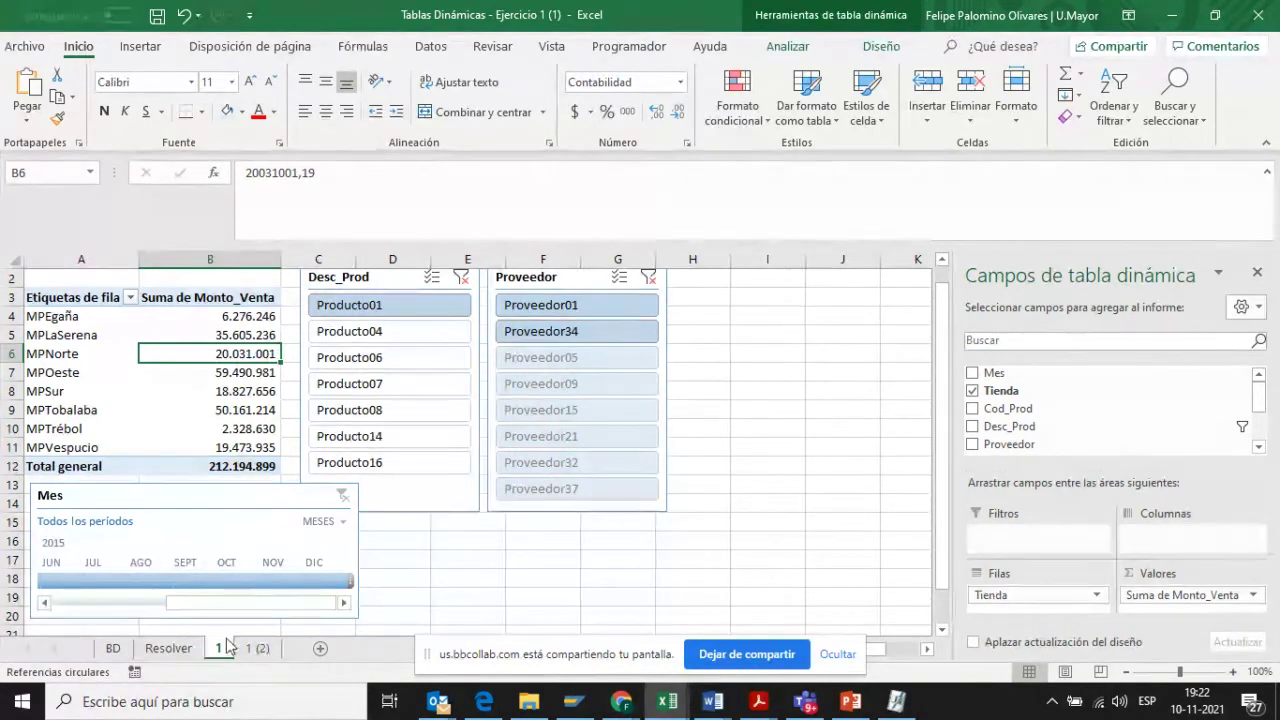
pyautogui.click(168, 648)
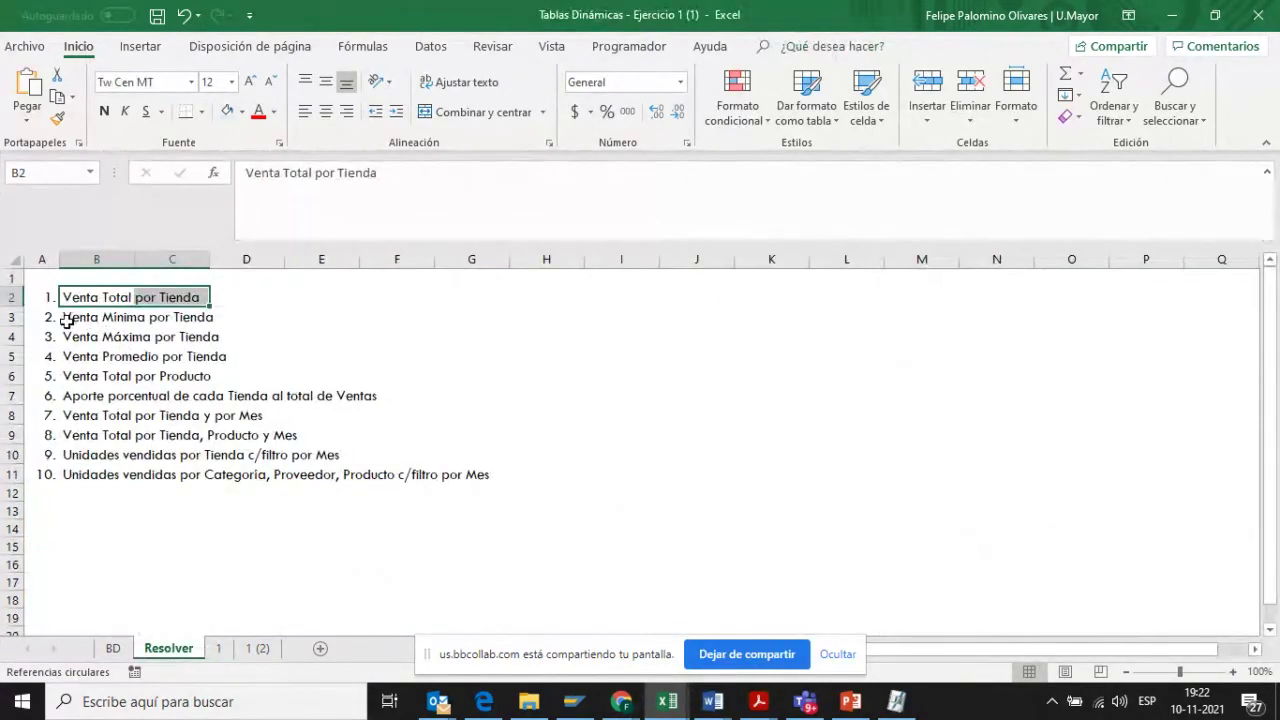
# - Create a copy of sheet 1 at the end of the workbook
pyautogui.click(218, 648)
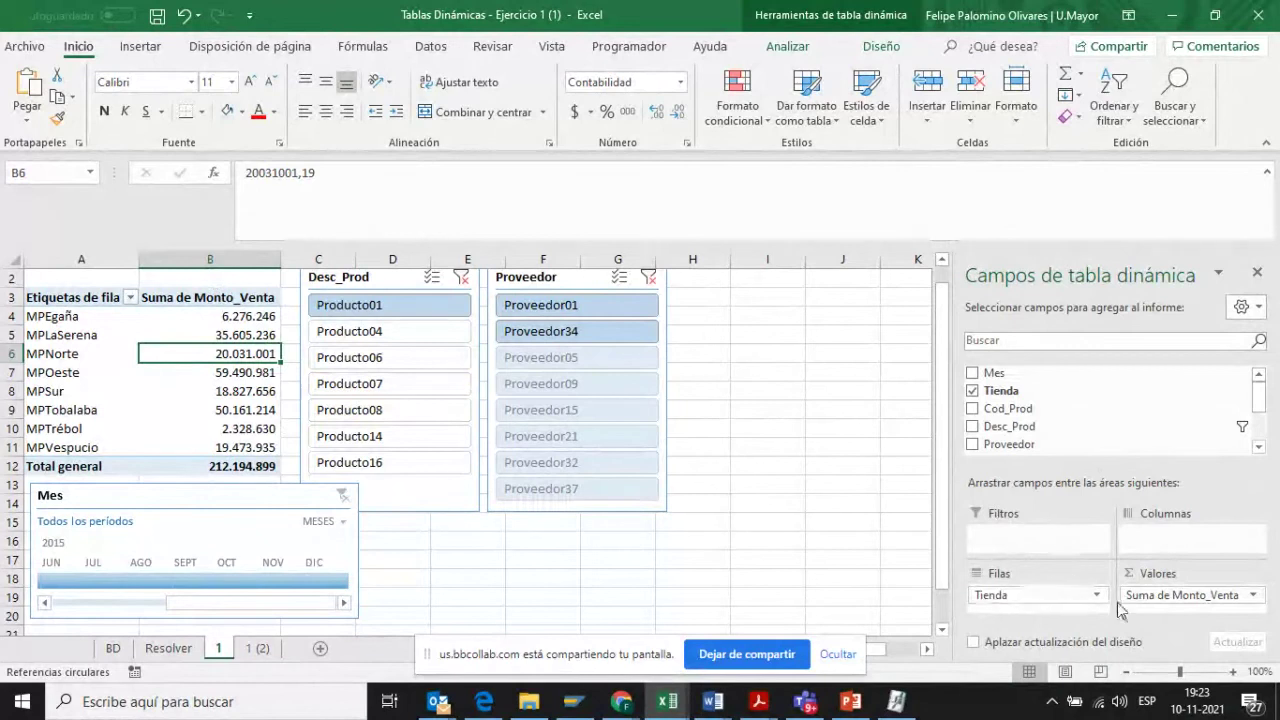
pyautogui.rightClick(223, 650)
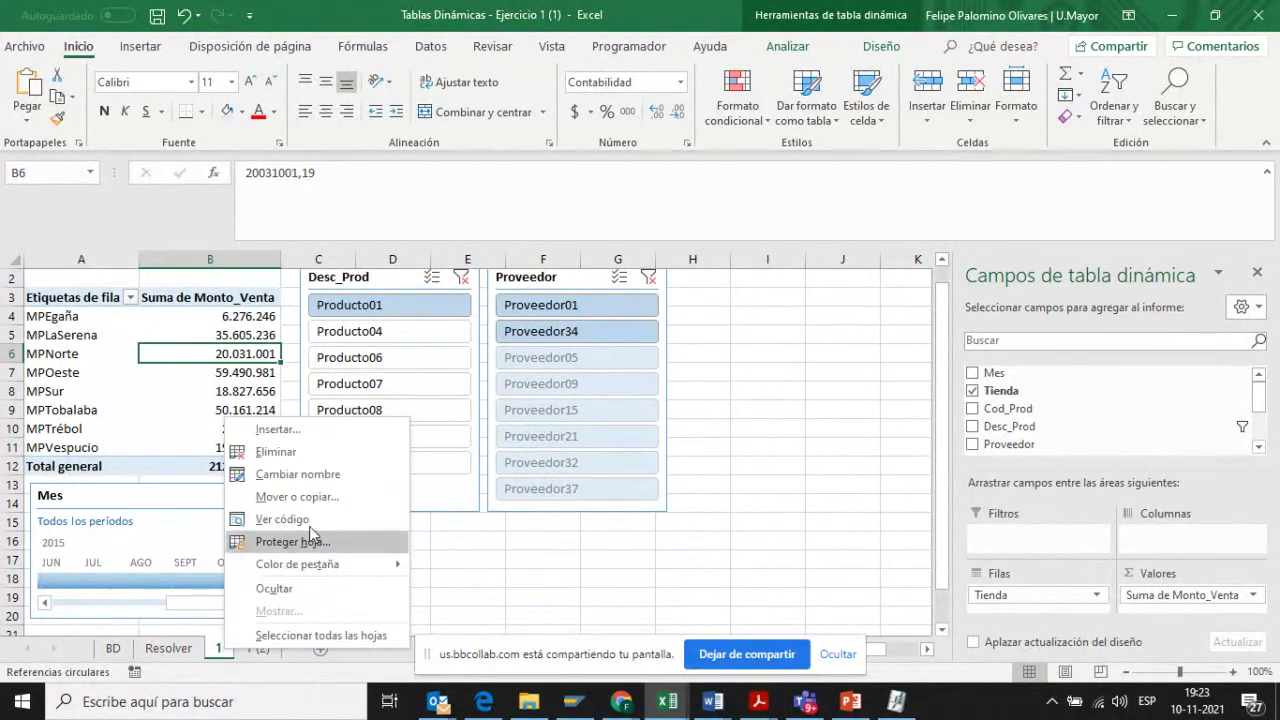
pyautogui.click(318, 495)
pyautogui.click(230, 515)
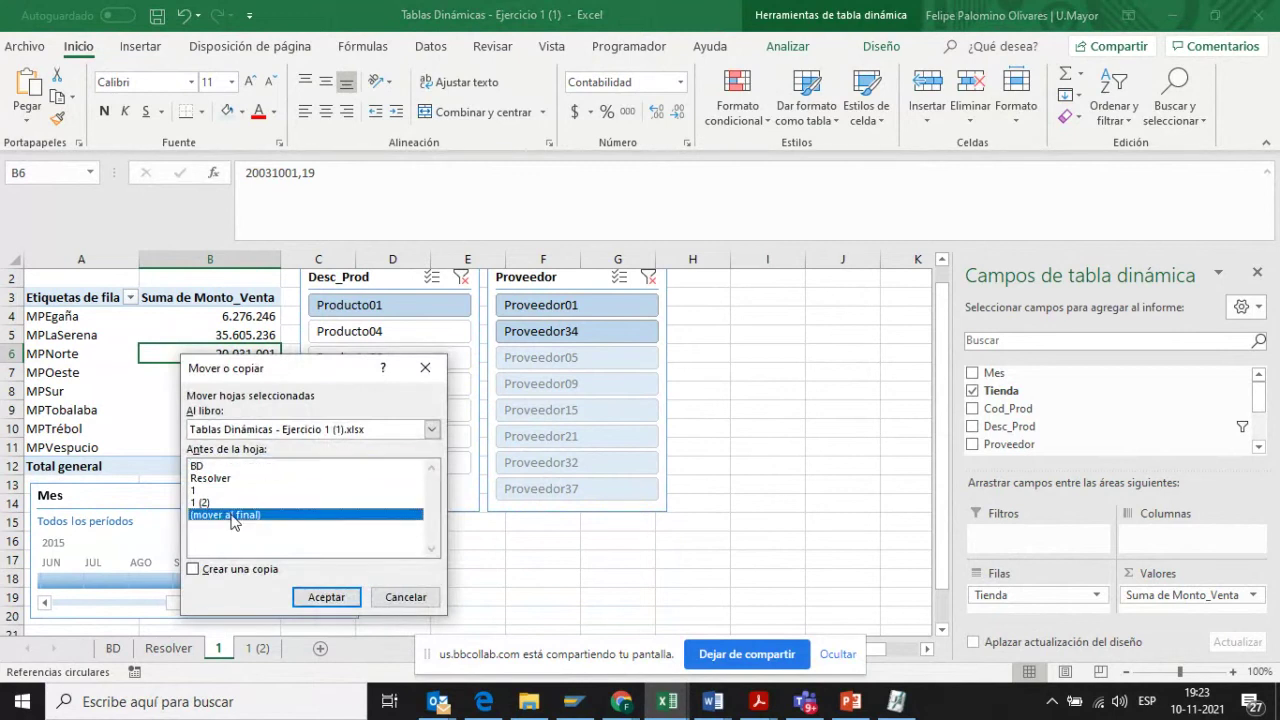
pyautogui.click(222, 569)
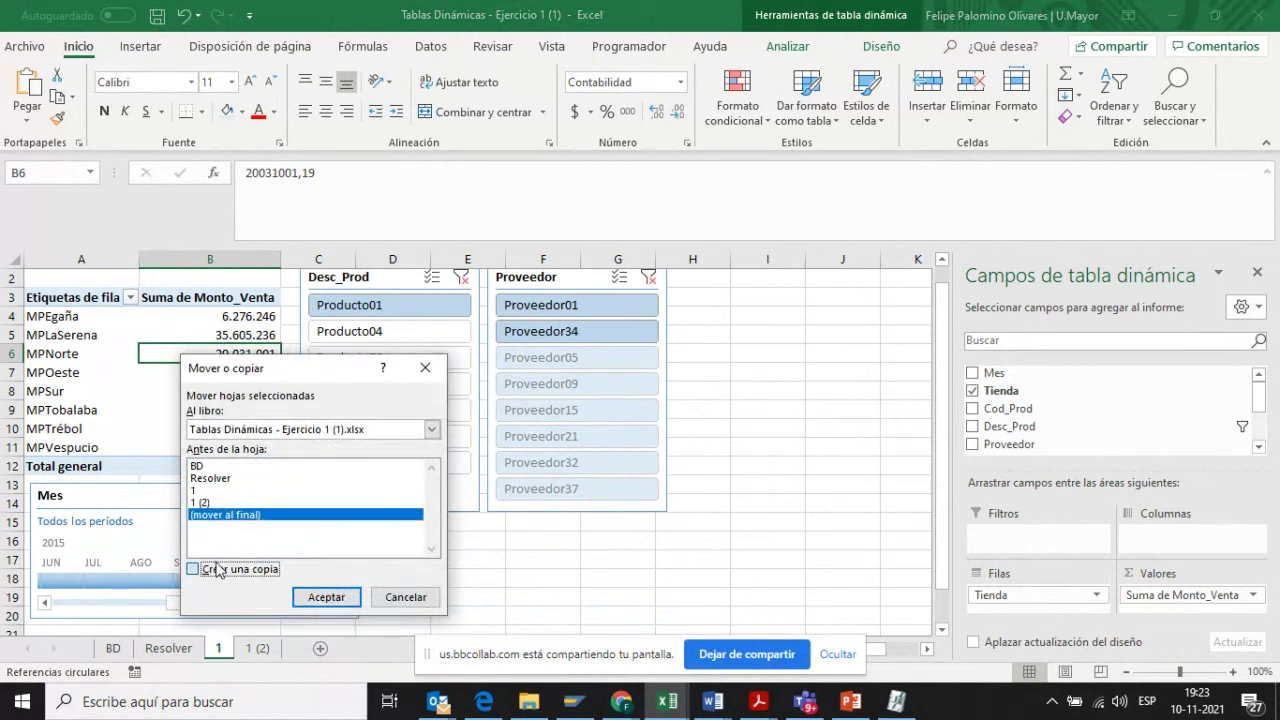
pyautogui.click(326, 597)
# - Rename the copied sheet 1 (3) as 2
pyautogui.rightClick(316, 650)
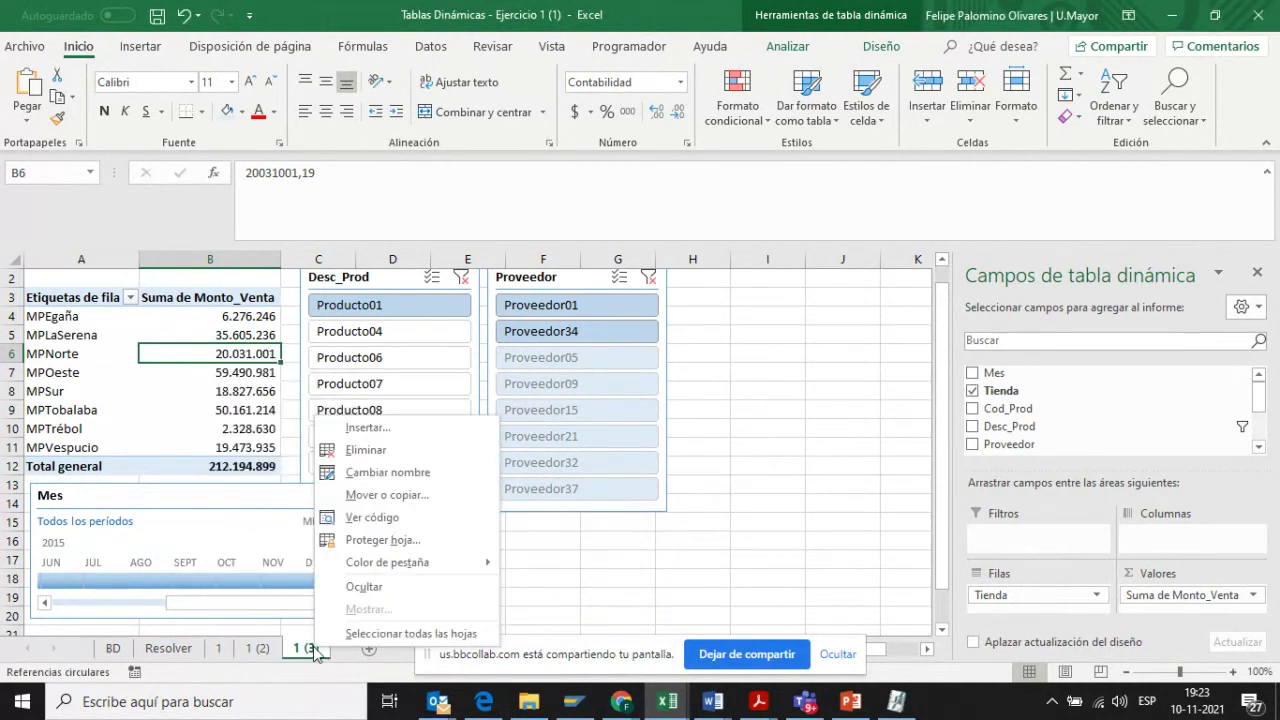
pyautogui.click(397, 472)
pyautogui.write('2')
pyautogui.press('Return')
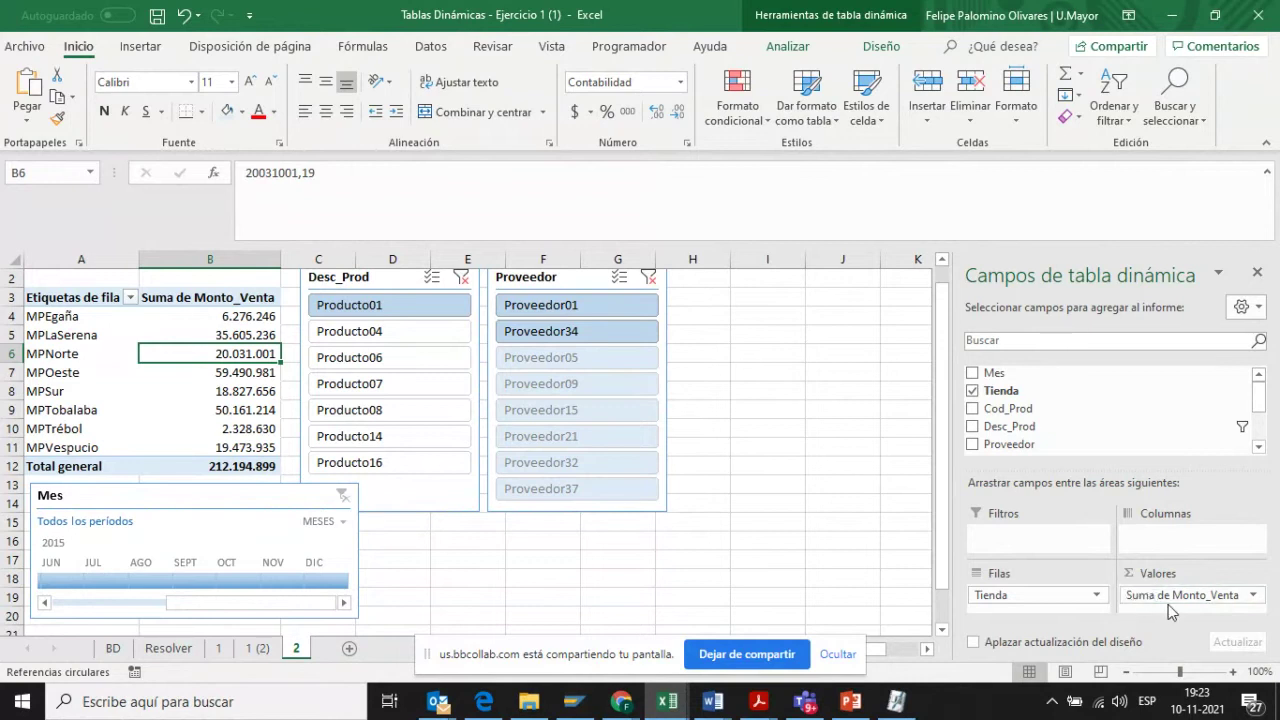
# - Open the value field settings for Suma de Monto_Venta and examine the available summary functions, from Suma through Varp
pyautogui.click(1253, 596)
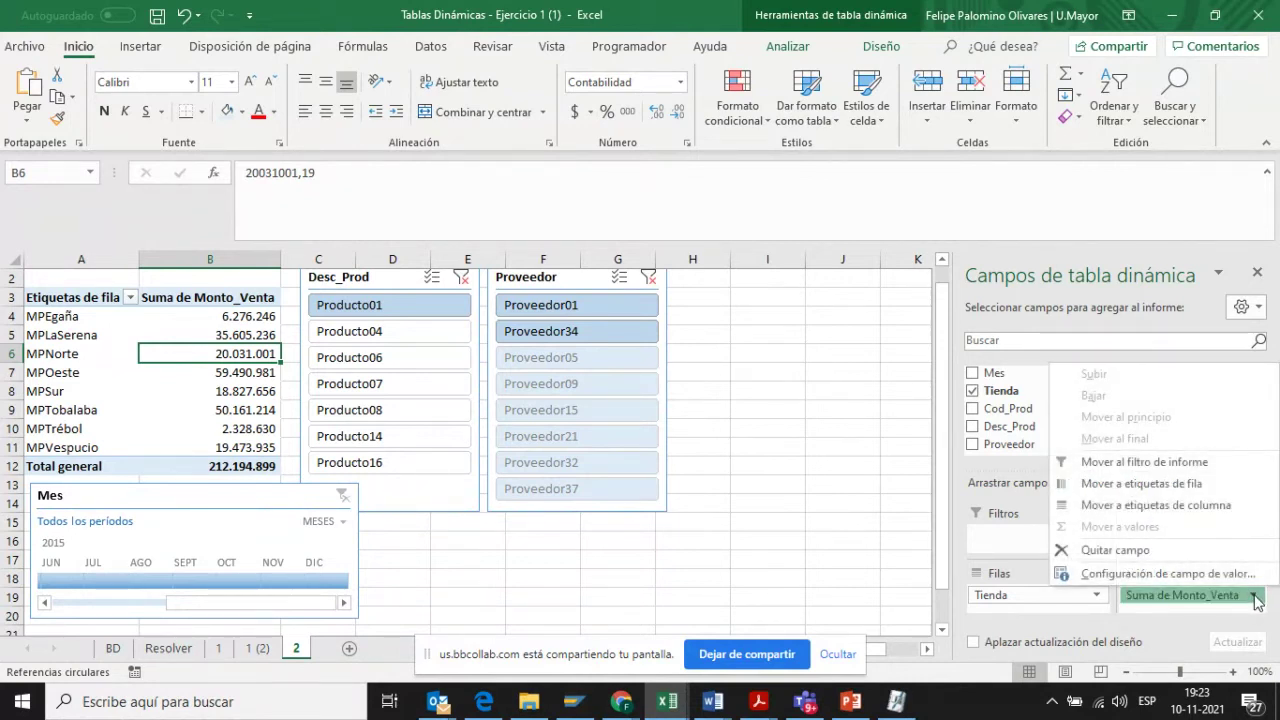
pyautogui.click(1178, 583)
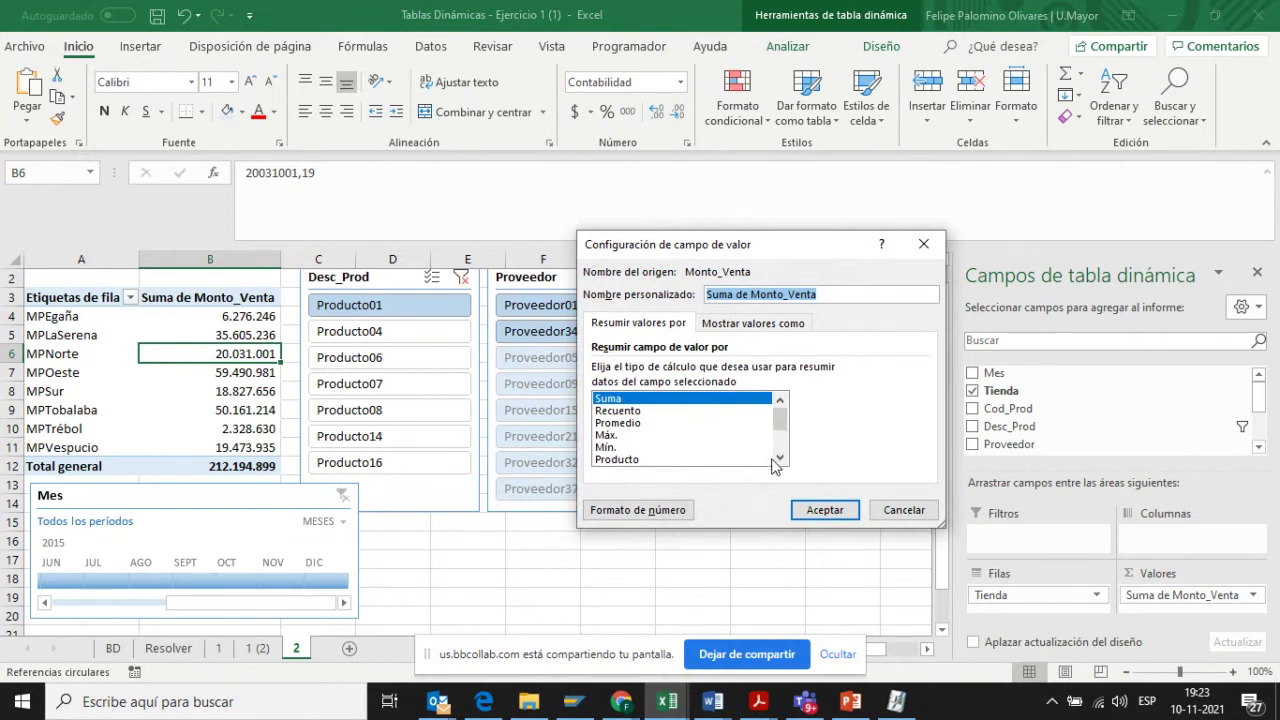
pyautogui.click(669, 424)
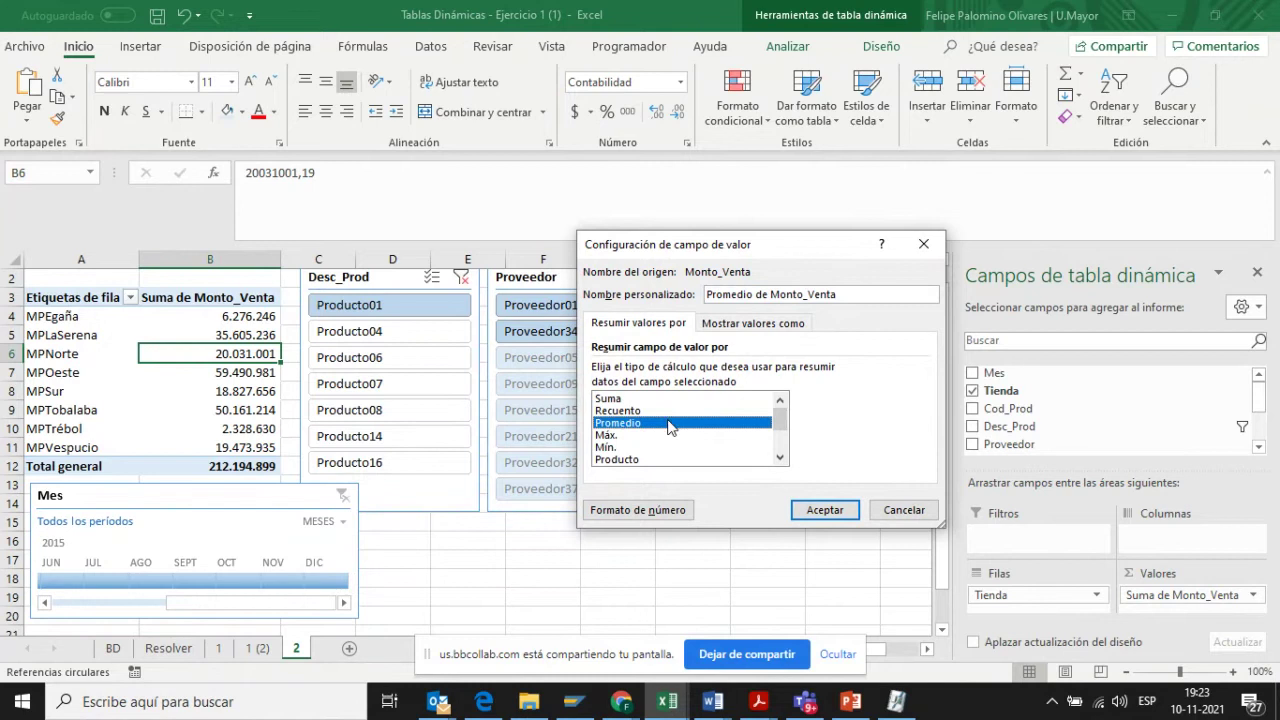
pyautogui.click(640, 436)
pyautogui.click(636, 459)
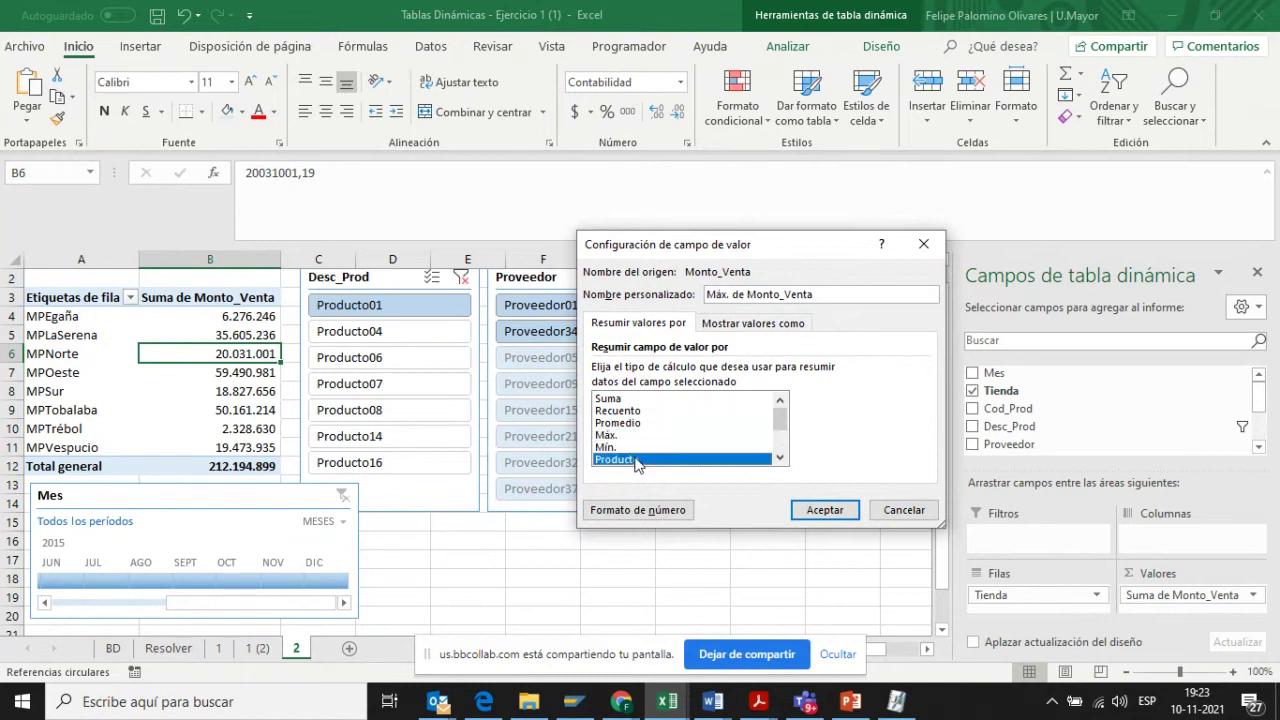
pyautogui.click(783, 450)
pyautogui.click(678, 460)
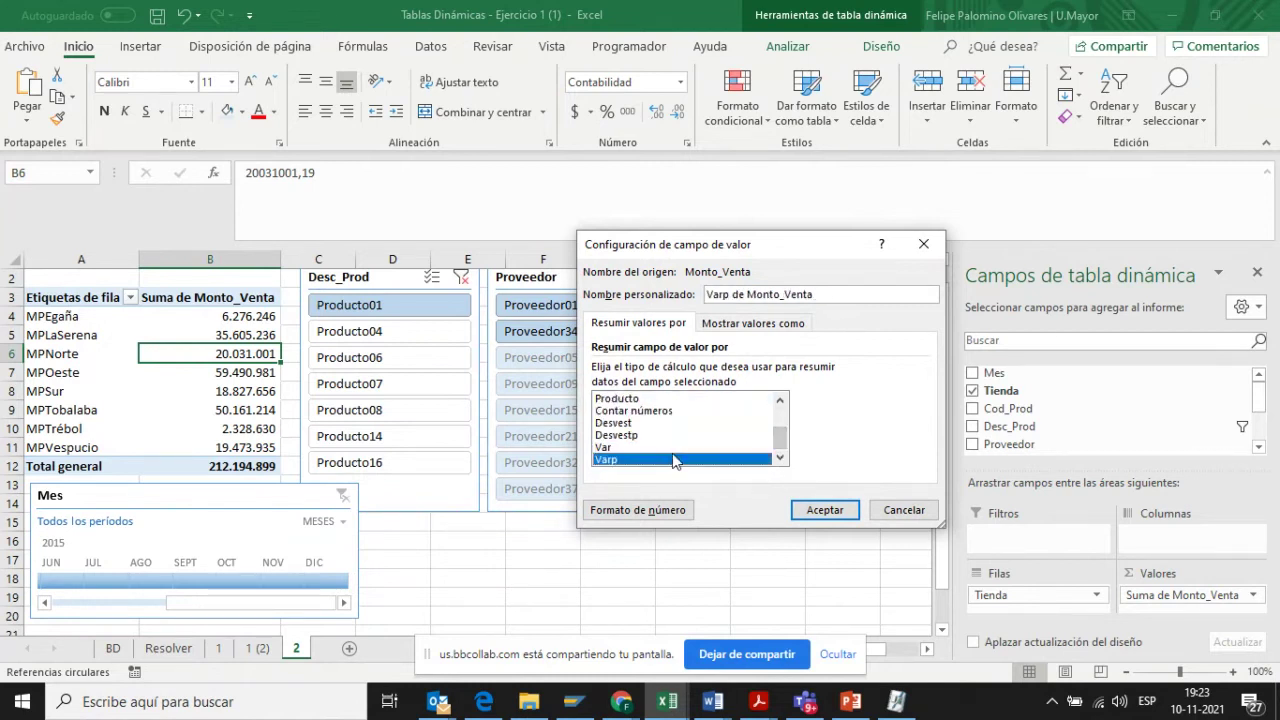
pyautogui.click(654, 424)
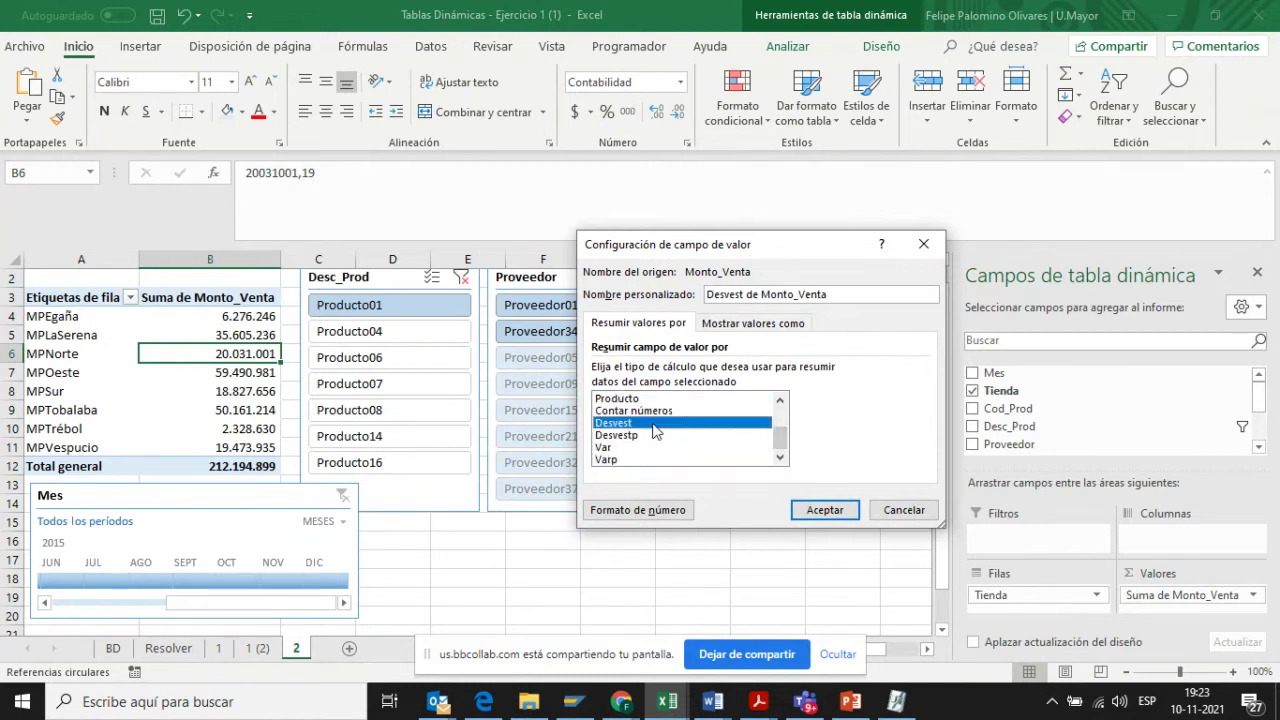
pyautogui.click(781, 399)
pyautogui.click(781, 399)
pyautogui.click(781, 399)
pyautogui.click(781, 399)
pyautogui.click(781, 399)
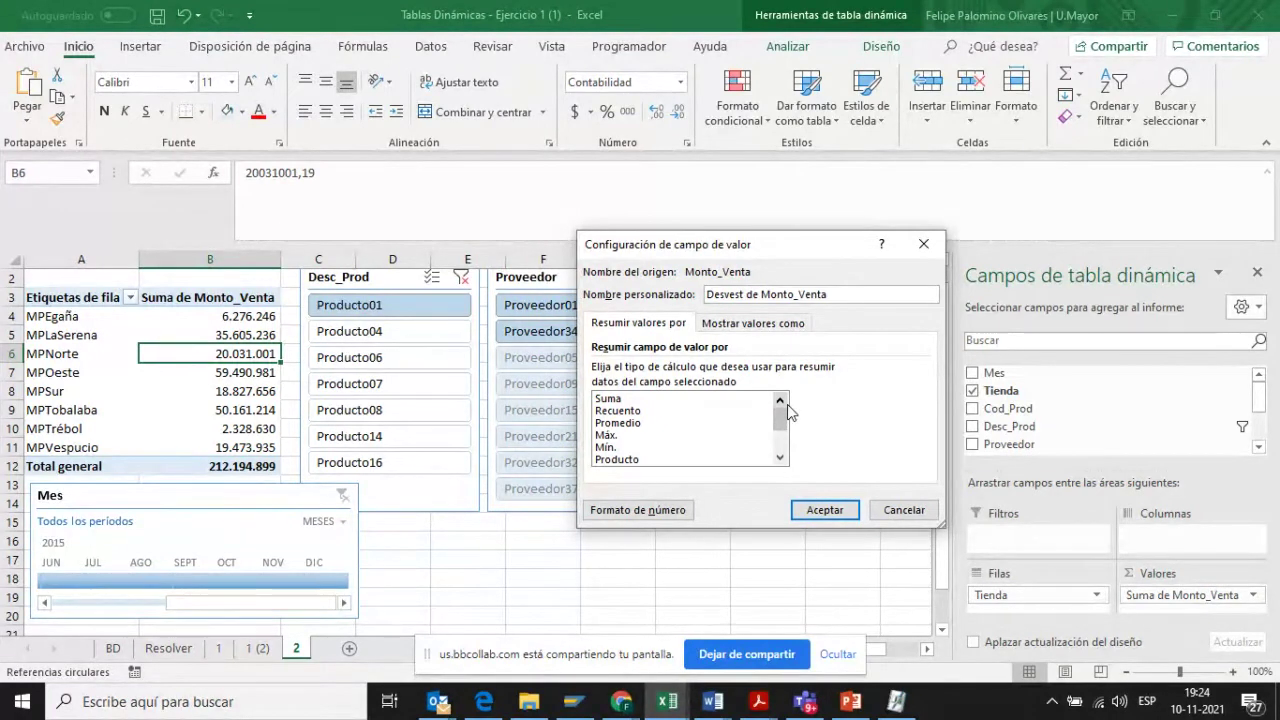
# - Summarize Monto_Venta by Mín. on sheet 2 and check it against the question list on the Resolver sheet
pyautogui.click(633, 448)
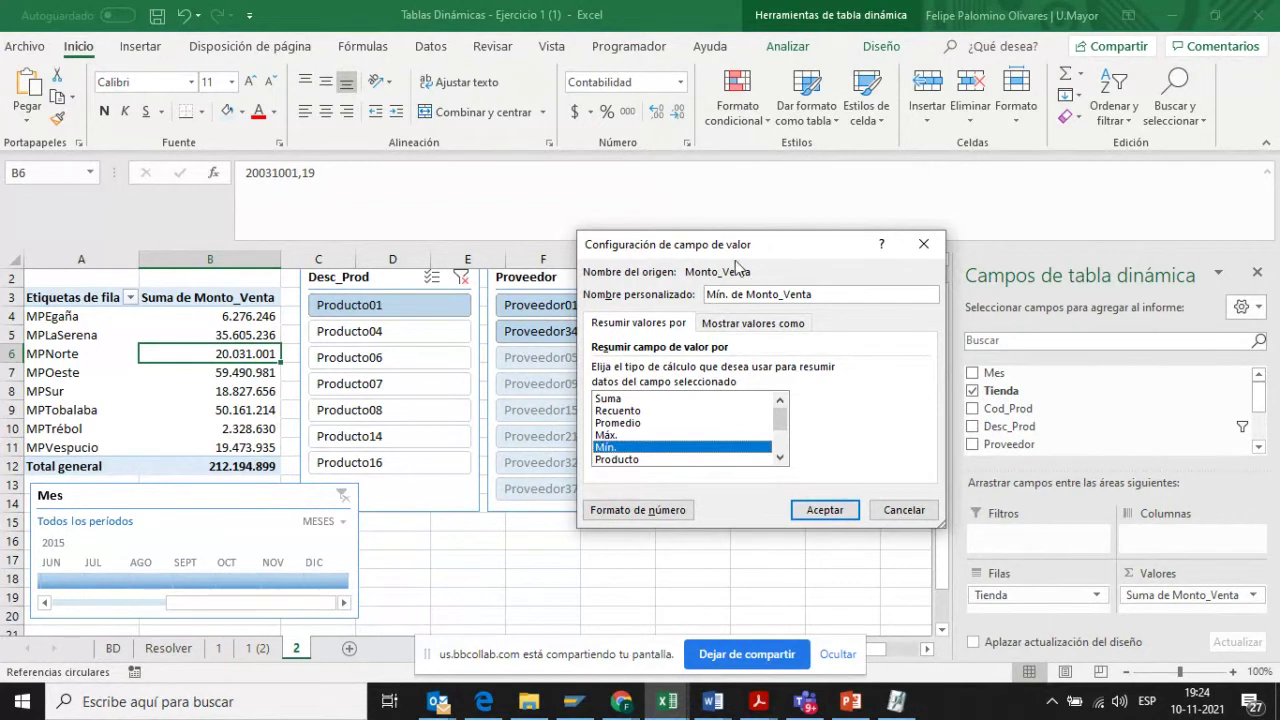
pyautogui.click(822, 509)
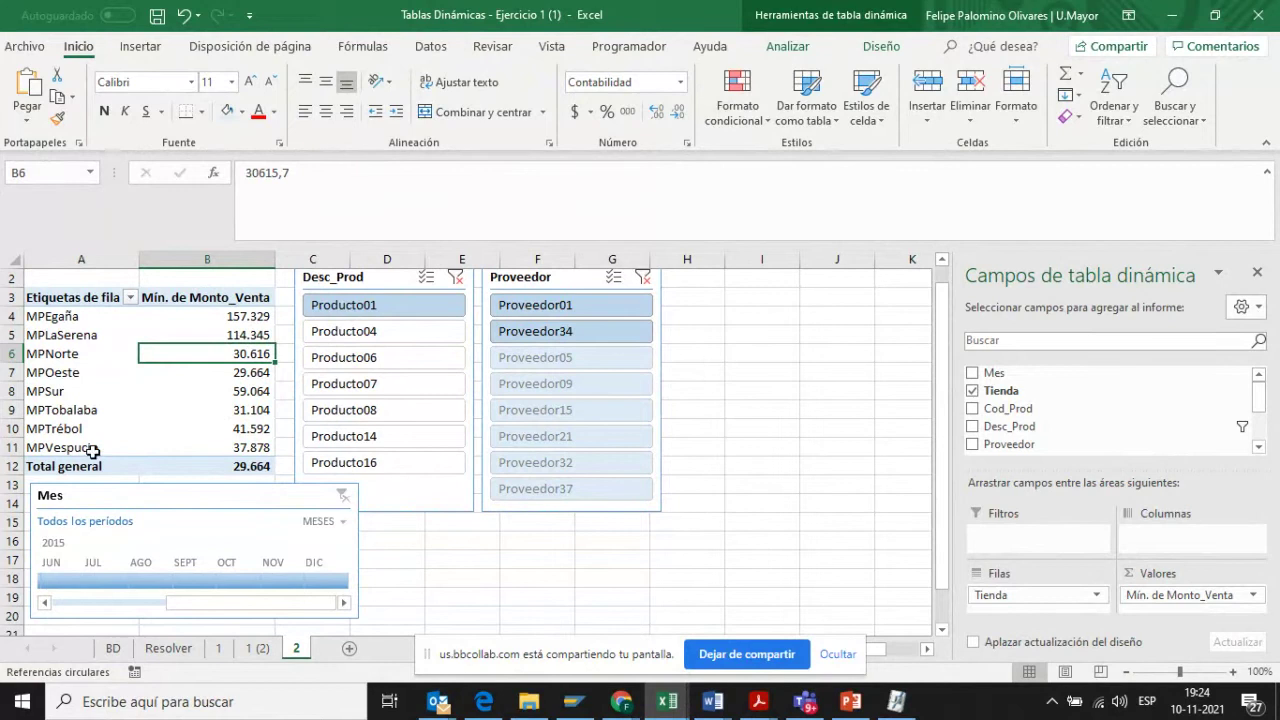
pyautogui.click(170, 649)
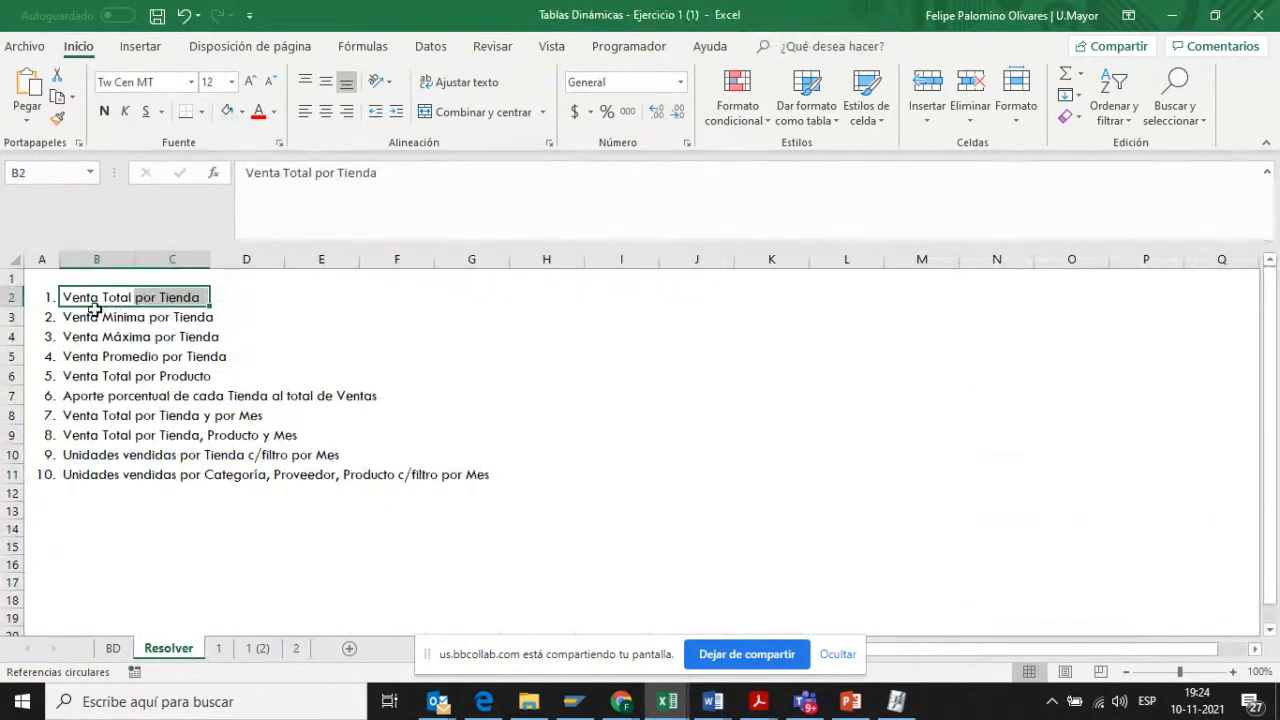
pyautogui.click(292, 648)
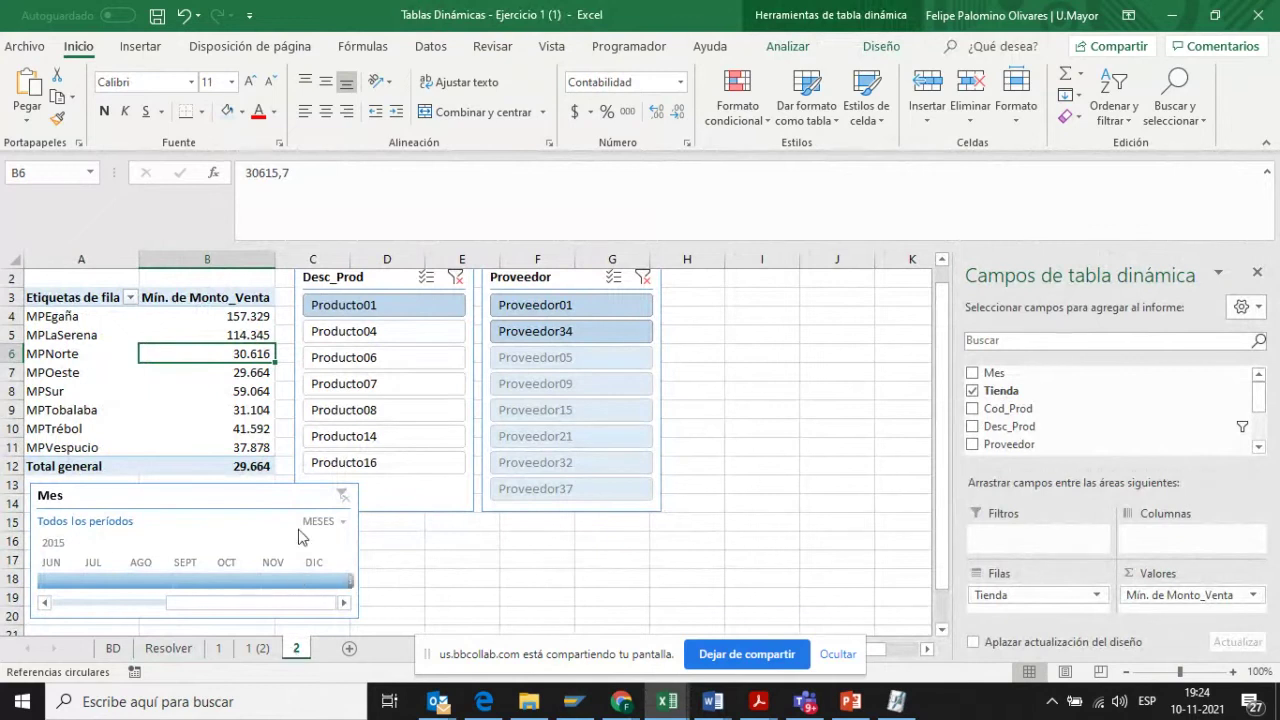
# - Delete the Mes timeline and the Desc_Prod and Proveedor slicers from sheet 2
pyautogui.click(290, 495)
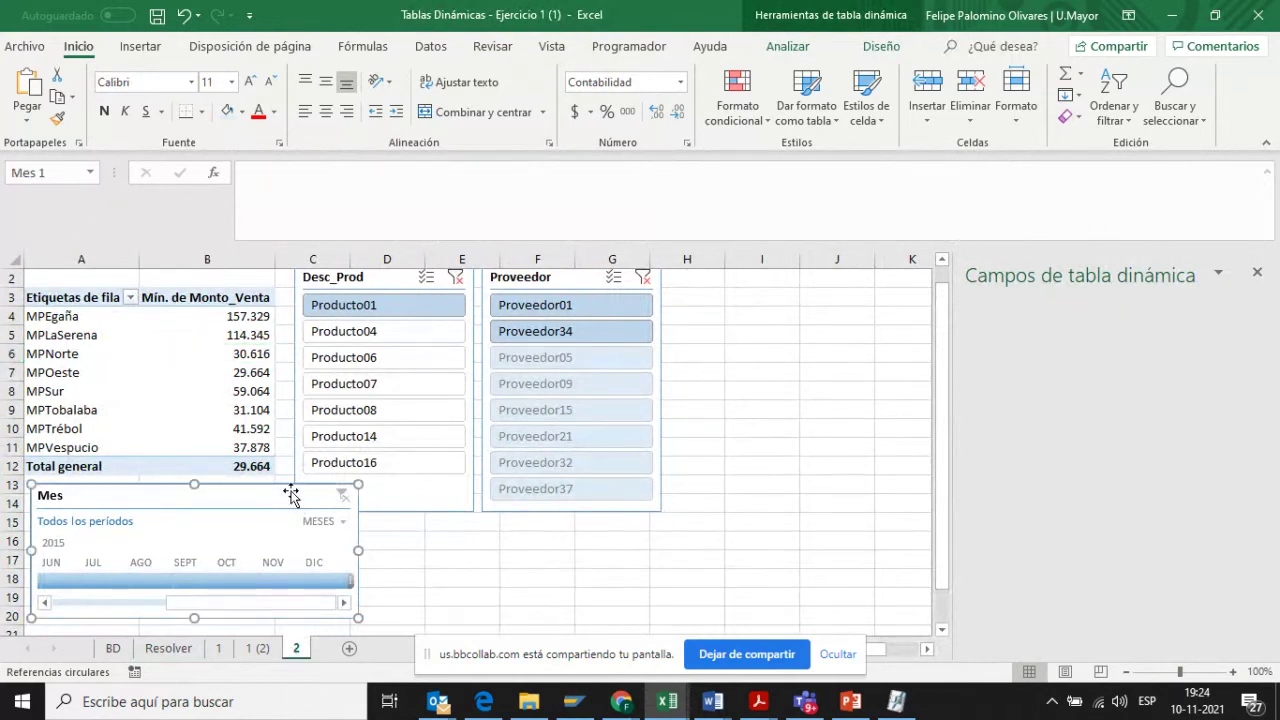
pyautogui.press('Delete')
pyautogui.click(365, 507)
pyautogui.press('Delete')
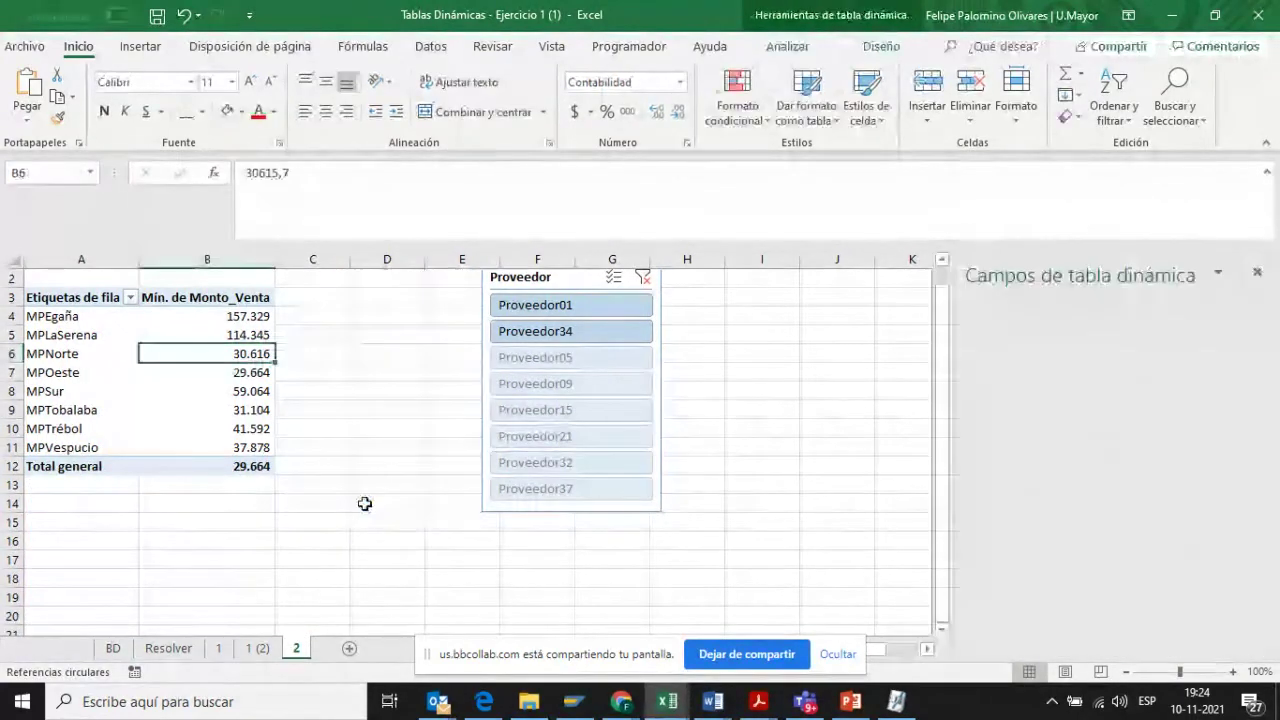
pyautogui.click(522, 509)
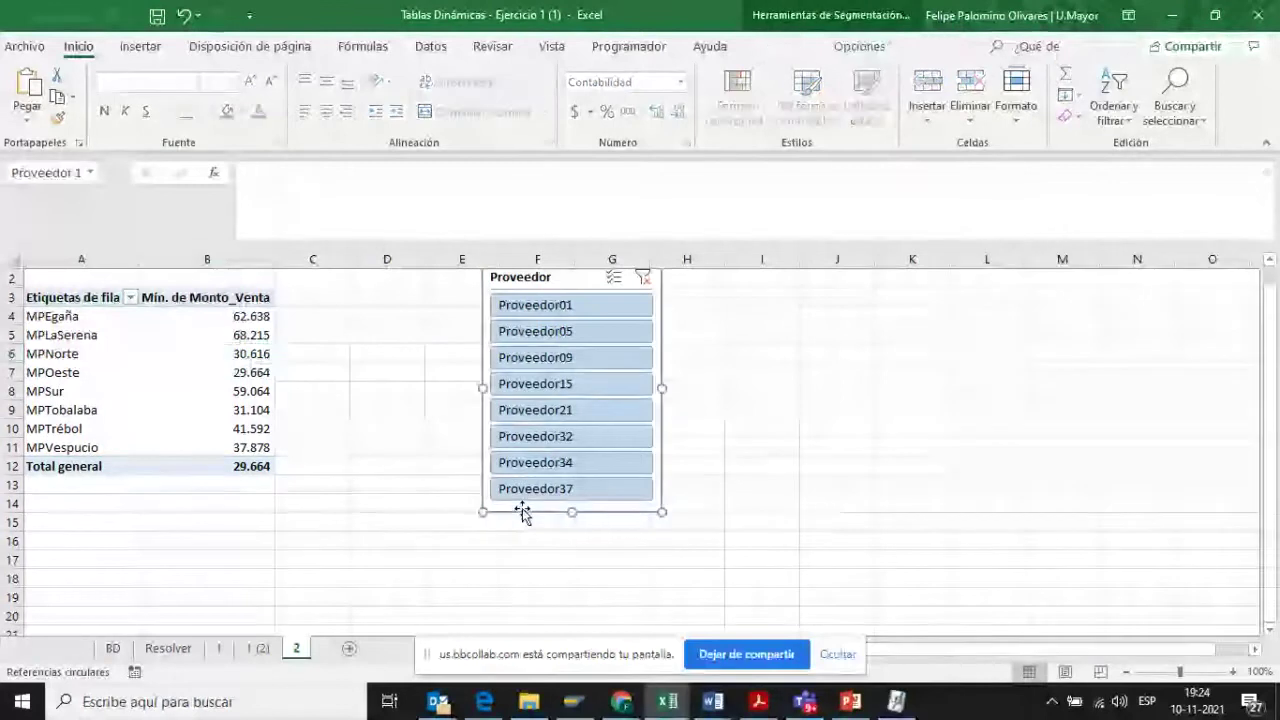
pyautogui.press('Delete')
pyautogui.scroll(1, 142, 398)
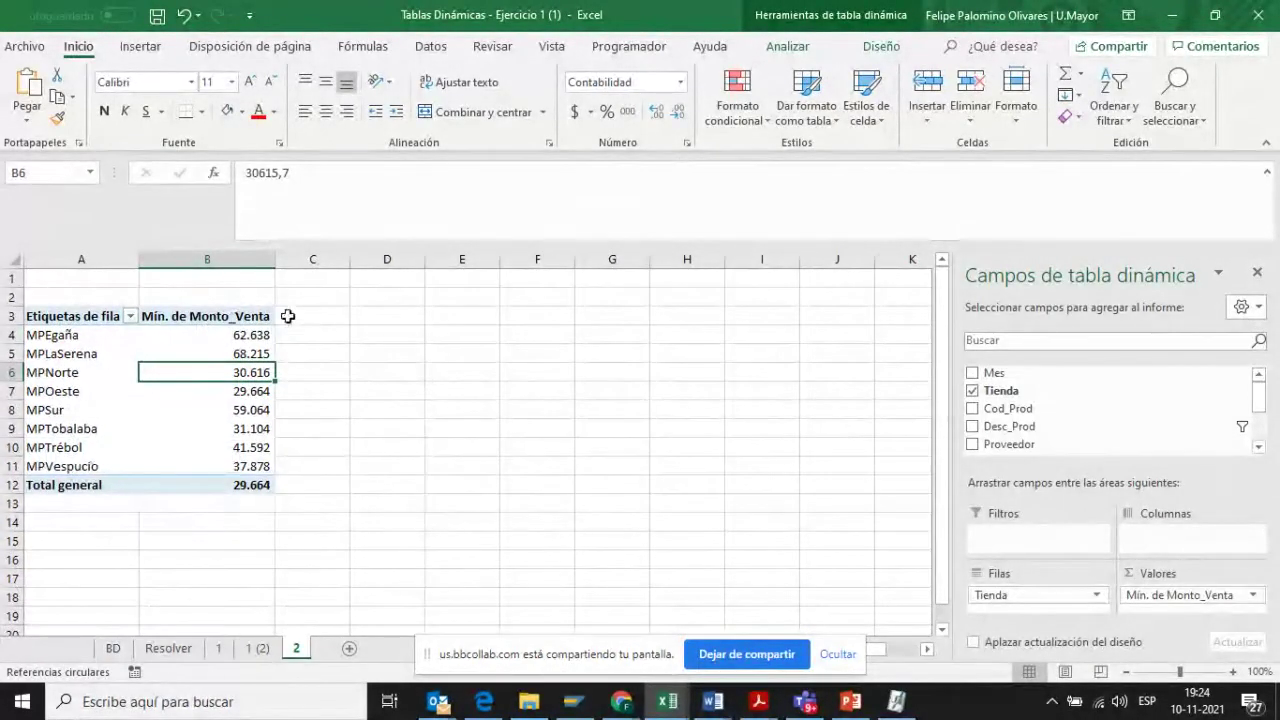
# - Check the next question on the Resolver sheet, then duplicate sheet 2 and place the copy after it
pyautogui.click(169, 648)
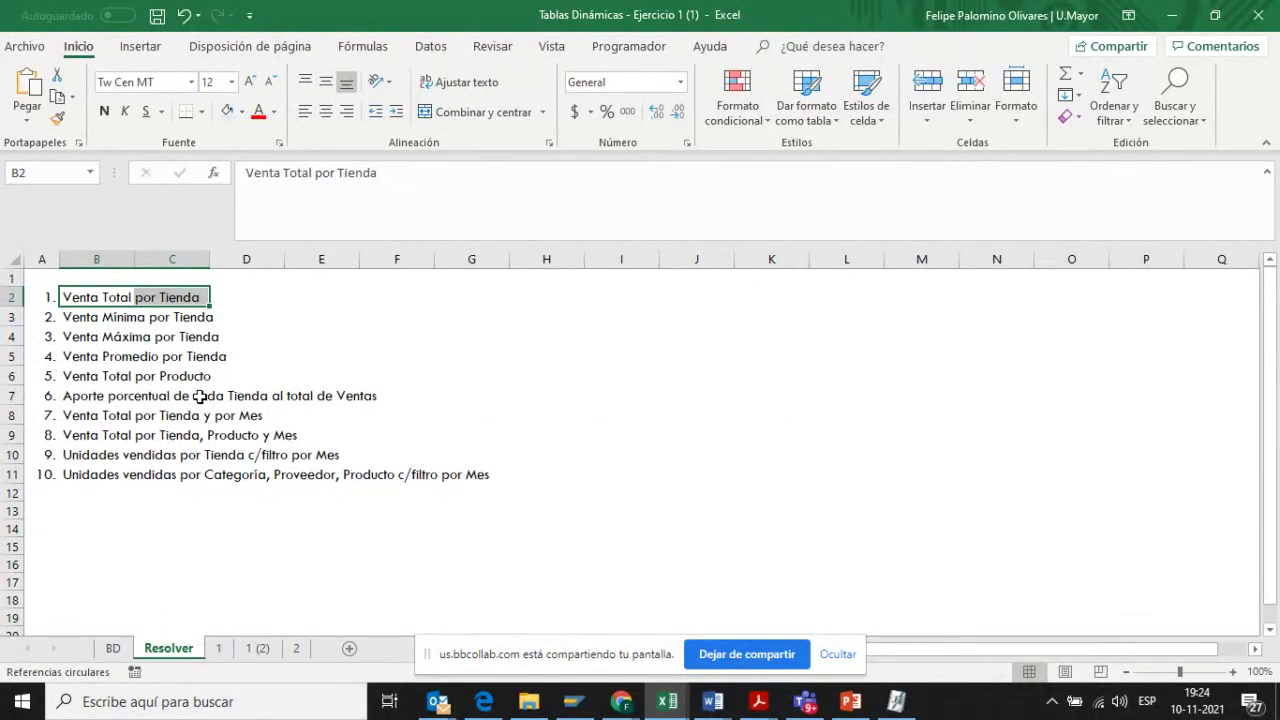
pyautogui.click(298, 657)
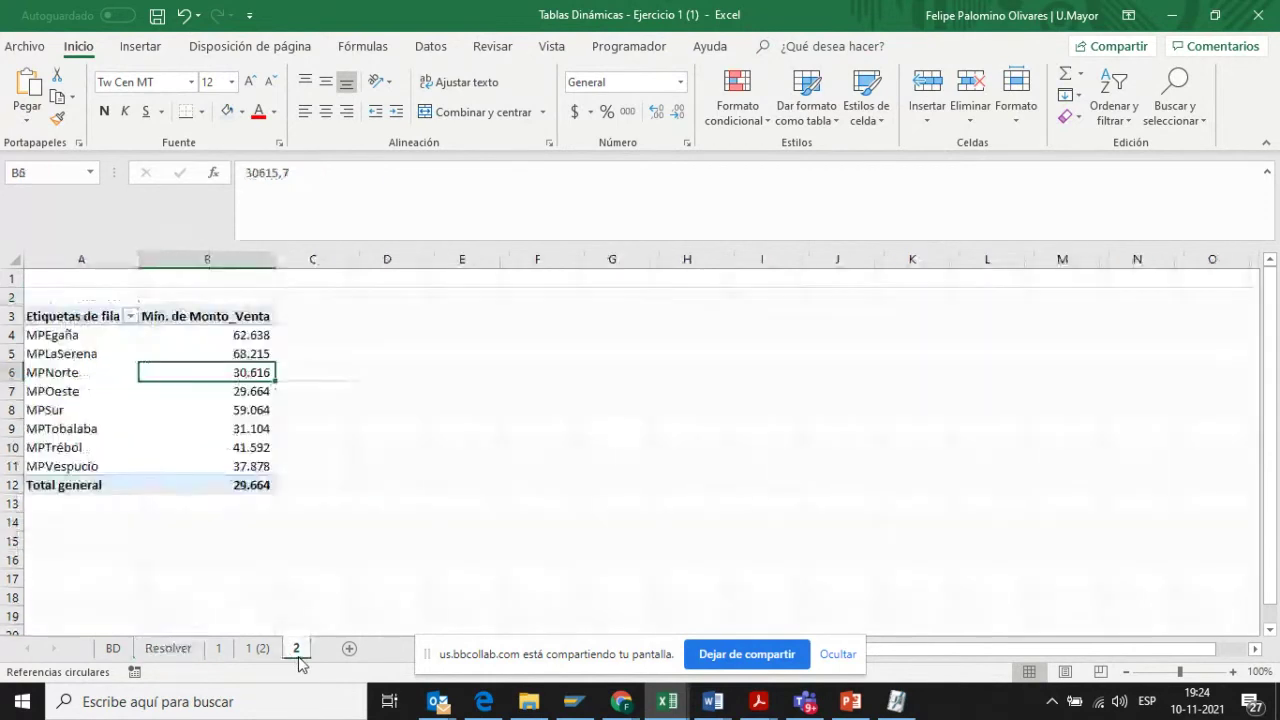
pyautogui.rightClick(299, 656)
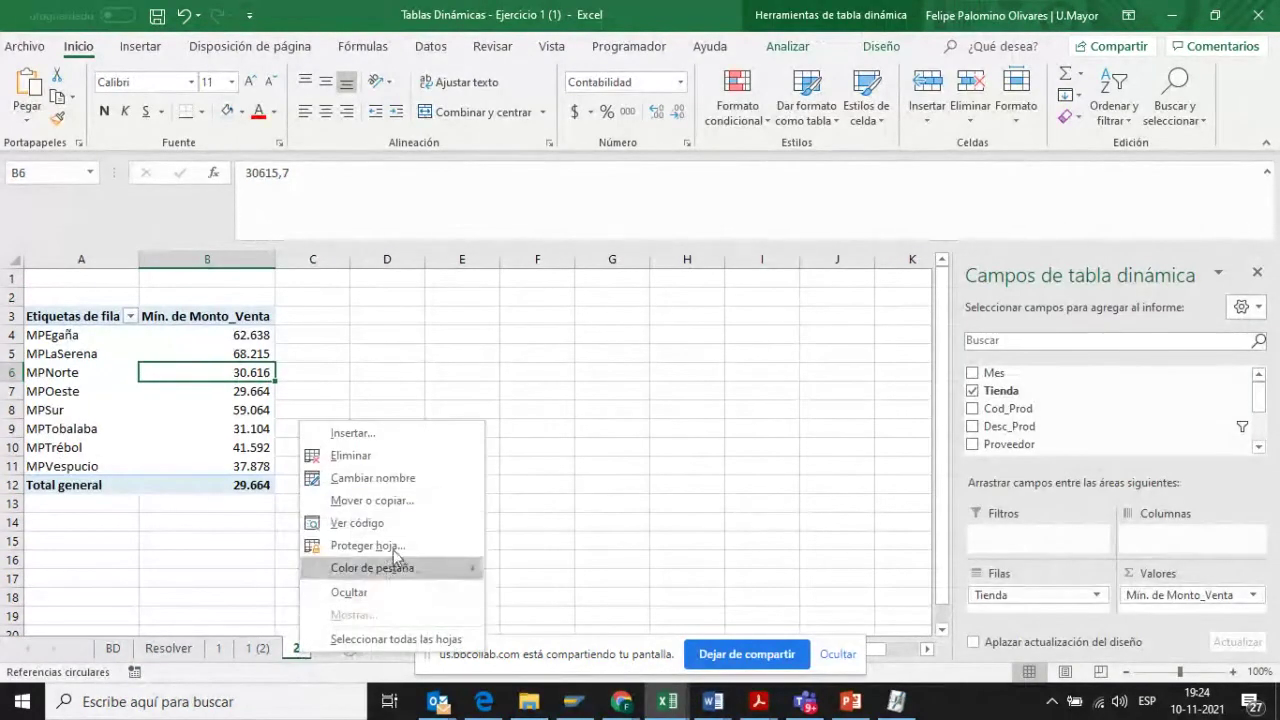
pyautogui.click(403, 497)
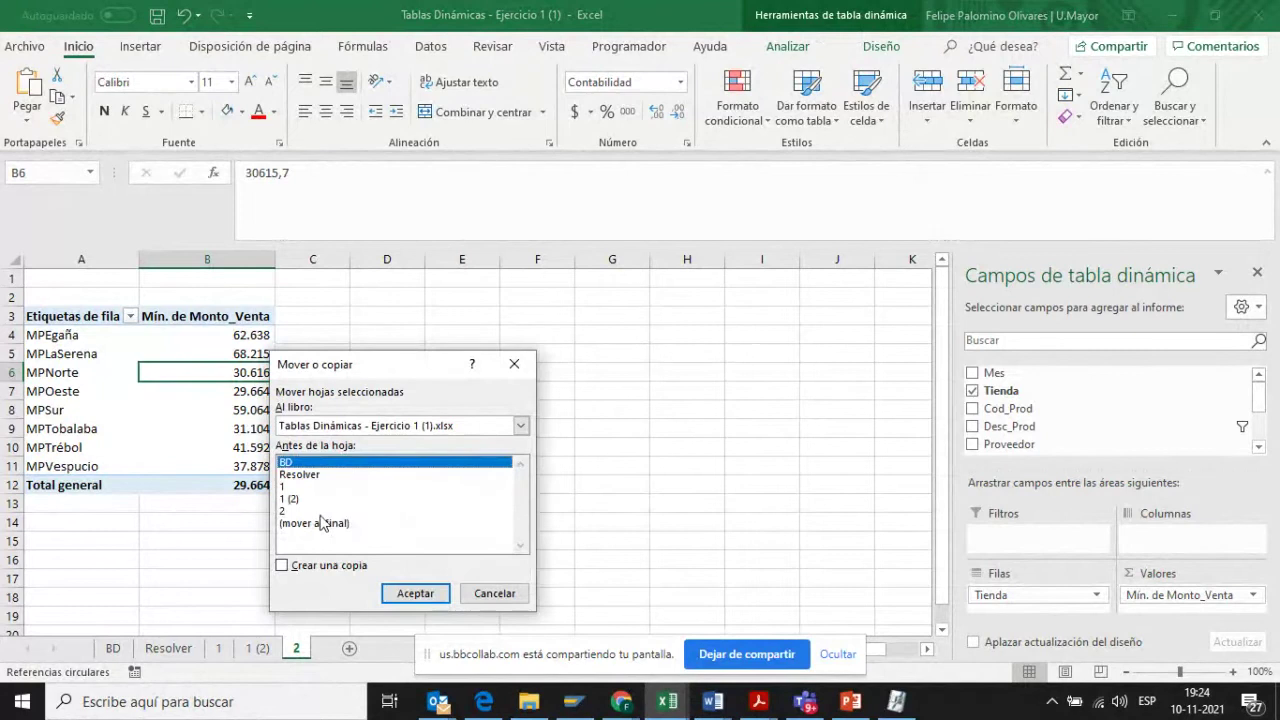
pyautogui.click(300, 511)
pyautogui.click(305, 565)
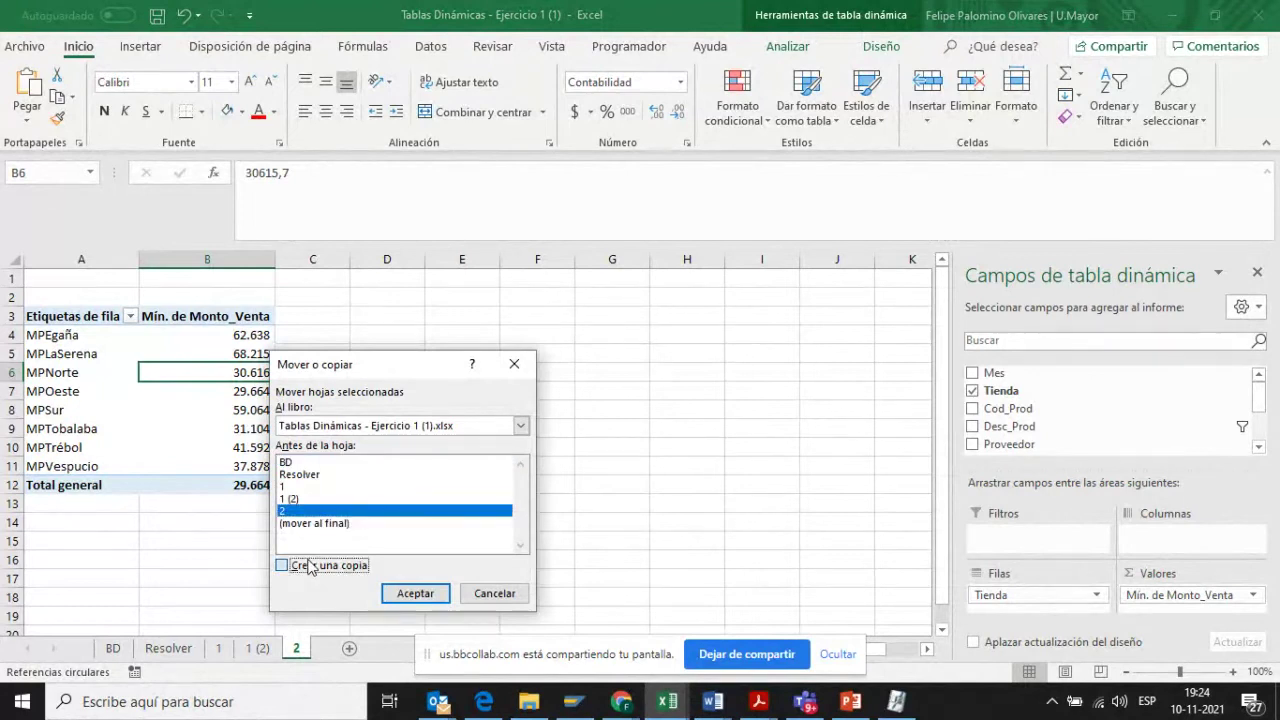
pyautogui.click(412, 593)
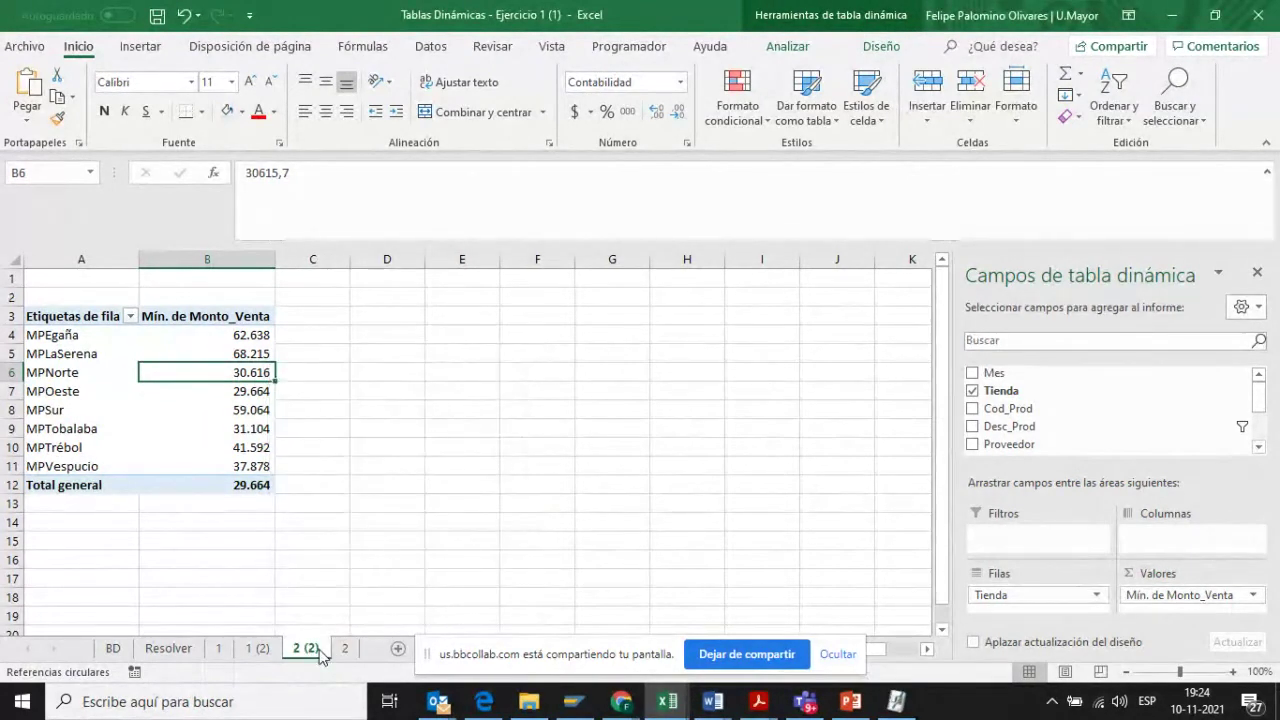
pyautogui.moveTo(320, 655); pyautogui.dragTo(373, 653)
# - Rename the copied sheet 2 (2) as 3
pyautogui.rightClick(342, 650)
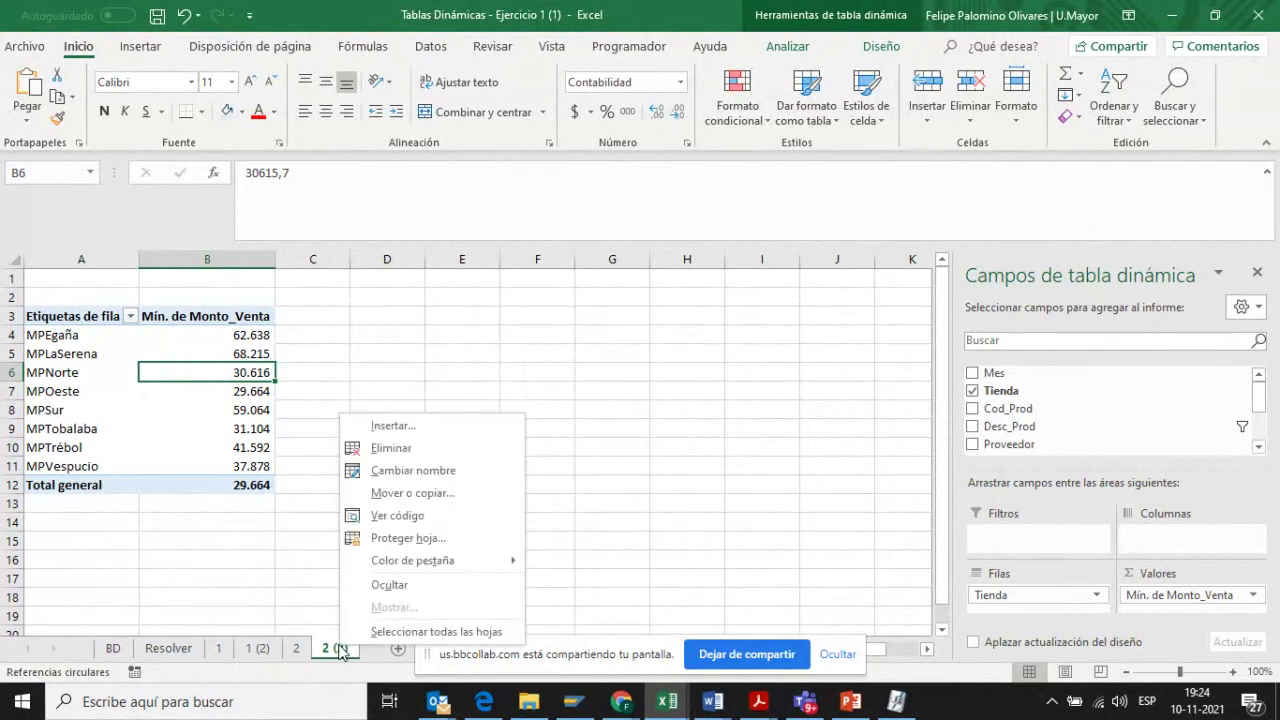
pyautogui.click(406, 476)
pyautogui.write('3')
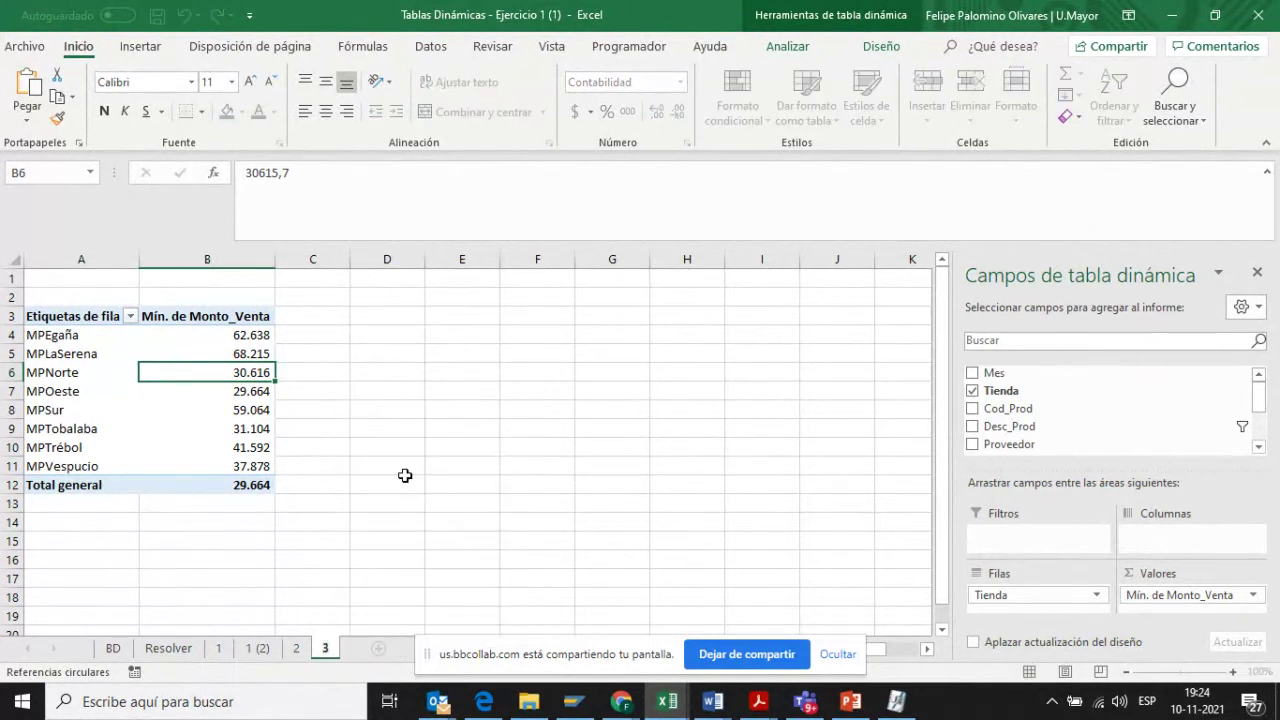
pyautogui.press('Return')
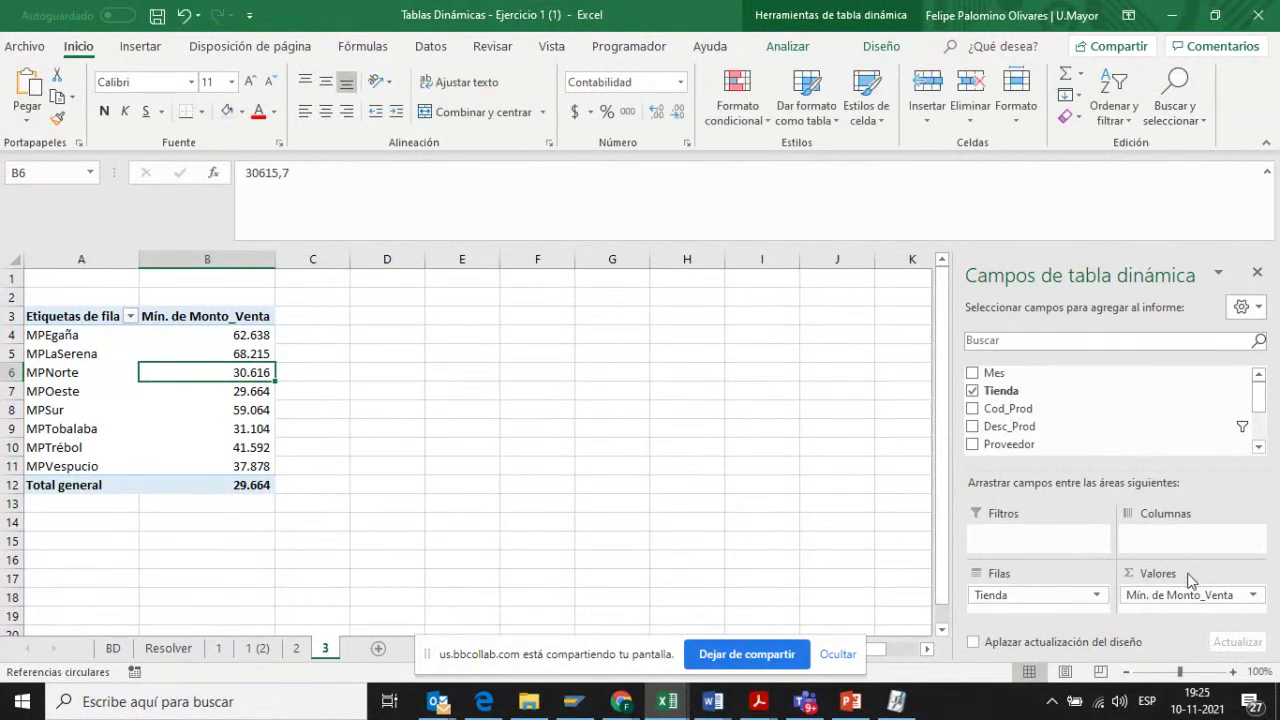
# - Summarize Monto_Venta by Máx. in the pivot table on sheet 3
pyautogui.click(1252, 596)
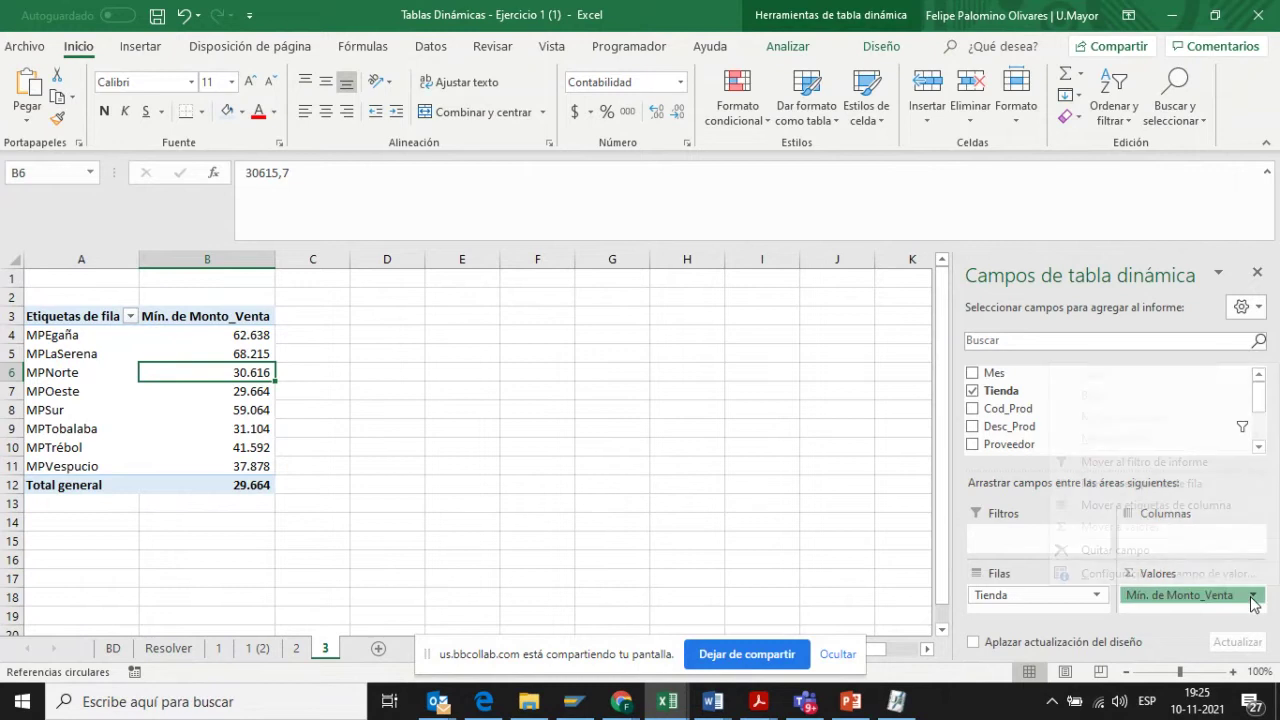
pyautogui.click(1165, 654)
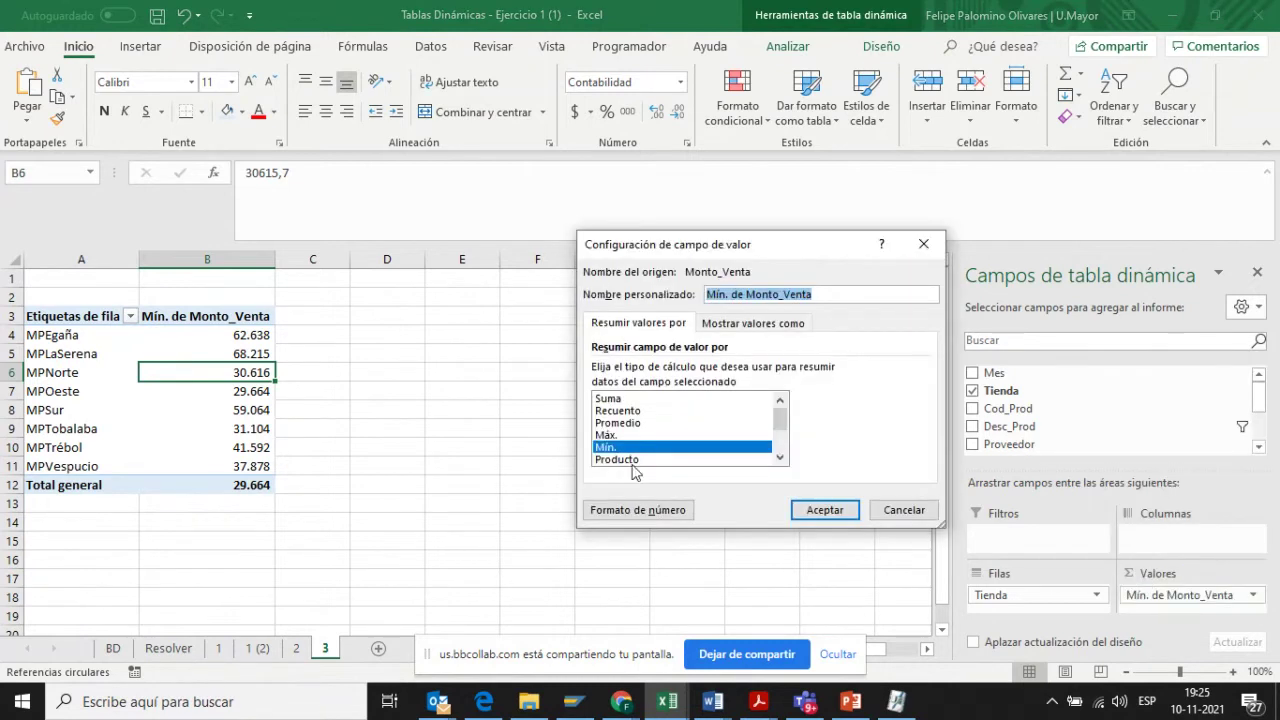
pyautogui.click(624, 435)
pyautogui.click(822, 511)
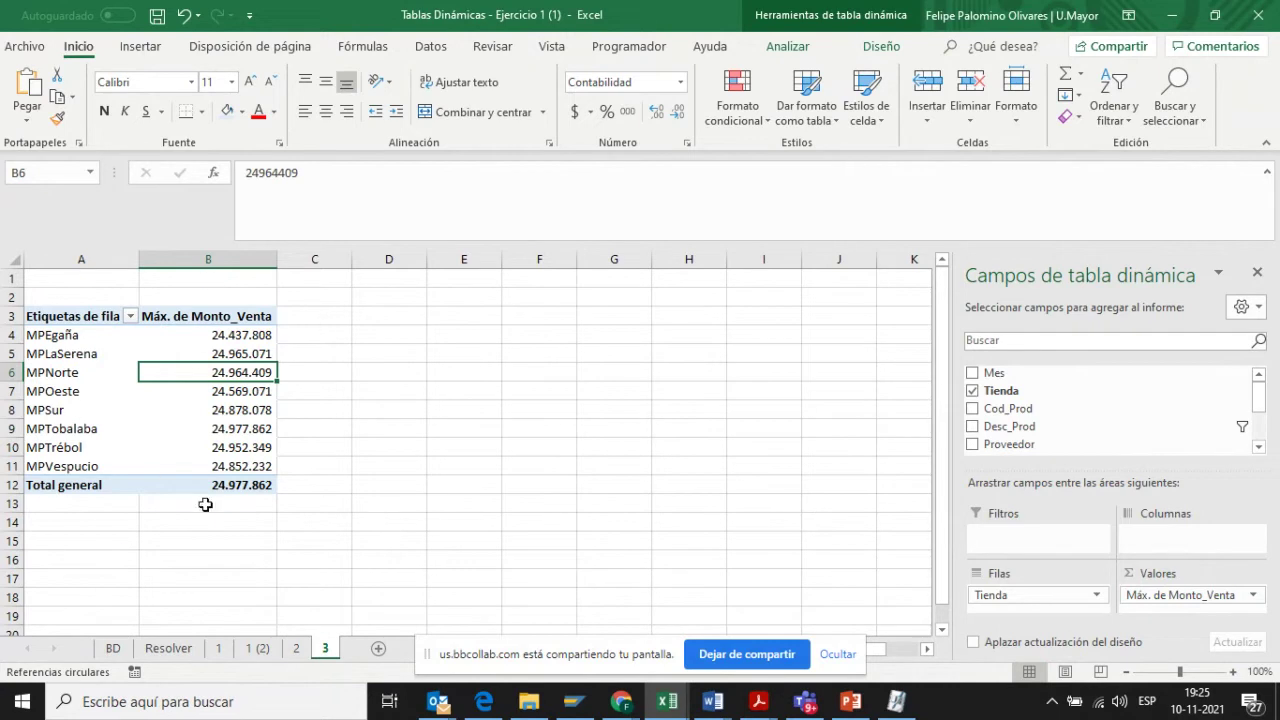
# - Duplicate sheet 3 at the end of the workbook and rename the copy as 4
pyautogui.rightClick(327, 650)
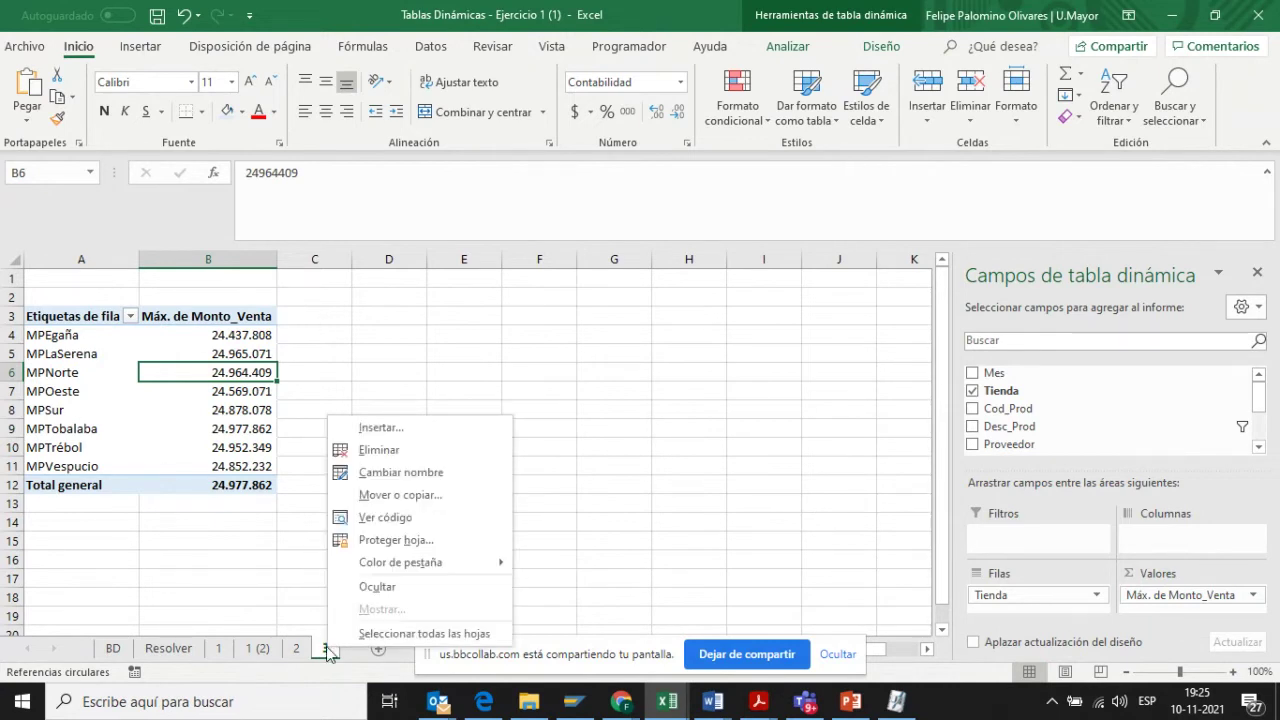
pyautogui.click(415, 495)
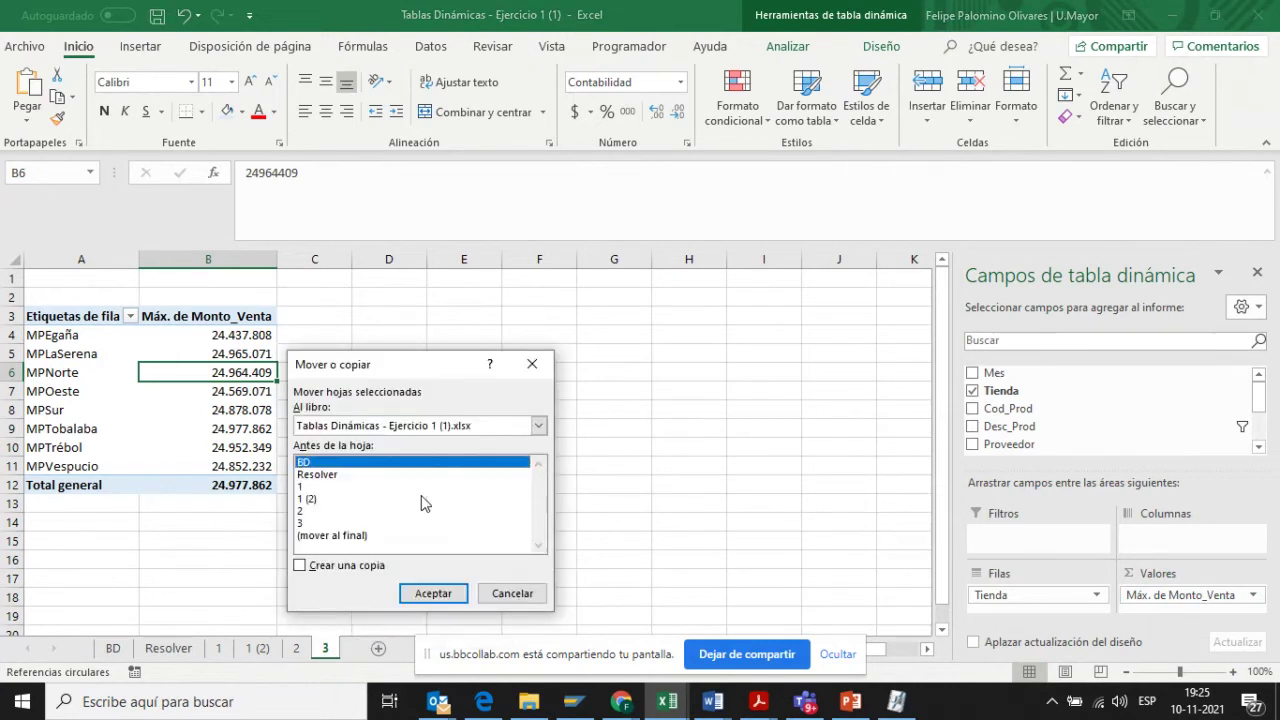
pyautogui.click(324, 569)
pyautogui.click(338, 536)
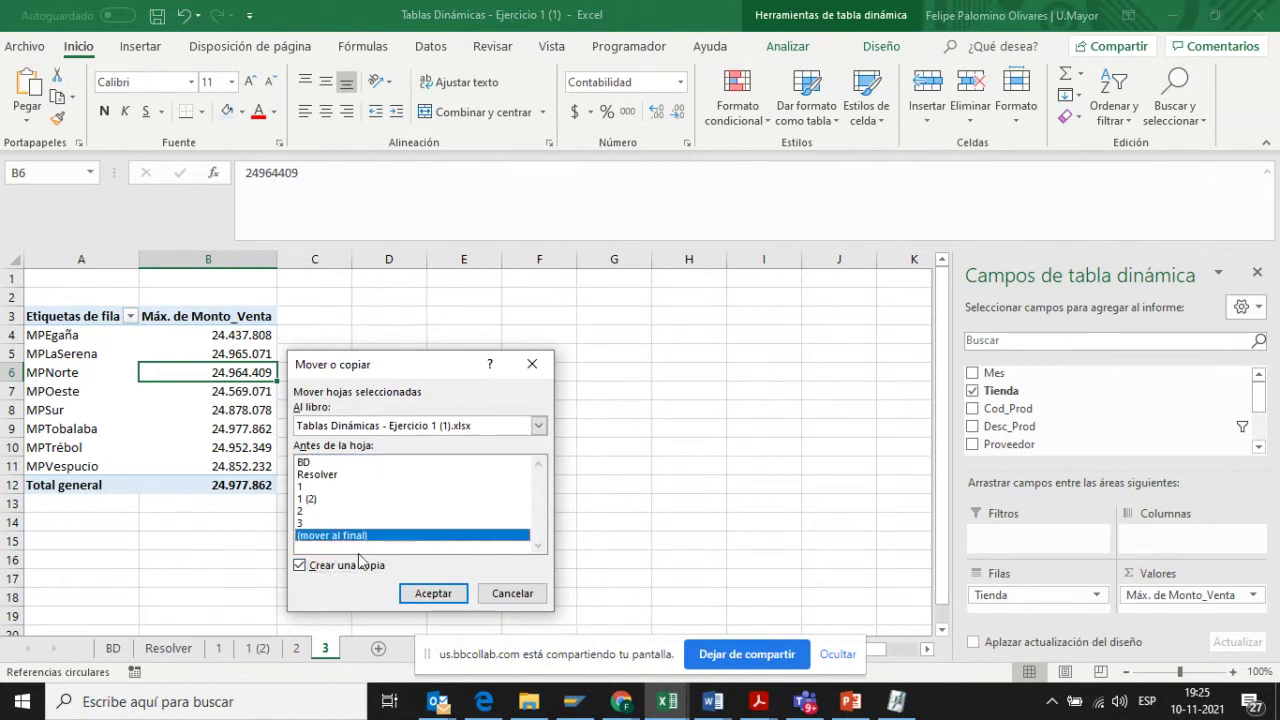
pyautogui.click(430, 595)
pyautogui.rightClick(379, 654)
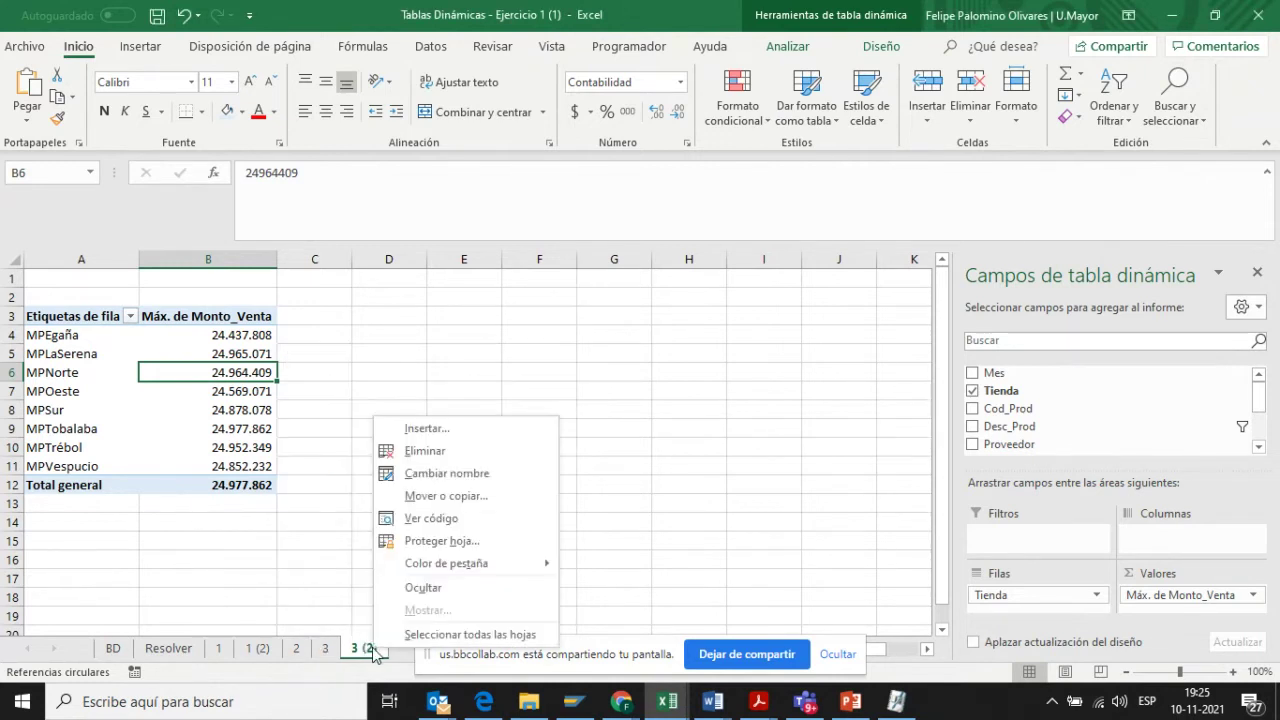
pyautogui.click(459, 471)
pyautogui.write('4')
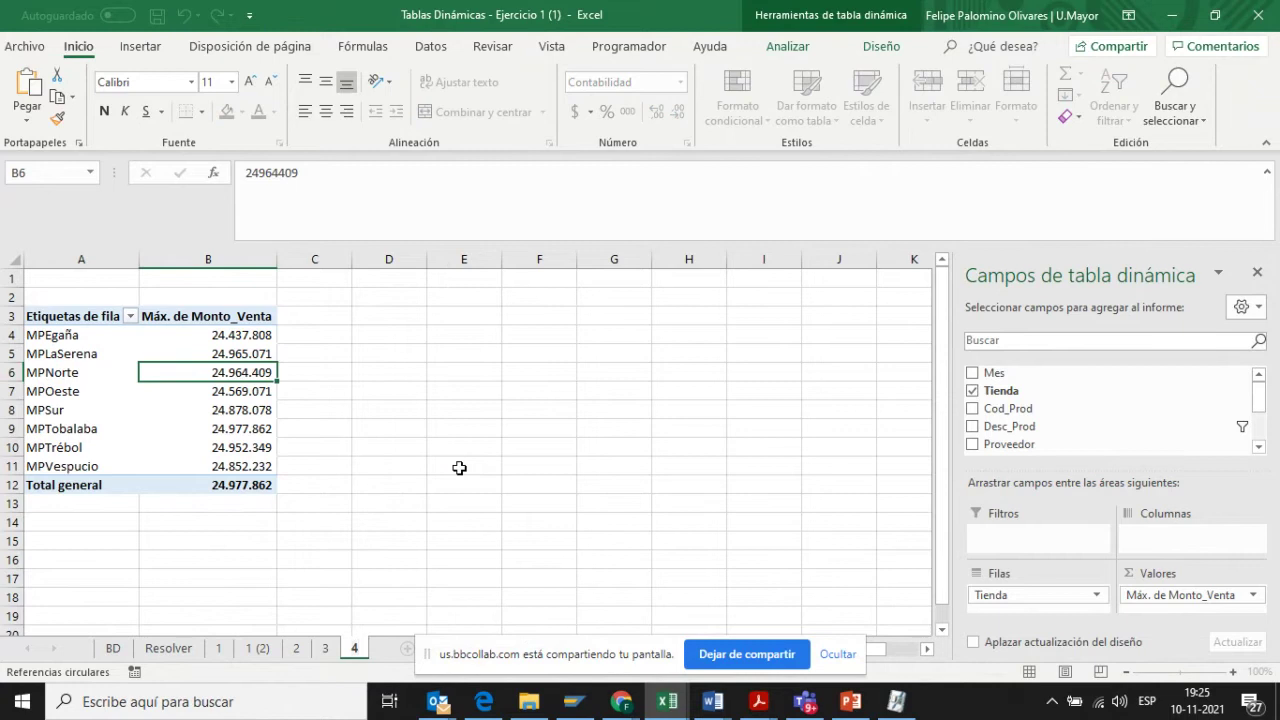
pyautogui.press('Return')
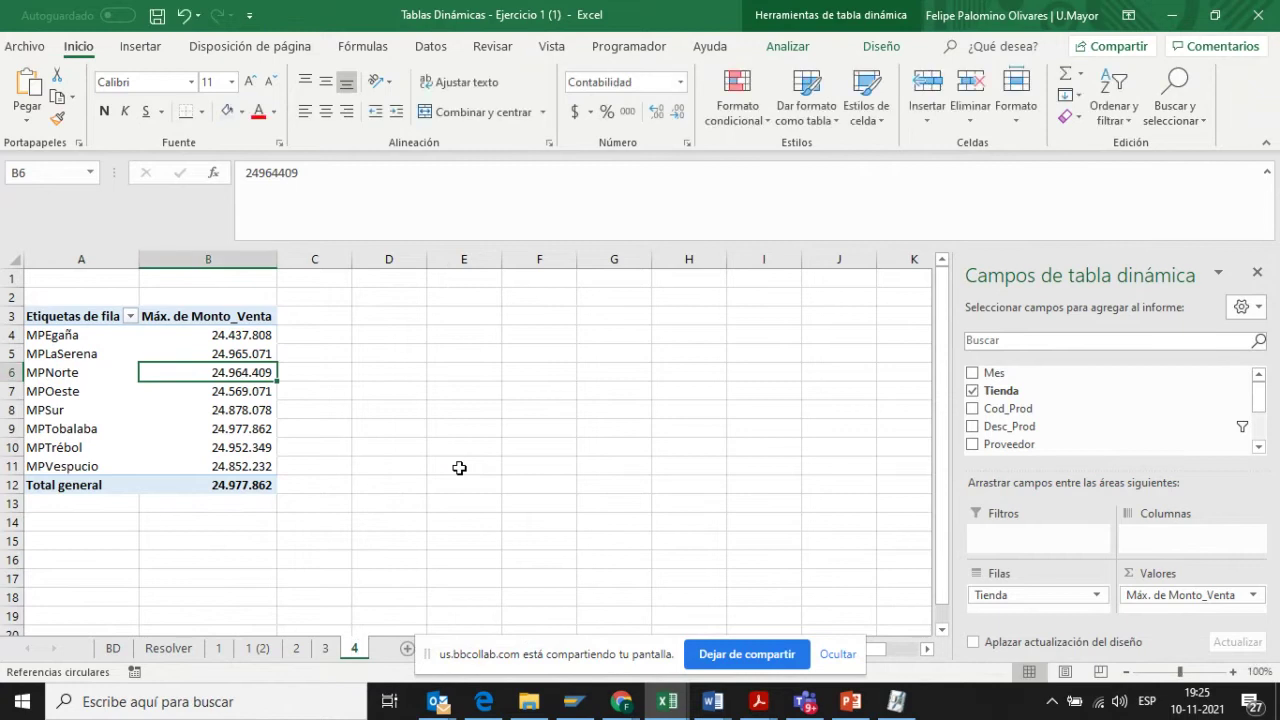
# - Summarize Monto_Venta by Promedio in the pivot table on sheet 4
pyautogui.click(1251, 594)
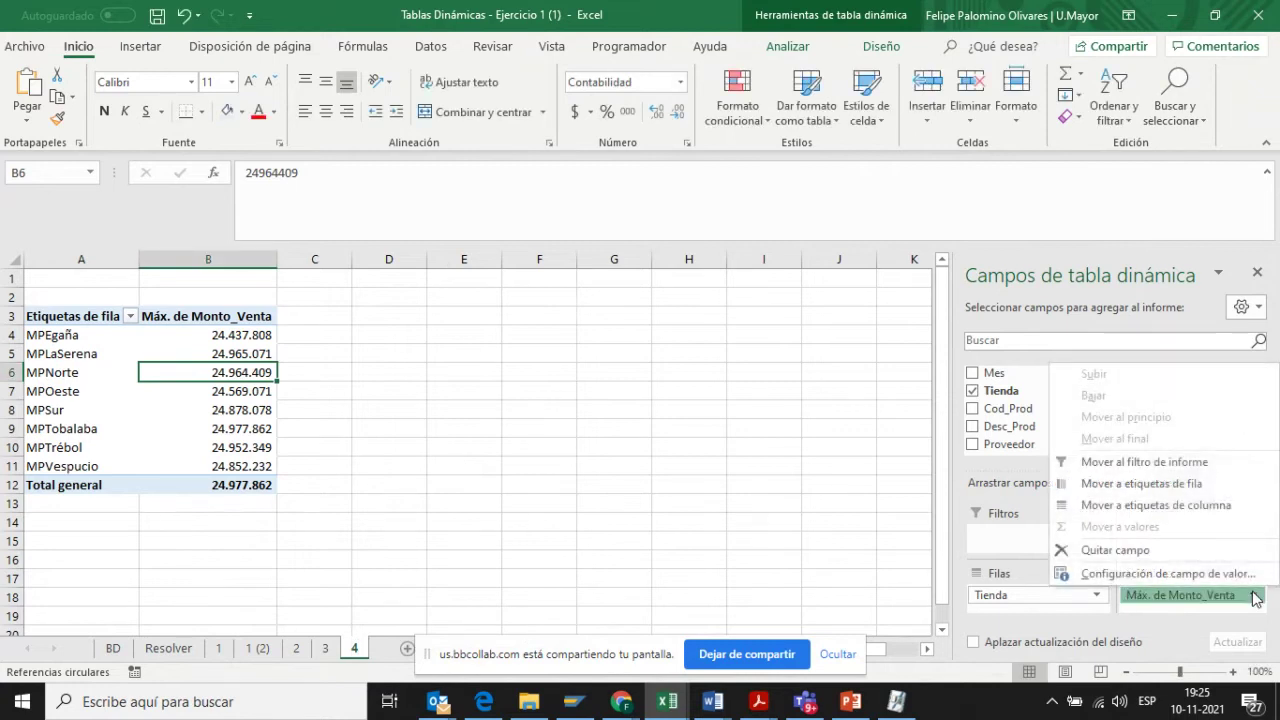
pyautogui.click(1167, 574)
pyautogui.click(663, 423)
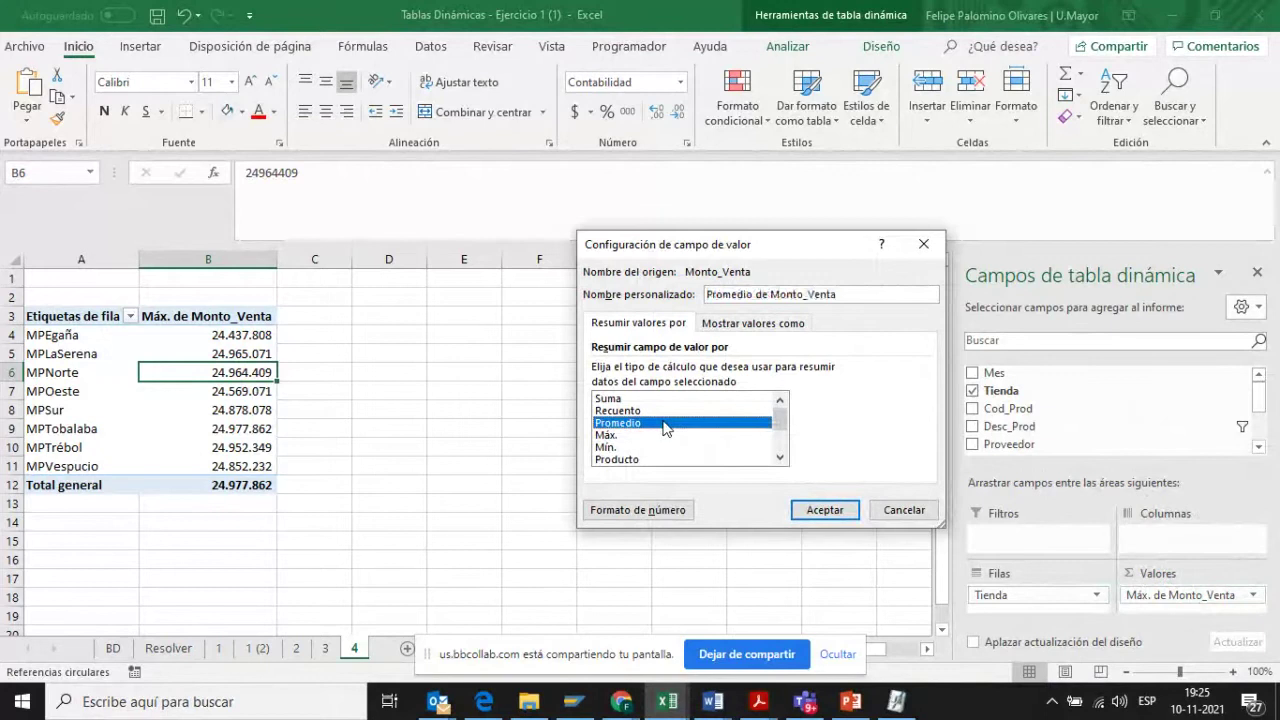
pyautogui.click(822, 509)
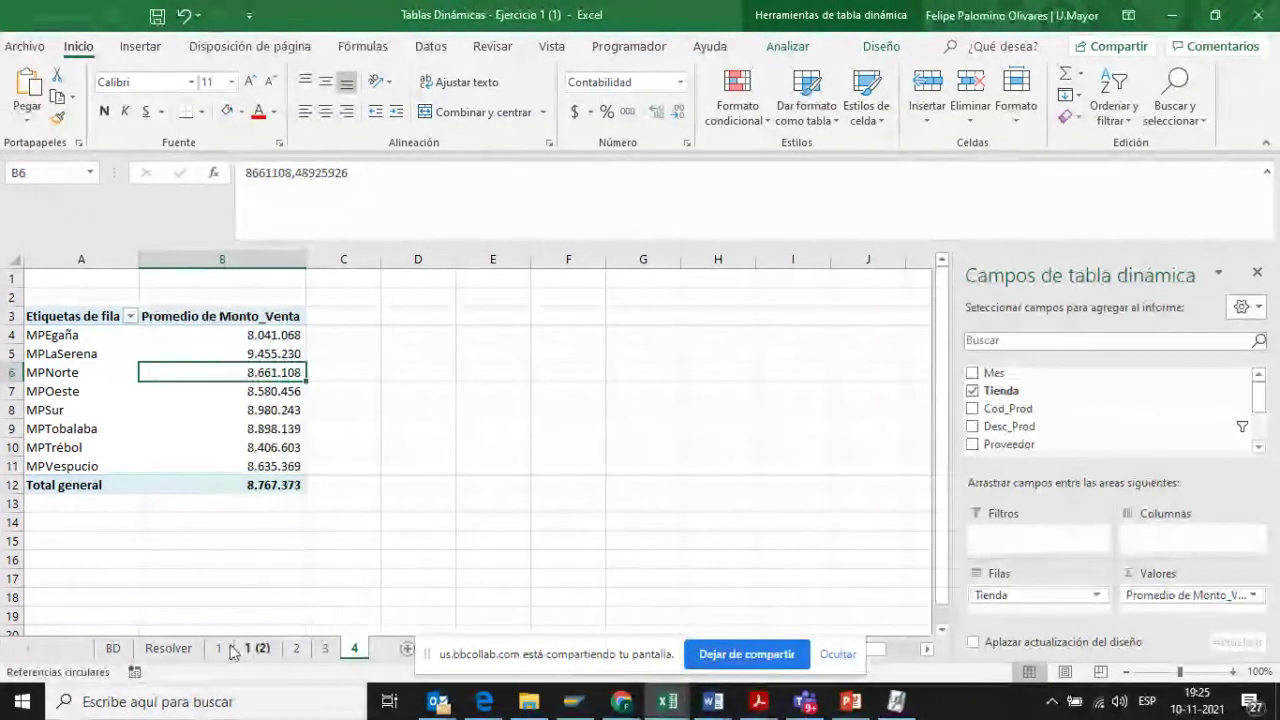
# - Check the next question on the Resolver sheet, then create a pivot table from the BD data on a new worksheet
pyautogui.click(182, 650)
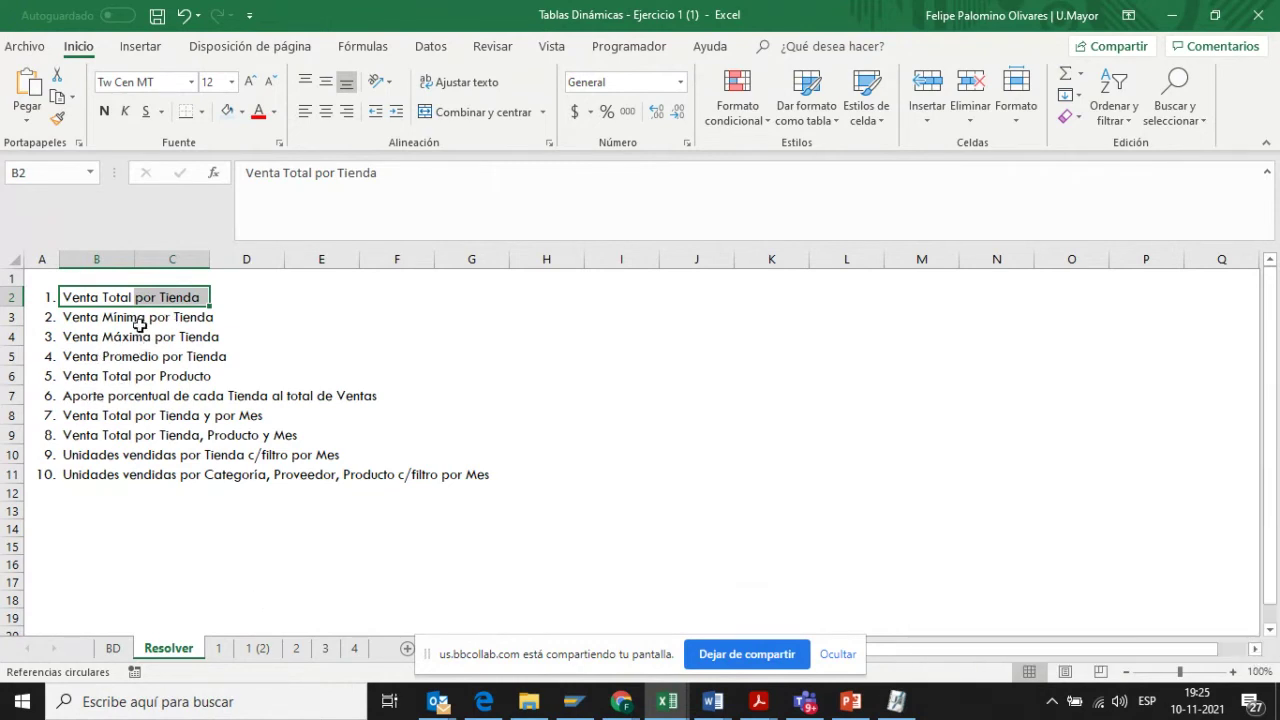
pyautogui.click(112, 648)
pyautogui.click(258, 402)
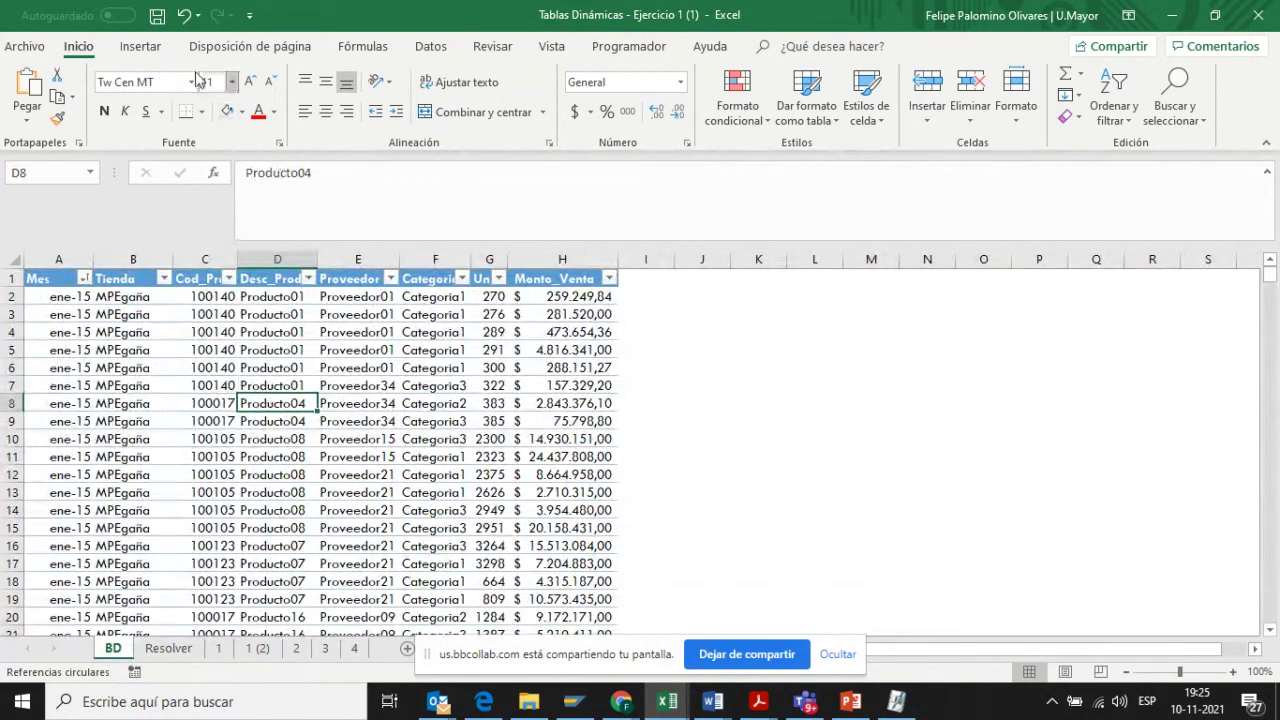
pyautogui.click(139, 46)
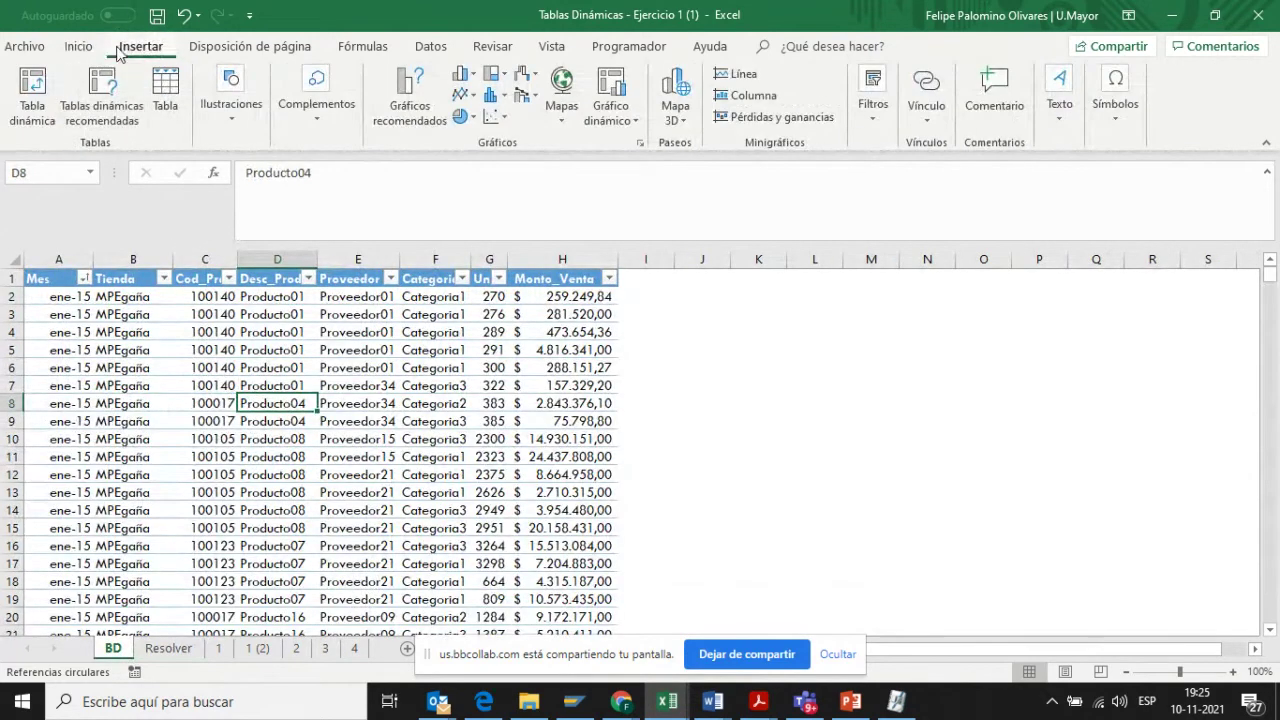
pyautogui.click(44, 92)
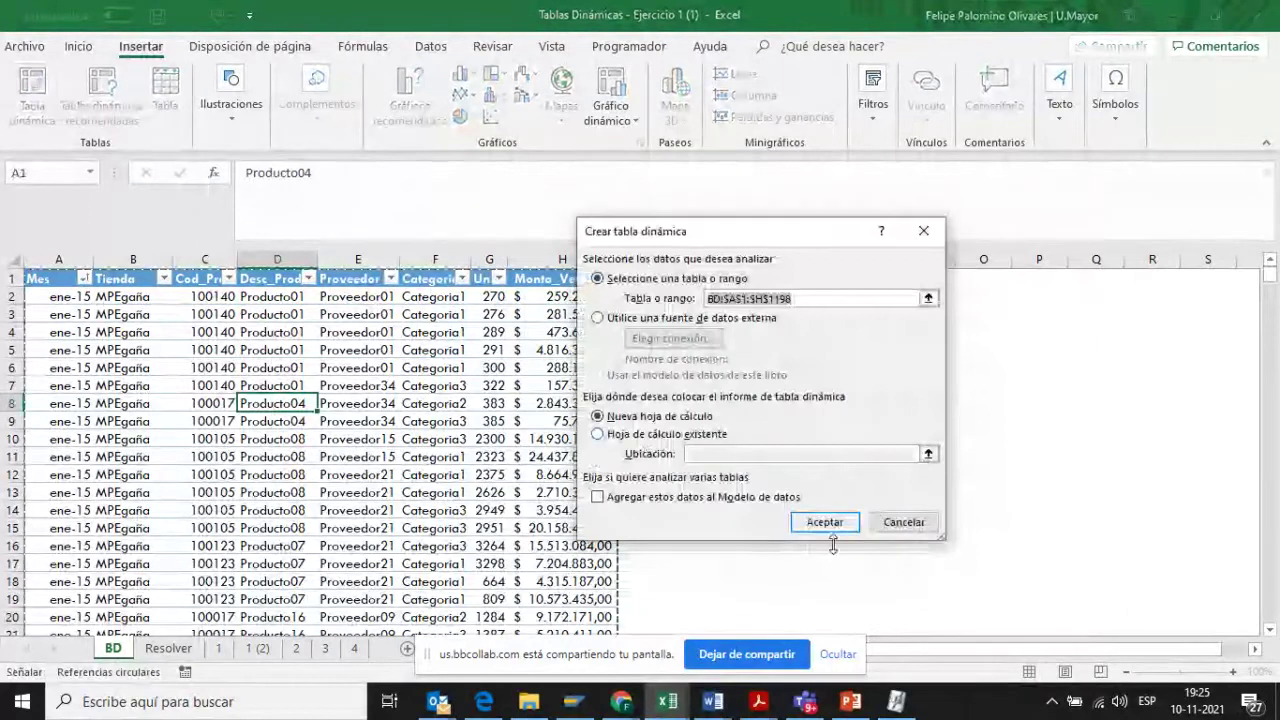
pyautogui.click(830, 520)
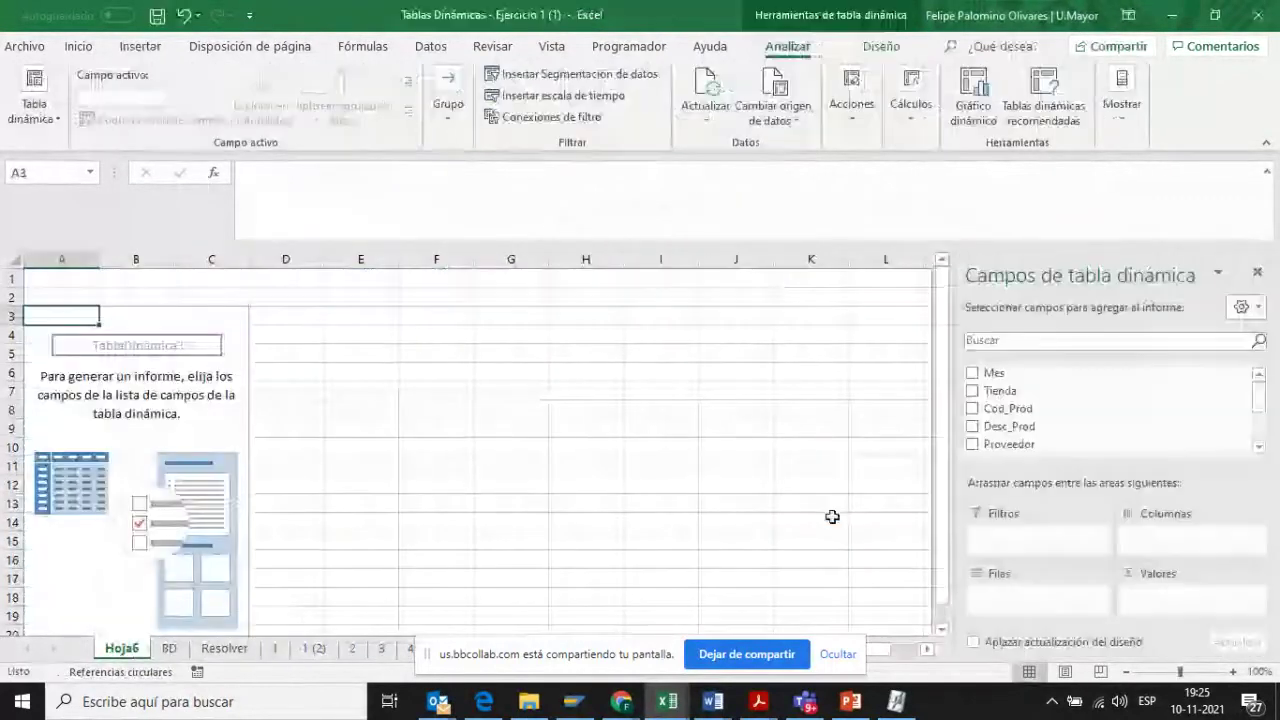
# - Rename the new pivot table sheet as 5
pyautogui.rightClick(121, 648)
pyautogui.click(196, 471)
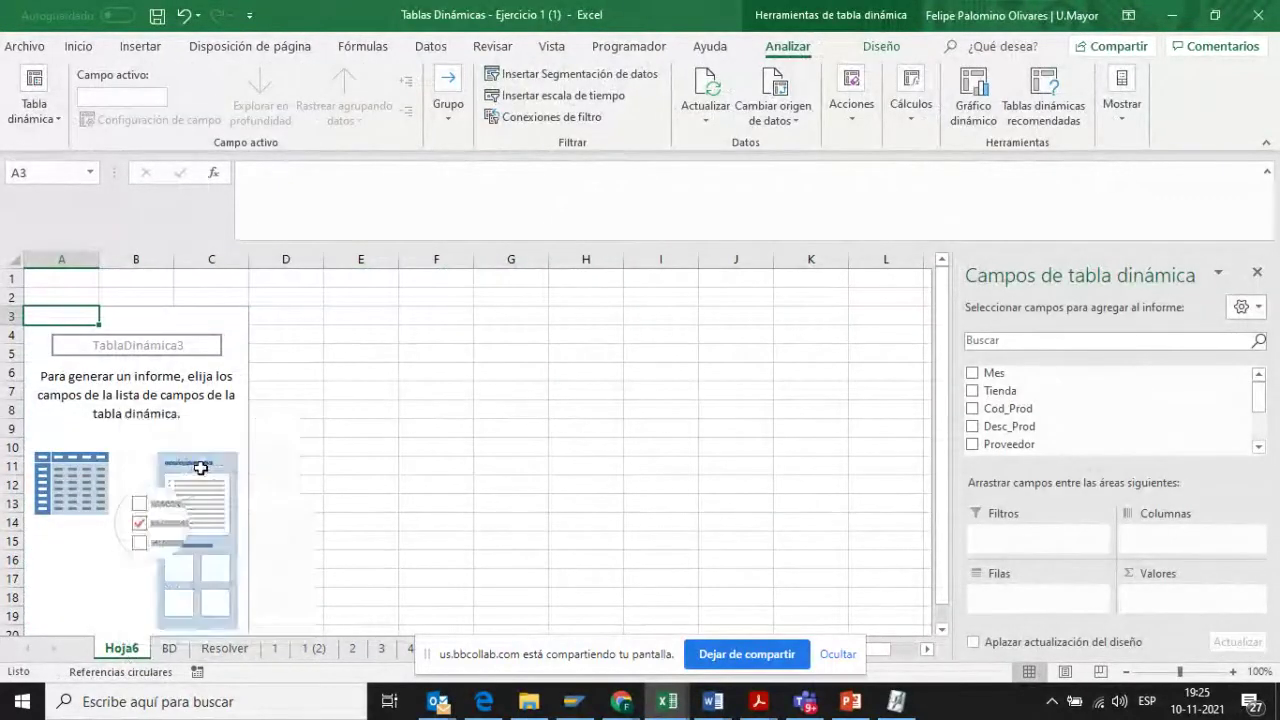
pyautogui.write('5')
pyautogui.press('Return')
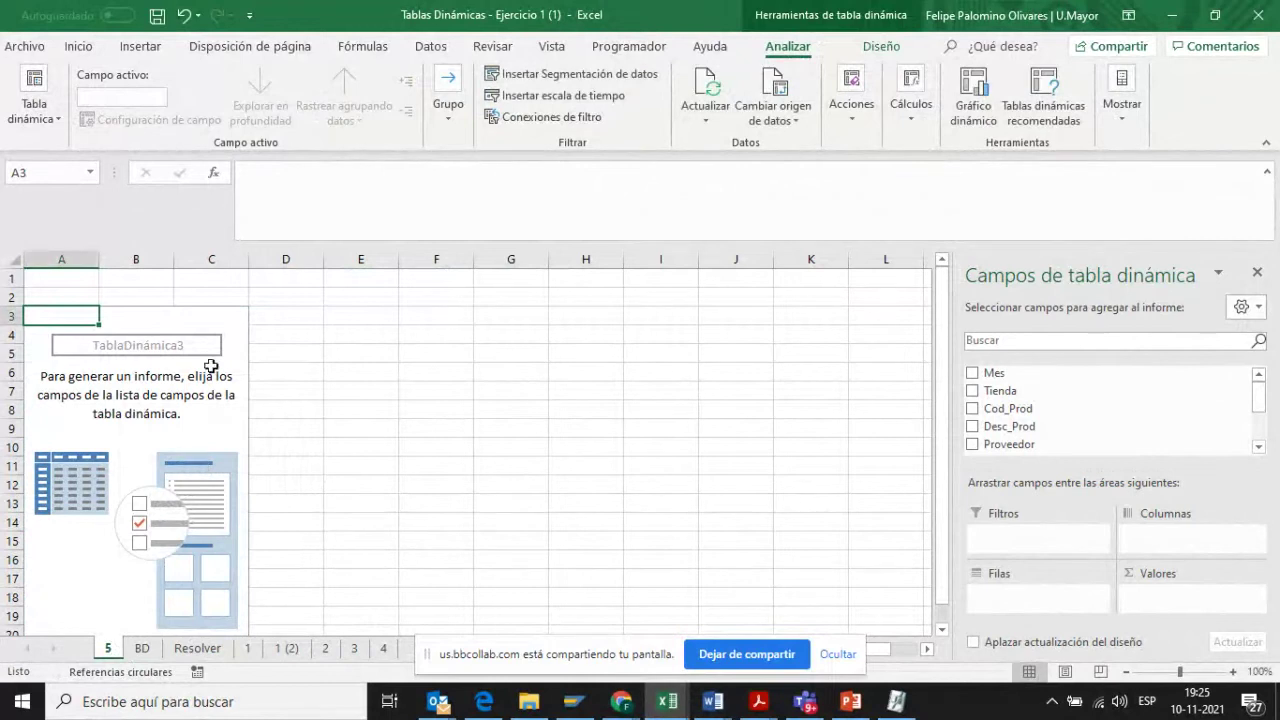
# - Build the pivot table on sheet 5 with Desc_Prod as rows and Monto_Venta as summed values
pyautogui.click(177, 372)
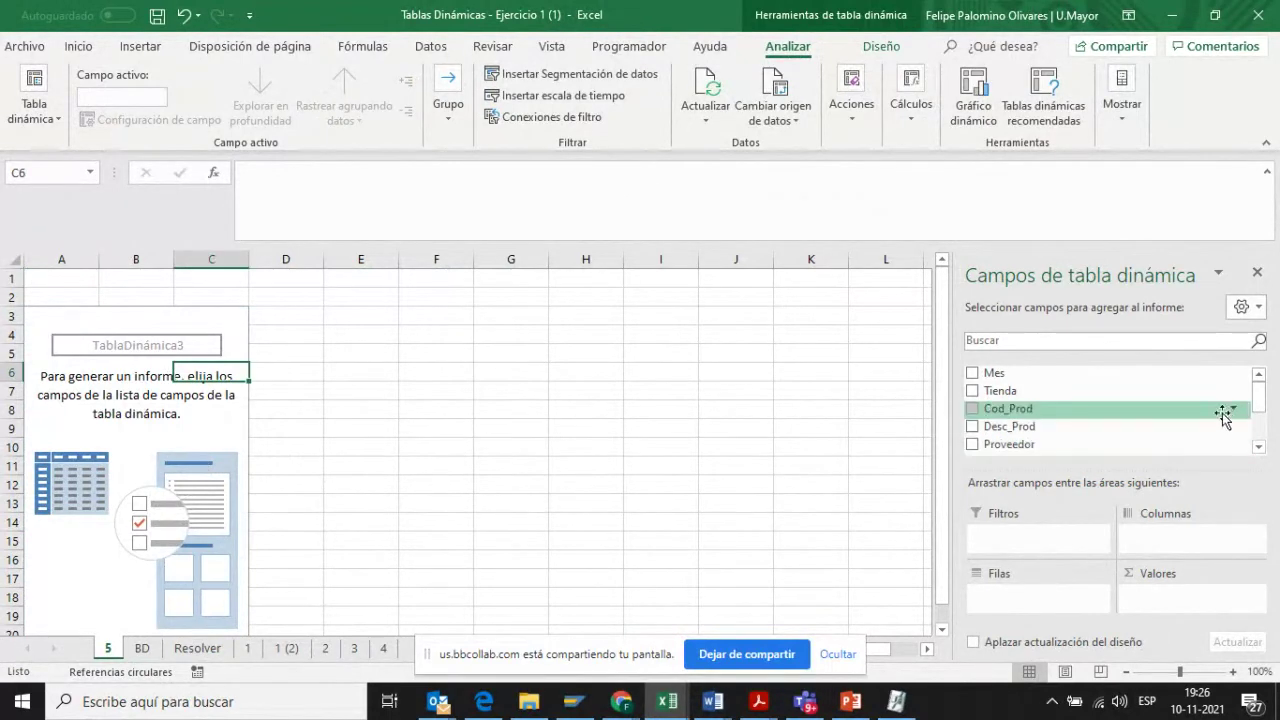
pyautogui.click(1259, 447)
pyautogui.click(1259, 447)
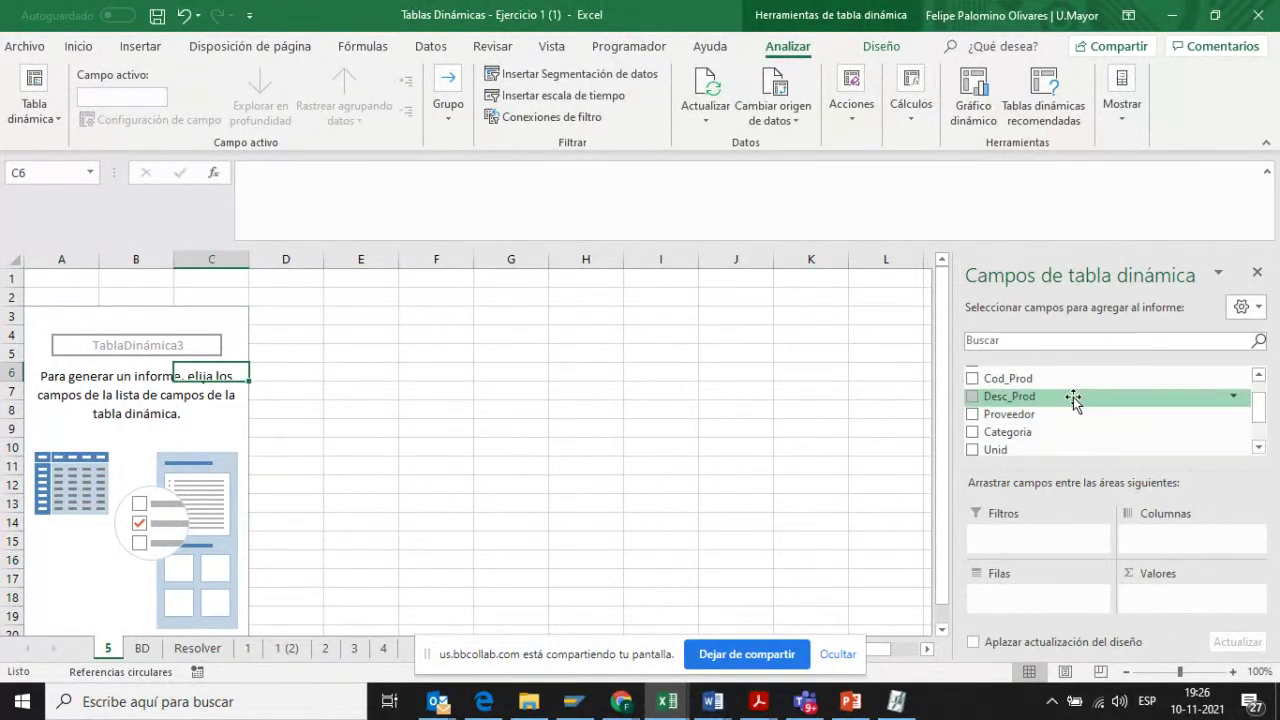
pyautogui.moveTo(1073, 398); pyautogui.dragTo(1033, 613)
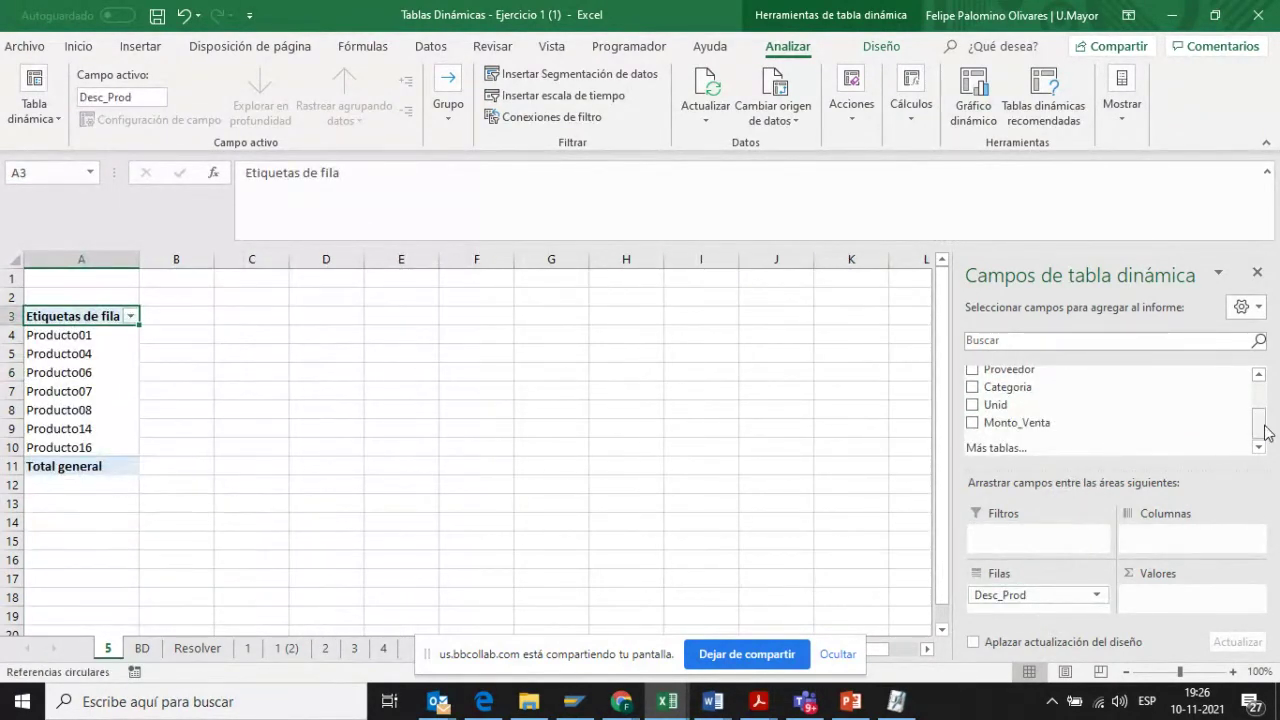
pyautogui.moveTo(1074, 424); pyautogui.dragTo(1155, 600)
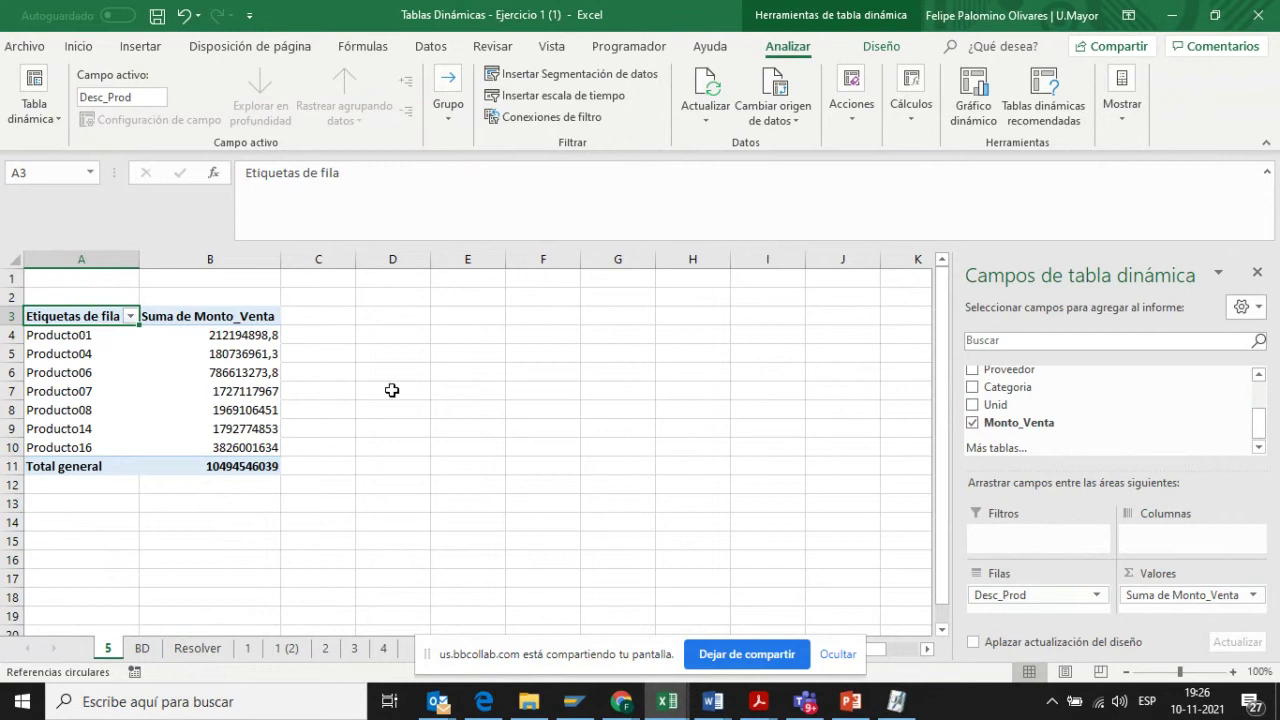
# - Format the Monto_Venta sums in B4:B11 with thousands separators and no decimals
pyautogui.moveTo(256, 437); pyautogui.dragTo(251, 470)
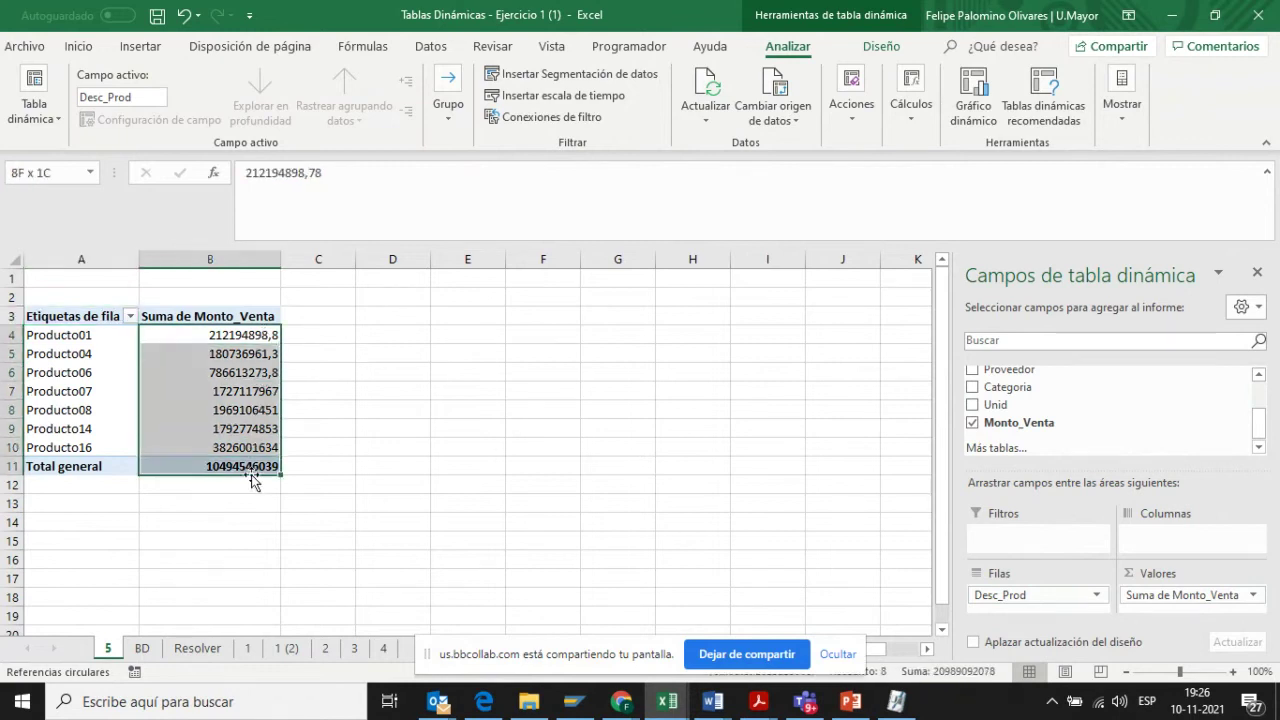
pyautogui.click(78, 46)
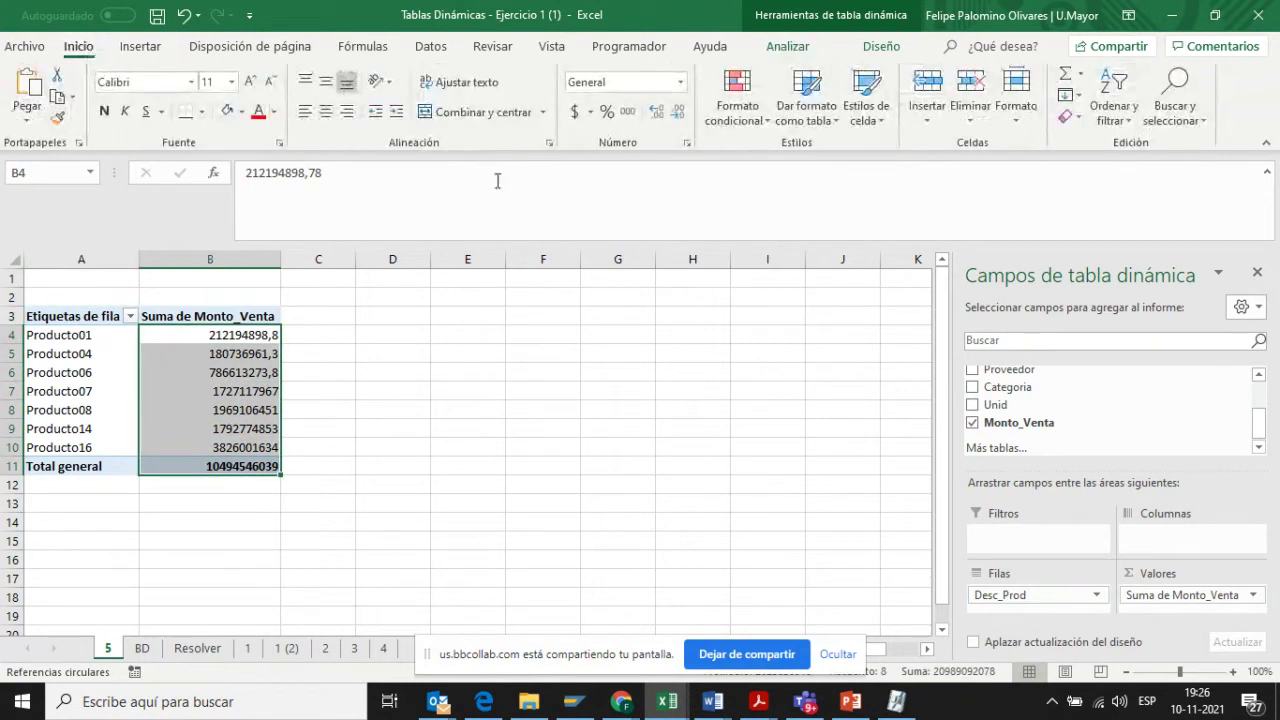
pyautogui.click(630, 112)
pyautogui.click(494, 451)
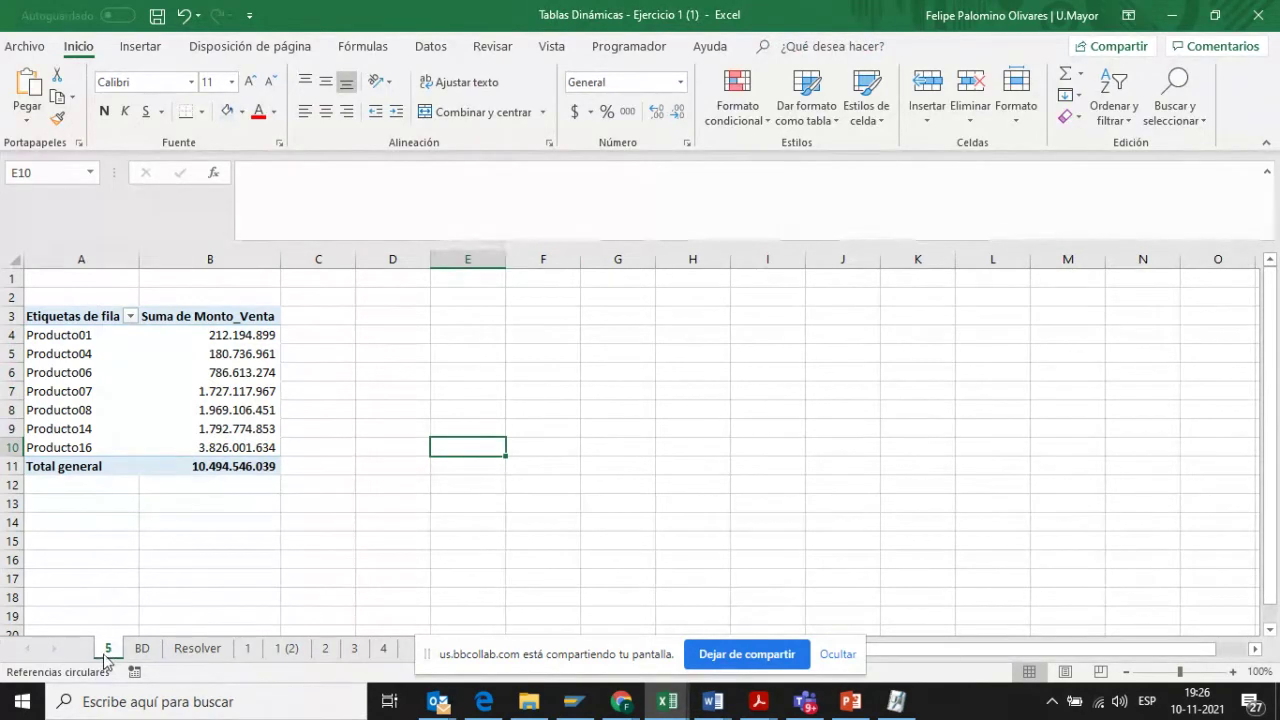
# - Move sheet 5 after sheet 4 and check the next question on the Resolver sheet
pyautogui.moveTo(104, 654); pyautogui.dragTo(405, 655)
pyautogui.click(360, 497)
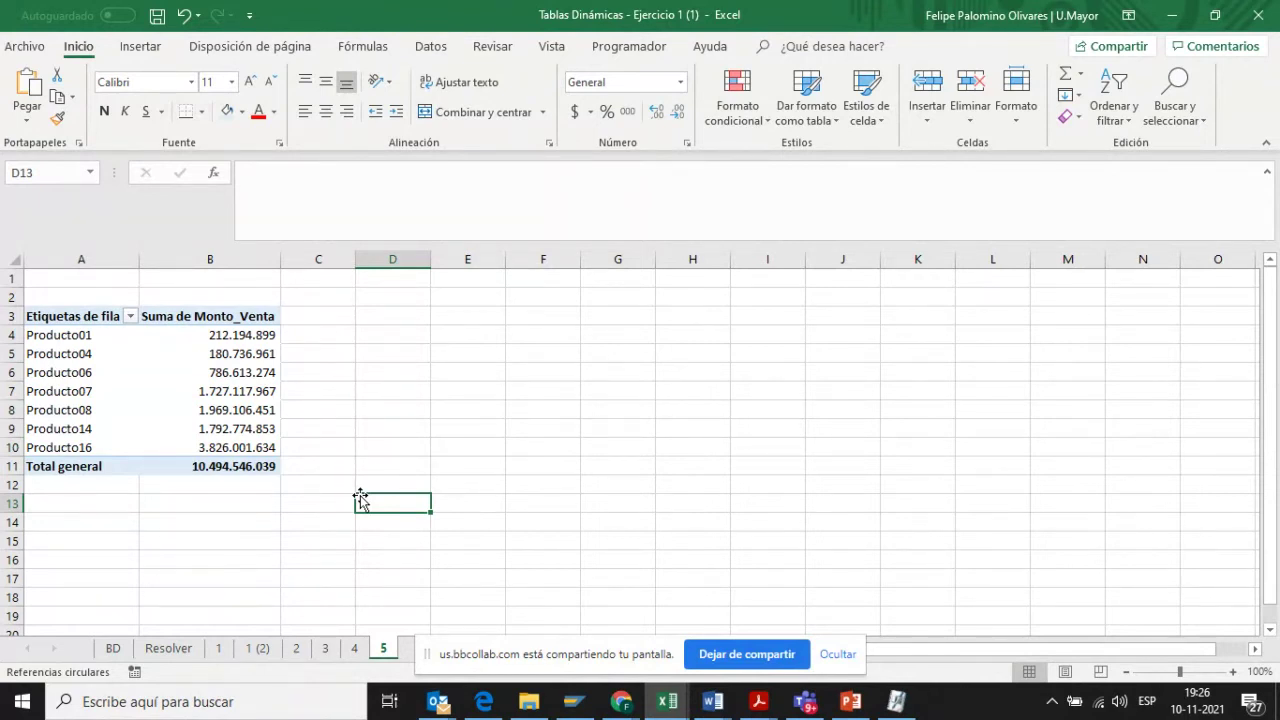
pyautogui.click(178, 652)
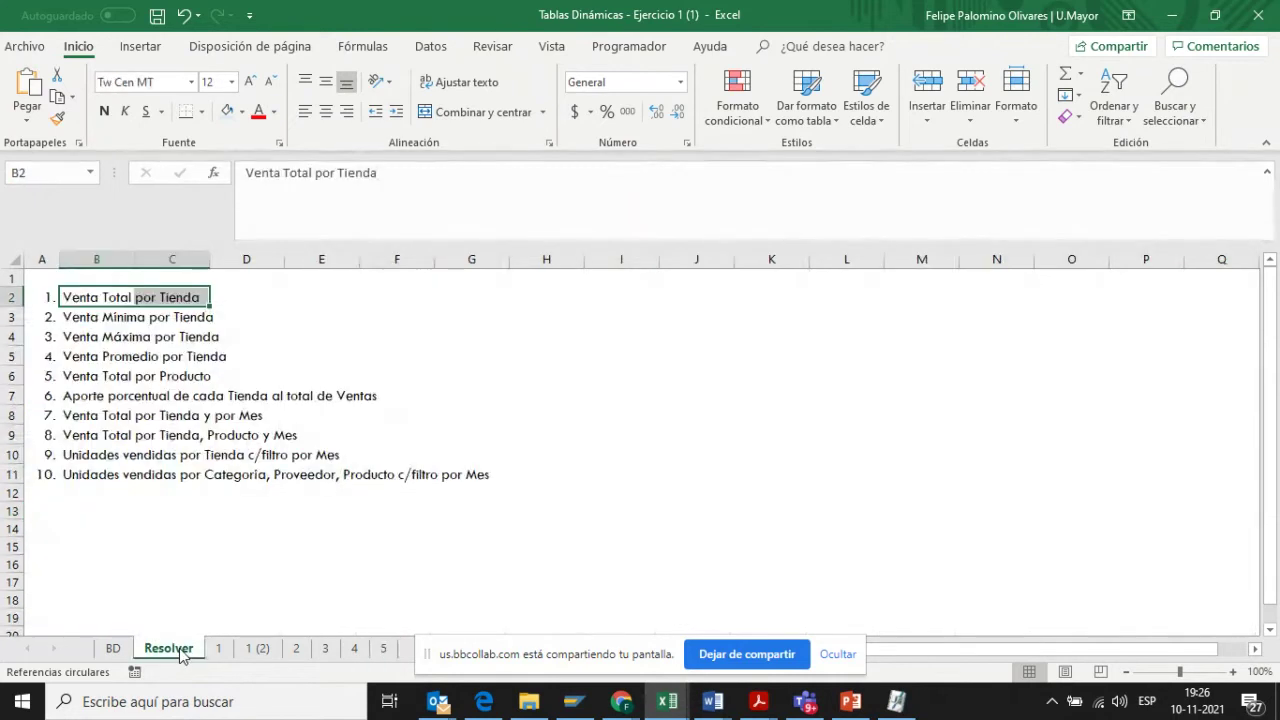
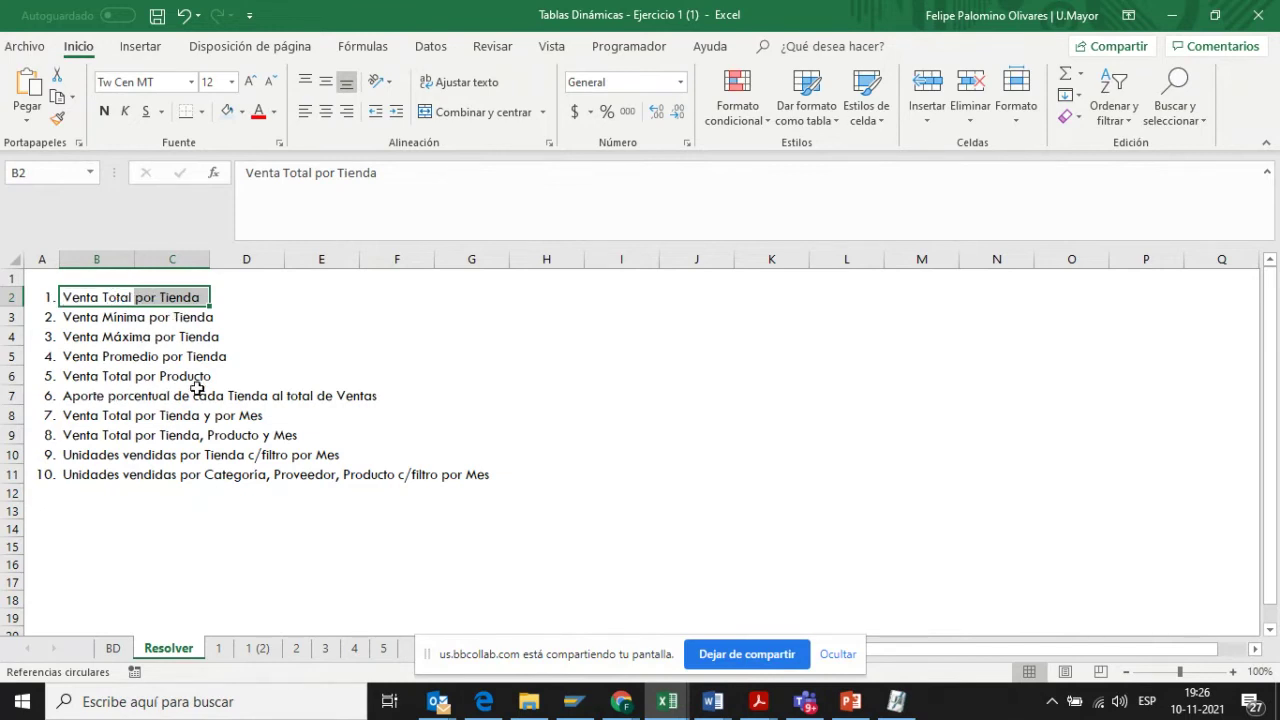
# - Duplicate sheet 1 with its slicers and timeline, placing the copy at the end of the workbook
pyautogui.rightClick(228, 650)
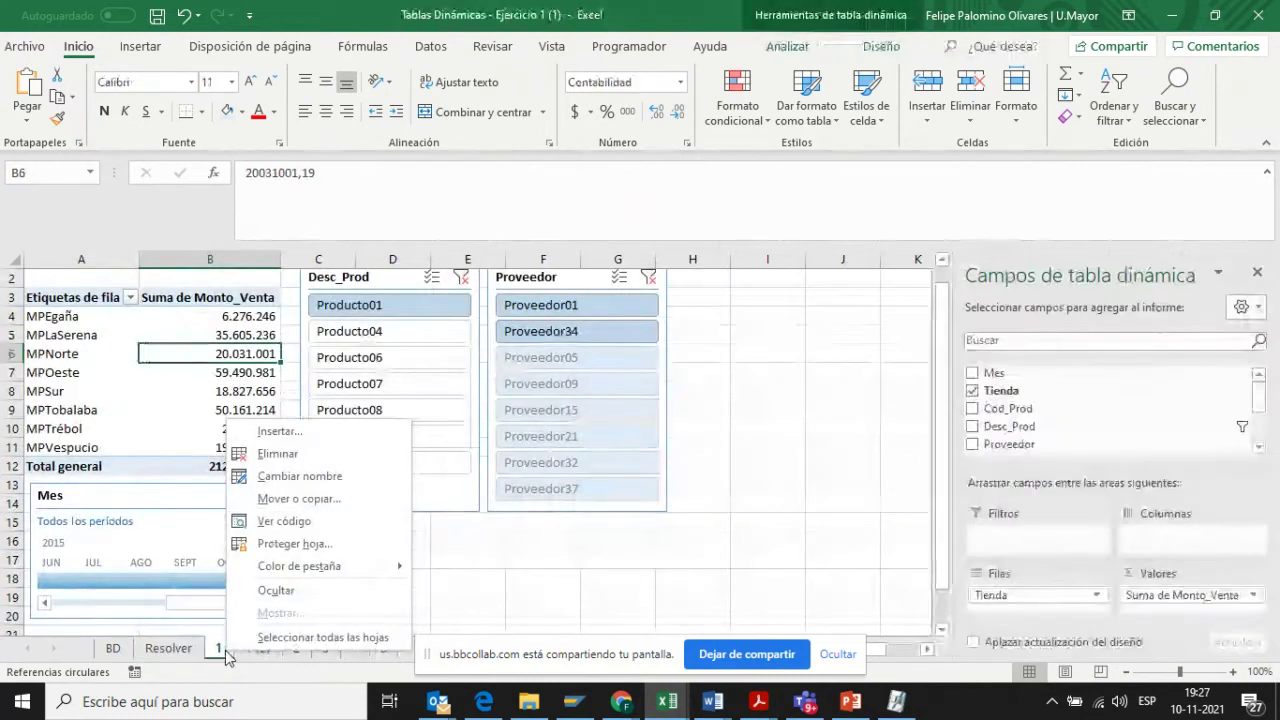
pyautogui.click(332, 499)
pyautogui.click(242, 572)
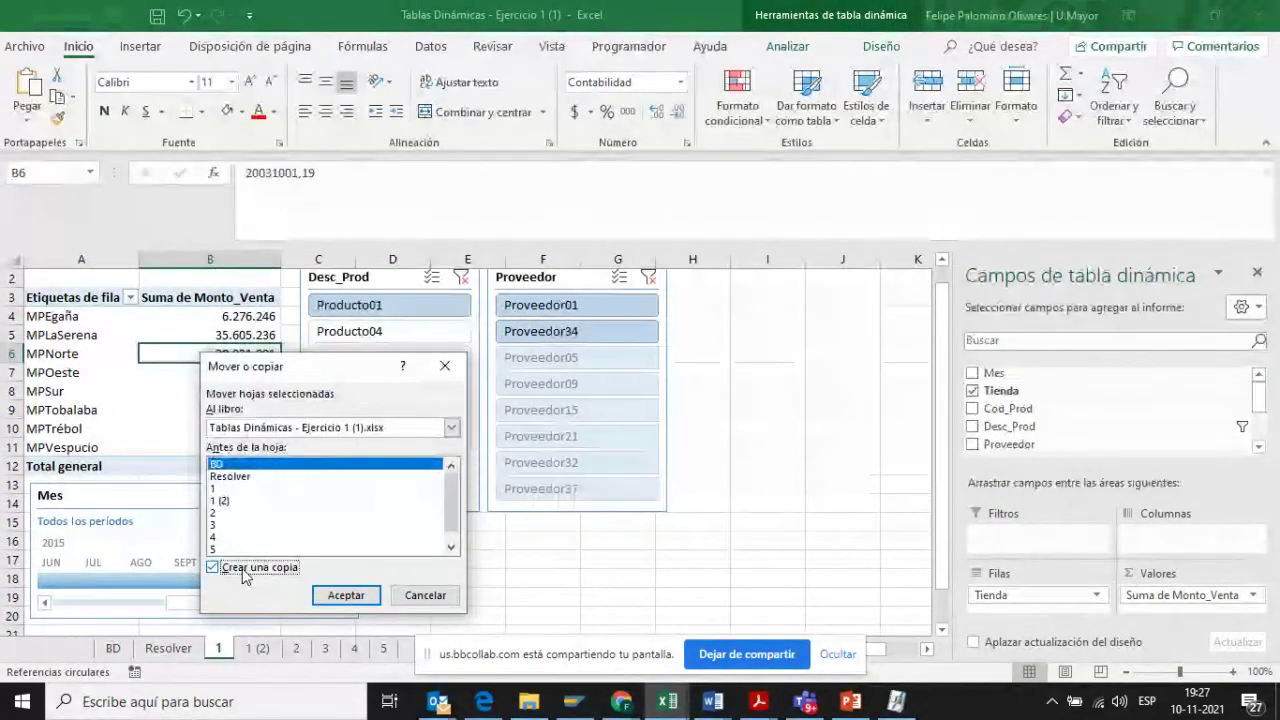
pyautogui.click(451, 547)
pyautogui.click(296, 550)
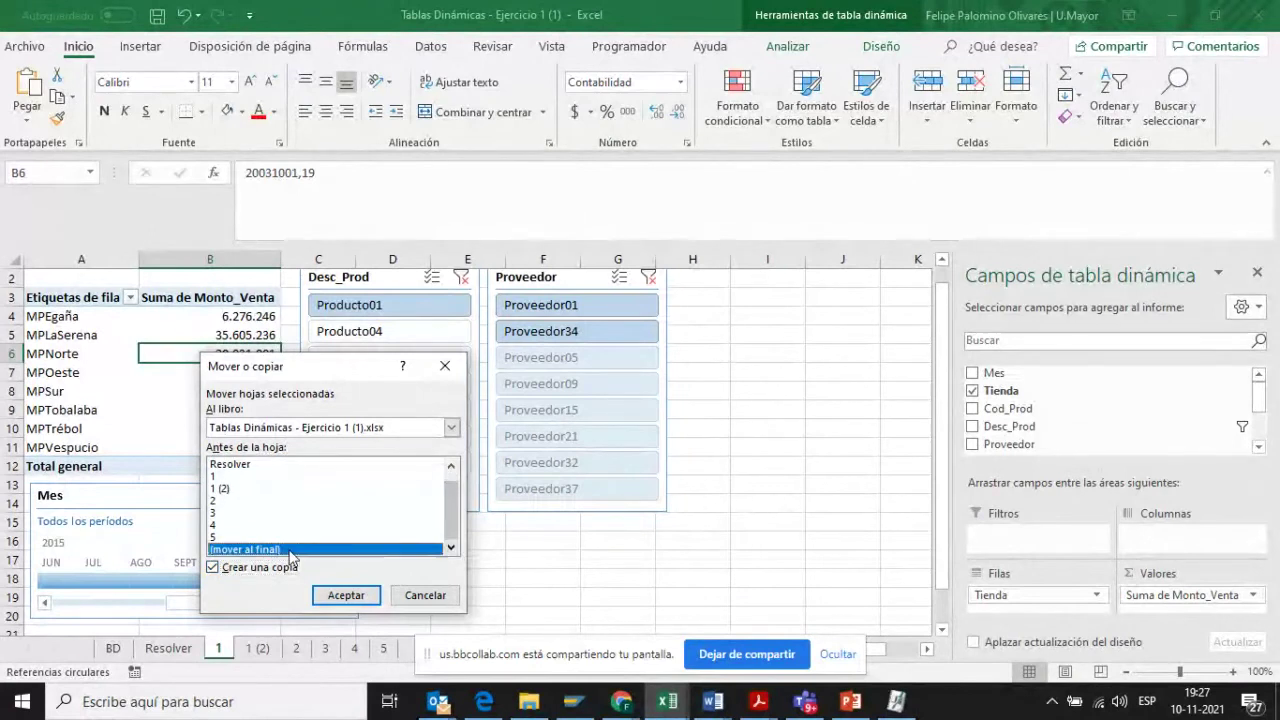
pyautogui.click(345, 595)
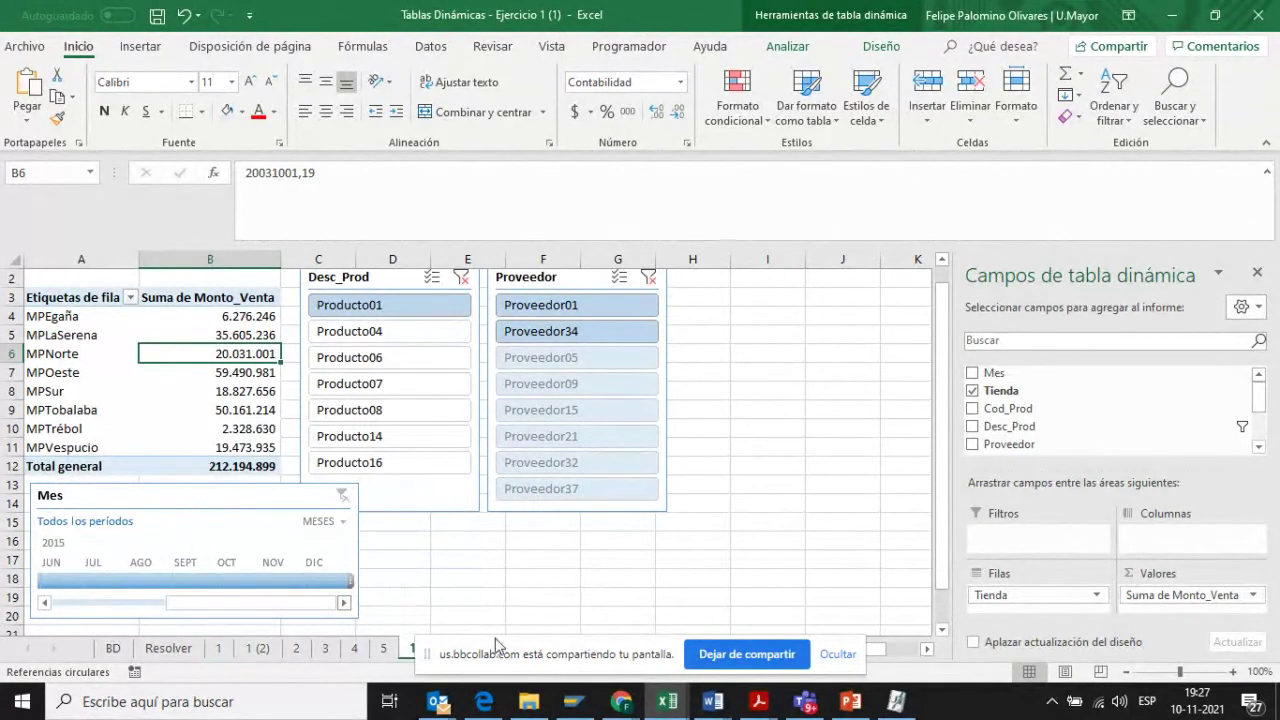
# - Rename the copied sheet 1 (3) as 6
pyautogui.moveTo(490, 655); pyautogui.dragTo(578, 642)
pyautogui.click(425, 650)
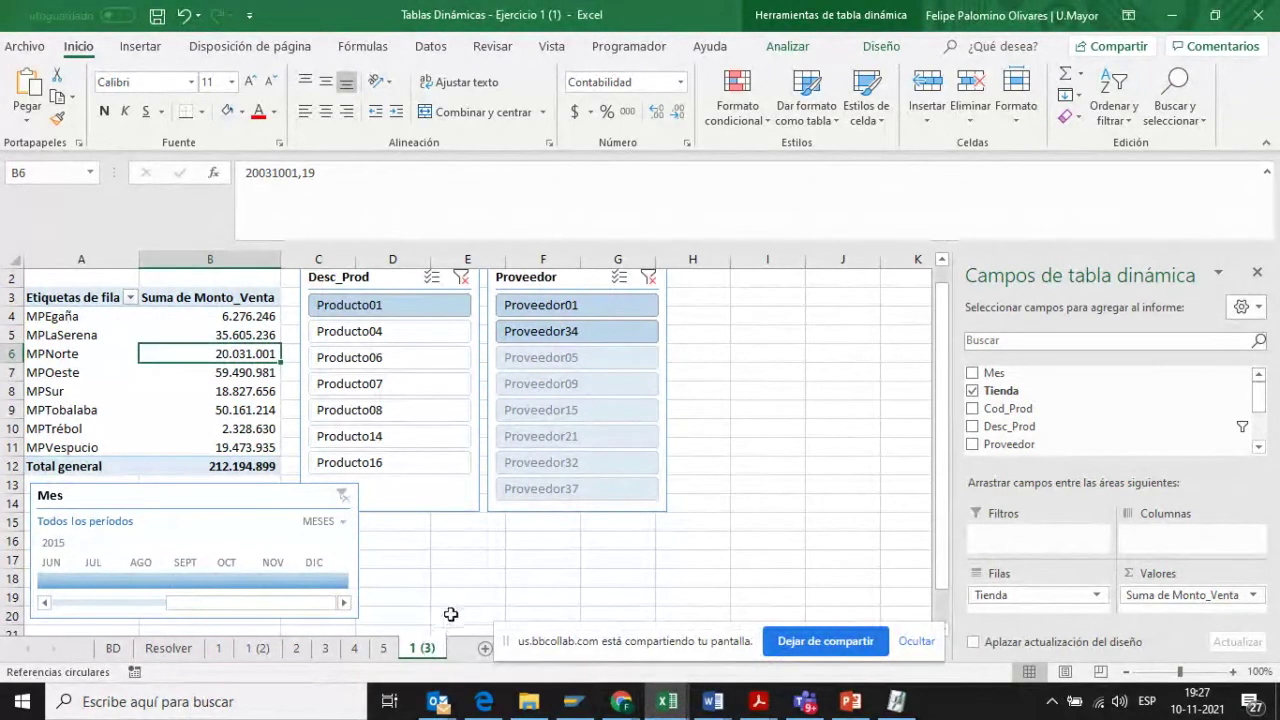
pyautogui.rightClick(425, 650)
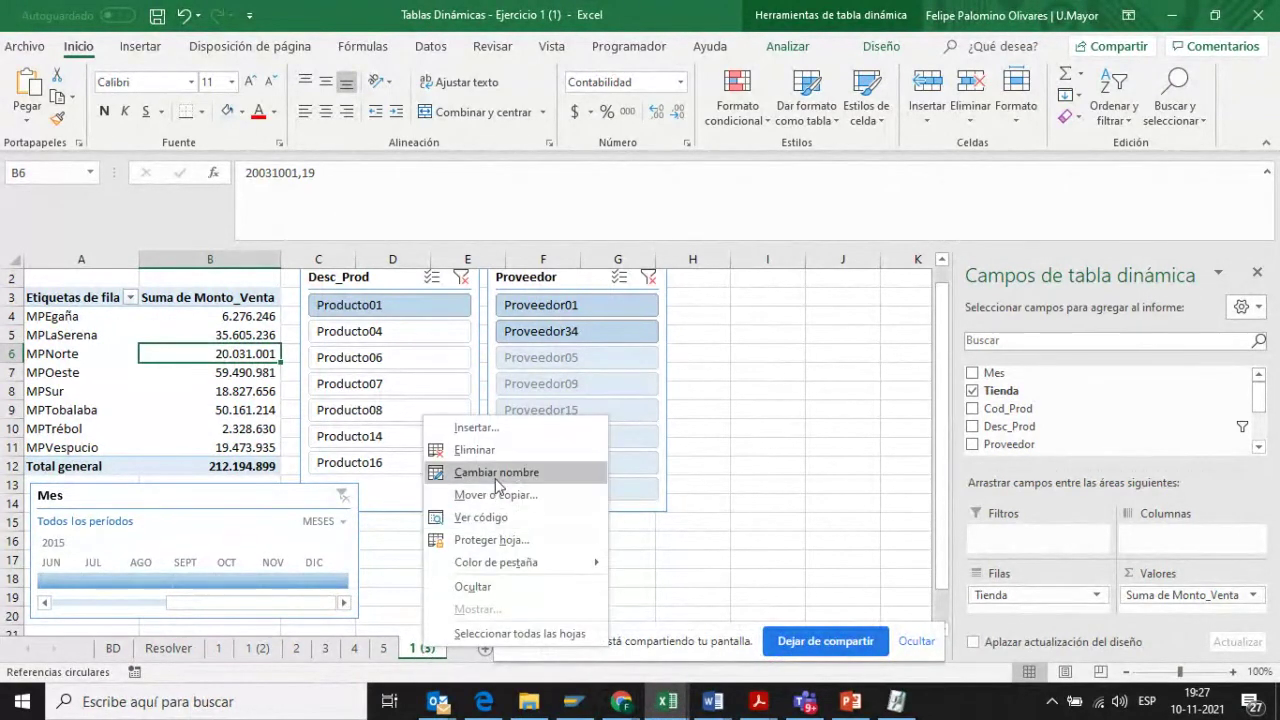
pyautogui.click(482, 472)
pyautogui.write('6')
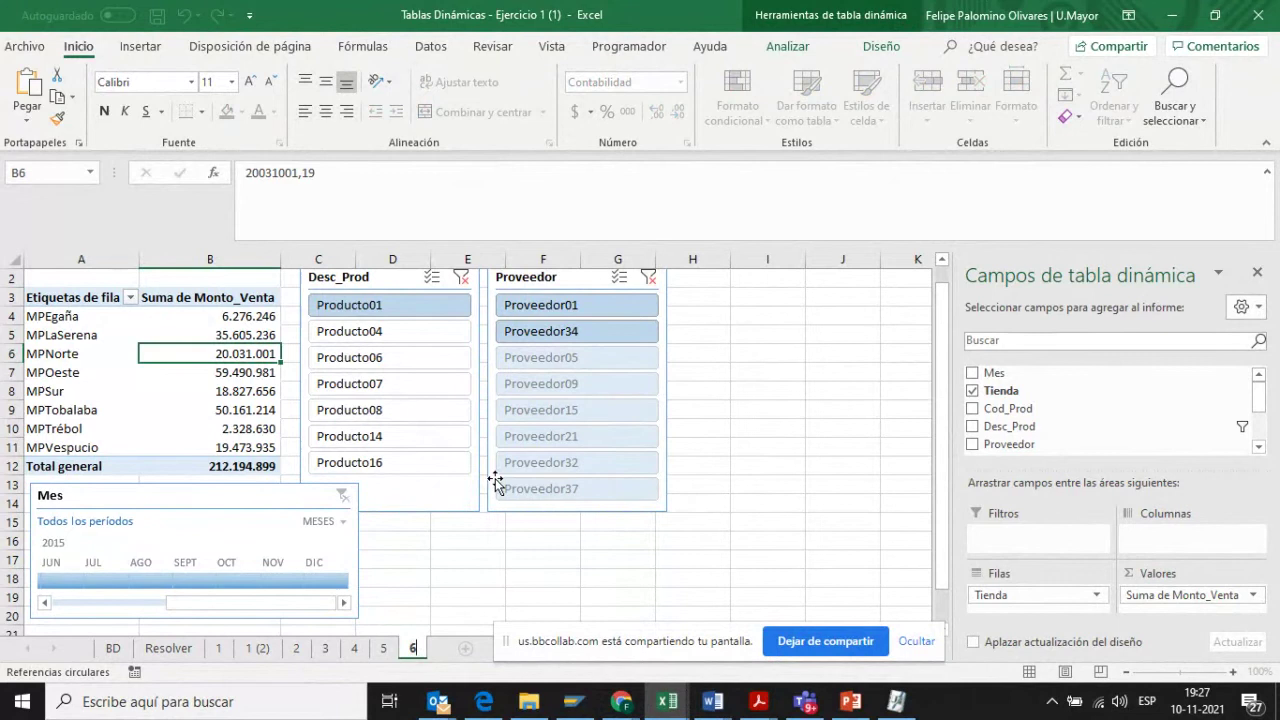
pyautogui.click(474, 588)
# - Delete the Mes timeline and the Desc_Prod and Proveedor slicers from sheet 6
pyautogui.click(363, 549)
pyautogui.click(362, 550)
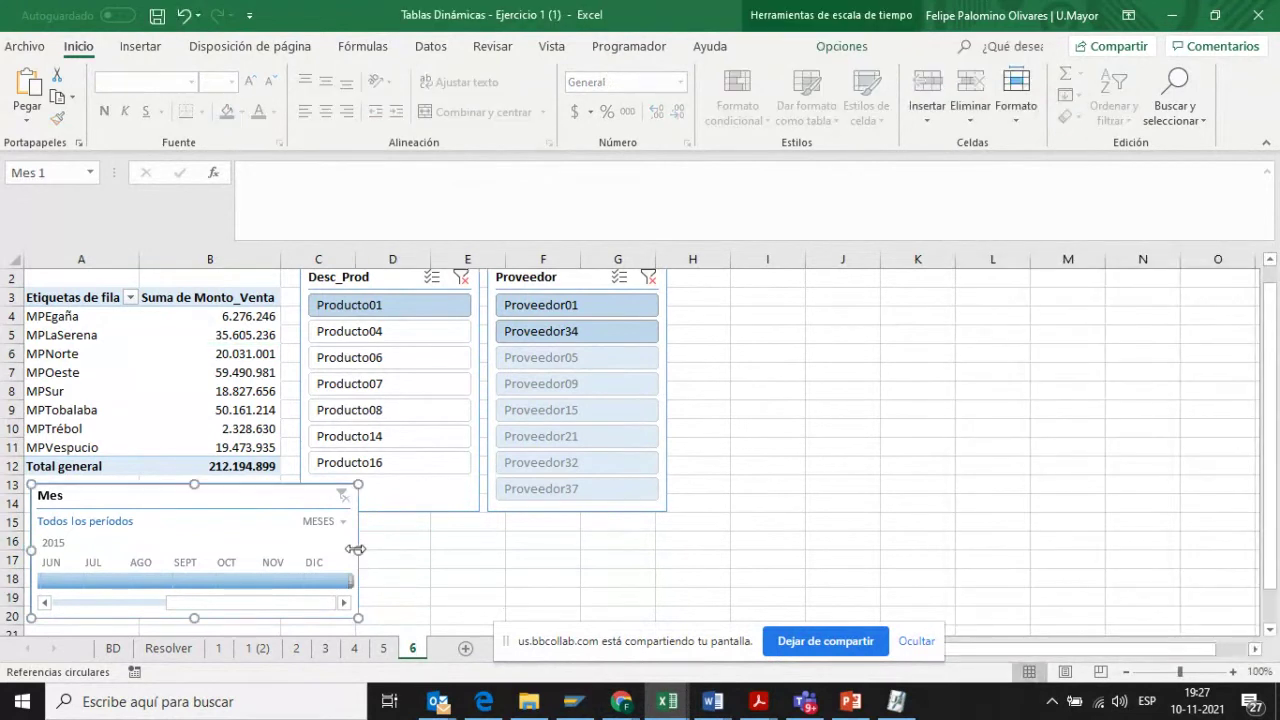
pyautogui.press('Delete')
pyautogui.click(384, 500)
pyautogui.press('Delete')
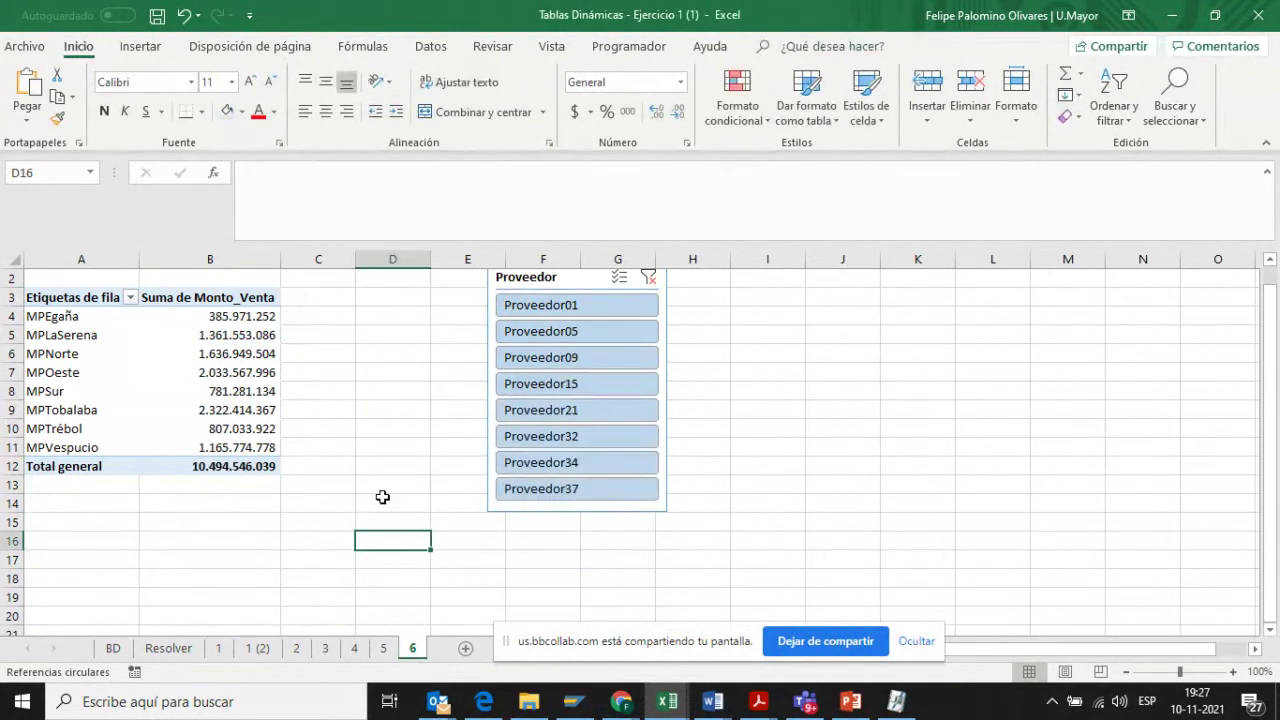
pyautogui.click(530, 514)
pyautogui.press('Delete')
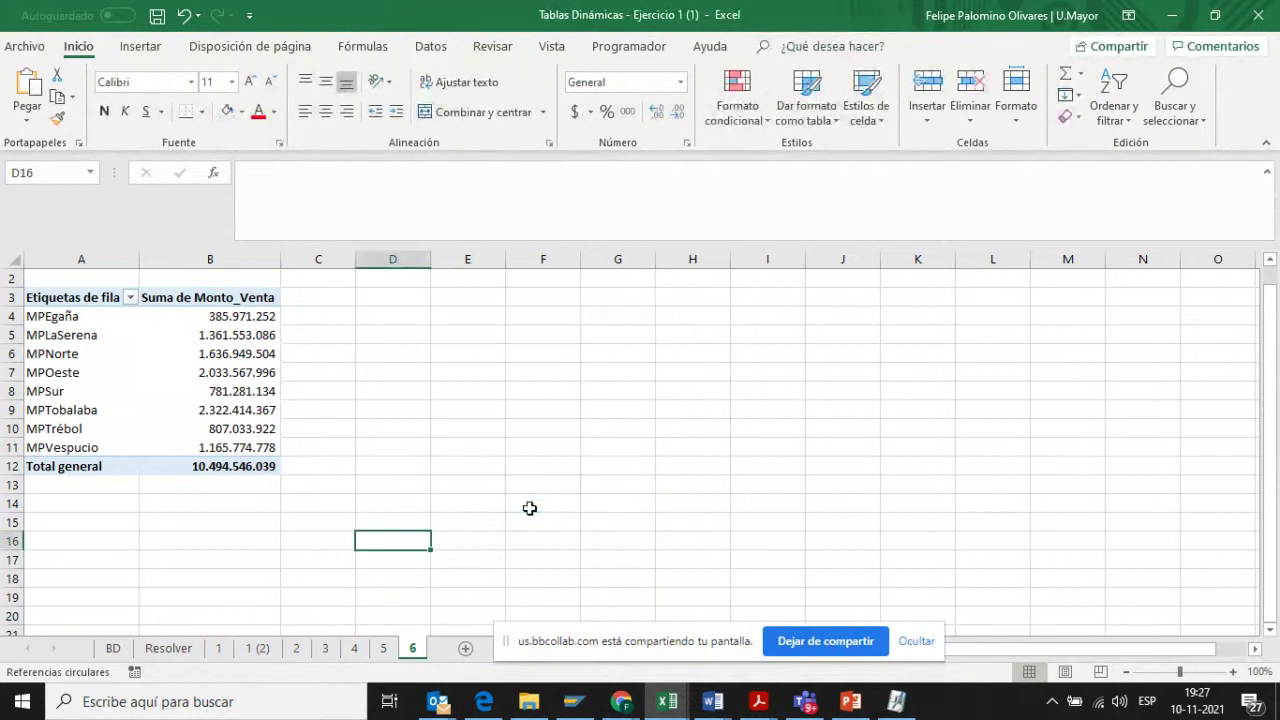
pyautogui.click(235, 332)
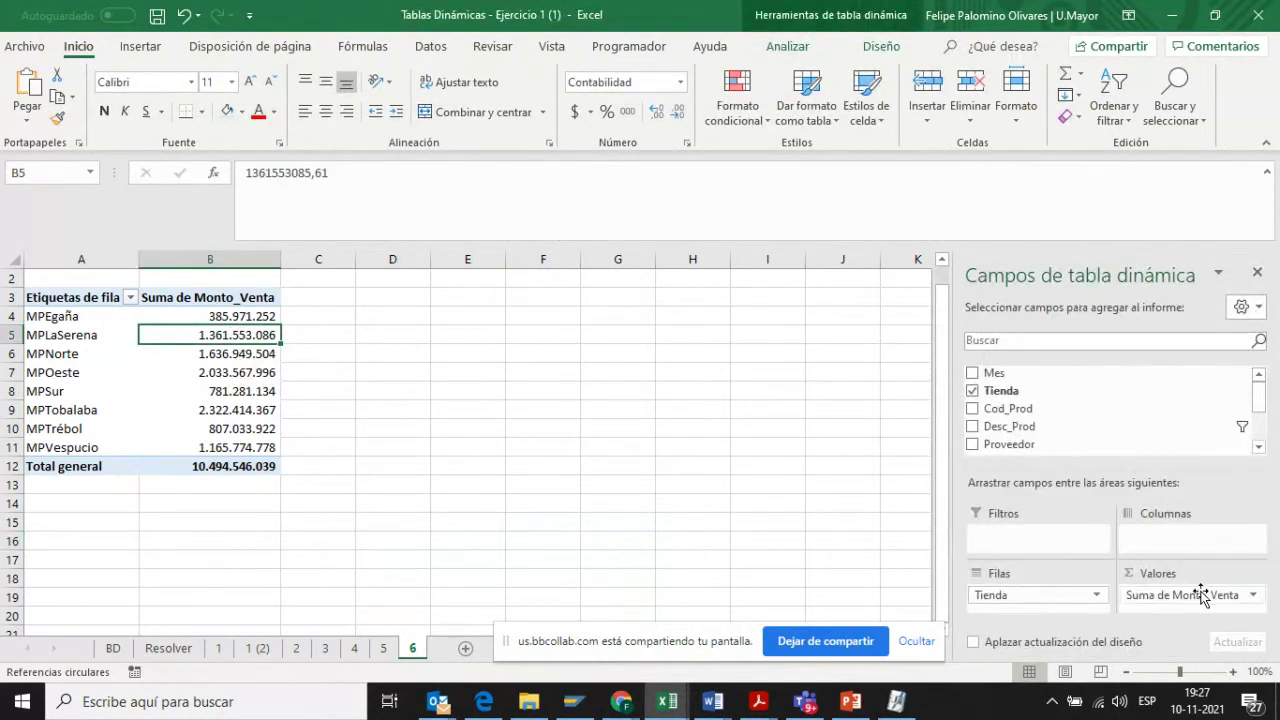
pyautogui.click(1257, 595)
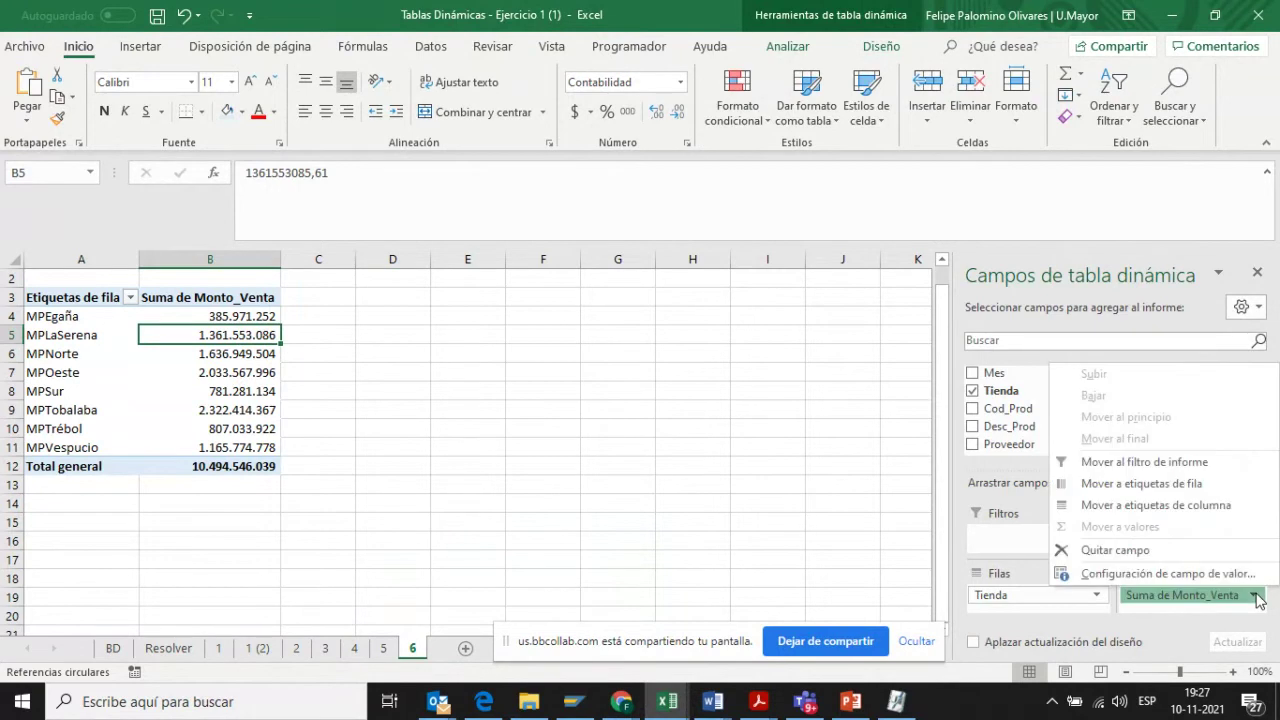
pyautogui.click(1214, 575)
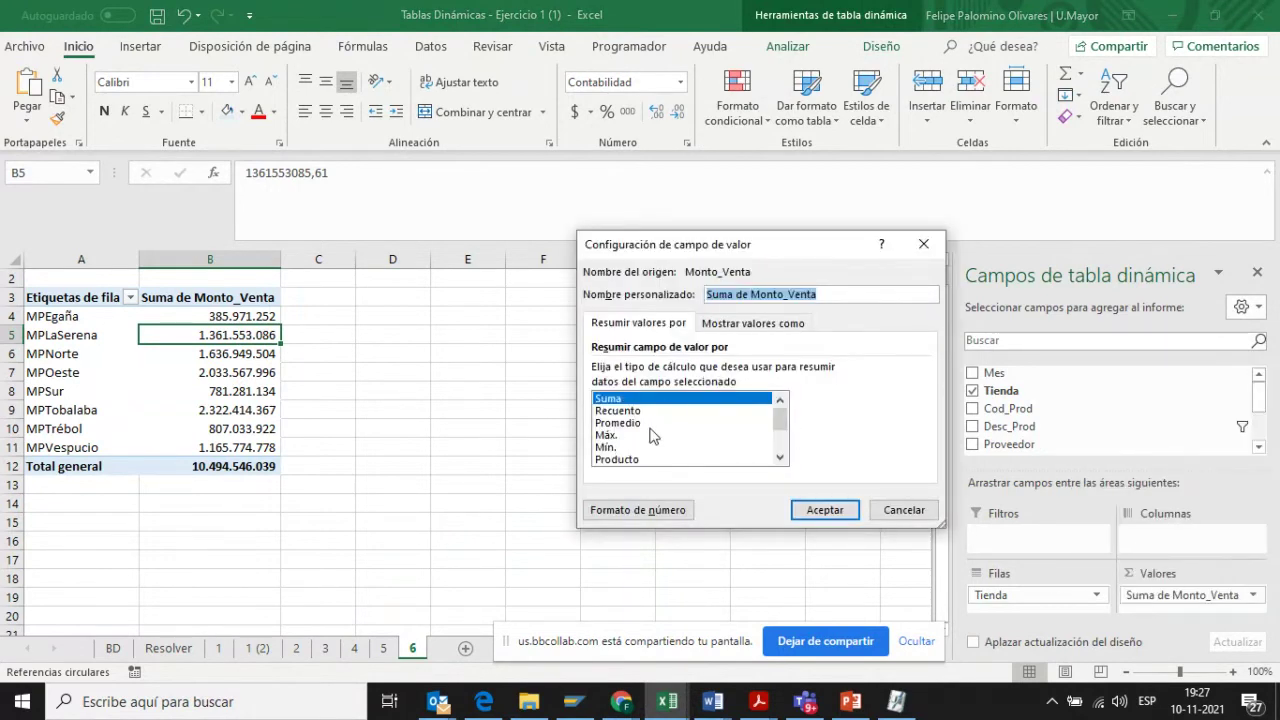
pyautogui.click(780, 457)
pyautogui.click(780, 457)
pyautogui.click(780, 457)
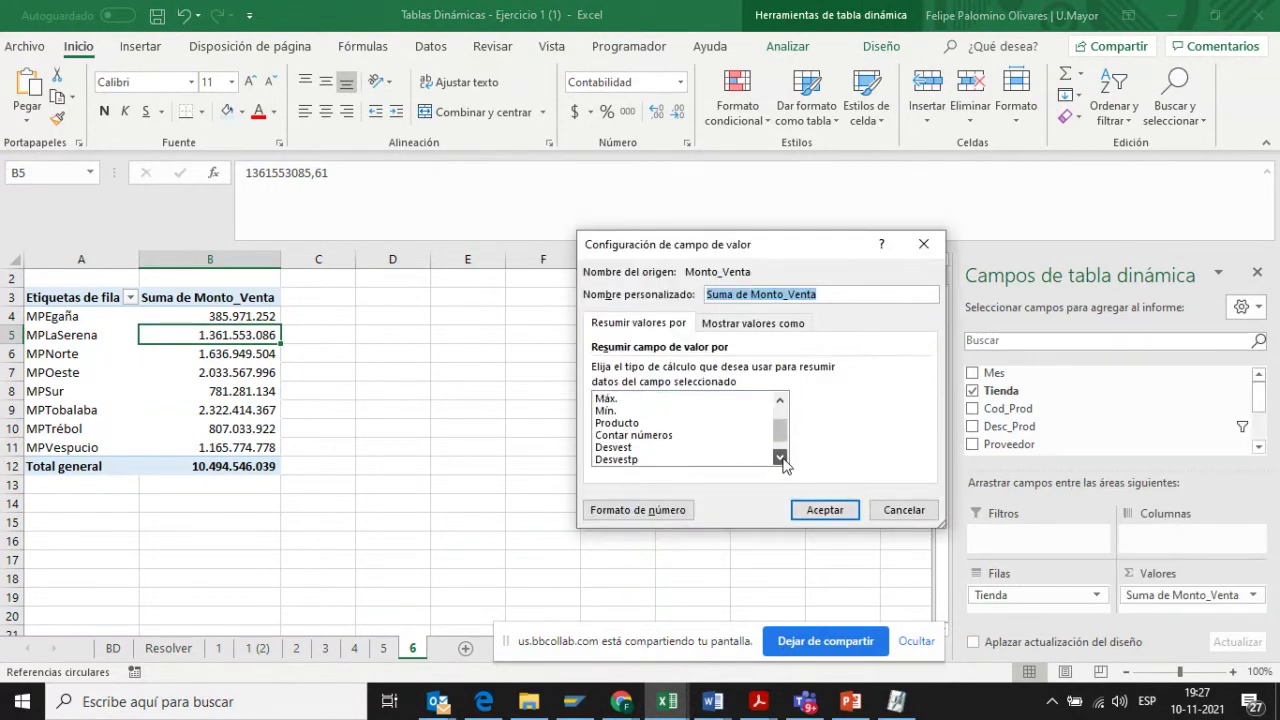
pyautogui.click(781, 457)
pyautogui.click(781, 457)
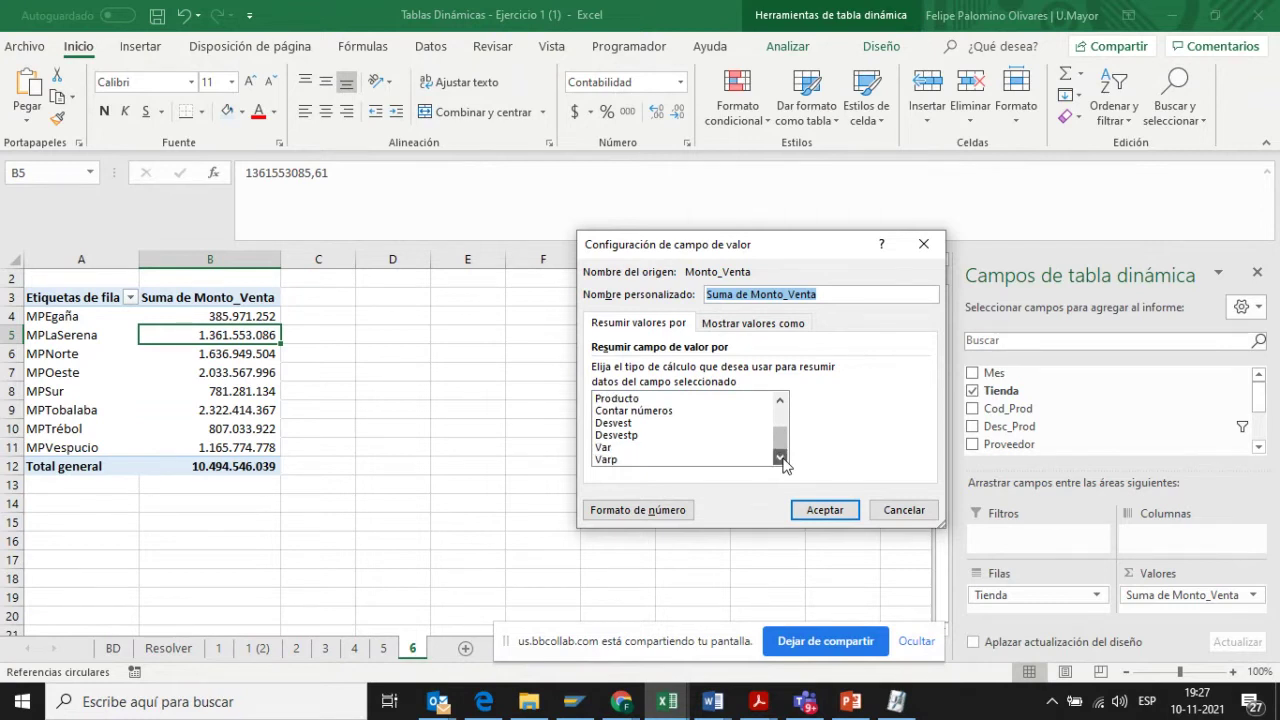
pyautogui.click(906, 512)
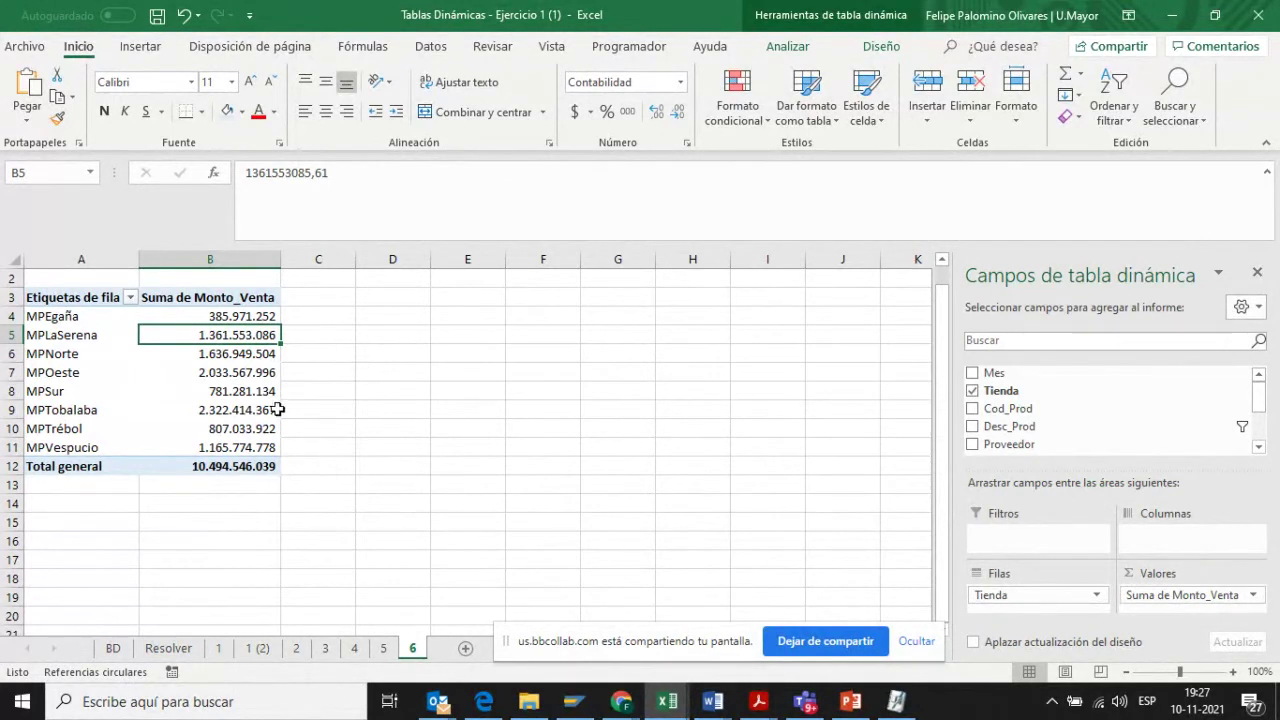
# - Show the Monto_Venta sums on sheet 6 as a percentage of the grand total (% del total general)
pyautogui.click(229, 356)
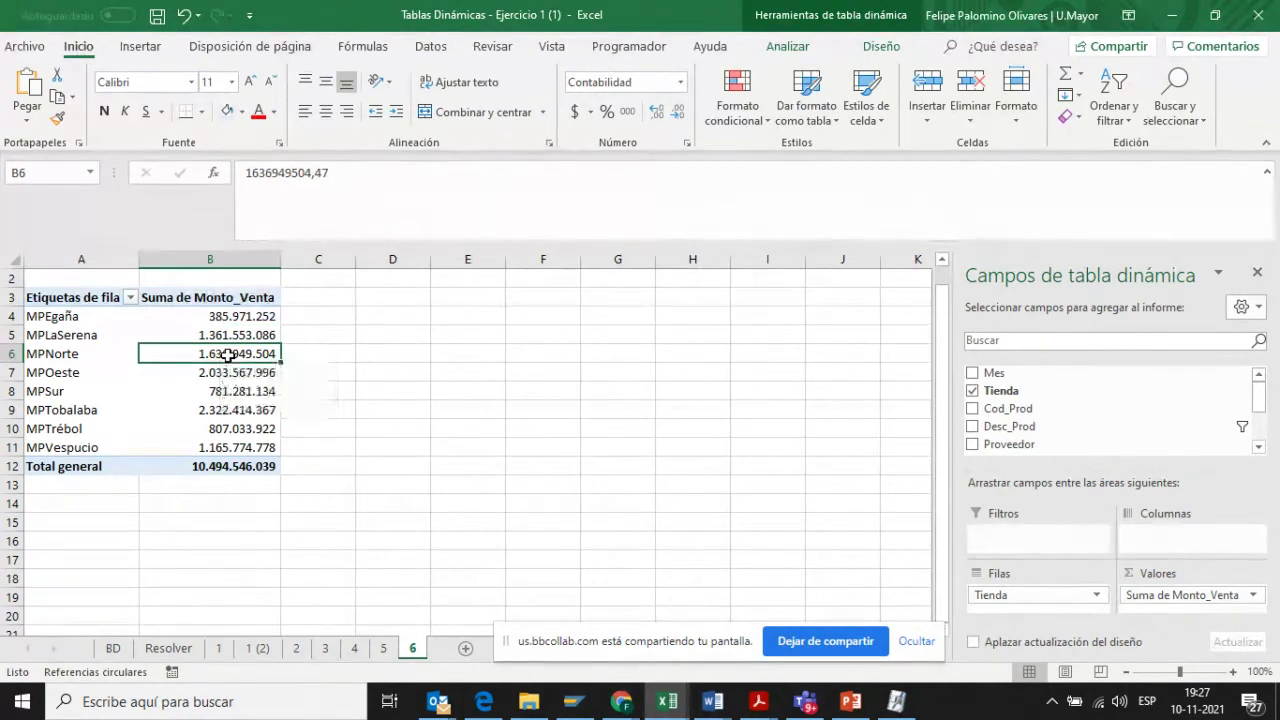
pyautogui.rightClick(230, 357)
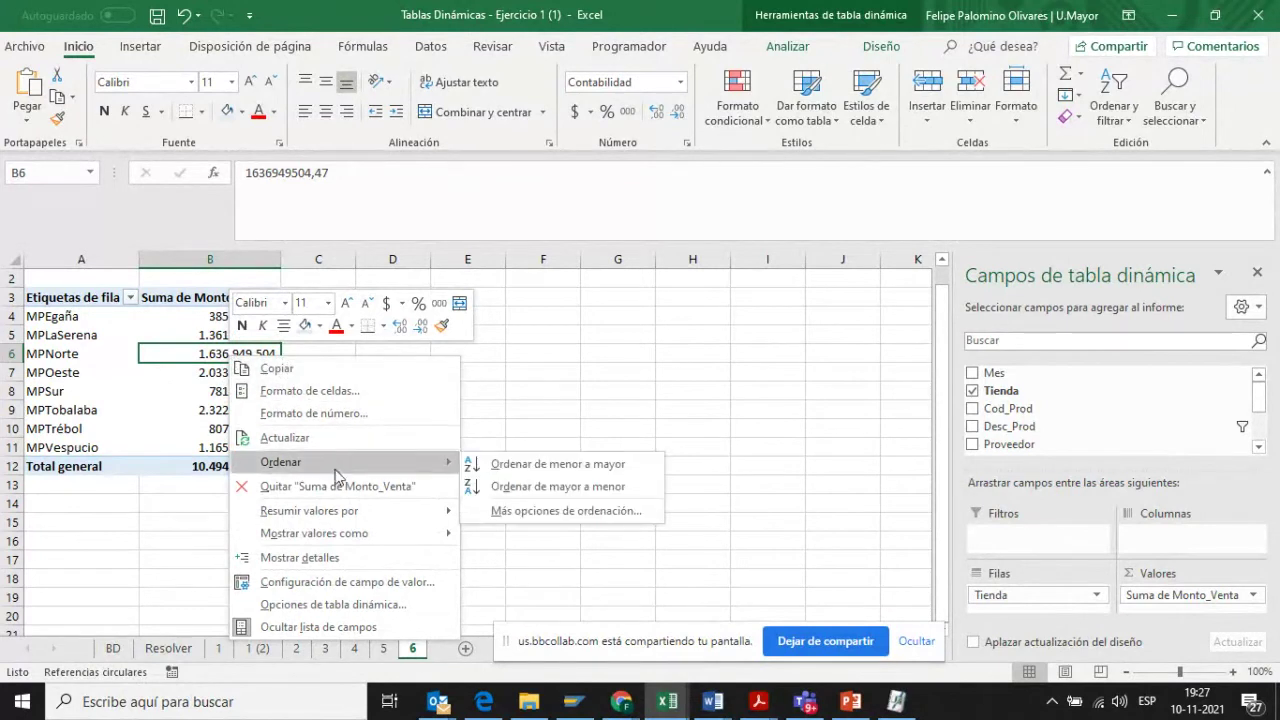
pyautogui.moveTo(352, 538)
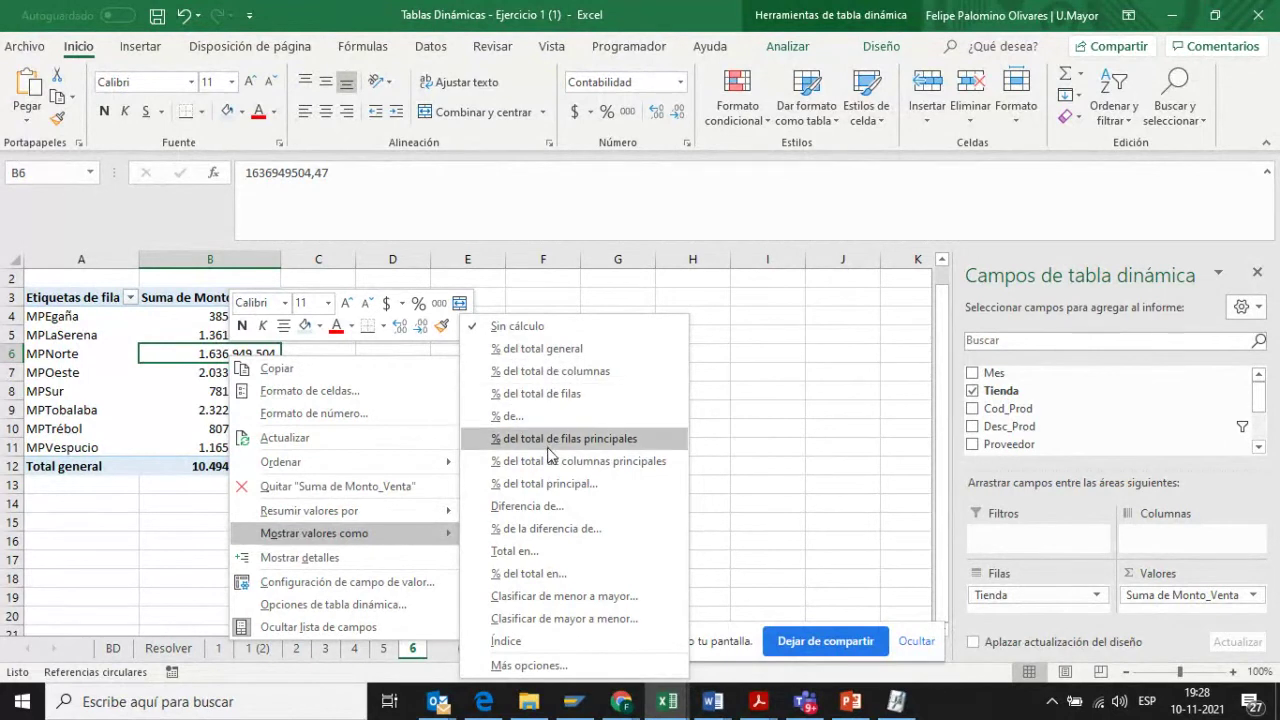
pyautogui.click(531, 357)
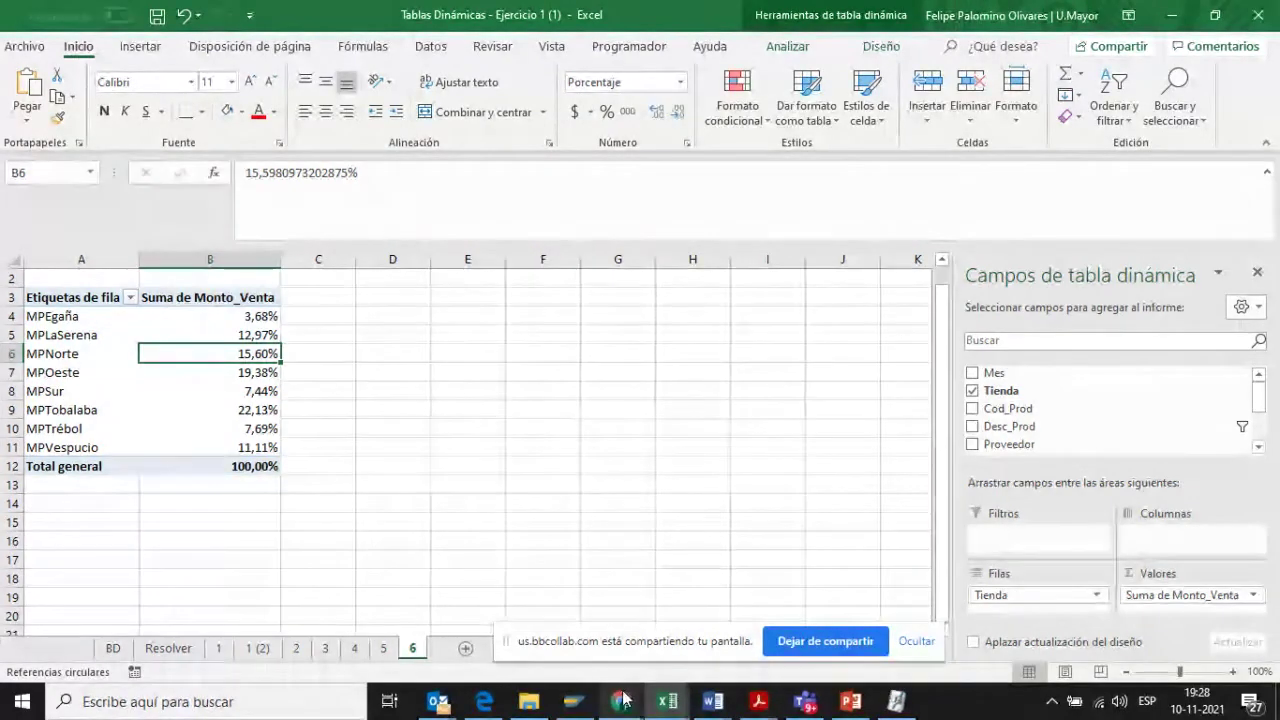
# - Switch to the Collaborate session in Chrome, read the class chat, and return to the Excel workbook
pyautogui.moveTo(622, 700)
pyautogui.click(586, 649)
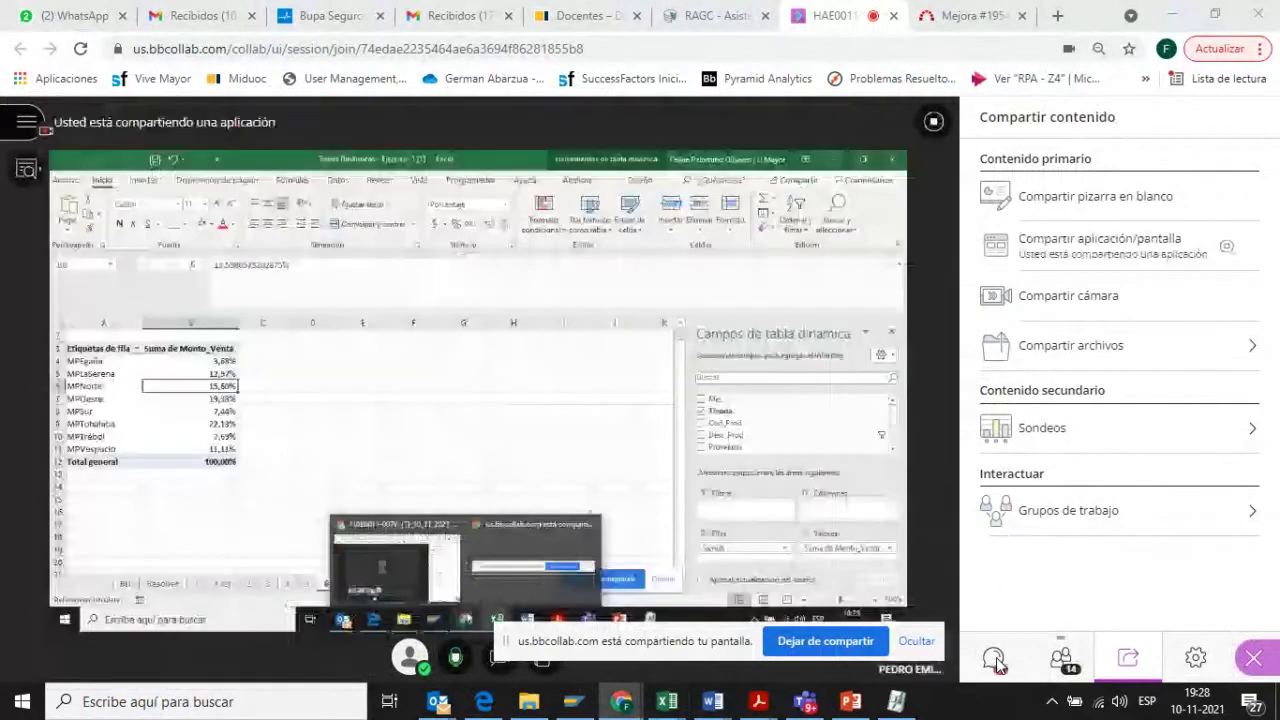
pyautogui.click(991, 657)
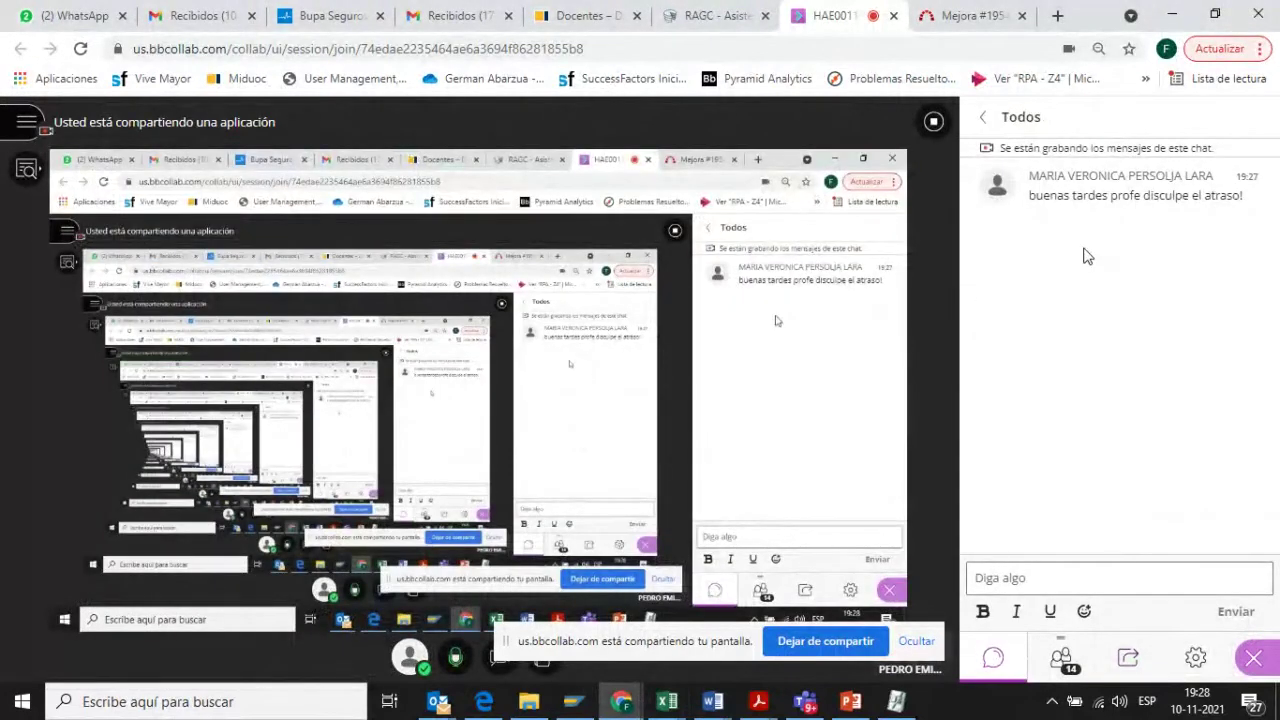
pyautogui.hotkey('alt', 'Tab')
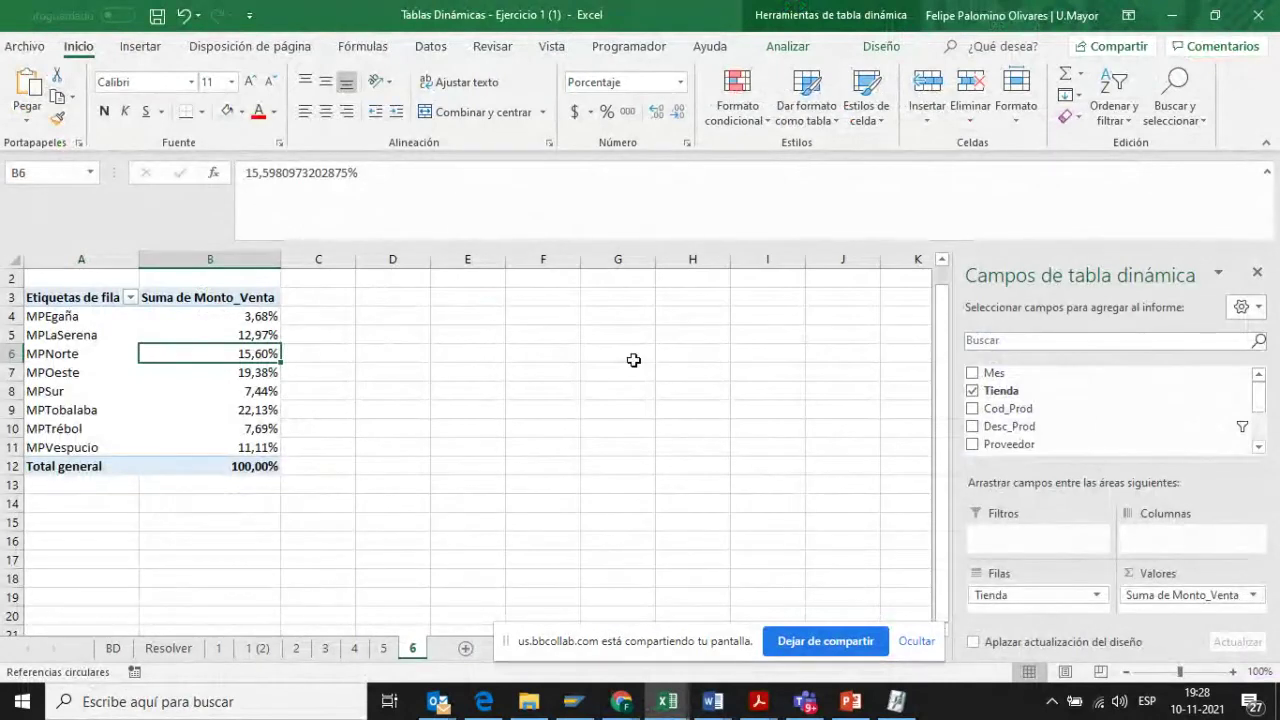
# - Review the finished pivot tables on sheets 1 to 6 against the Resolver list and locate question 7
pyautogui.click(165, 648)
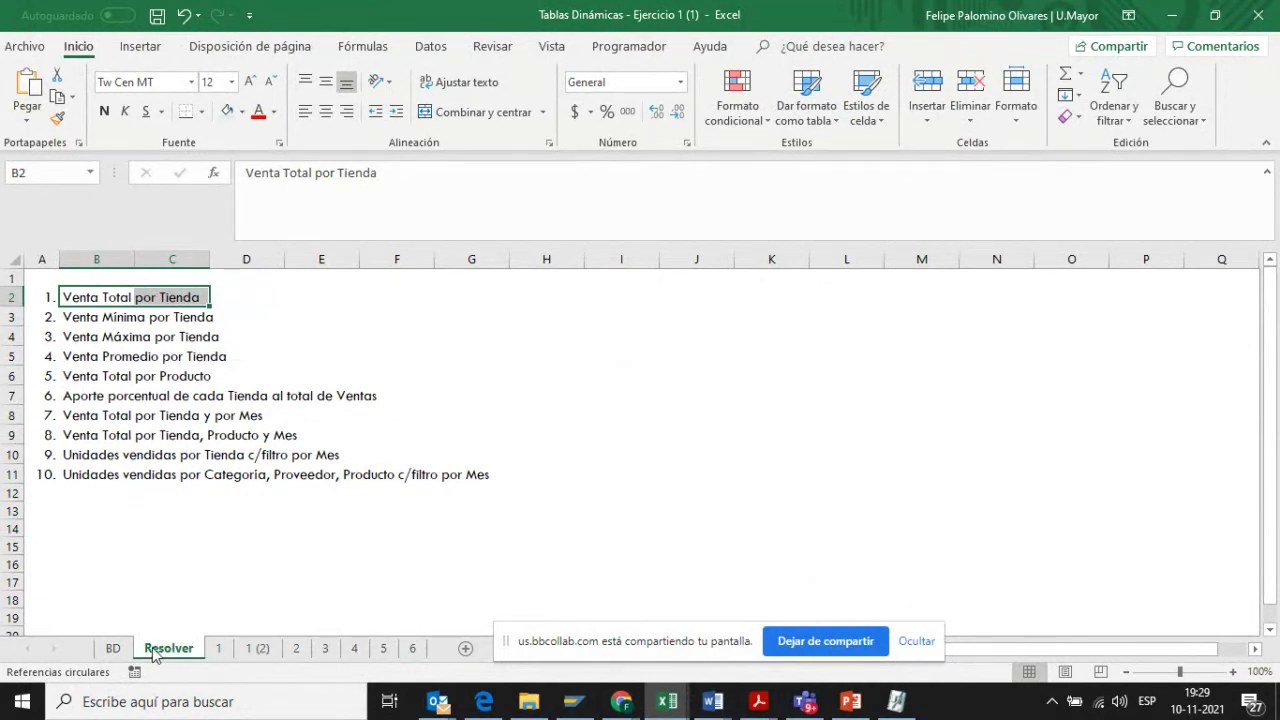
pyautogui.click(219, 650)
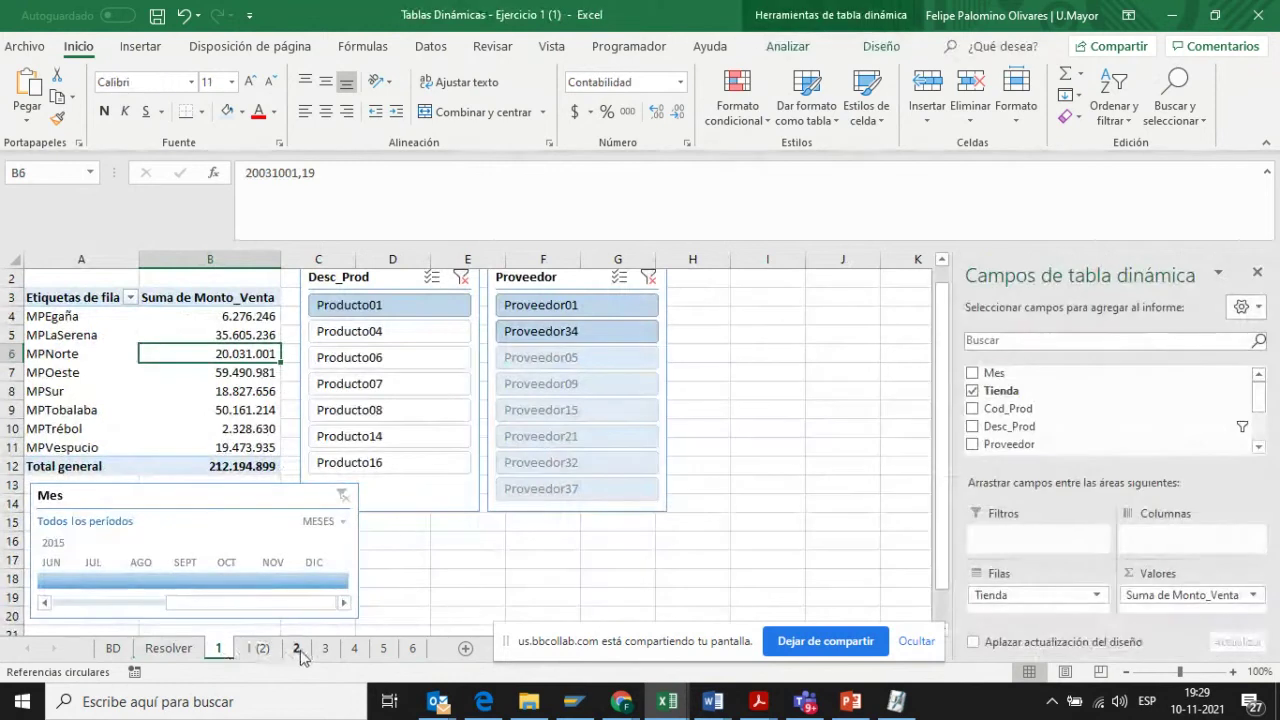
pyautogui.click(298, 651)
pyautogui.click(325, 650)
pyautogui.click(354, 650)
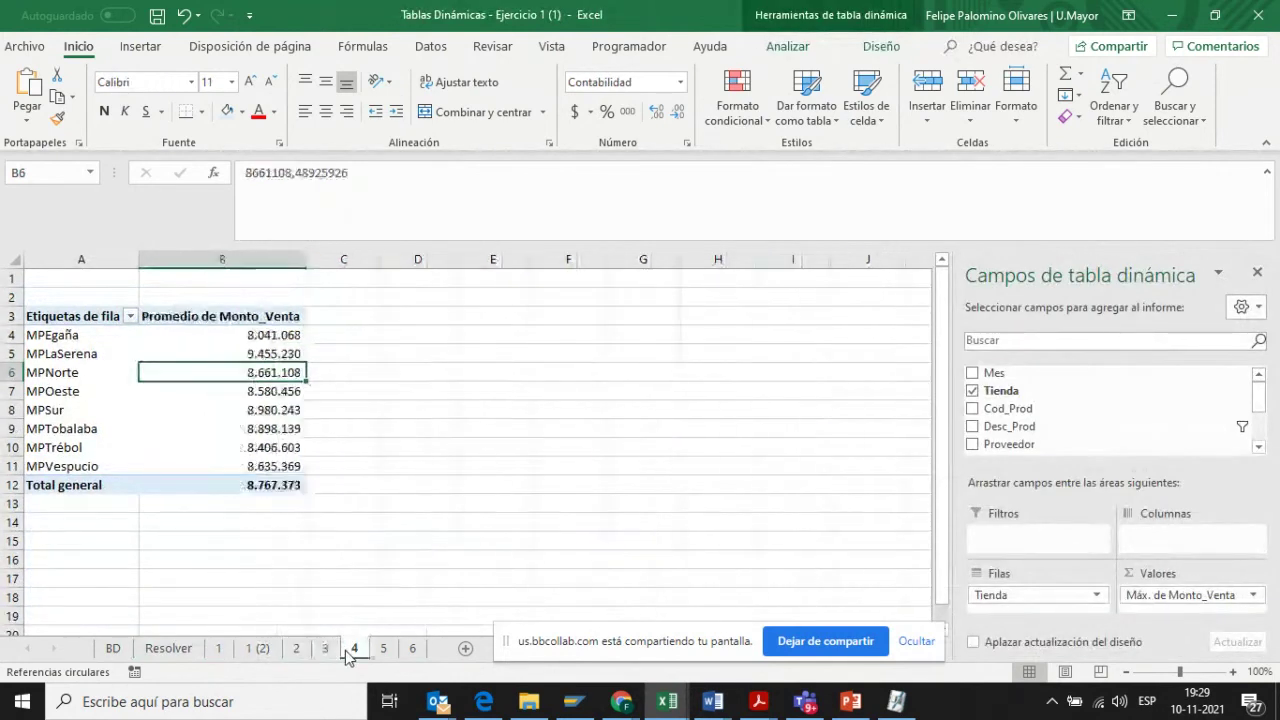
pyautogui.click(382, 648)
pyautogui.click(411, 648)
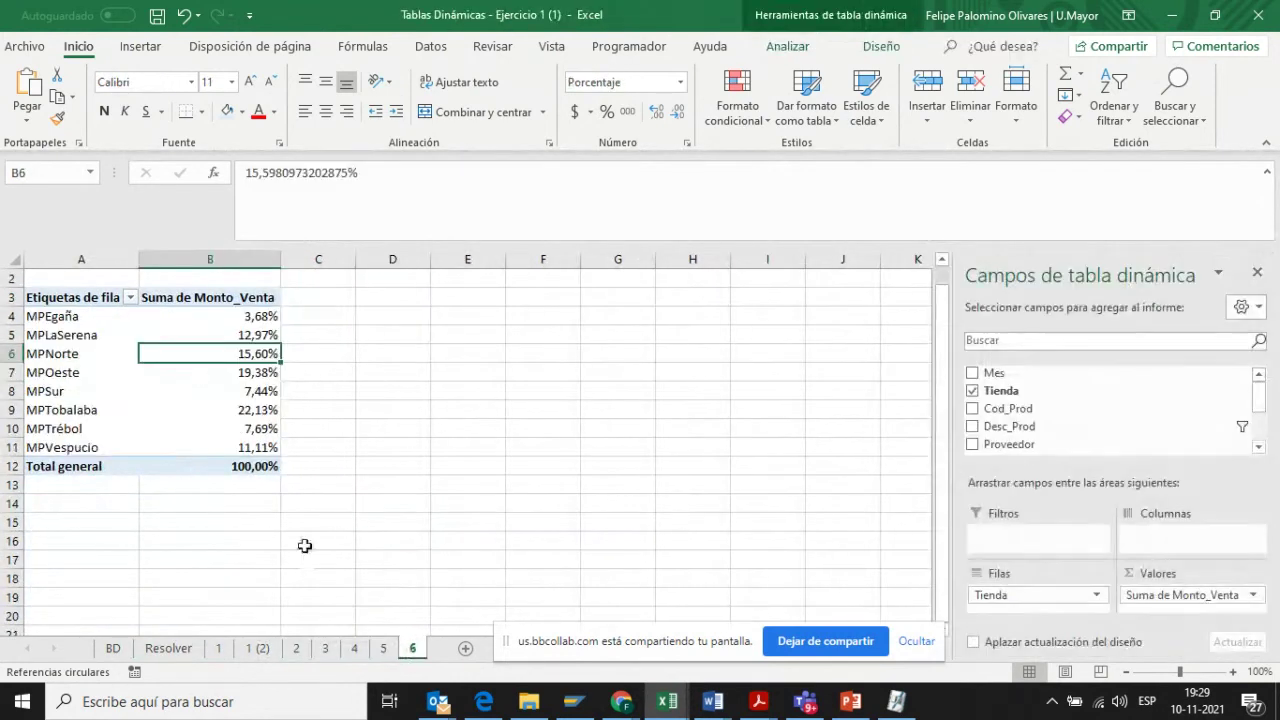
pyautogui.click(168, 648)
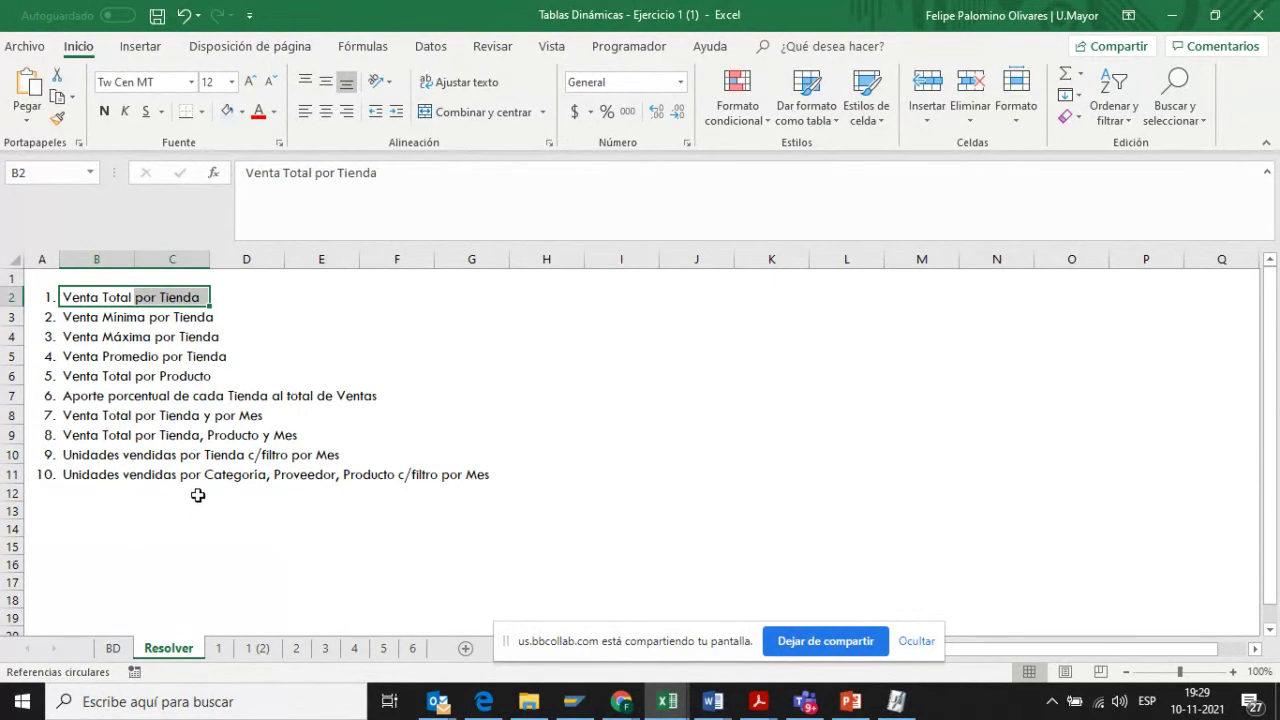
pyautogui.click(91, 419)
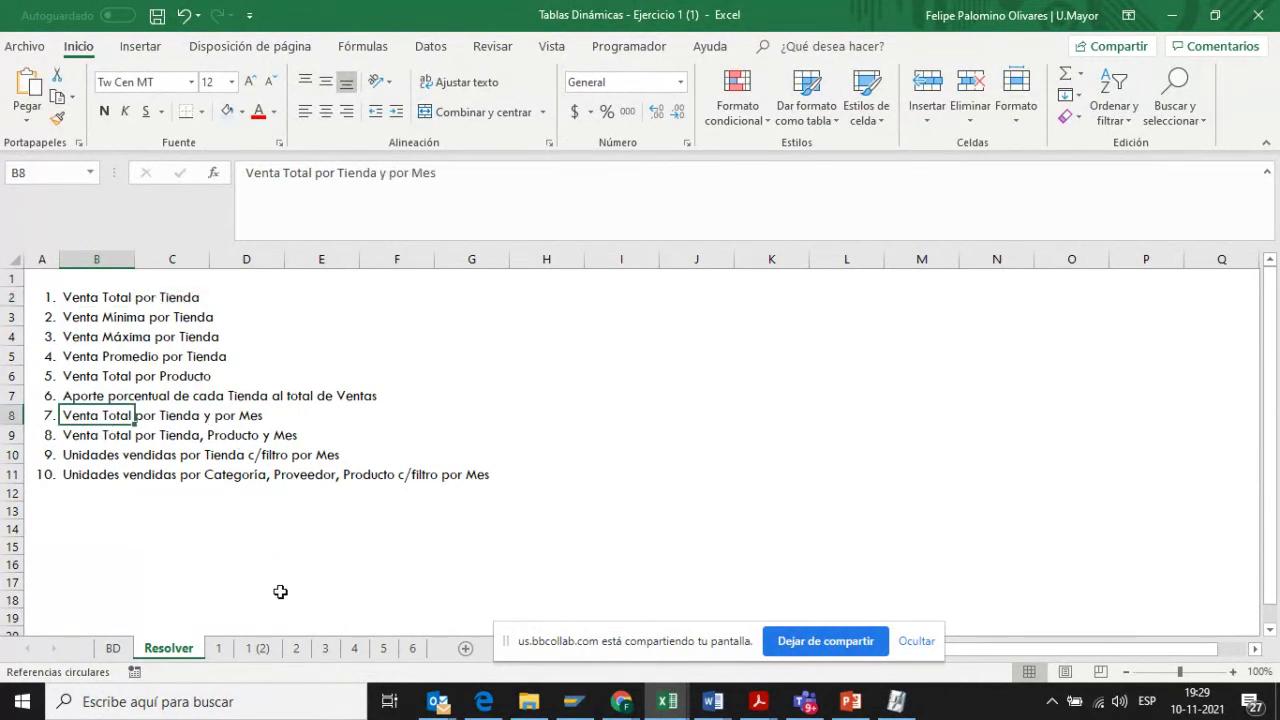
# - Duplicate sheet 1 with its slicers and timeline to the end of the workbook as the base for question 7
pyautogui.click(218, 648)
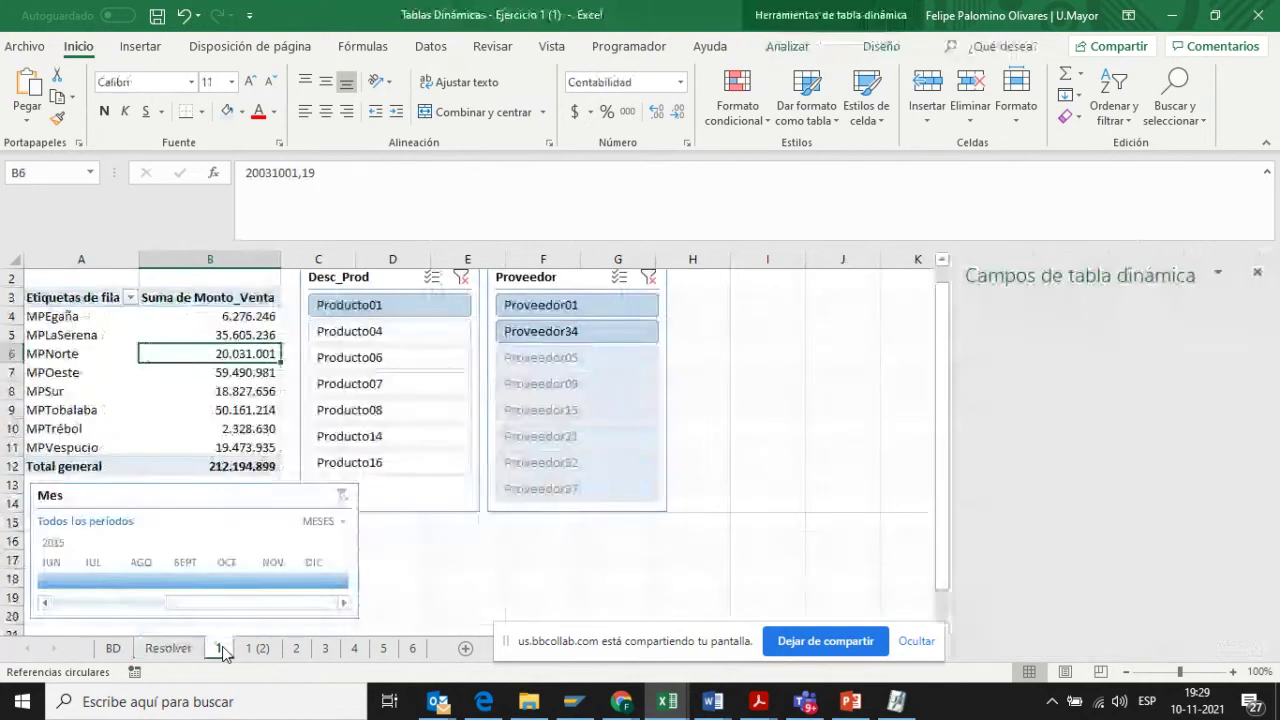
pyautogui.rightClick(218, 648)
pyautogui.click(300, 495)
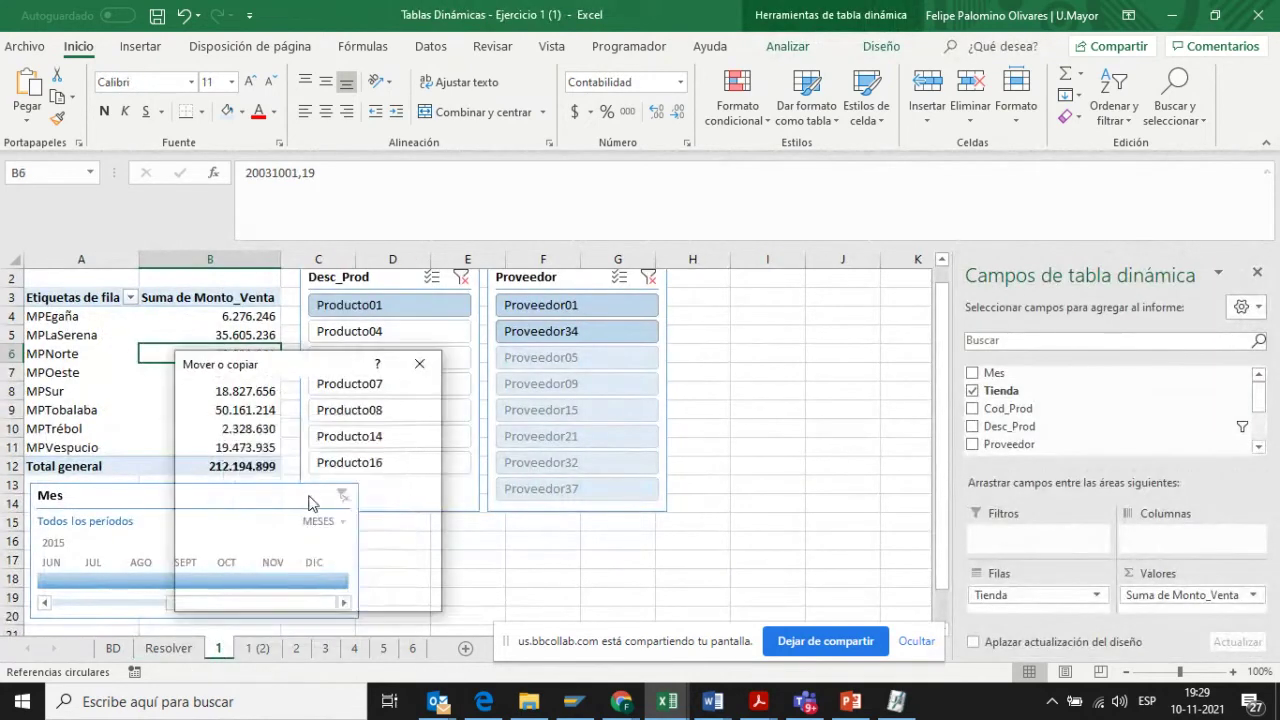
pyautogui.click(214, 487)
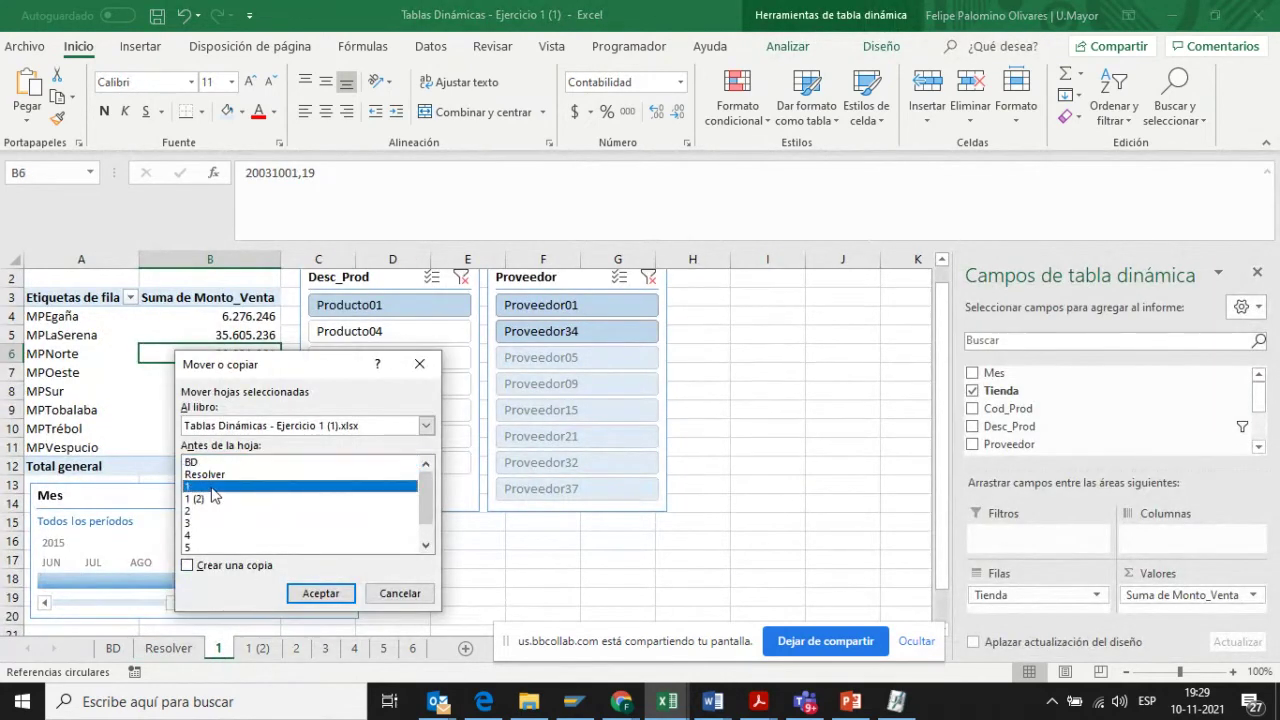
pyautogui.click(238, 567)
pyautogui.scroll(-1, 428, 543)
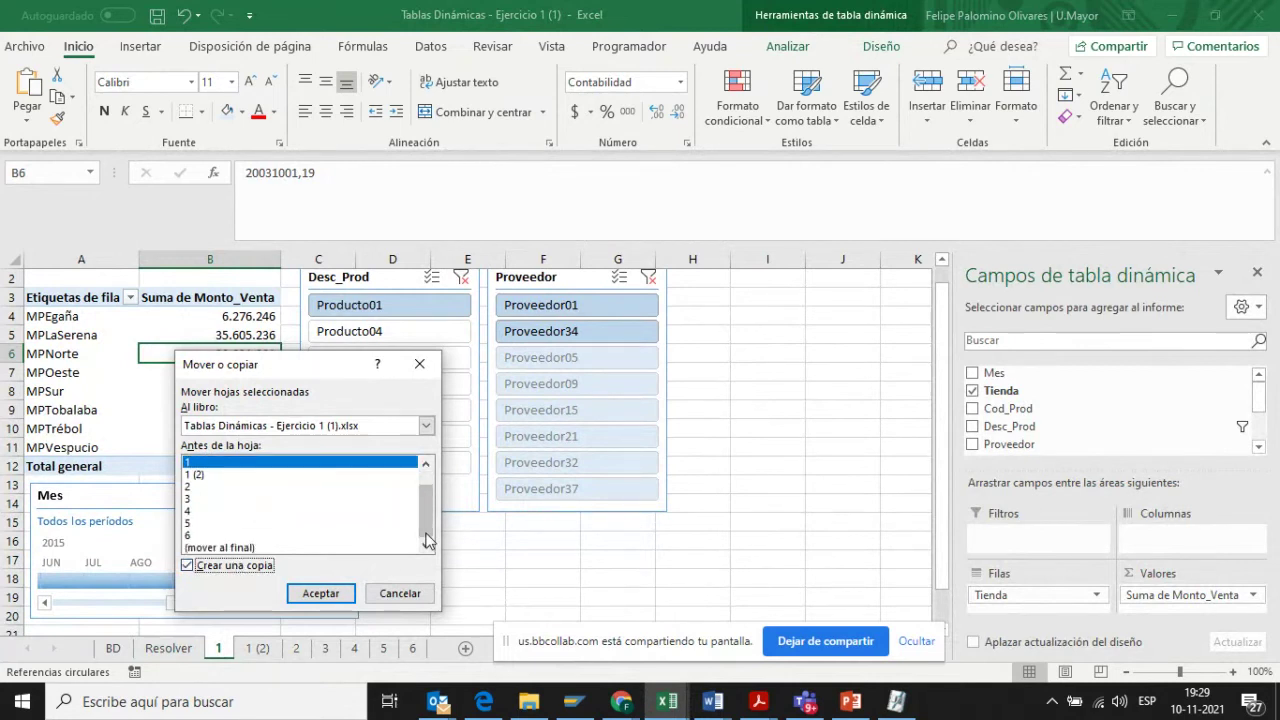
pyautogui.click(338, 547)
pyautogui.click(320, 593)
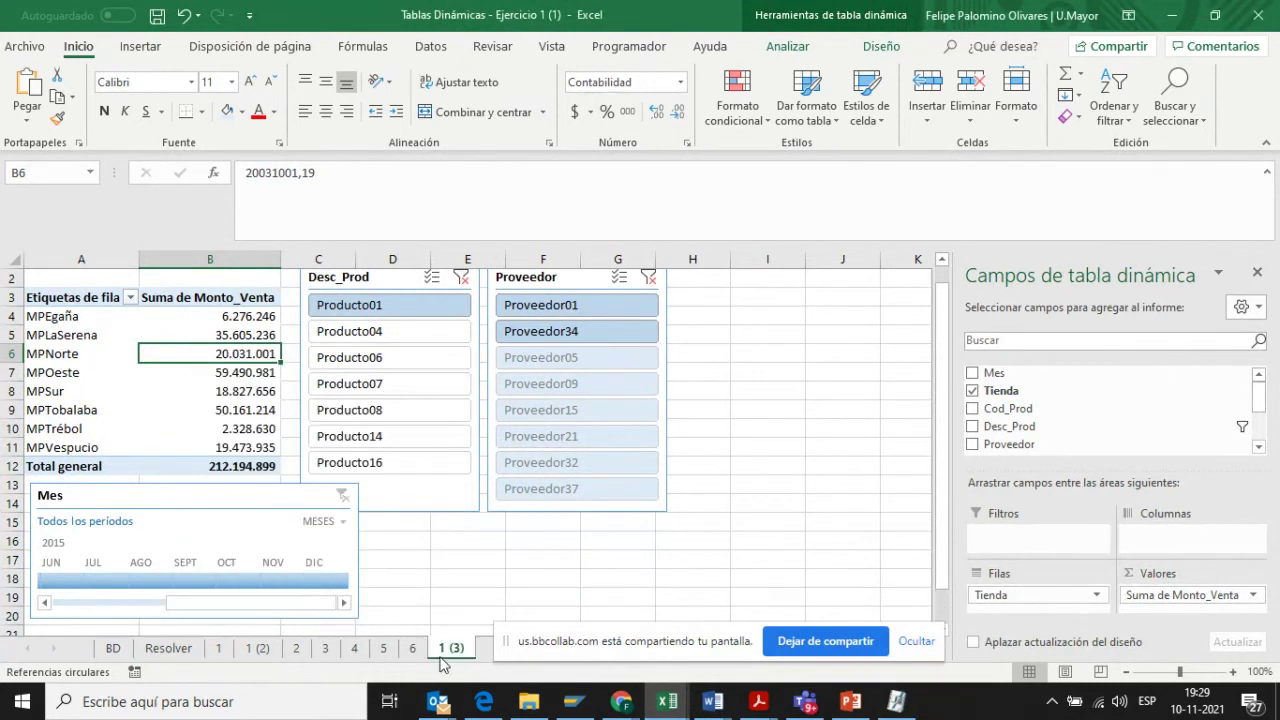
# - Rename the new sheet 1 (3) as 7
pyautogui.rightClick(452, 648)
pyautogui.click(527, 471)
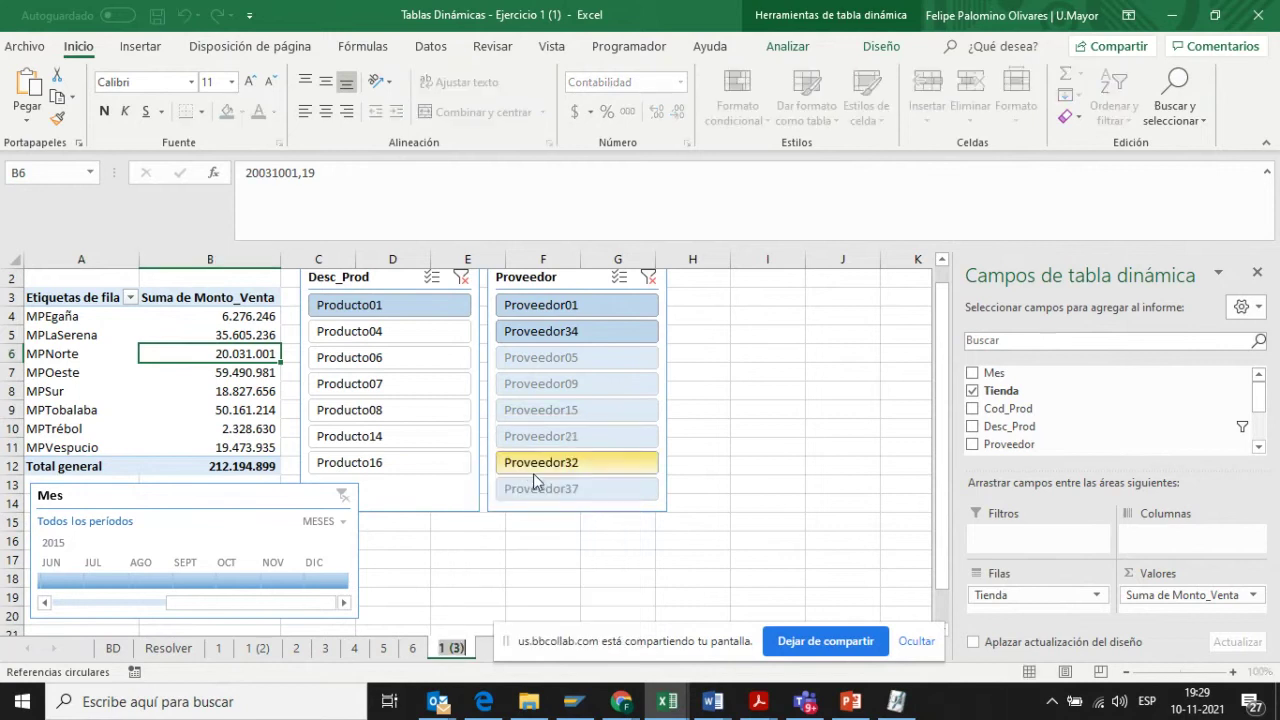
pyautogui.write('7')
pyautogui.press('Return')
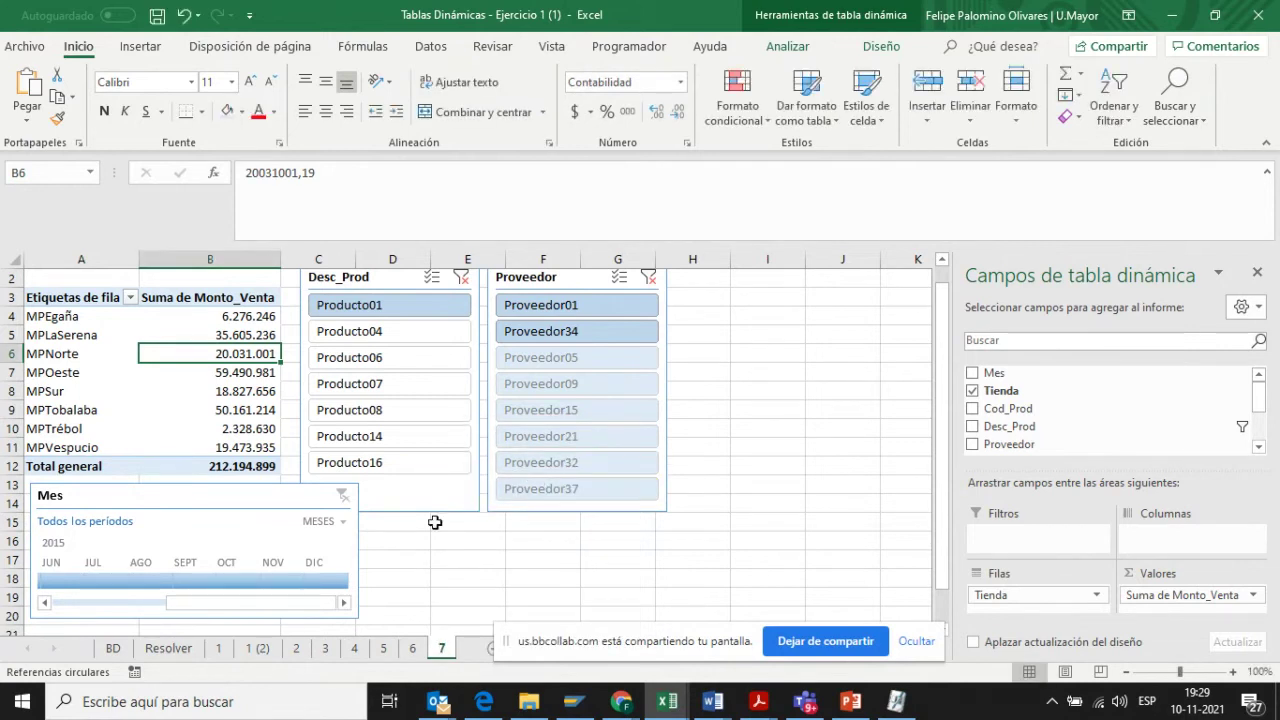
# - Delete the Mes timeline and the Desc_Prod and Proveedor slicers from sheet 7, and recheck question 7 on the Resolver sheet
pyautogui.click(350, 560)
pyautogui.press('Delete')
pyautogui.click(411, 486)
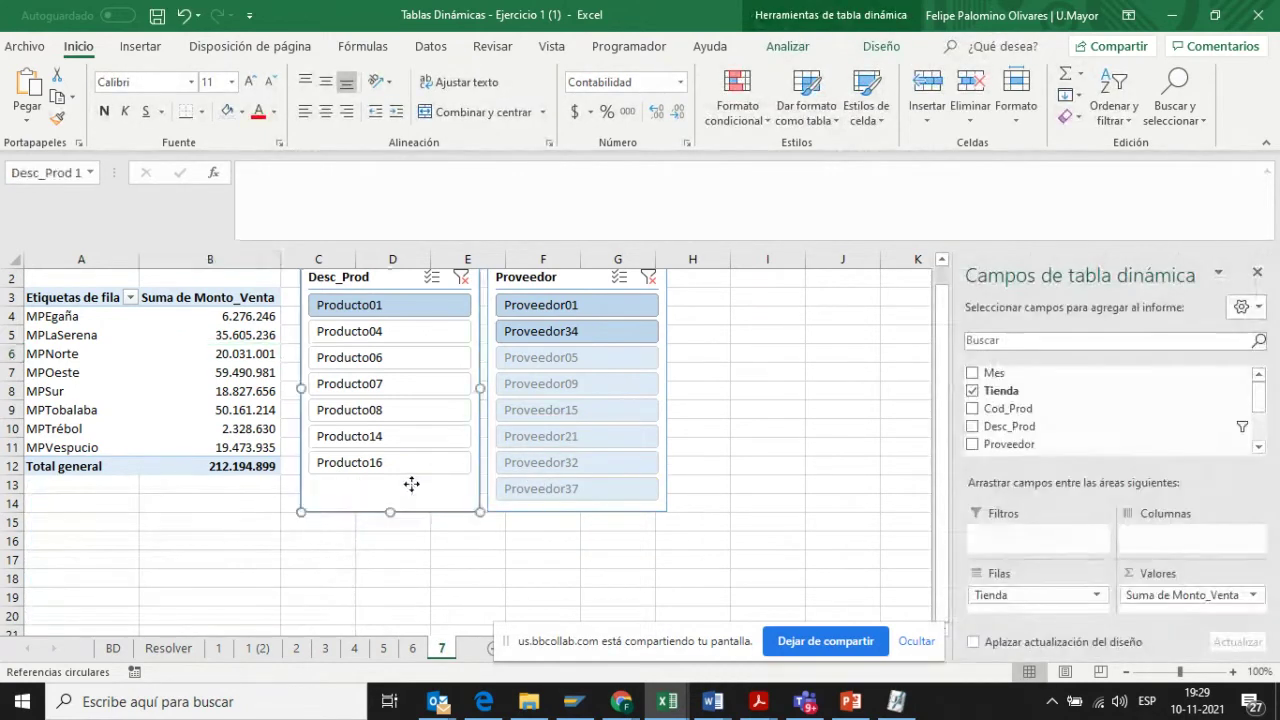
pyautogui.press('Delete')
pyautogui.click(531, 509)
pyautogui.press('Delete')
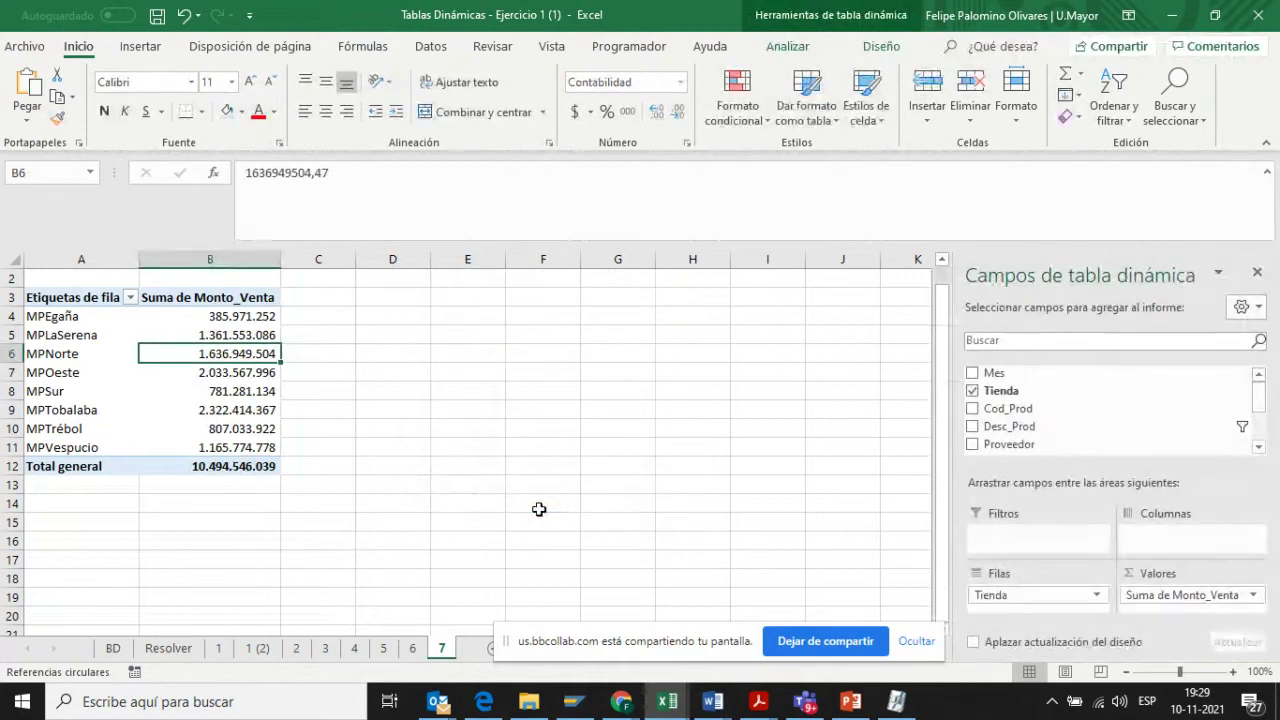
pyautogui.click(170, 648)
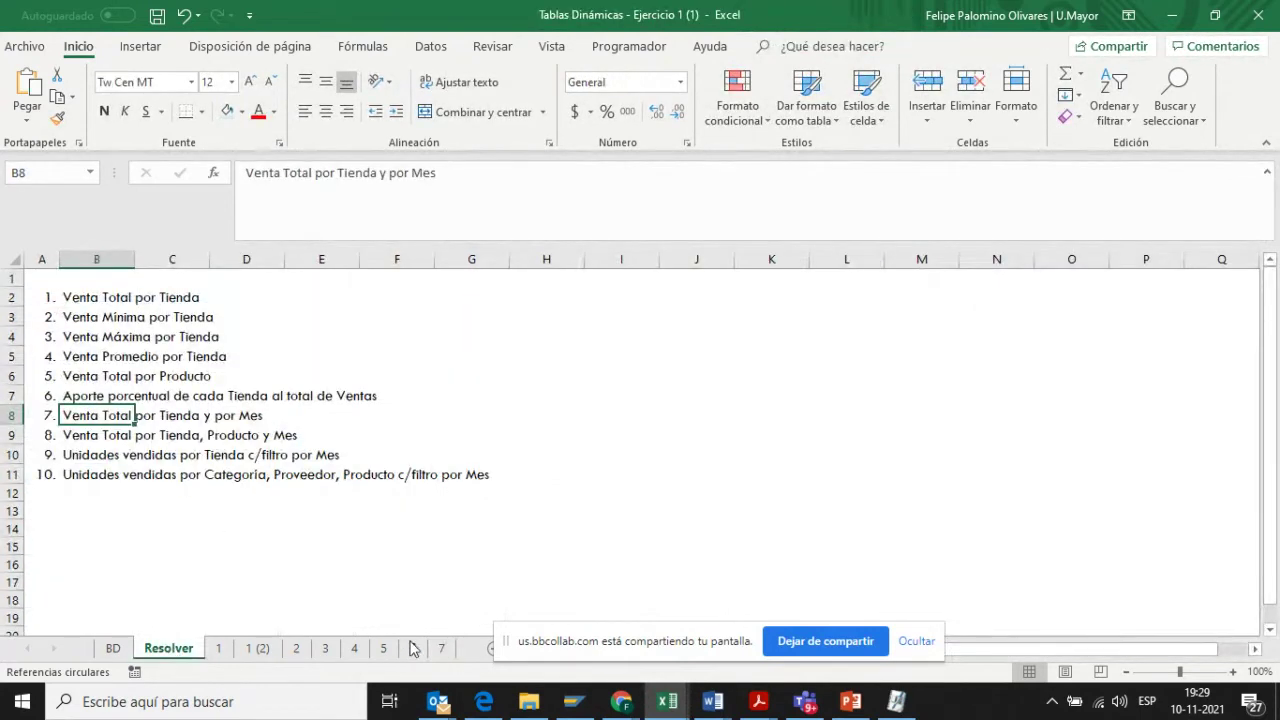
# - Break down sheet 7's store sales by month across the columns, keeping only Meses (Mes) and removing Días (Mes)
pyautogui.click(441, 648)
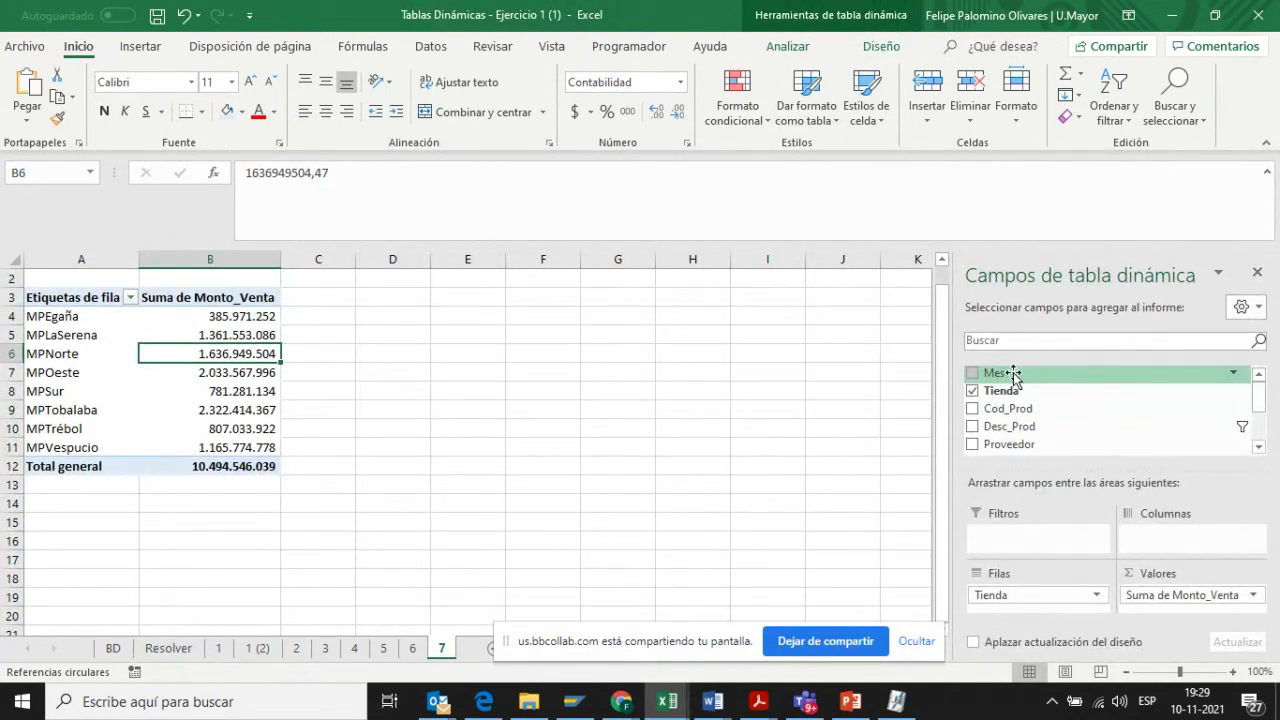
pyautogui.moveTo(1005, 378); pyautogui.dragTo(1162, 544)
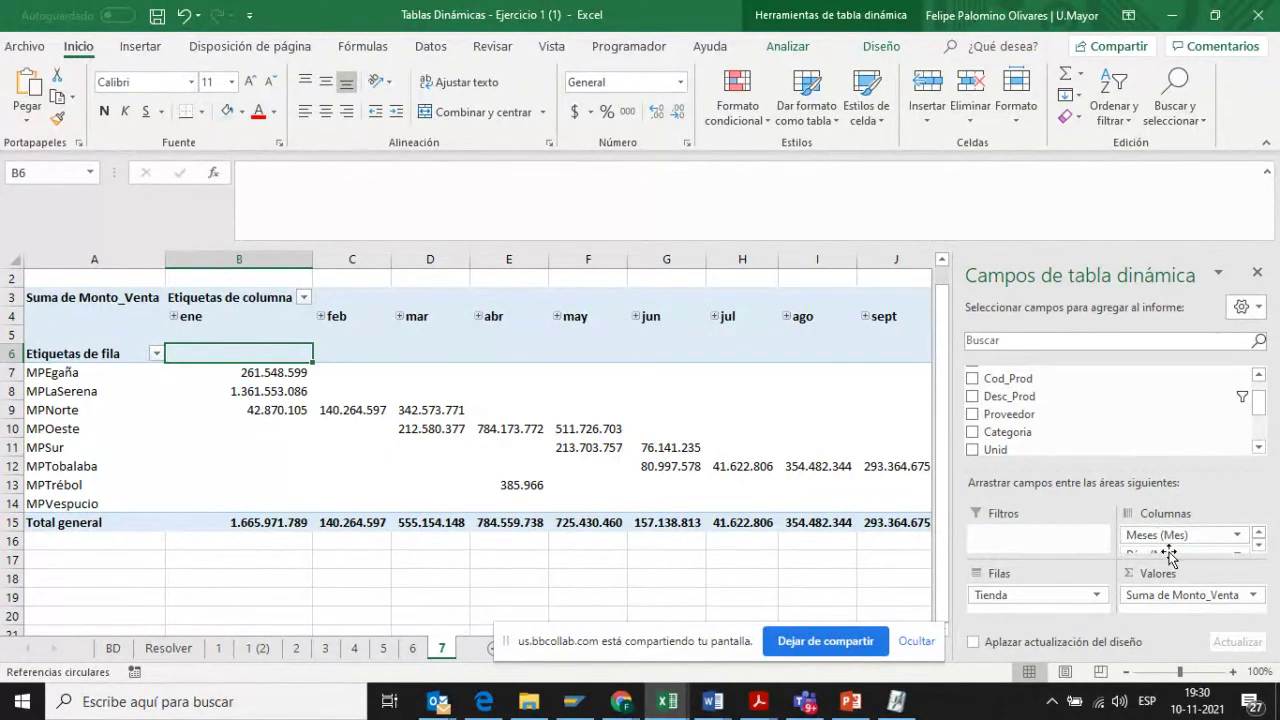
pyautogui.moveTo(1168, 553); pyautogui.dragTo(1155, 455)
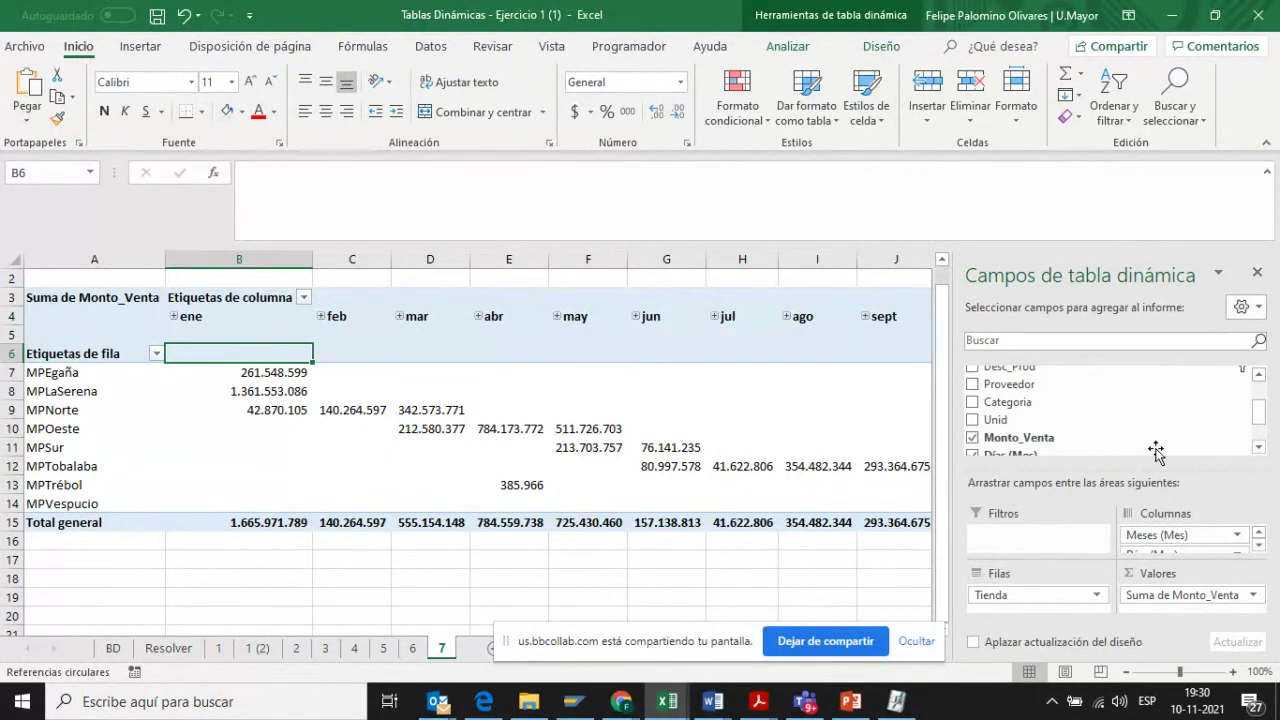
pyautogui.moveTo(1186, 556); pyautogui.dragTo(1145, 428)
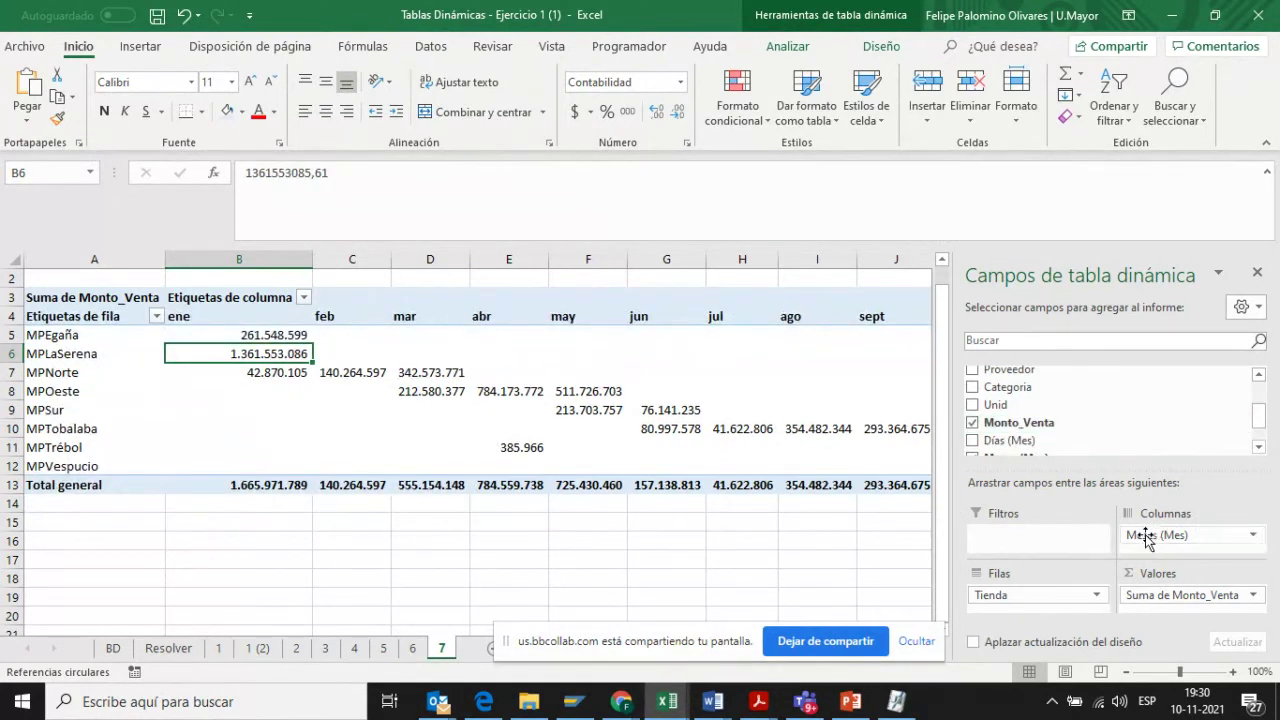
# - Try sheet 7's pivot with months nested under each store and with stores as columns, returning to stores in rows and months in columns
pyautogui.moveTo(1147, 537); pyautogui.dragTo(1041, 613)
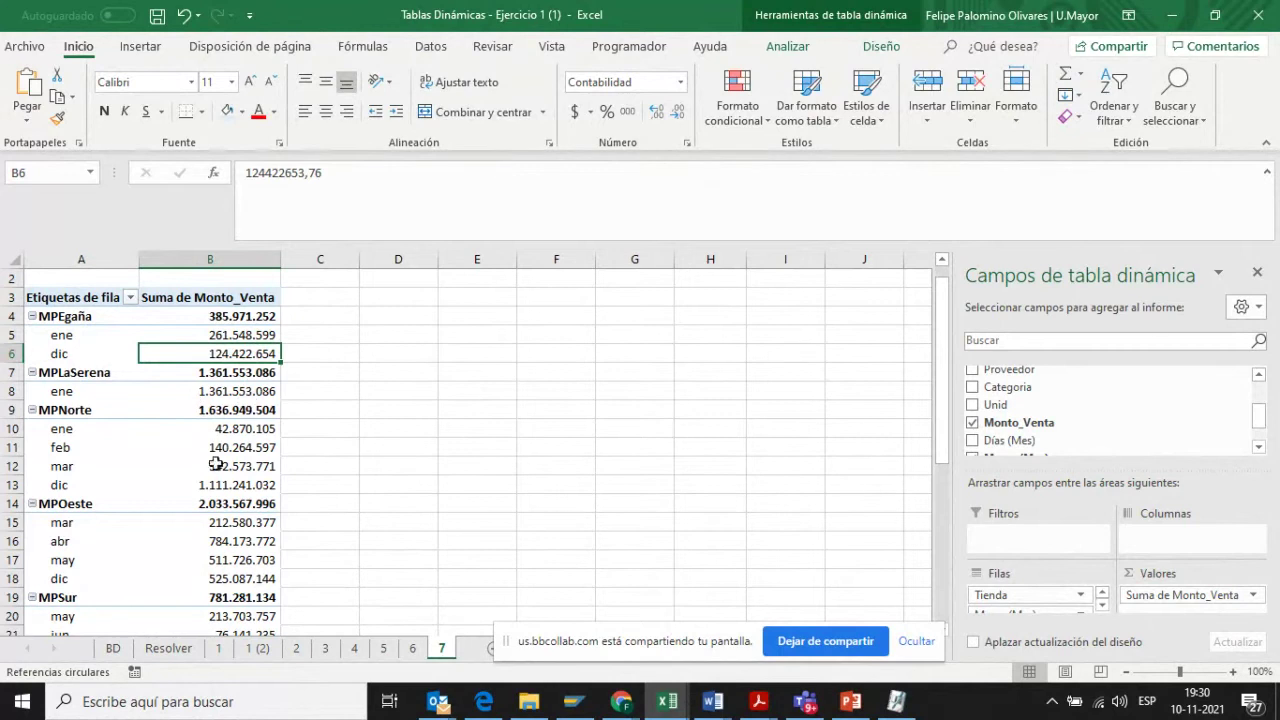
pyautogui.scroll(-6, 431, 409)
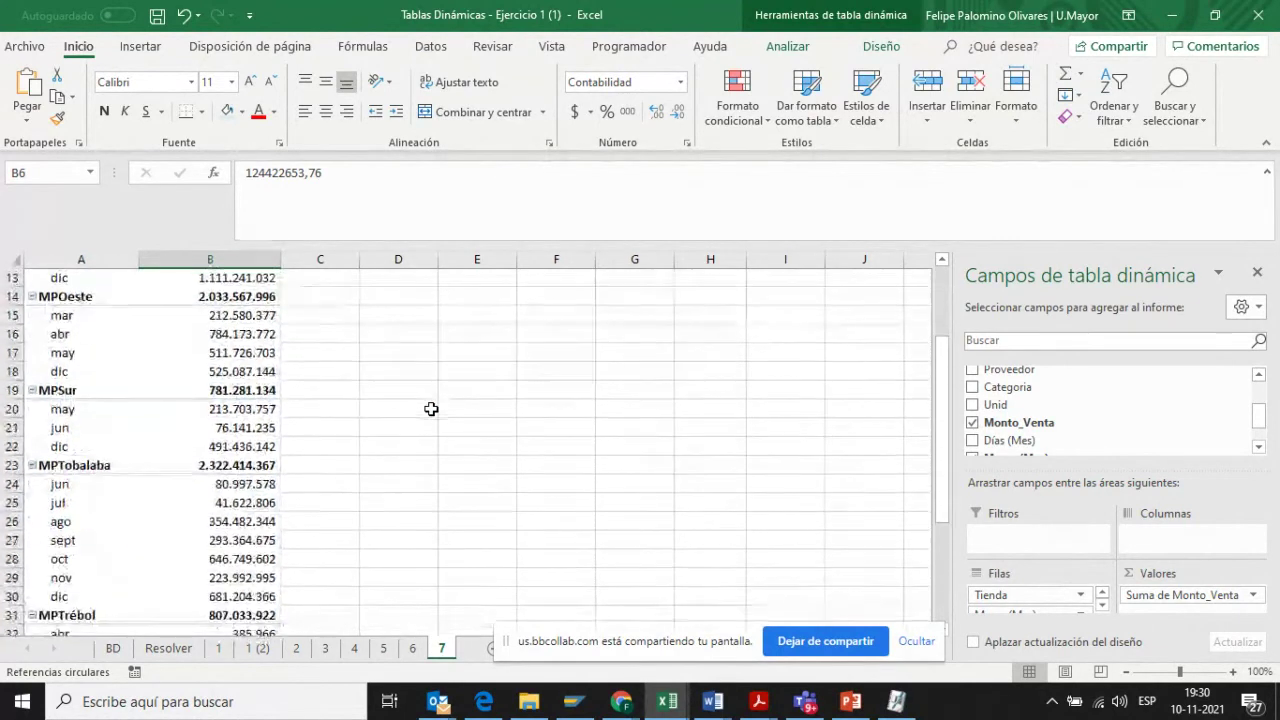
pyautogui.scroll(6, 431, 409)
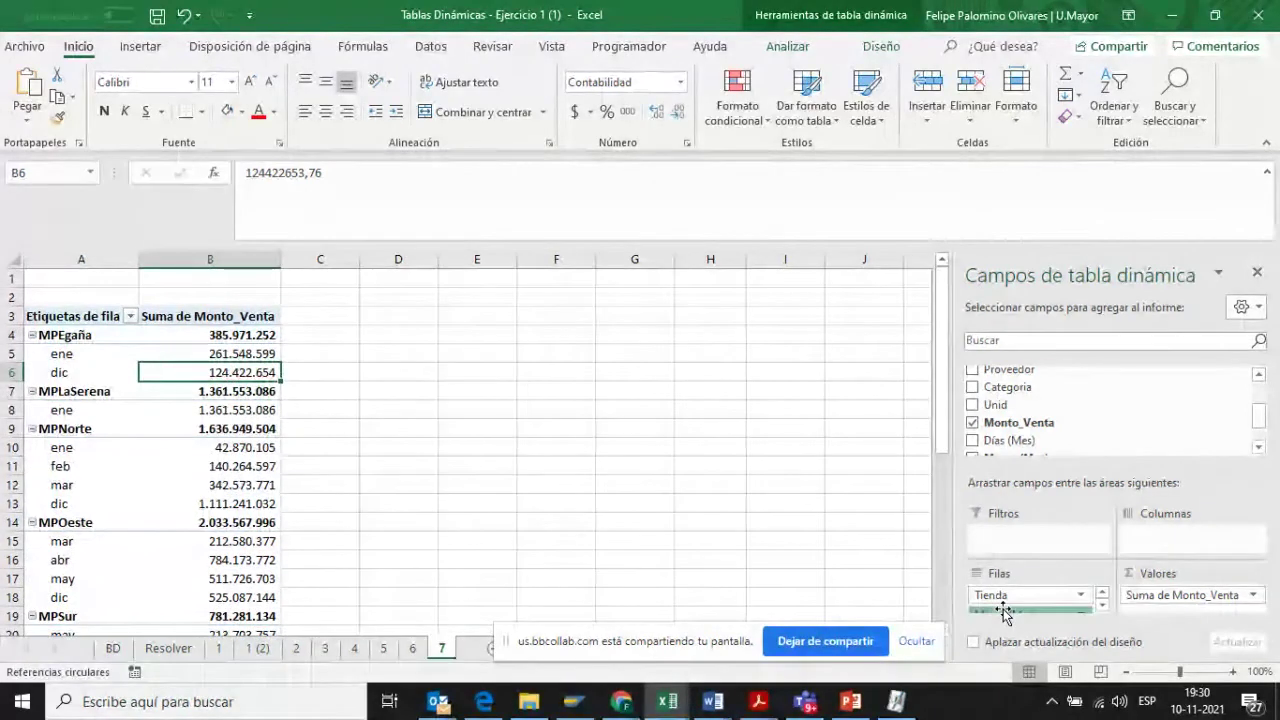
pyautogui.moveTo(1005, 610); pyautogui.dragTo(1168, 553)
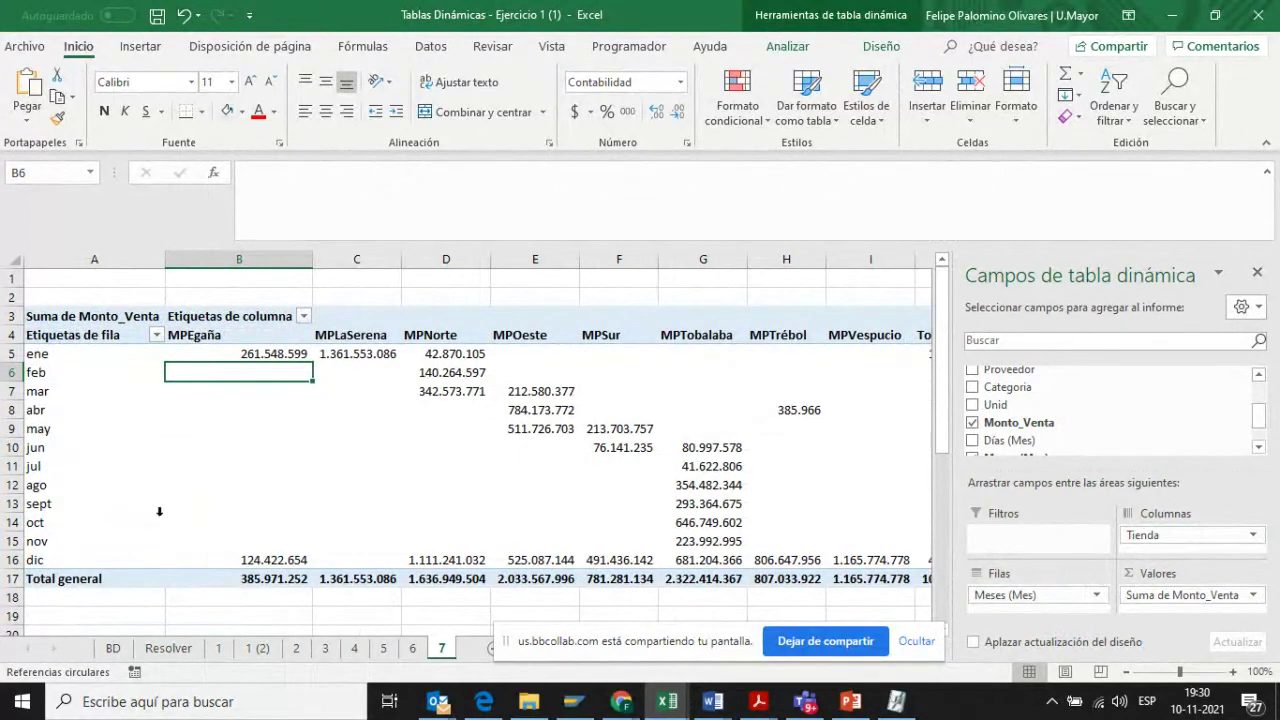
pyautogui.moveTo(325, 487)
pyautogui.moveTo(1180, 532)
pyautogui.mouseDown()
pyautogui.moveTo(1005, 600)
pyautogui.moveTo(1180, 540)
pyautogui.mouseUp()
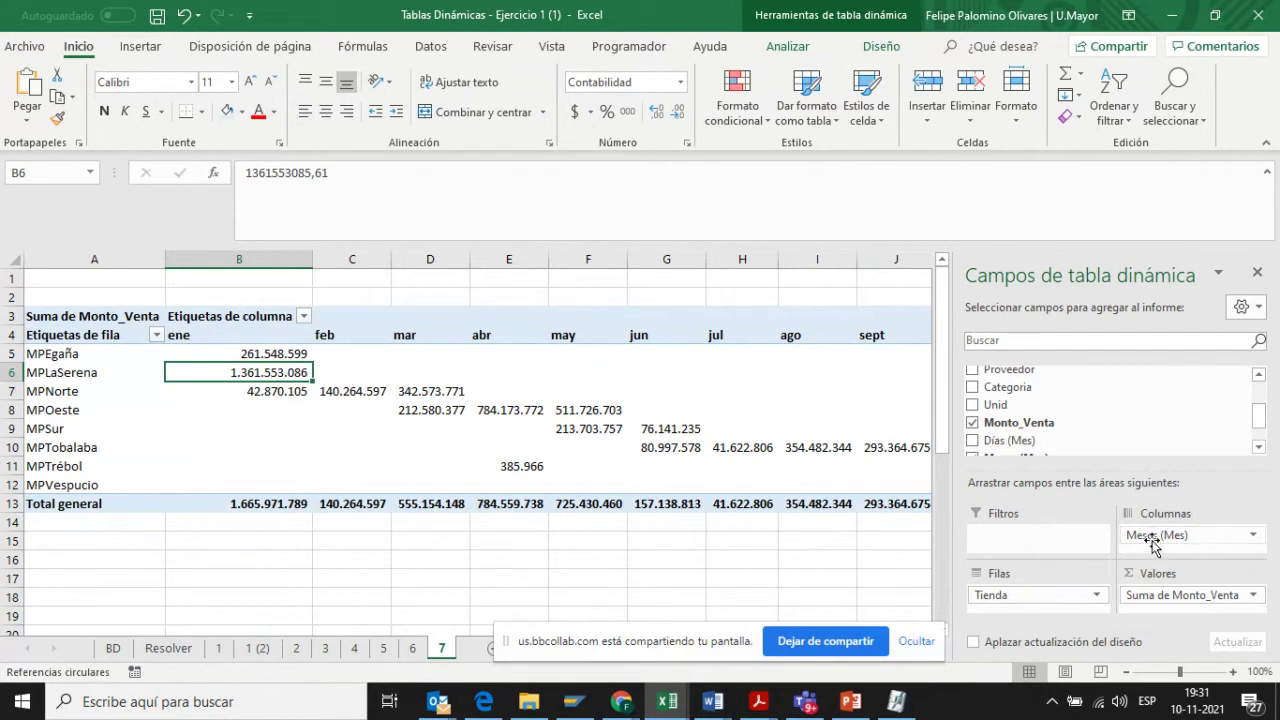
pyautogui.moveTo(1153, 530); pyautogui.dragTo(1046, 612)
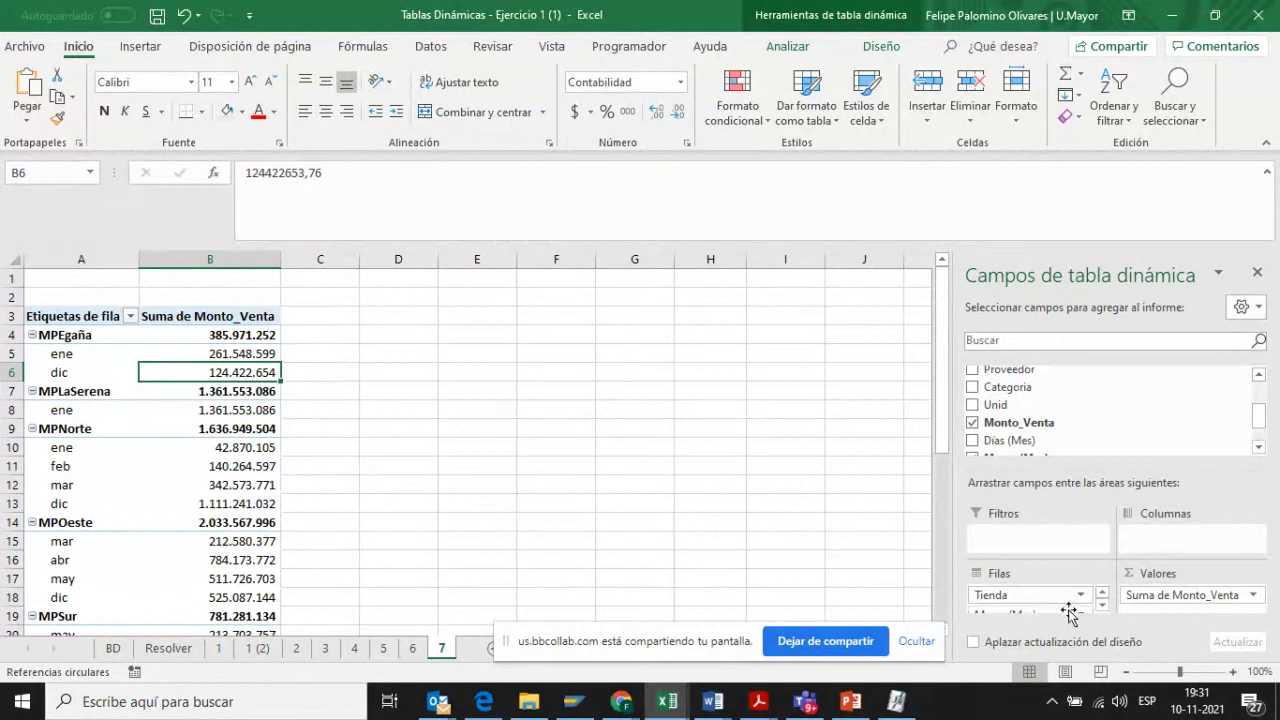
pyautogui.moveTo(1054, 612); pyautogui.dragTo(1145, 540)
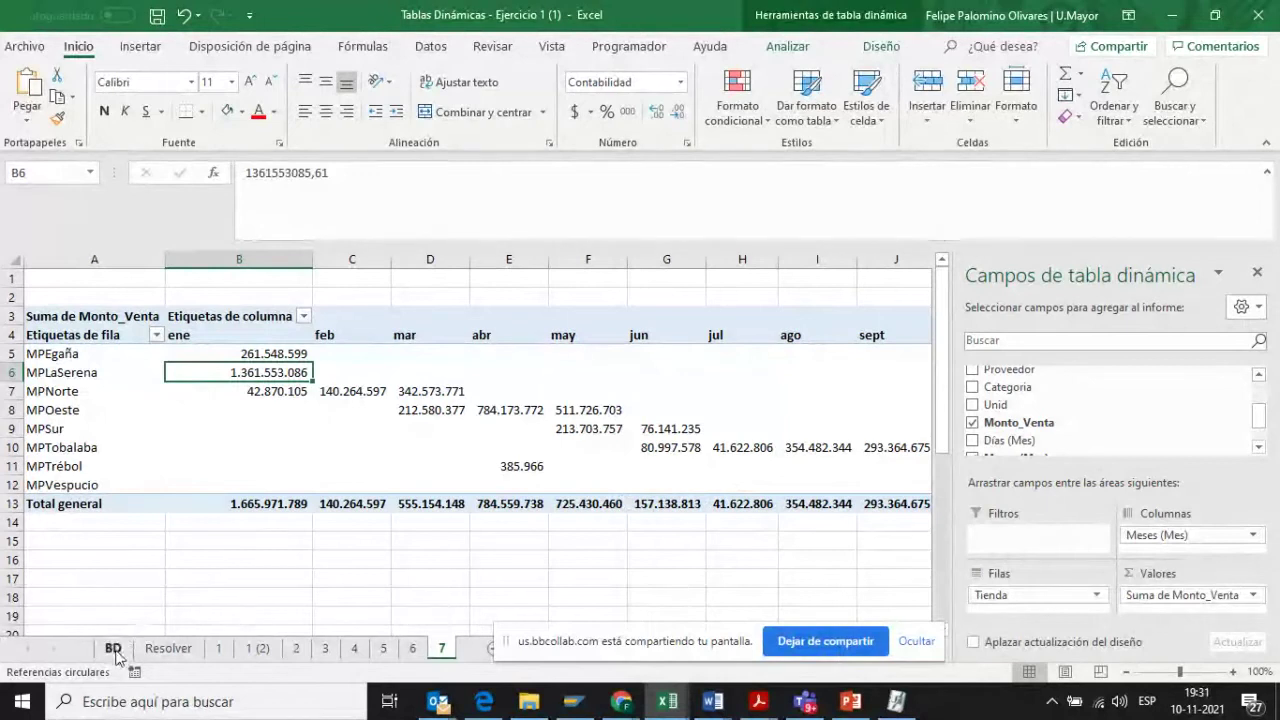
# - Recheck the Resolver question list, check the class session chat in Chrome, and return to the Excel workbook
pyautogui.click(165, 650)
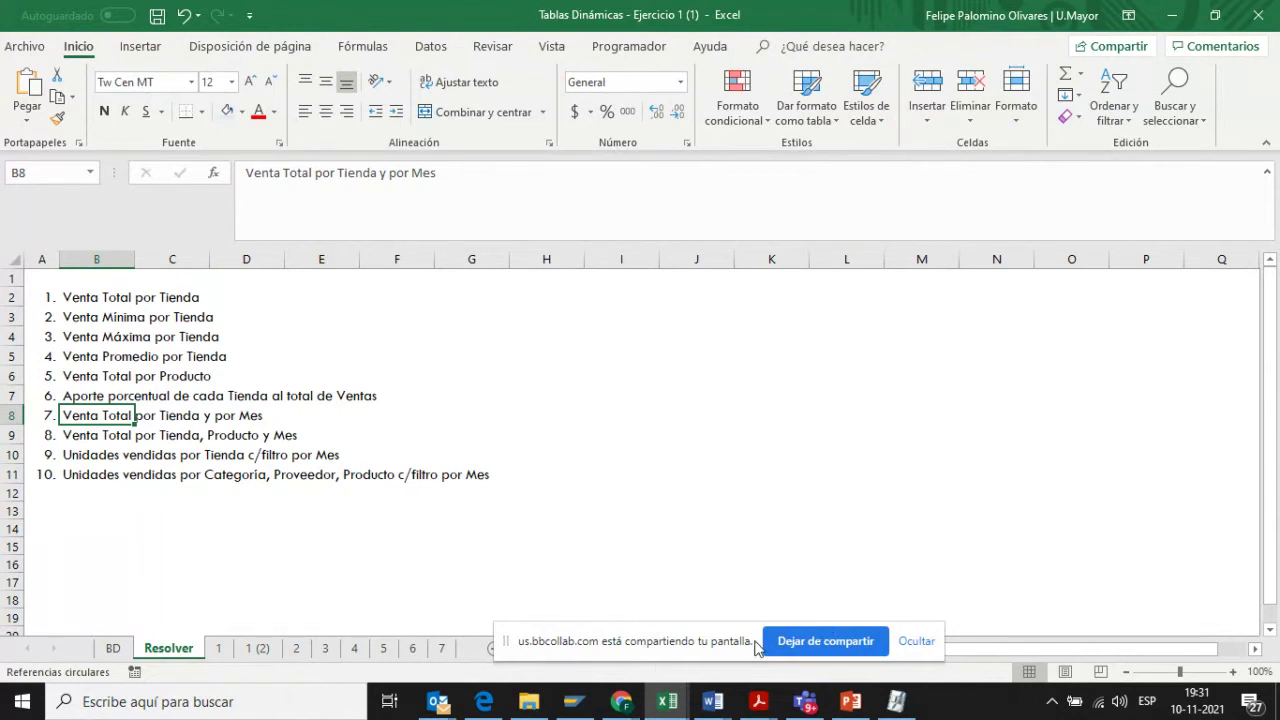
pyautogui.moveTo(621, 708)
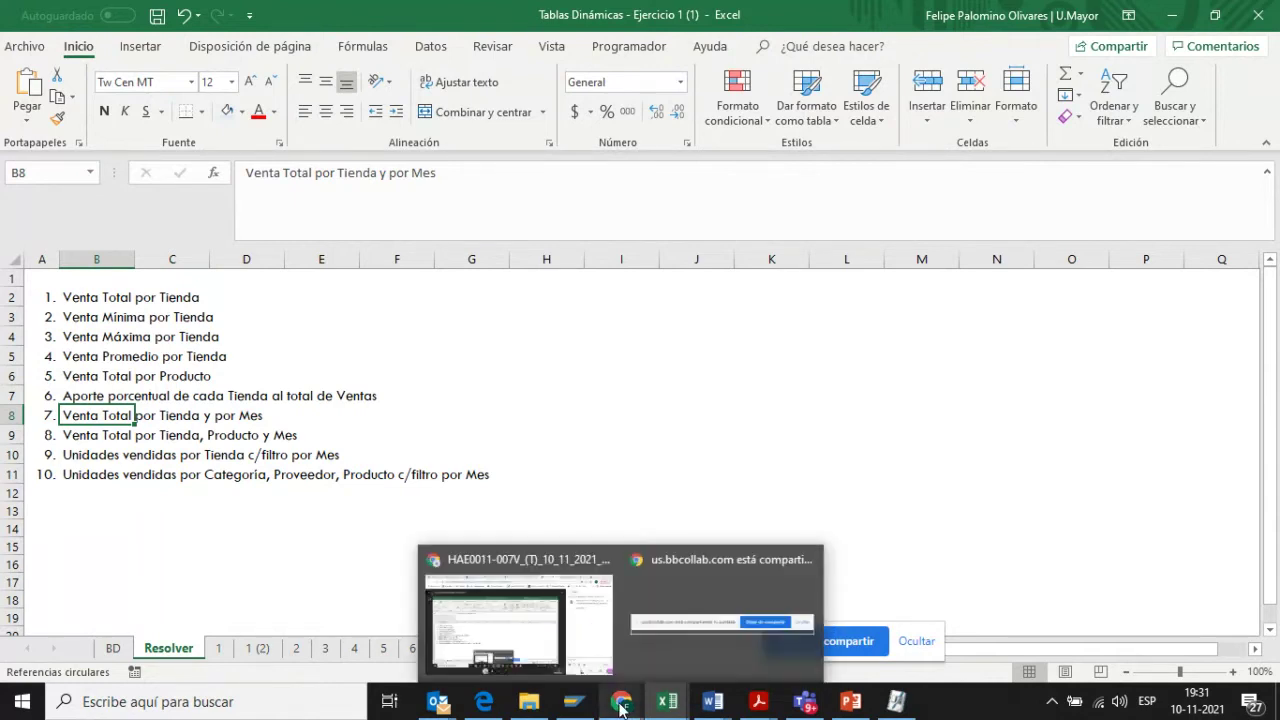
pyautogui.click(621, 706)
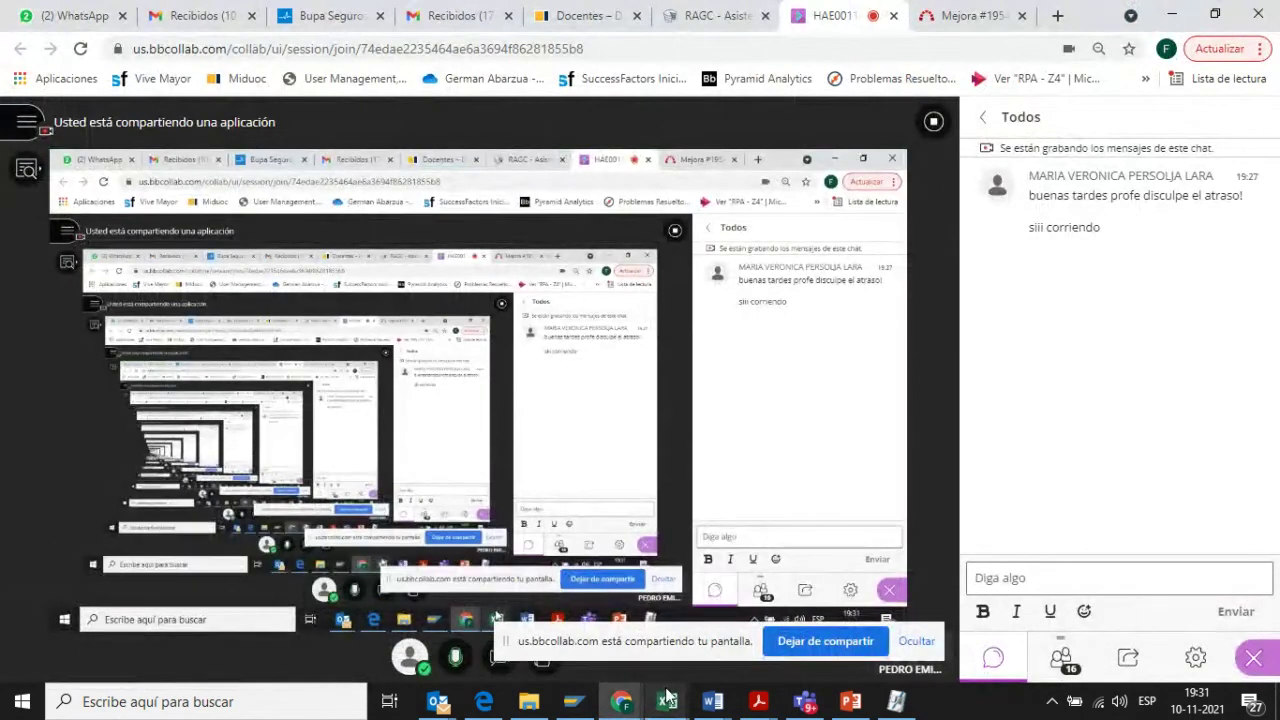
pyautogui.hotkey('alt', 'Tab')
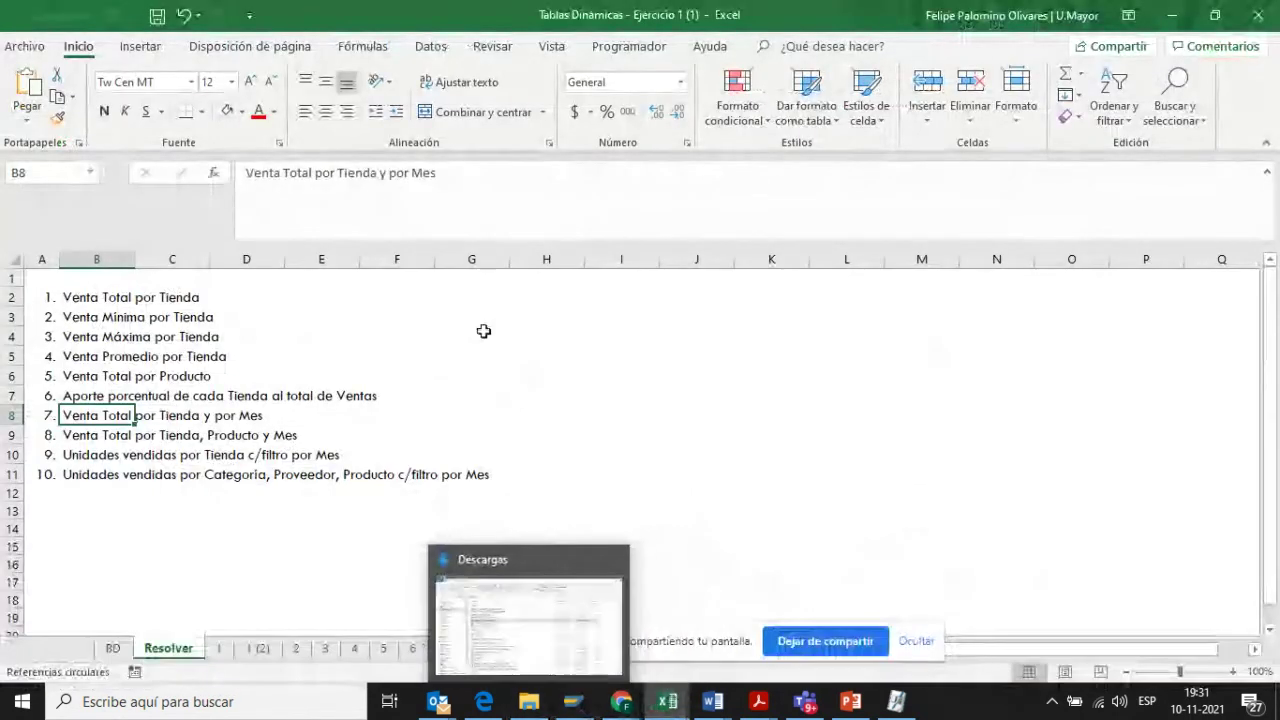
pyautogui.click(481, 333)
# - Look over the pivot tables on sheets 3, 5, 1 (2) and 1, and save the workbook
pyautogui.click(326, 649)
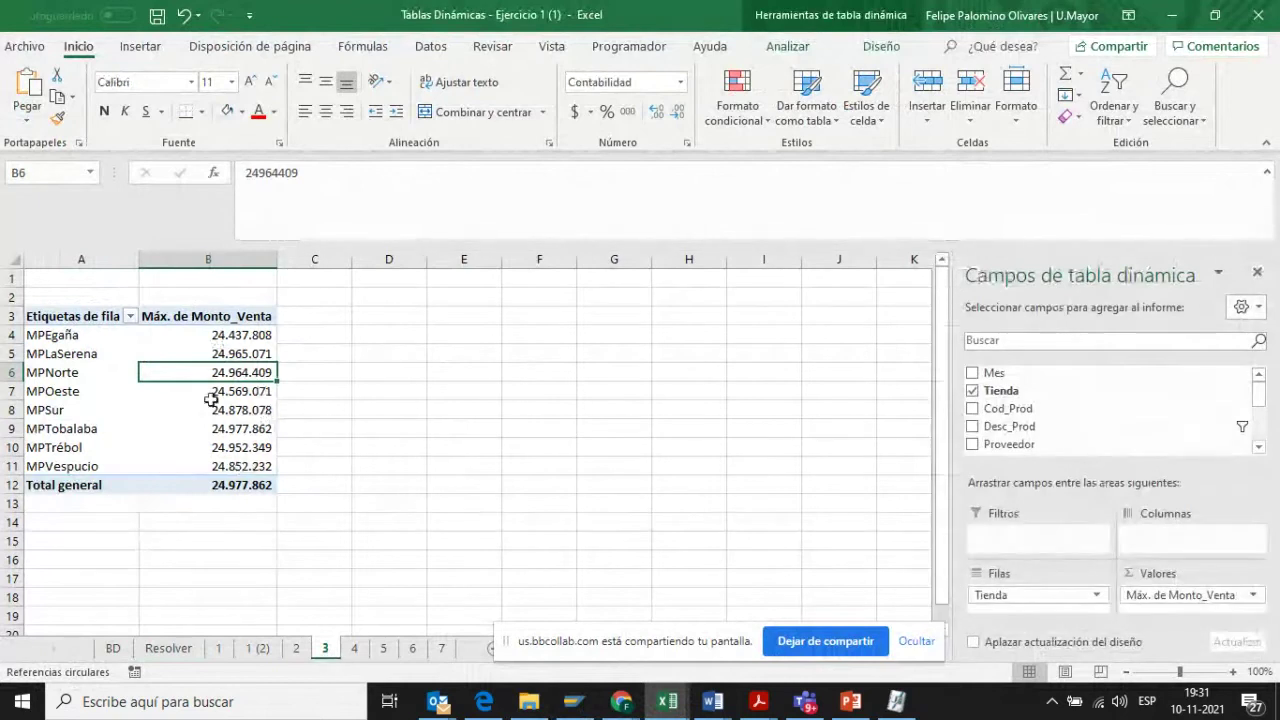
pyautogui.click(383, 648)
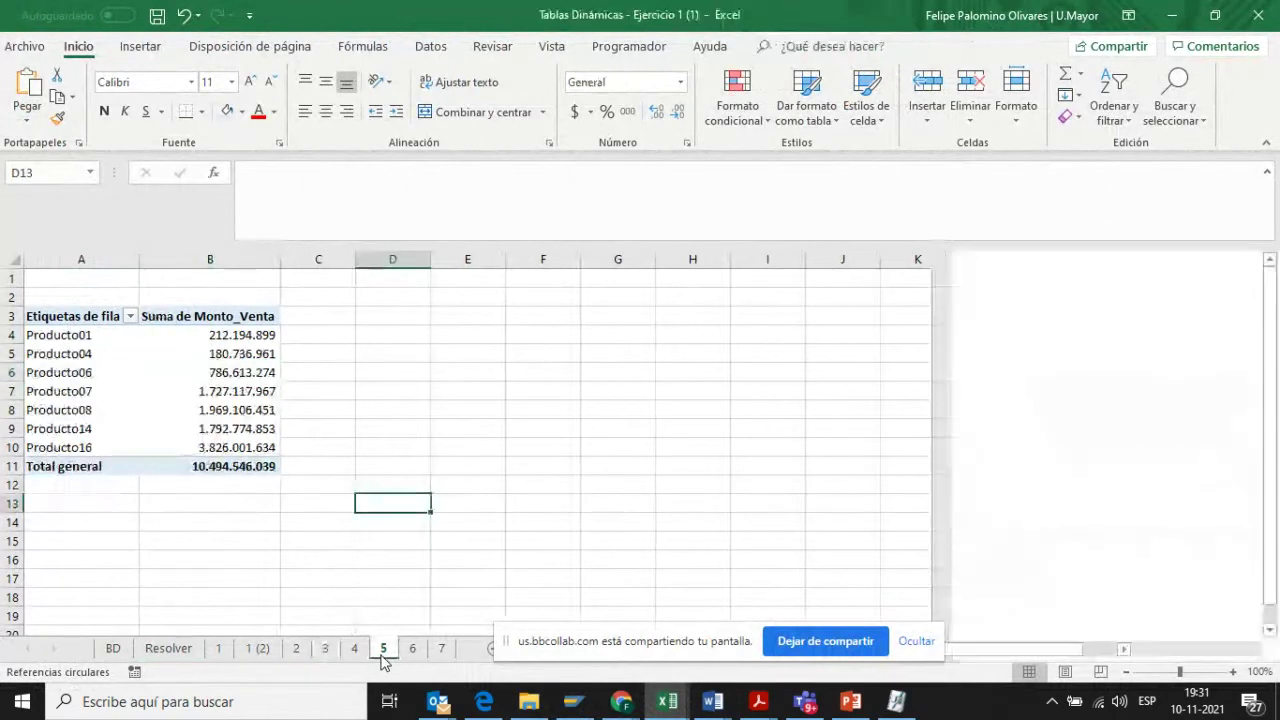
pyautogui.click(257, 648)
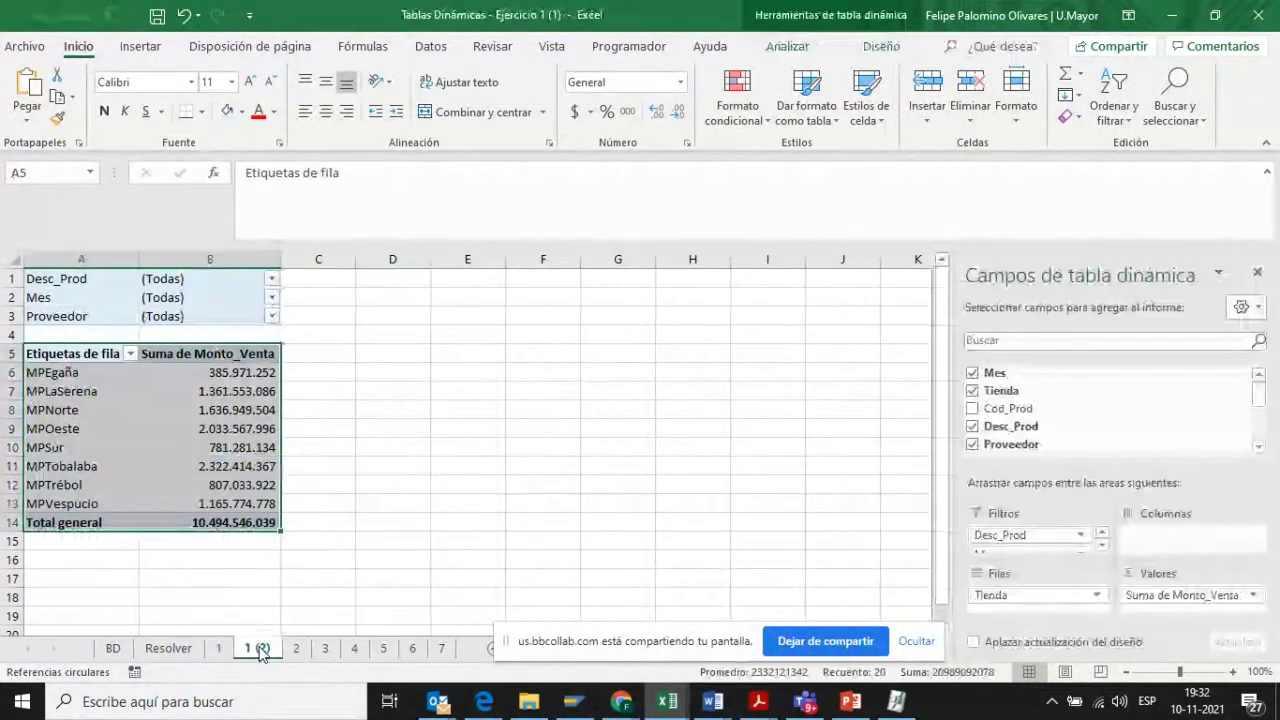
pyautogui.click(219, 648)
pyautogui.click(219, 646)
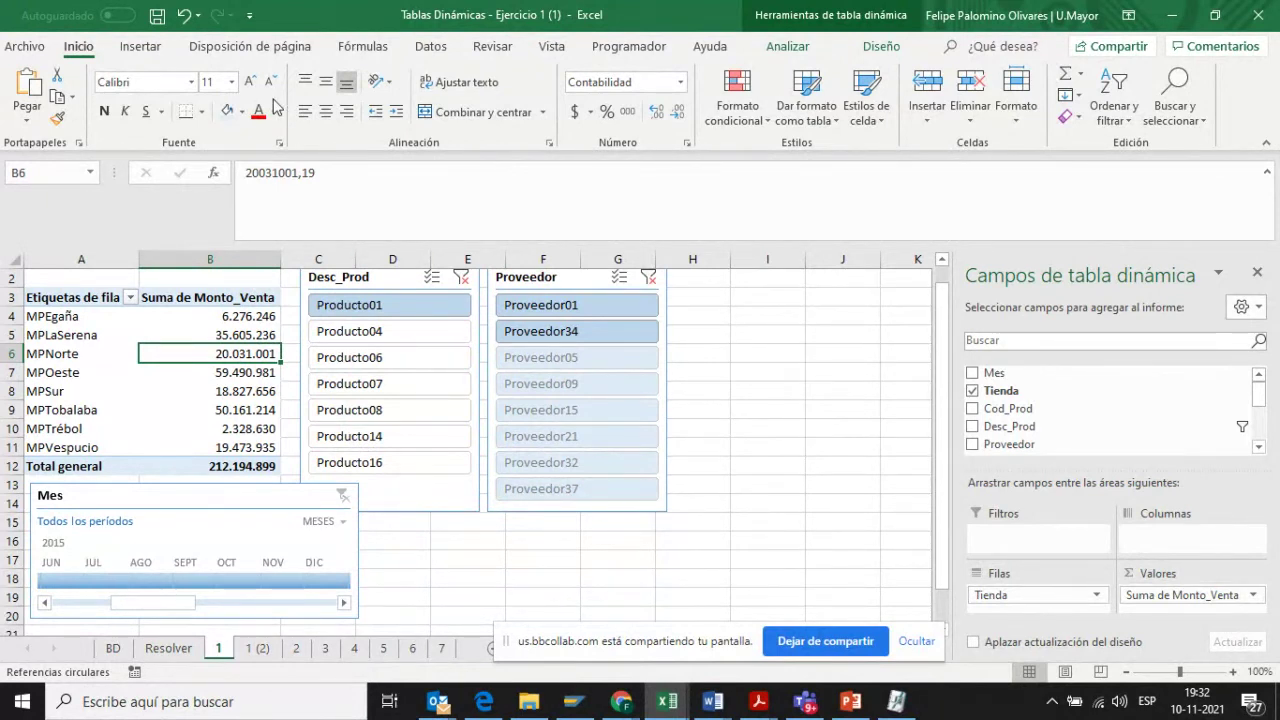
pyautogui.click(157, 15)
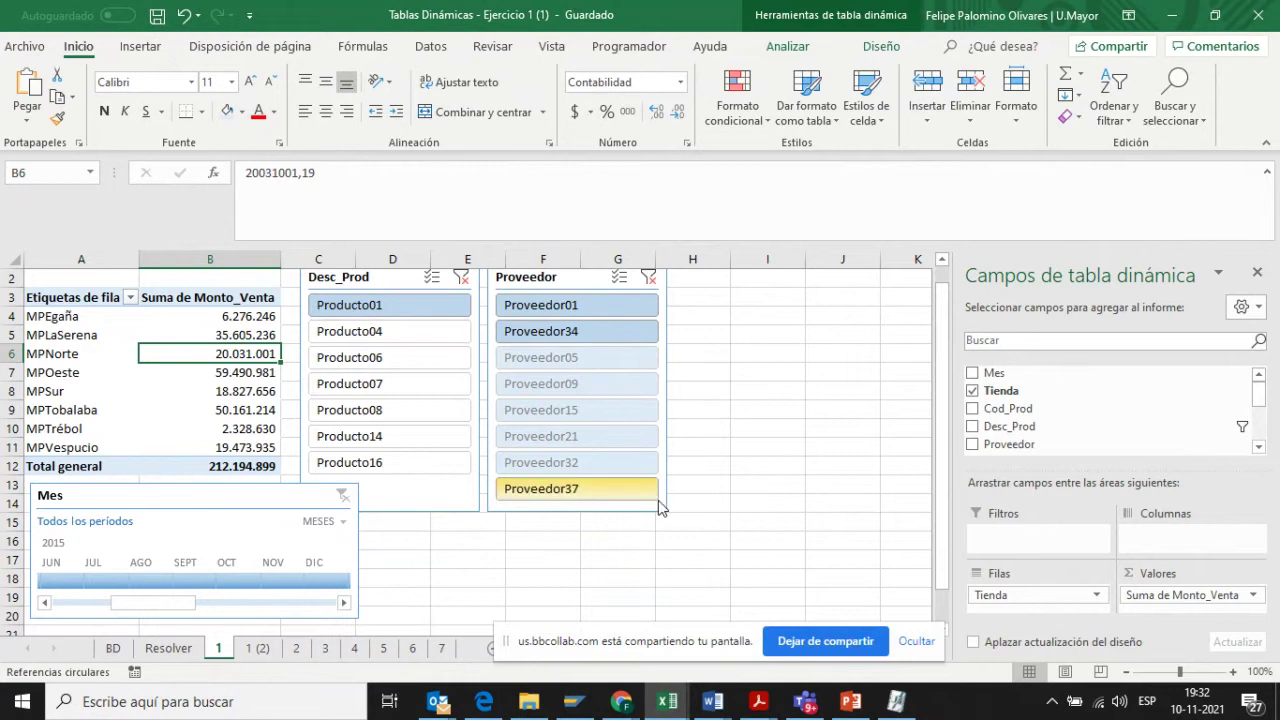
# - Switch to the Subtotales _Inicio Cápsula (1) workbook and look over the January sales rows on the Enero sheet
pyautogui.moveTo(667, 708)
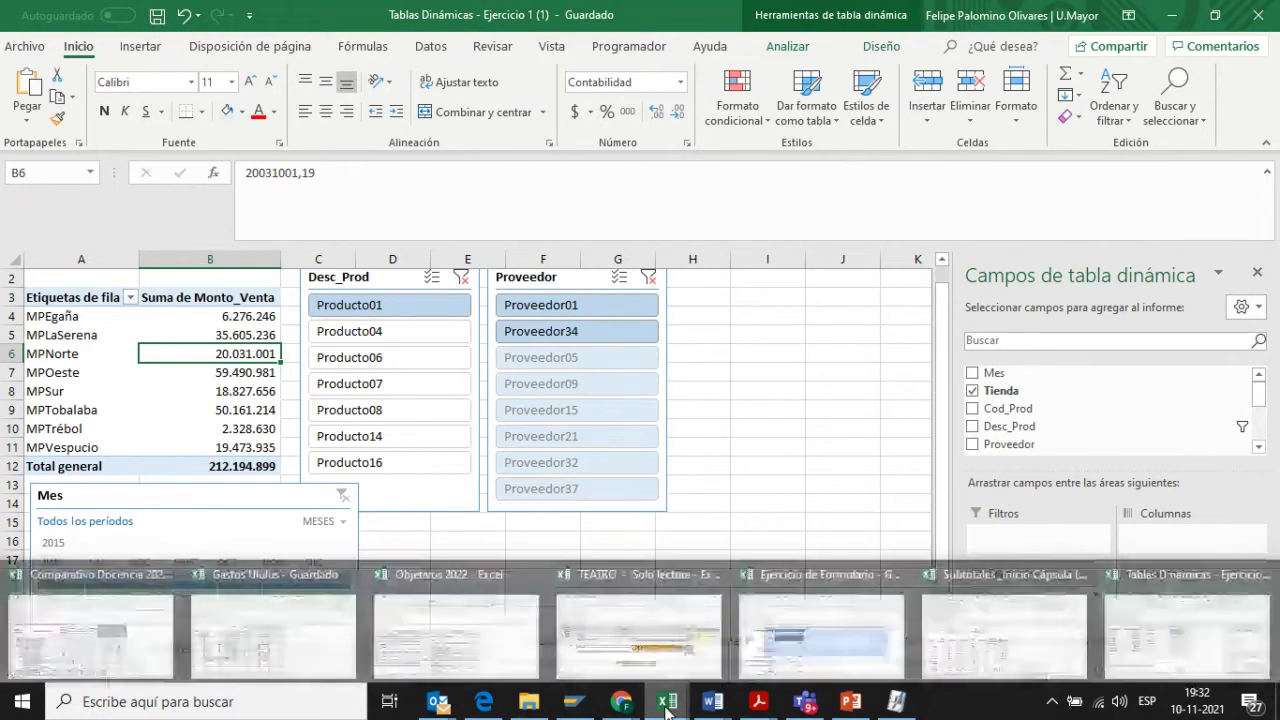
pyautogui.click(997, 630)
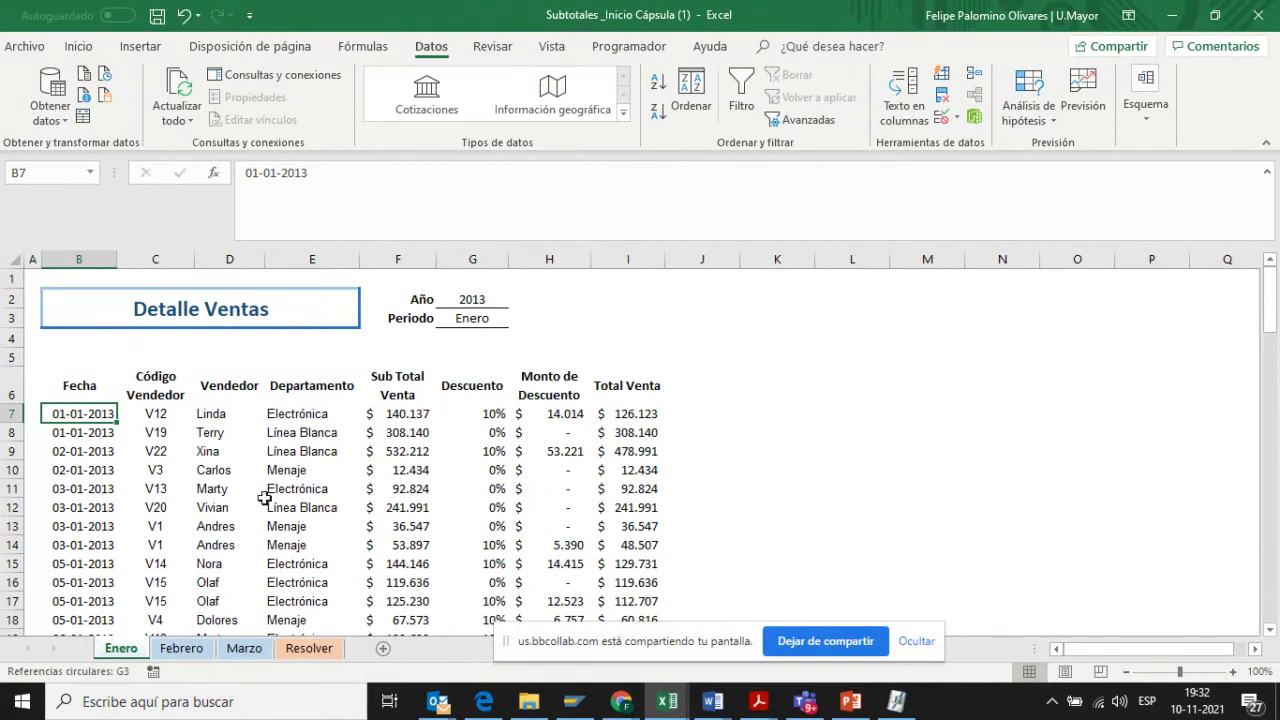
pyautogui.scroll(-2, 344, 454)
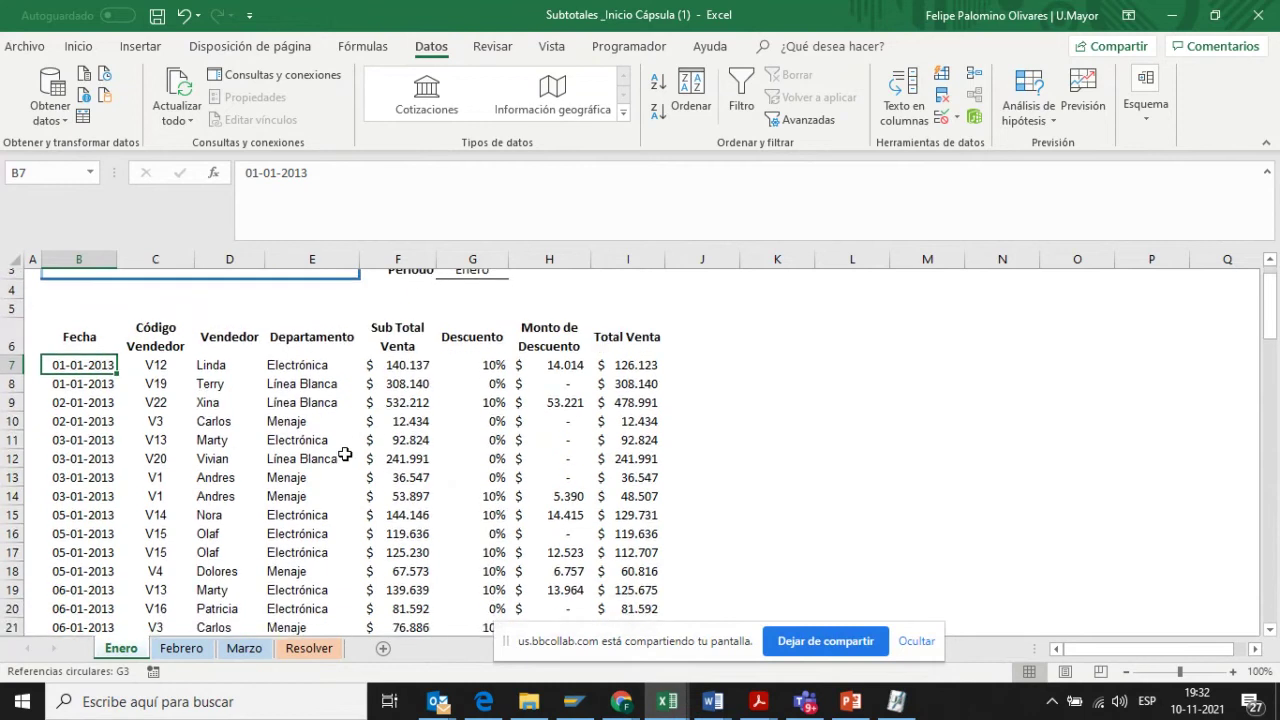
pyautogui.scroll(2, 344, 454)
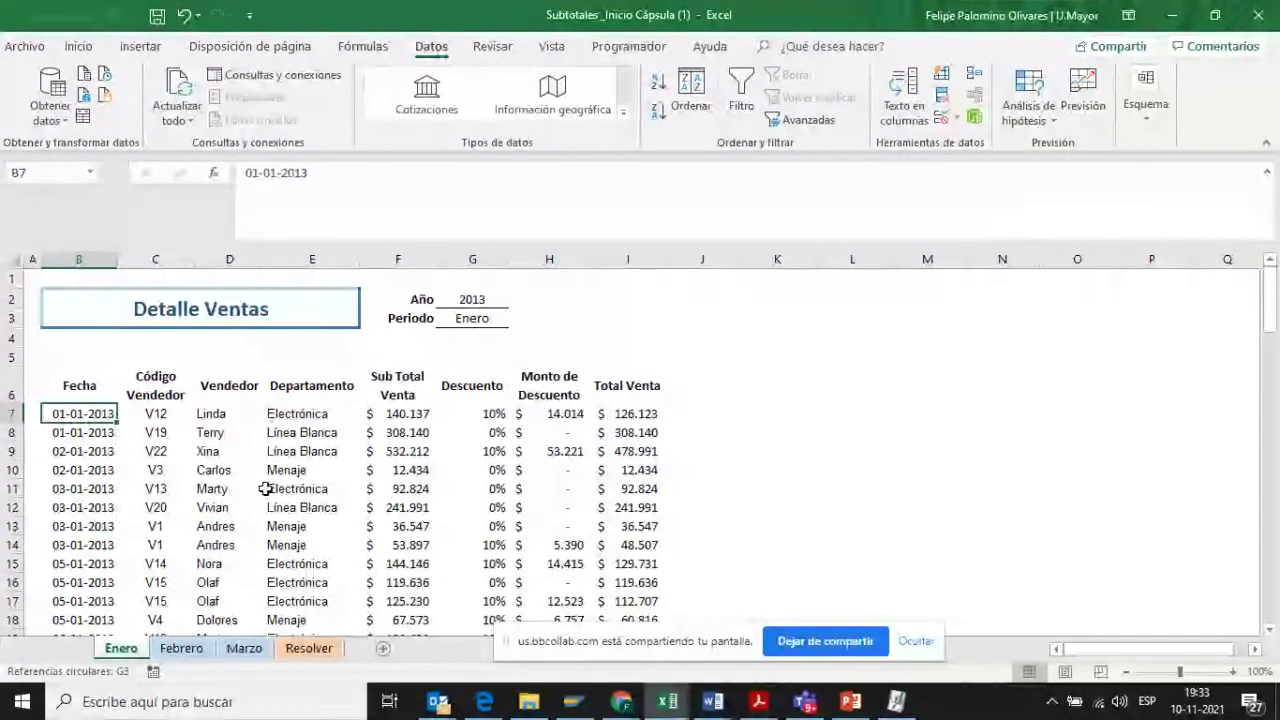
# - Examine the Detalle Ventas title, the Fecha, Código Vendedor, Vendedor and Departamento columns, and the discount and total data on Enero
pyautogui.click(163, 312)
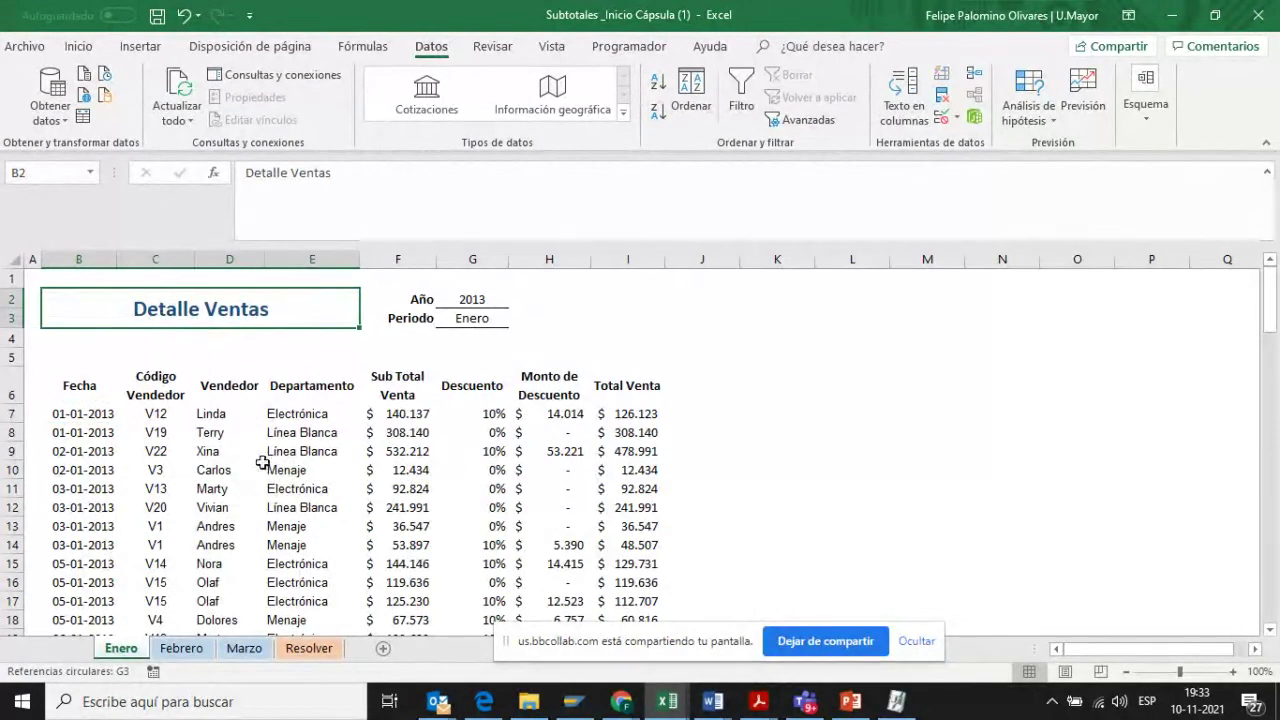
pyautogui.click(78, 385)
pyautogui.click(156, 390)
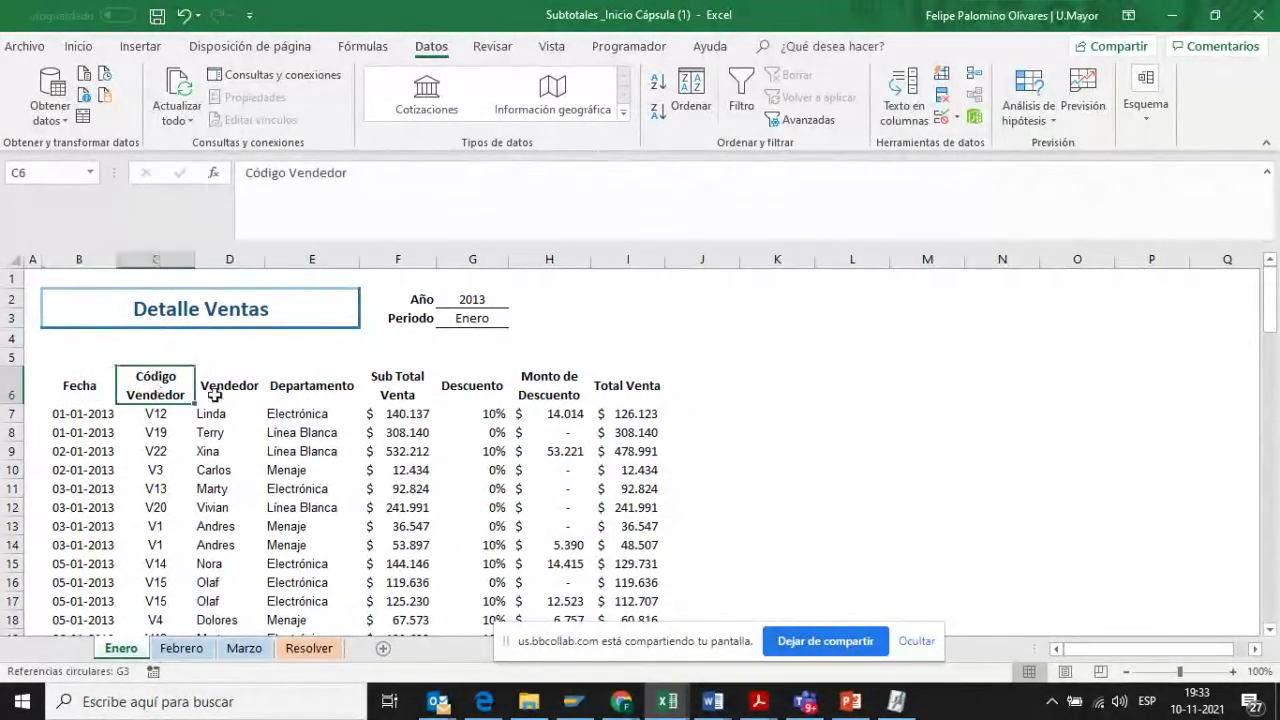
pyautogui.scroll(-2, 402, 512)
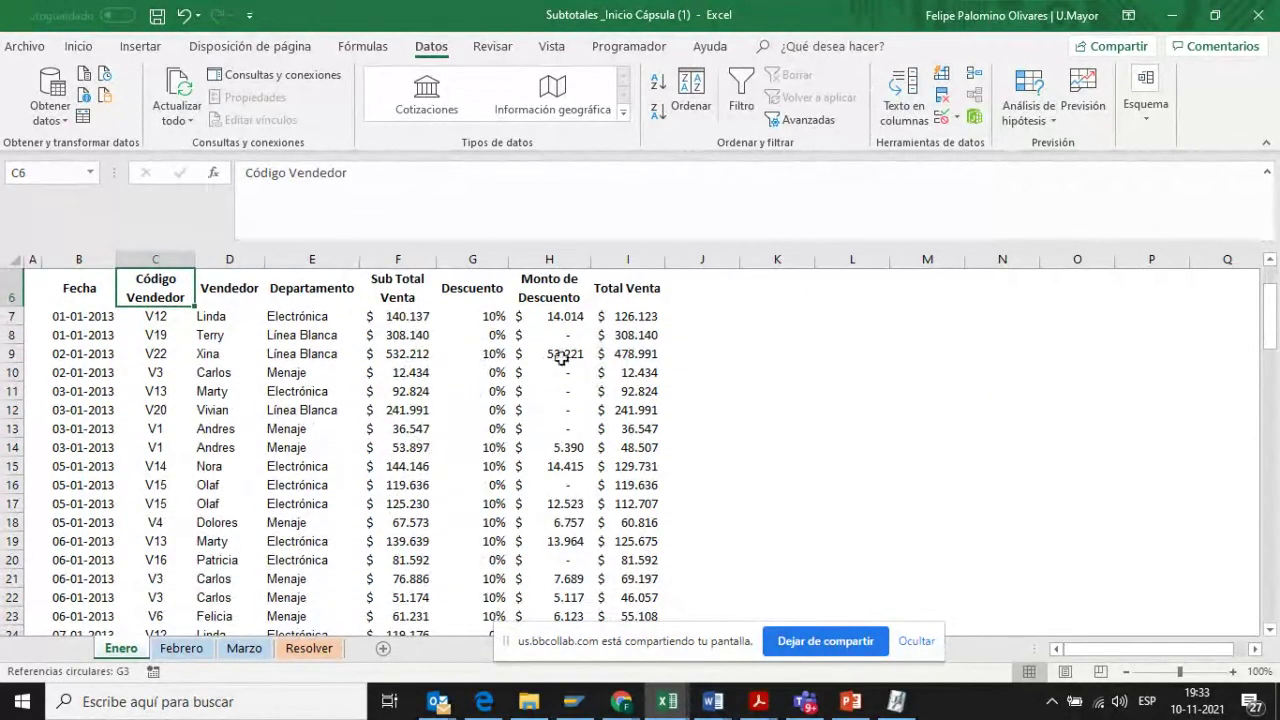
pyautogui.scroll(-1, 501, 483)
pyautogui.scroll(1, 501, 483)
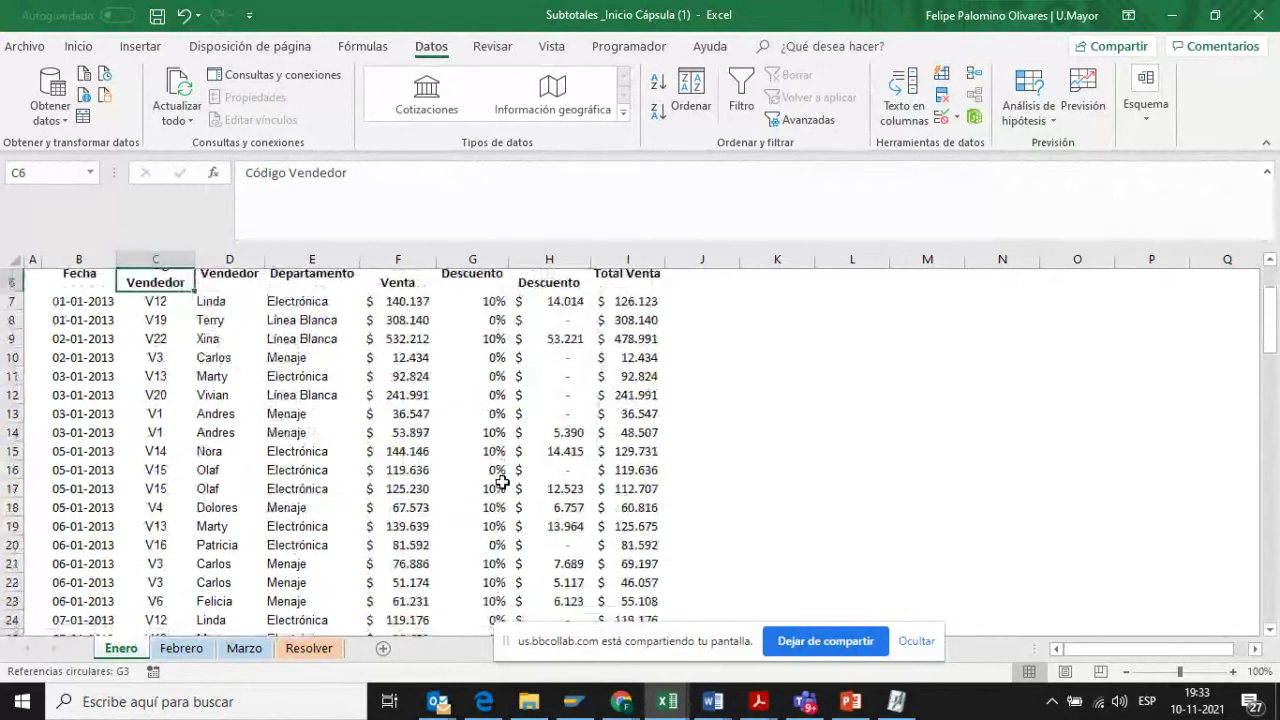
pyautogui.click(216, 284)
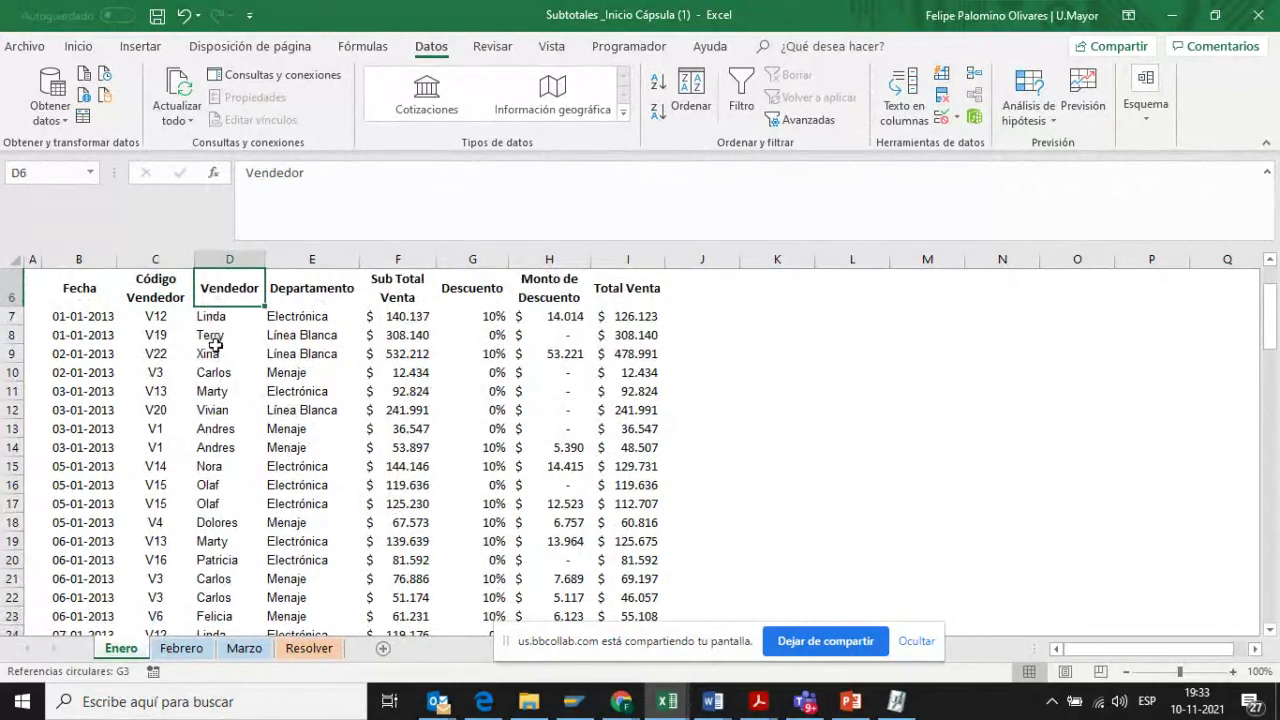
pyautogui.click(297, 292)
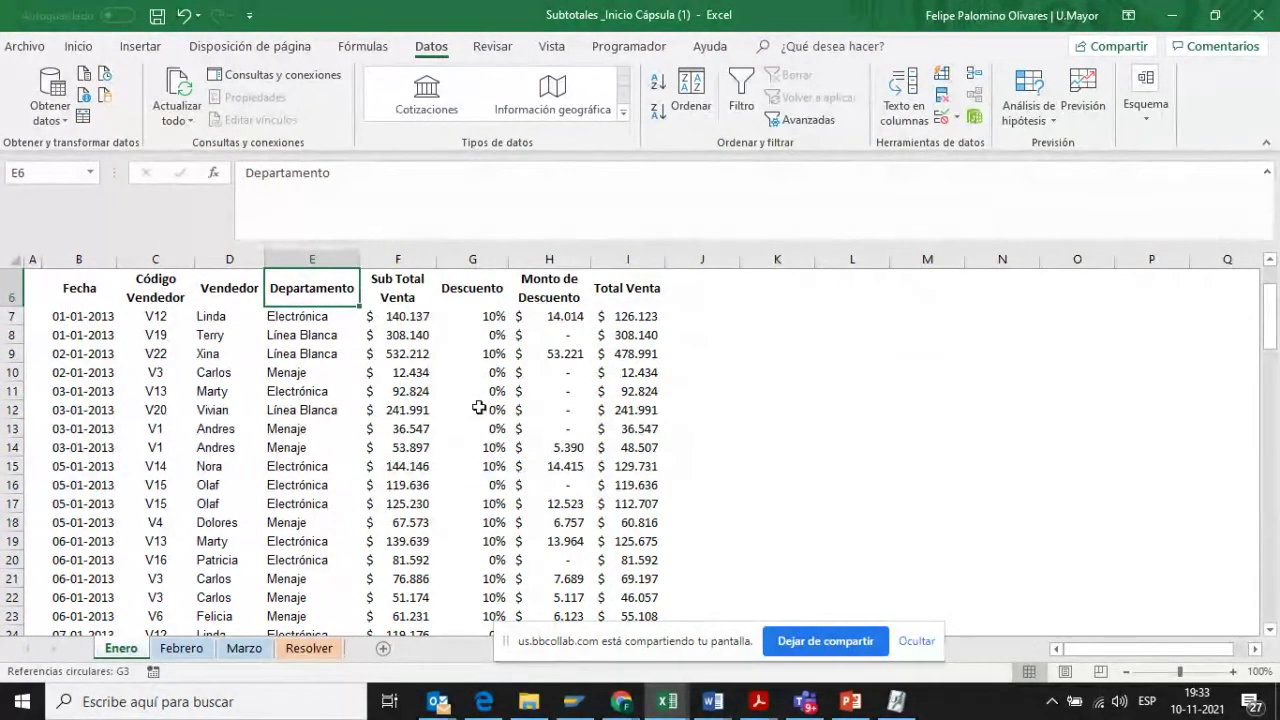
pyautogui.scroll(1, 479, 407)
pyautogui.scroll(2, 479, 407)
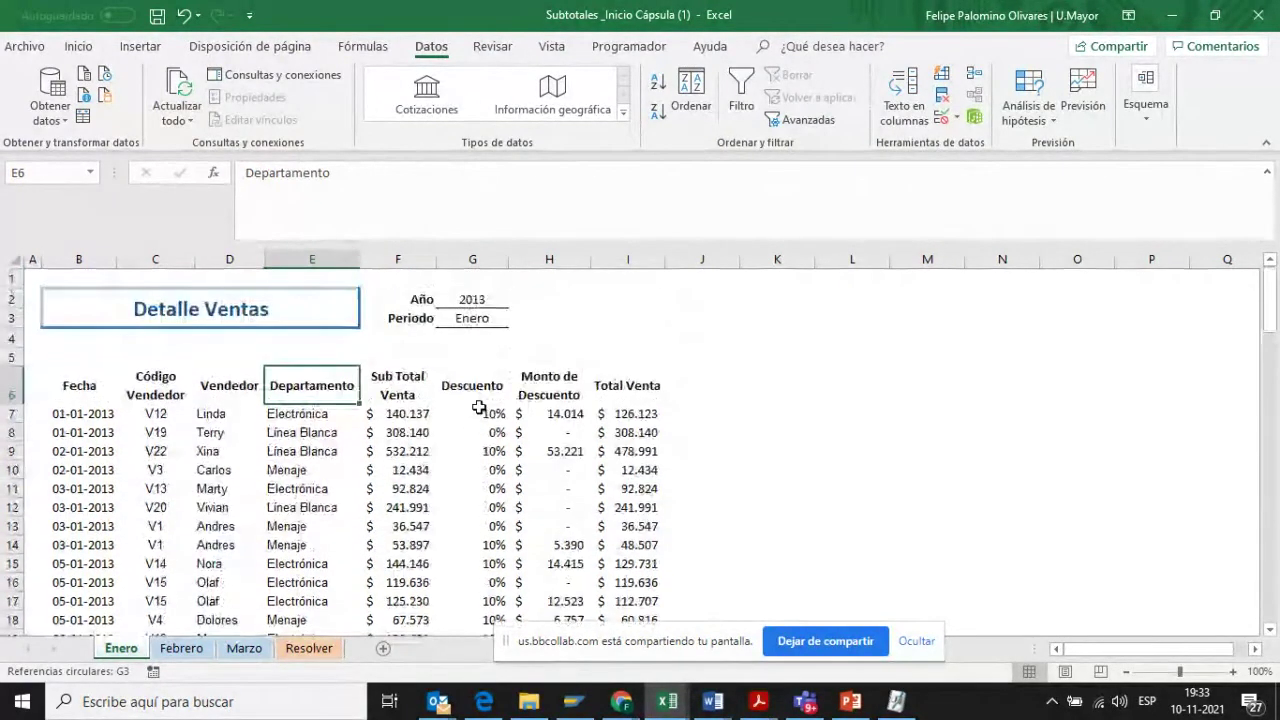
# - Read the three questions on the Resolver sheet and compare them with the sales data on the Enero sheet
pyautogui.click(312, 649)
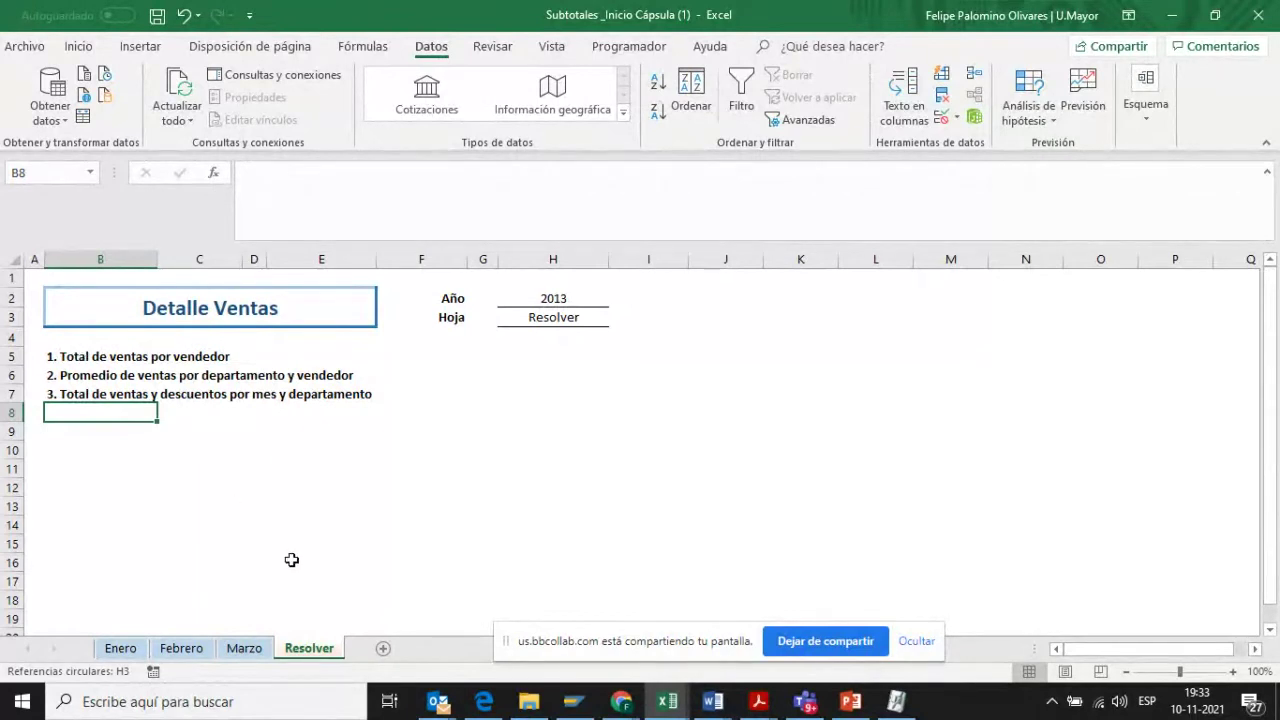
pyautogui.click(122, 648)
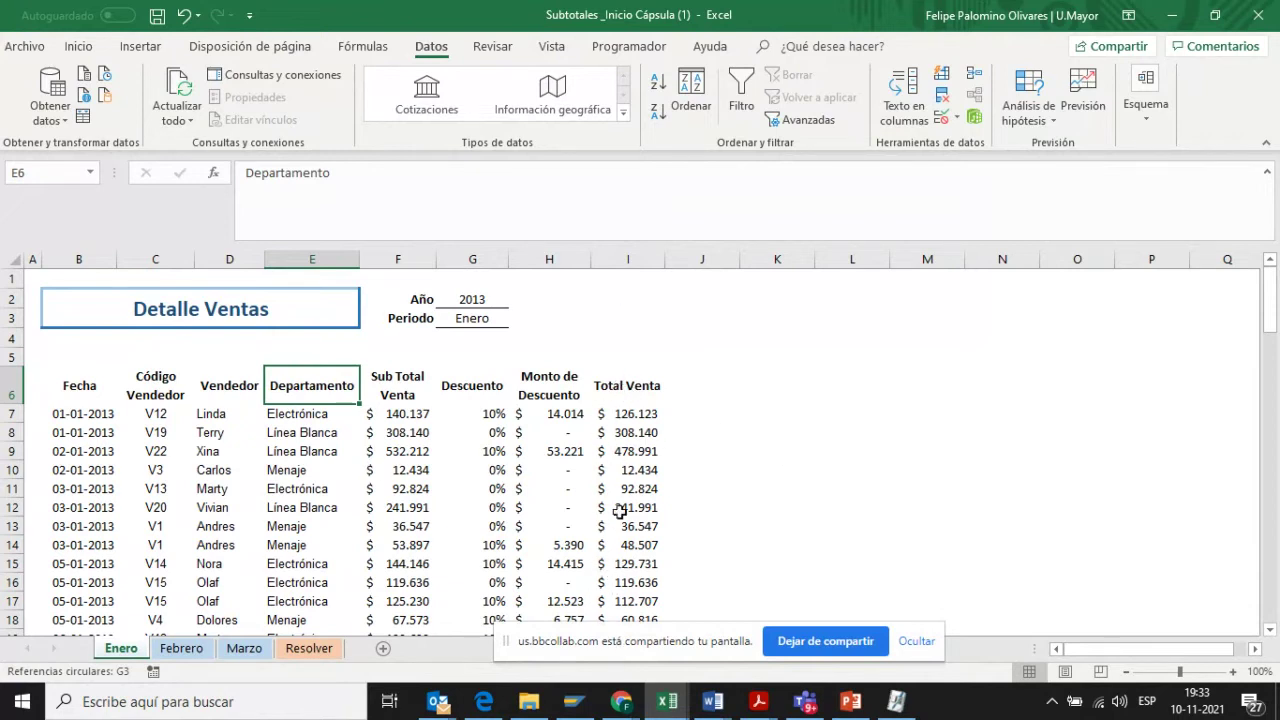
pyautogui.click(305, 648)
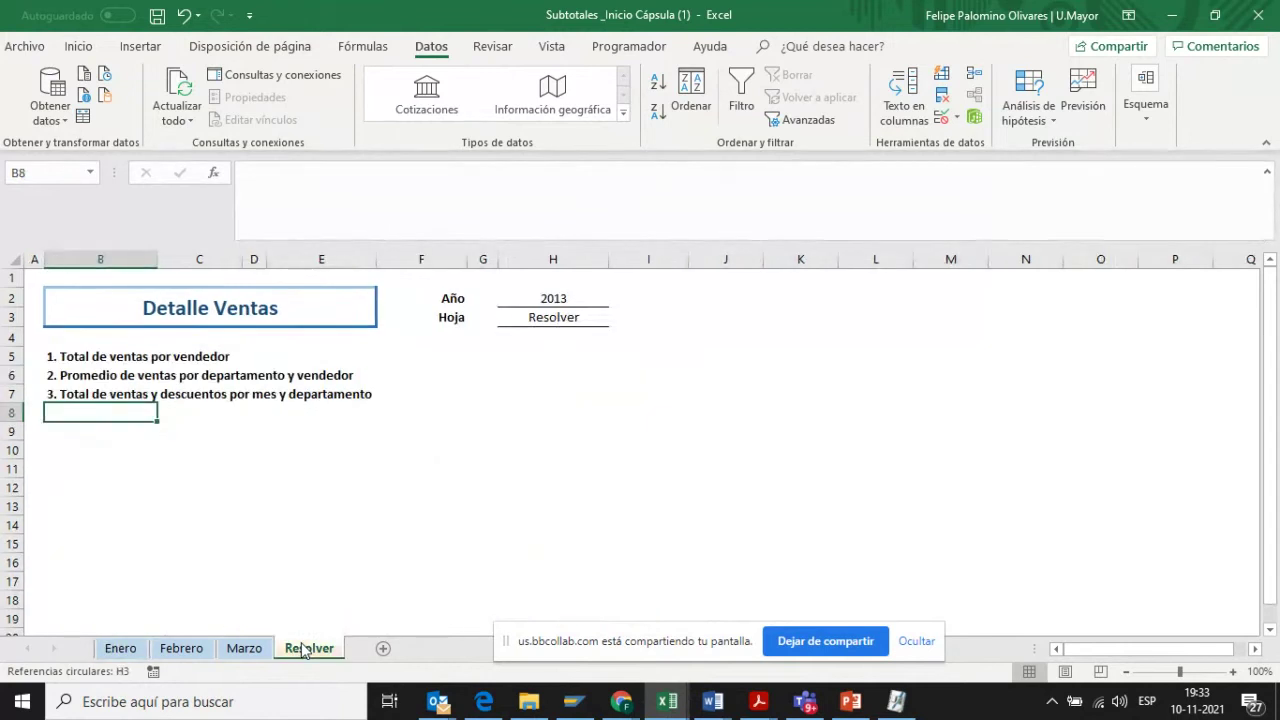
pyautogui.click(120, 648)
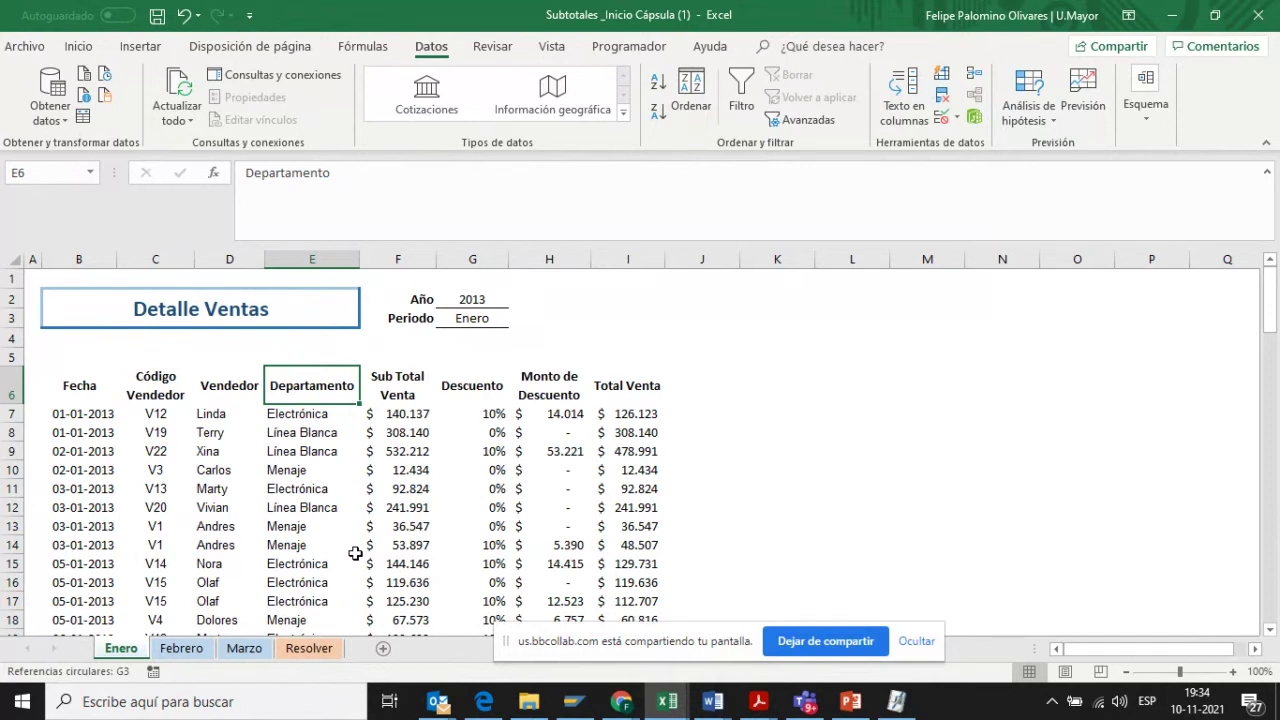
# - Insert a pivot table on a new worksheet from the range Enero!$B$6:$I$106
pyautogui.click(143, 50)
pyautogui.click(50, 102)
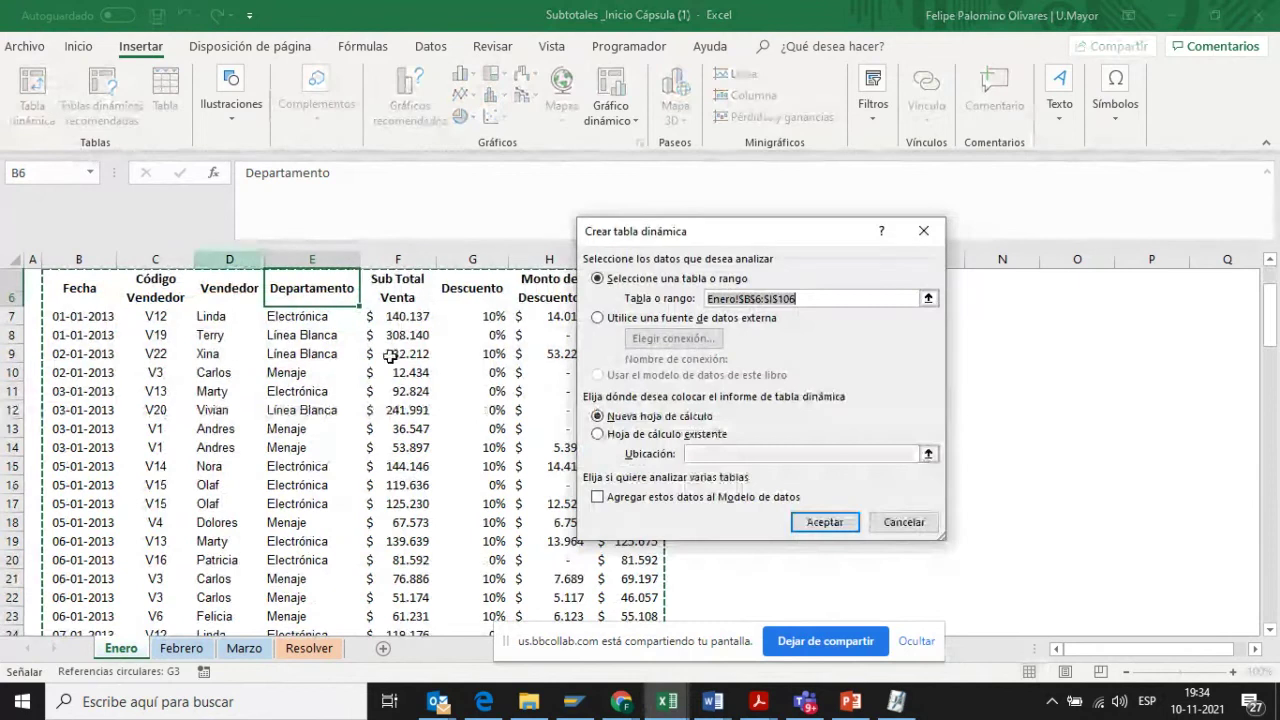
pyautogui.click(817, 527)
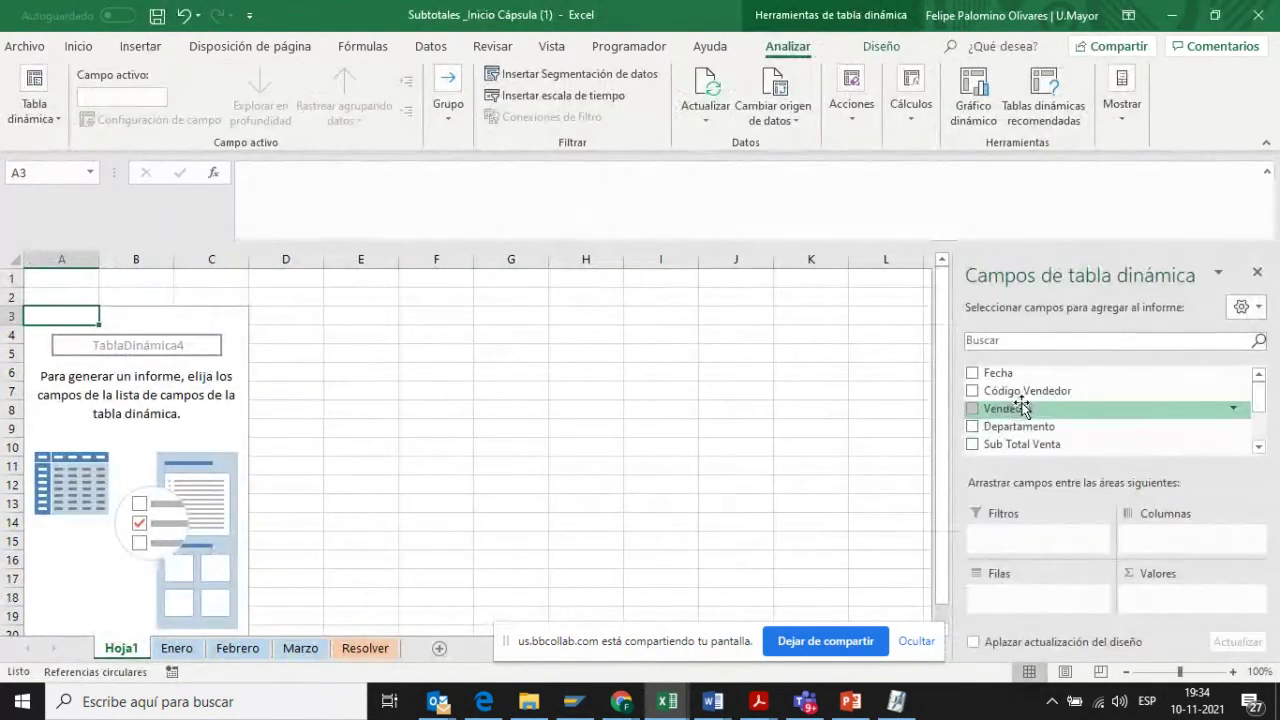
# - Lay out the pivot table with Vendedor as rows and the sum of Total Venta as values, and look over the totals
pyautogui.moveTo(1022, 408); pyautogui.dragTo(1022, 612)
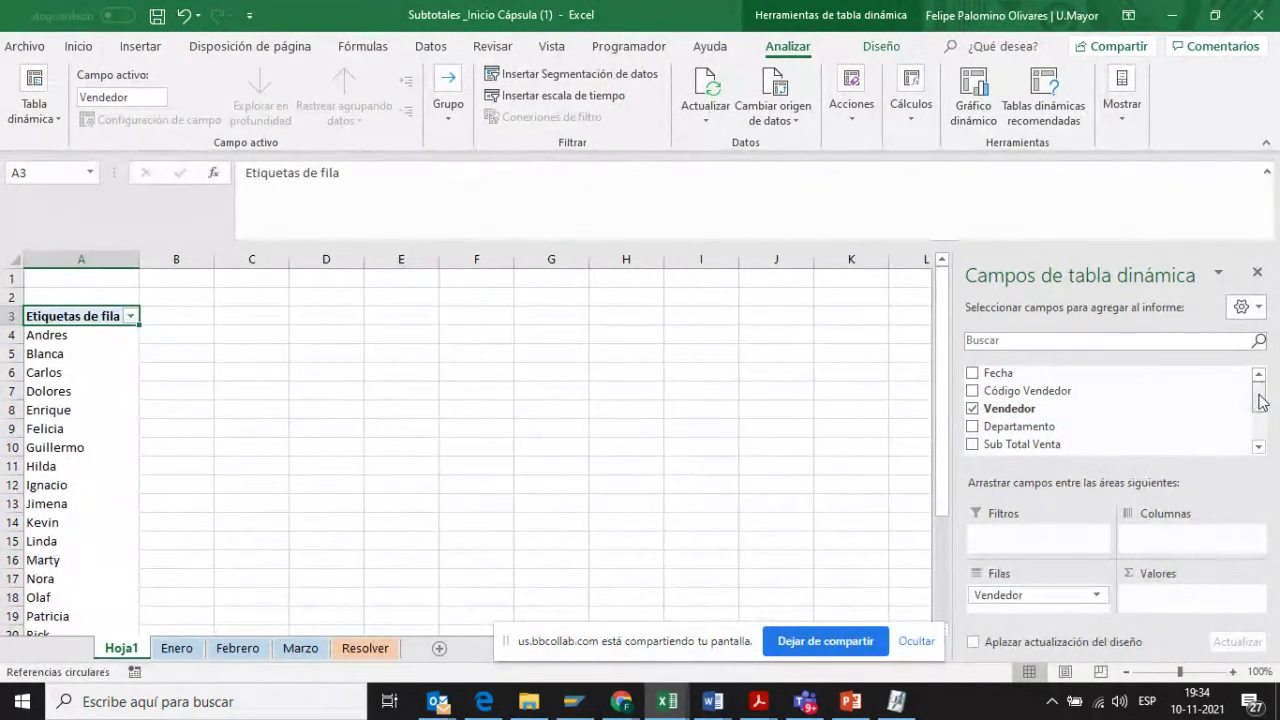
pyautogui.moveTo(1257, 400); pyautogui.dragTo(1260, 414)
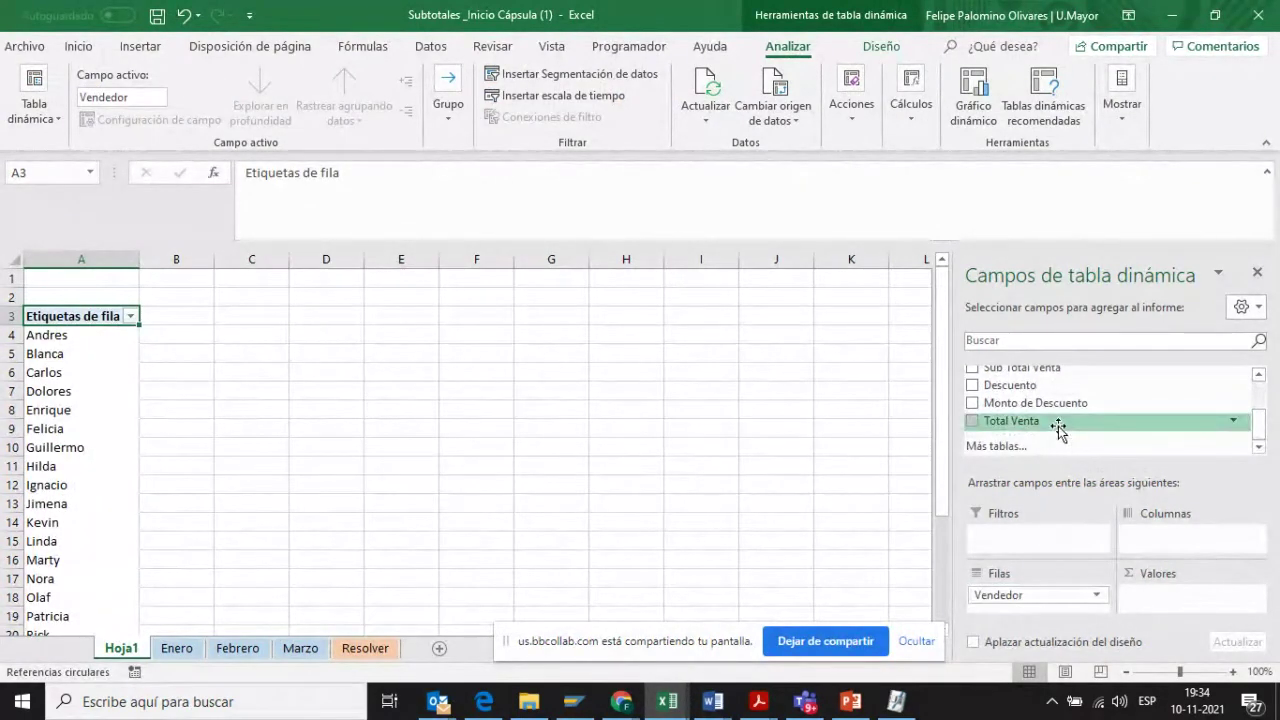
pyautogui.moveTo(1058, 427); pyautogui.dragTo(1171, 599)
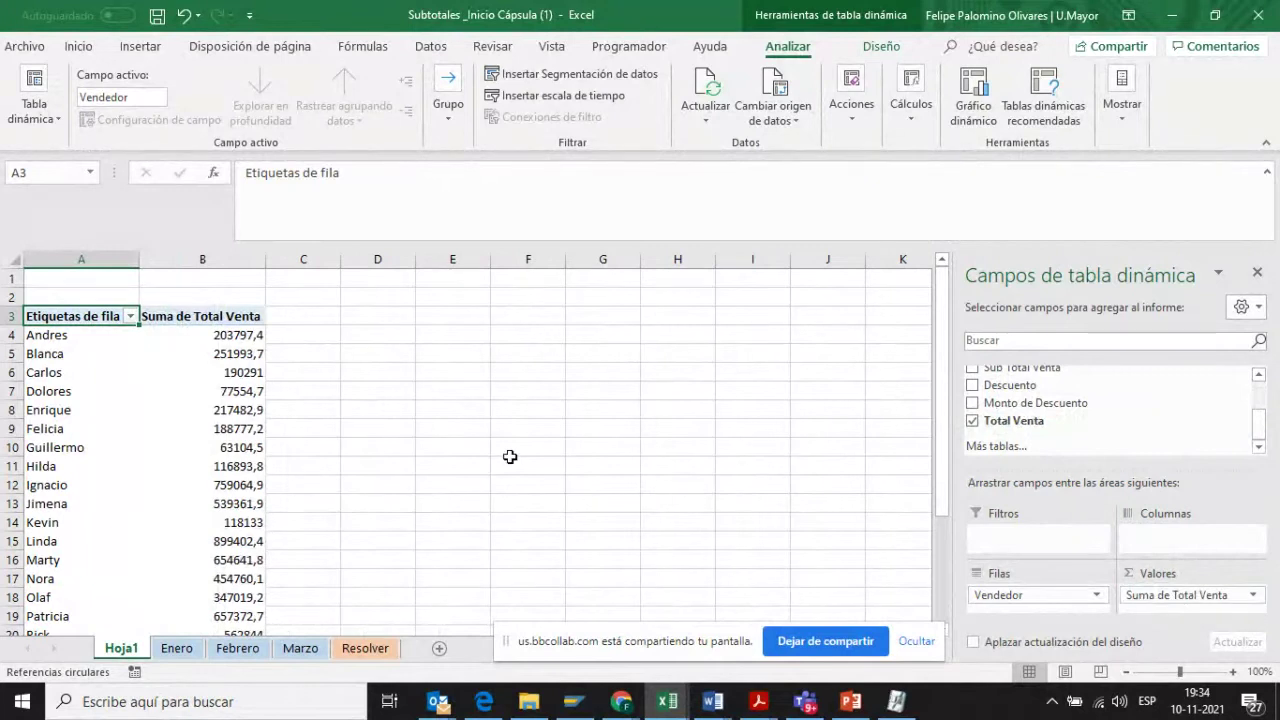
pyautogui.scroll(-3, 509, 457)
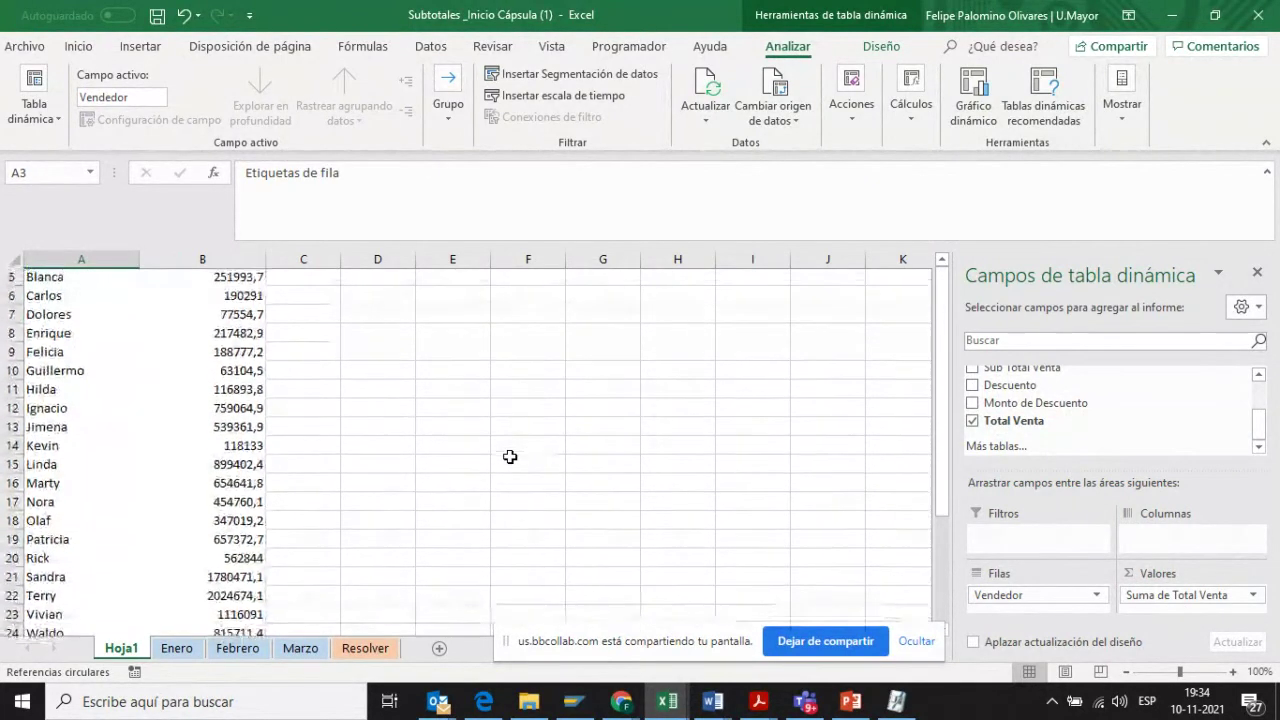
pyautogui.scroll(2, 509, 457)
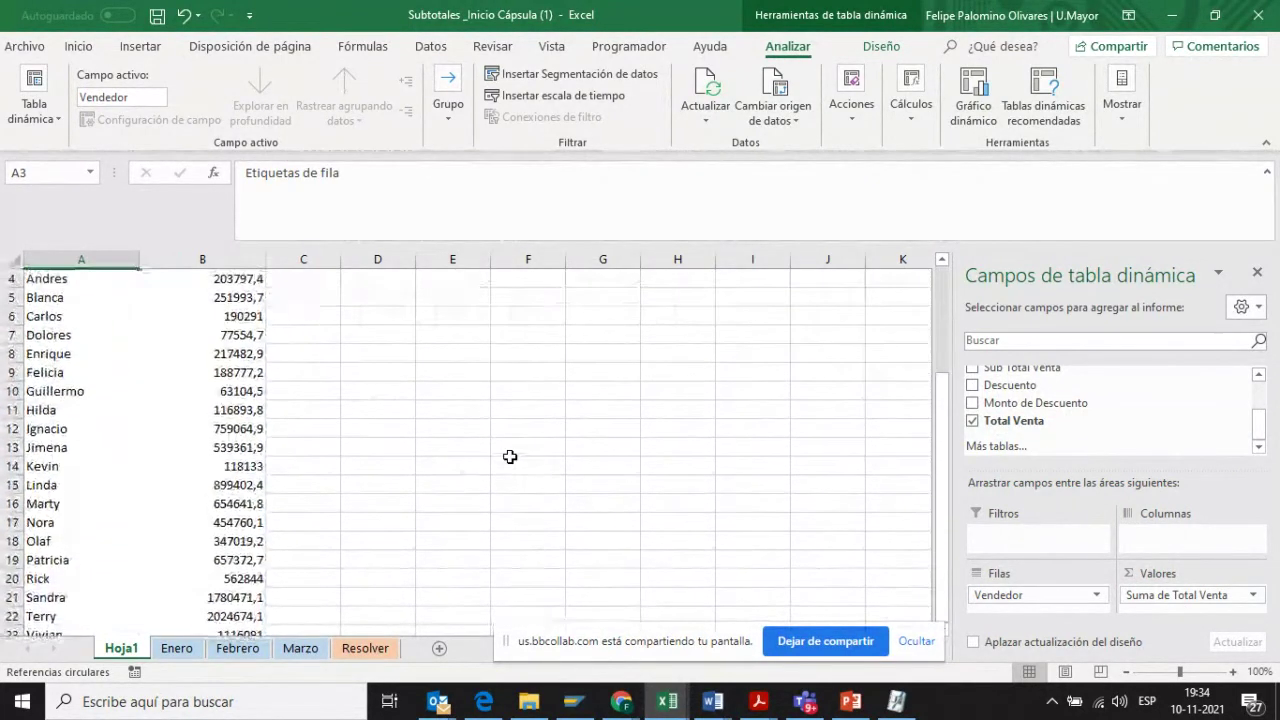
pyautogui.scroll(1, 509, 457)
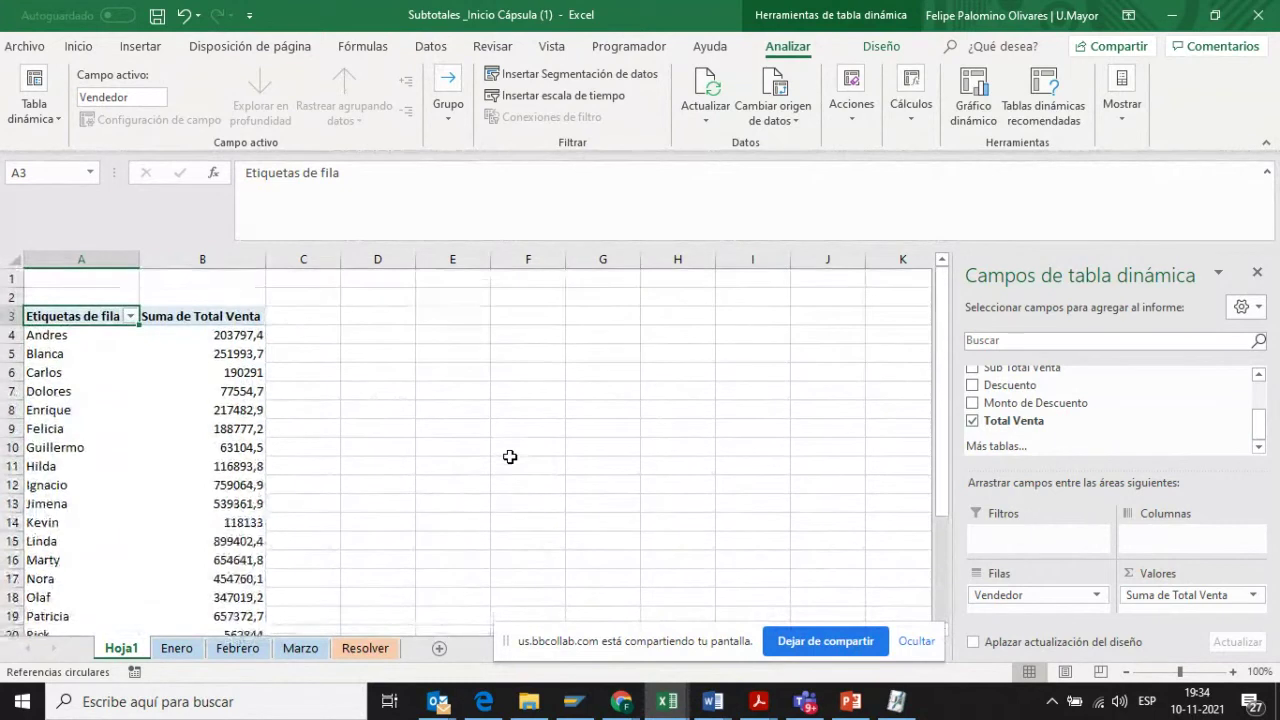
# - Check the first question on the Resolver sheet and rename the Hoja1 pivot sheet as 1
pyautogui.click(368, 648)
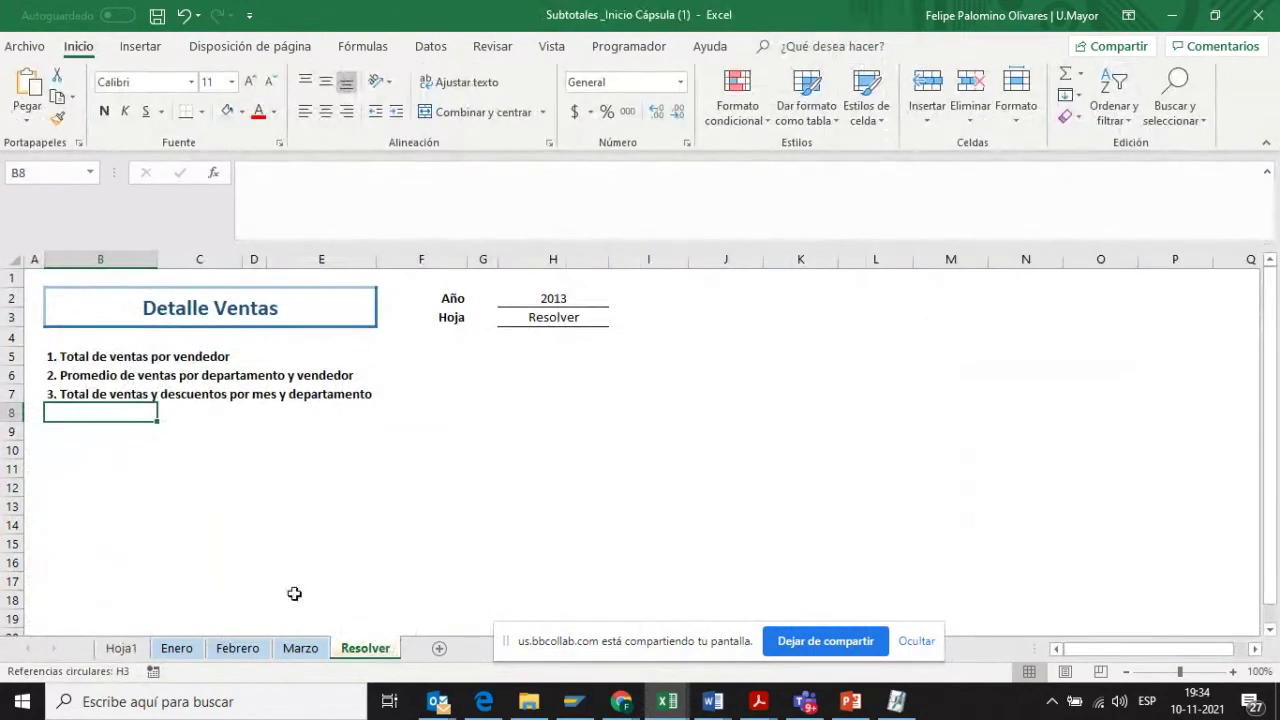
pyautogui.click(163, 650)
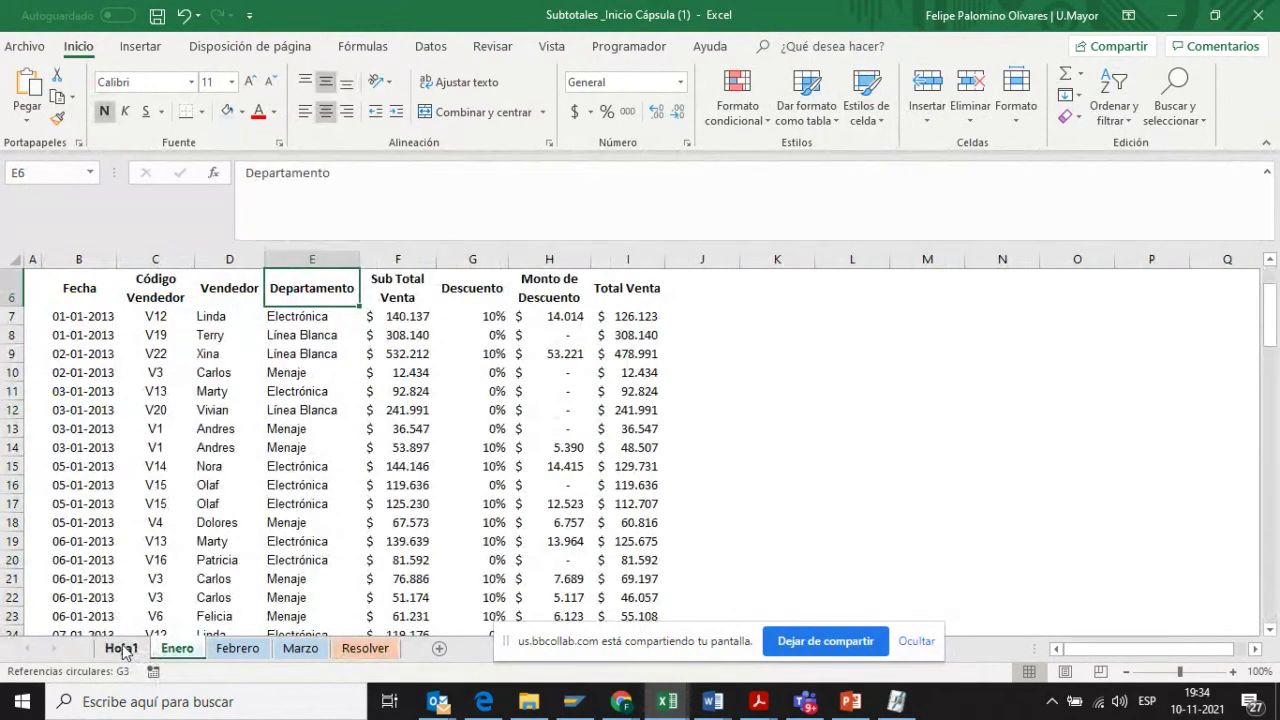
pyautogui.rightClick(126, 648)
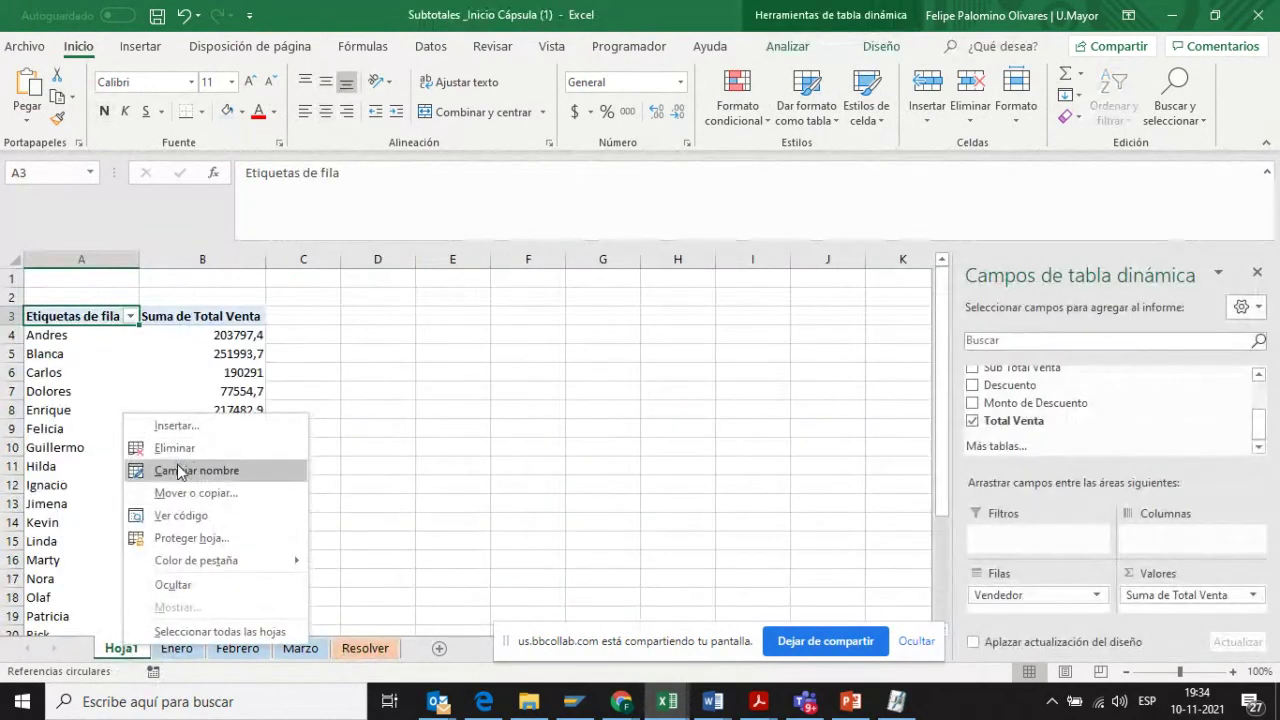
pyautogui.click(177, 455)
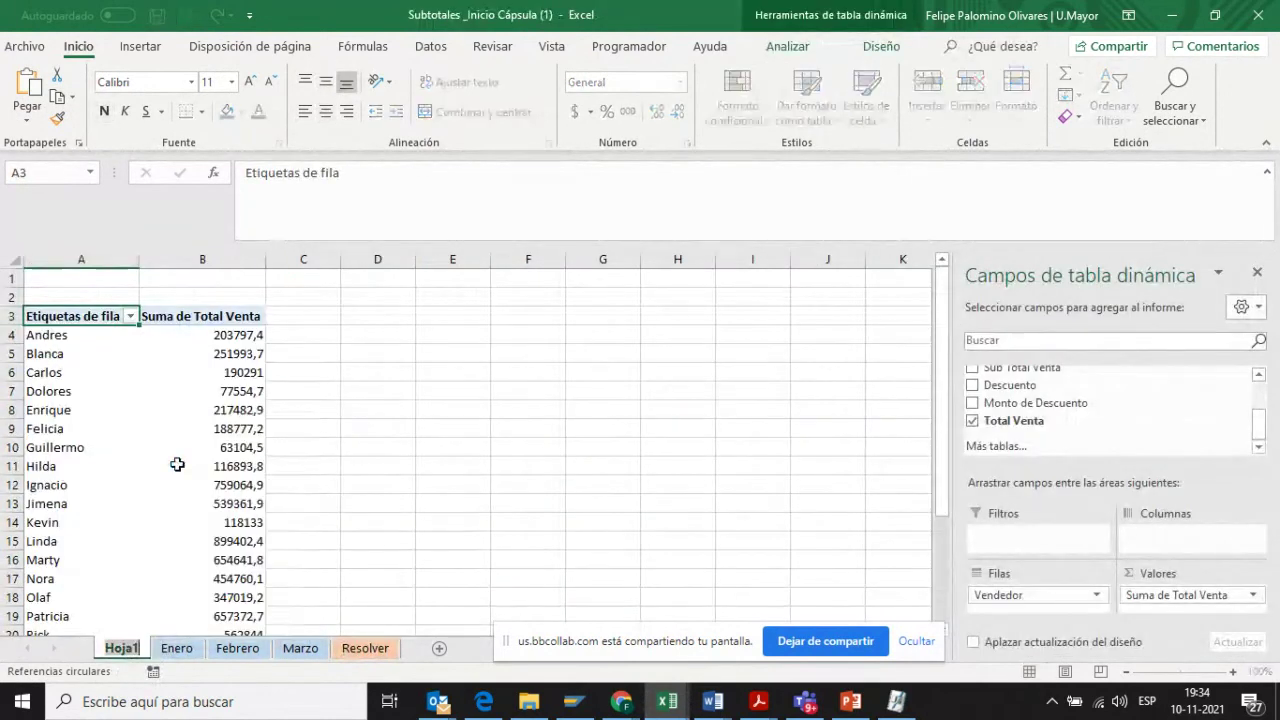
pyautogui.click(426, 461)
# - Format the Suma de Total Venta values on sheet 1, including the grand total, with thousands separators and no decimals
pyautogui.click(150, 648)
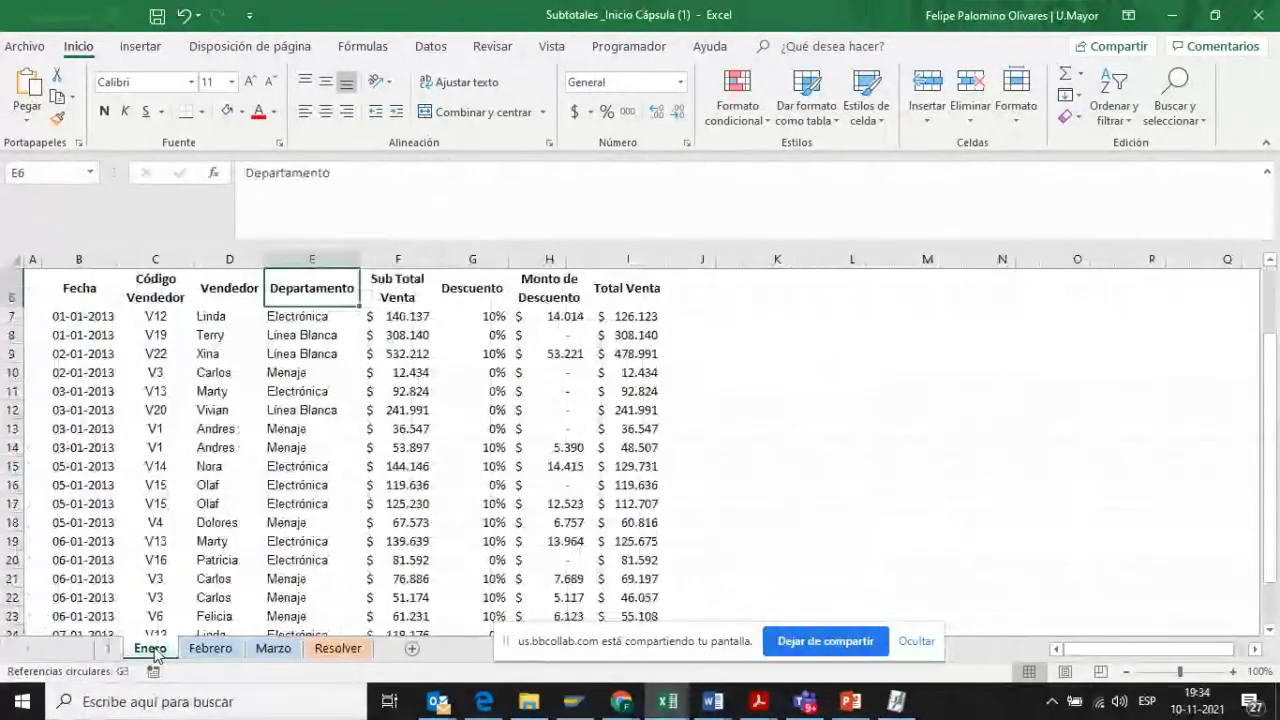
pyautogui.click(107, 648)
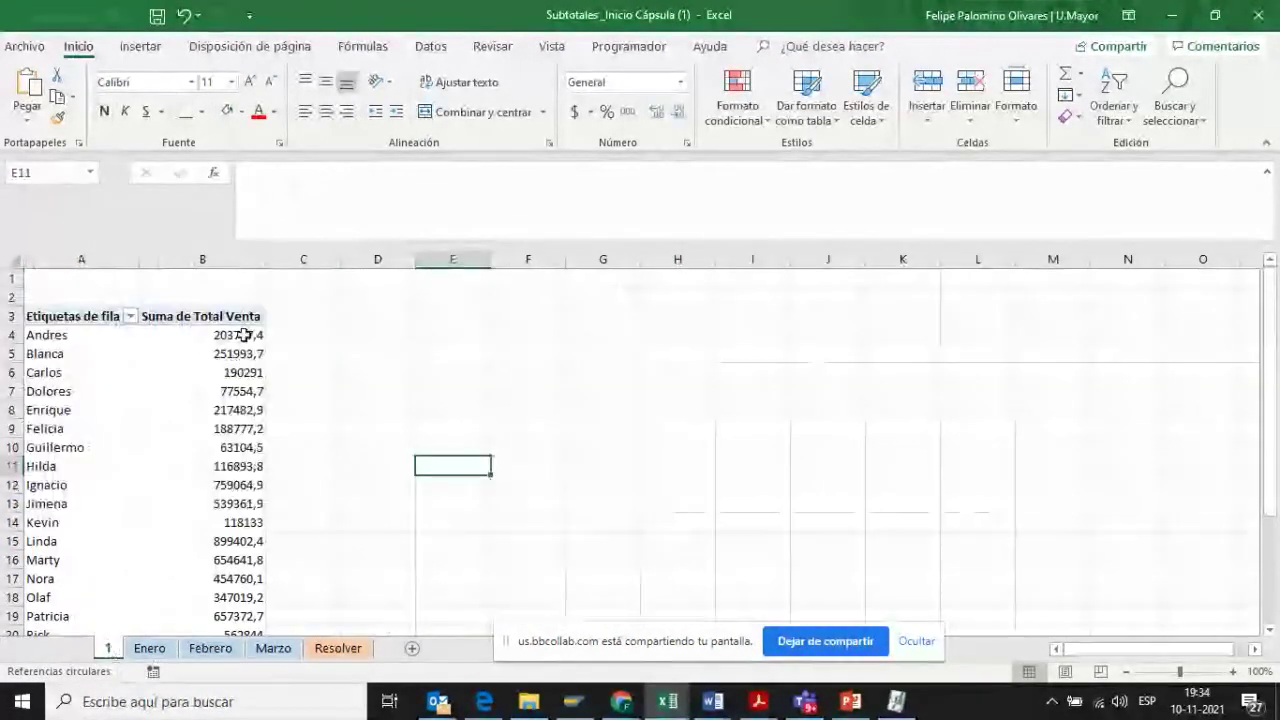
pyautogui.moveTo(249, 334); pyautogui.dragTo(230, 598)
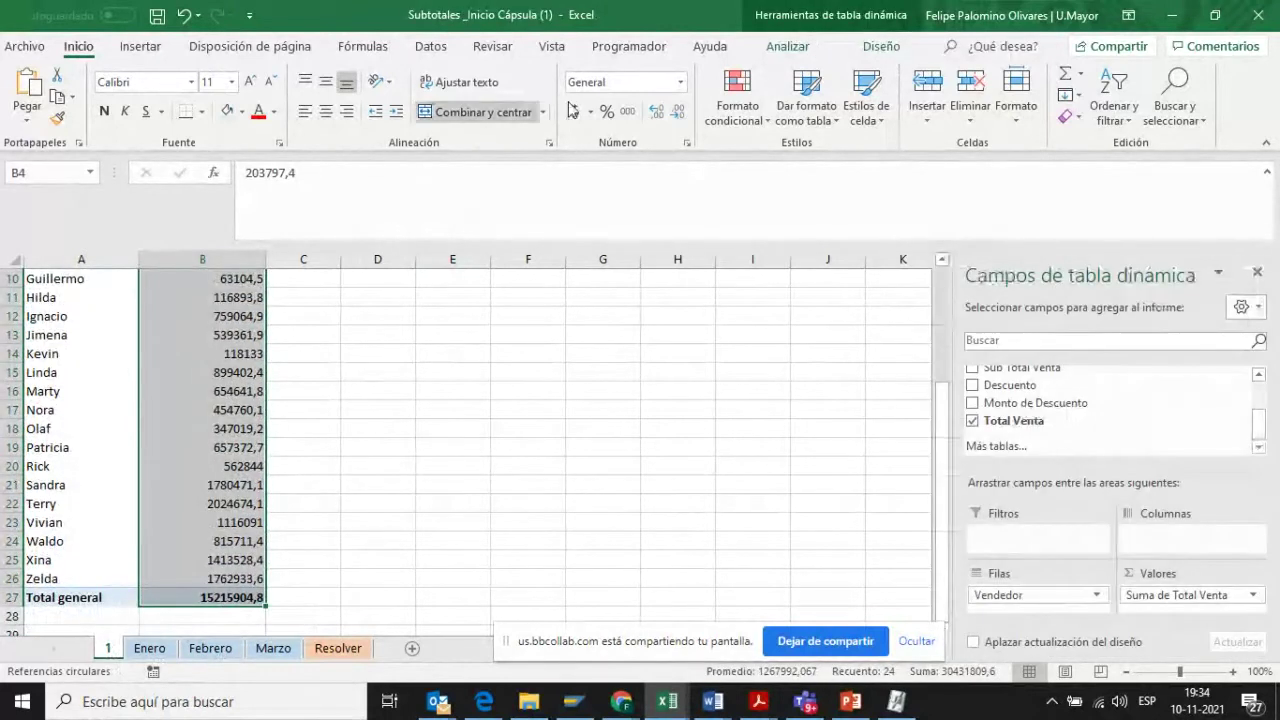
pyautogui.click(627, 111)
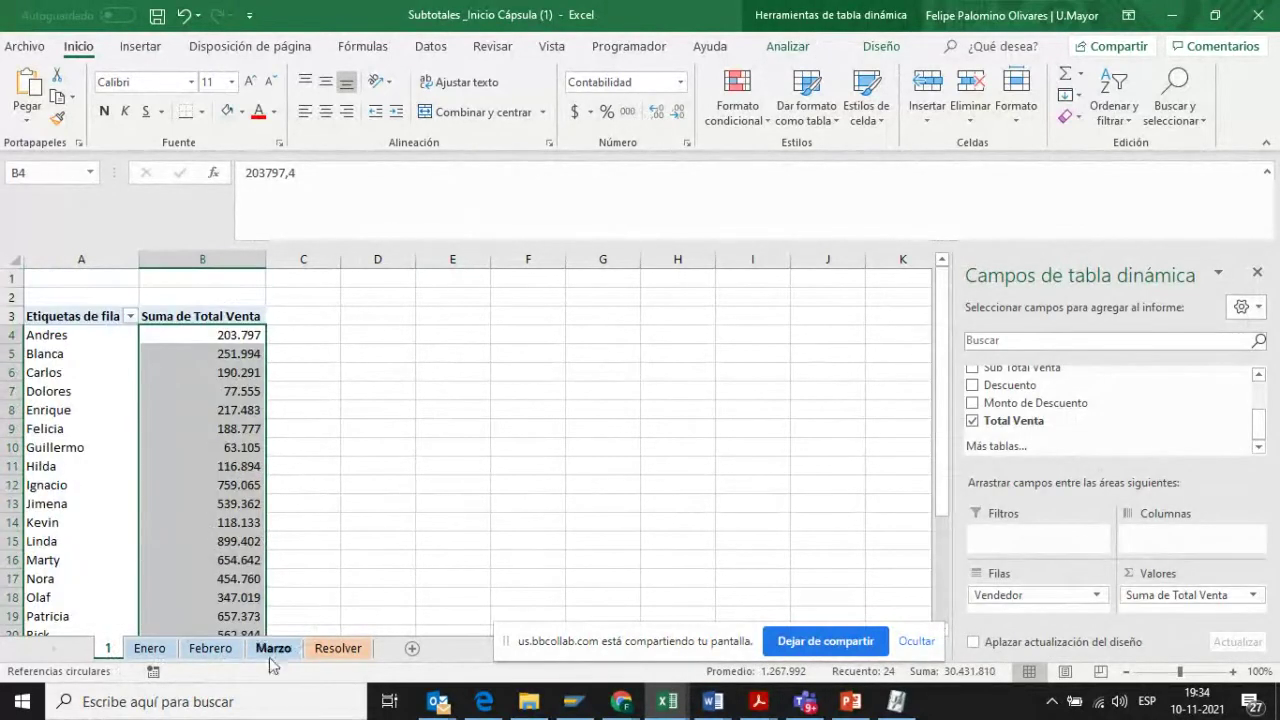
# - Add subtotals to the Enero sales table that sum Total Venta at each change in Vendedor, with the summary below the data
pyautogui.click(150, 650)
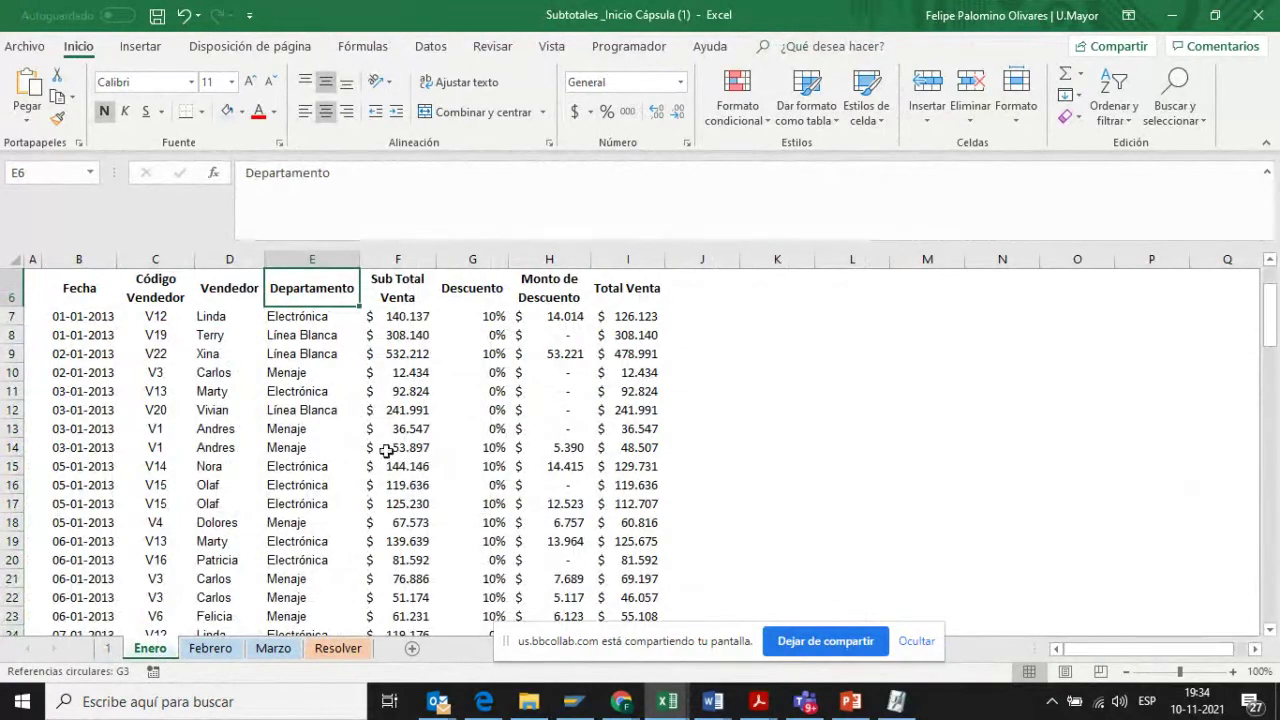
pyautogui.scroll(1, 771, 408)
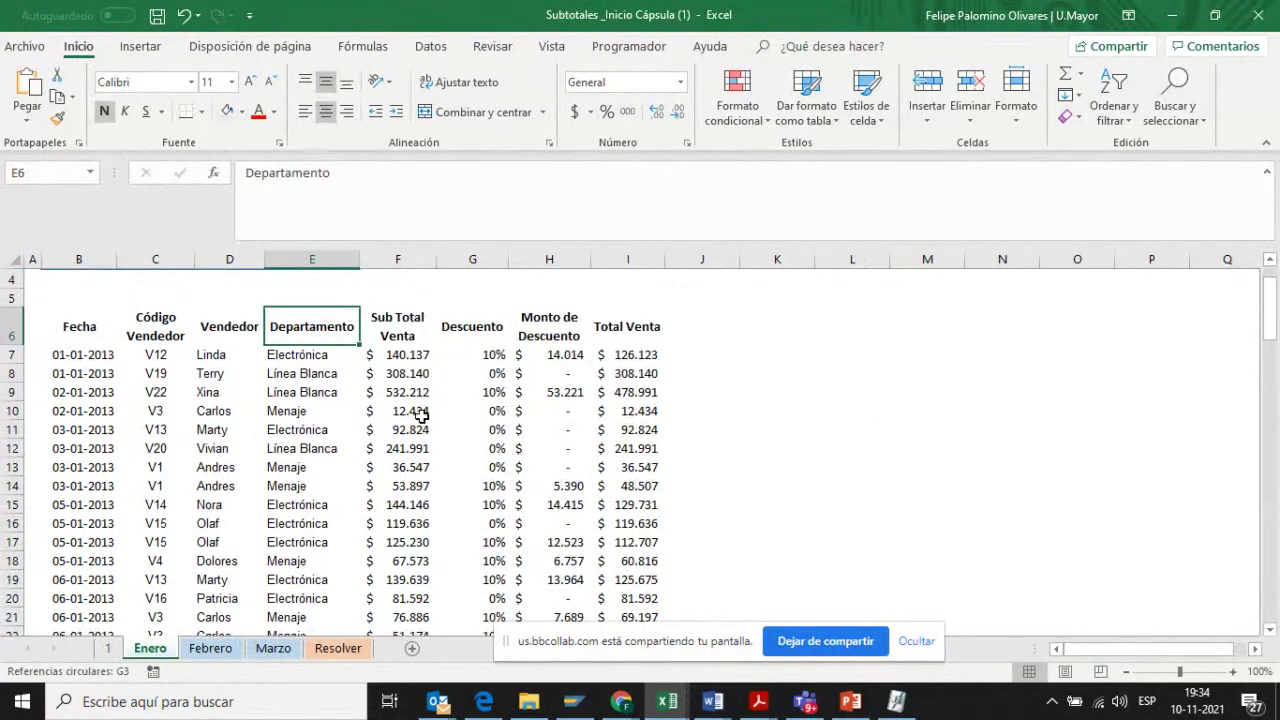
pyautogui.click(86, 326)
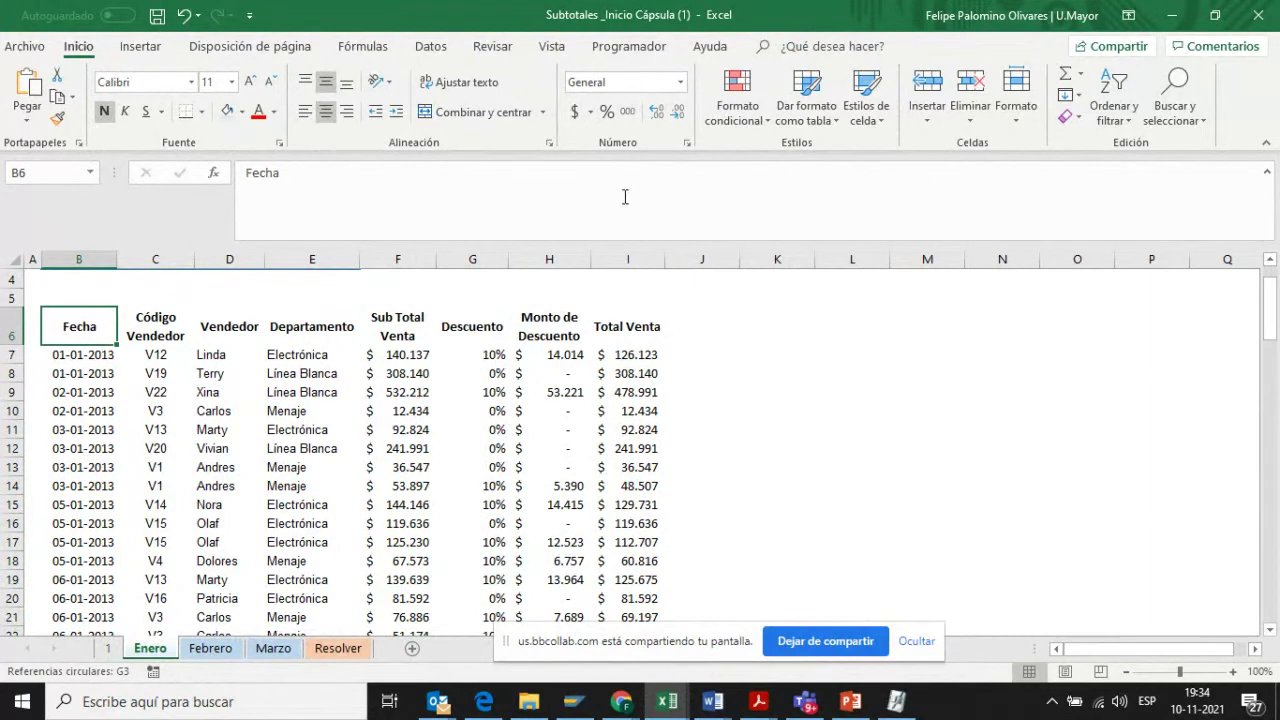
pyautogui.click(432, 48)
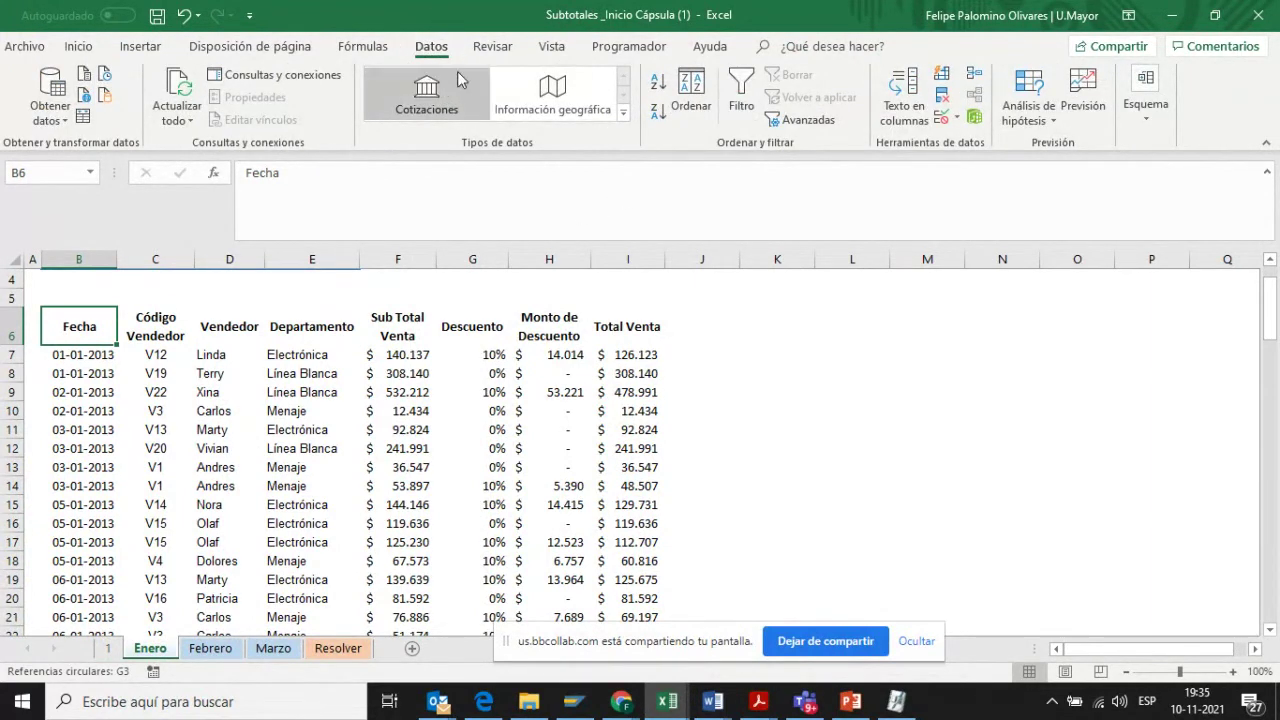
pyautogui.click(1150, 118)
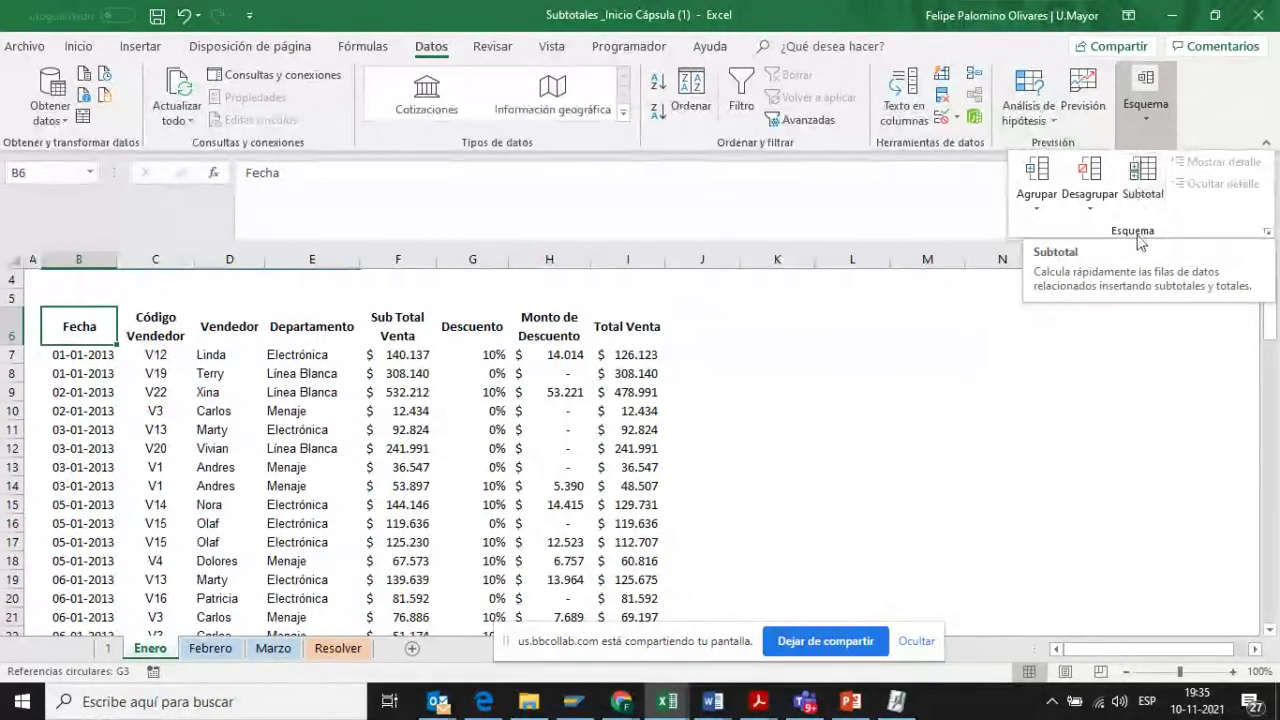
pyautogui.click(1140, 193)
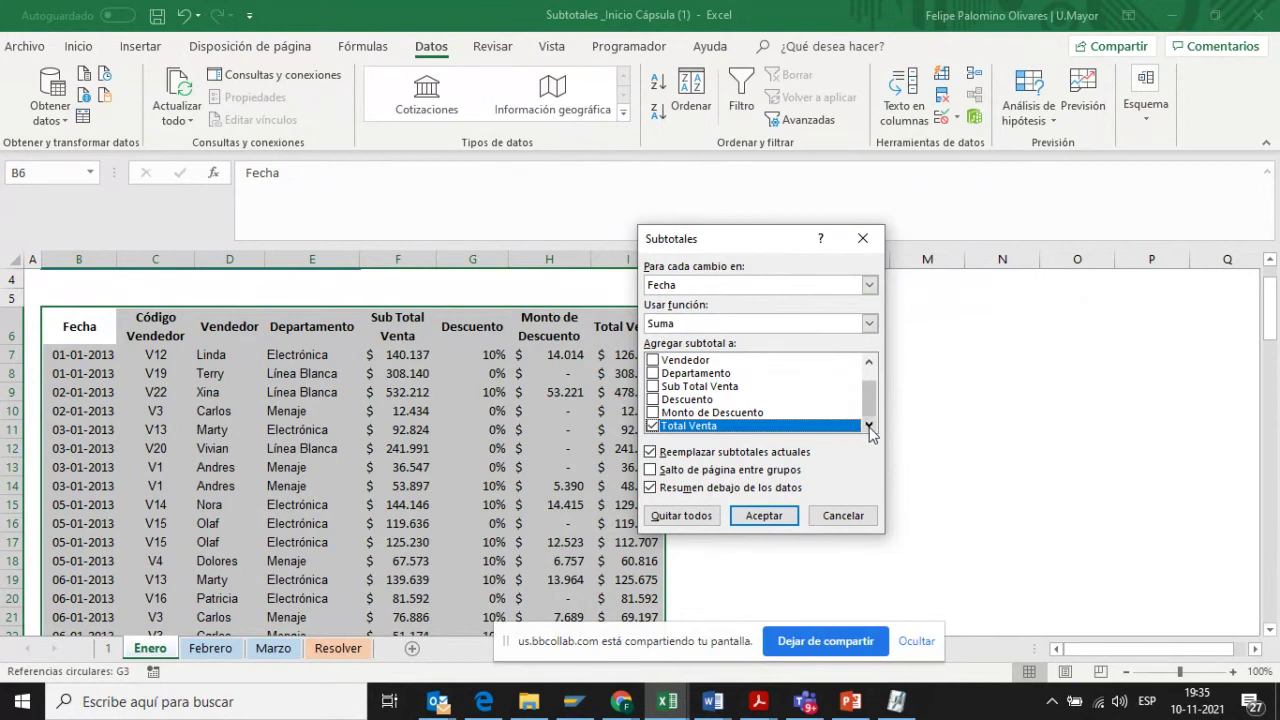
pyautogui.click(653, 426)
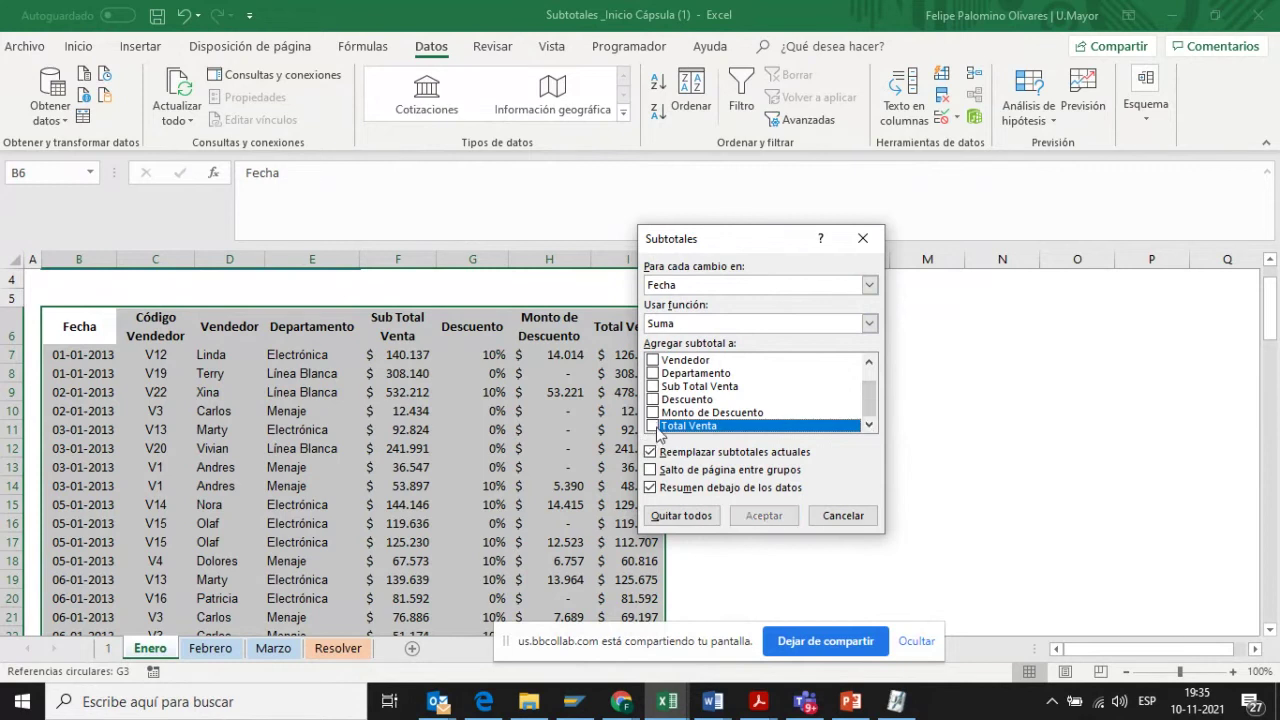
pyautogui.click(653, 426)
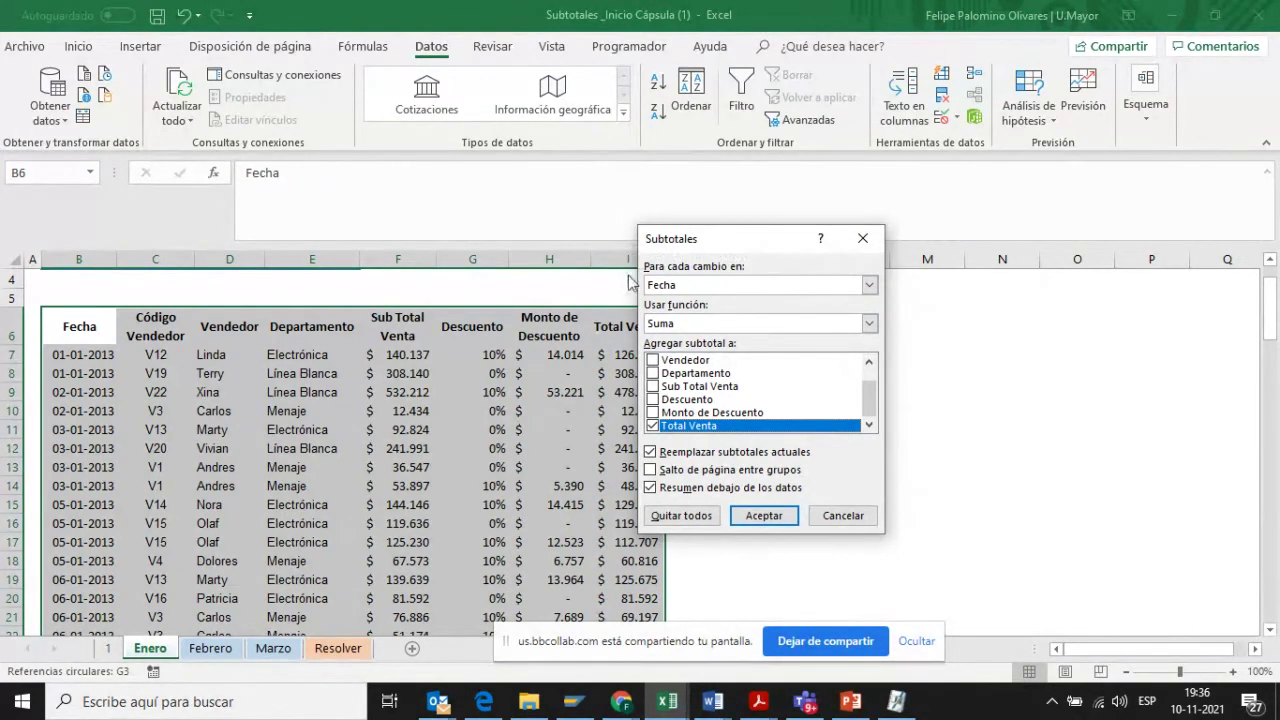
pyautogui.click(869, 285)
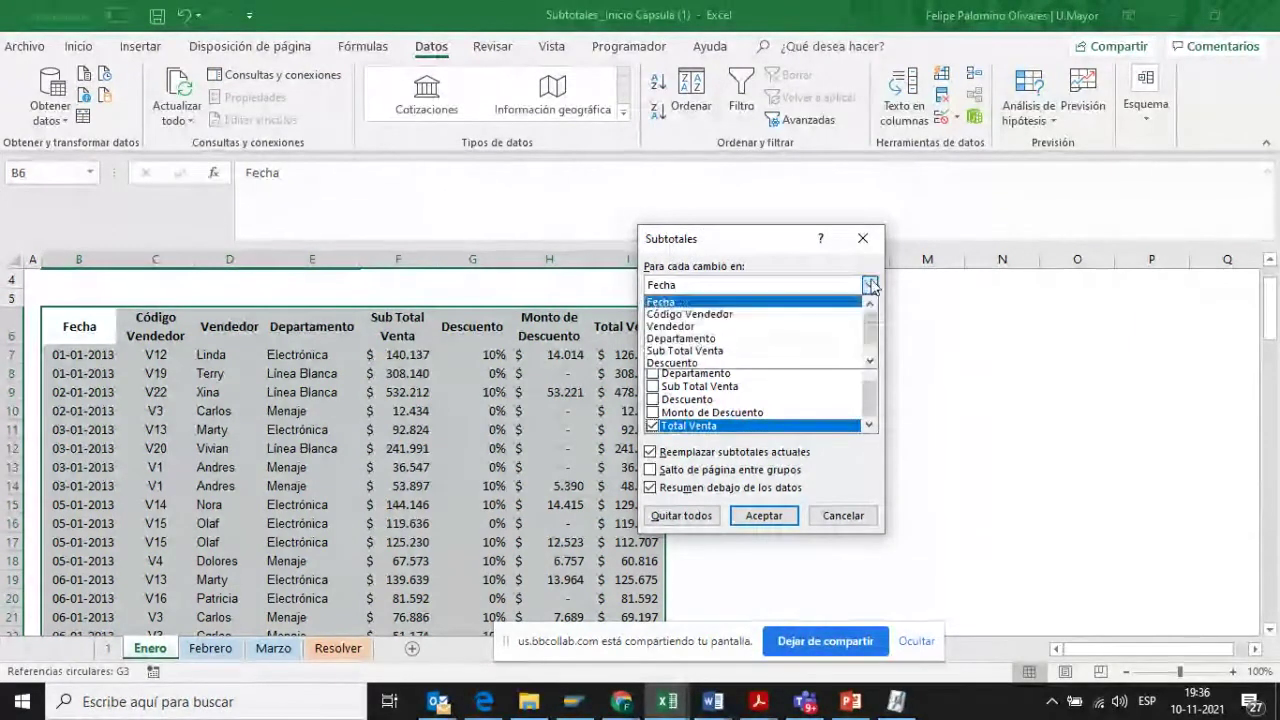
pyautogui.click(823, 327)
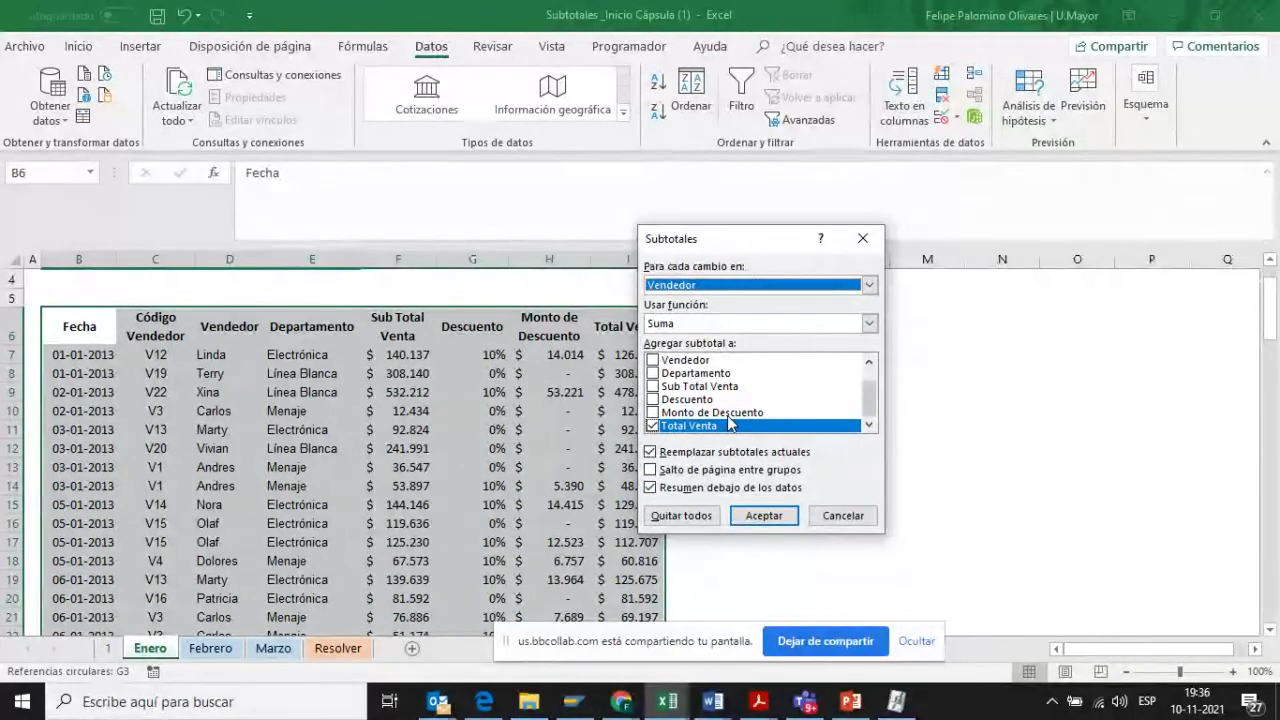
pyautogui.click(763, 516)
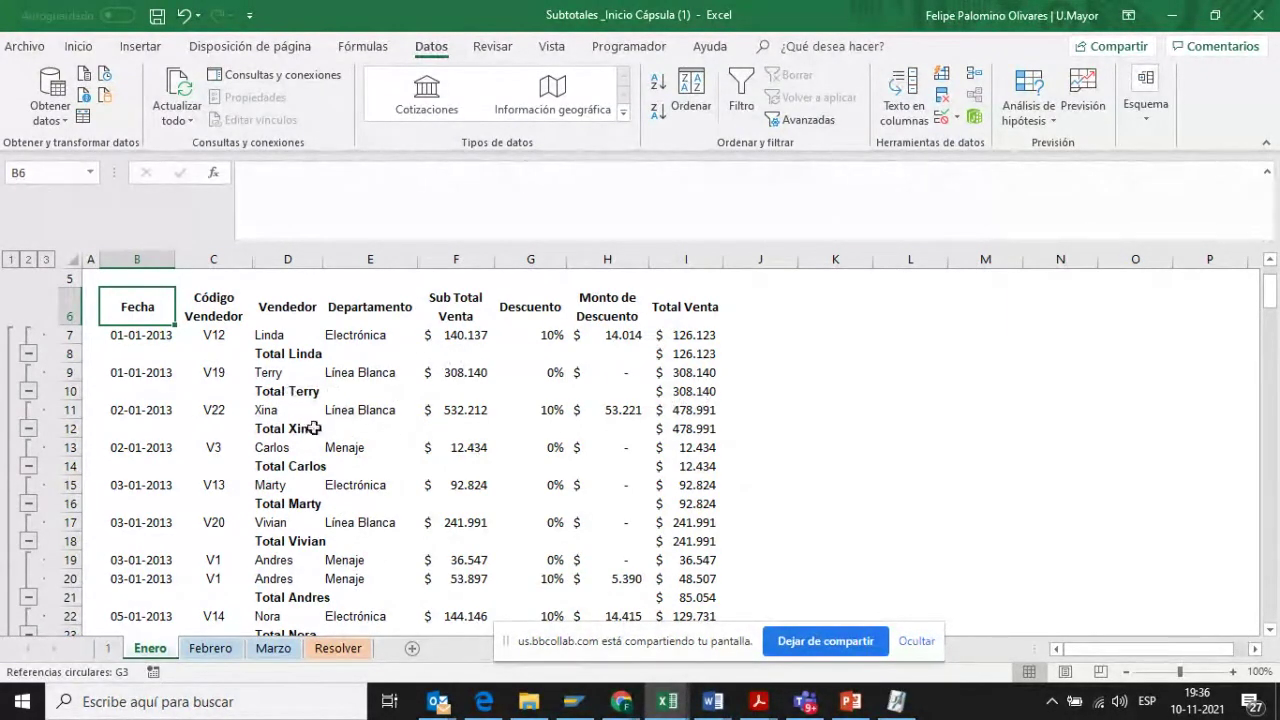
# - Examine the subtotal rows per seller on the Enero sheet and undo the subtotals
pyautogui.scroll(-2, 357, 473)
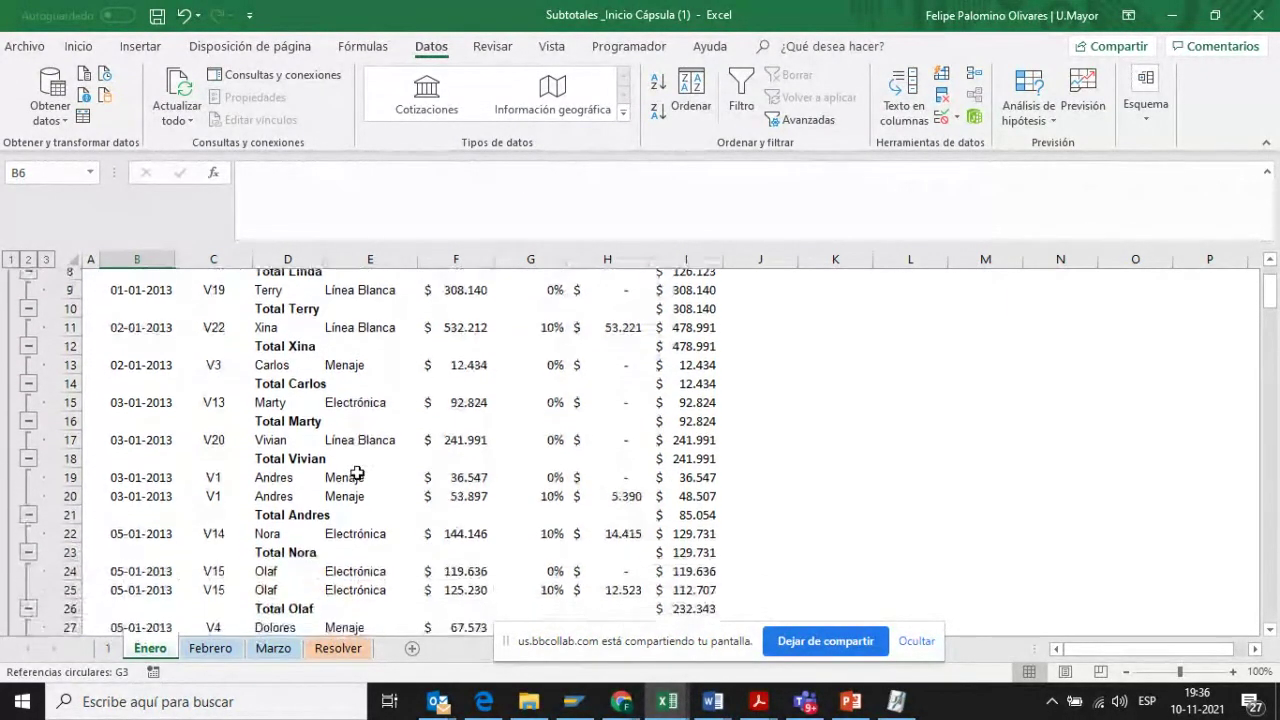
pyautogui.scroll(-2, 357, 473)
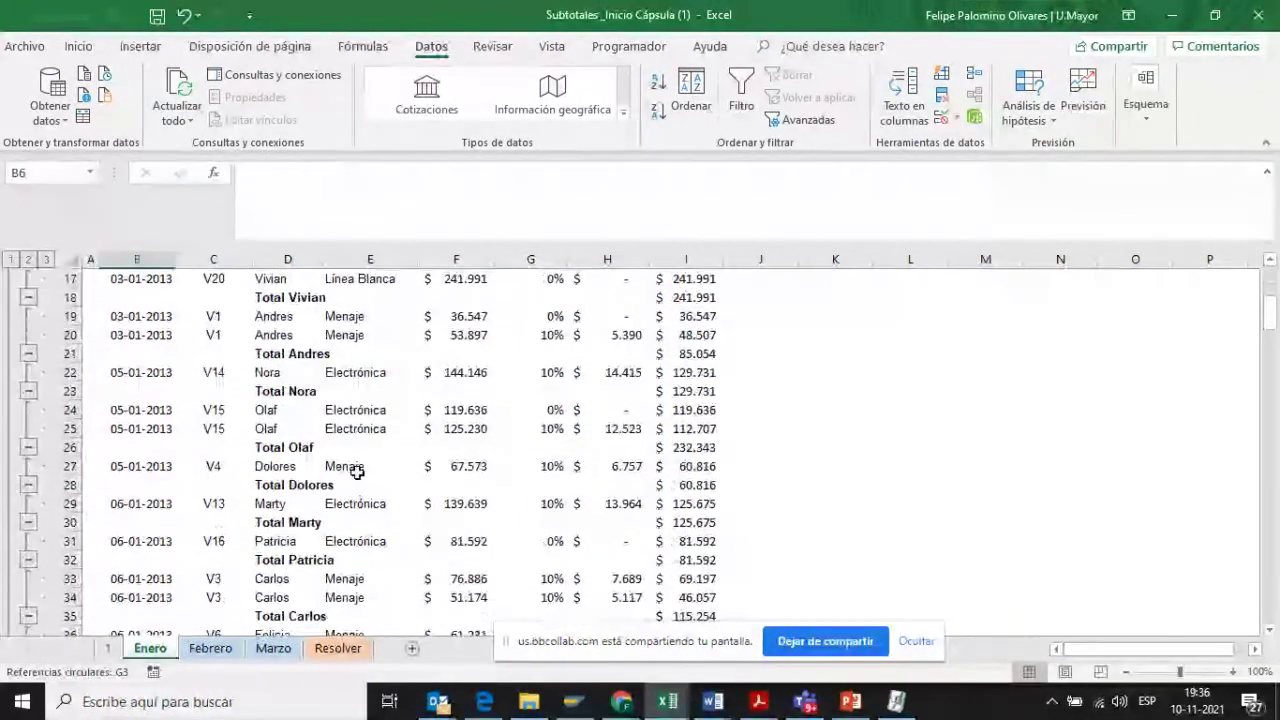
pyautogui.scroll(1, 357, 473)
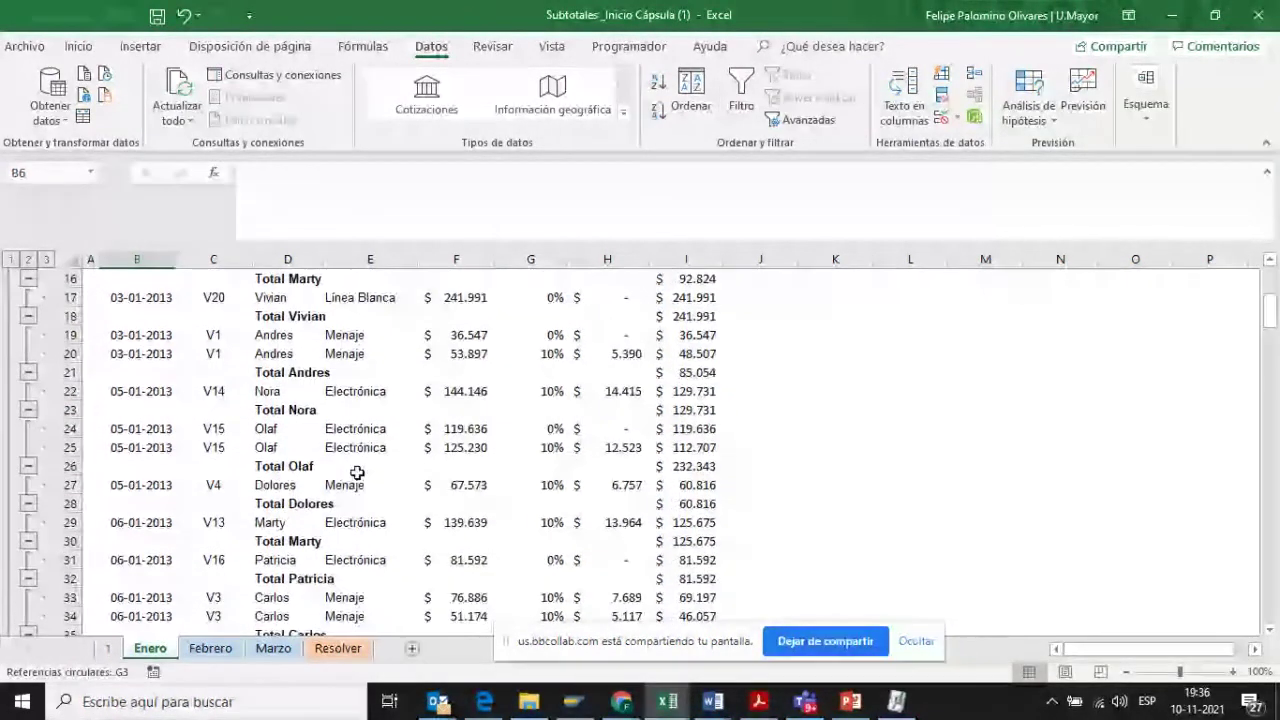
pyautogui.scroll(1, 380, 514)
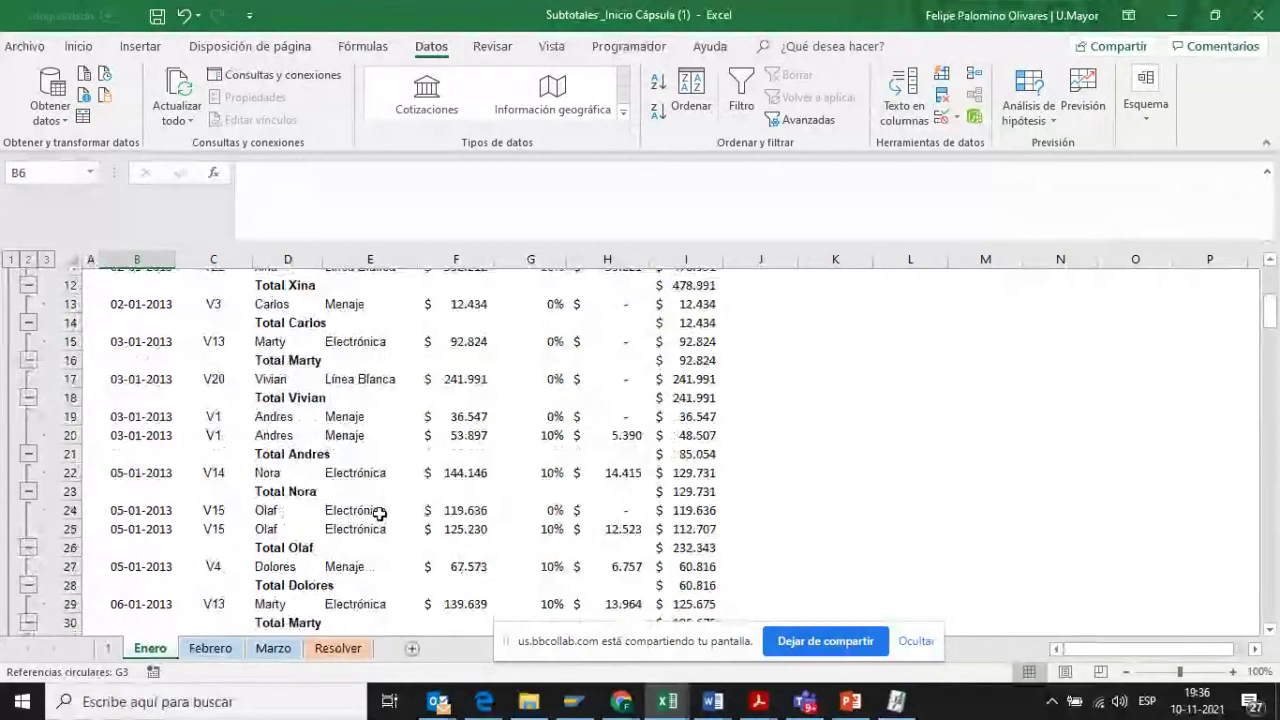
pyautogui.scroll(-3, 380, 514)
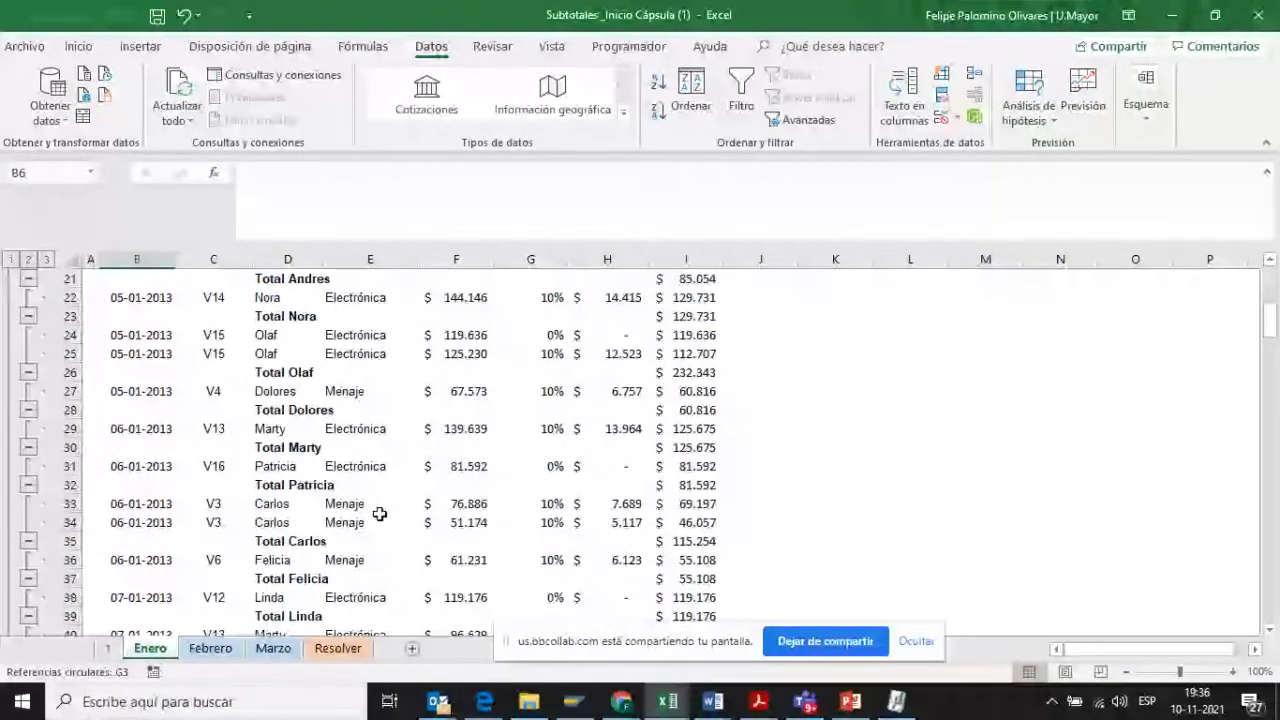
pyautogui.scroll(3, 380, 514)
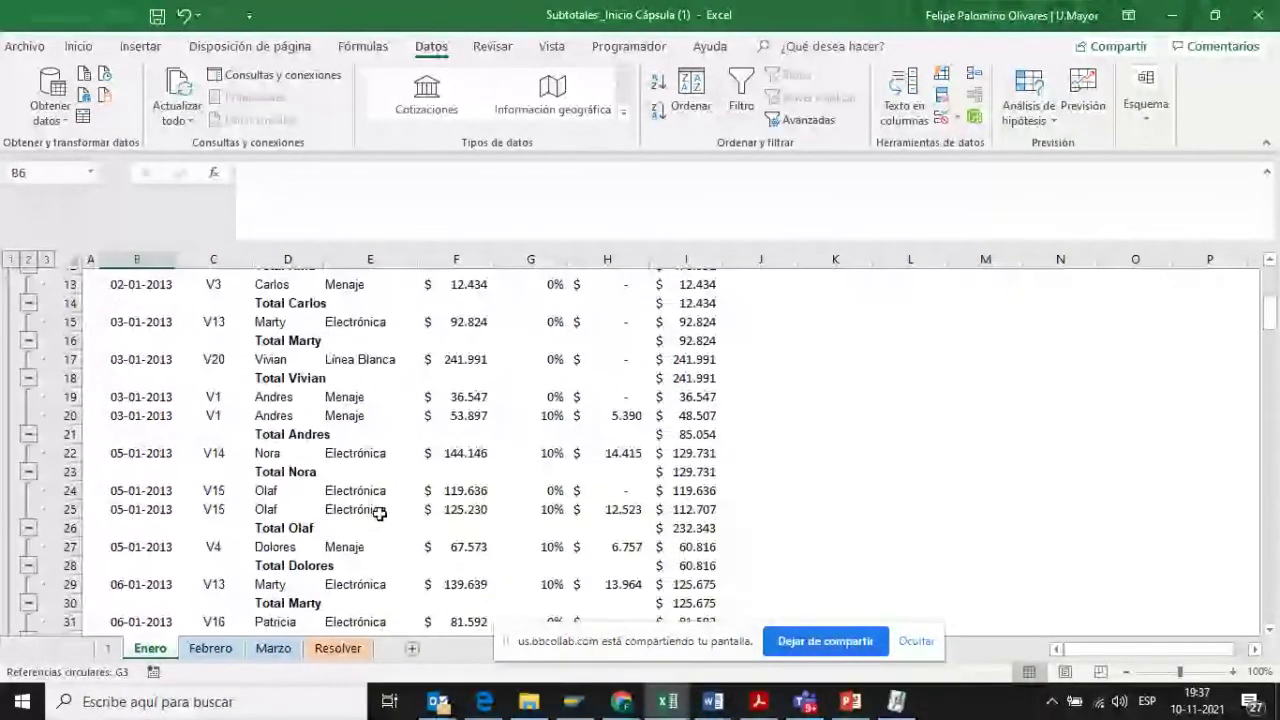
pyautogui.scroll(-3, 380, 514)
pyautogui.scroll(7, 316, 502)
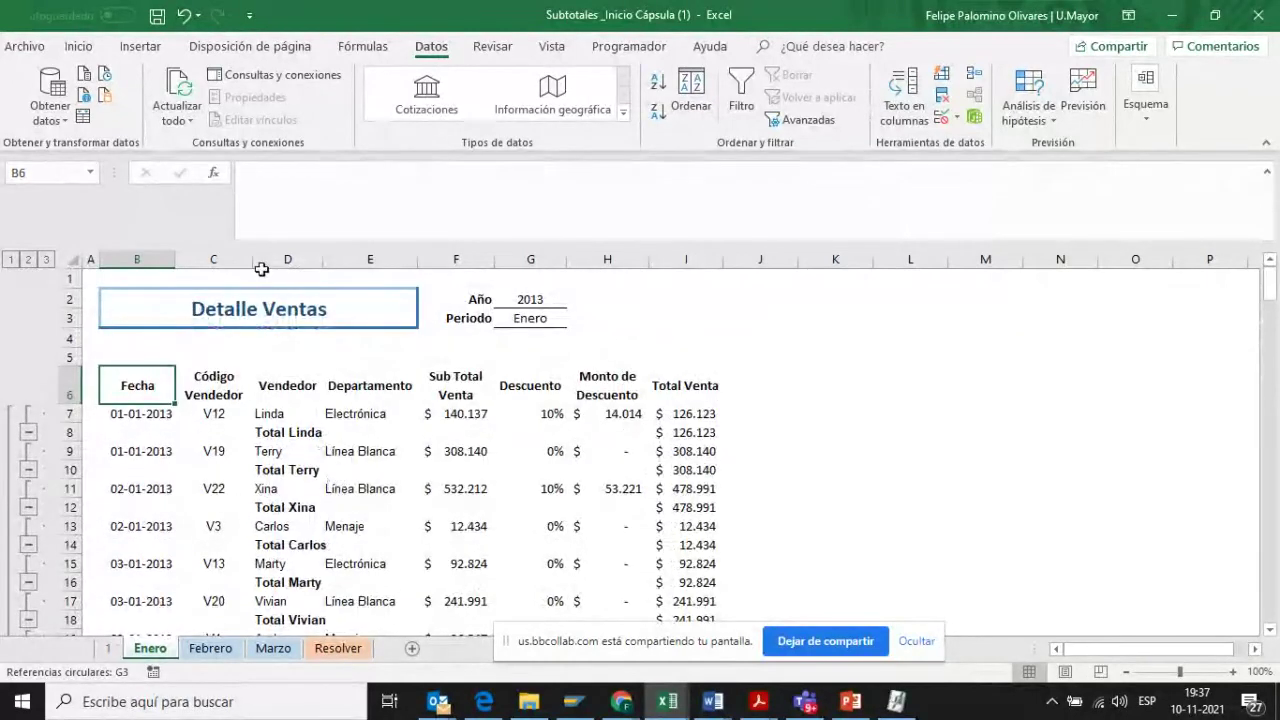
pyautogui.click(184, 15)
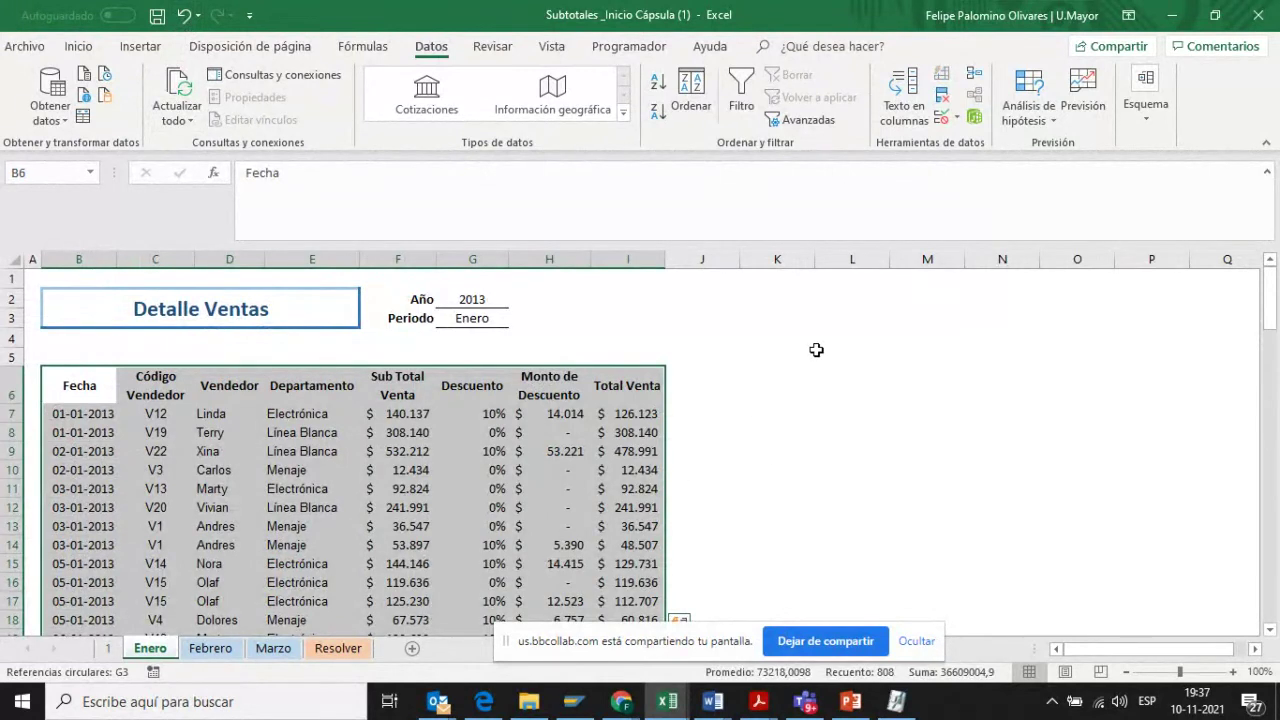
# - Check the sales questions listed on the Resolver sheet, then return to the Enero sheet
pyautogui.click(1145, 121)
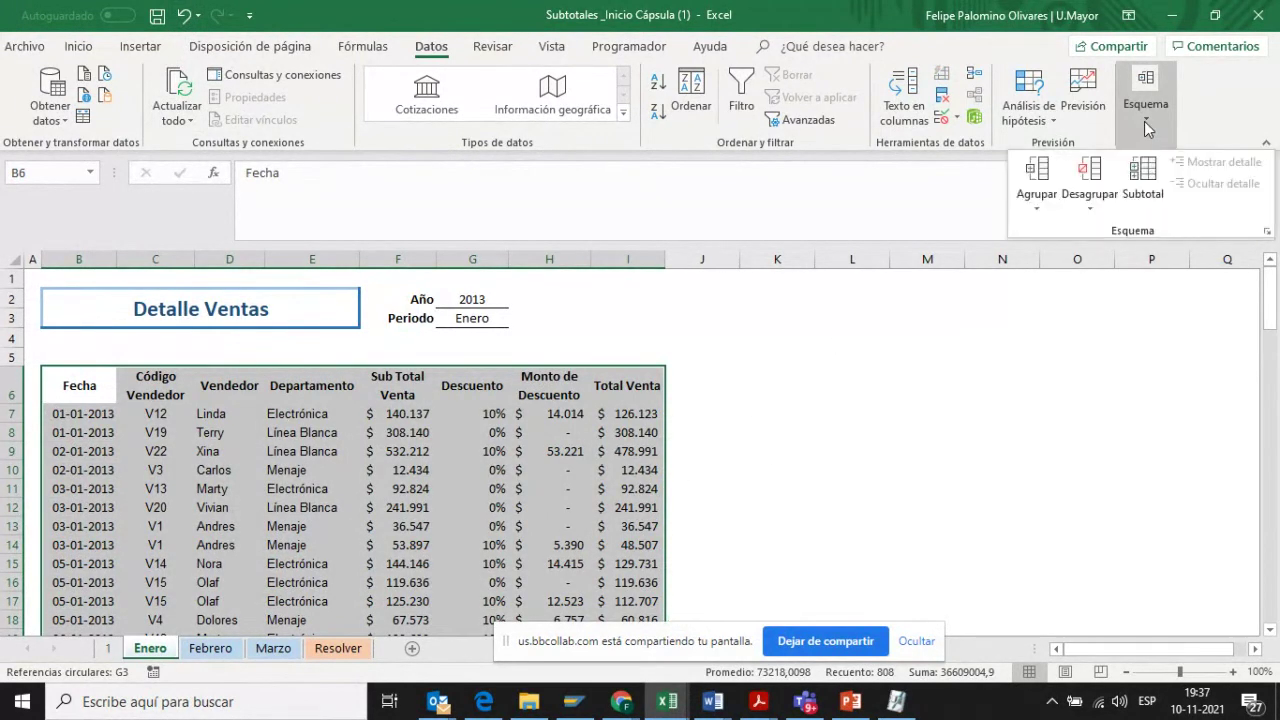
pyautogui.click(1145, 121)
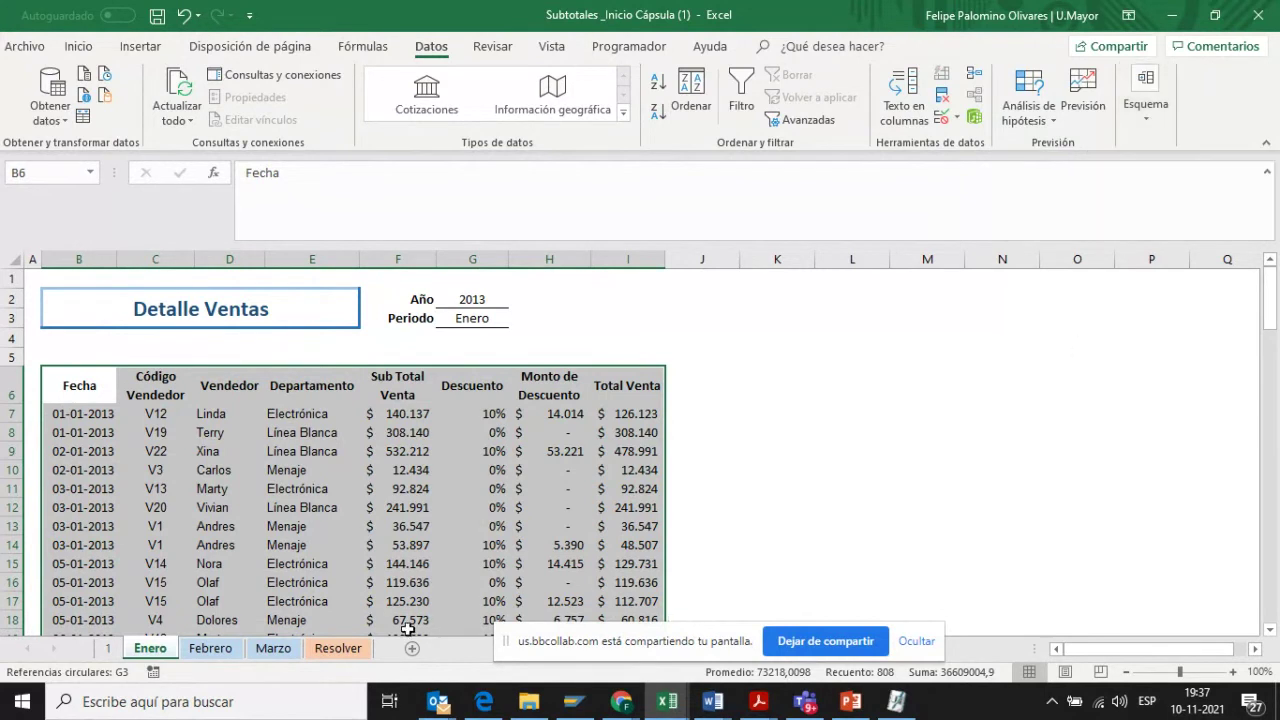
pyautogui.click(340, 648)
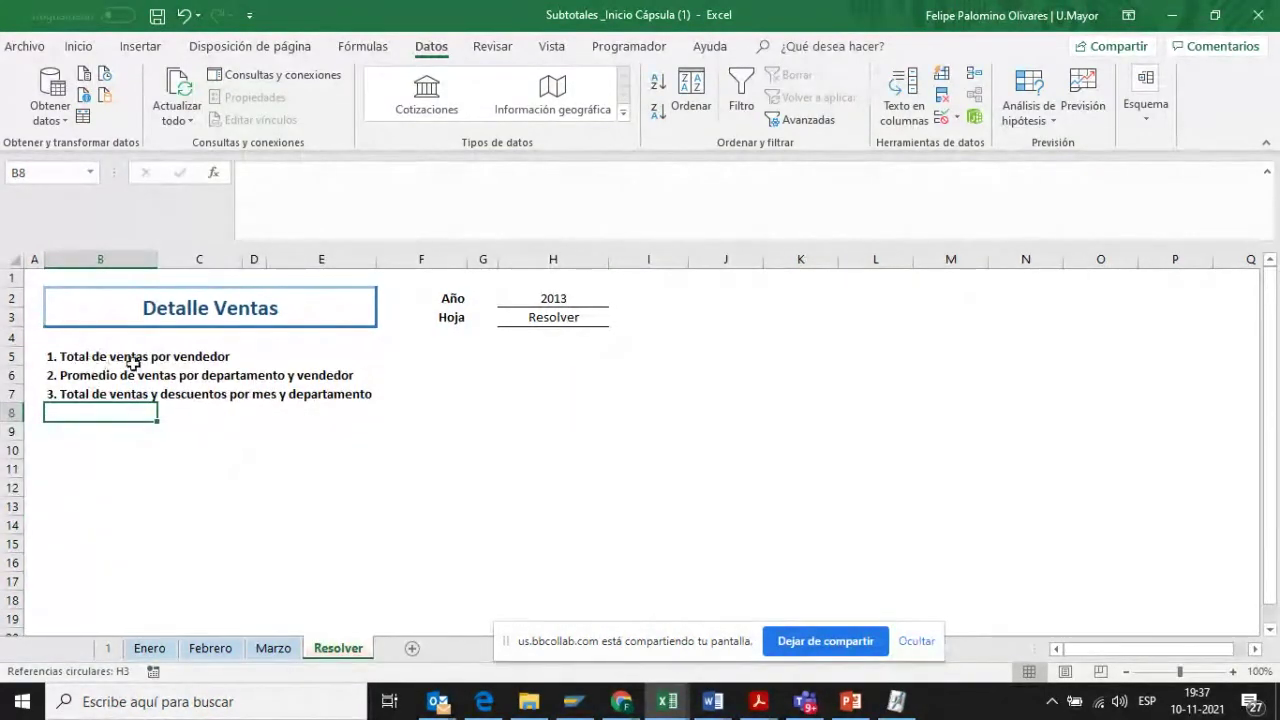
pyautogui.click(150, 648)
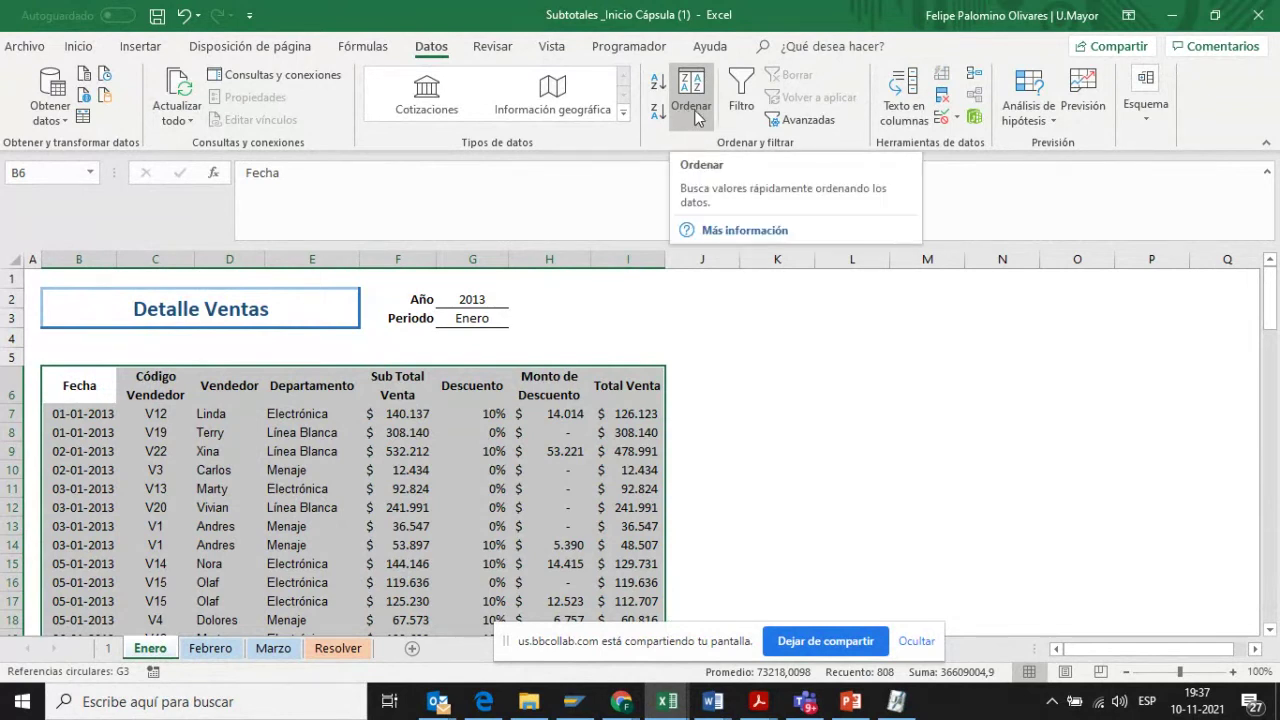
pyautogui.click(338, 648)
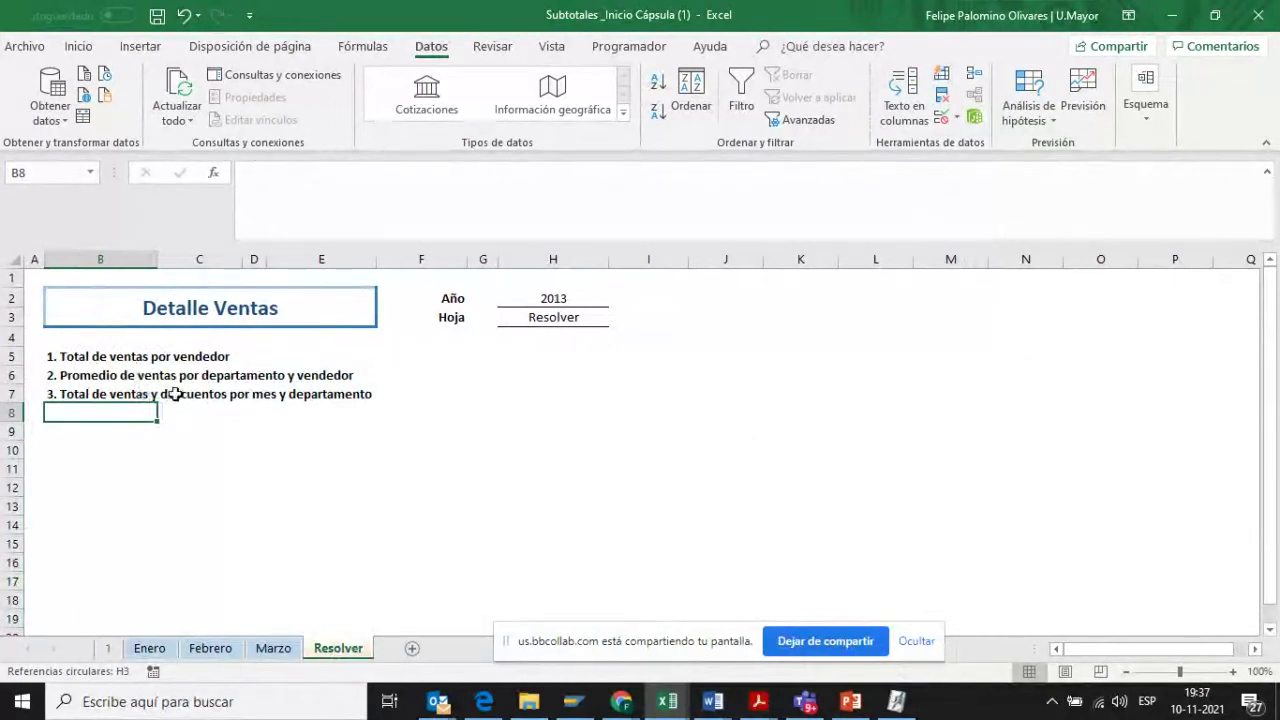
pyautogui.click(156, 650)
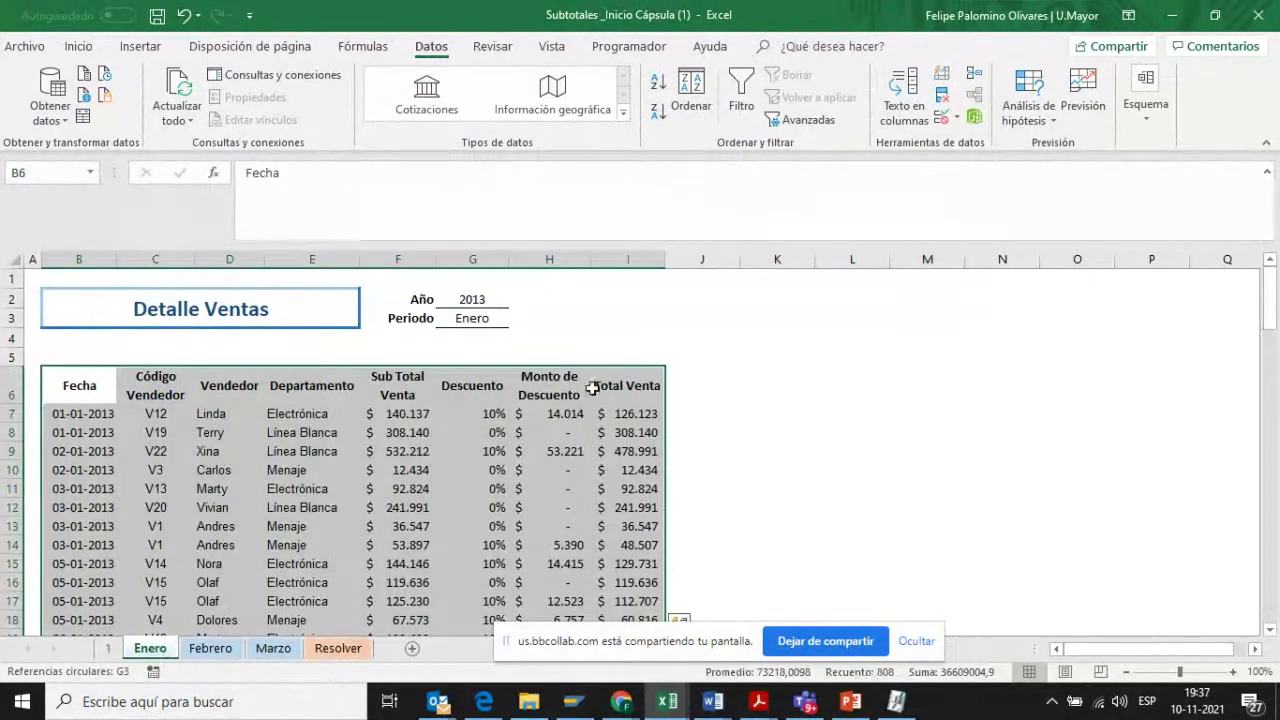
pyautogui.click(1141, 118)
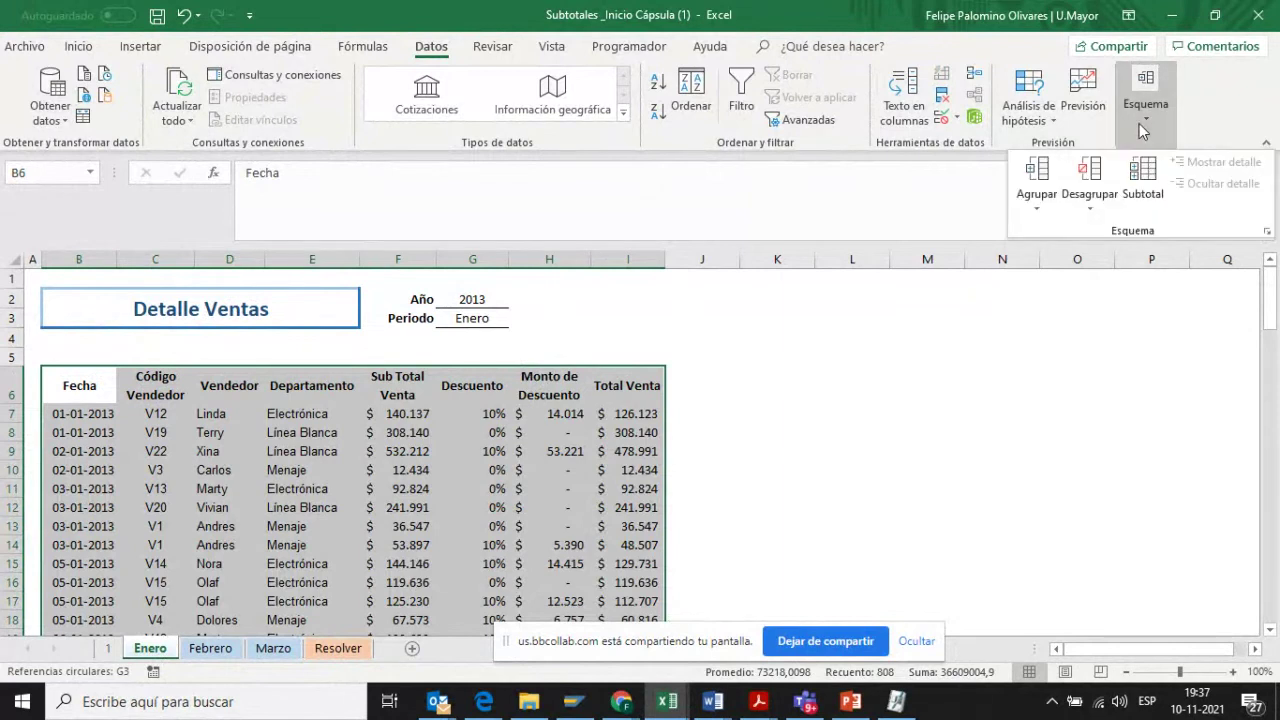
pyautogui.click(842, 429)
# - Sort the Enero sales table by Vendedor, using cell values in A to Z order
pyautogui.click(690, 95)
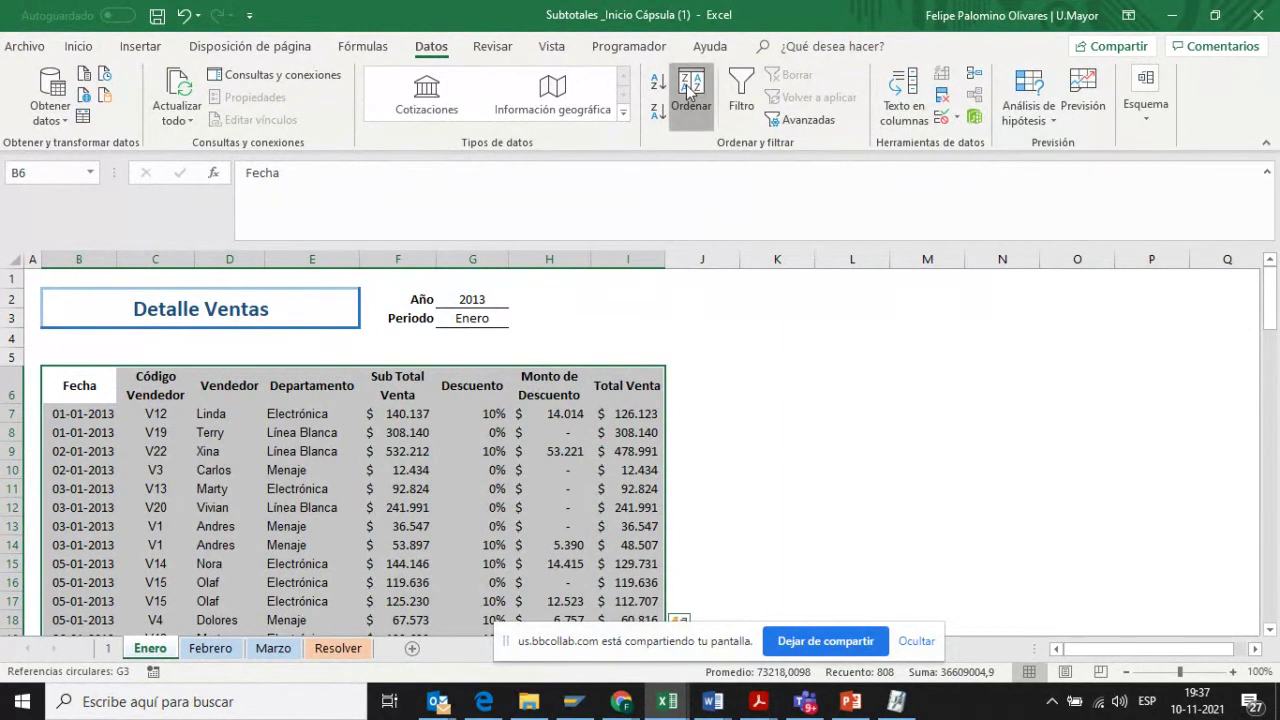
pyautogui.click(644, 359)
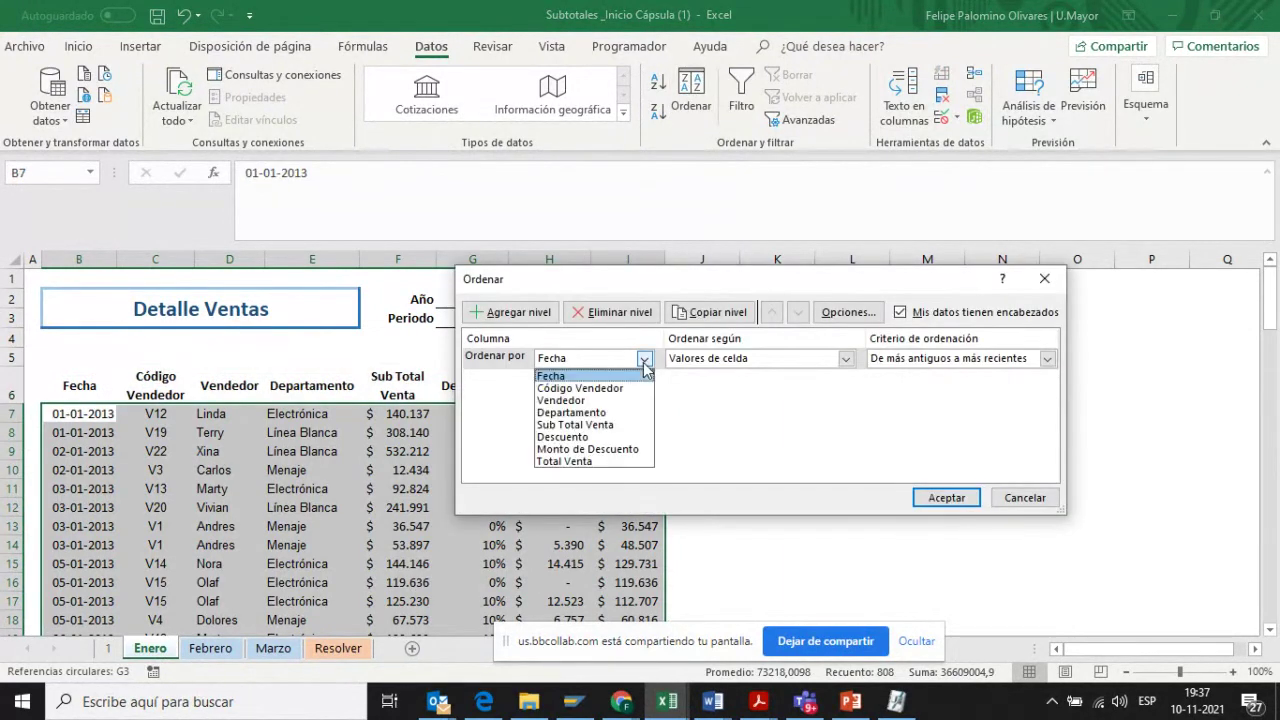
pyautogui.click(620, 399)
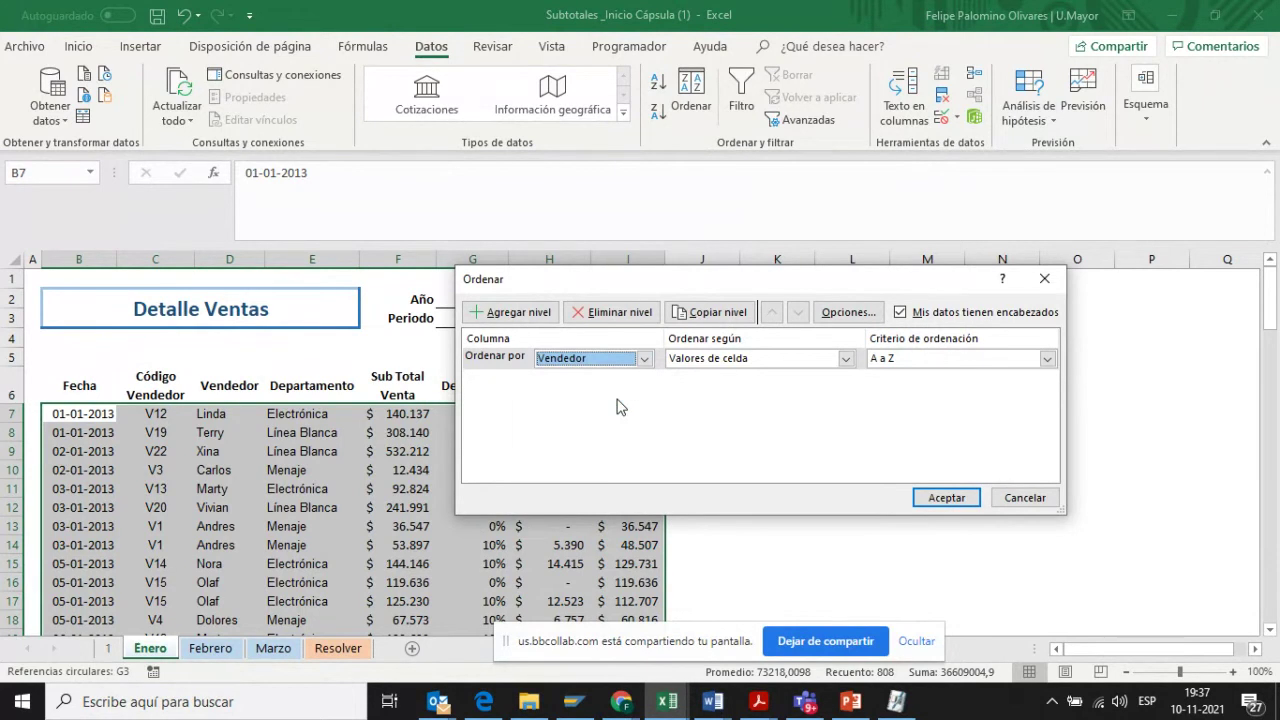
pyautogui.click(945, 497)
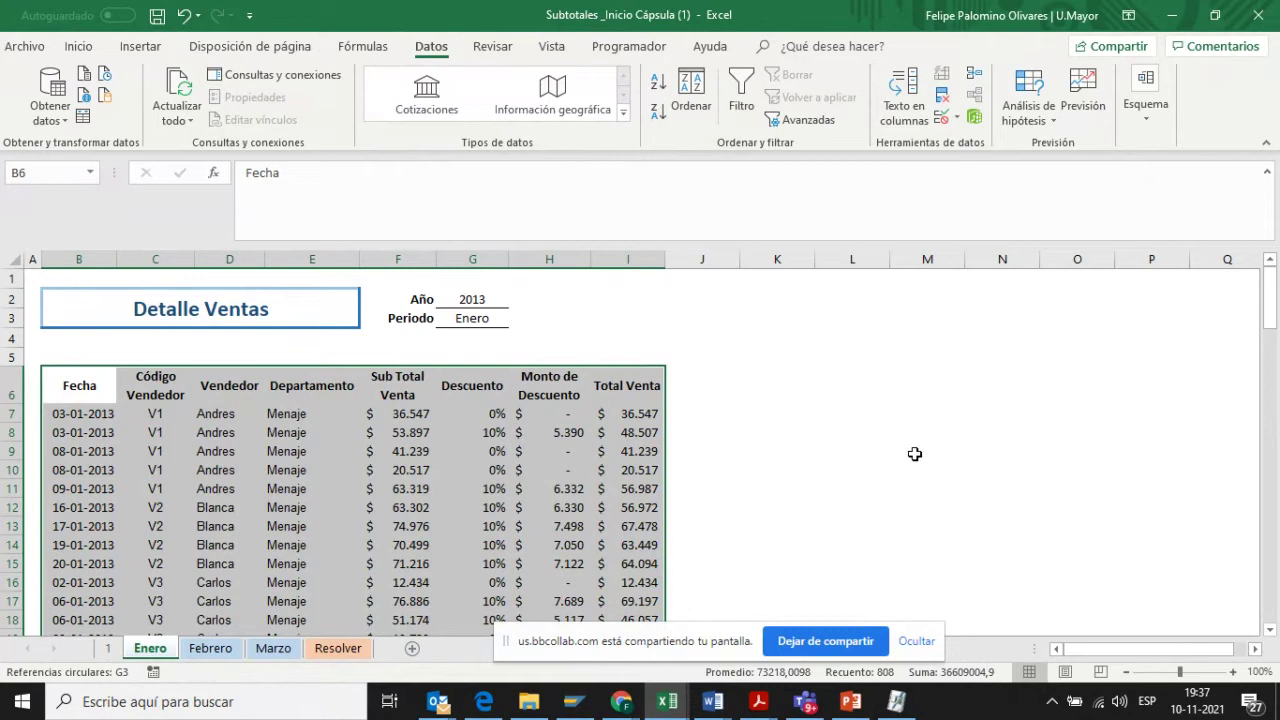
# - Add subtotals to the Enero table that sum Total Venta at each change in Vendedor, with the summary below the data
pyautogui.click(1146, 117)
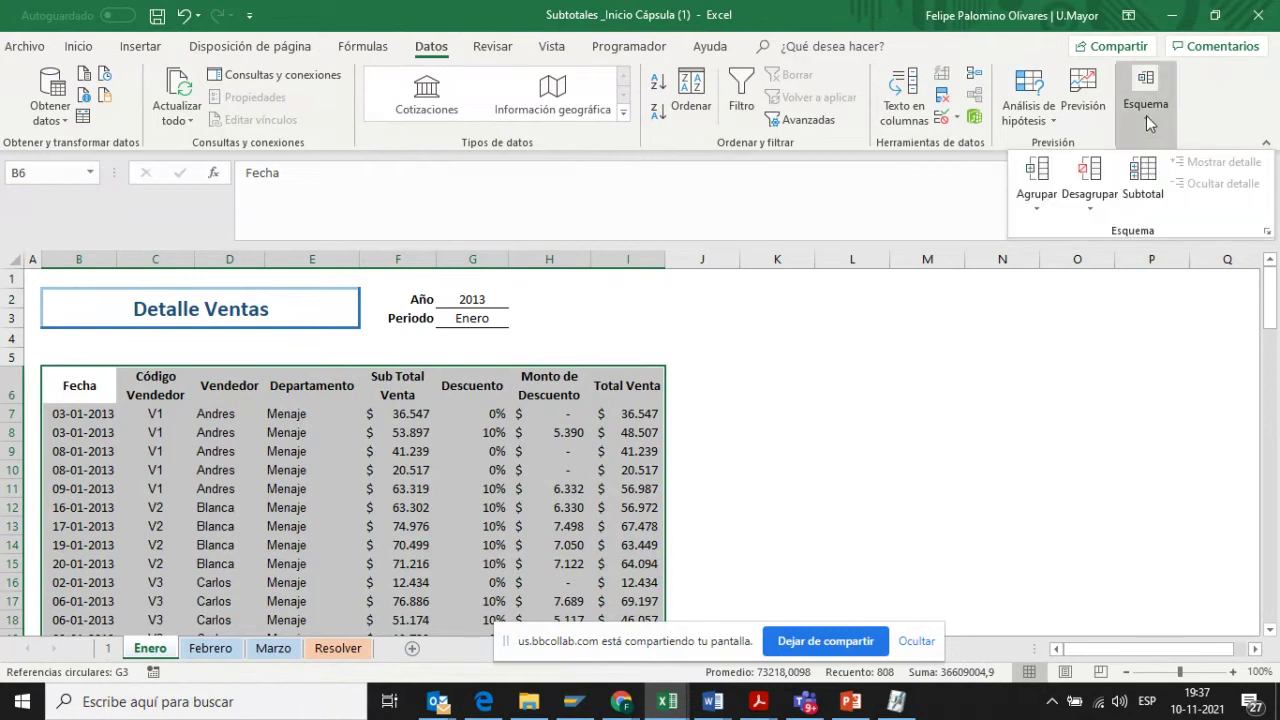
pyautogui.click(1147, 176)
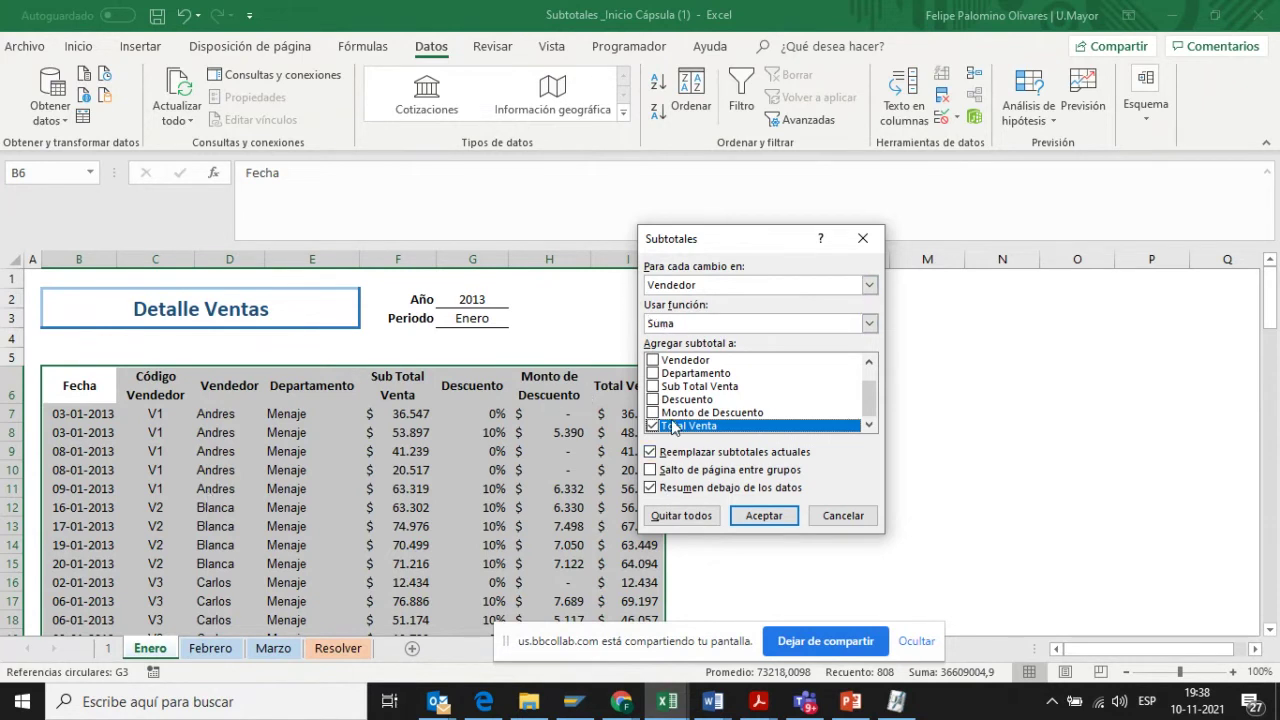
pyautogui.click(764, 516)
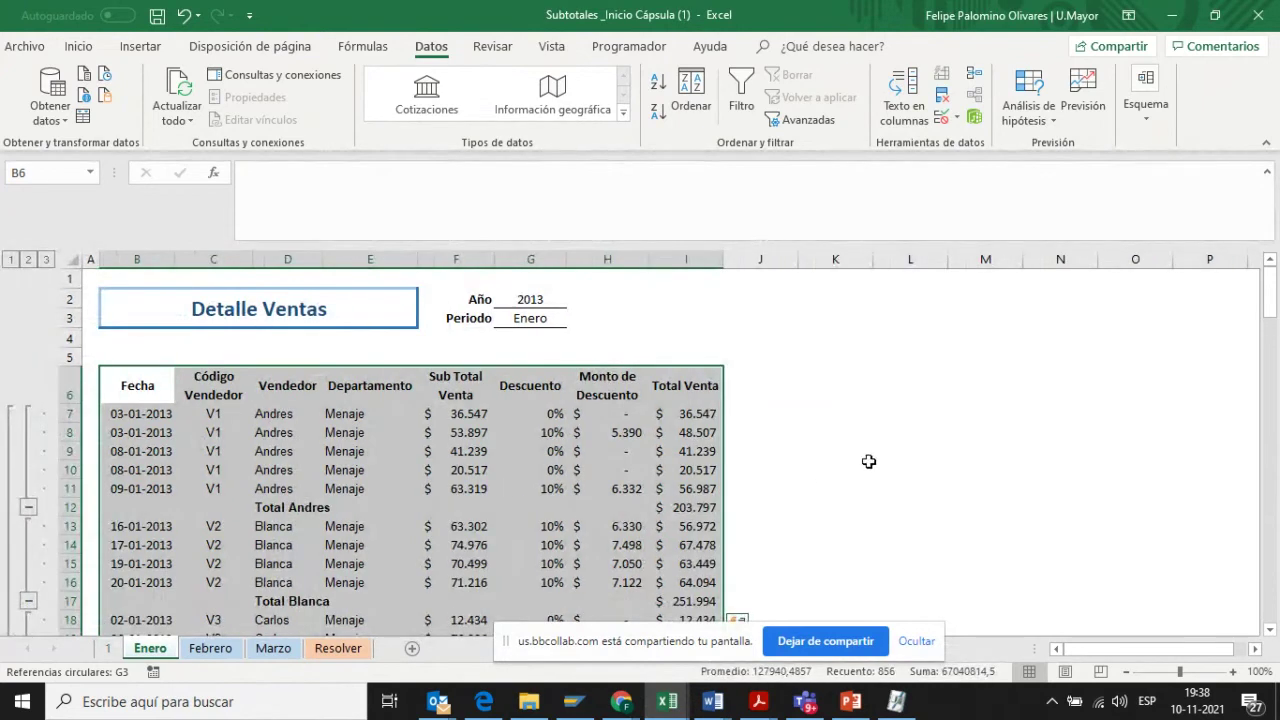
# - Examine the subtotal rows inserted below each vendor's sales in the Enero table
pyautogui.scroll(-1, 868, 461)
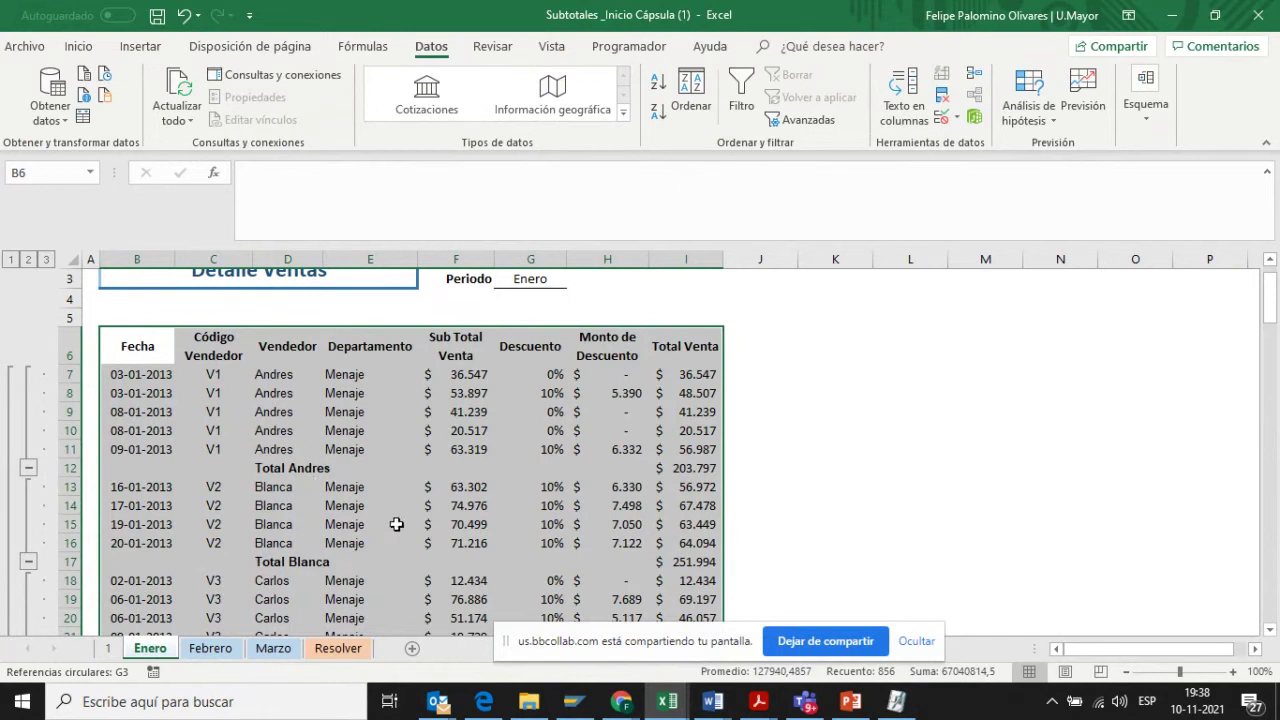
pyautogui.scroll(-2, 396, 524)
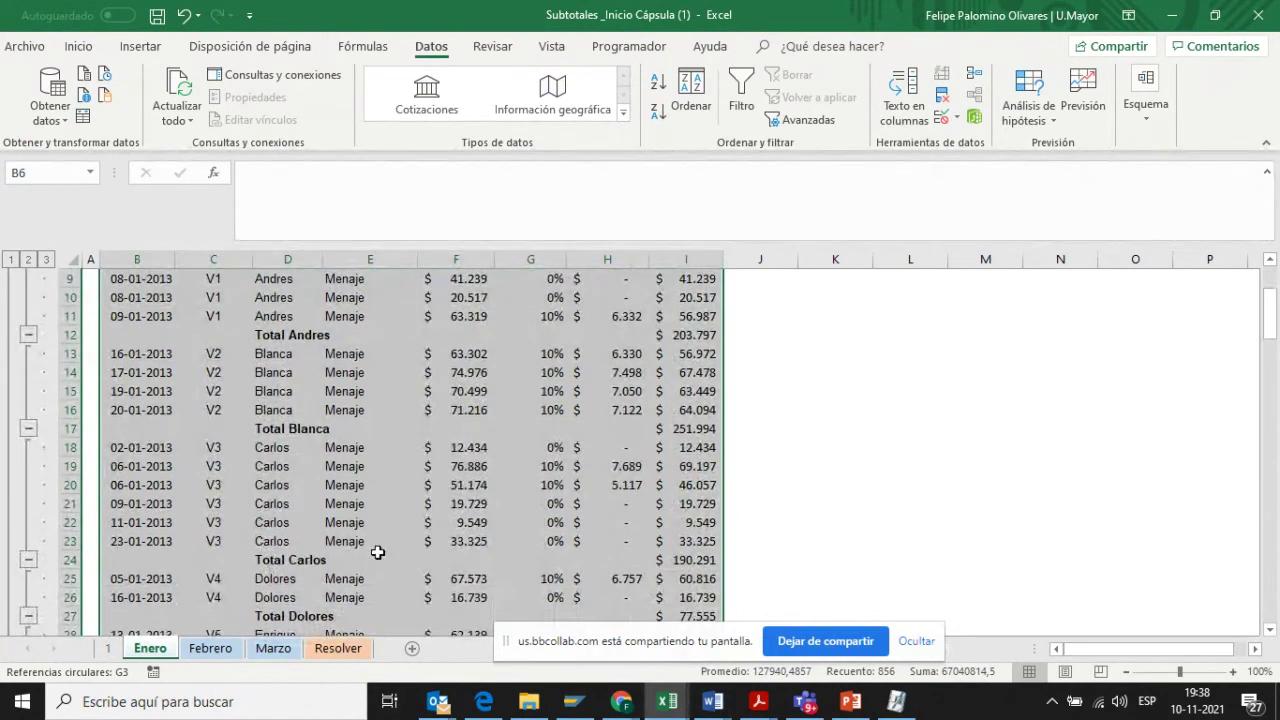
pyautogui.scroll(-1, 378, 552)
pyautogui.scroll(-1, 370, 530)
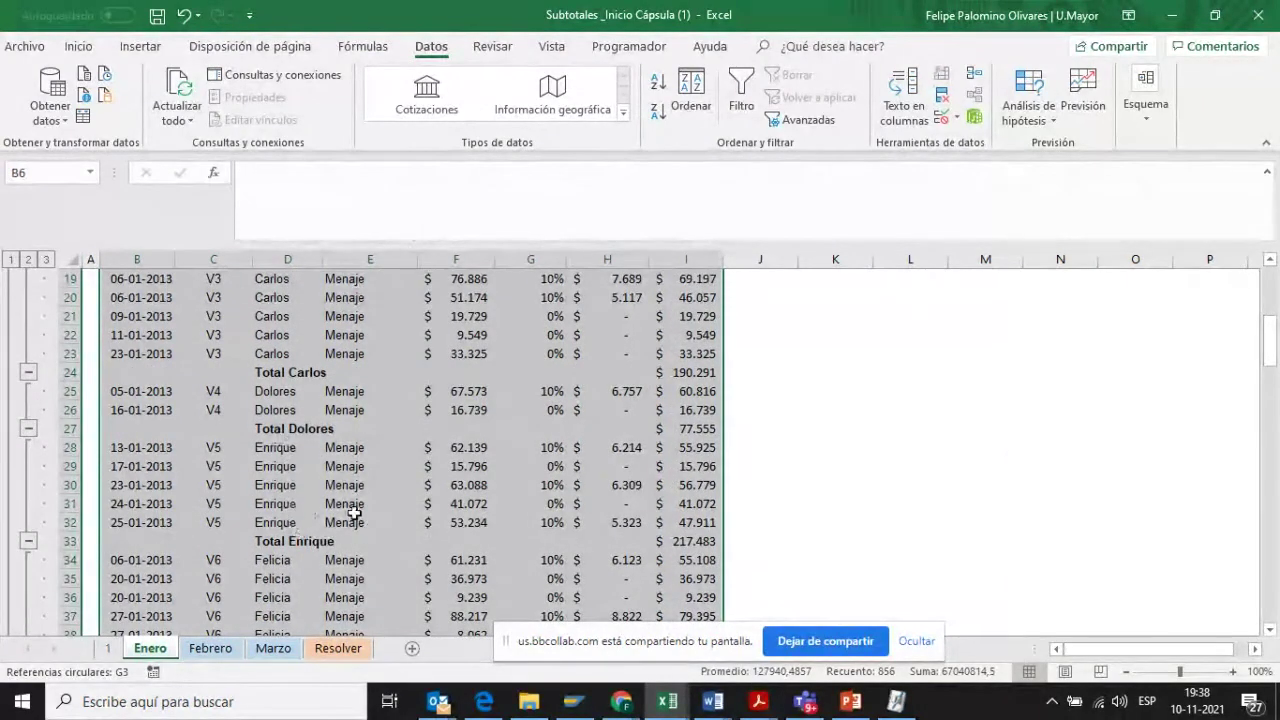
pyautogui.scroll(-2, 345, 505)
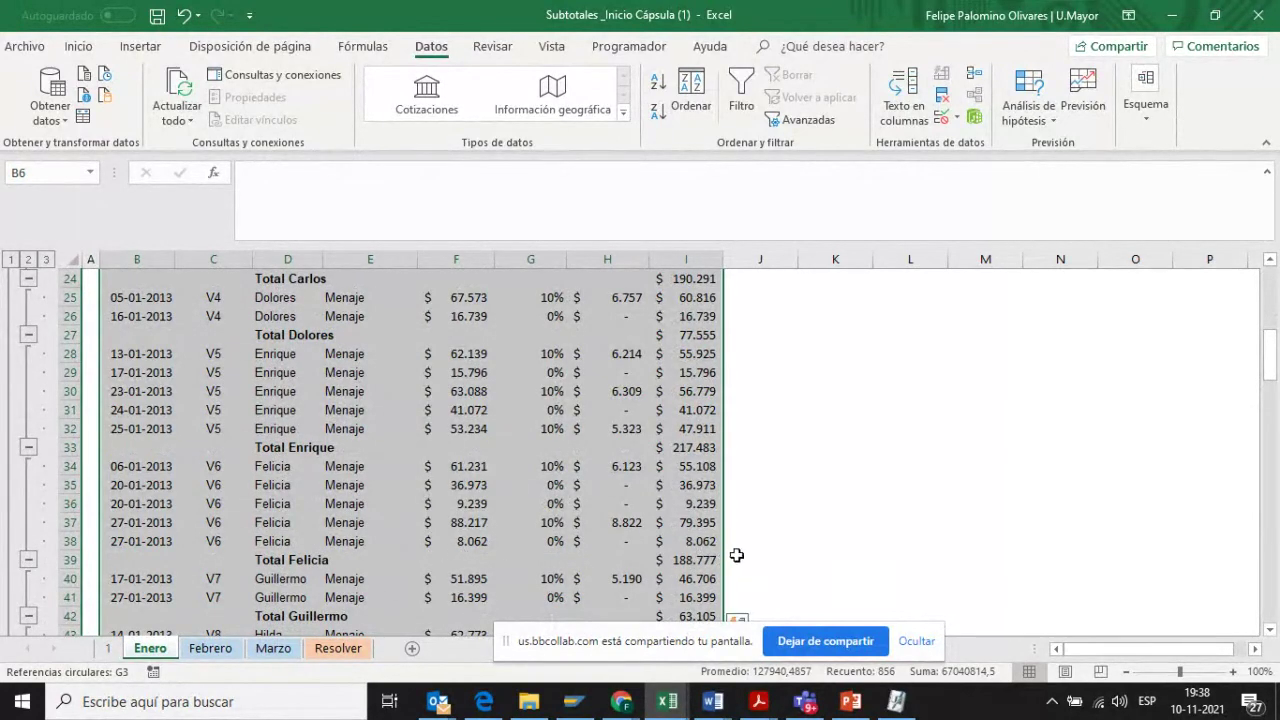
pyautogui.scroll(8, 832, 470)
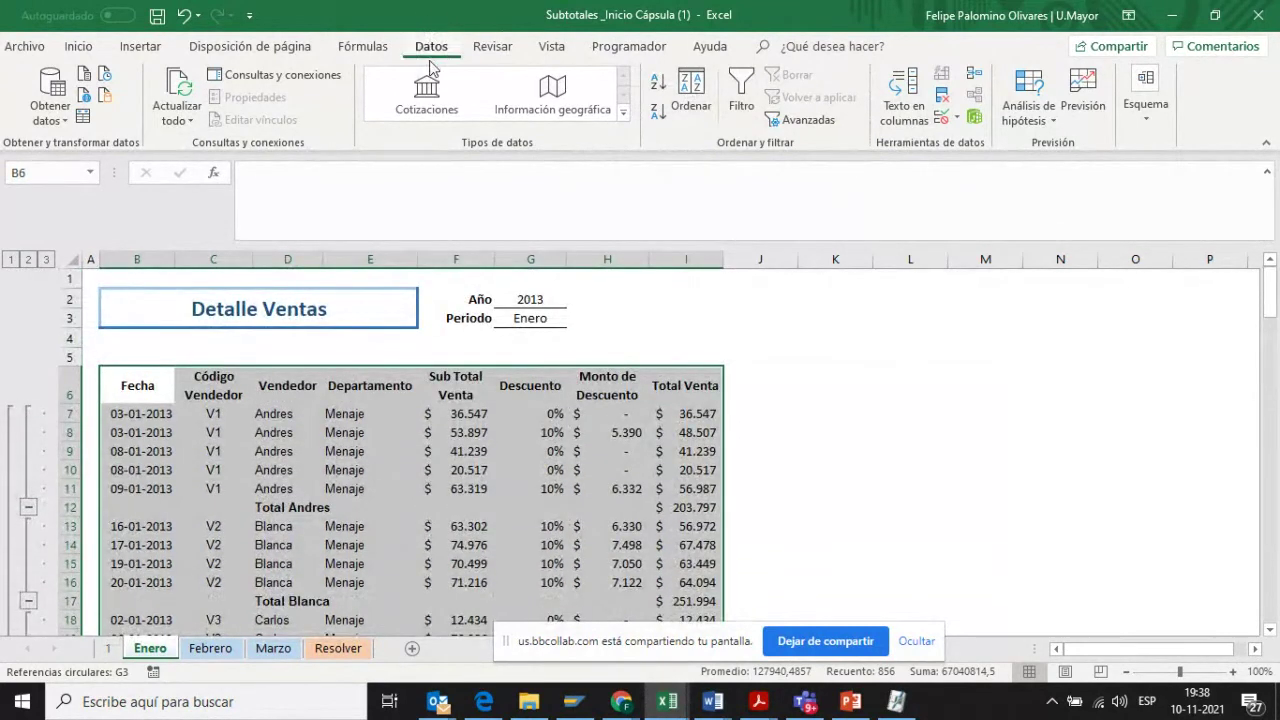
pyautogui.click(1149, 120)
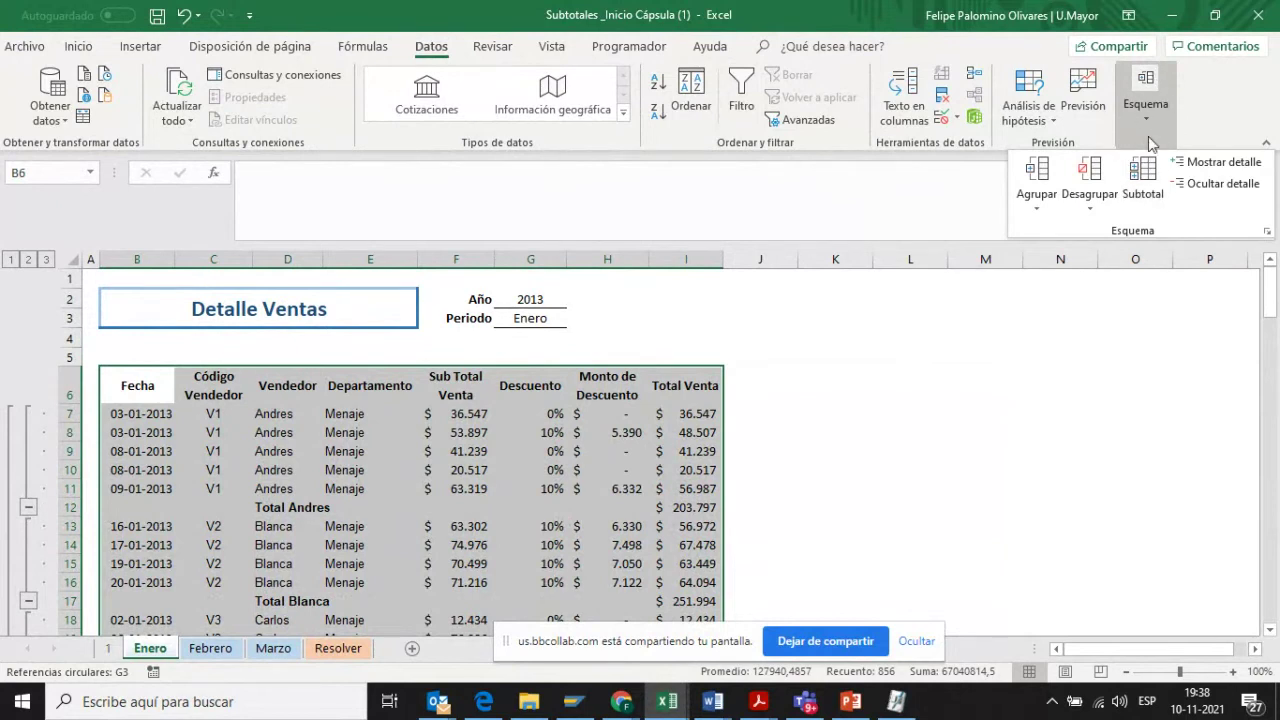
pyautogui.click(1065, 439)
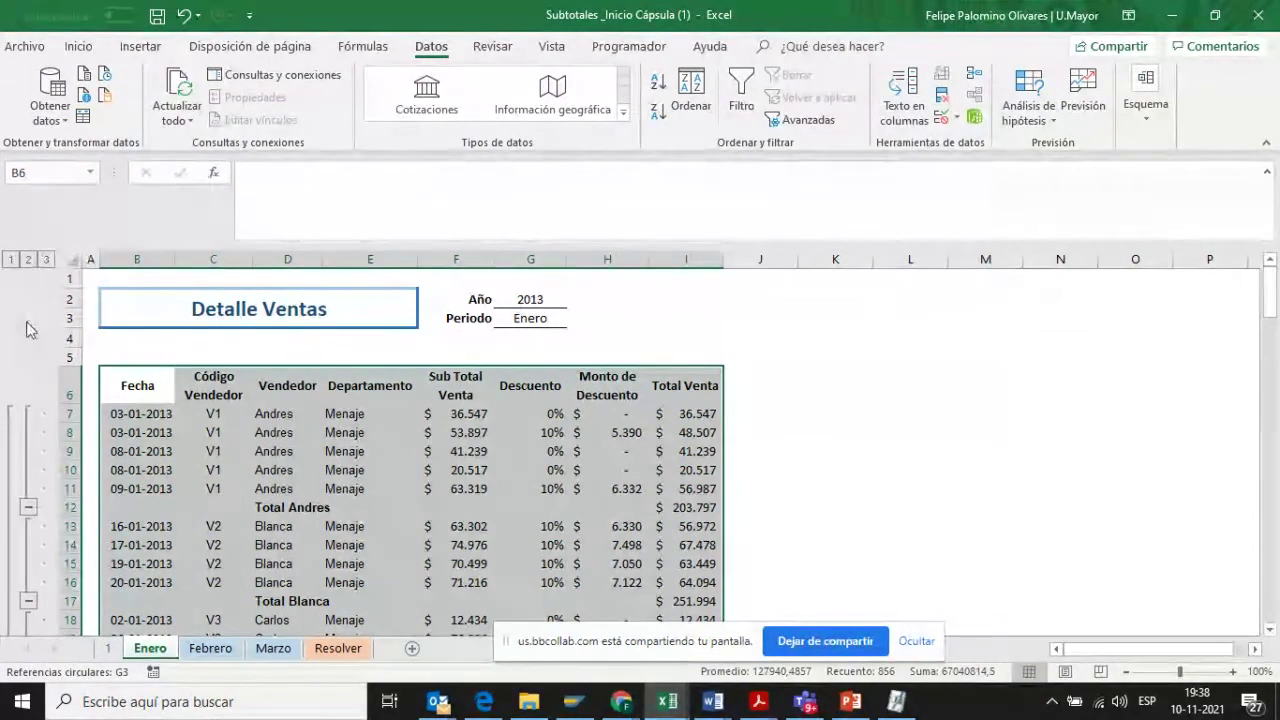
# - Collapse the Enero outline to the grand total and autofit the Total Venta column's width
pyautogui.click(10, 260)
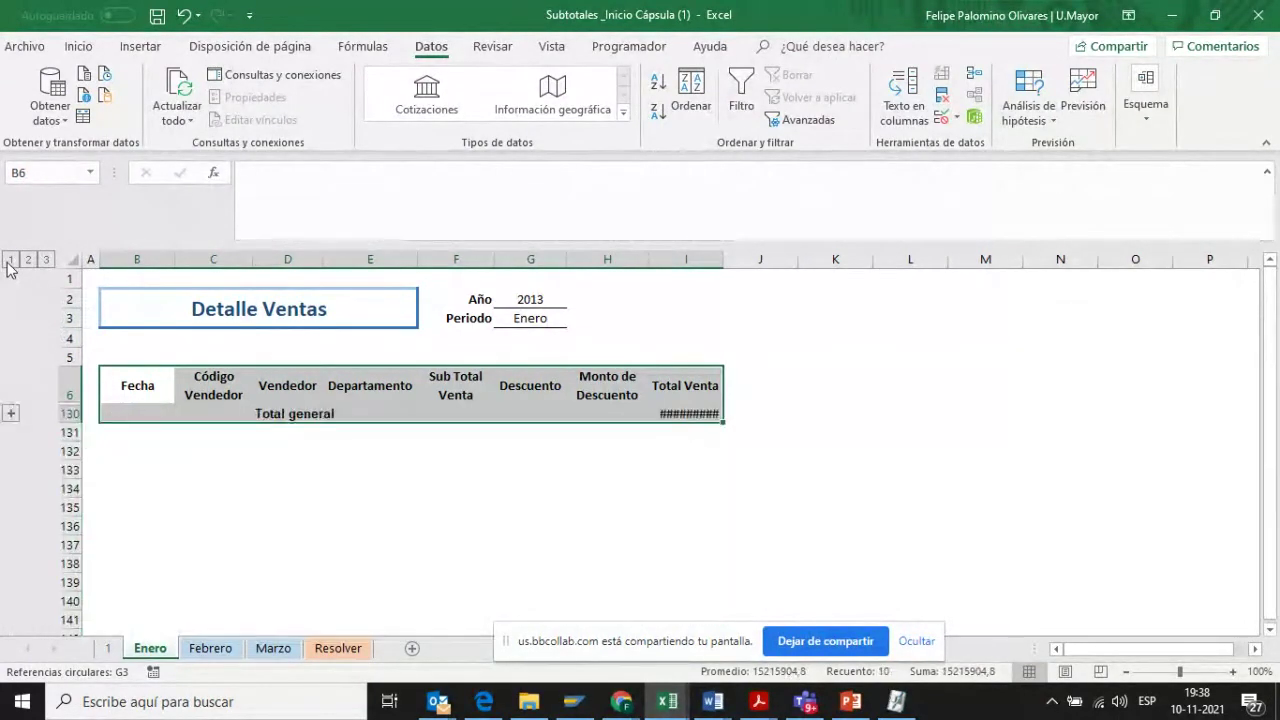
pyautogui.doubleClick(724, 259)
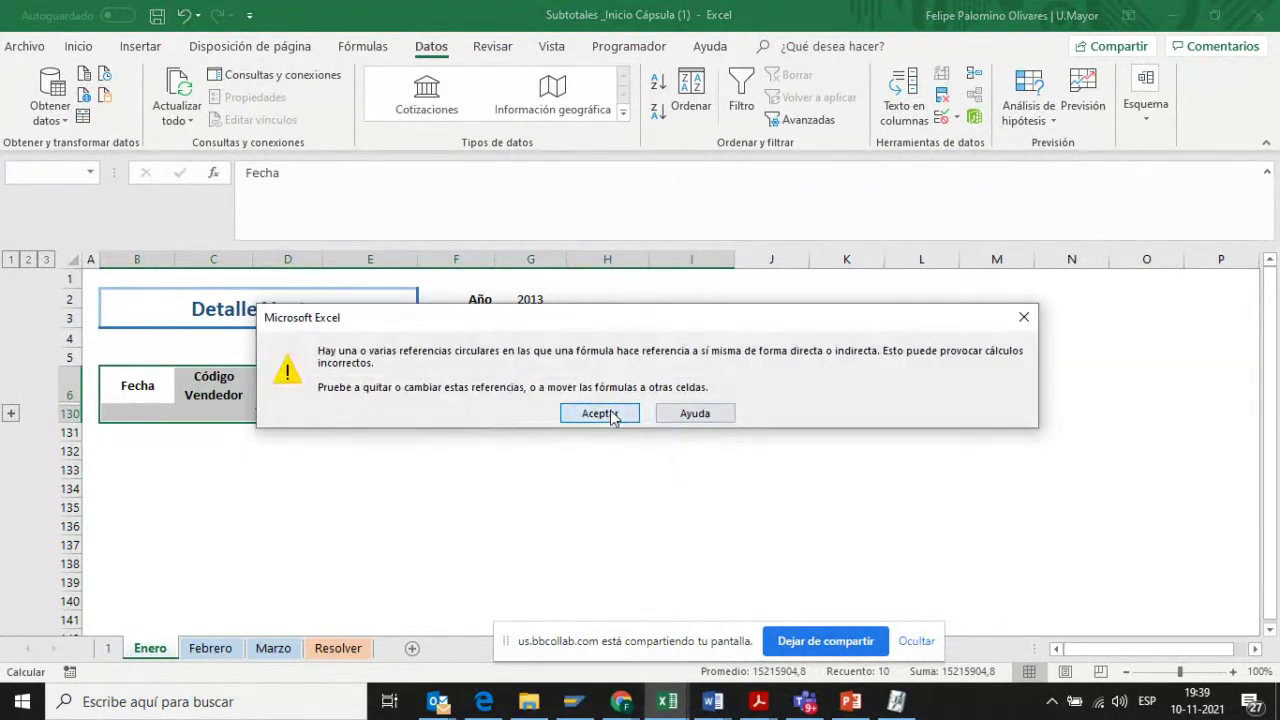
pyautogui.click(600, 413)
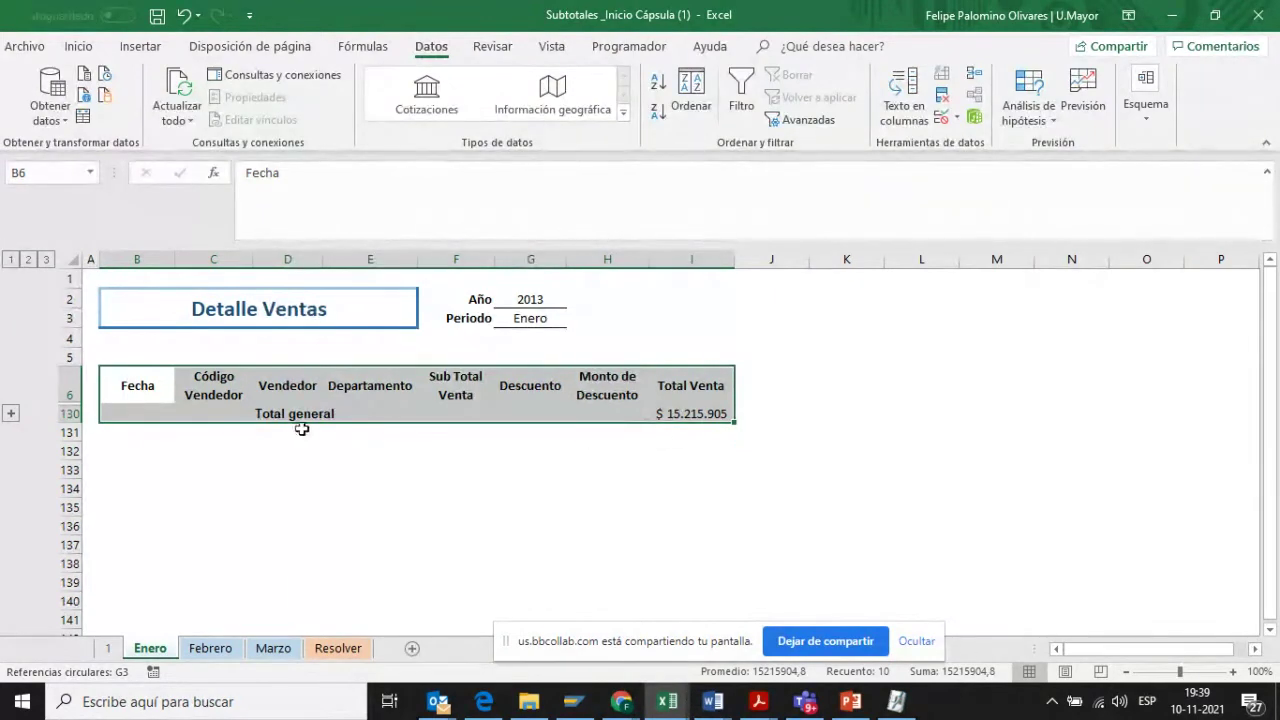
# - Show only the per-vendor totals on the Enero sheet and compare them with the pivot table on sheet 1
pyautogui.click(28, 260)
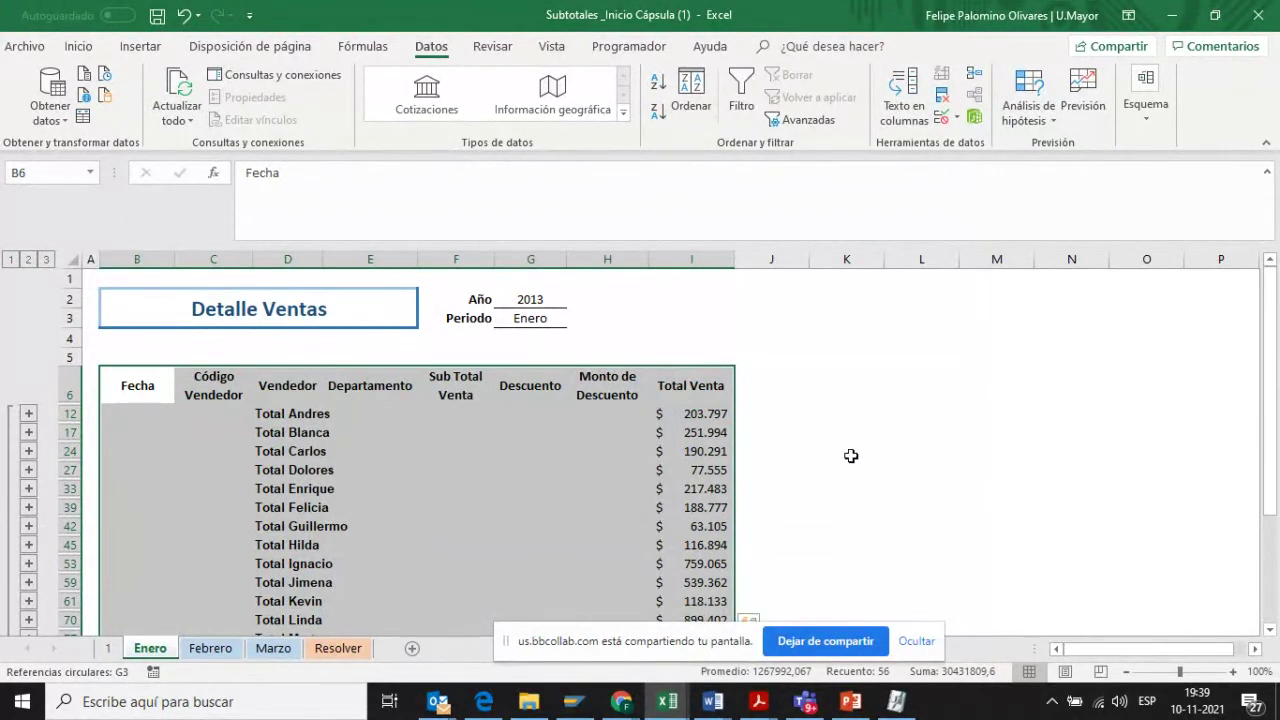
pyautogui.scroll(-1, 851, 456)
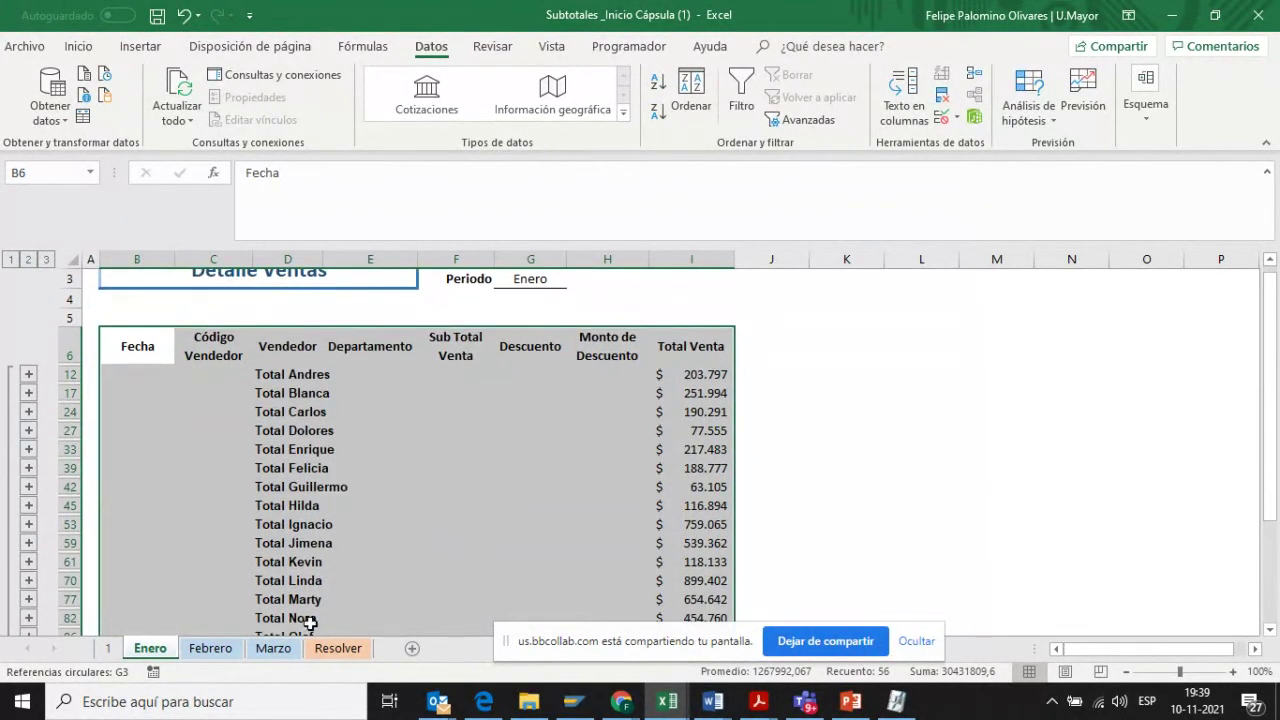
pyautogui.click(118, 651)
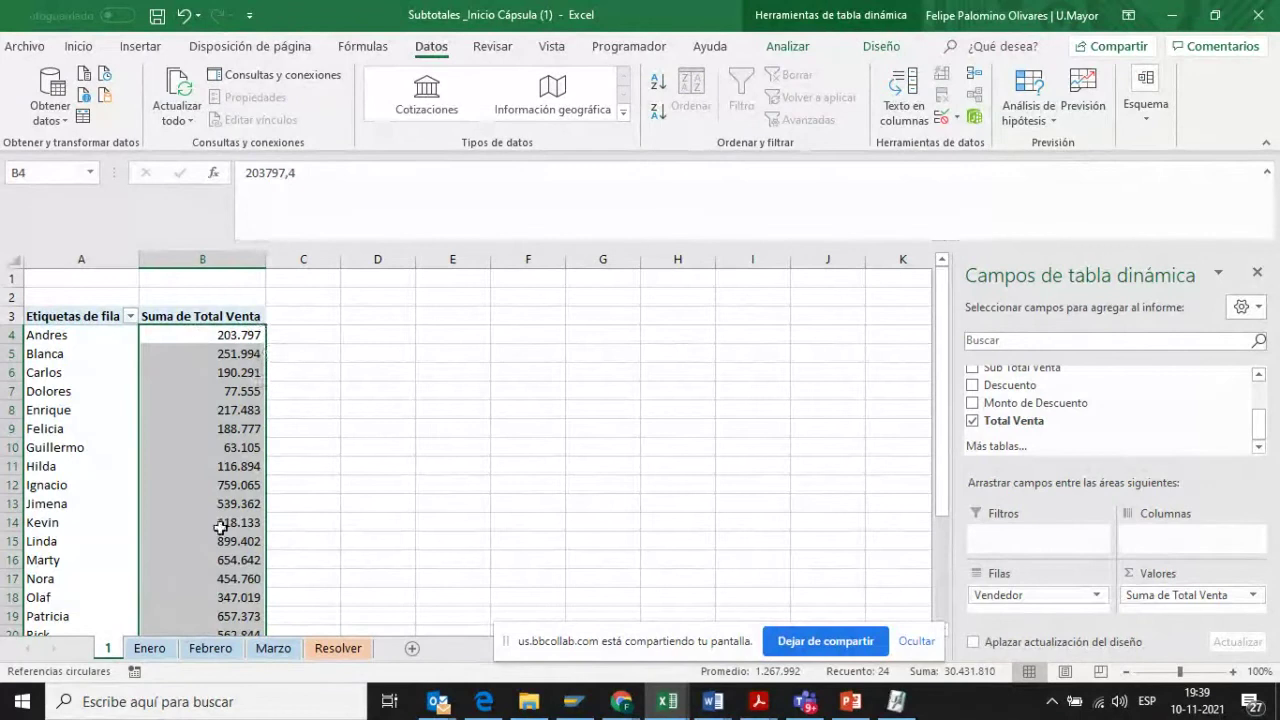
pyautogui.click(155, 648)
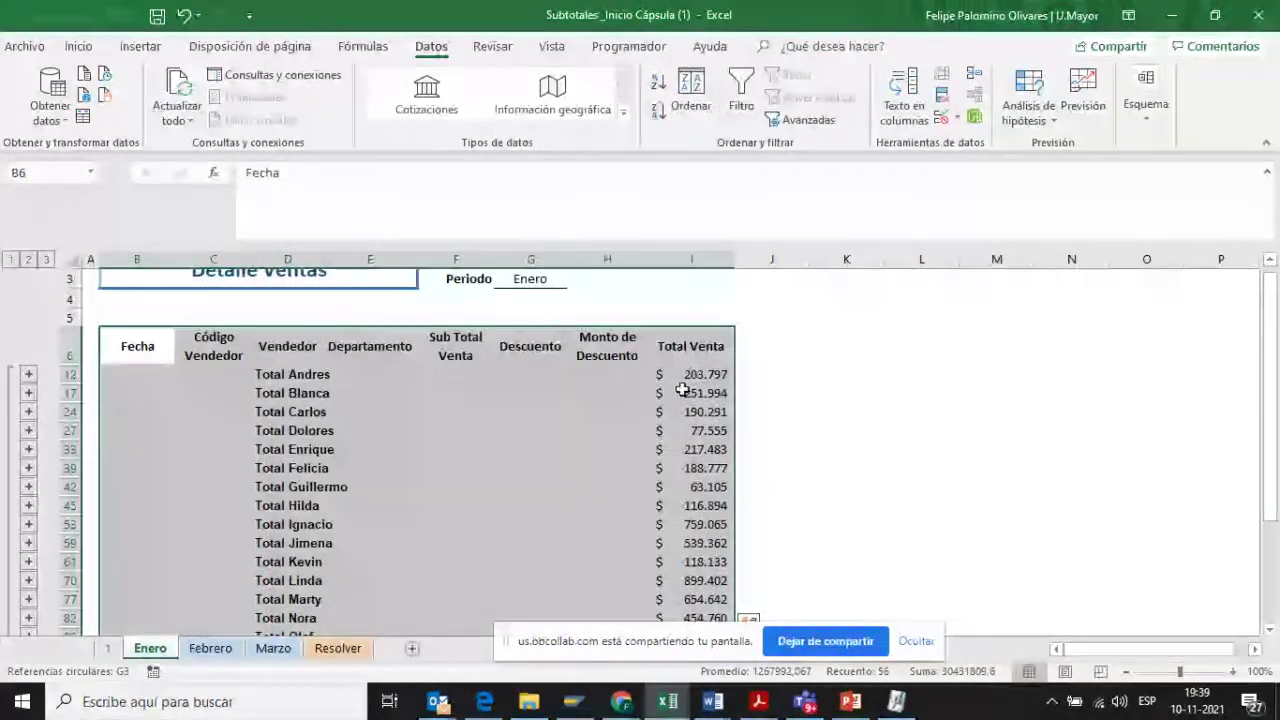
pyautogui.click(107, 648)
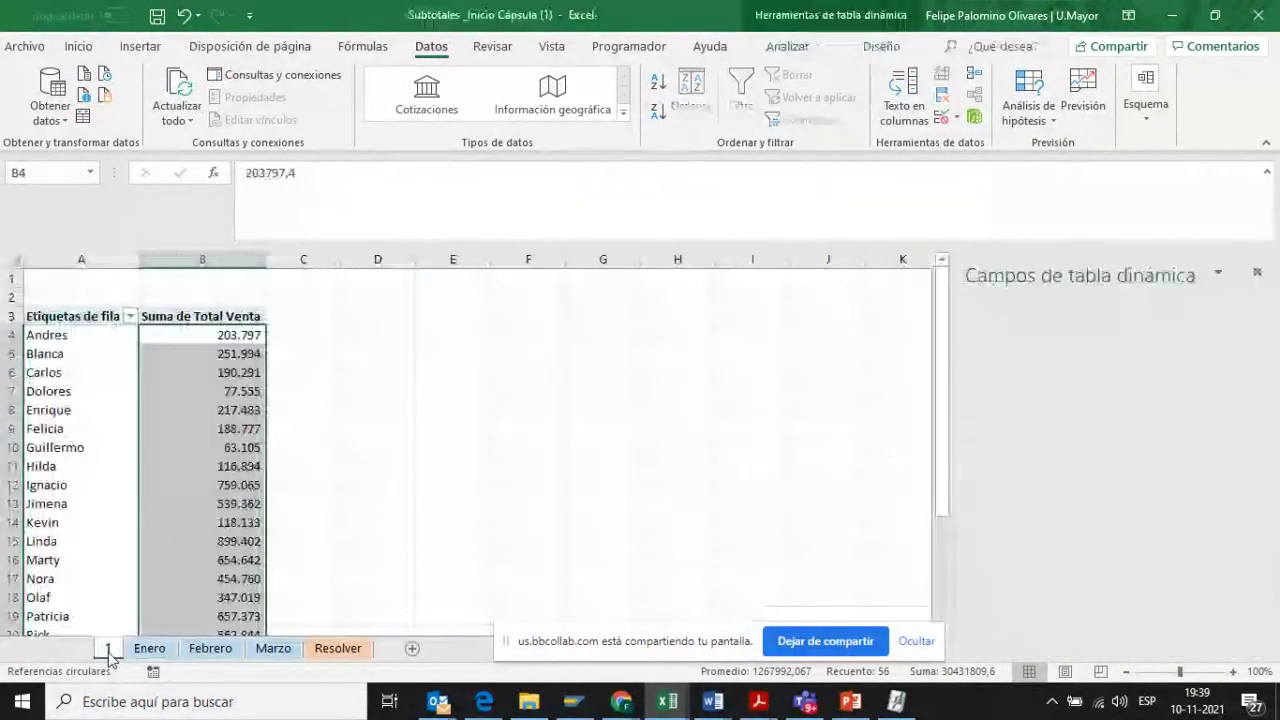
pyautogui.click(155, 650)
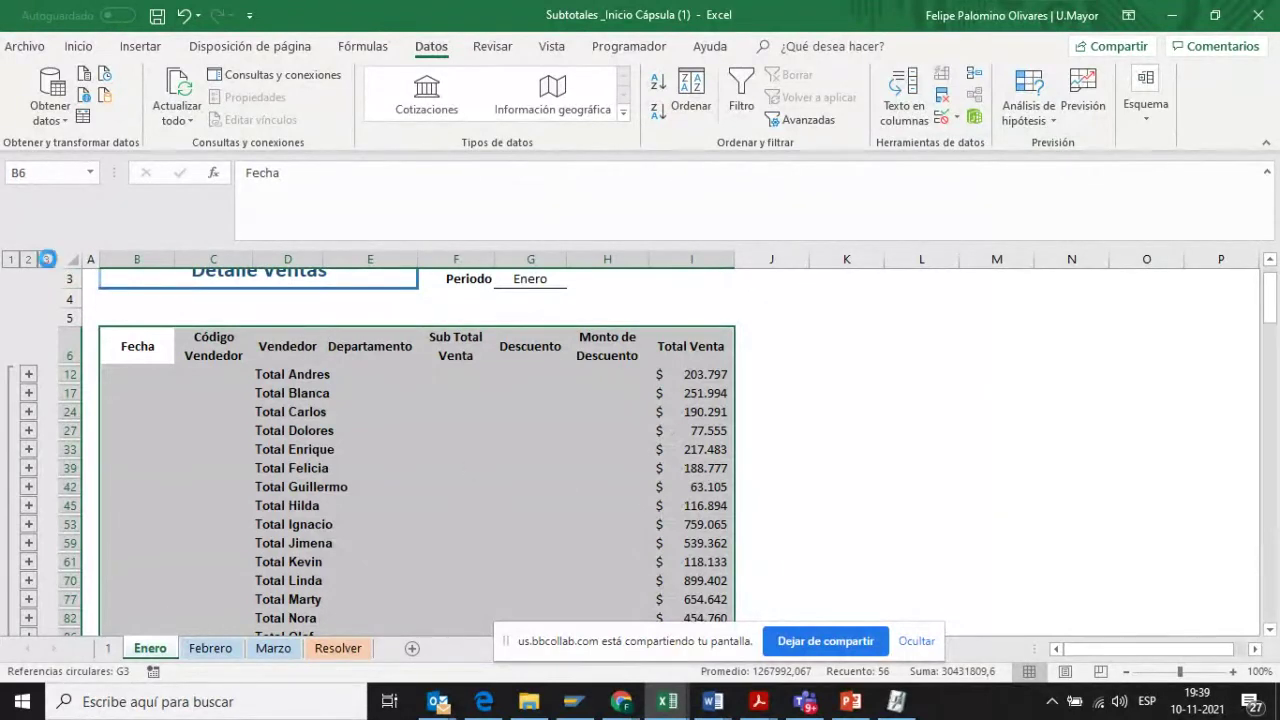
# - Switch the Enero outline between full detail, grand total only and vendor totals, finishing with all detail rows expanded
pyautogui.click(46, 259)
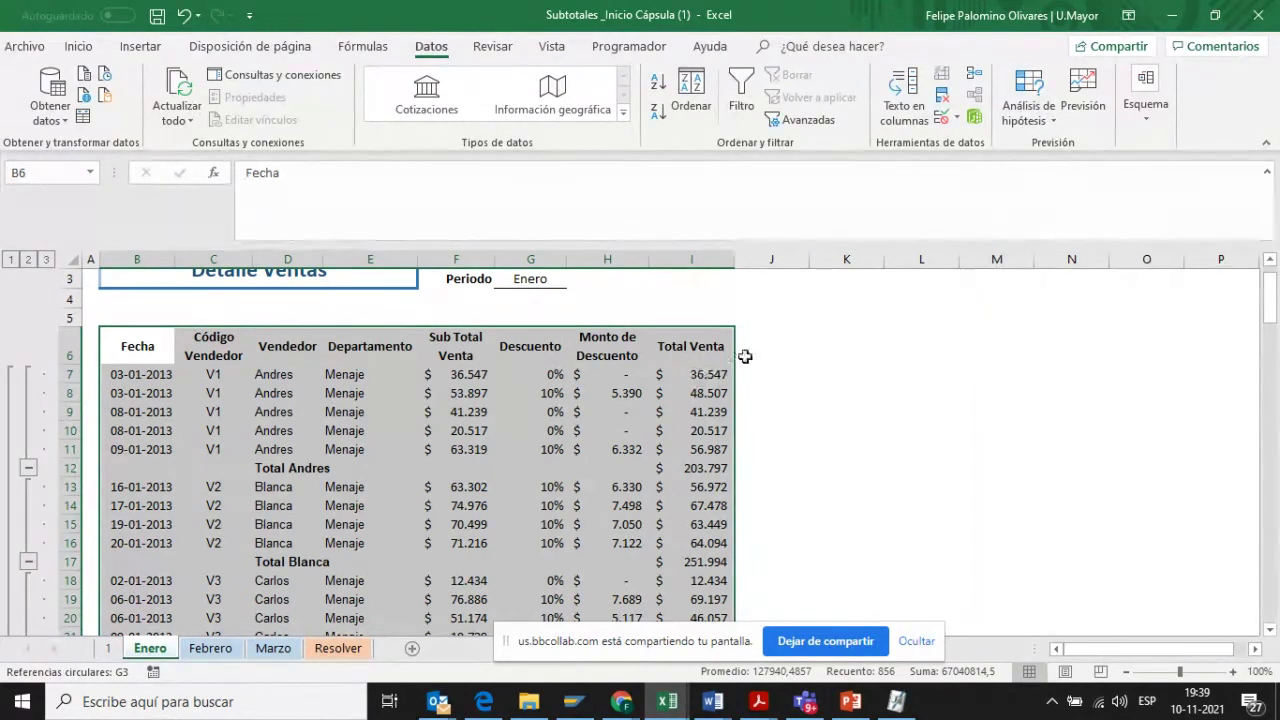
pyautogui.click(1148, 120)
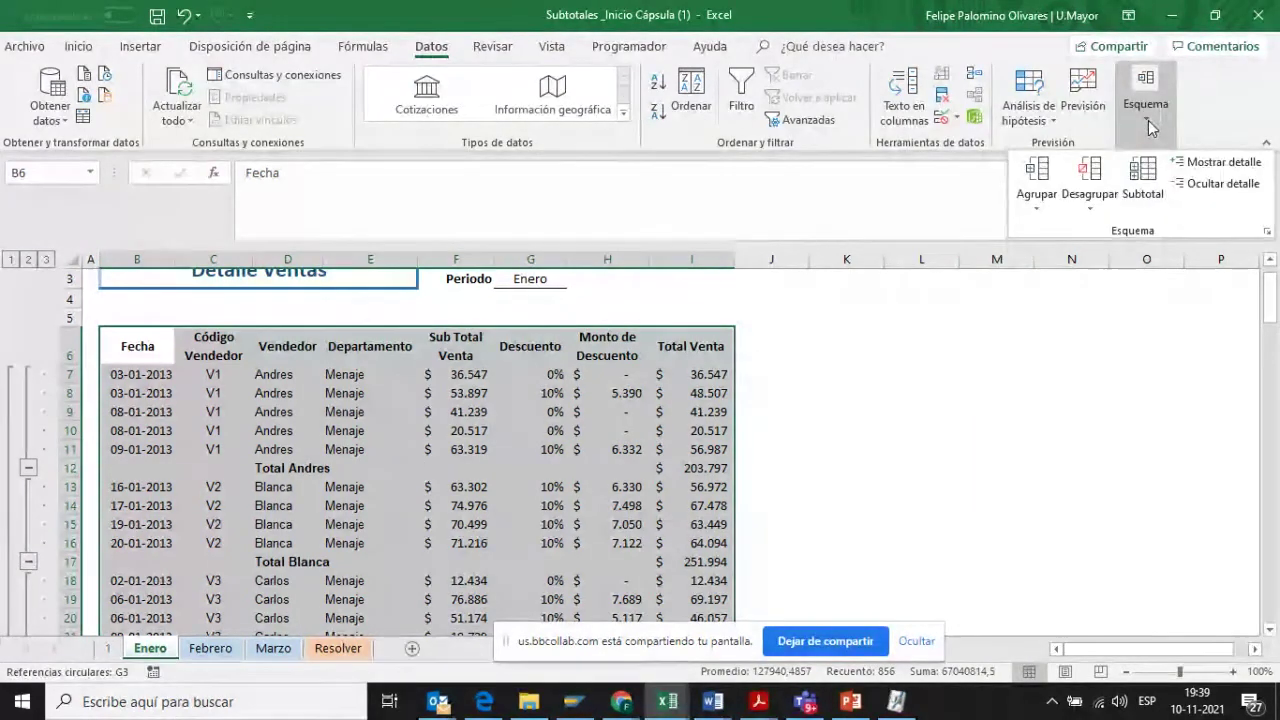
pyautogui.click(1150, 127)
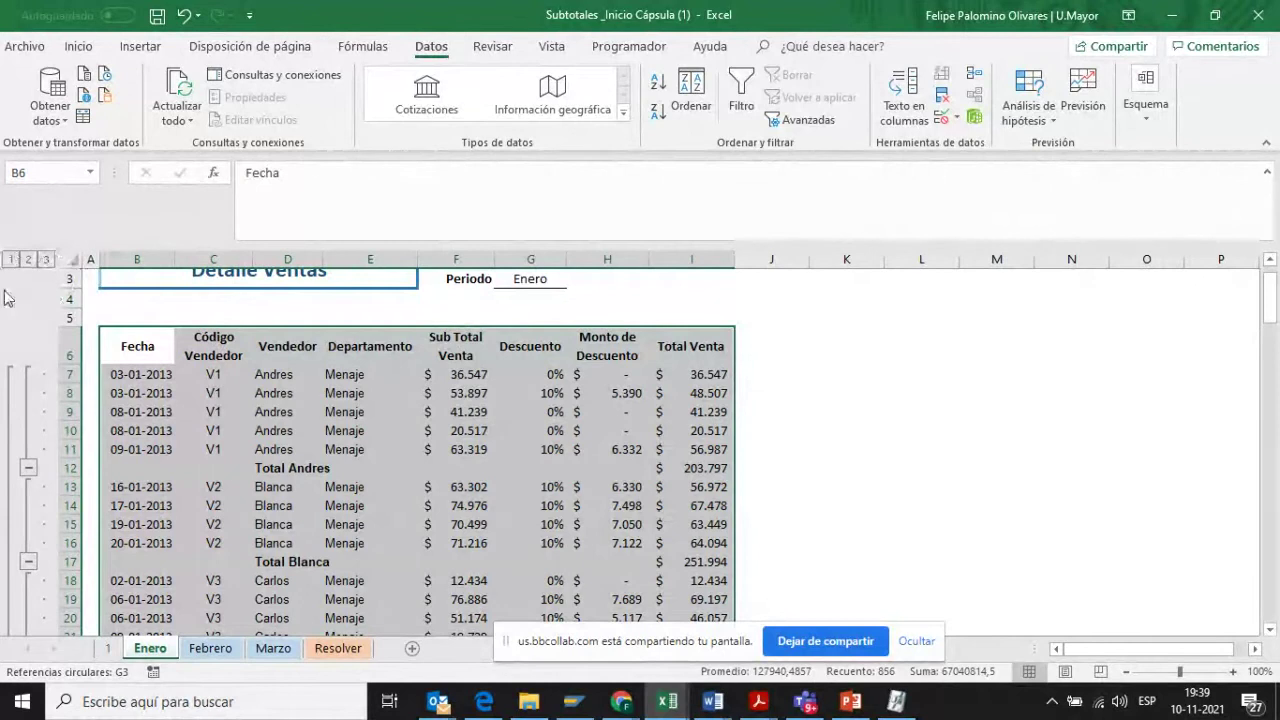
pyautogui.click(10, 259)
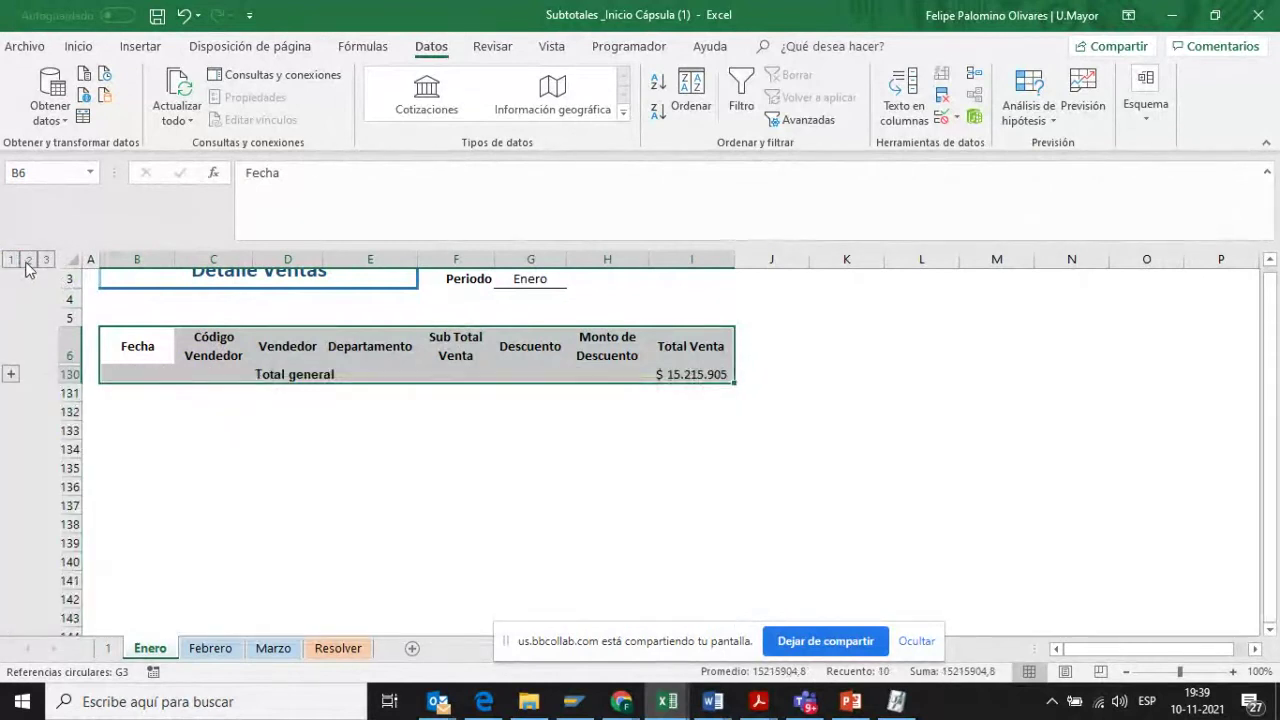
pyautogui.click(28, 259)
pyautogui.click(46, 259)
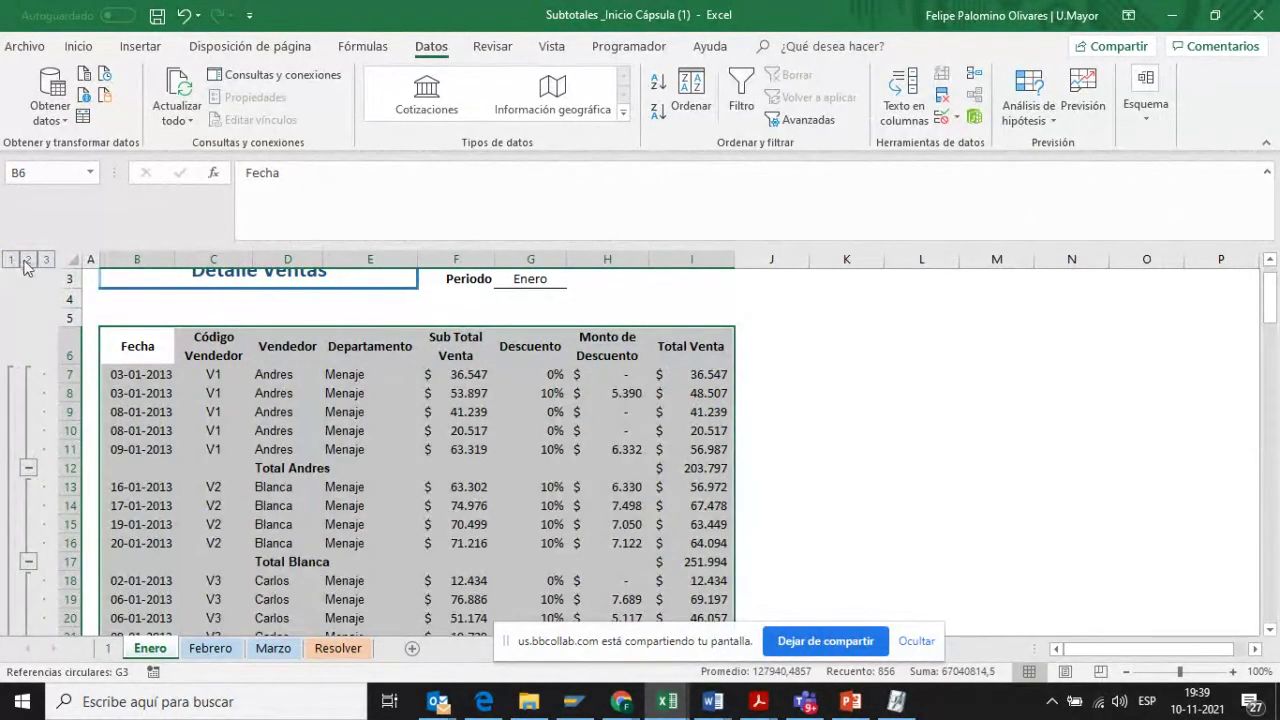
# - Review the per-vendor totals on the Enero sheet, expand all detail rows, and collapse the outline to the grand total
pyautogui.click(29, 259)
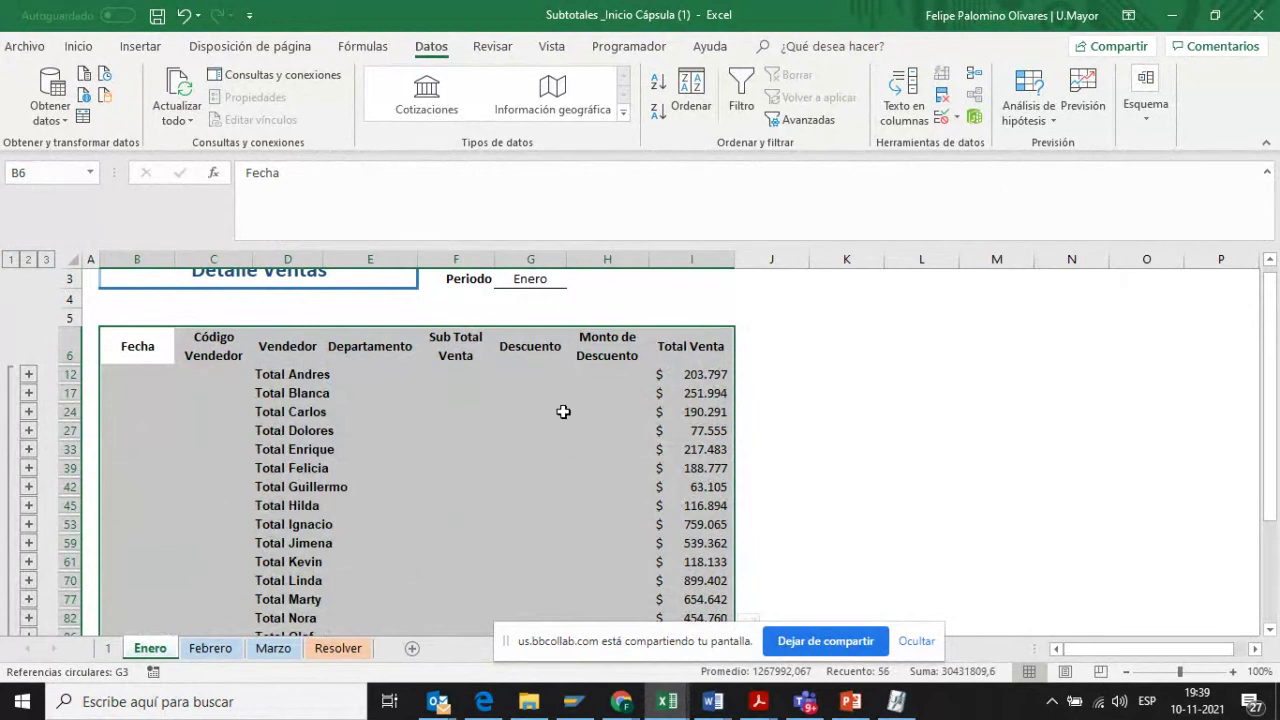
pyautogui.scroll(-1, 563, 411)
pyautogui.scroll(-3, 563, 411)
pyautogui.scroll(4, 563, 411)
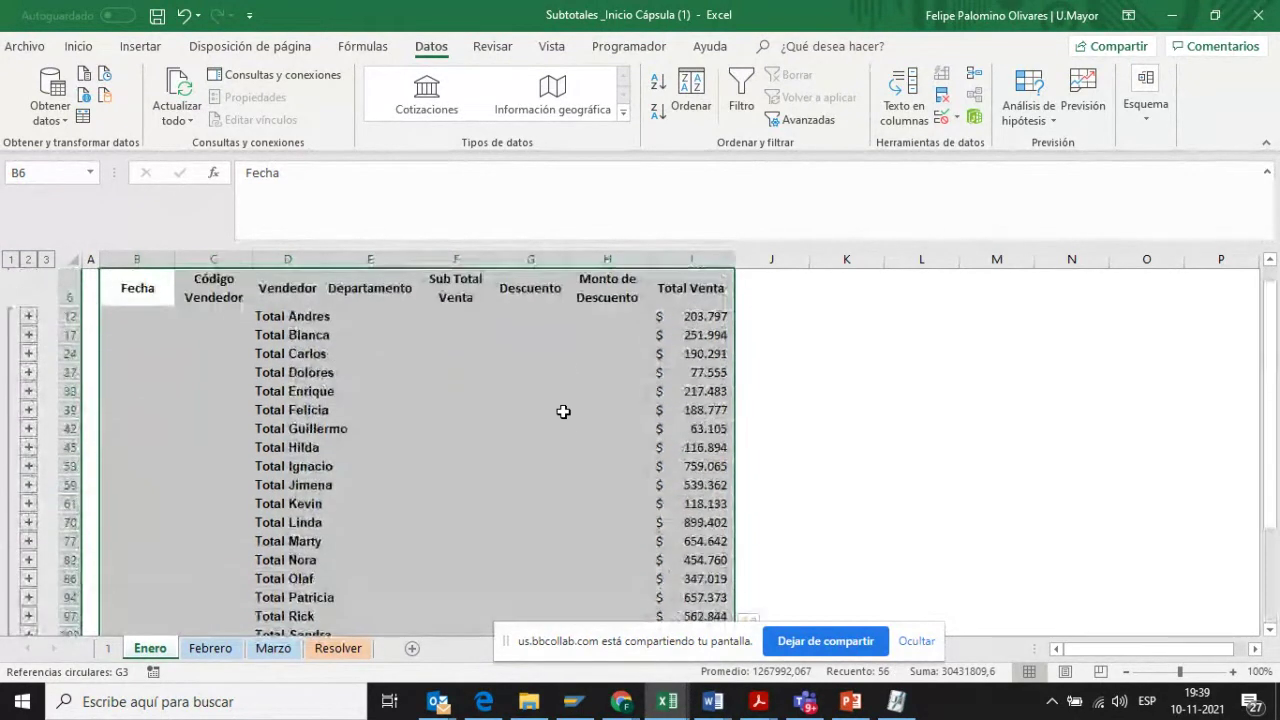
pyautogui.scroll(2, 563, 411)
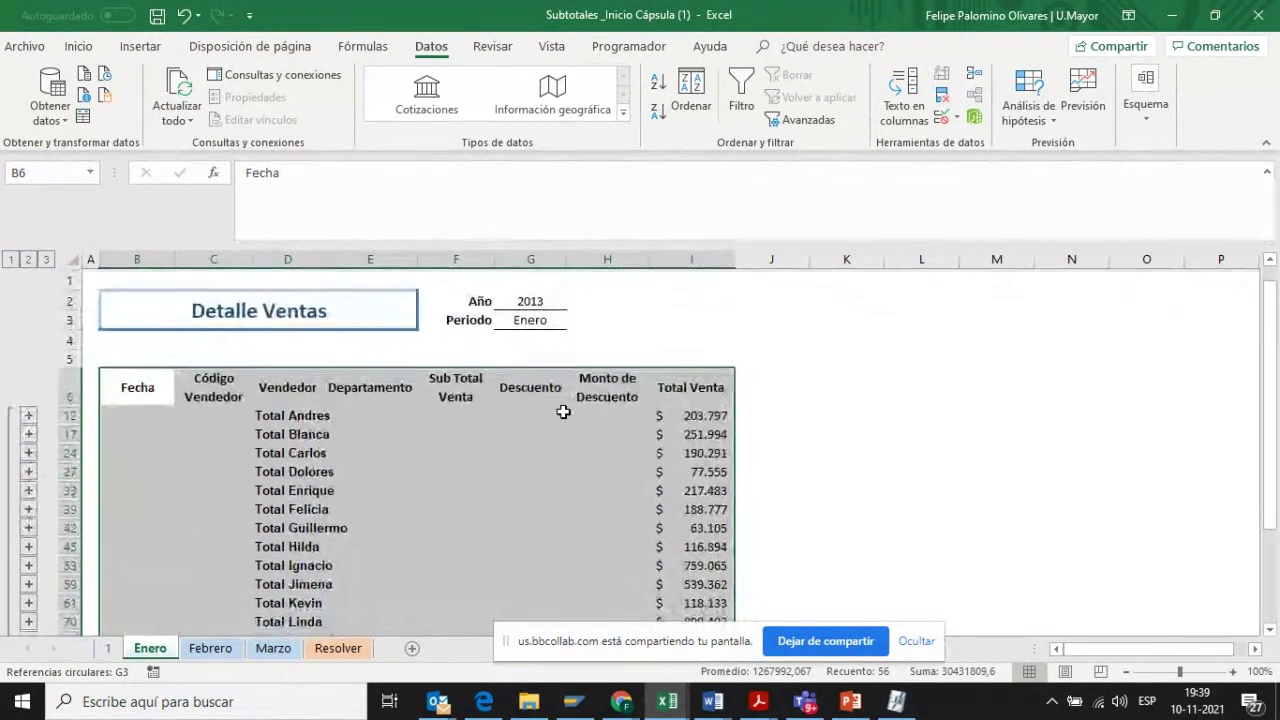
pyautogui.click(46, 259)
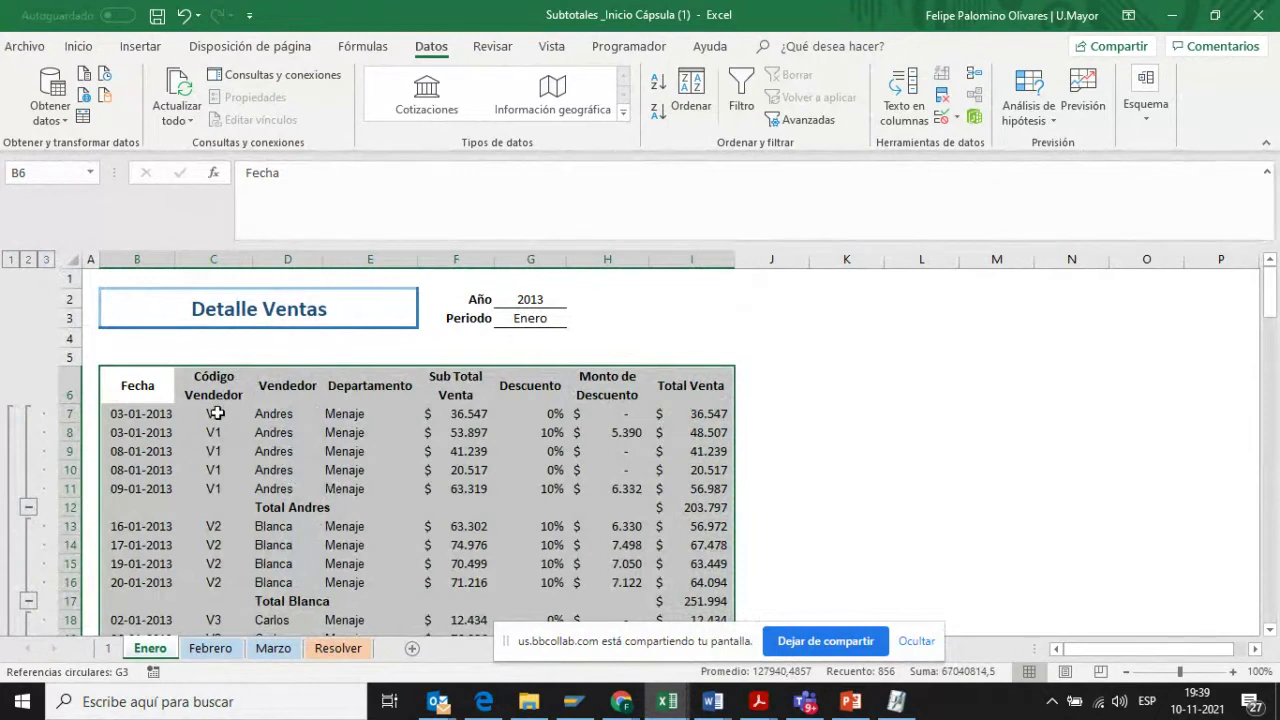
pyautogui.click(13, 260)
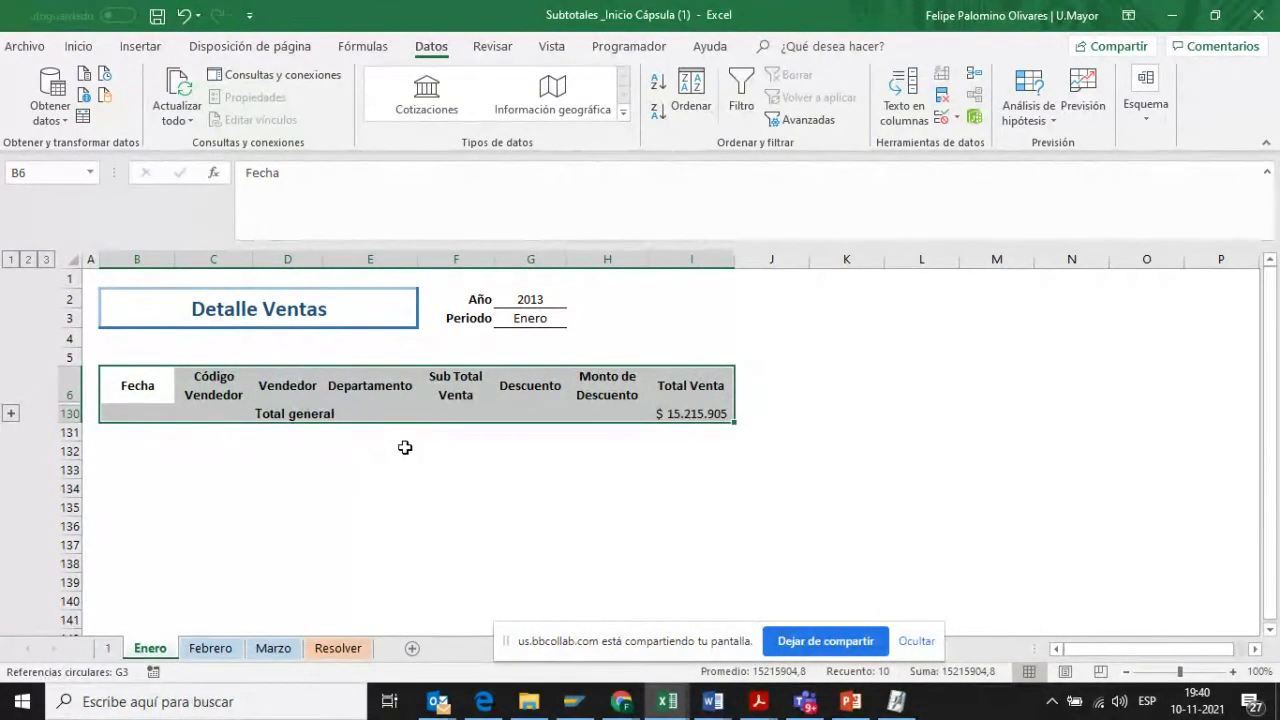
# - Read the pending questions on the Resolver sheet and look at the Febrero sales table
pyautogui.click(338, 650)
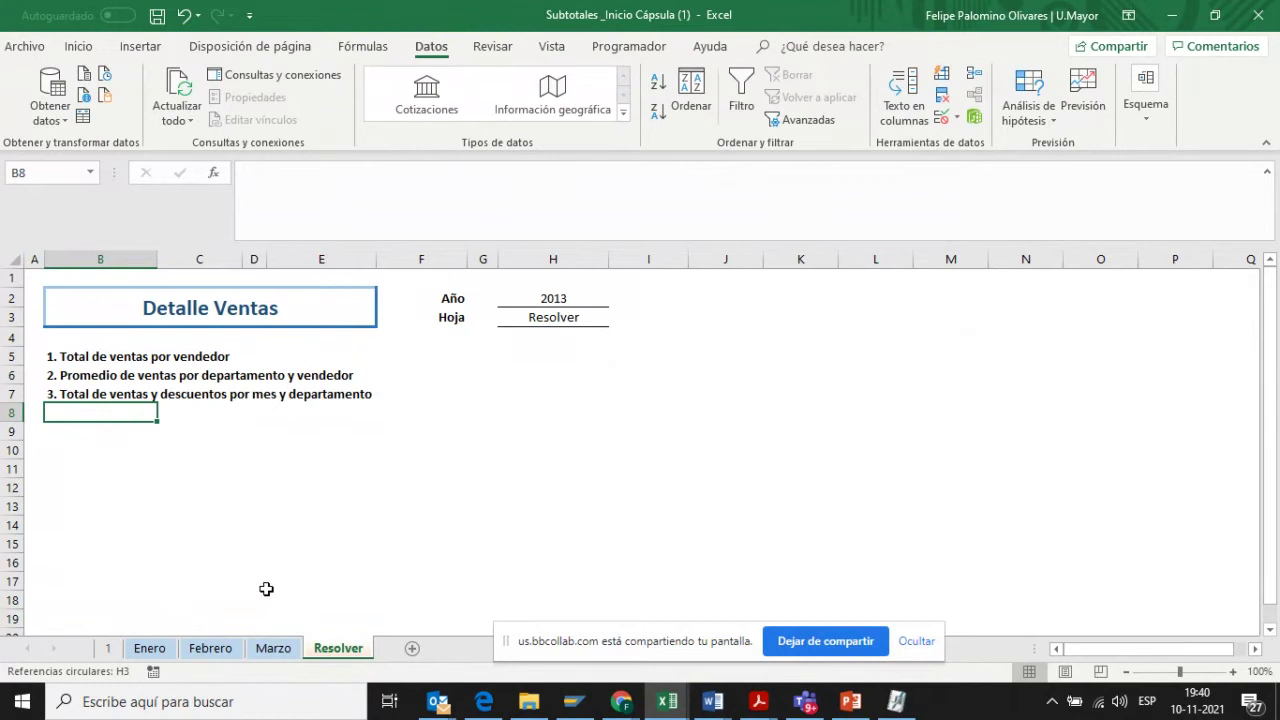
pyautogui.click(216, 648)
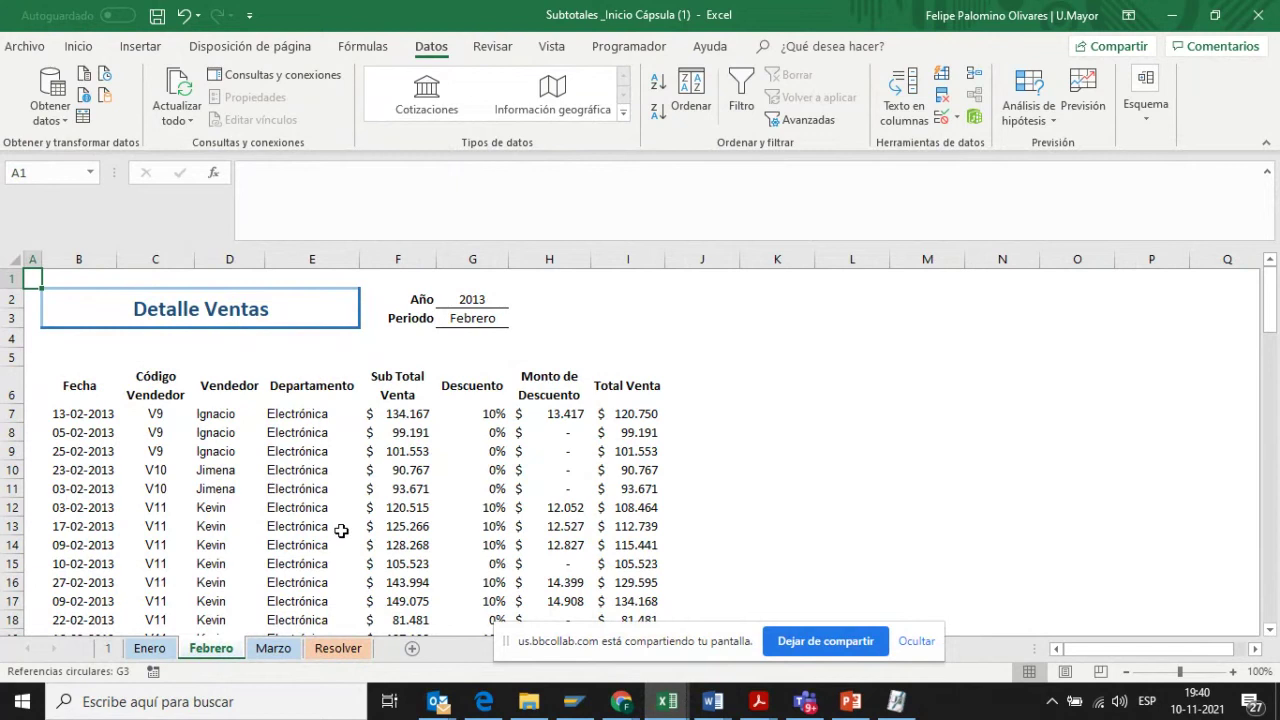
pyautogui.click(333, 648)
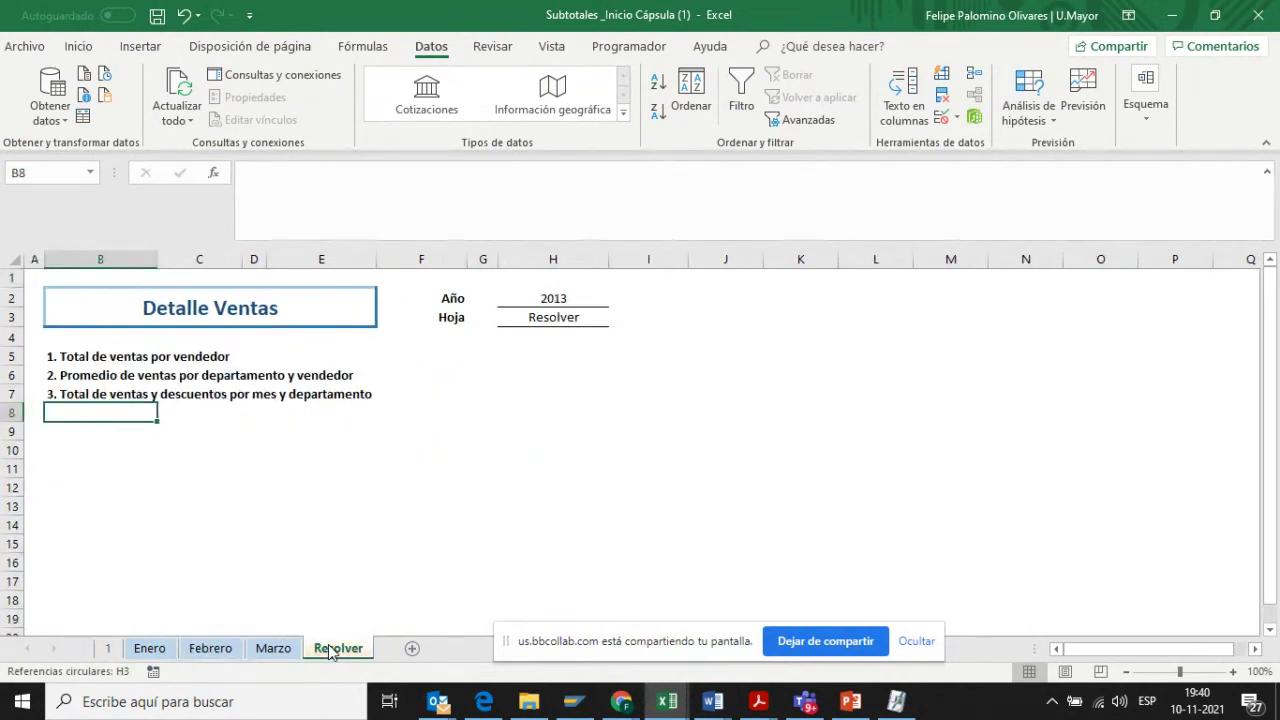
pyautogui.click(278, 649)
pyautogui.click(233, 484)
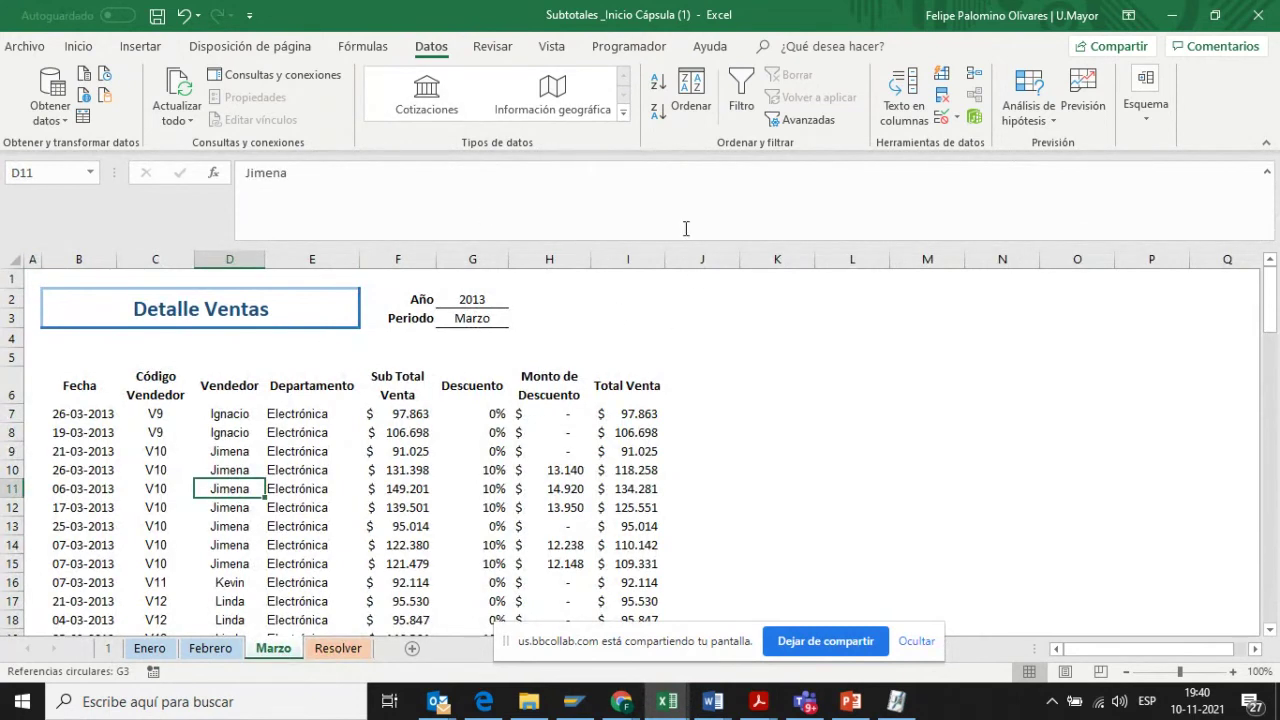
pyautogui.click(1146, 108)
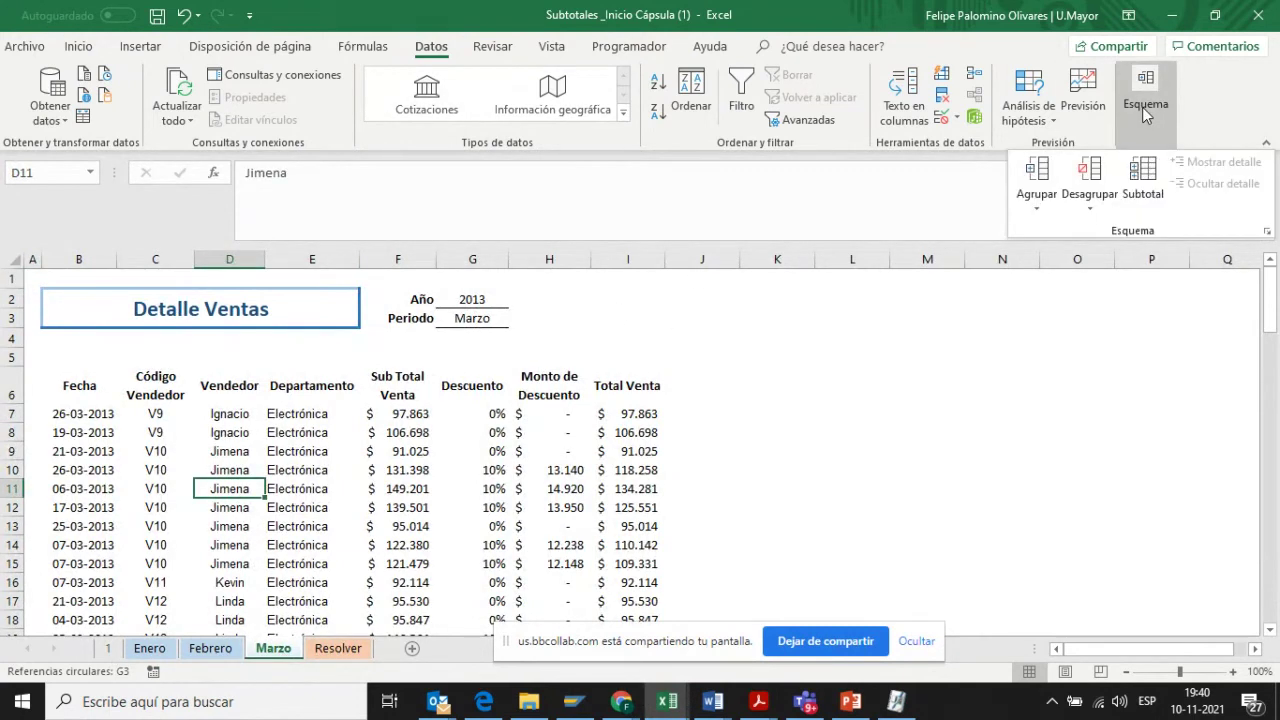
pyautogui.click(1145, 175)
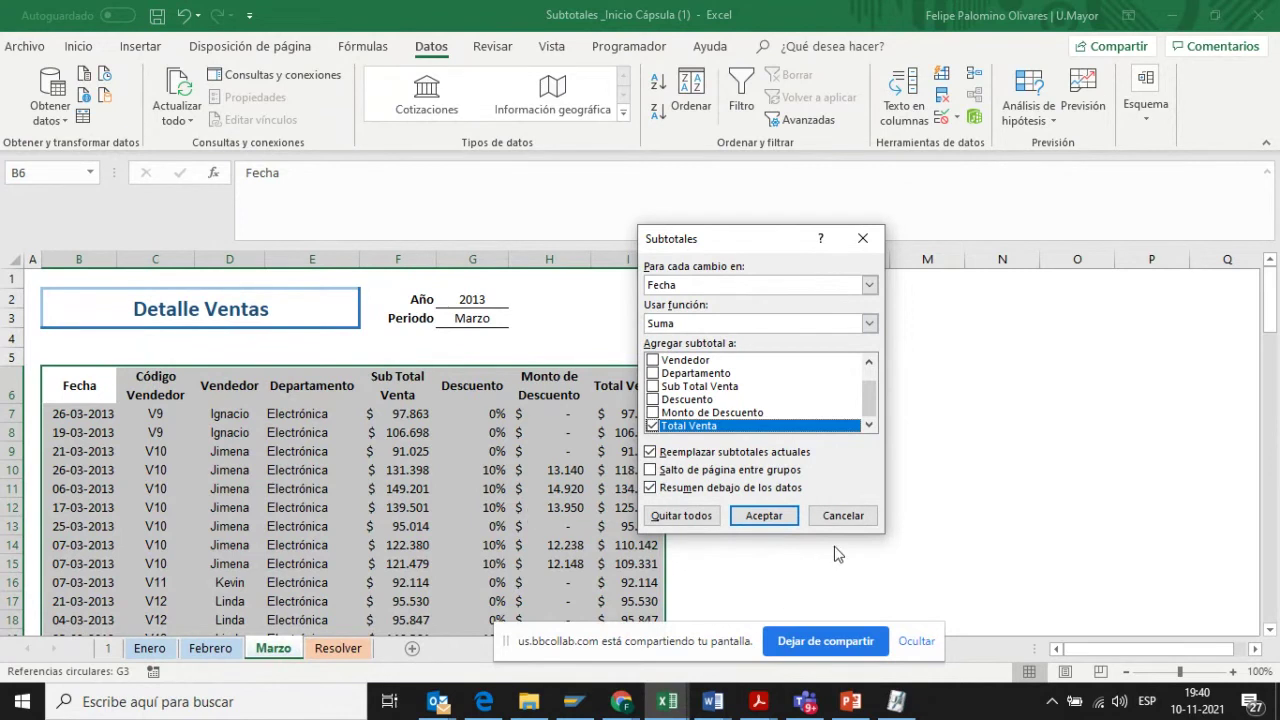
pyautogui.click(843, 515)
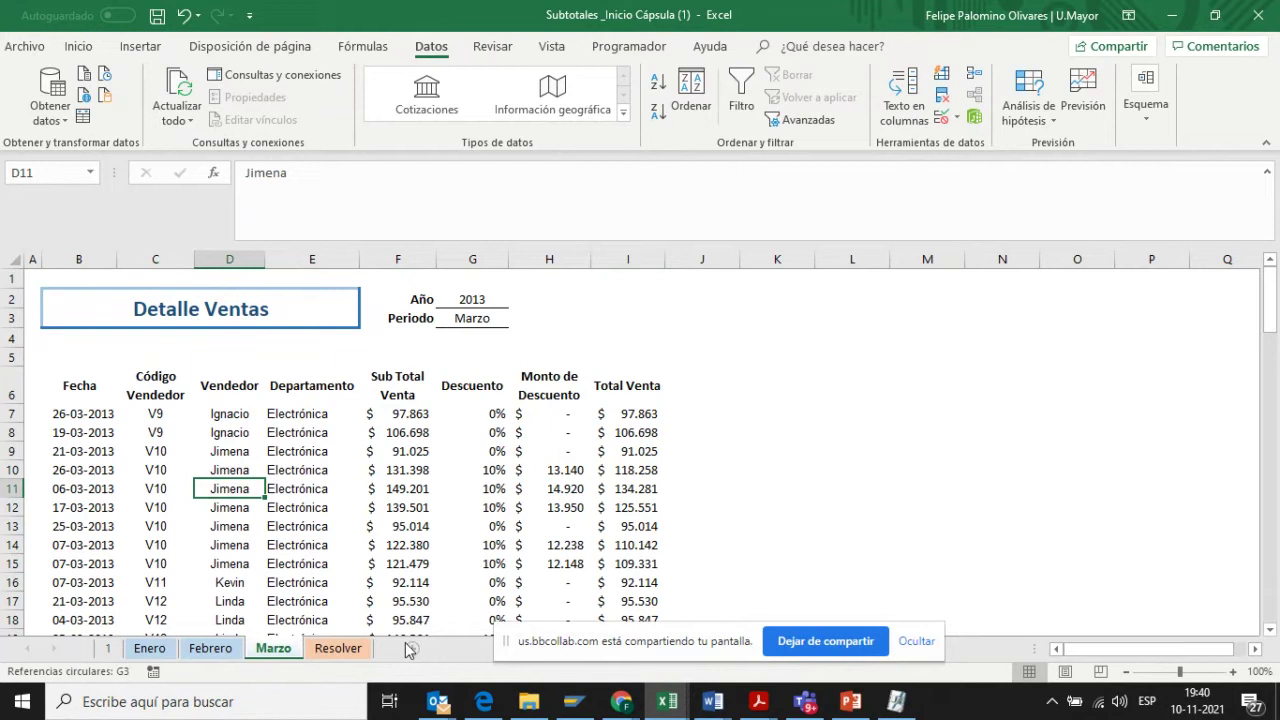
# - Reread question 2 on the Resolver sheet about average sales by department and vendor, and return to the Marzo sheet
pyautogui.click(337, 648)
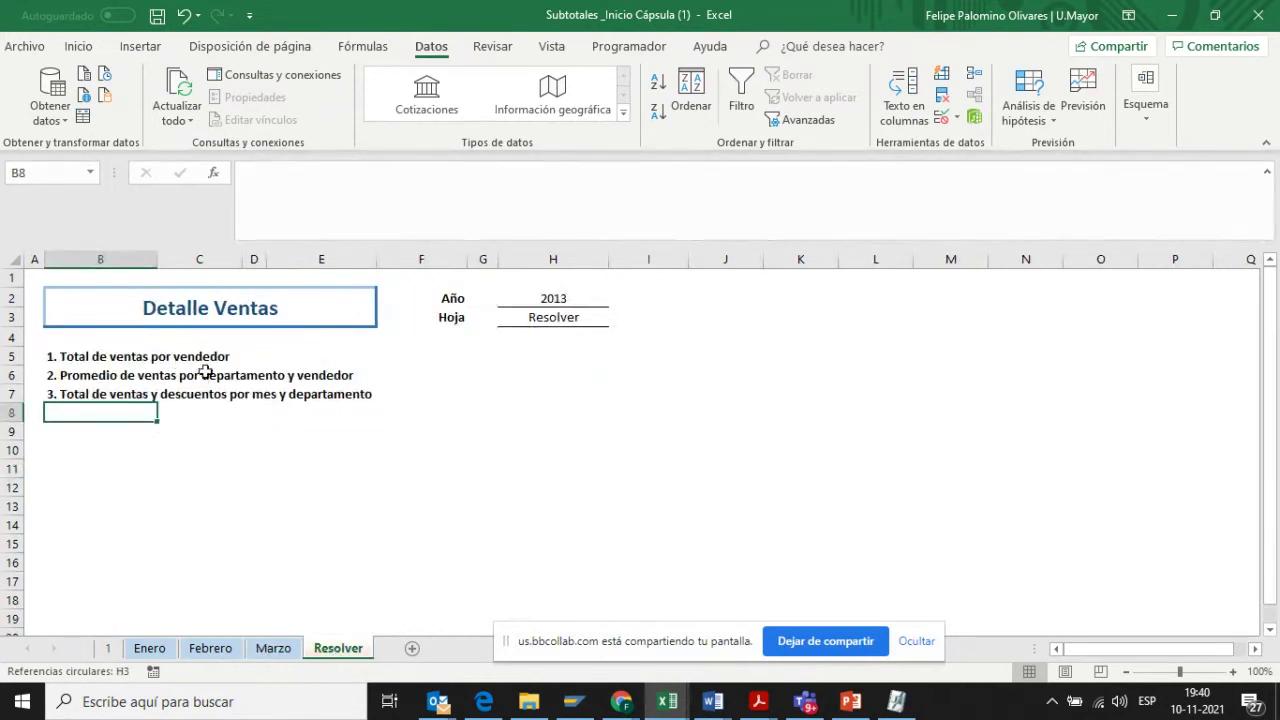
pyautogui.click(278, 648)
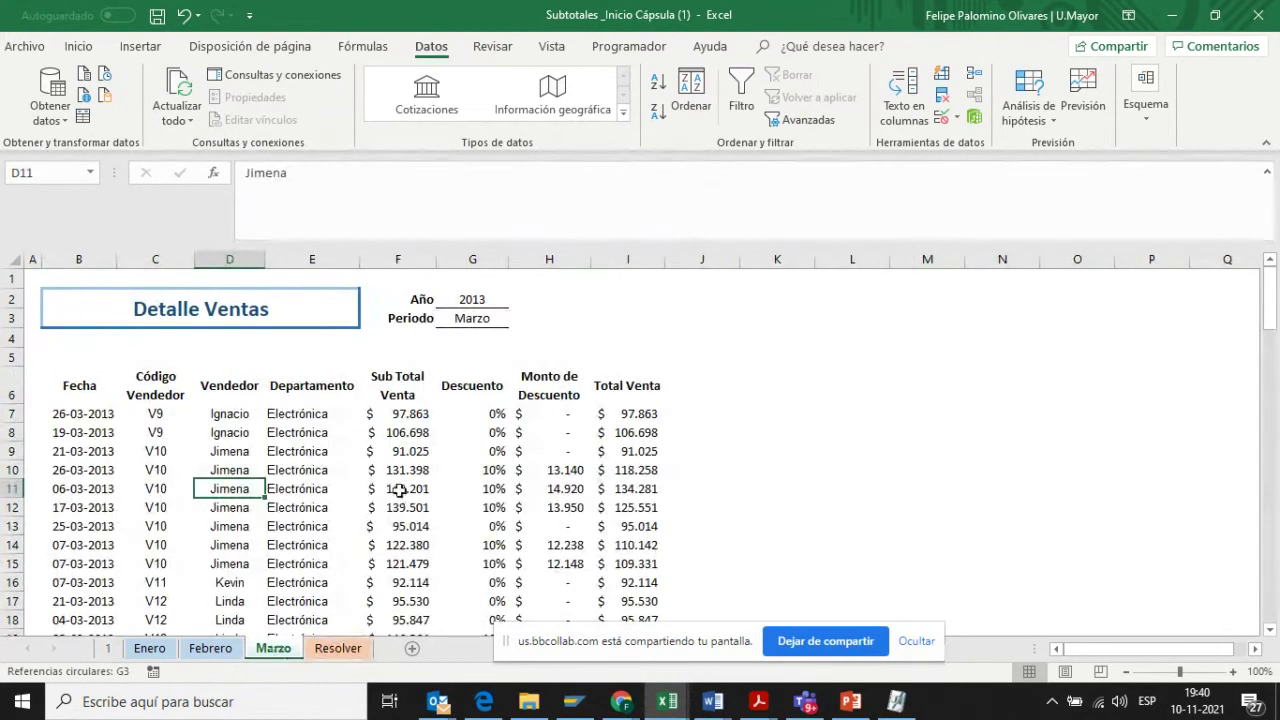
pyautogui.click(240, 390)
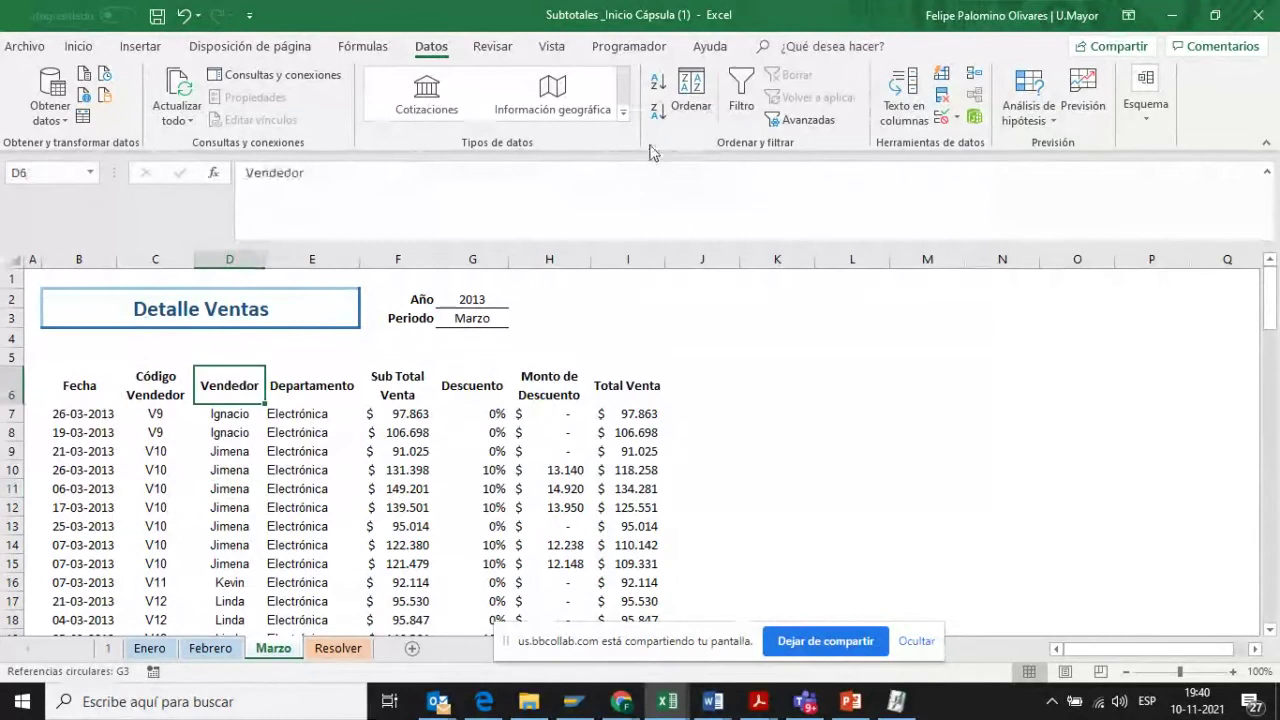
pyautogui.click(692, 92)
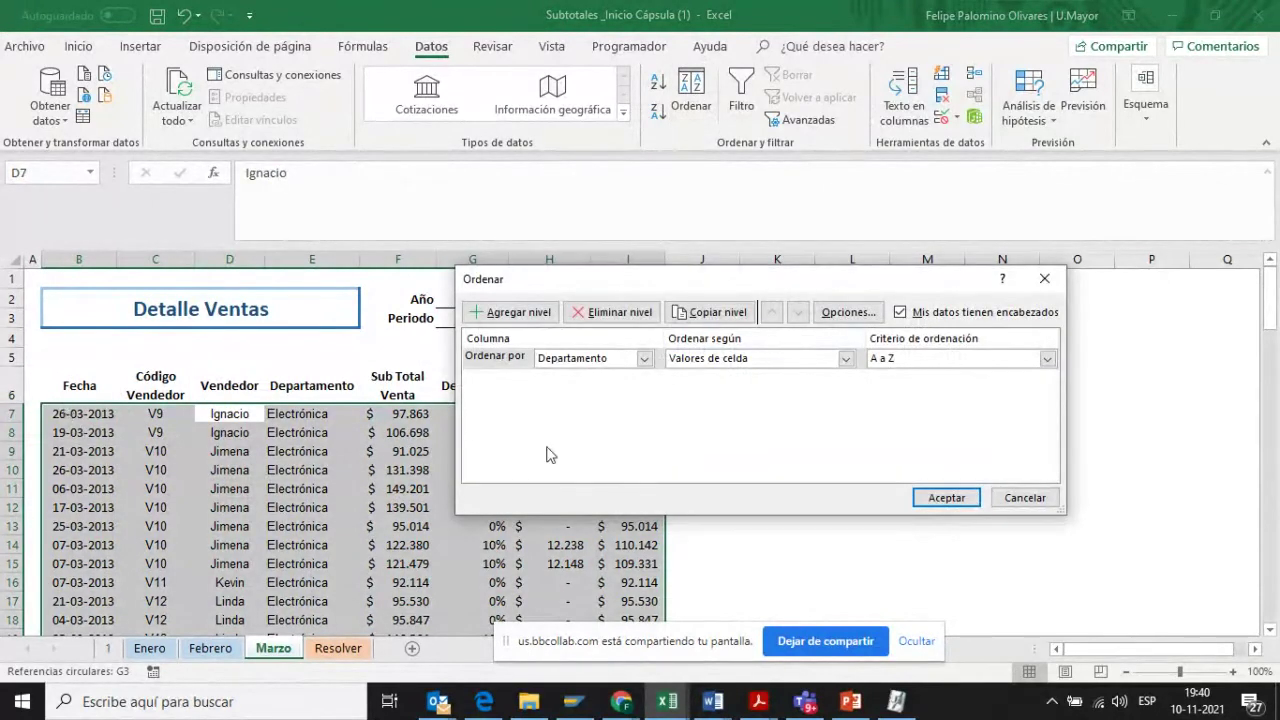
pyautogui.click(1040, 490)
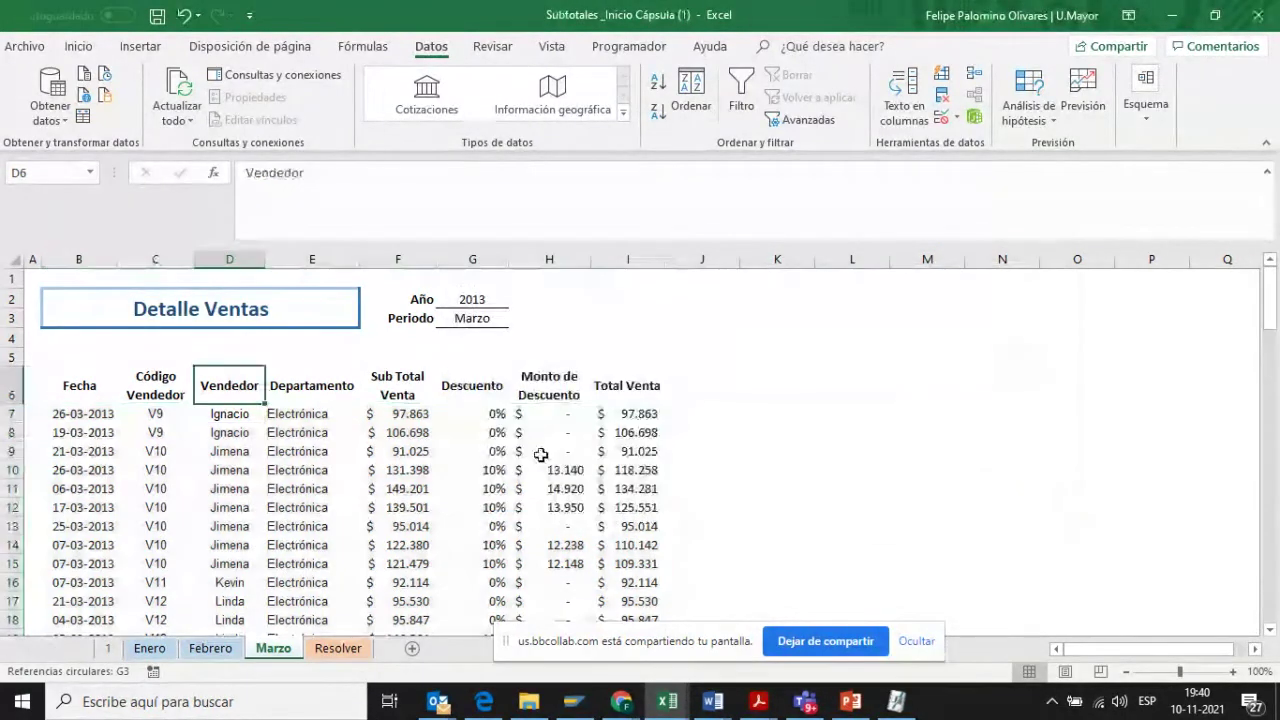
# - Sort the whole Marzo sales table by Departamento and secondarily by Vendedor, both A to Z on cell values
pyautogui.click(85, 383)
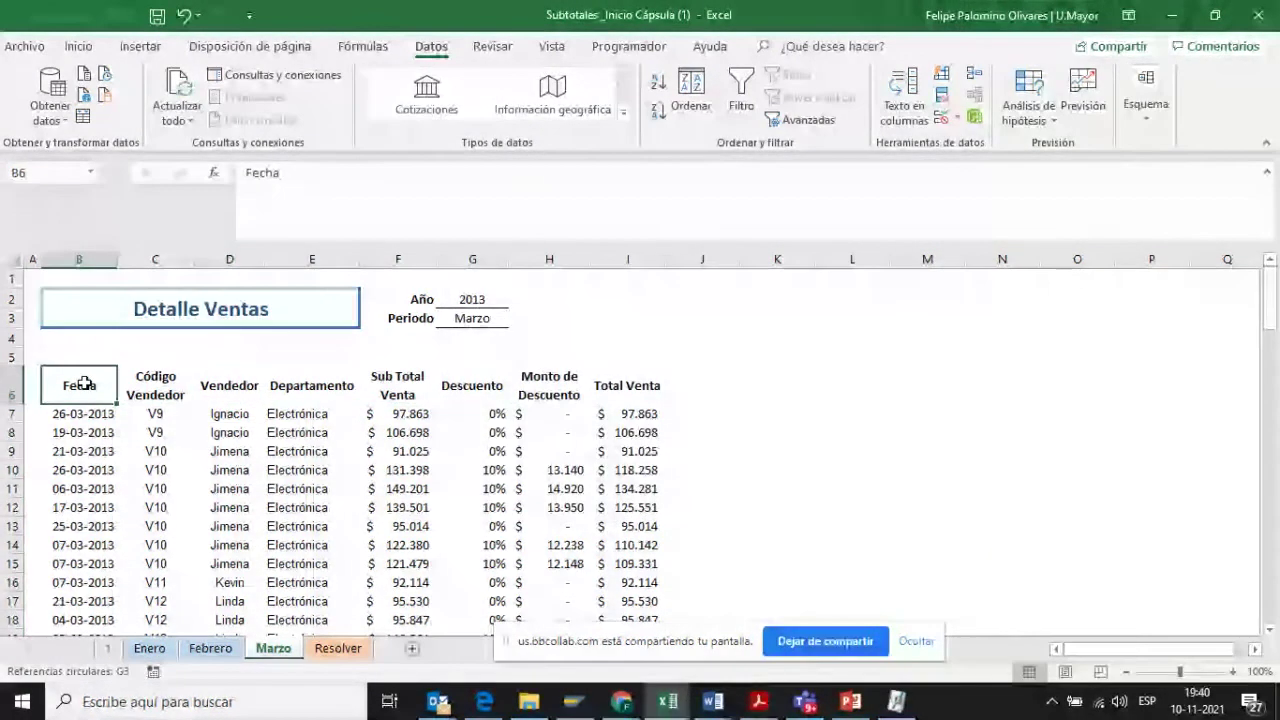
pyautogui.moveTo(86, 378); pyautogui.dragTo(648, 714)
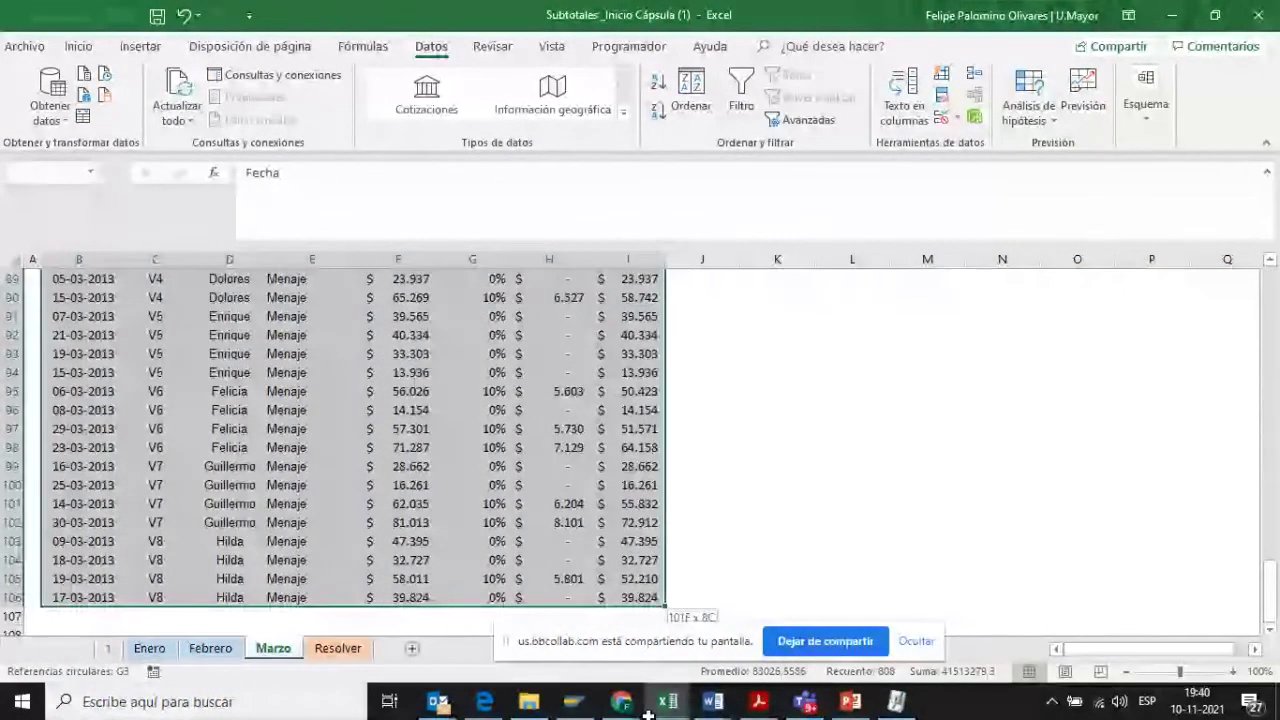
pyautogui.click(690, 105)
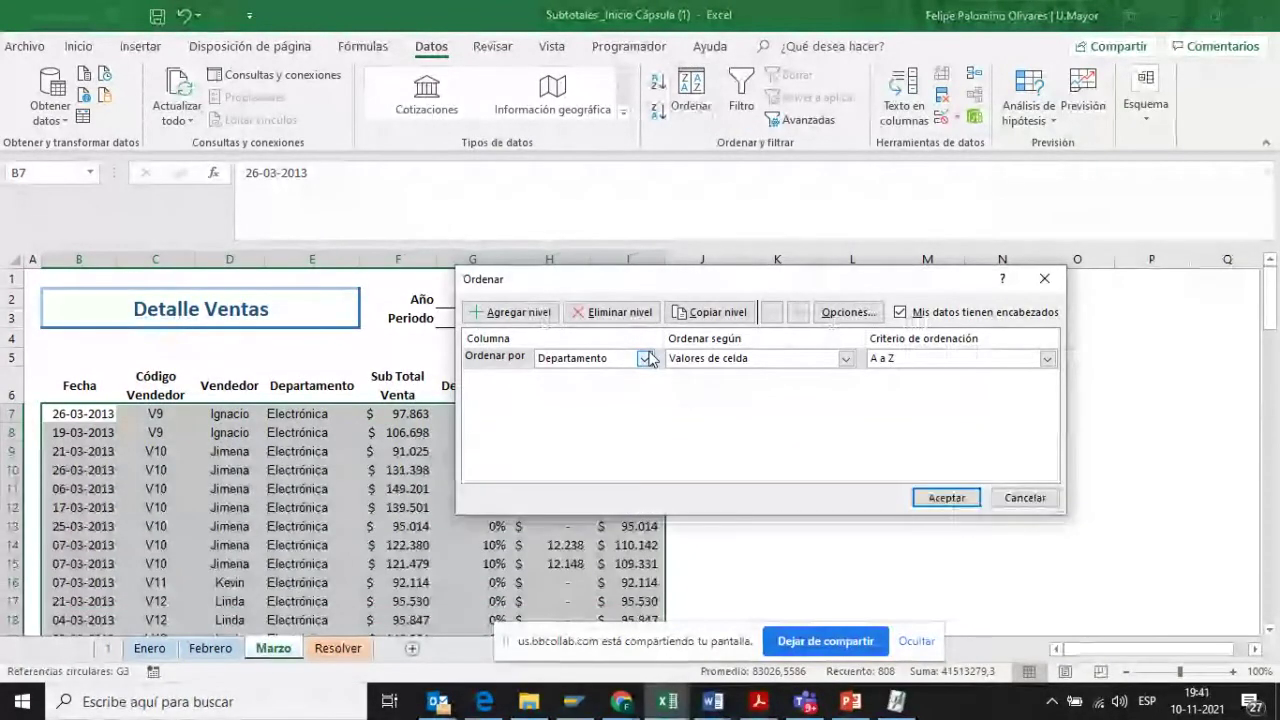
pyautogui.click(514, 312)
pyautogui.click(644, 380)
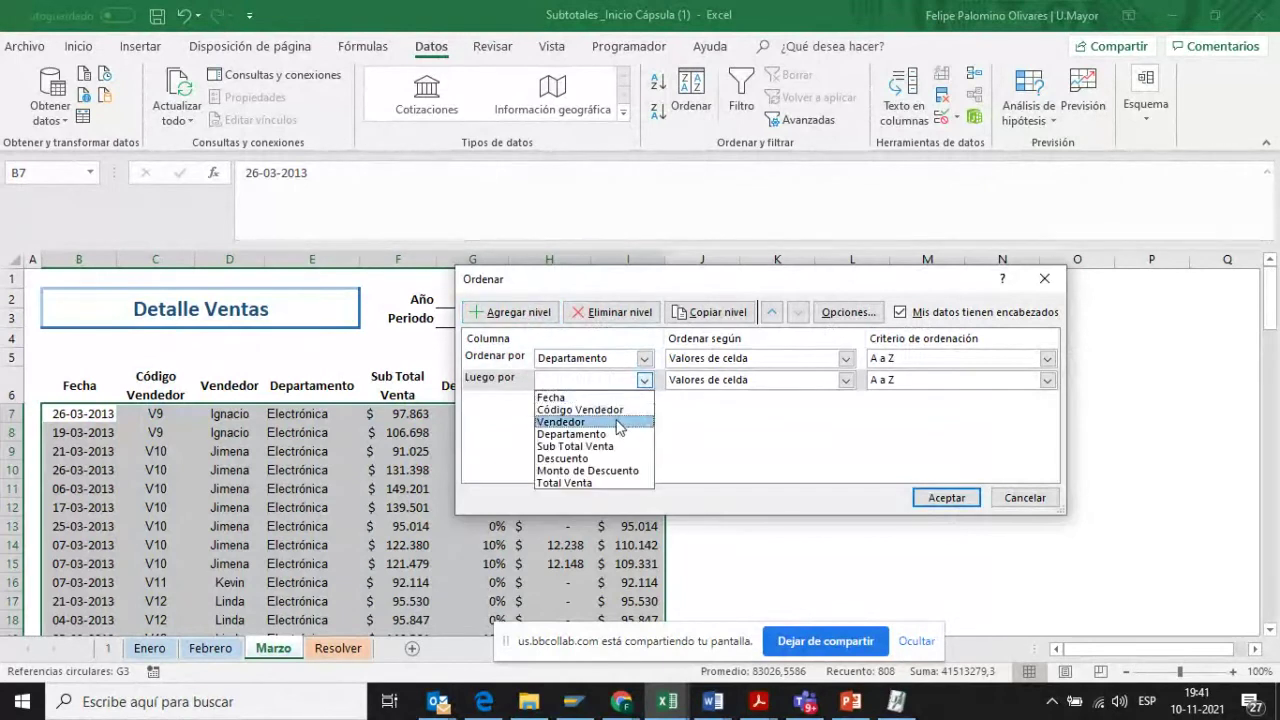
pyautogui.click(615, 421)
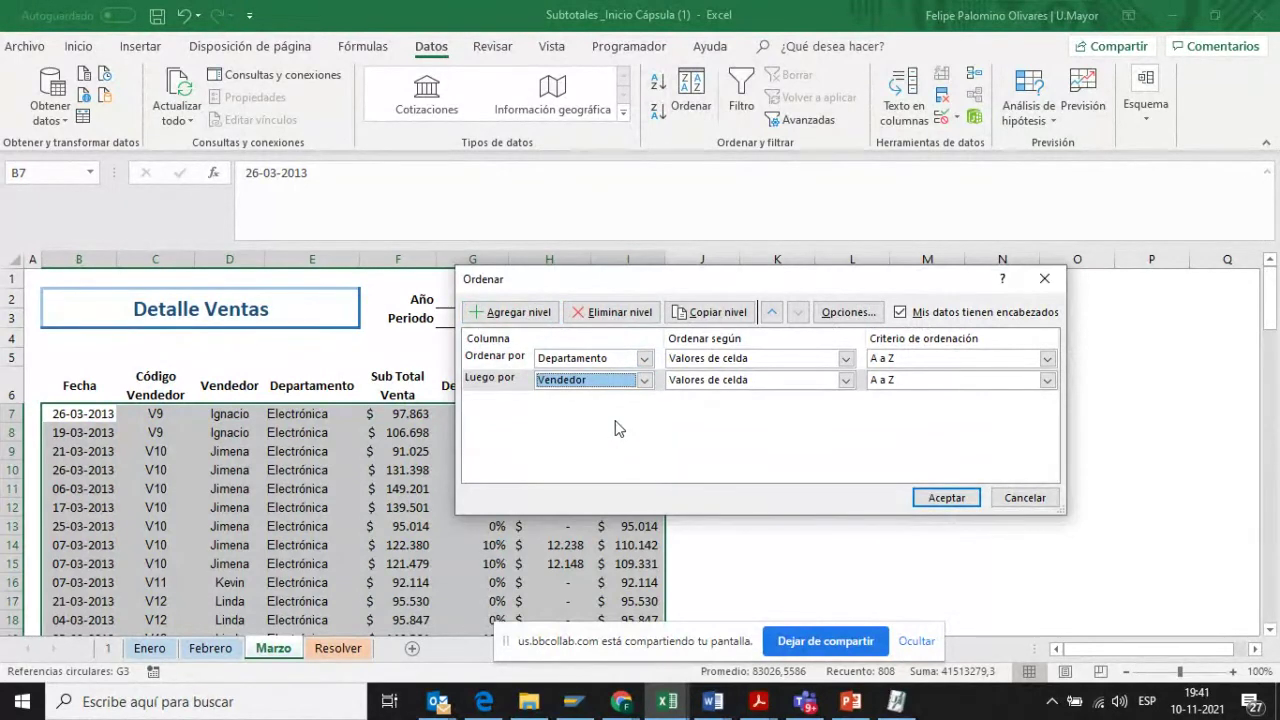
pyautogui.click(941, 500)
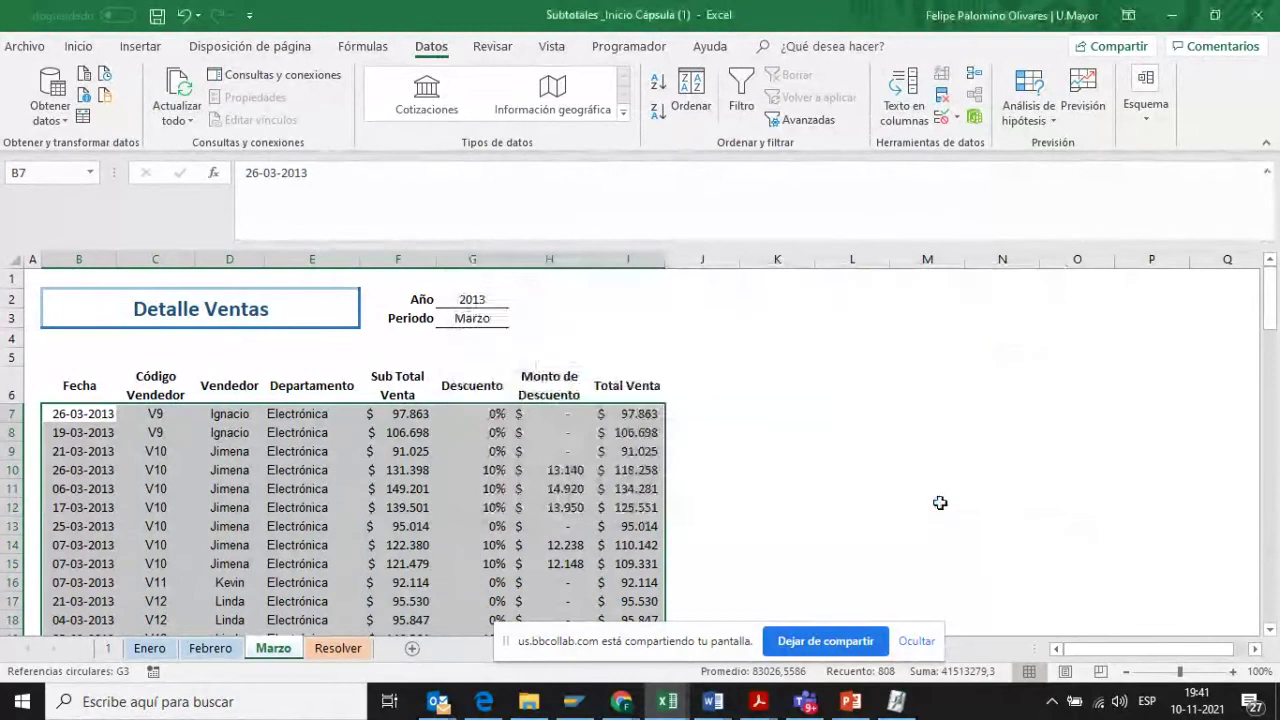
pyautogui.scroll(-3, 850, 460)
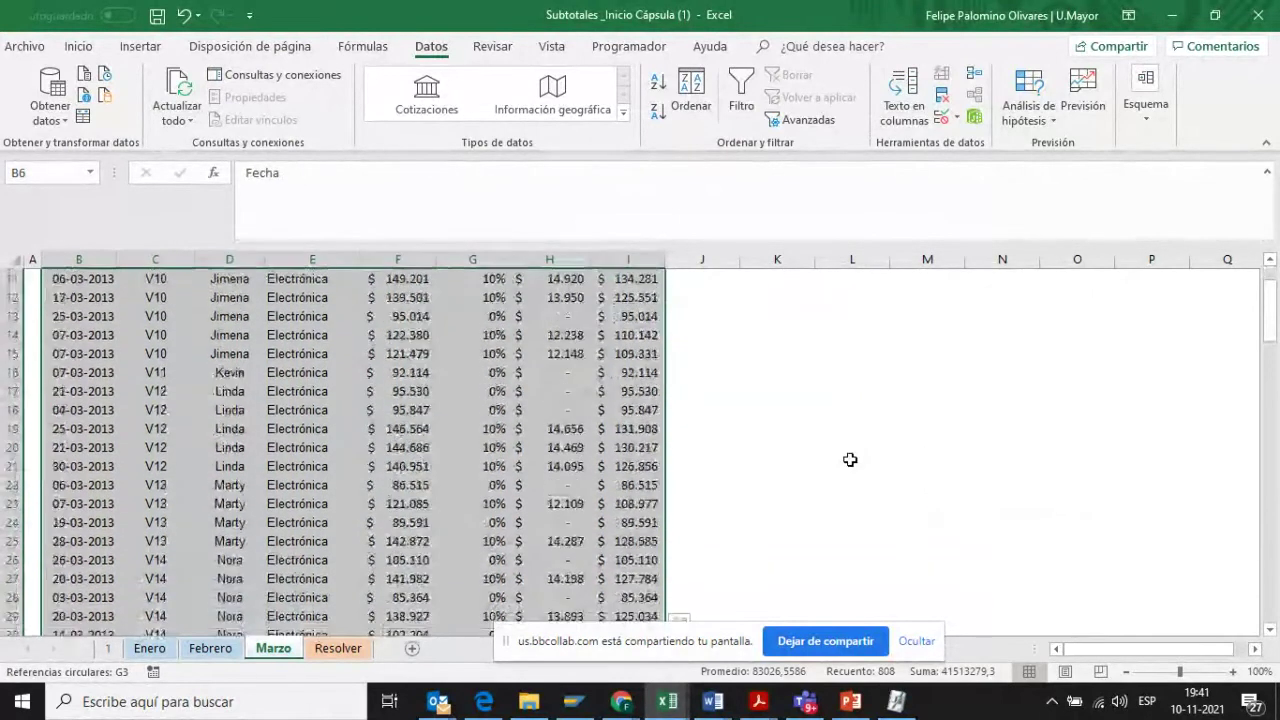
pyautogui.scroll(-17, 850, 460)
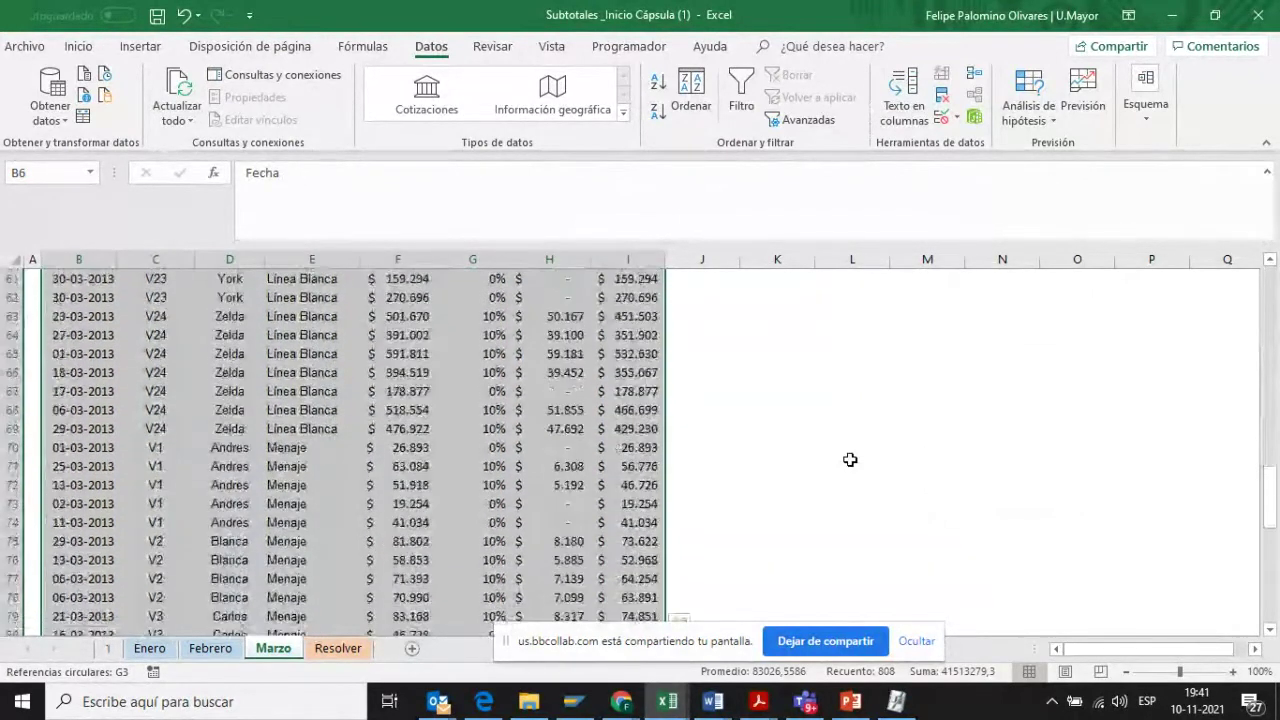
pyautogui.scroll(-17, 850, 460)
pyautogui.scroll(20, 850, 460)
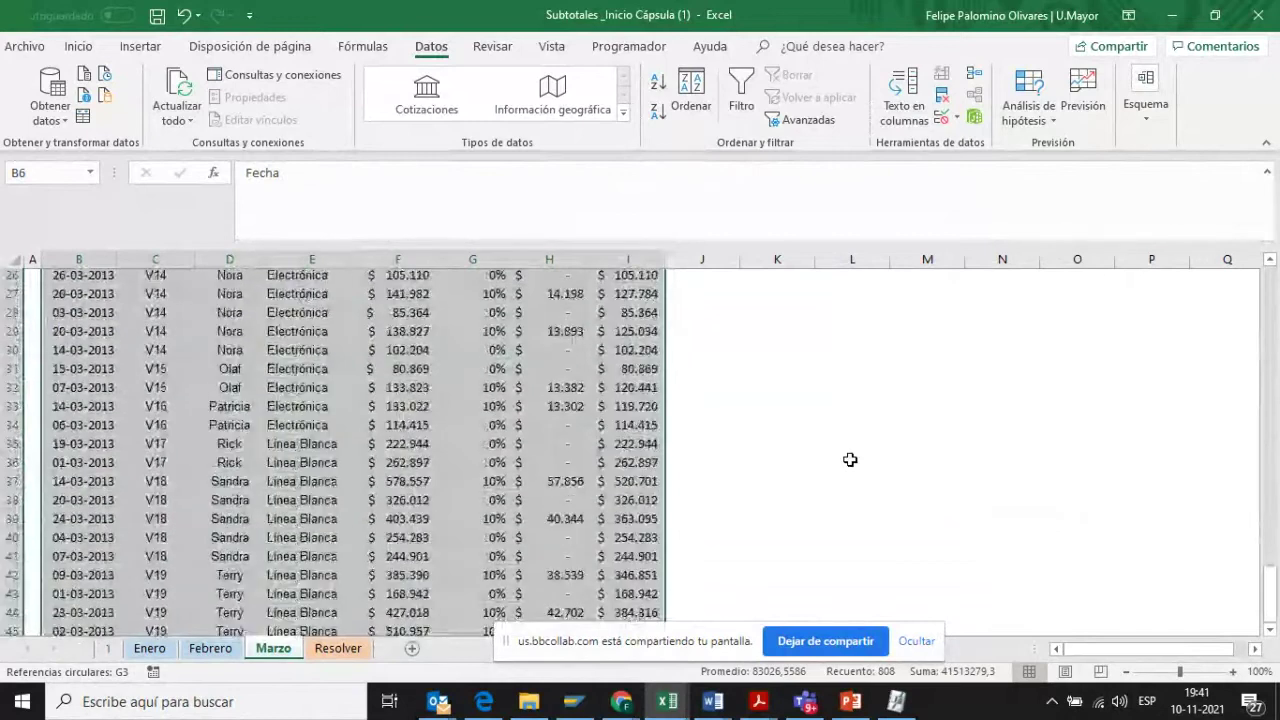
pyautogui.scroll(8, 850, 460)
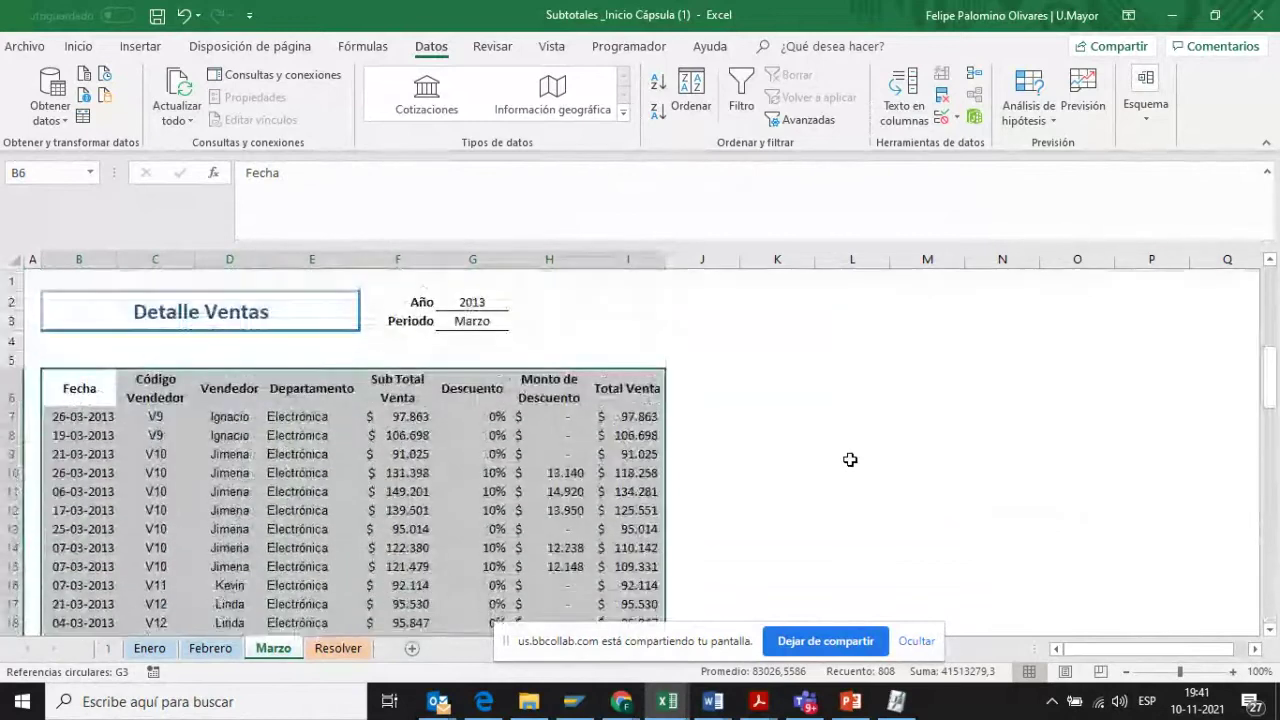
# - Add Promedio subtotals of Total Venta to the Marzo table at each change in Vendedor, and review the inserted rows
pyautogui.click(1150, 110)
pyautogui.click(1148, 190)
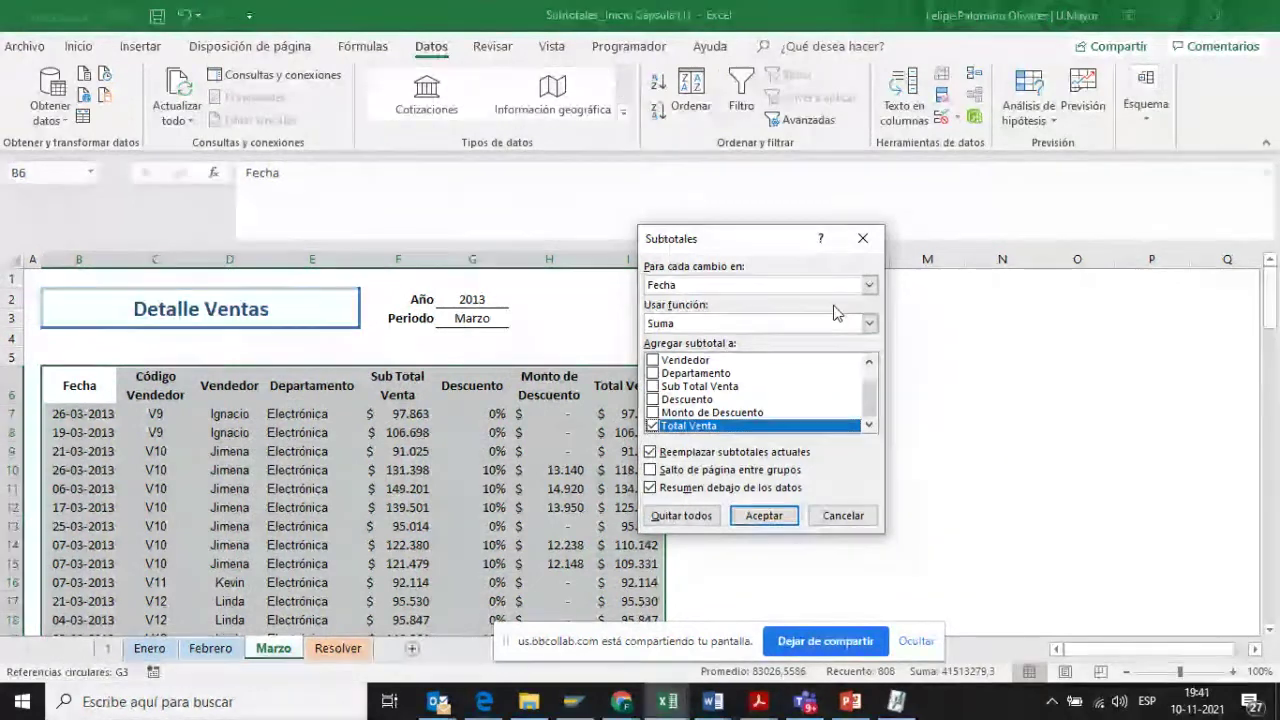
pyautogui.click(730, 324)
pyautogui.click(697, 366)
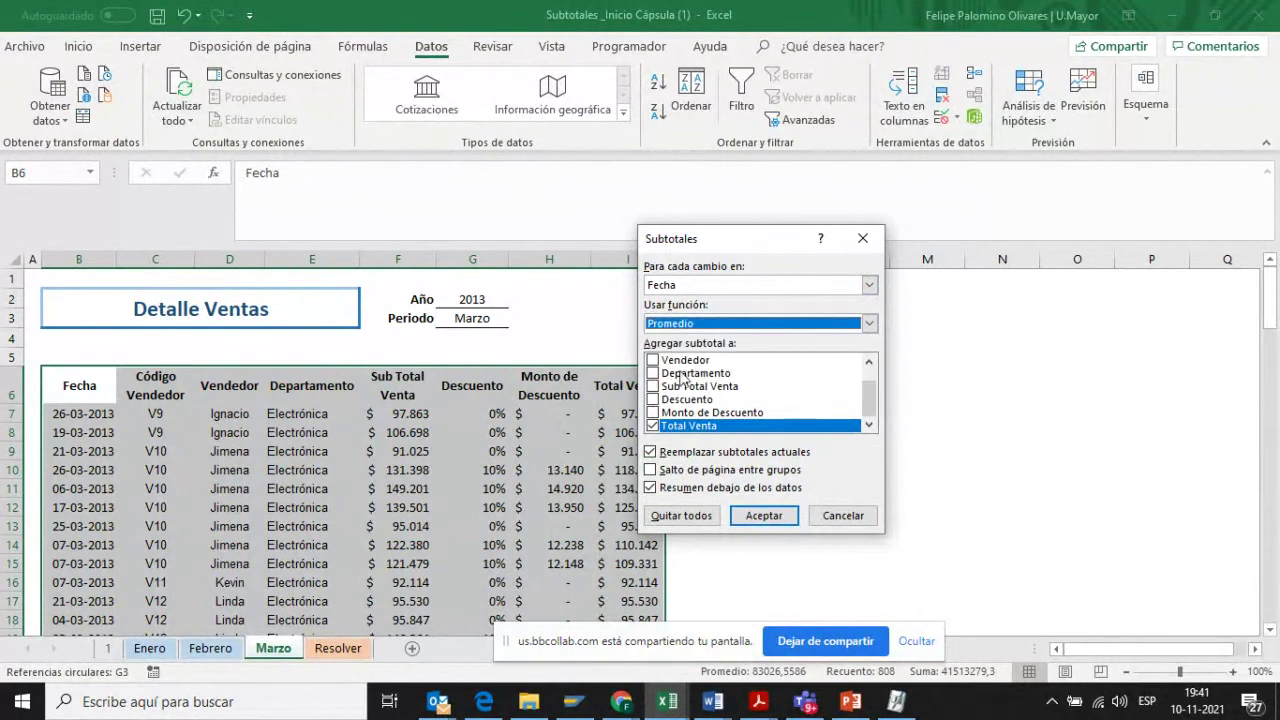
pyautogui.click(868, 286)
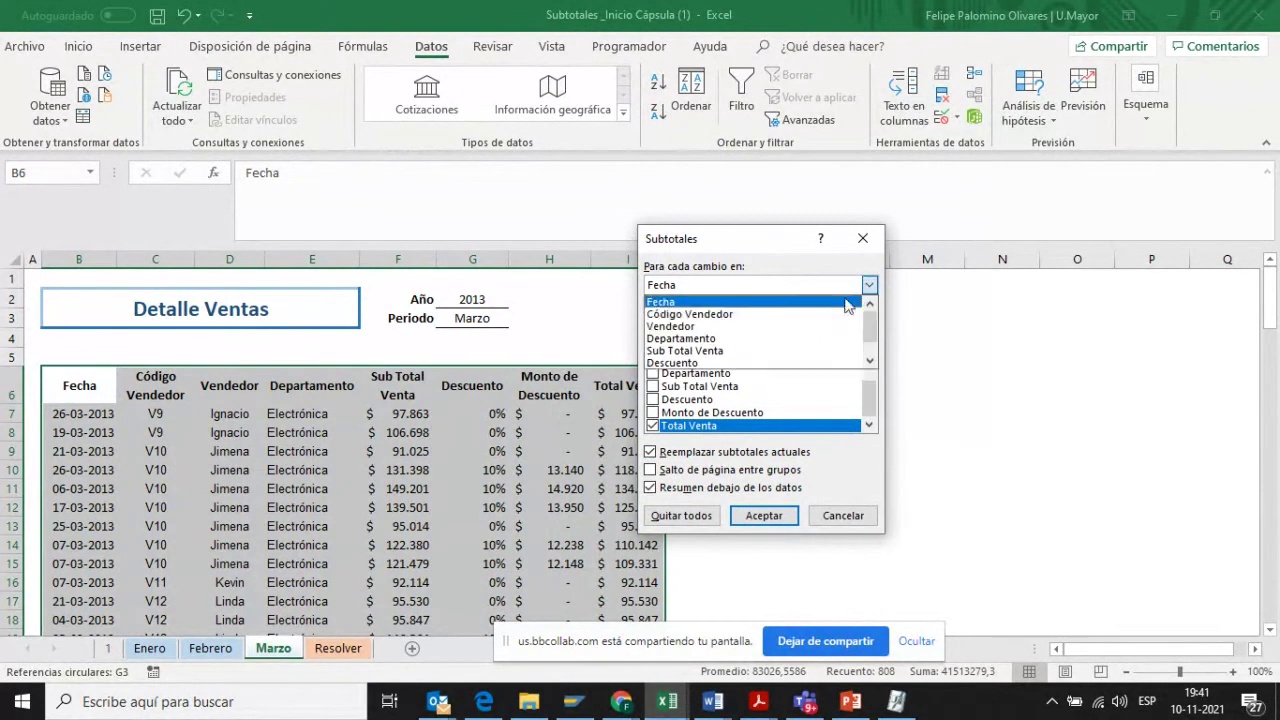
pyautogui.click(792, 327)
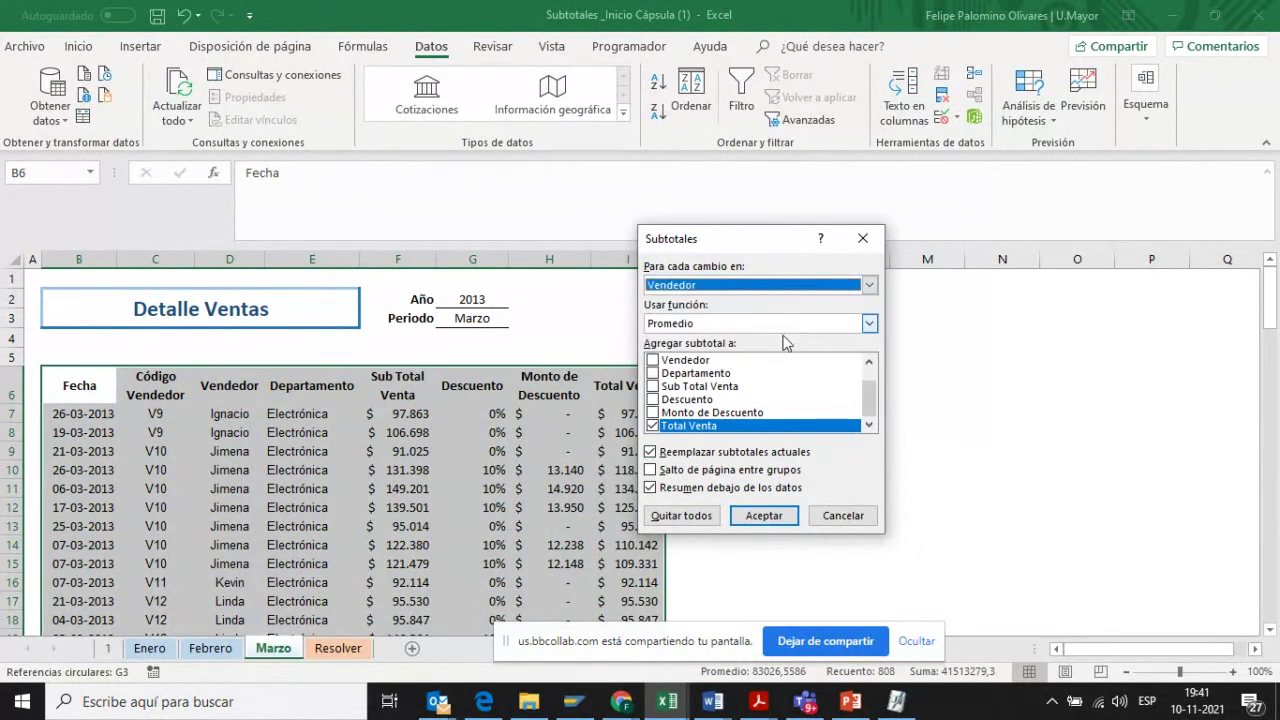
pyautogui.click(764, 516)
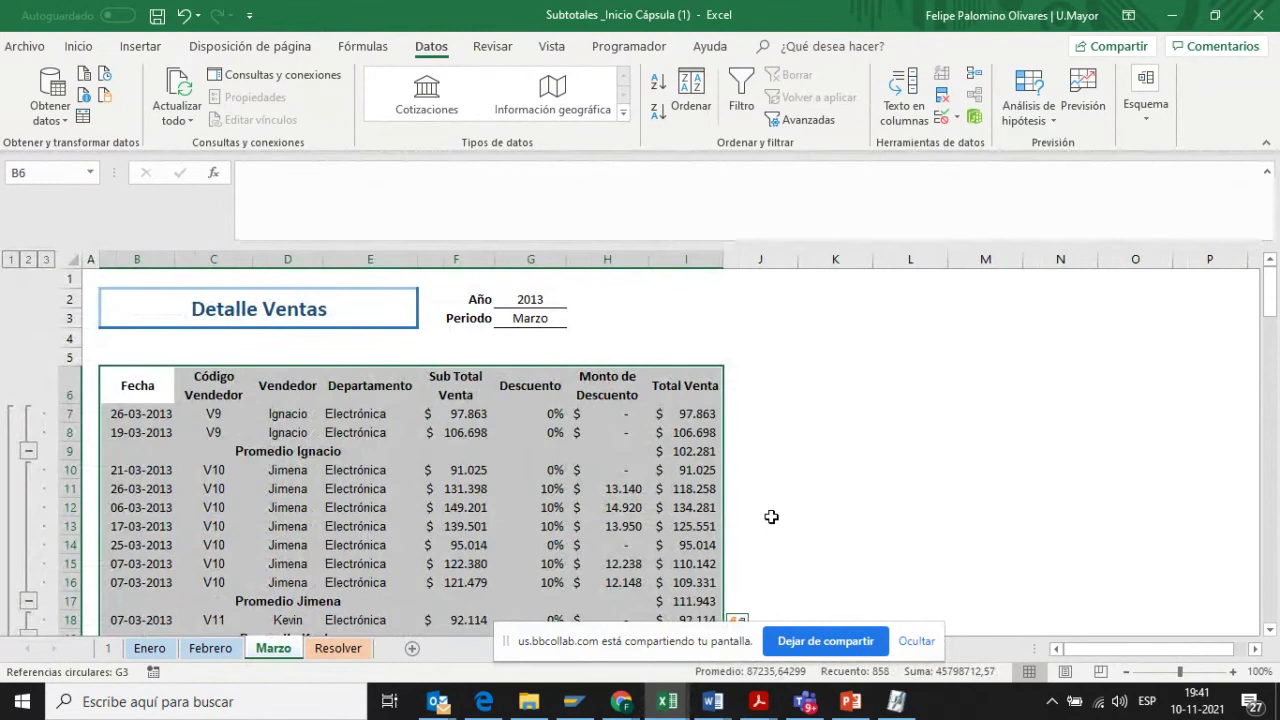
pyautogui.scroll(-7, 771, 516)
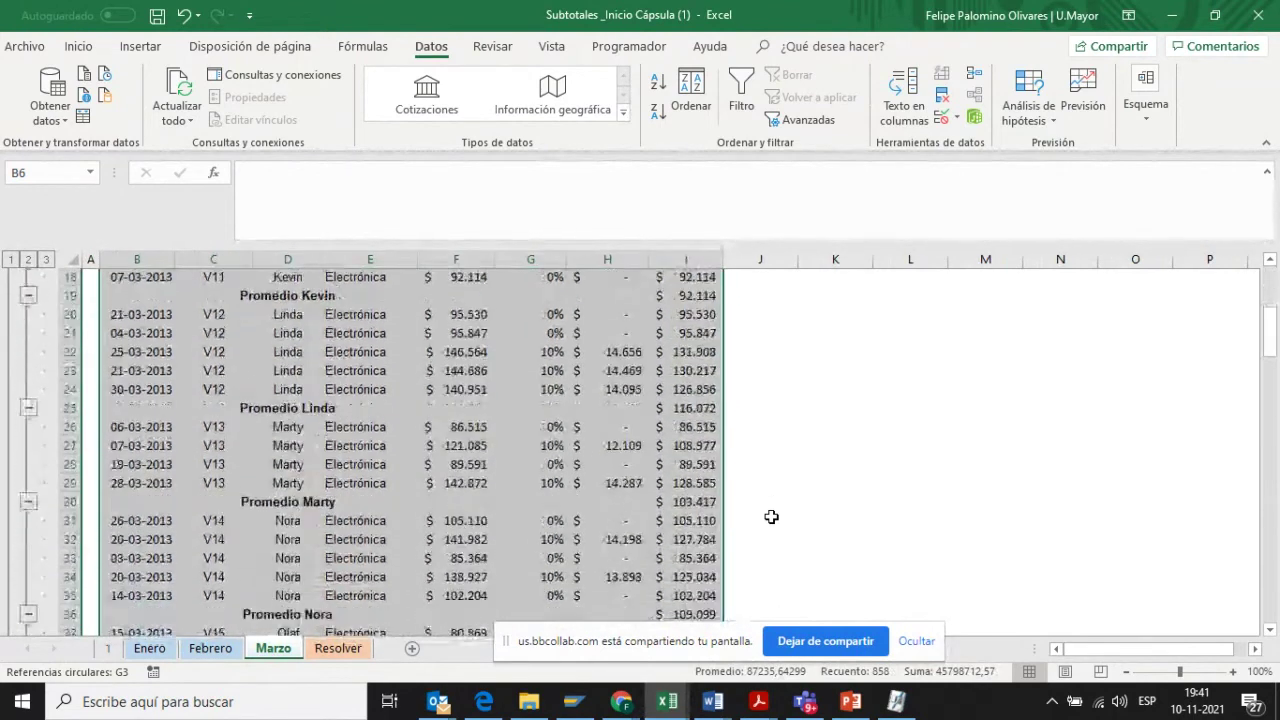
pyautogui.scroll(-12, 771, 516)
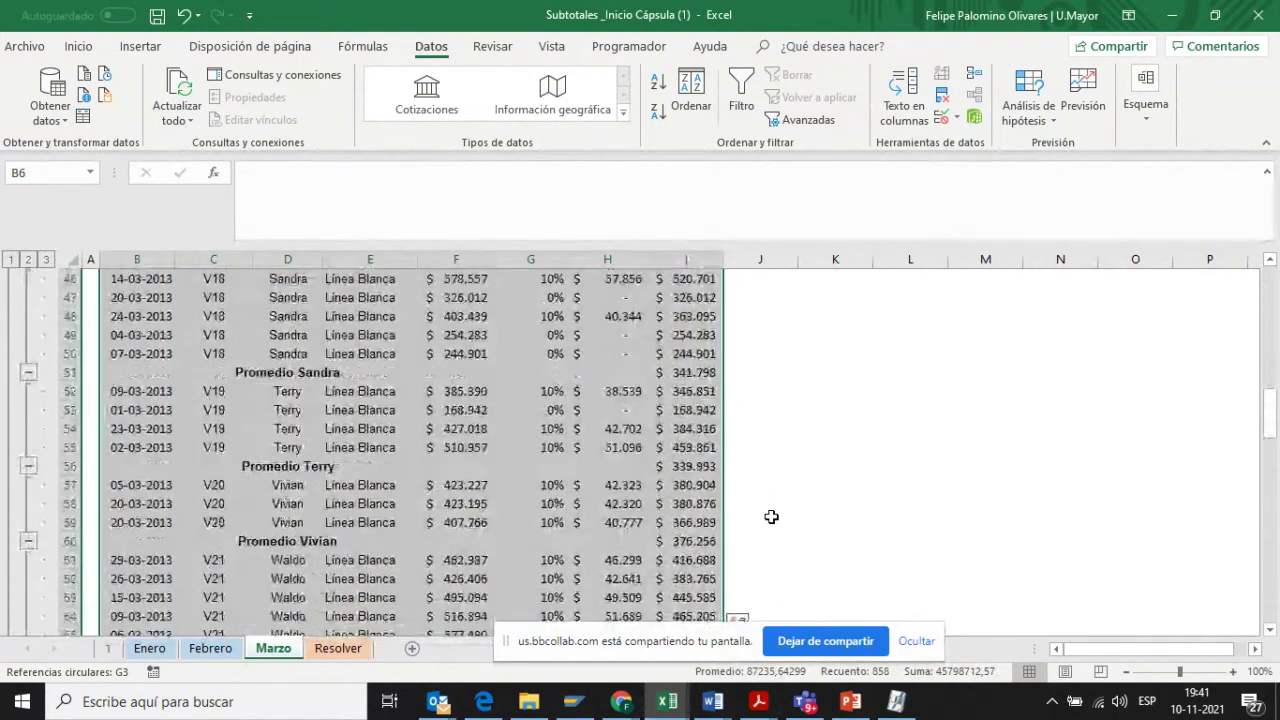
pyautogui.scroll(-5, 771, 516)
pyautogui.scroll(17, 771, 516)
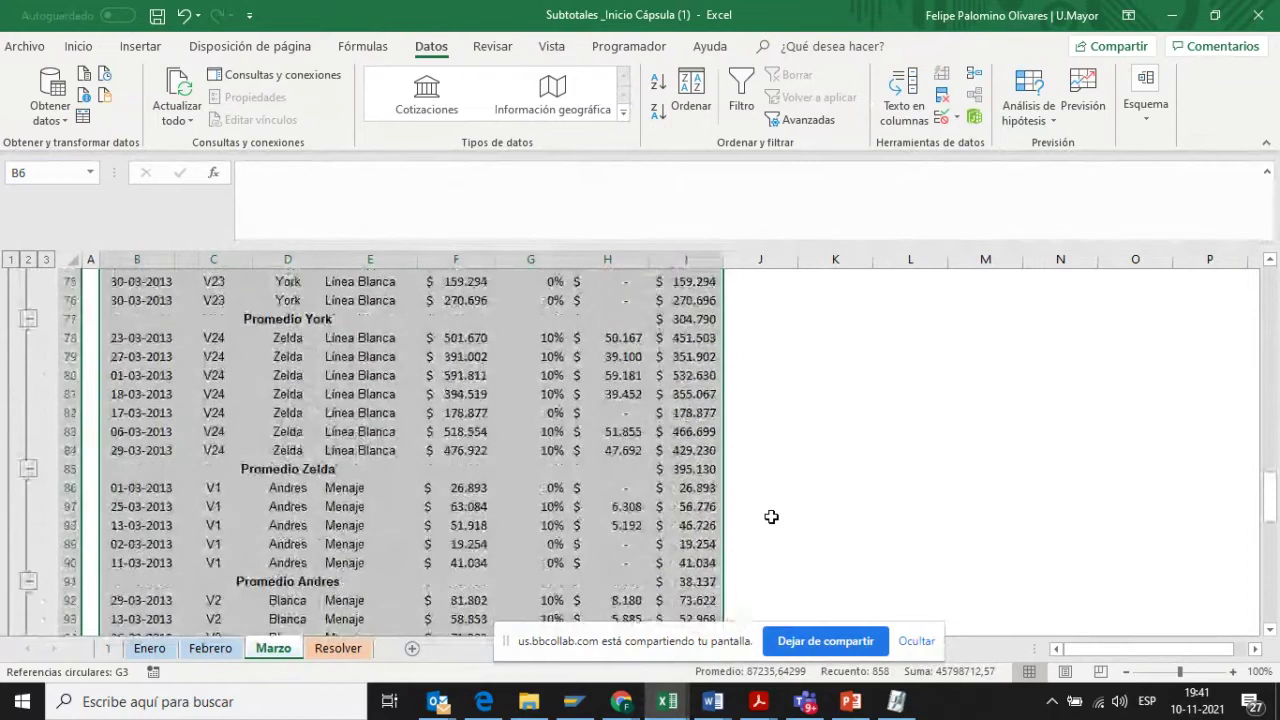
# - Compare the Enero sheet's vendor totals and grand total with the pivot table on sheet 1, and glance at the Febrero data
pyautogui.scroll(8, 771, 516)
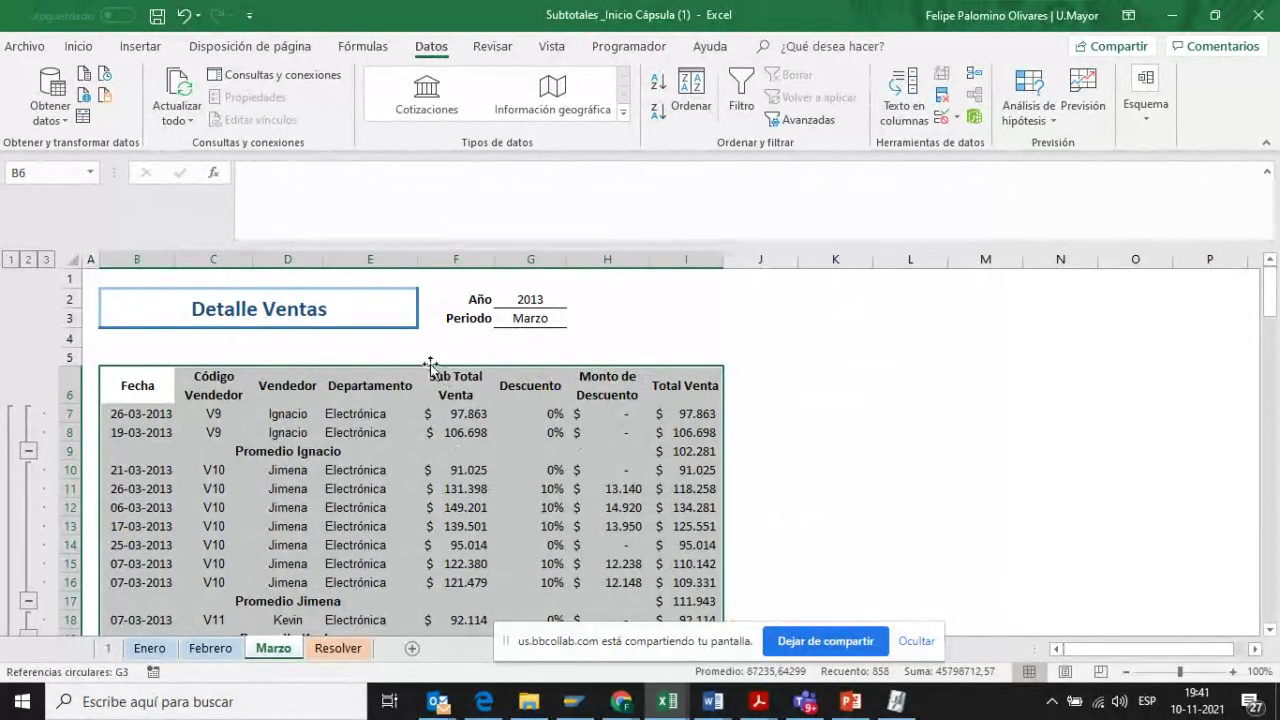
pyautogui.click(146, 650)
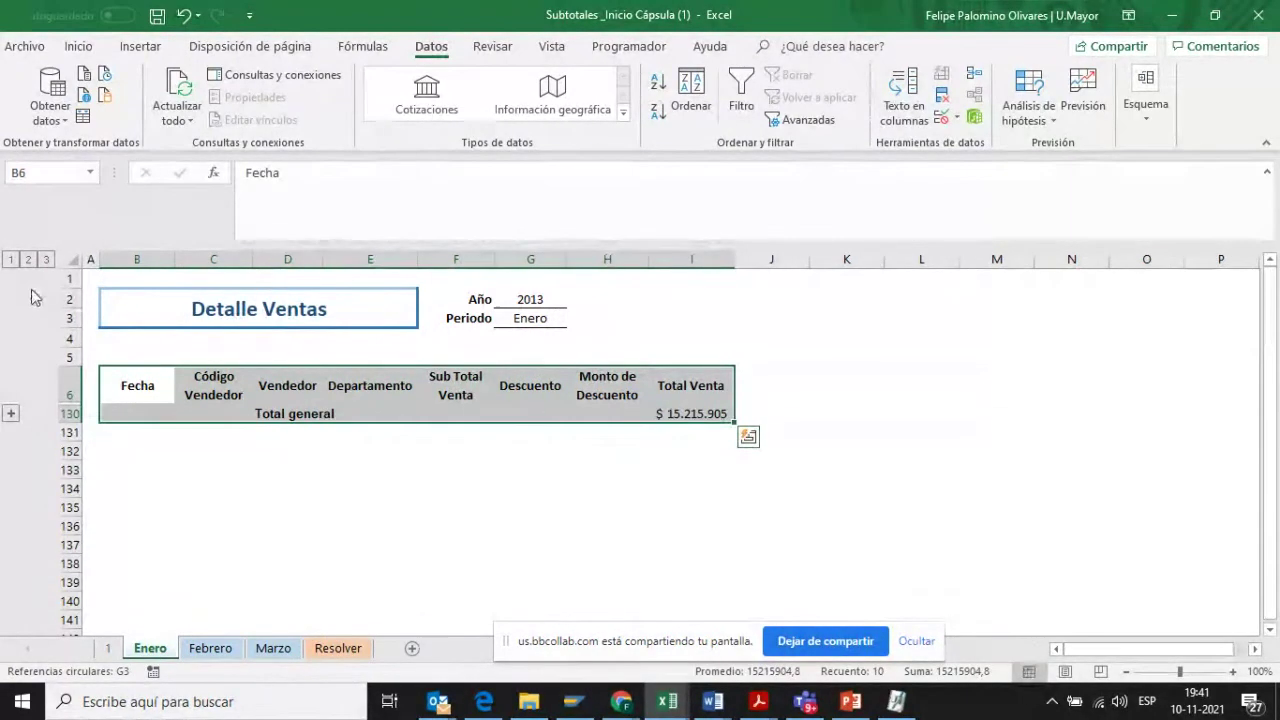
pyautogui.click(28, 260)
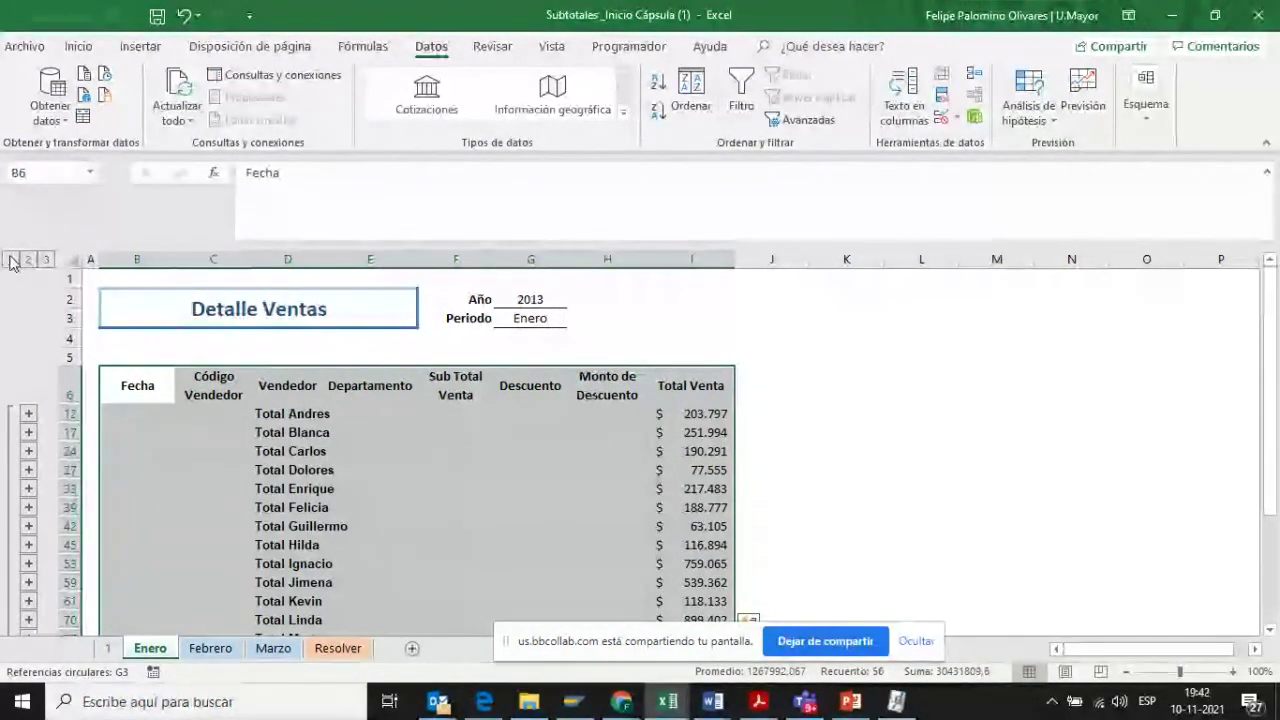
pyautogui.click(11, 259)
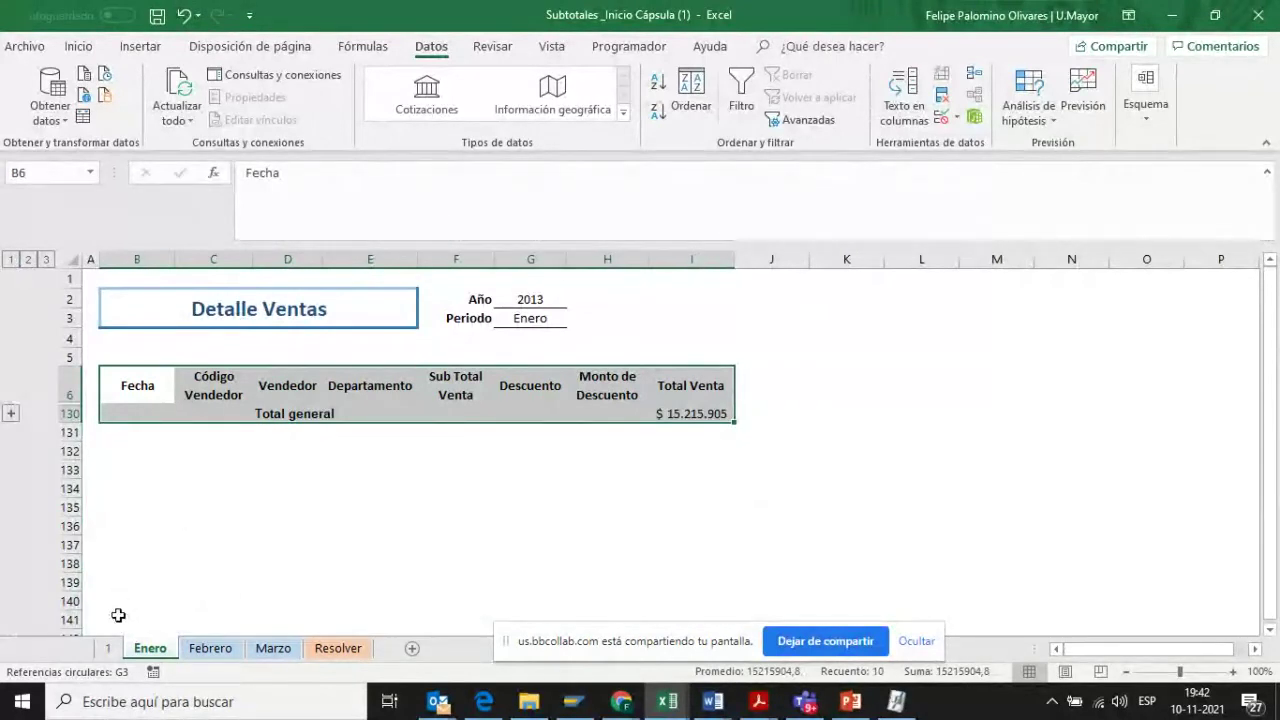
pyautogui.click(110, 650)
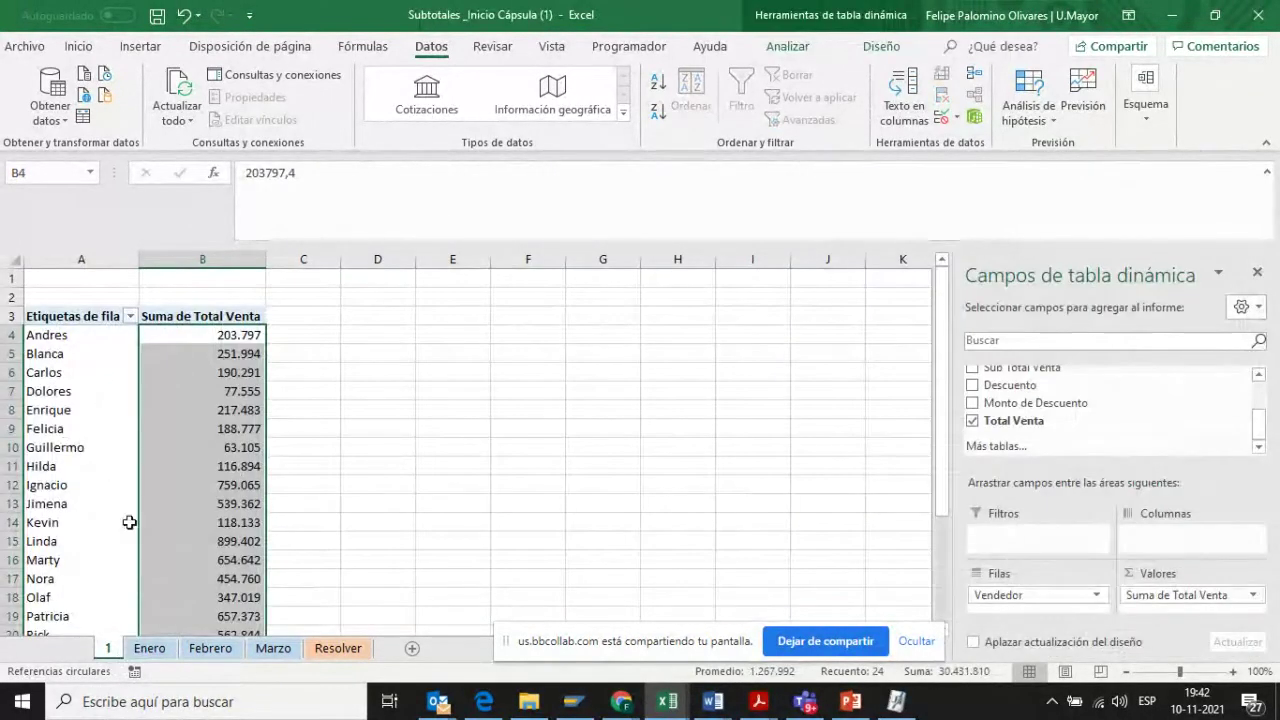
pyautogui.click(155, 650)
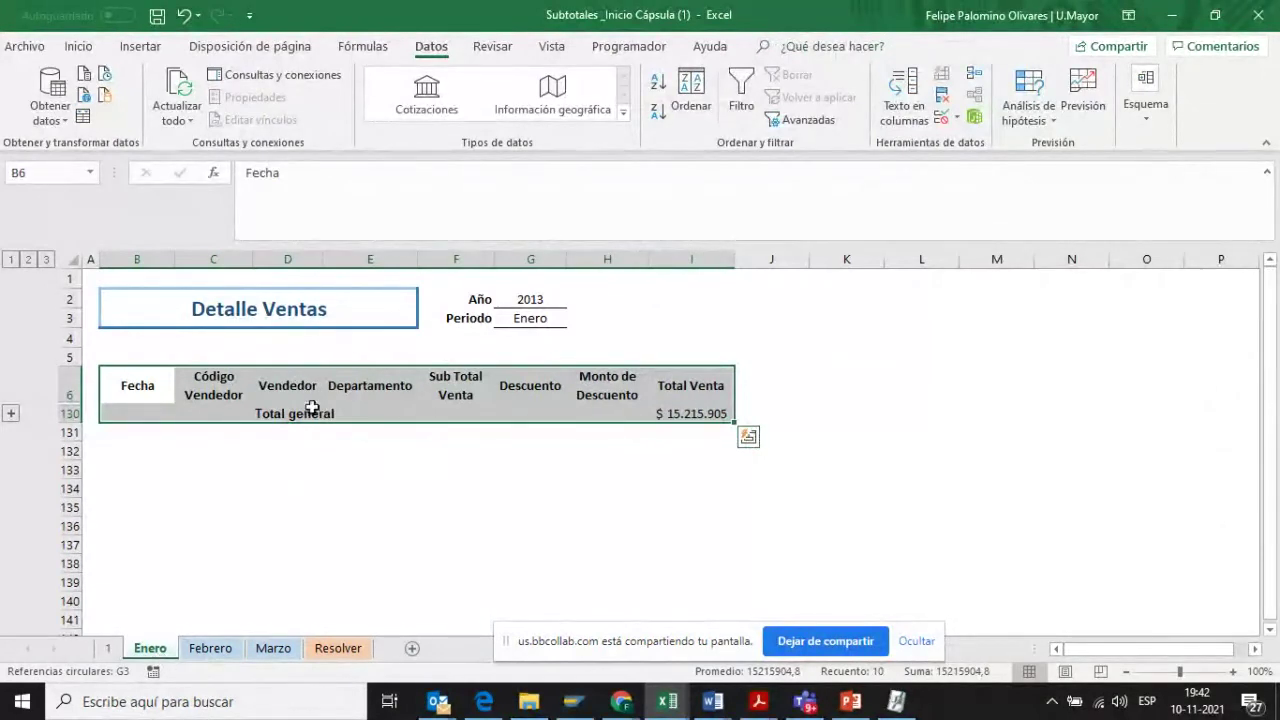
pyautogui.click(205, 650)
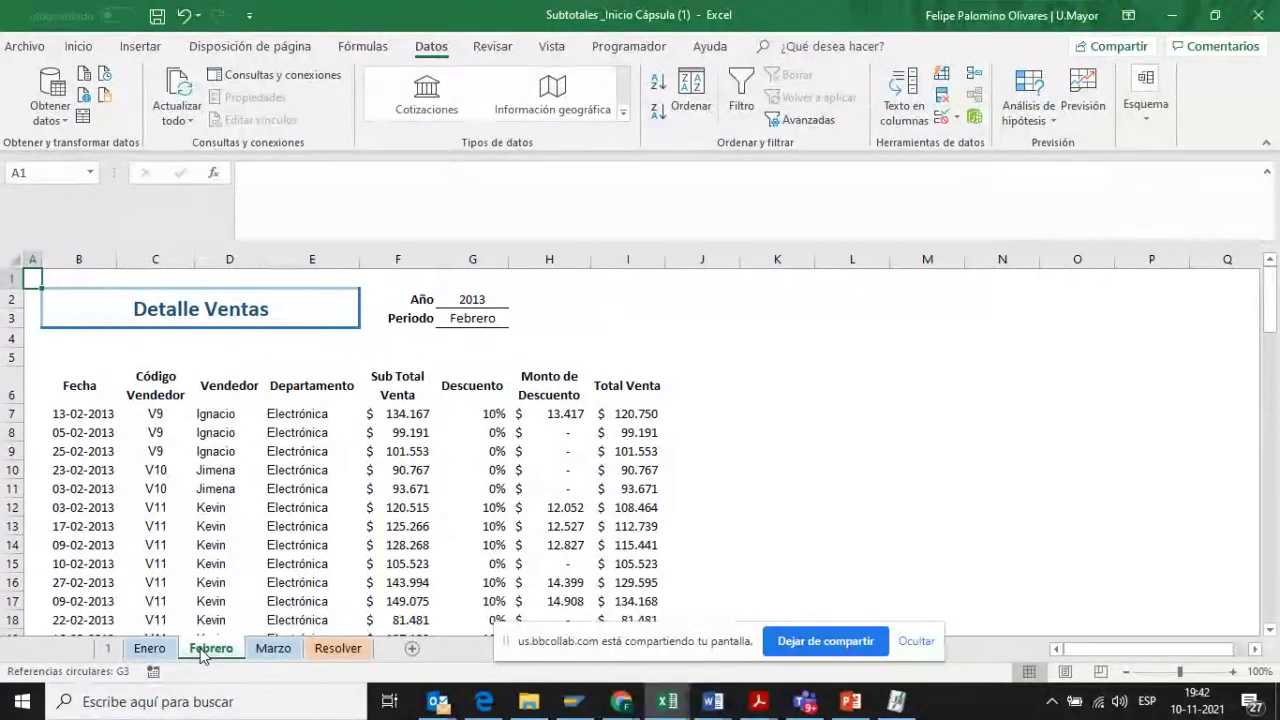
# - Expand the Enero subtotals to full row detail and compare them with the vendor pivot table on sheet 1
pyautogui.click(150, 649)
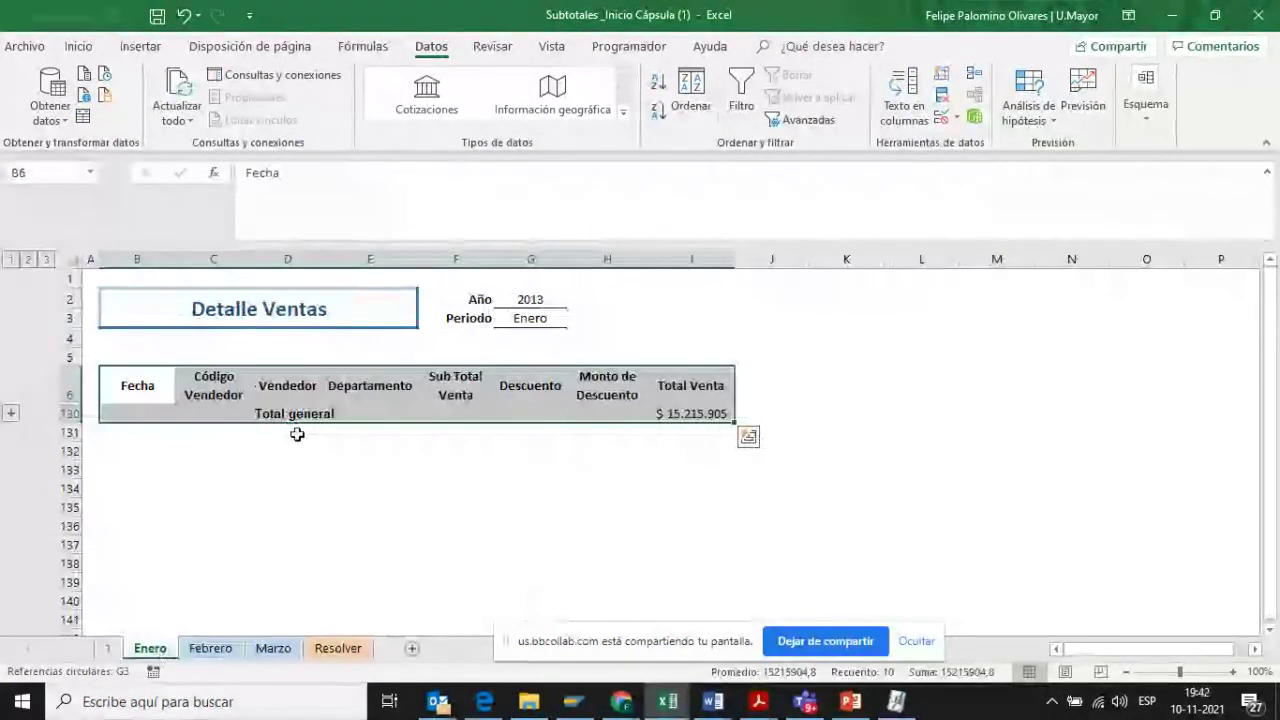
pyautogui.click(45, 260)
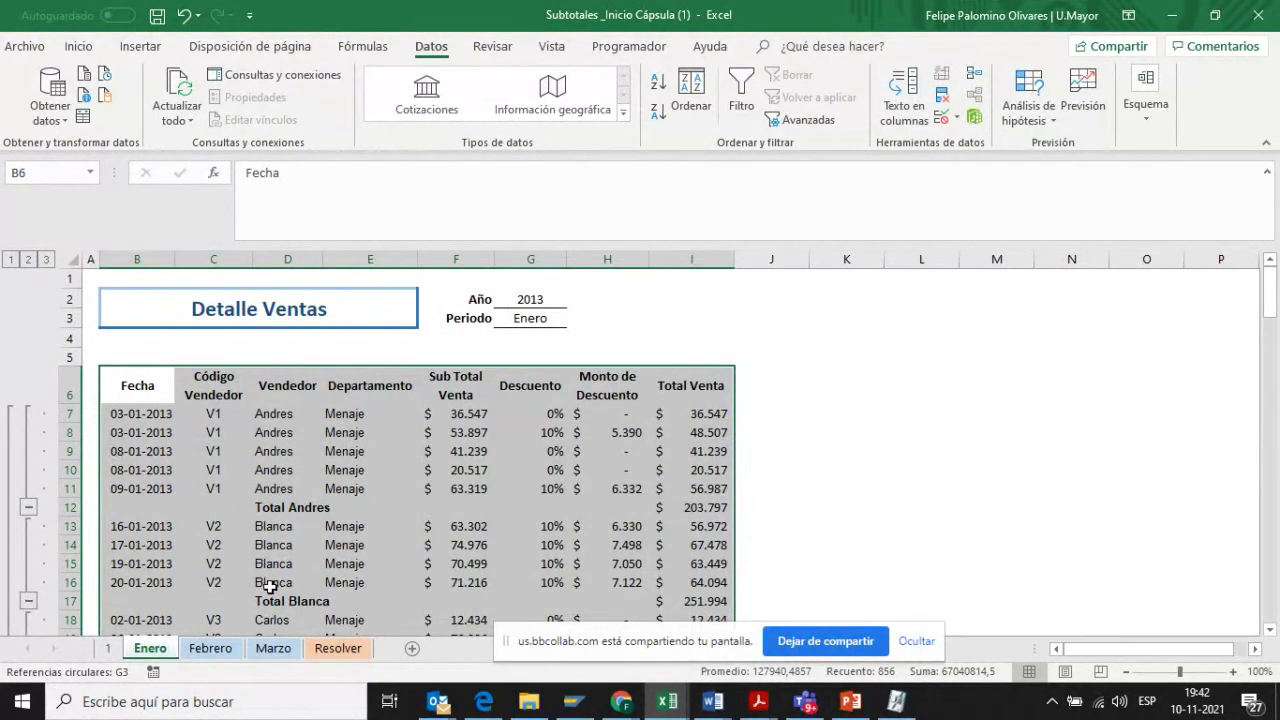
pyautogui.click(108, 649)
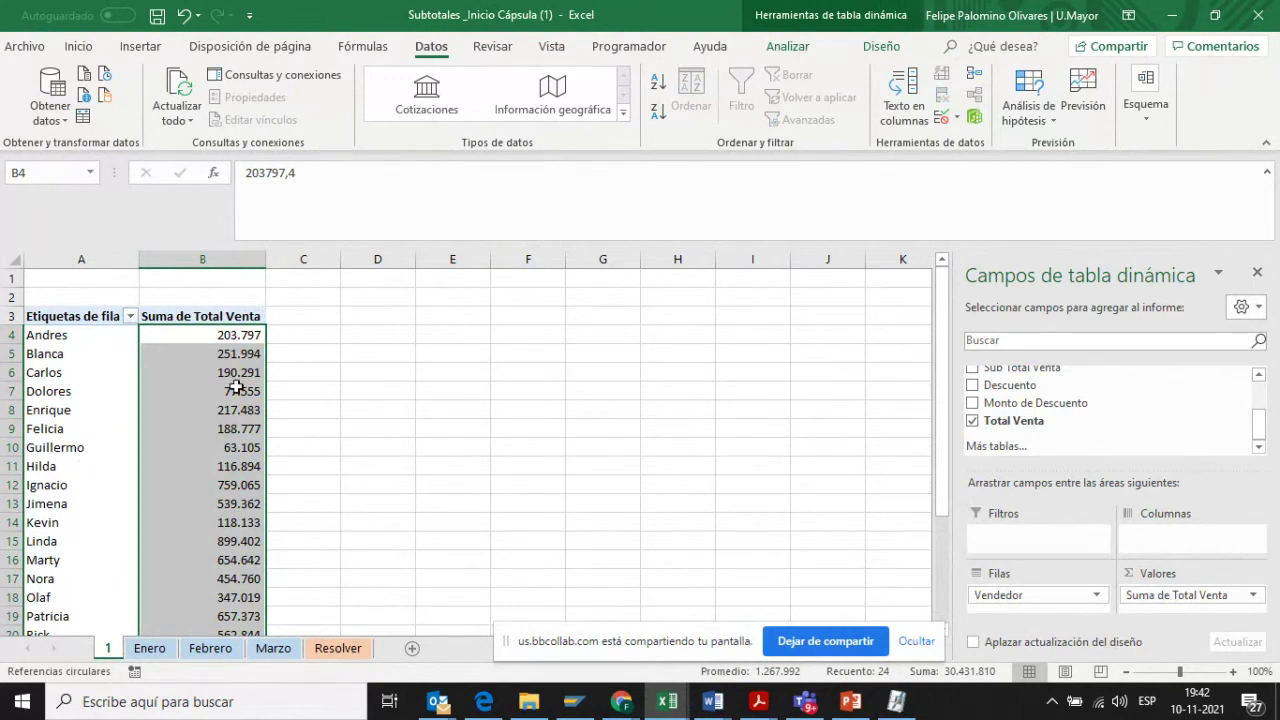
pyautogui.click(149, 648)
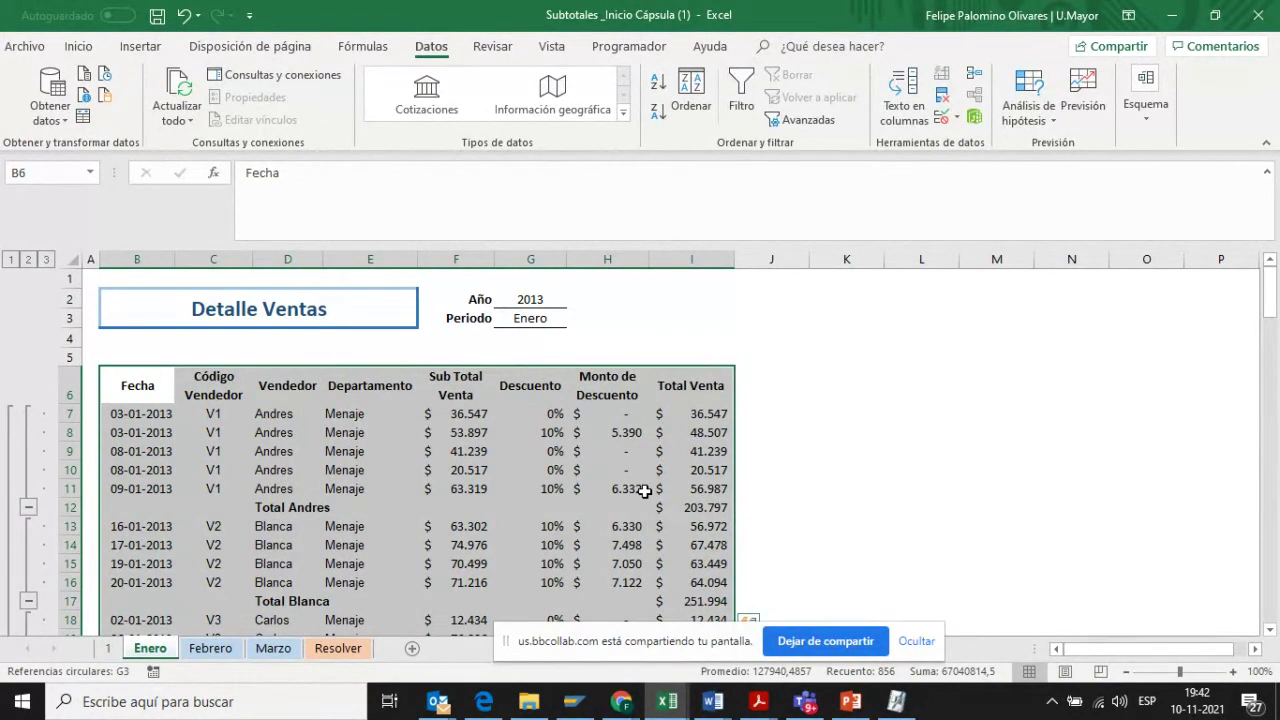
pyautogui.scroll(-1, 644, 490)
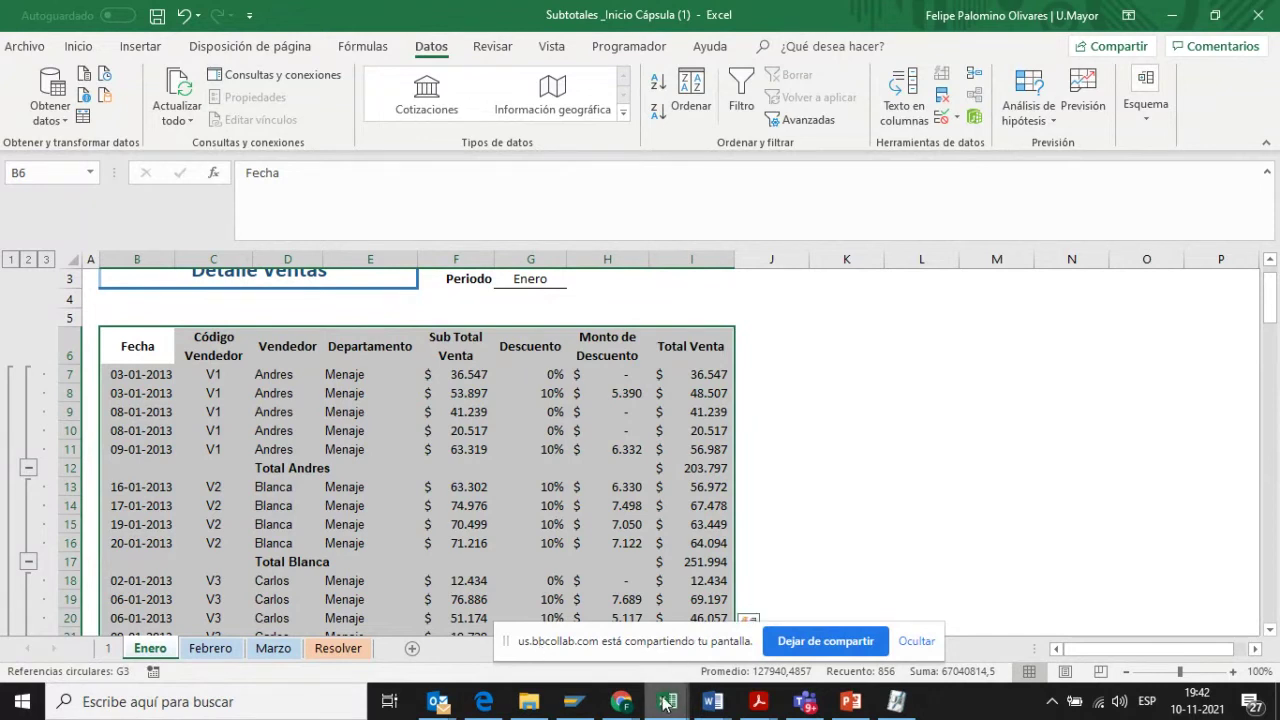
# - Deselect the Enero table and save the subtotals workbook
pyautogui.moveTo(665, 710)
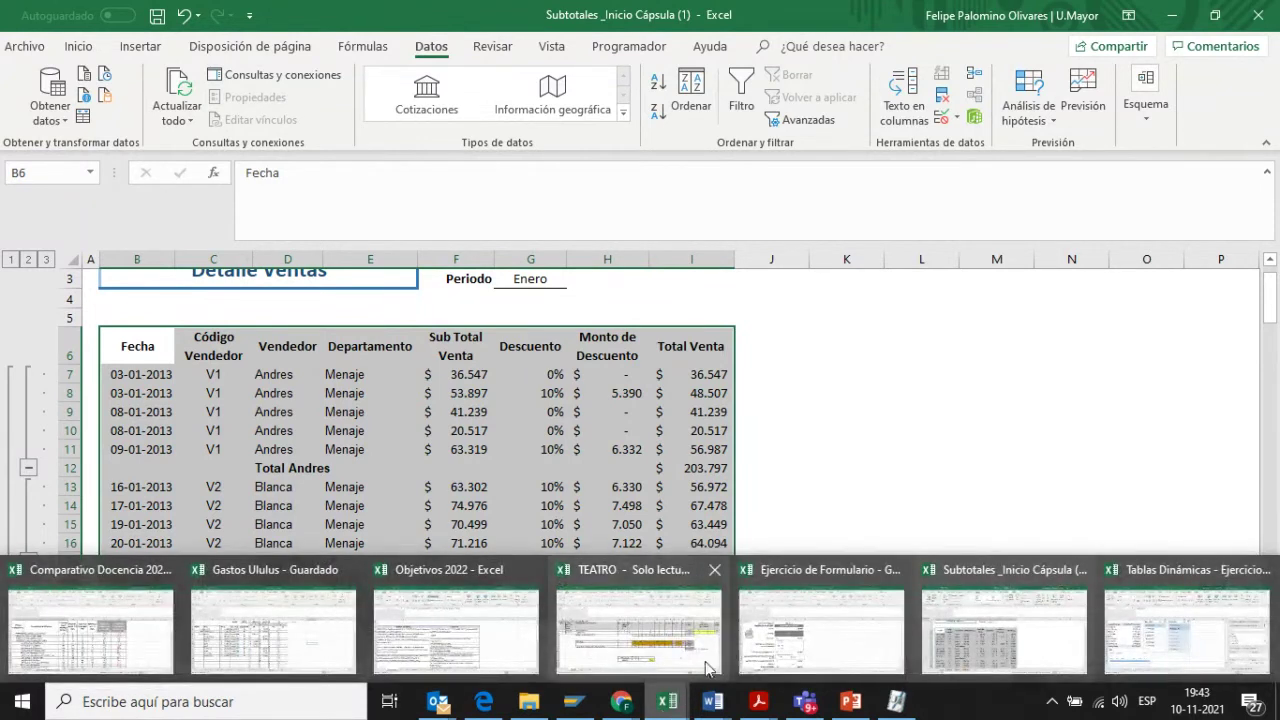
pyautogui.click(855, 466)
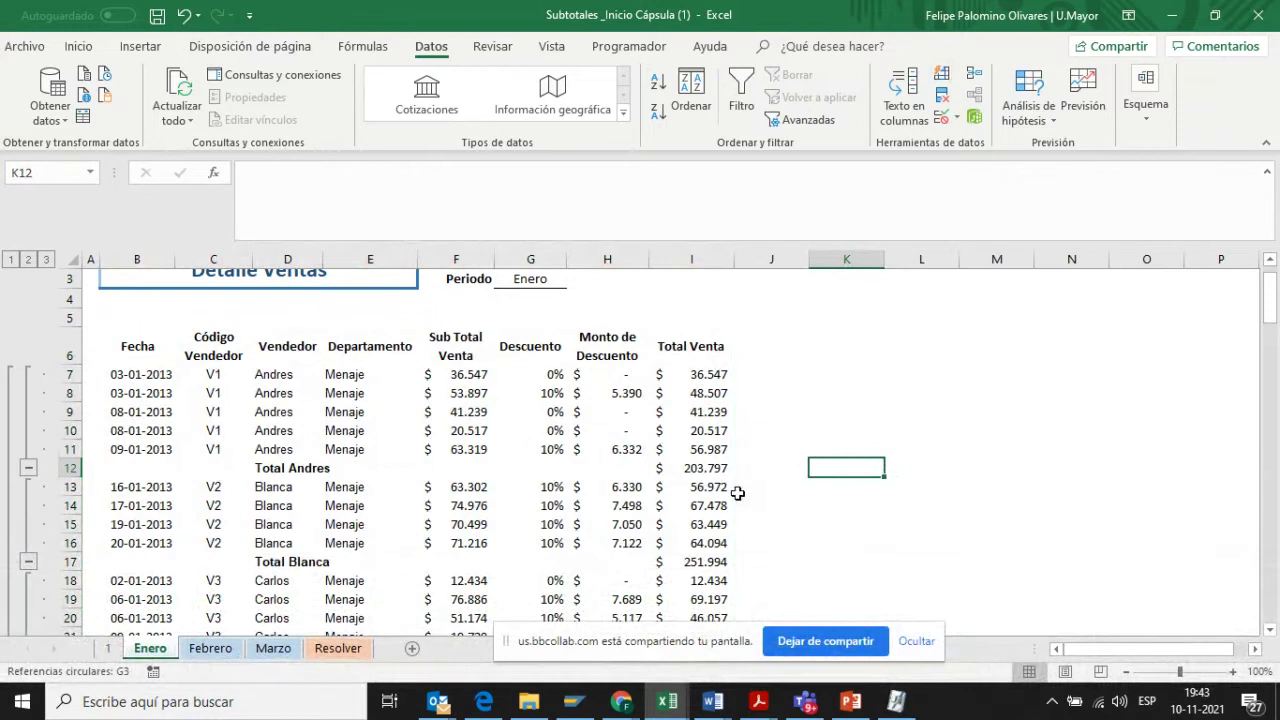
pyautogui.click(157, 16)
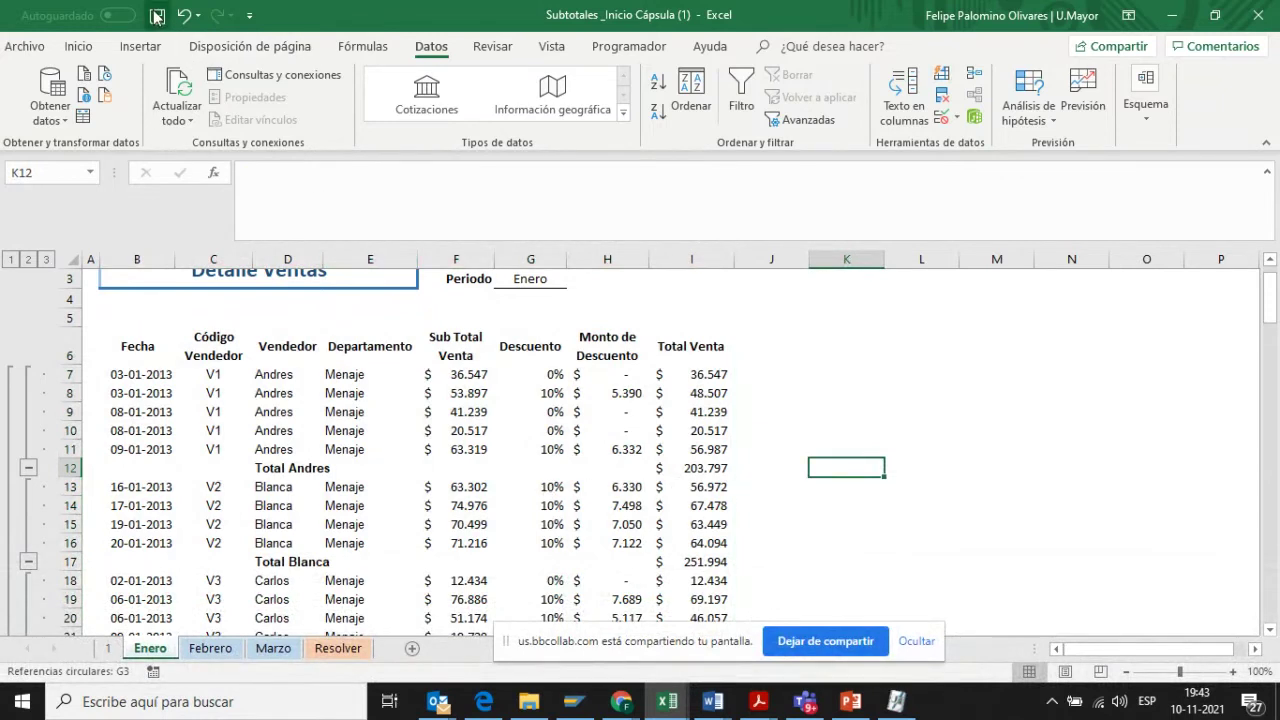
# - Open the workbook Buscar Objetivo _Inicio Cápsula (1) from the Descargas folder, enable editing, and skim its scenarios
pyautogui.moveTo(665, 706)
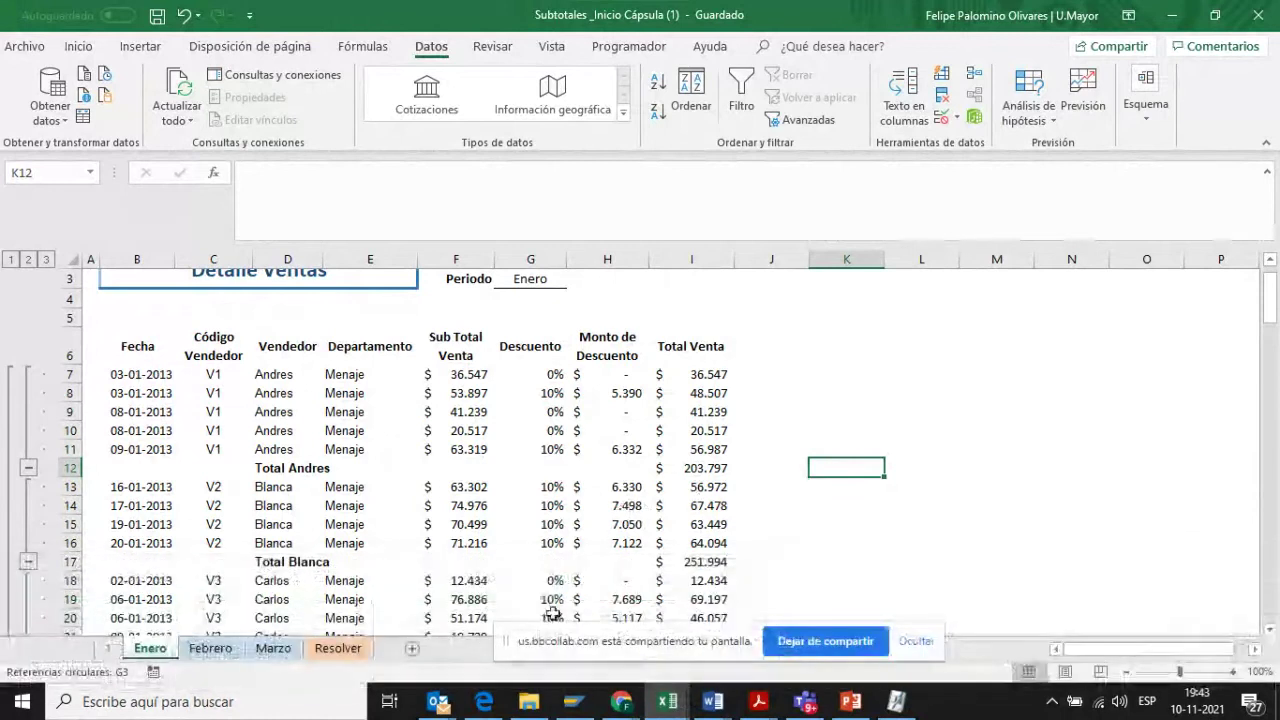
pyautogui.click(531, 706)
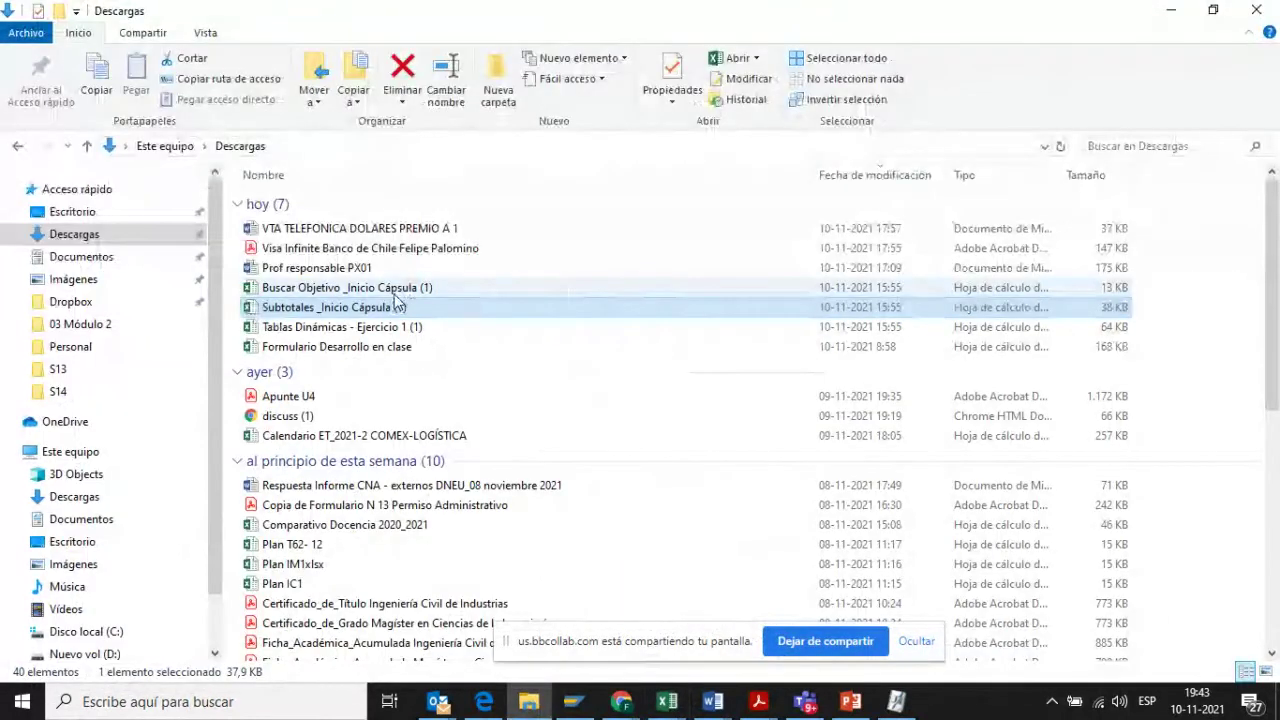
pyautogui.click(1171, 12)
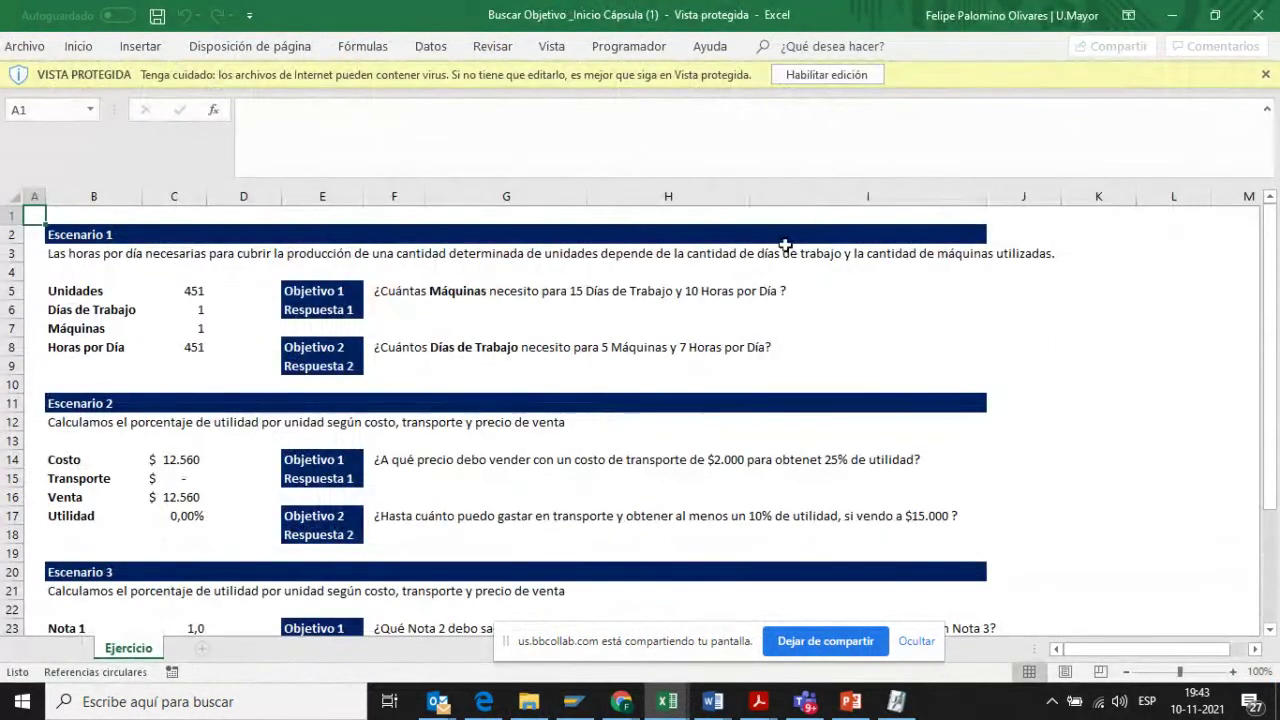
pyautogui.click(845, 79)
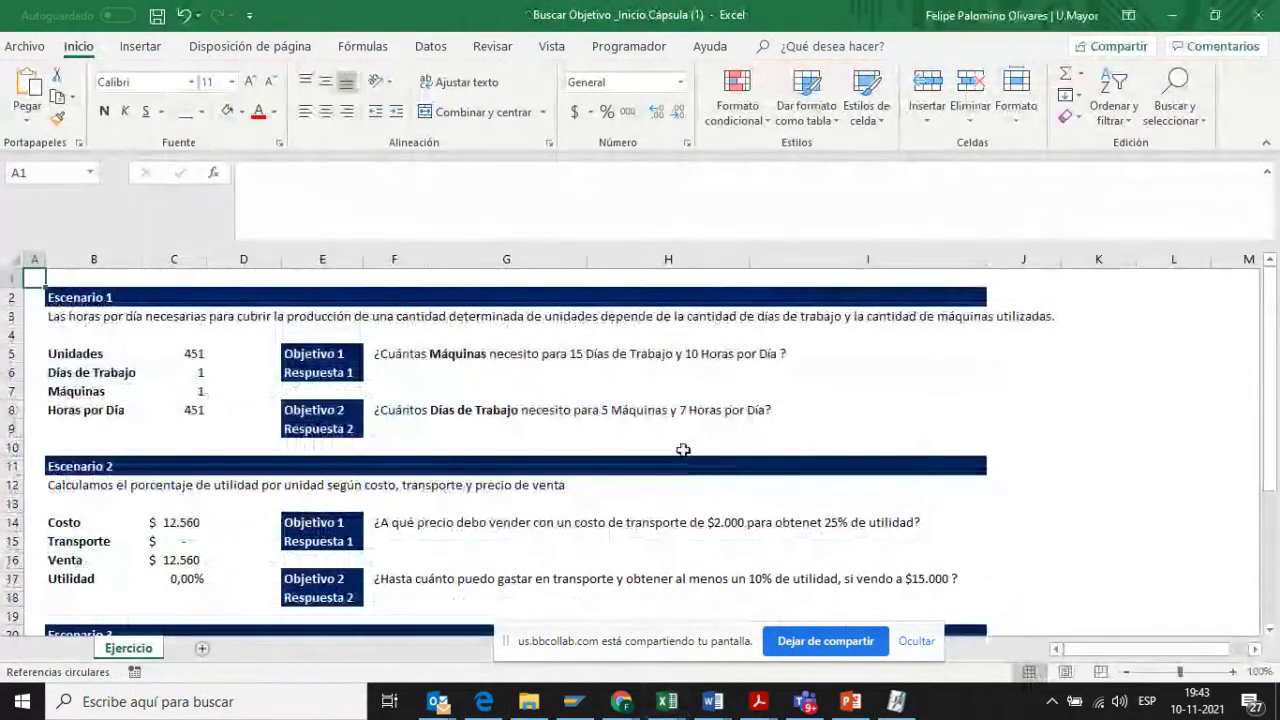
pyautogui.scroll(-4, 683, 450)
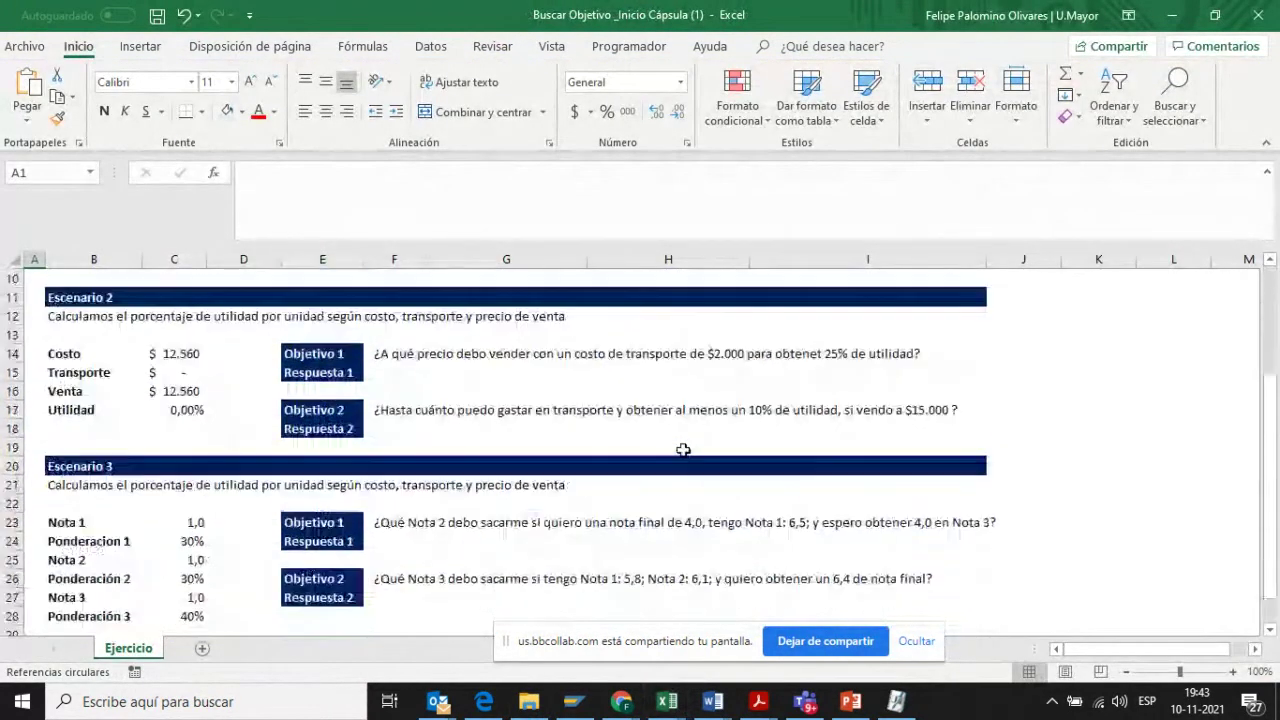
pyautogui.scroll(5, 683, 450)
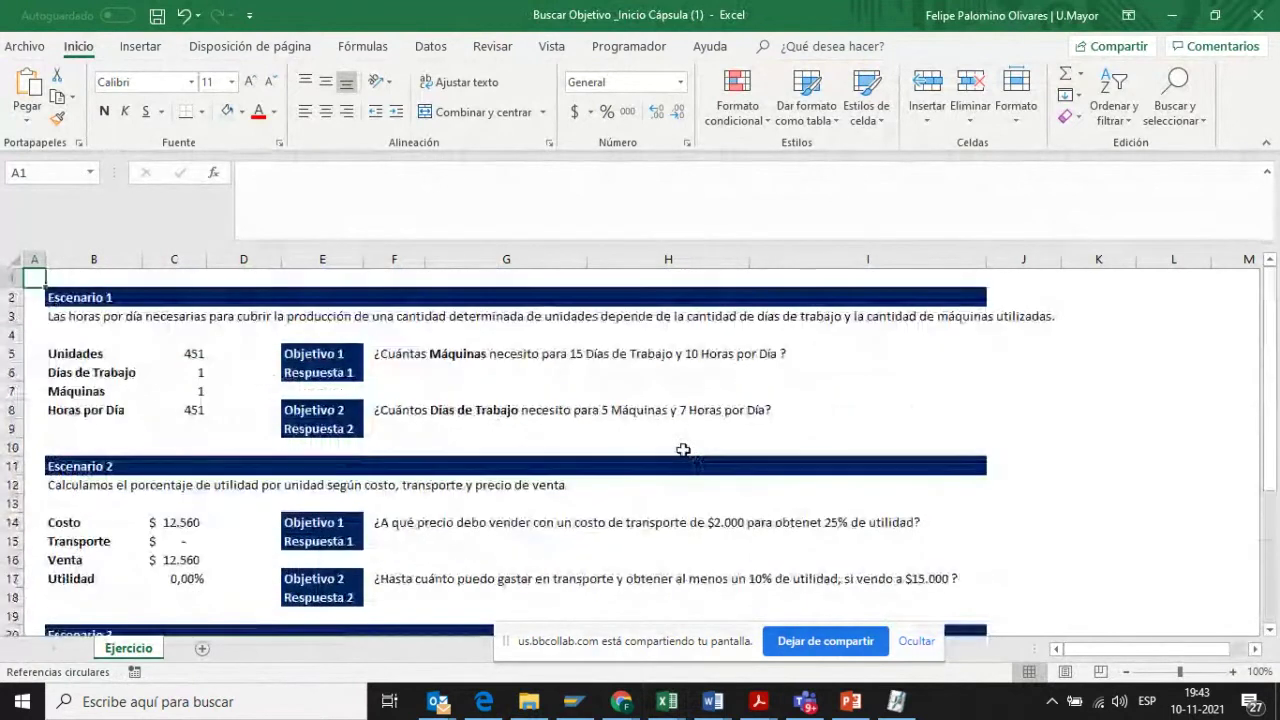
# - Switch to Chrome to check the Collaborate session chat, and return to the Buscar Objetivo workbook in Excel
pyautogui.moveTo(621, 702)
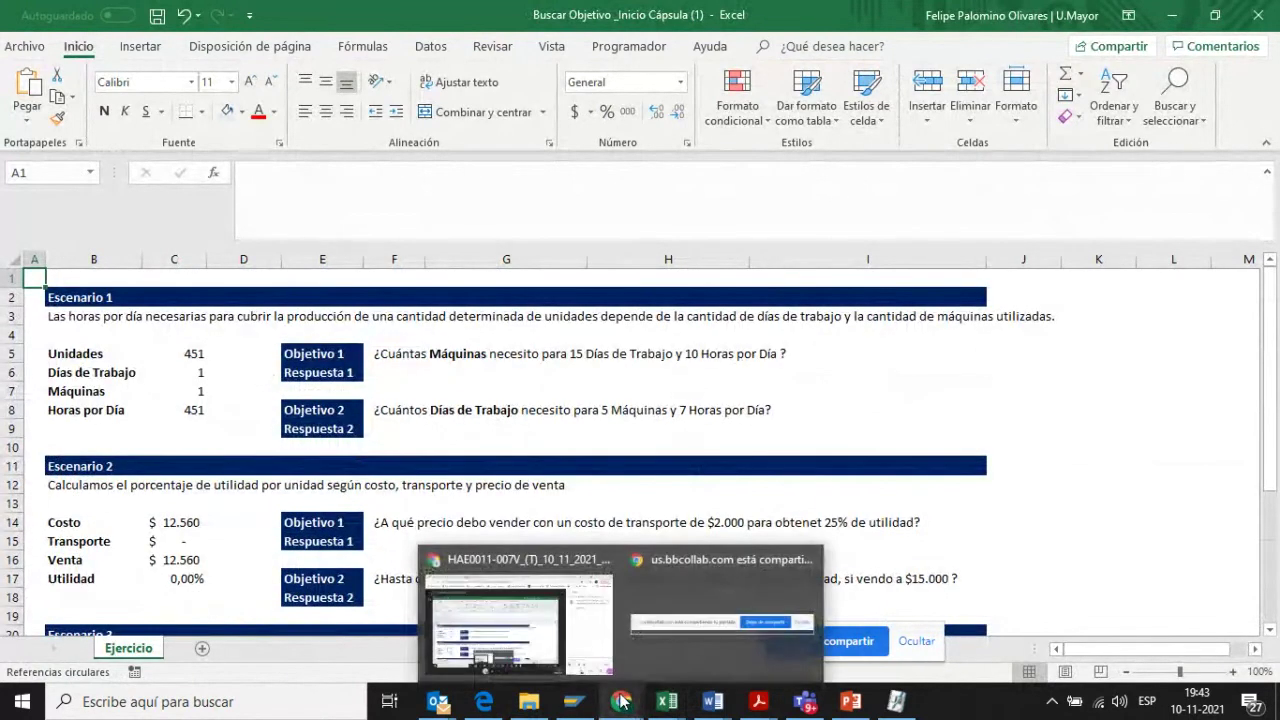
pyautogui.click(597, 628)
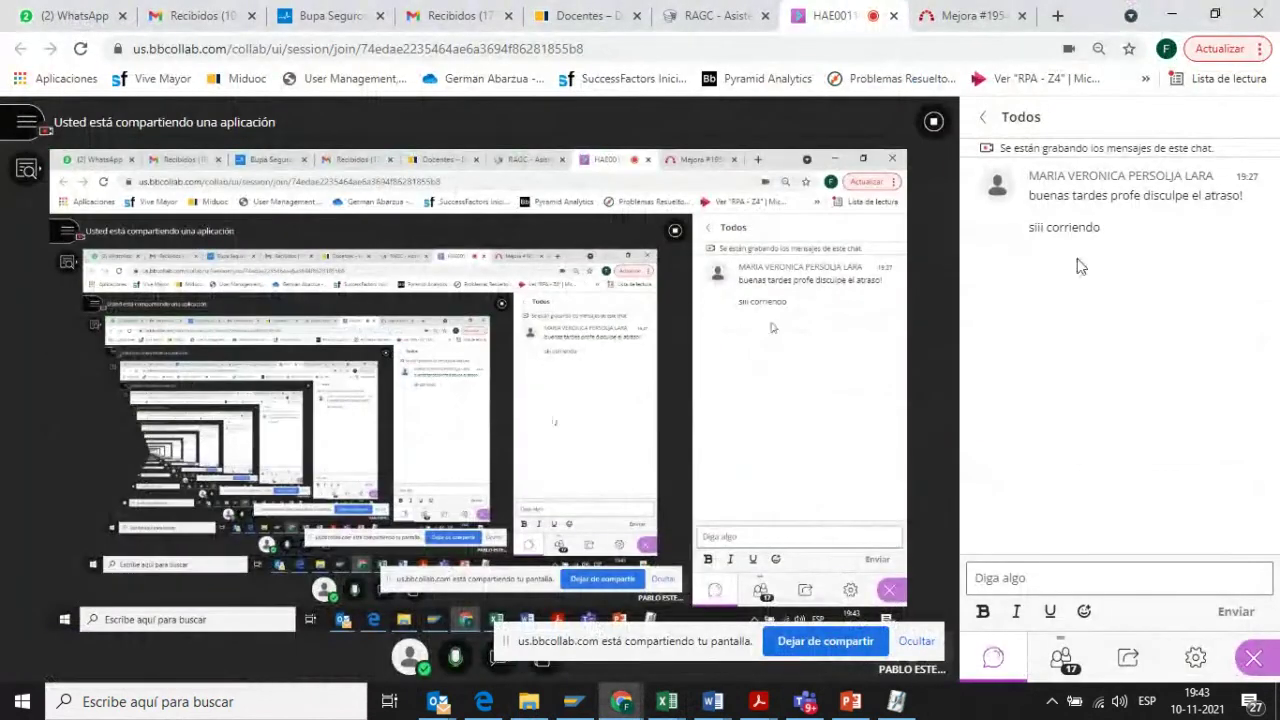
pyautogui.hotkey('alt', 'Tab')
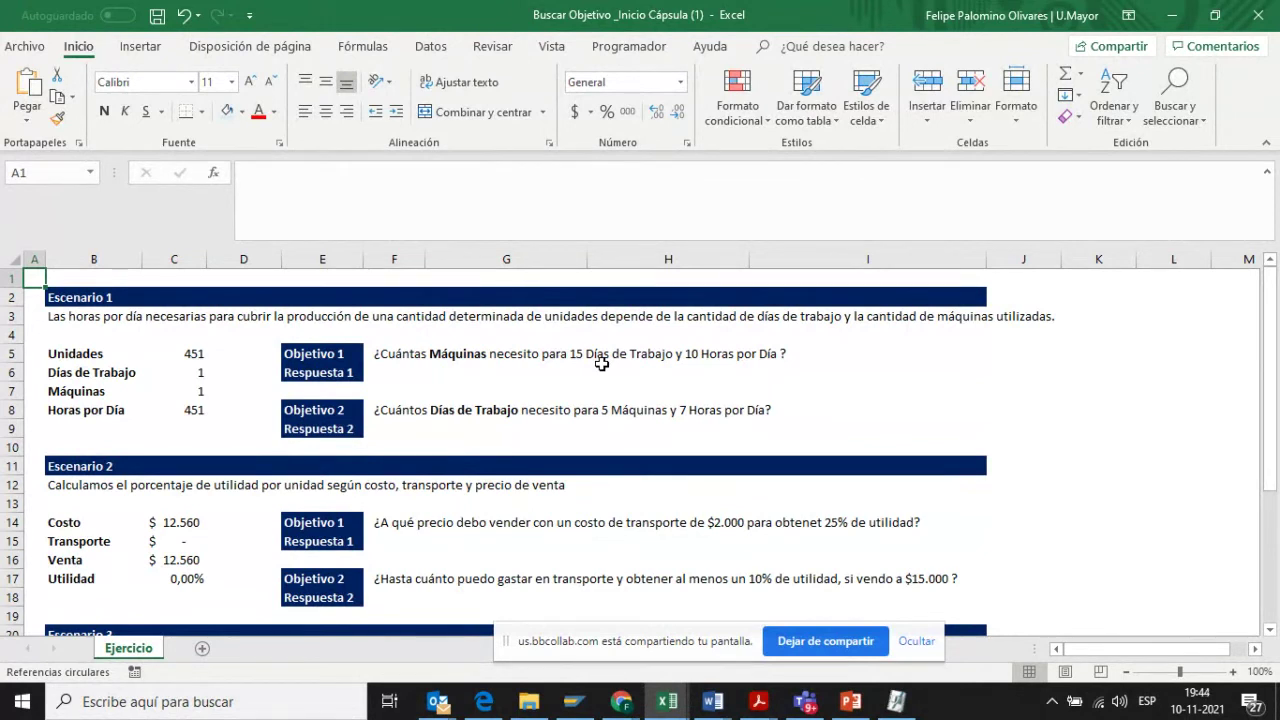
# - Review the Escenario 3 objectives and its block of grades, weightings and Nota Final in B23:C30
pyautogui.scroll(-5, 601, 364)
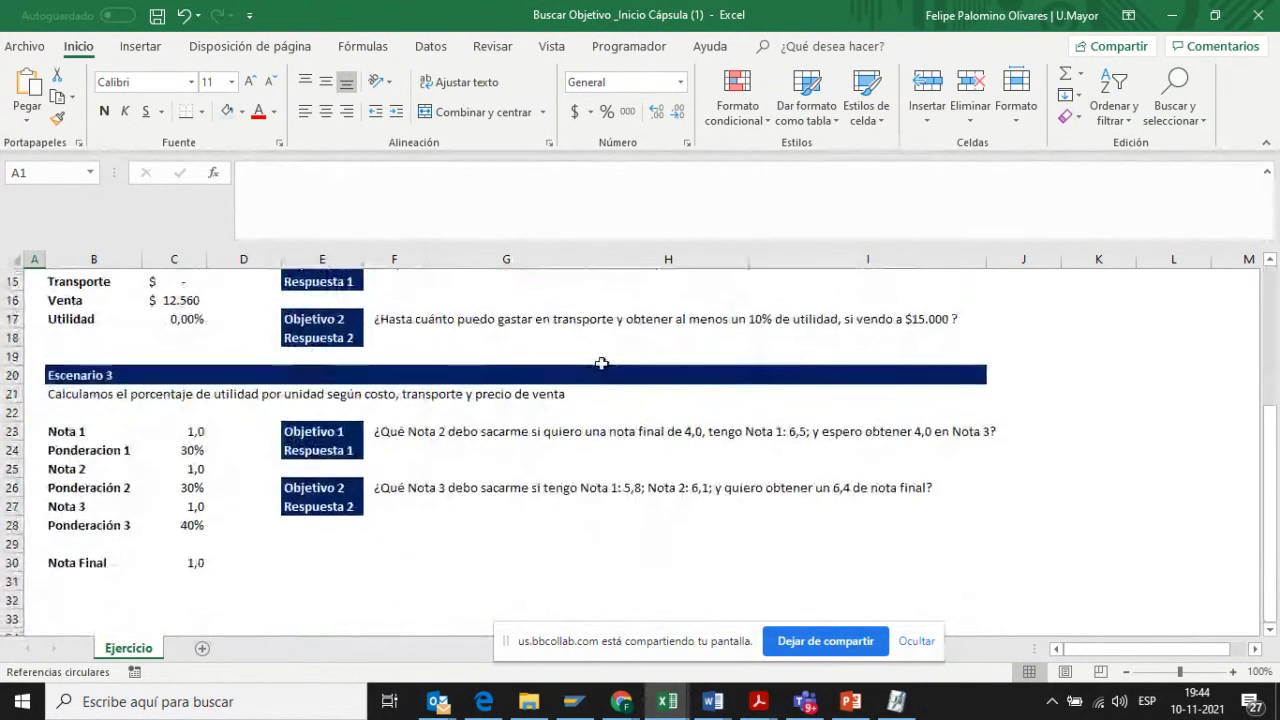
pyautogui.scroll(-2, 601, 364)
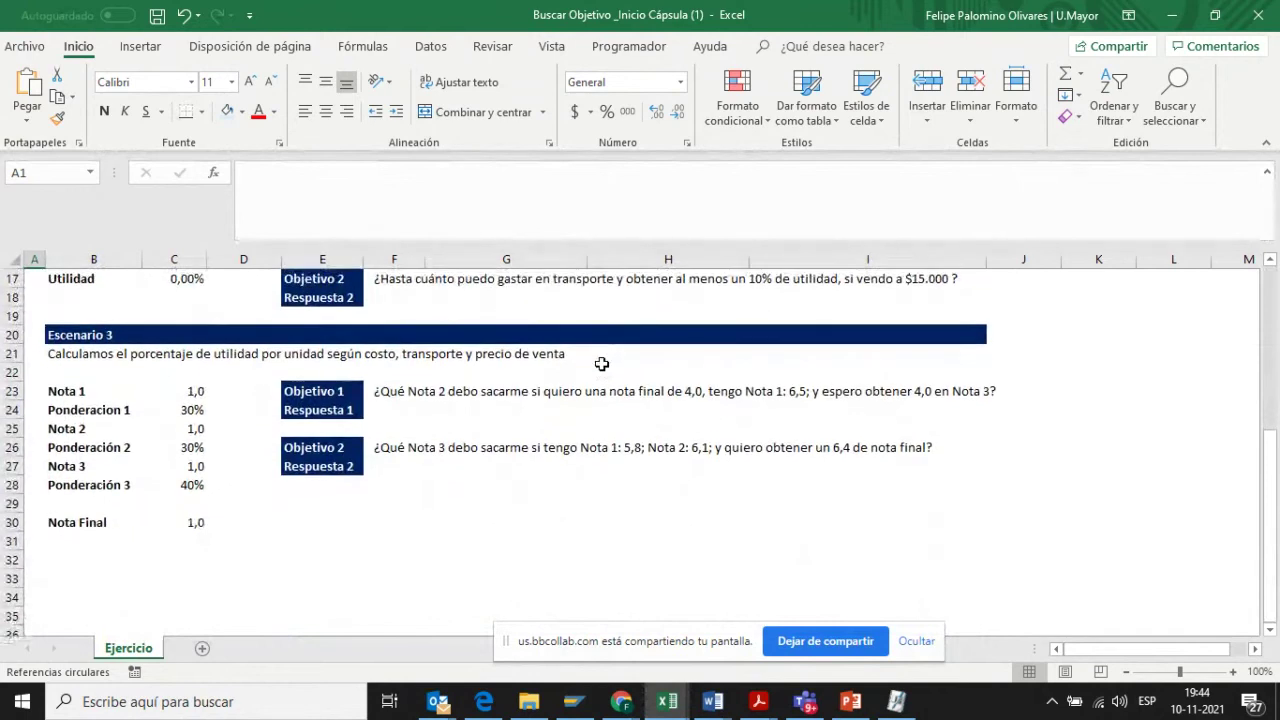
pyautogui.scroll(-1, 601, 364)
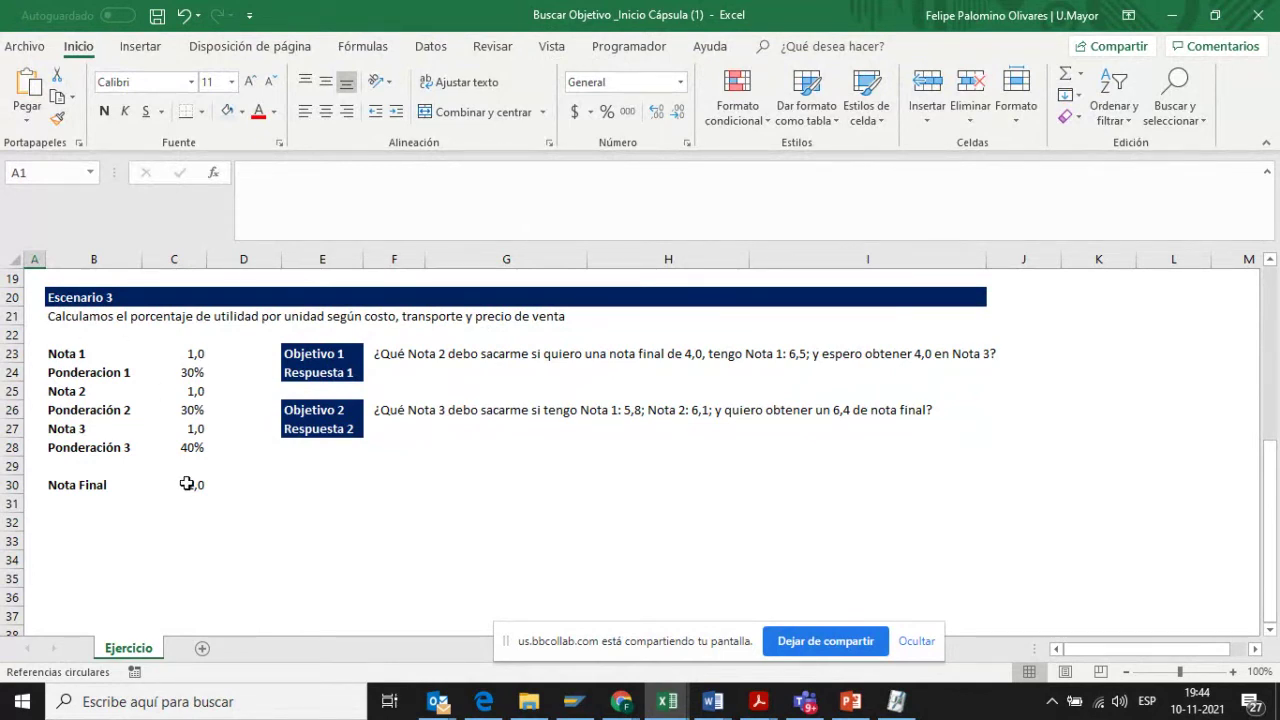
pyautogui.click(93, 355)
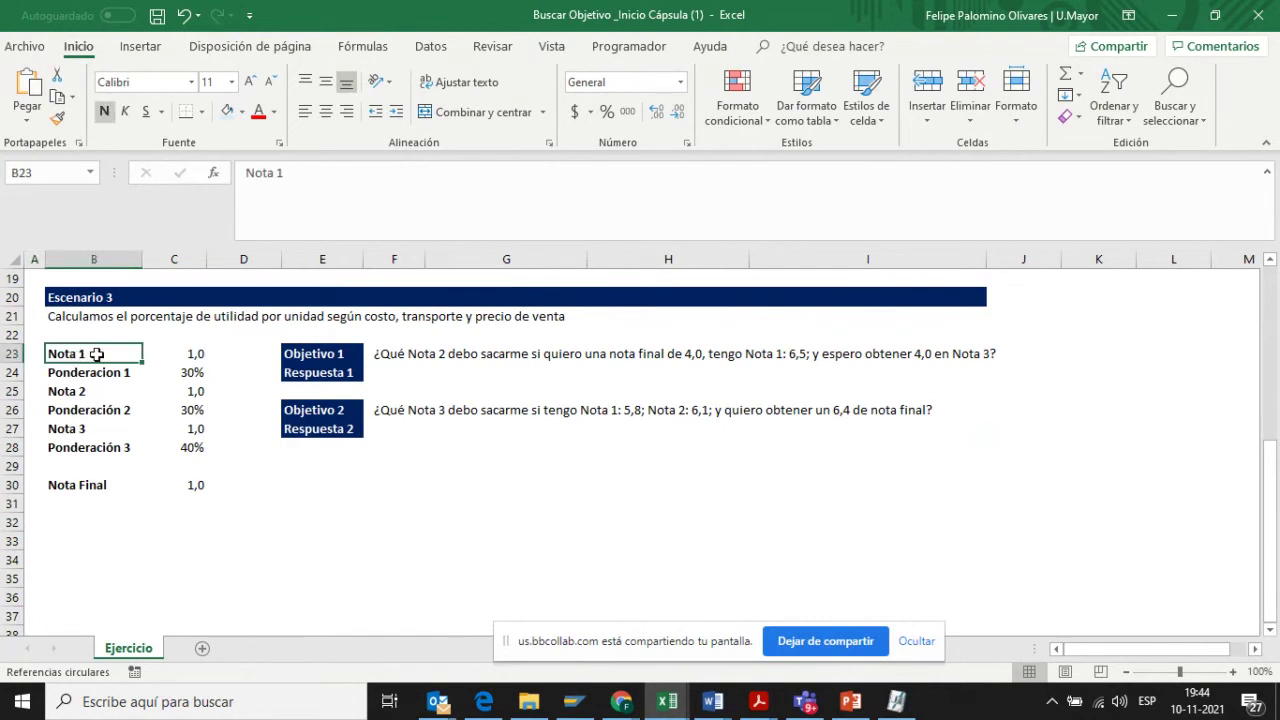
pyautogui.moveTo(106, 352); pyautogui.dragTo(191, 489)
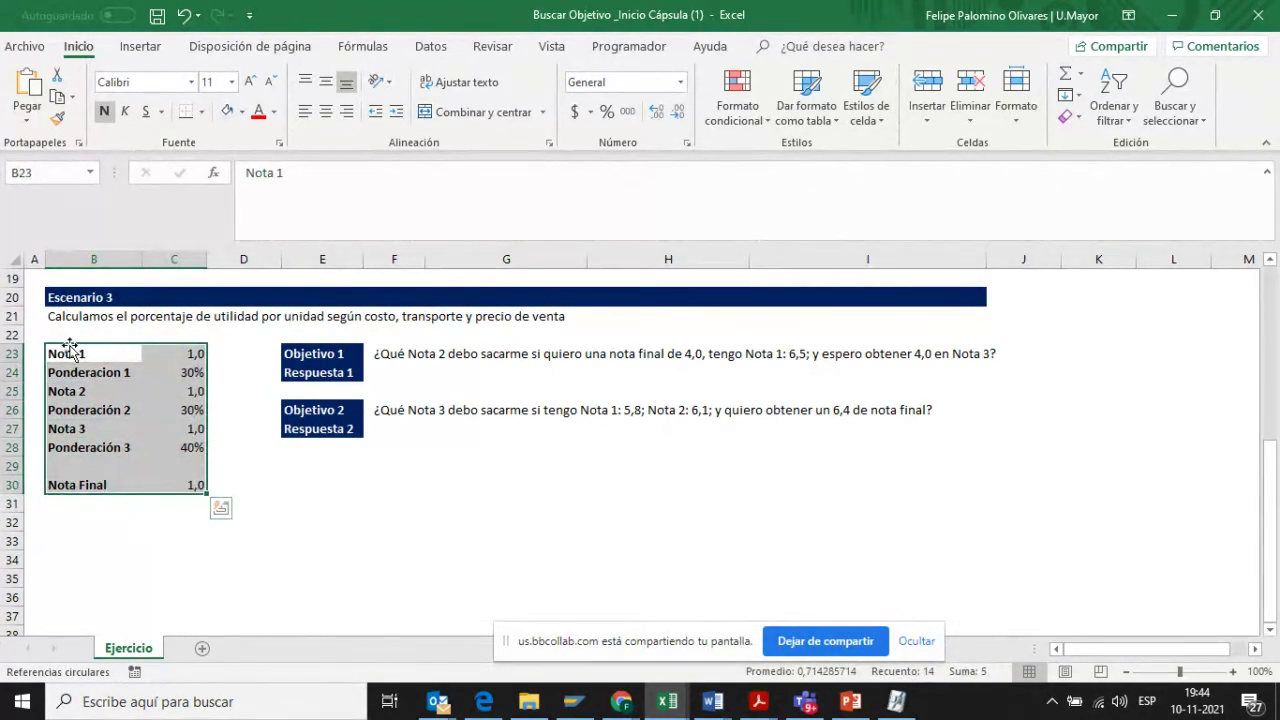
# - Go through the individual grade and weighting cells of Escenario 3, examining each Nota together with its Ponderación
pyautogui.click(90, 373)
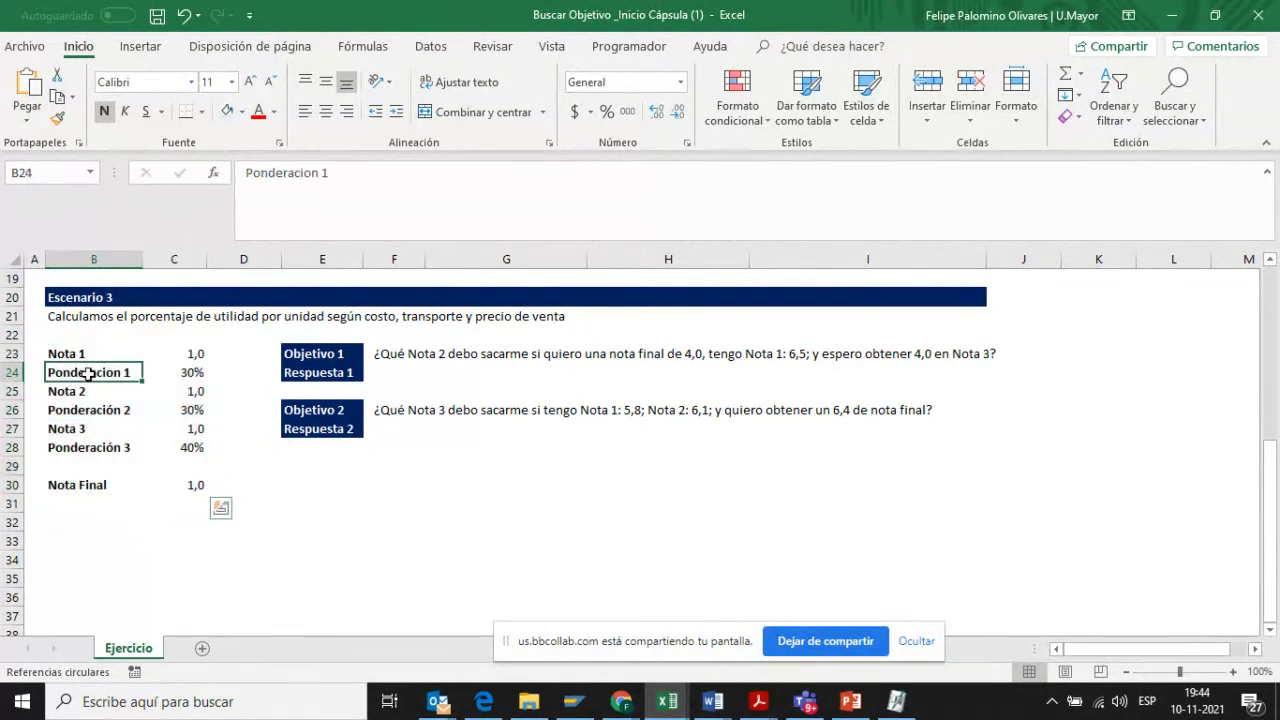
pyautogui.click(175, 371)
pyautogui.click(86, 390)
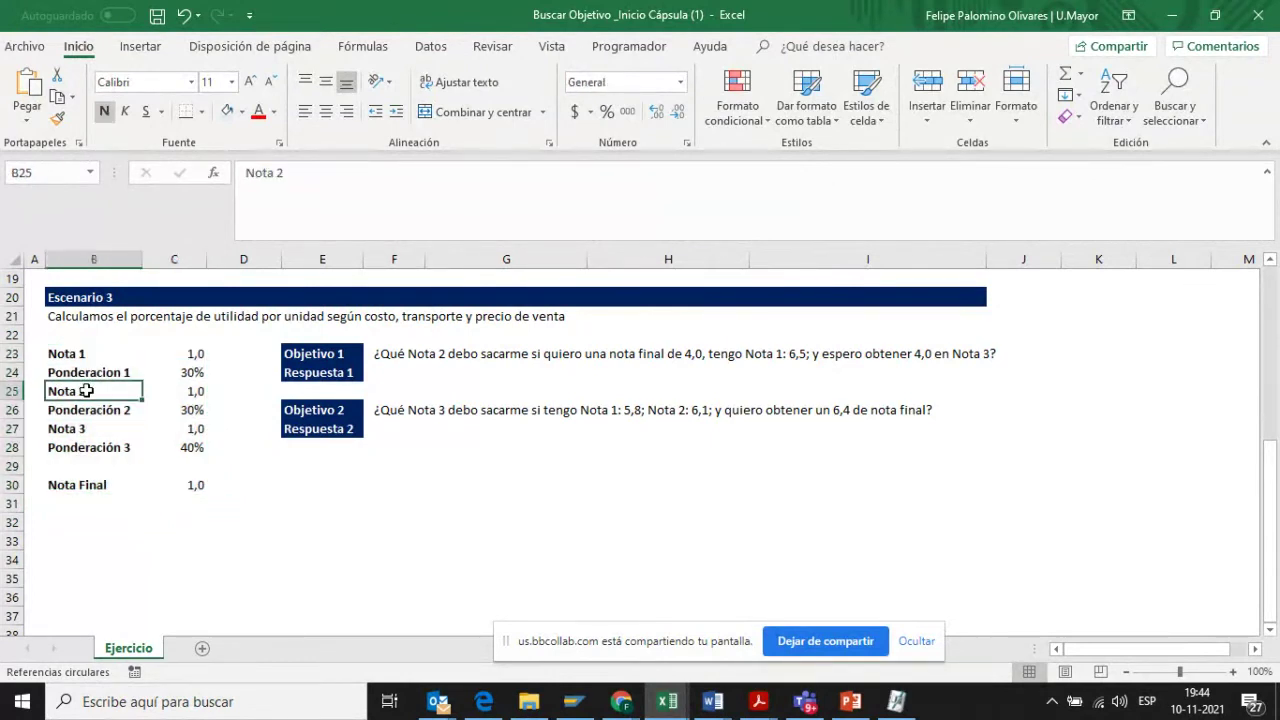
pyautogui.click(184, 390)
pyautogui.click(120, 411)
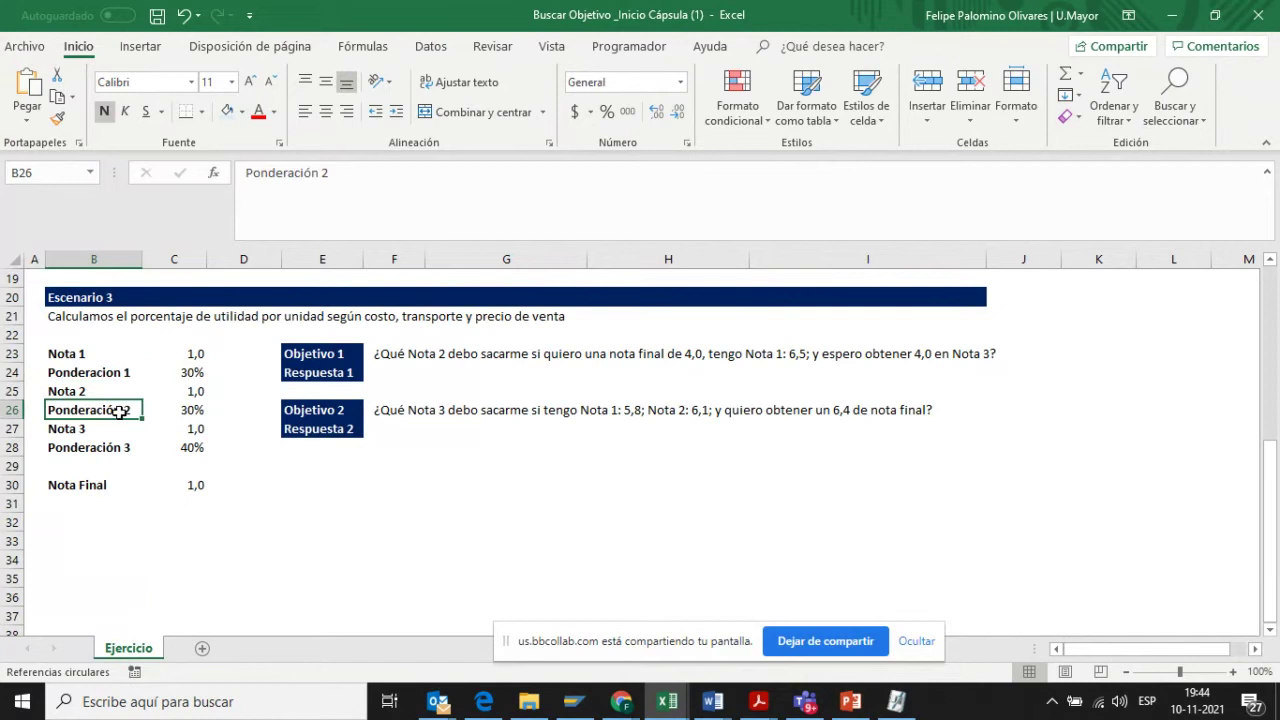
pyautogui.click(175, 412)
pyautogui.click(77, 428)
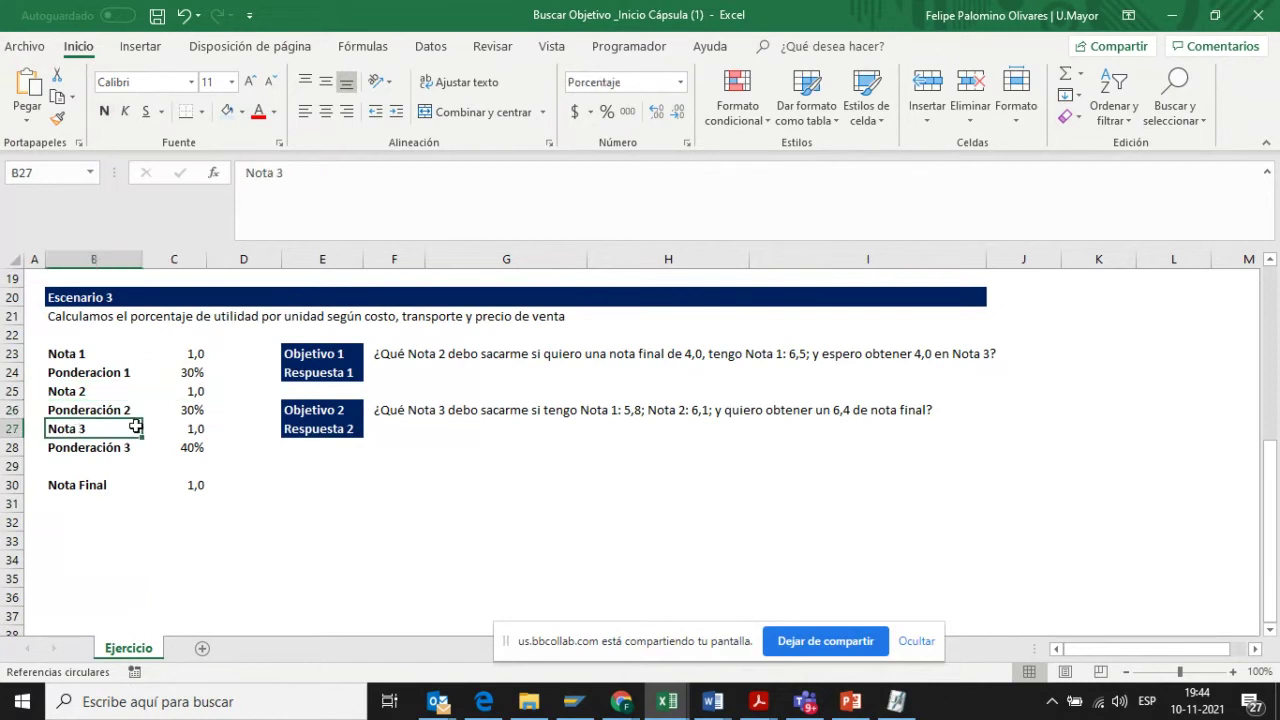
pyautogui.click(185, 428)
pyautogui.click(186, 447)
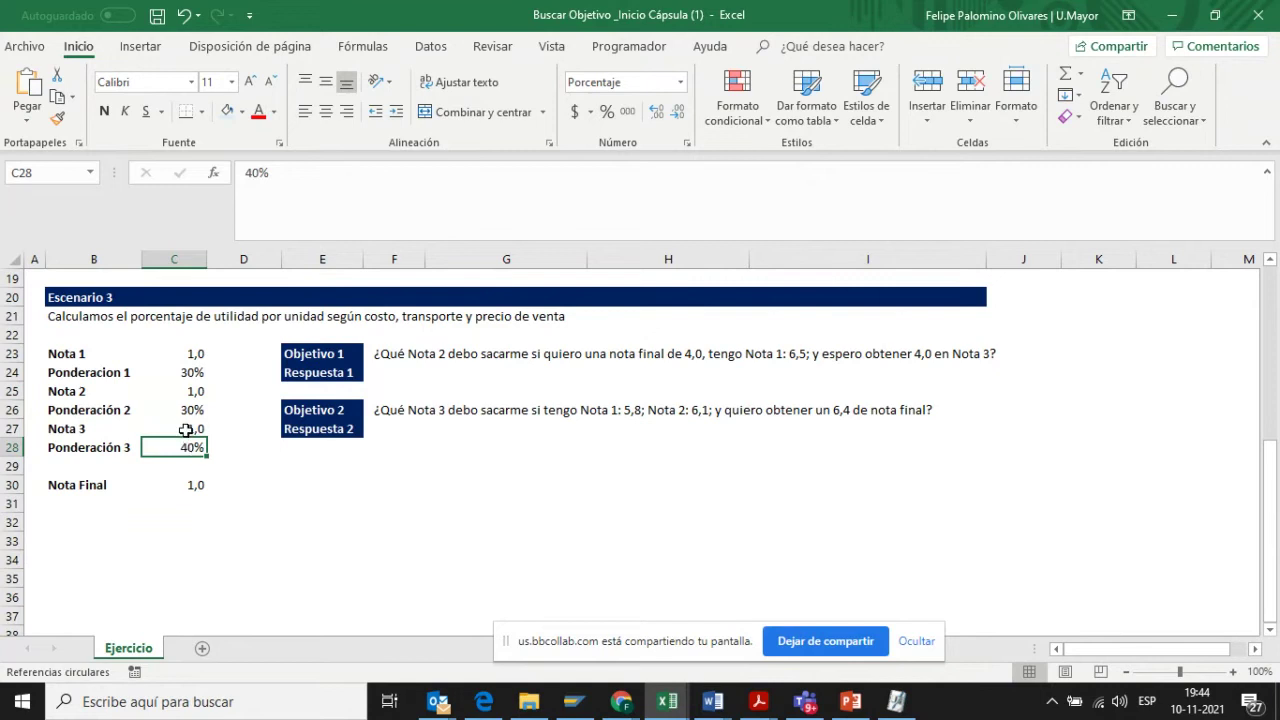
pyautogui.click(186, 428)
pyautogui.press('Up')
pyautogui.press('Up')
pyautogui.press('Up')
pyautogui.press('Up')
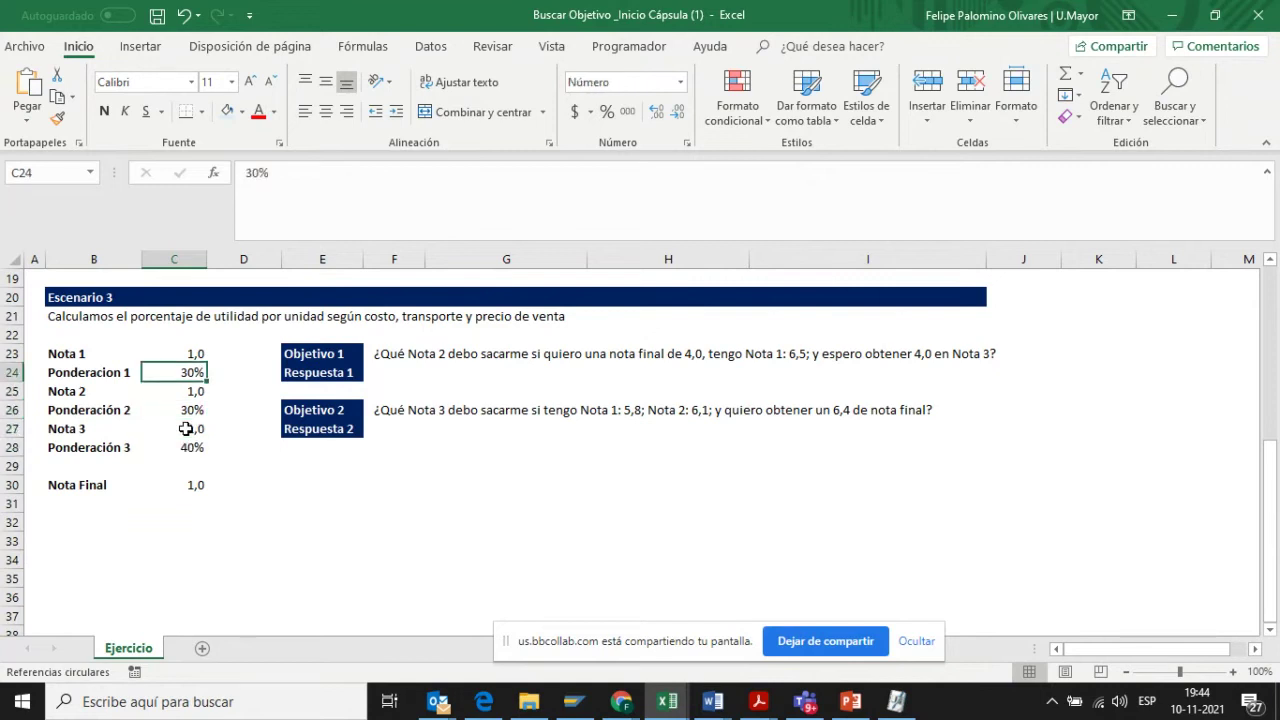
# - Go through the Nota and Ponderación cells of Escenario 3 and their labels in B23:C28
pyautogui.press('Down')
pyautogui.press('Down')
pyautogui.press('Down')
pyautogui.press('Down')
pyautogui.press('Down')
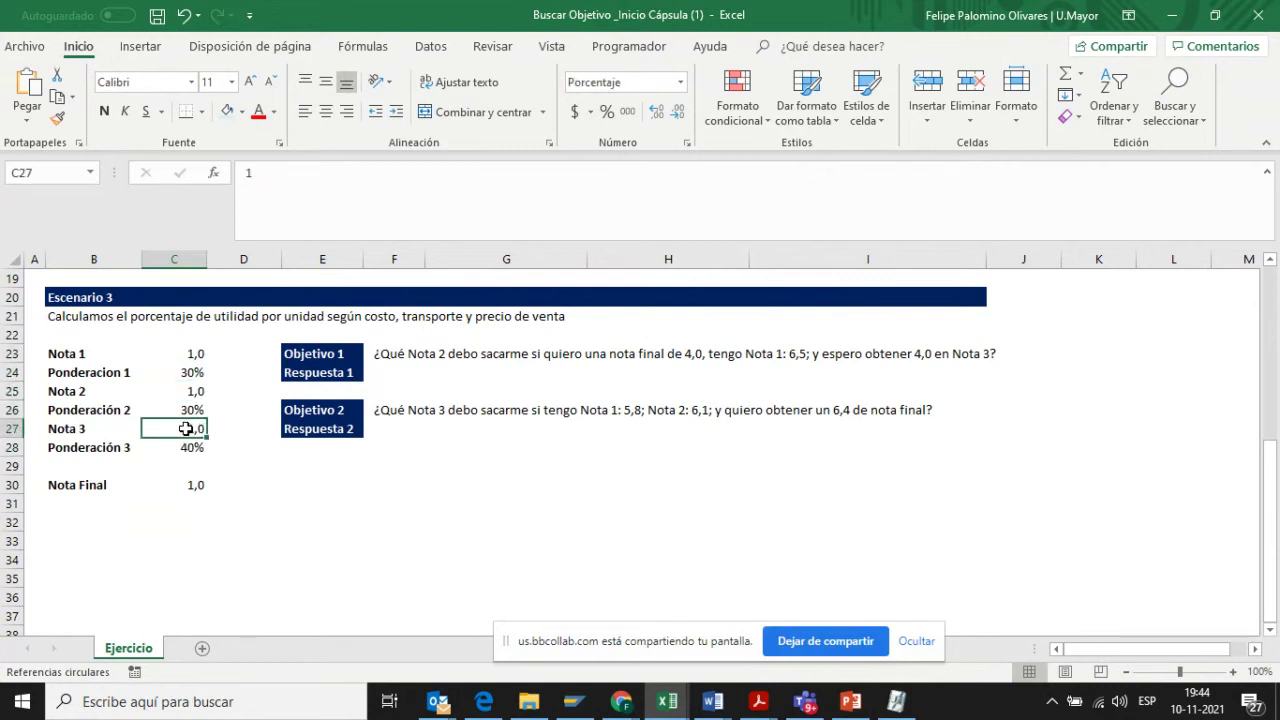
pyautogui.press('Left')
pyautogui.press('Up')
pyautogui.press('Up')
pyautogui.press('Up')
pyautogui.press('Up')
pyautogui.press('Up')
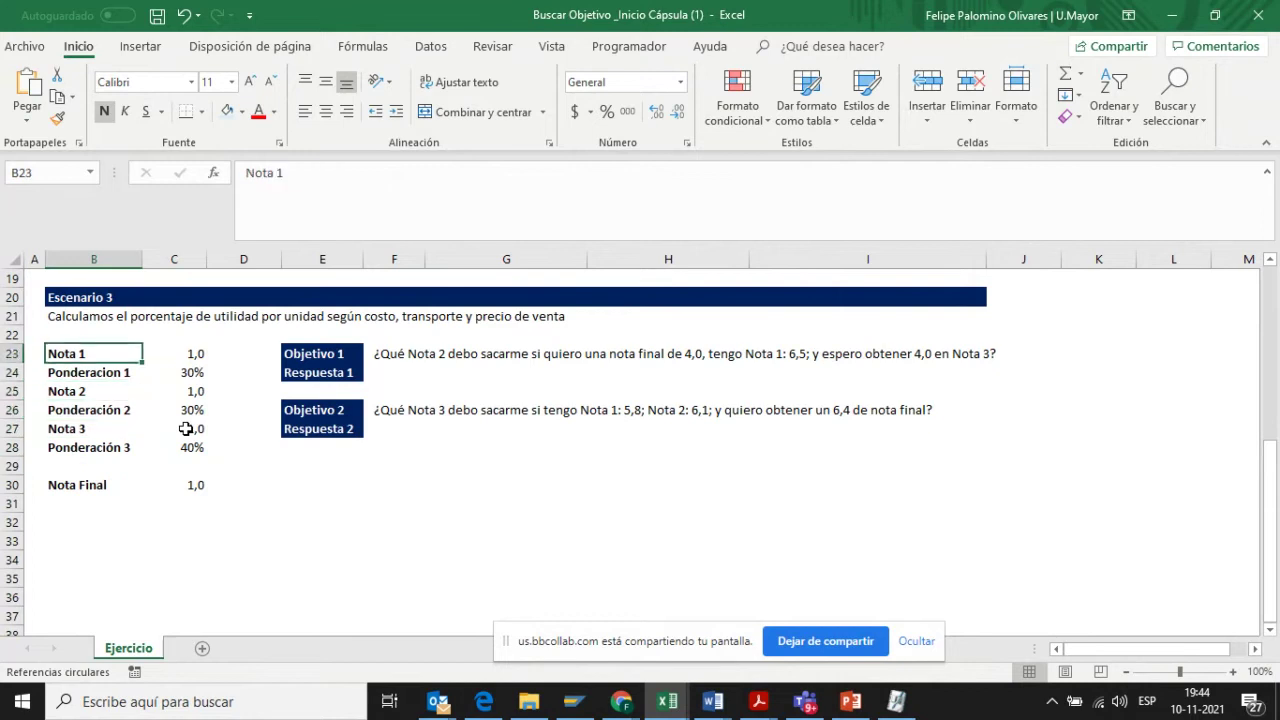
# - Examine the Nota Final formula in C30 and the grade and weighting cells it references
pyautogui.press('Down')
pyautogui.press('Down')
pyautogui.press('Down')
pyautogui.press('Down')
pyautogui.press('Down')
pyautogui.press('Down')
pyautogui.press('Down')
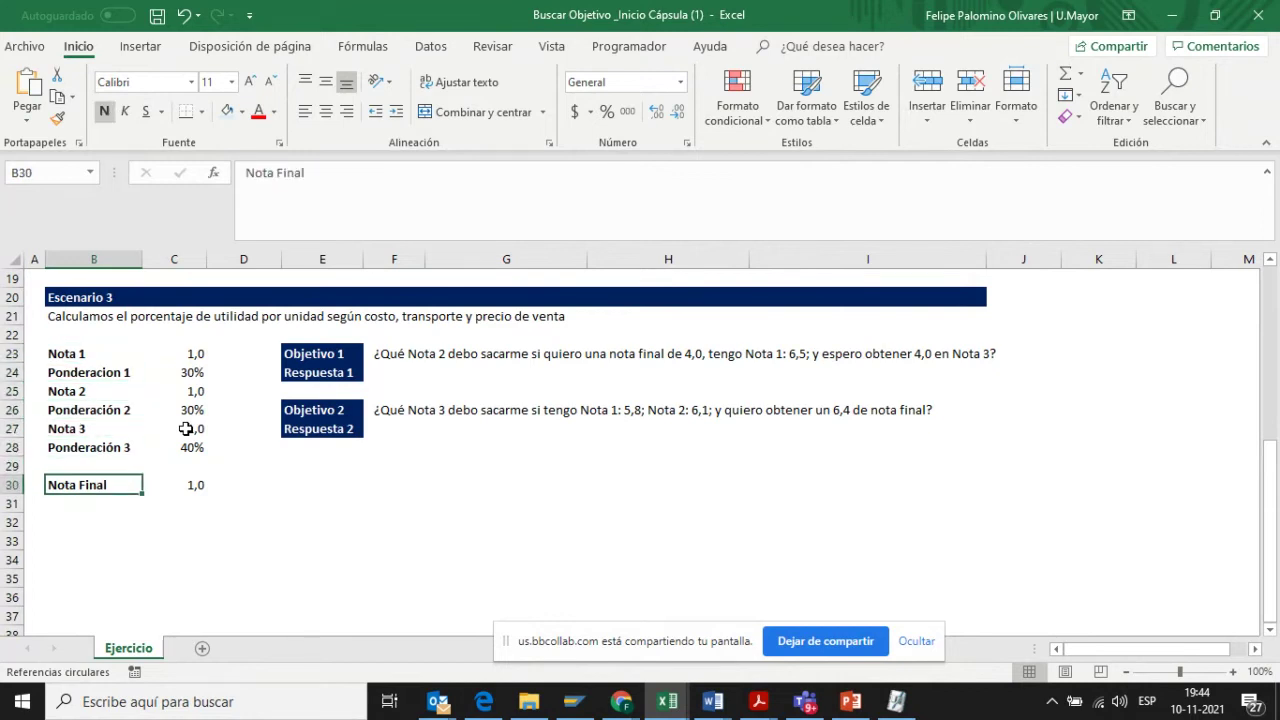
pyautogui.press('Right')
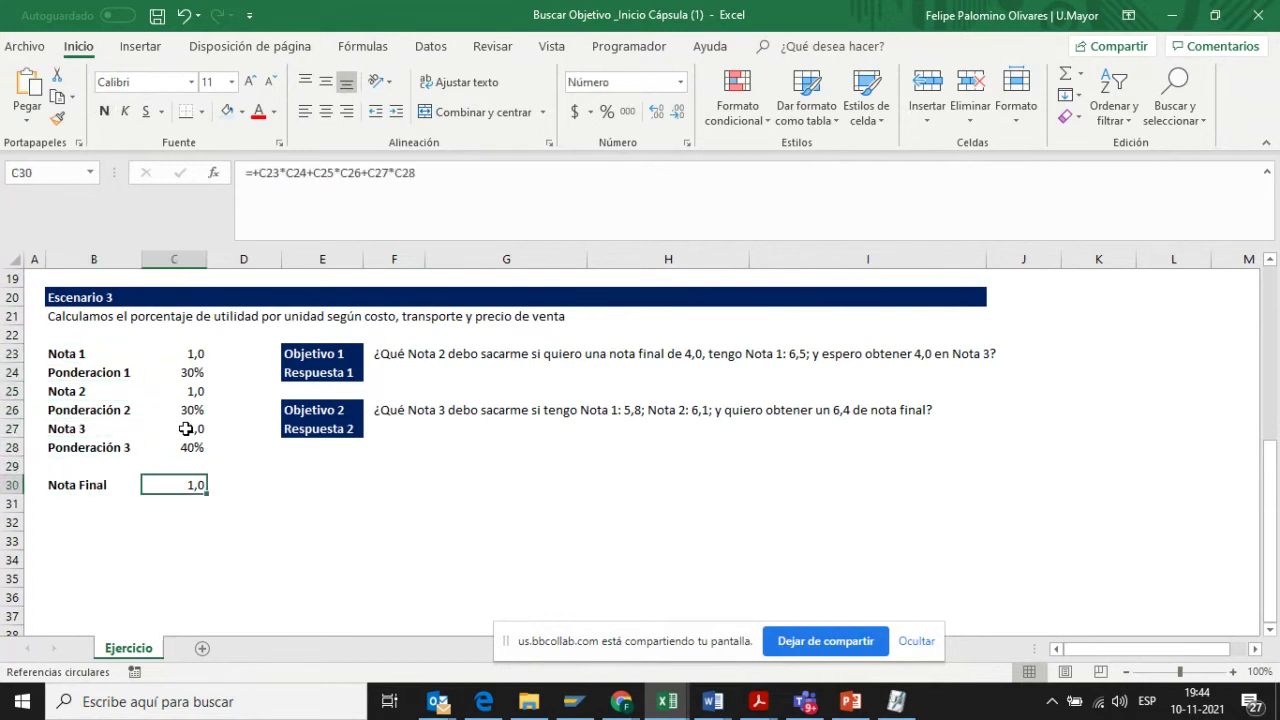
pyautogui.doubleClick(193, 487)
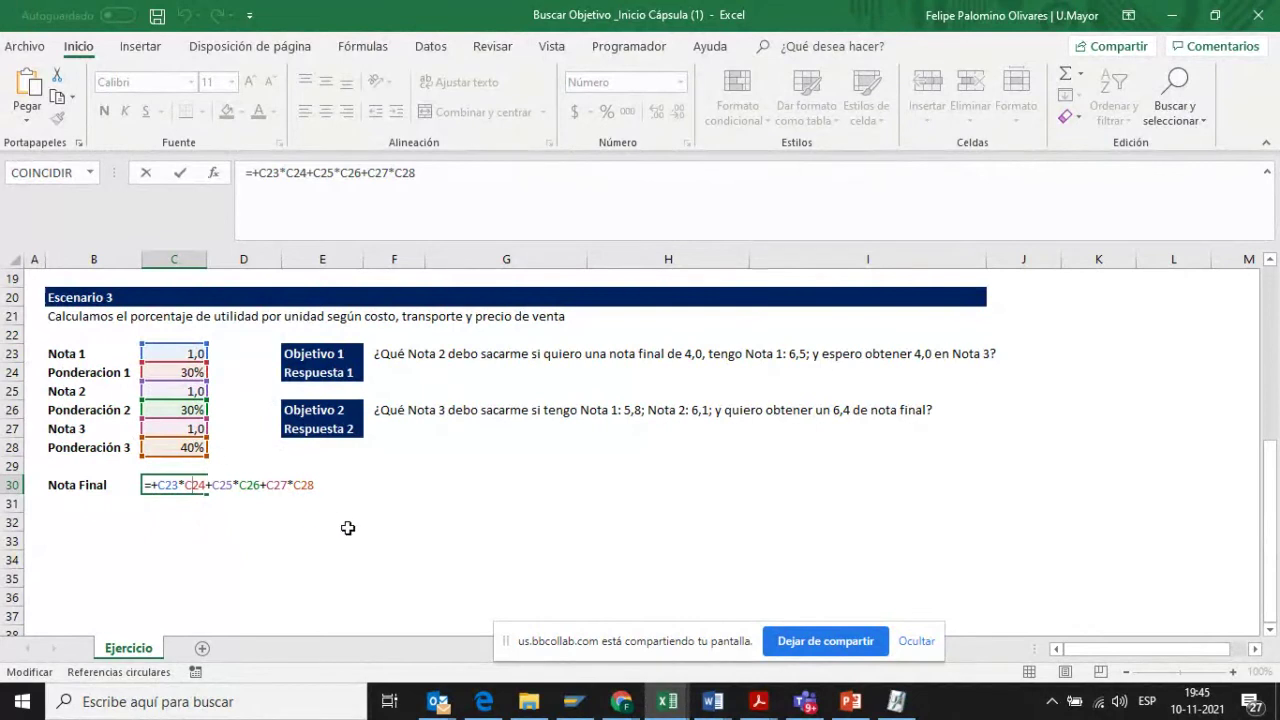
pyautogui.press('Escape')
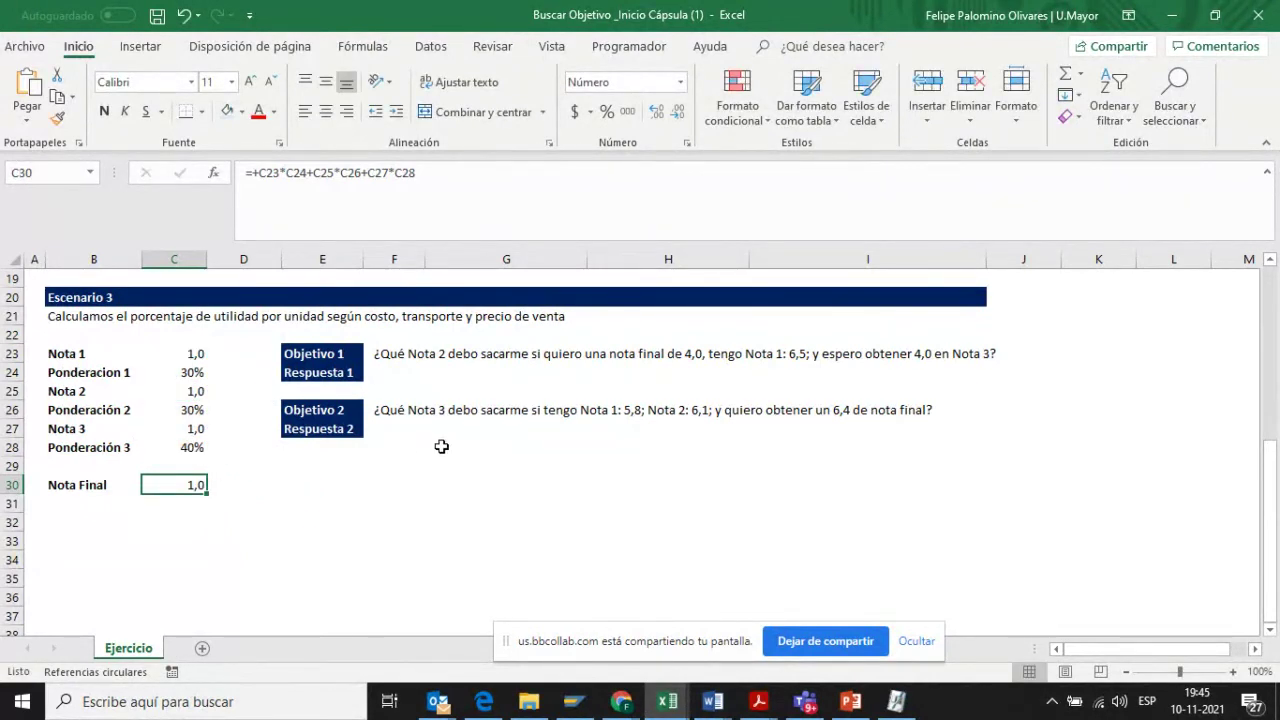
# - Enter the Objetivo 1 grades of Escenario 3: 6,5 for Nota 1 in C23 and 4 for Nota 3 in C27
pyautogui.click(386, 352)
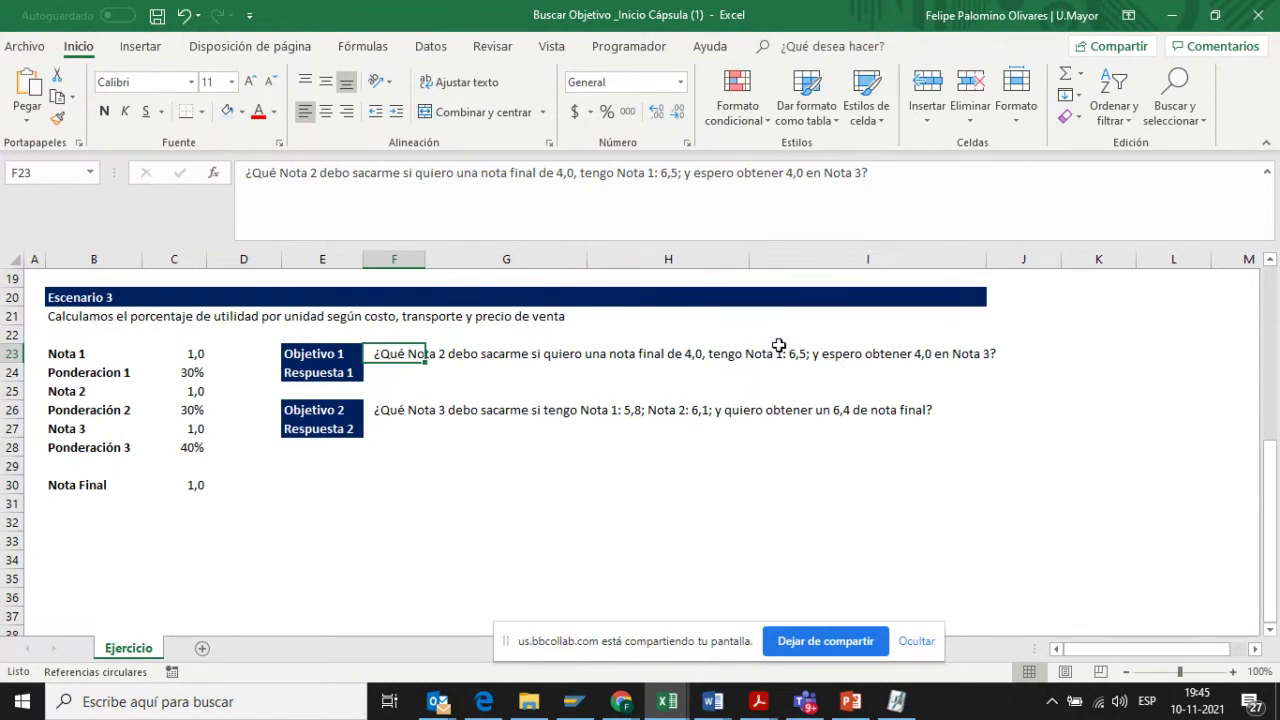
pyautogui.click(189, 359)
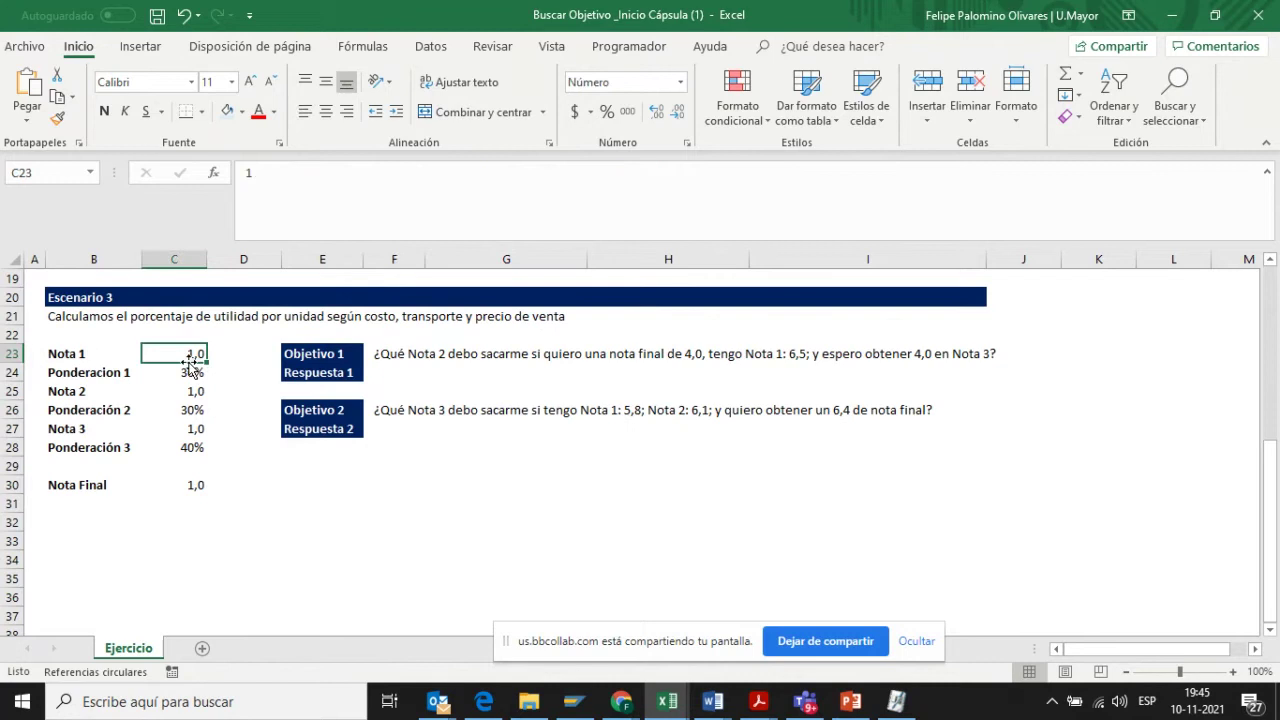
pyautogui.write('6,5')
pyautogui.press('Return')
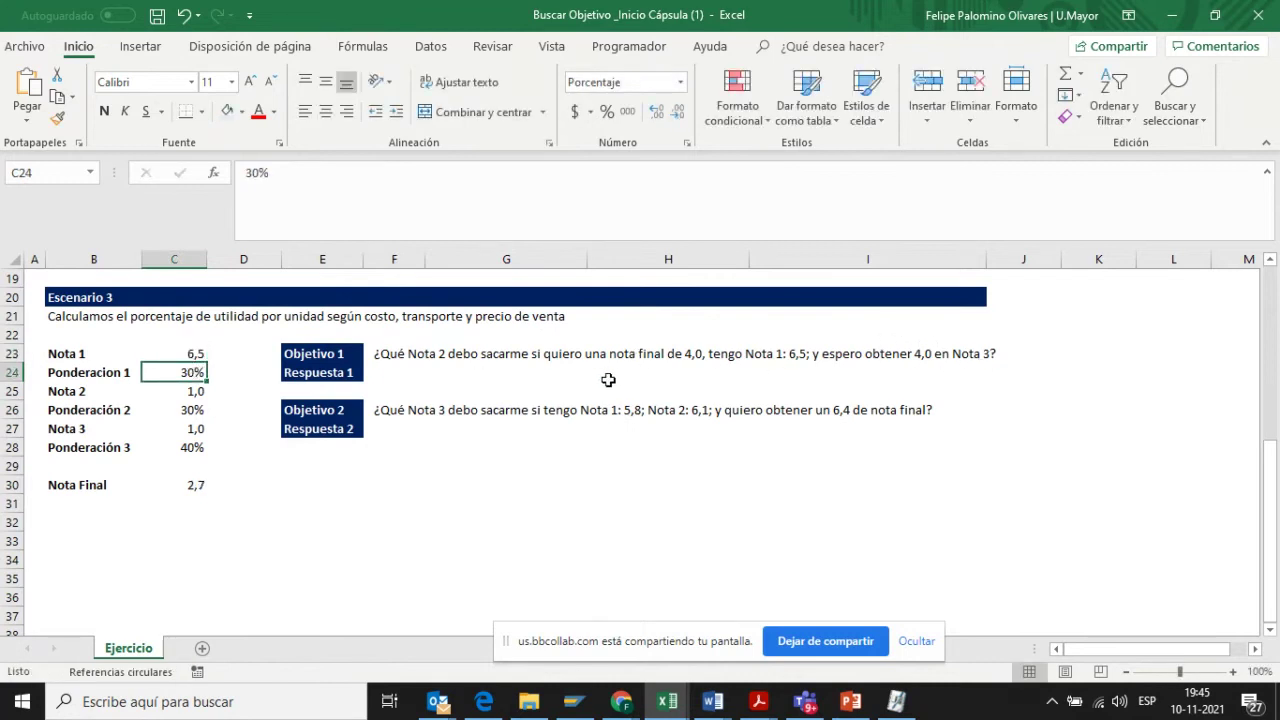
pyautogui.click(186, 428)
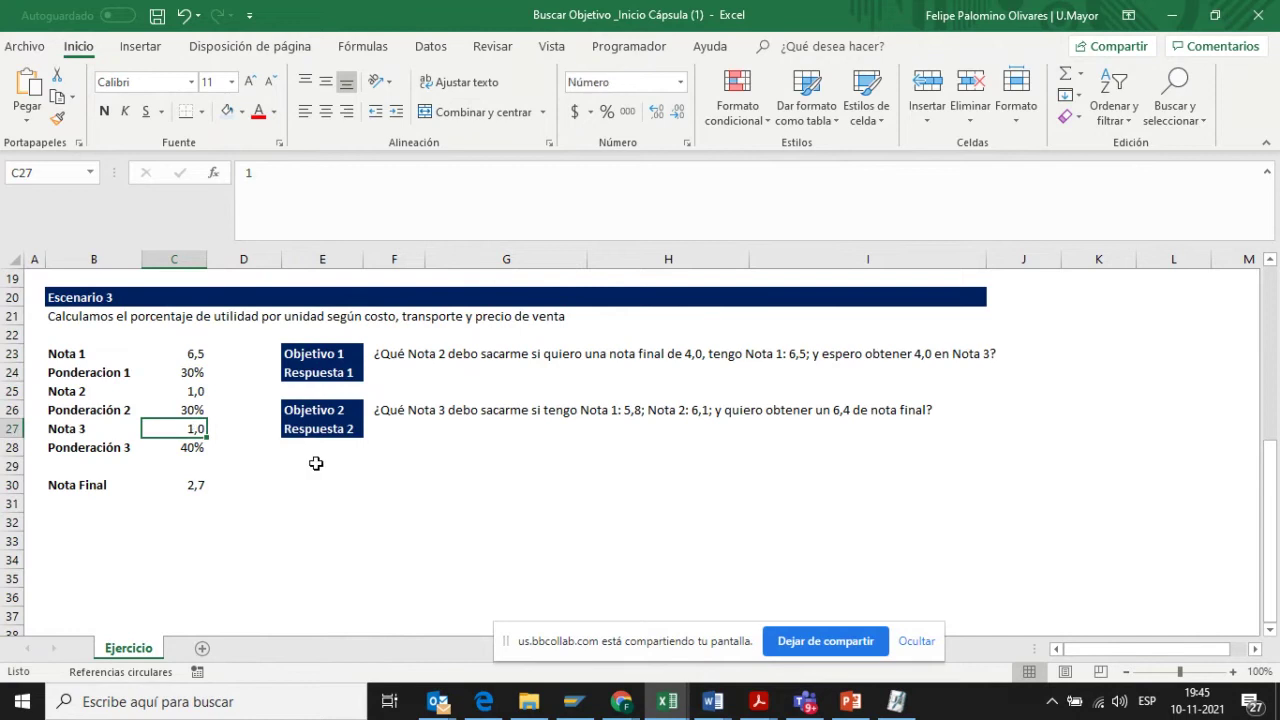
pyautogui.write('4')
pyautogui.press('Return')
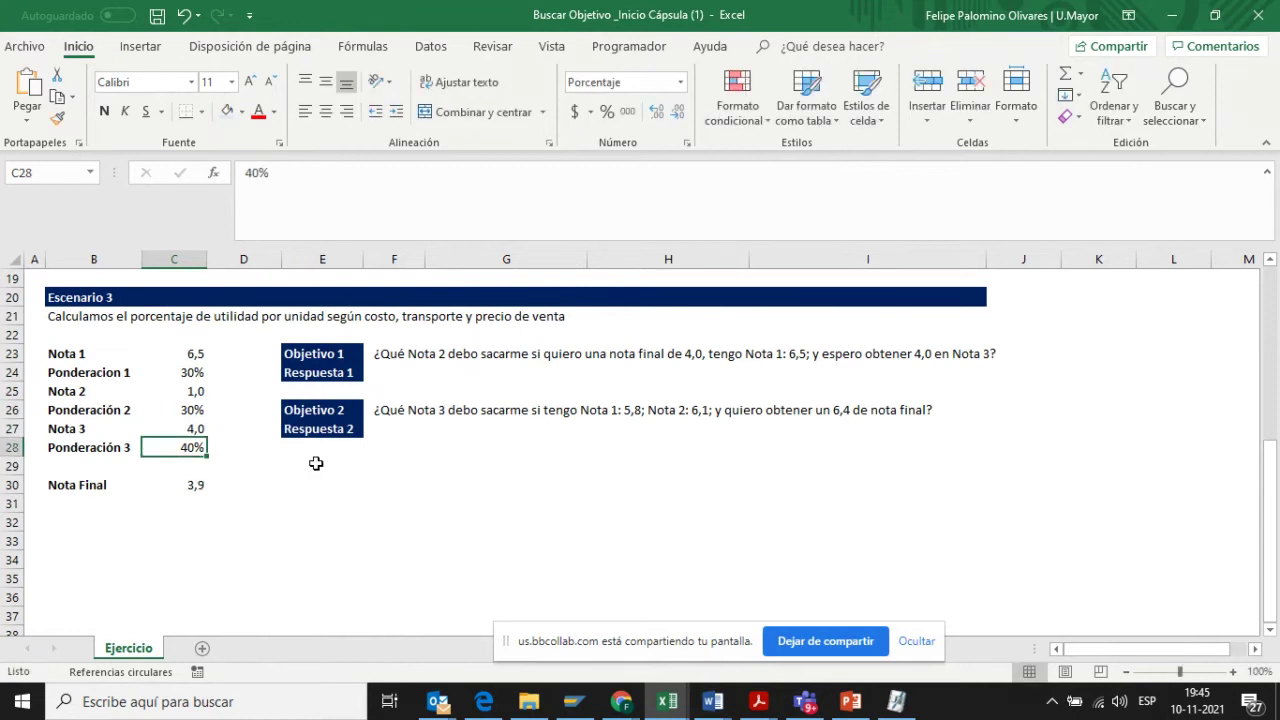
# - Mark the Nota 2 cell C25 with a light blue fill as the unknown of Objetivo 1
pyautogui.click(403, 360)
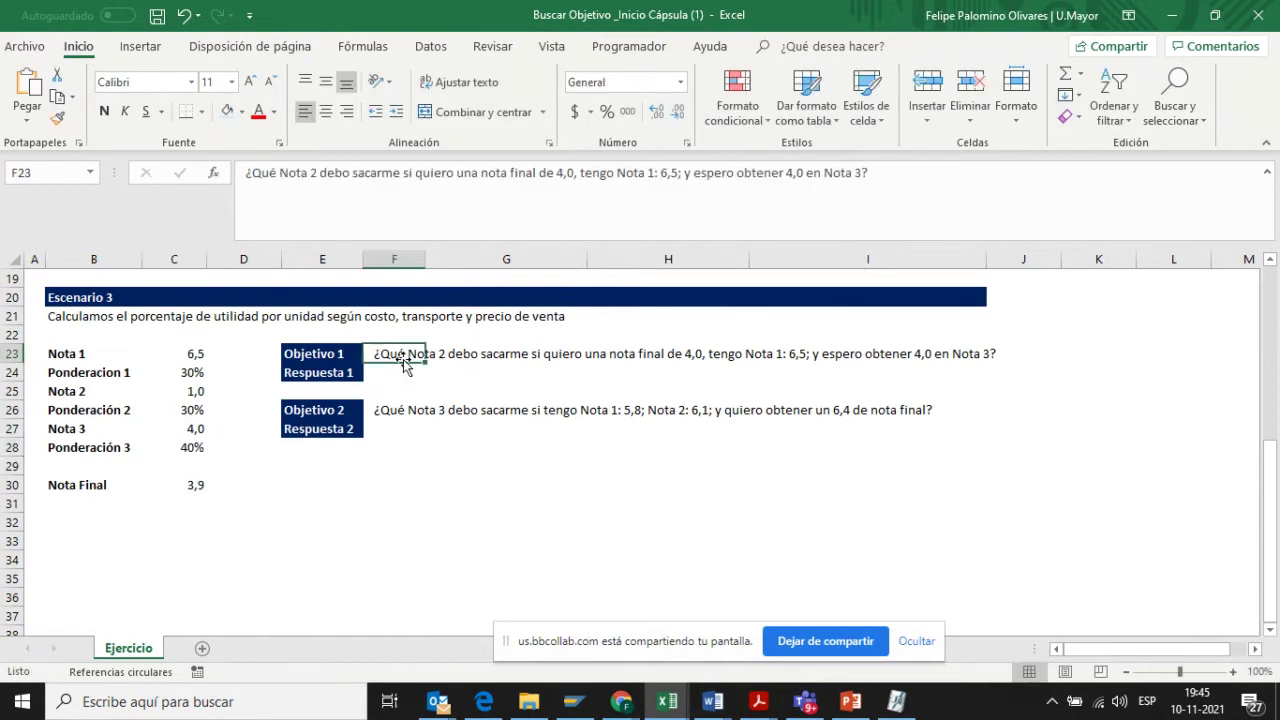
pyautogui.click(190, 391)
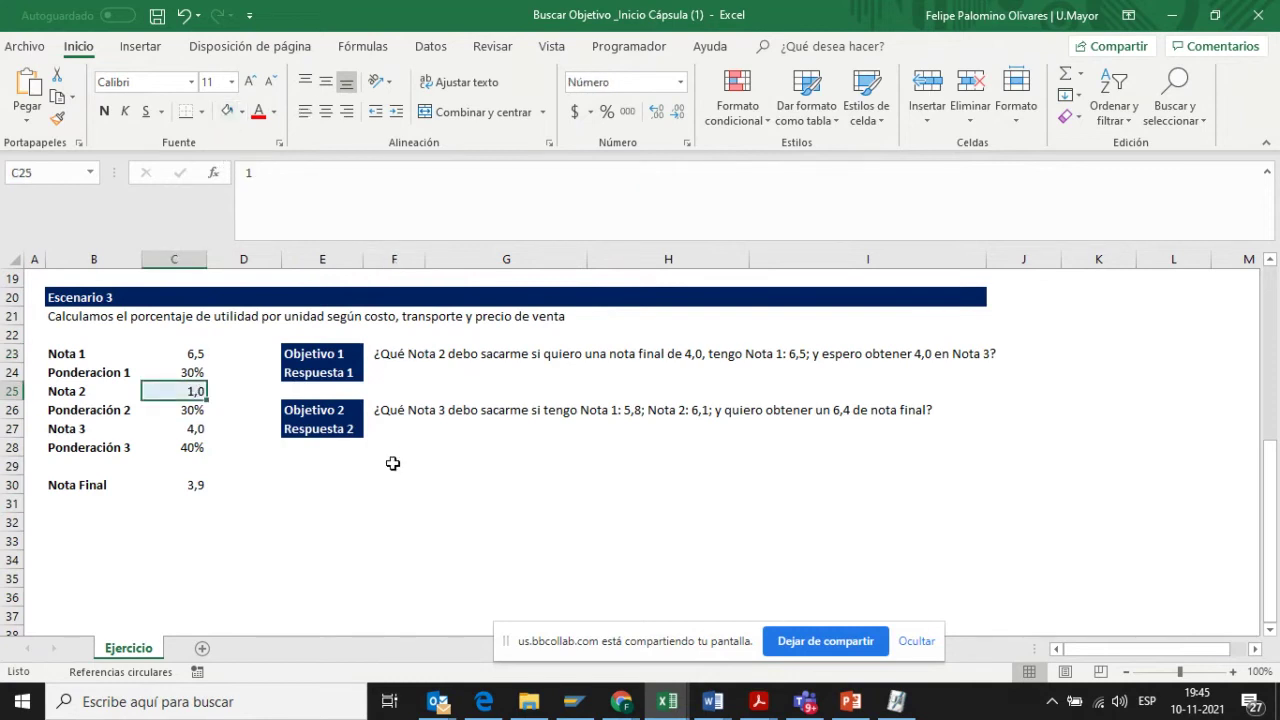
pyautogui.click(195, 484)
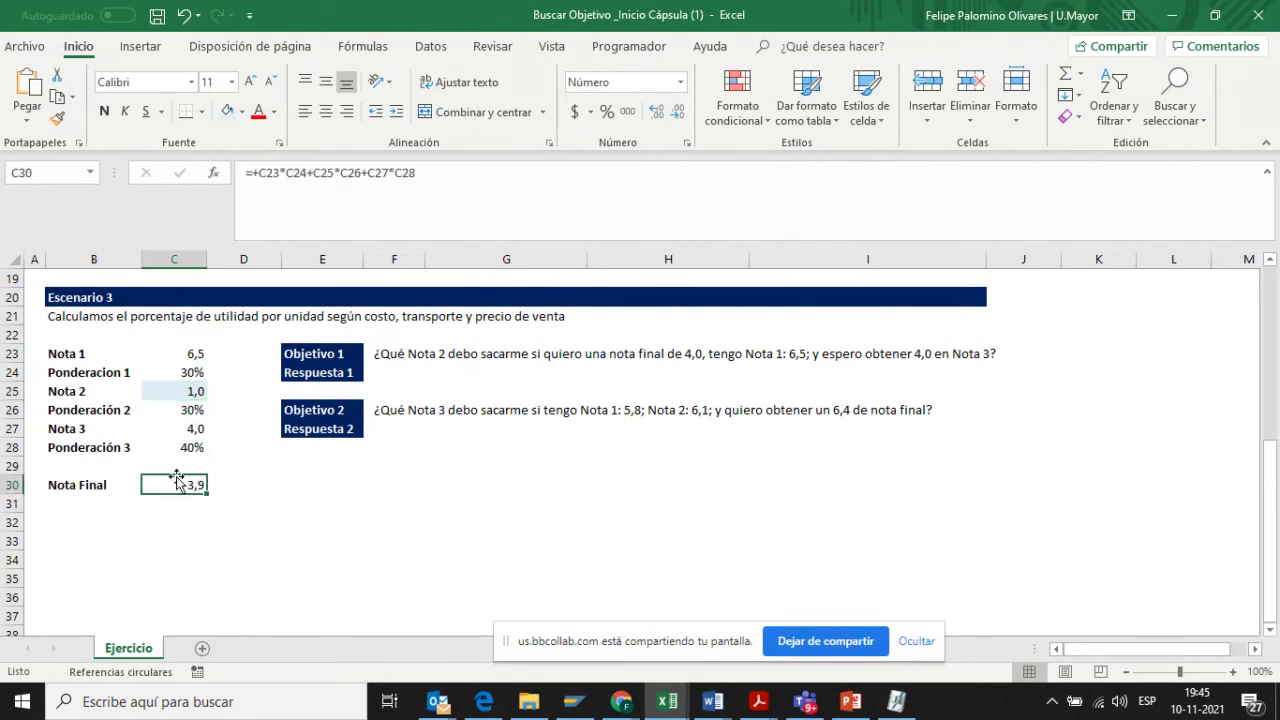
# - Start a Goal Seek (Buscar objetivo) with Nota Final in C30 as the cell to define and 4 as its target value
pyautogui.click(399, 375)
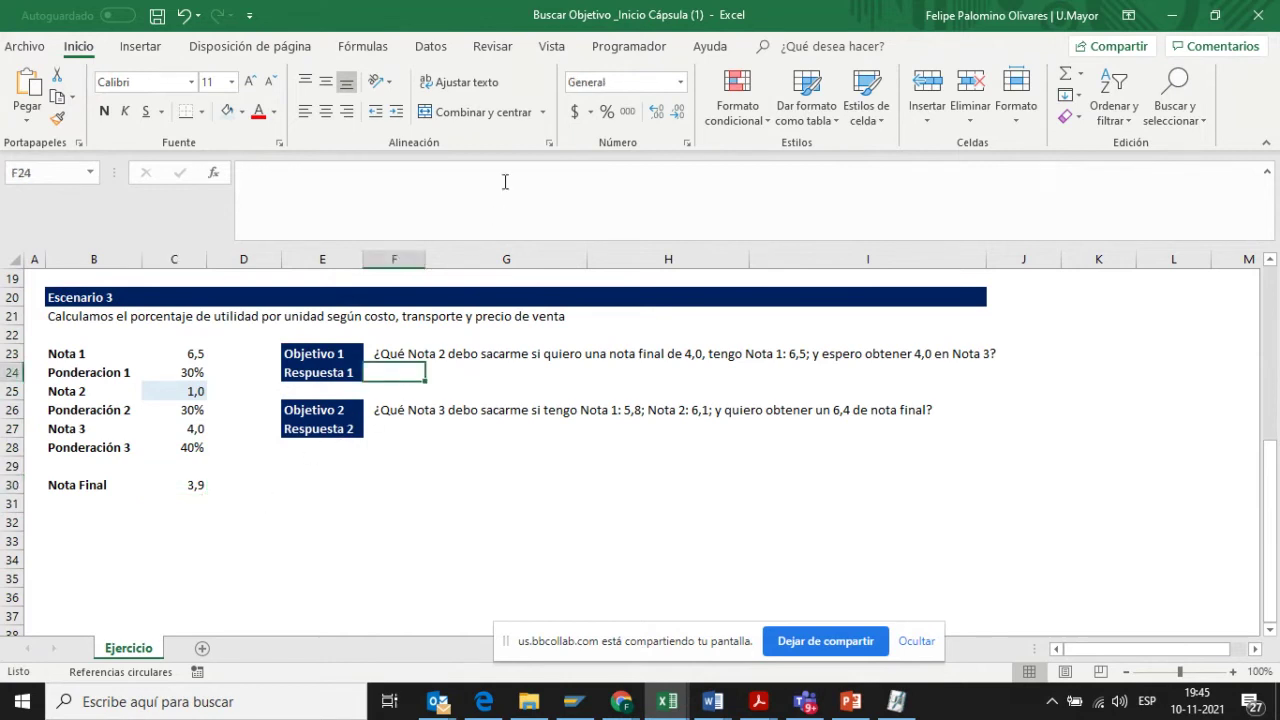
pyautogui.click(436, 48)
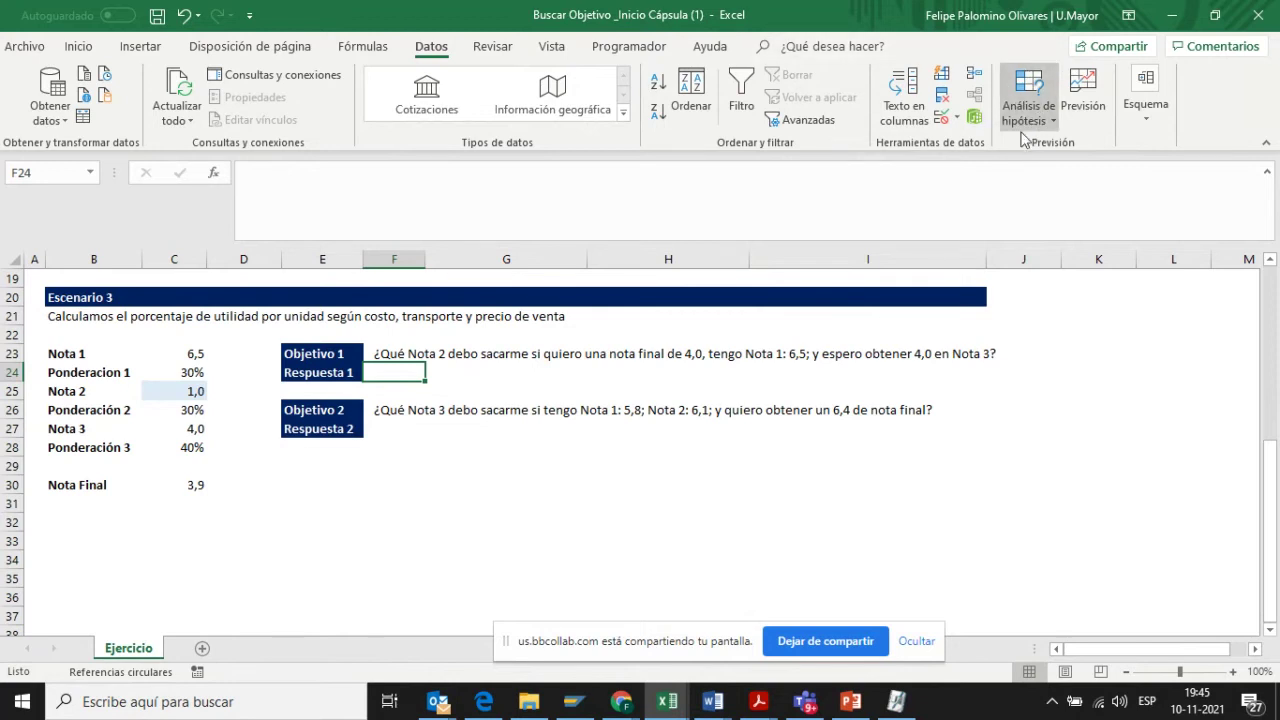
pyautogui.click(1053, 120)
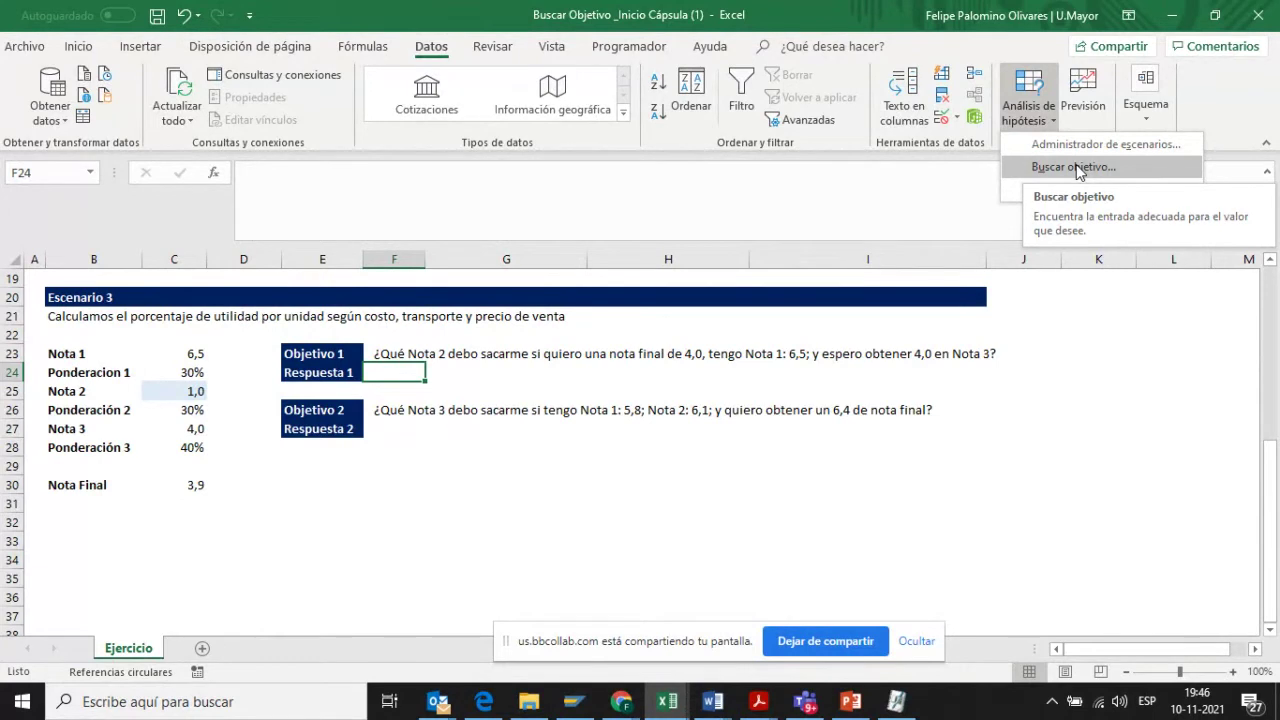
pyautogui.click(1076, 166)
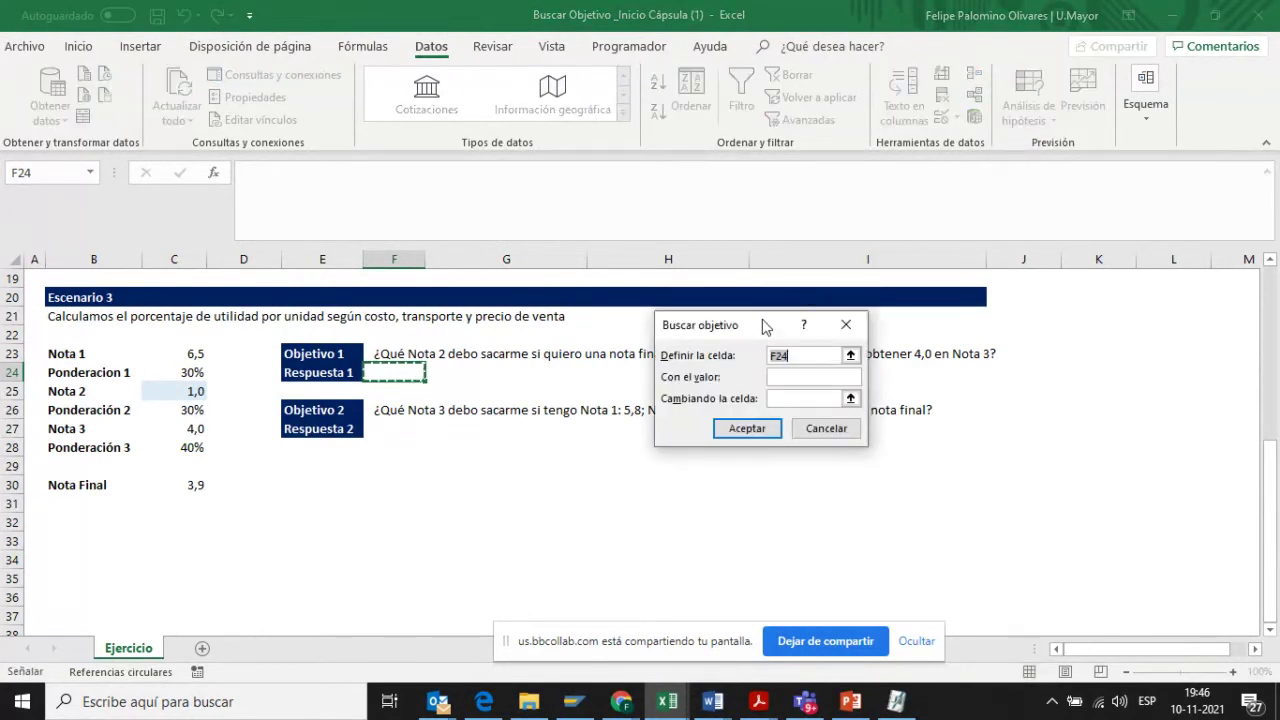
pyautogui.moveTo(765, 325); pyautogui.dragTo(745, 350)
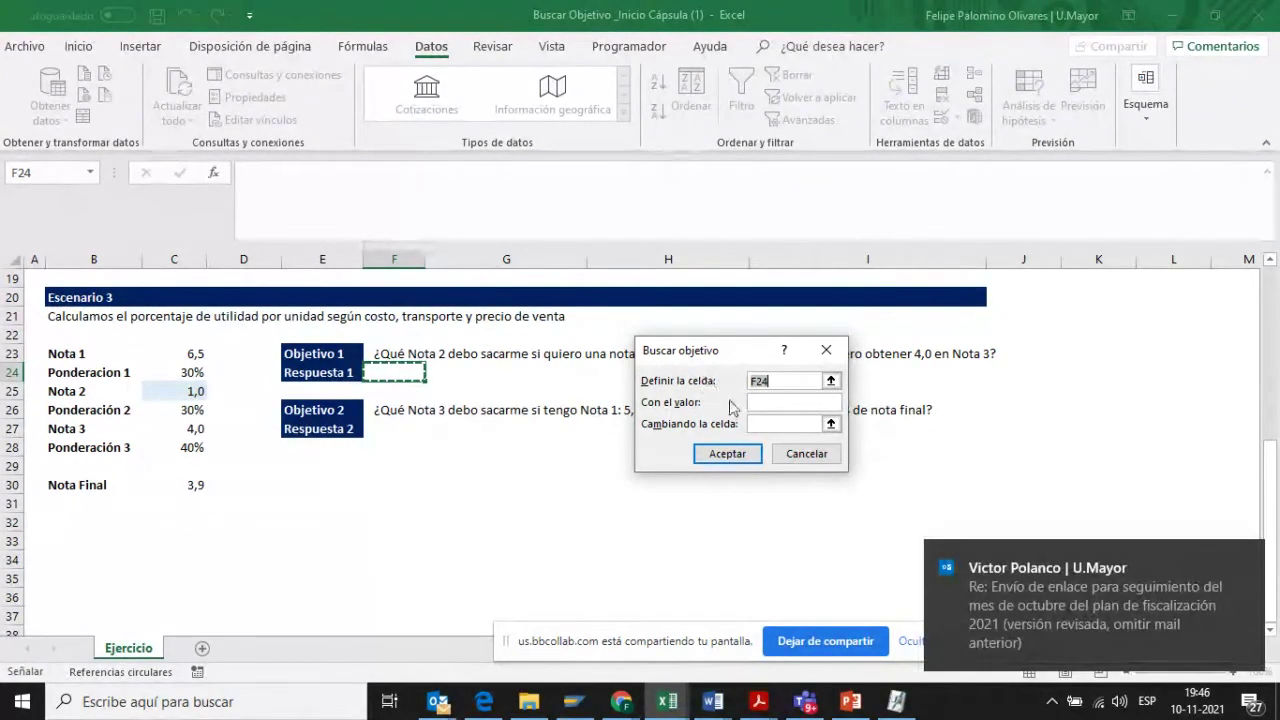
pyautogui.click(1249, 556)
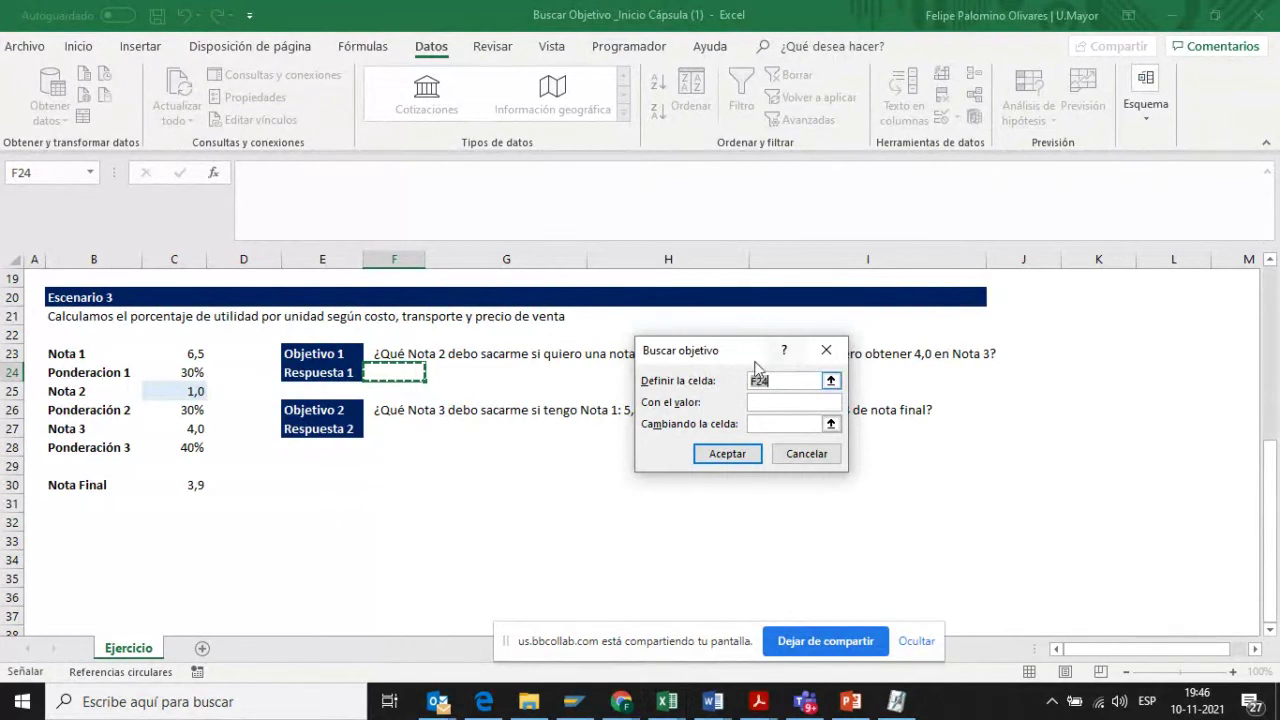
pyautogui.click(186, 483)
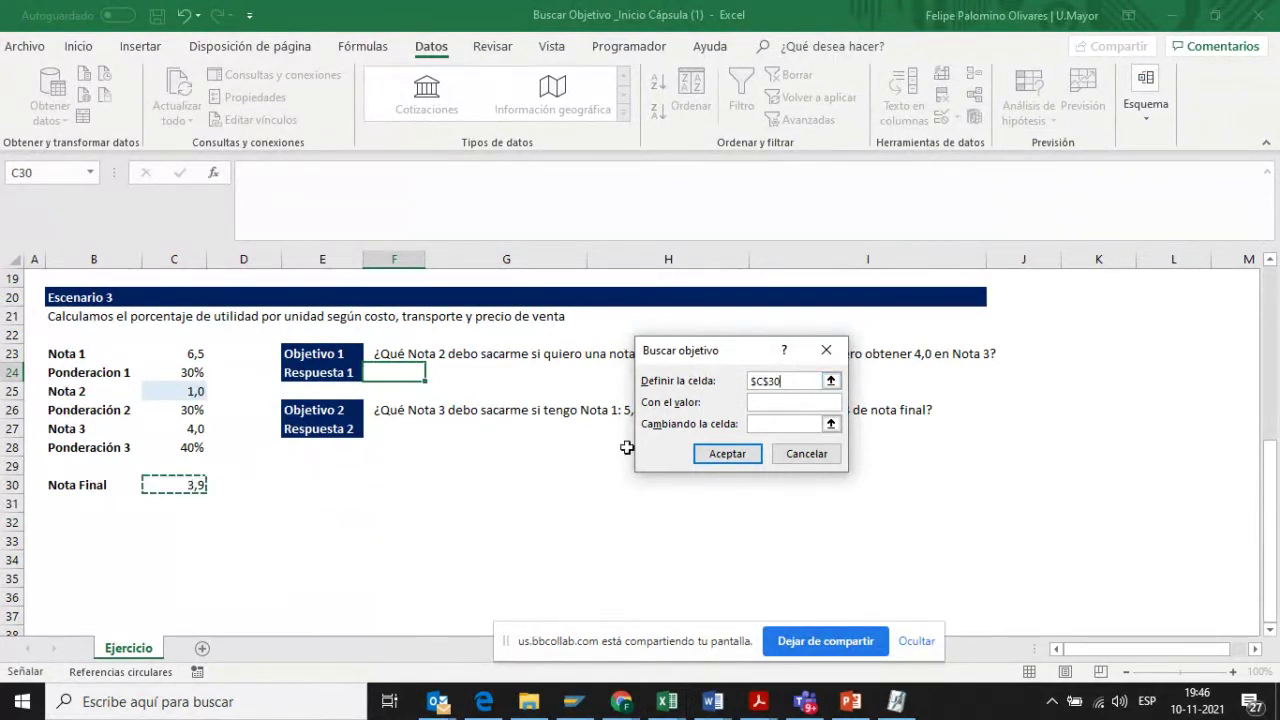
pyautogui.click(759, 401)
pyautogui.write('4')
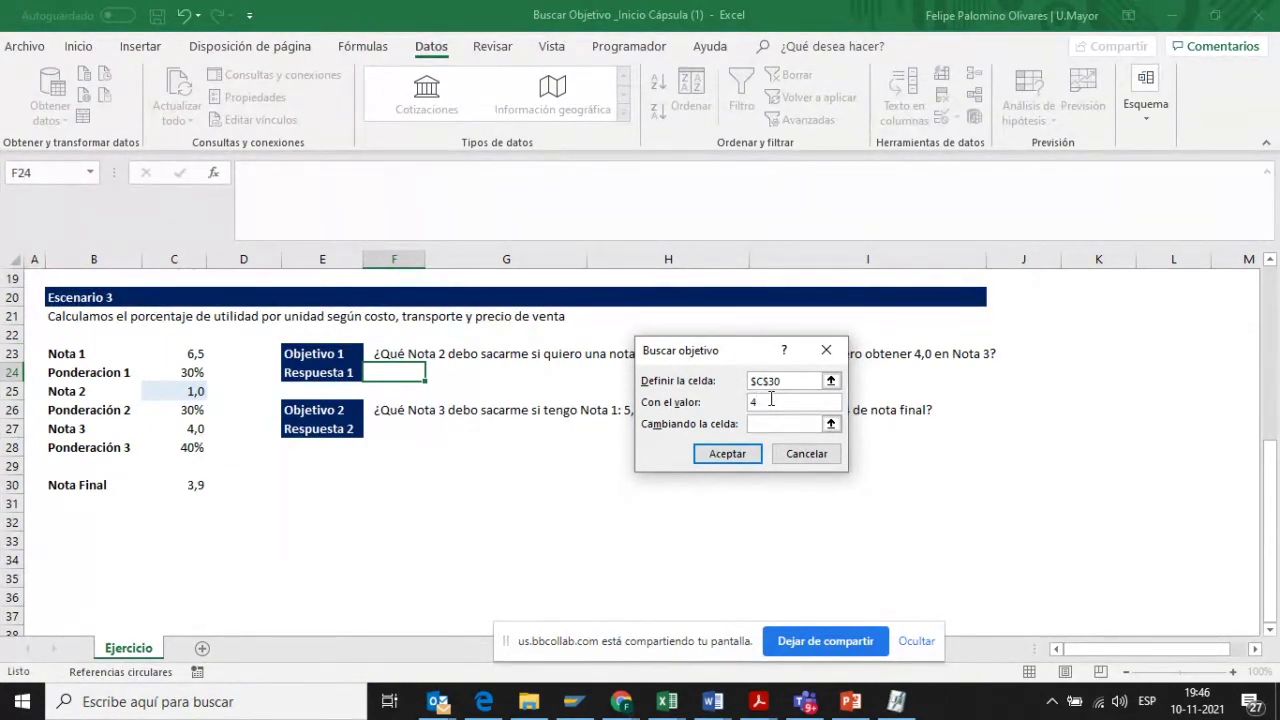
# - Assign Nota 2 in C25 as the Goal Seek's changing cell and run the search
pyautogui.click(766, 426)
pyautogui.click(831, 425)
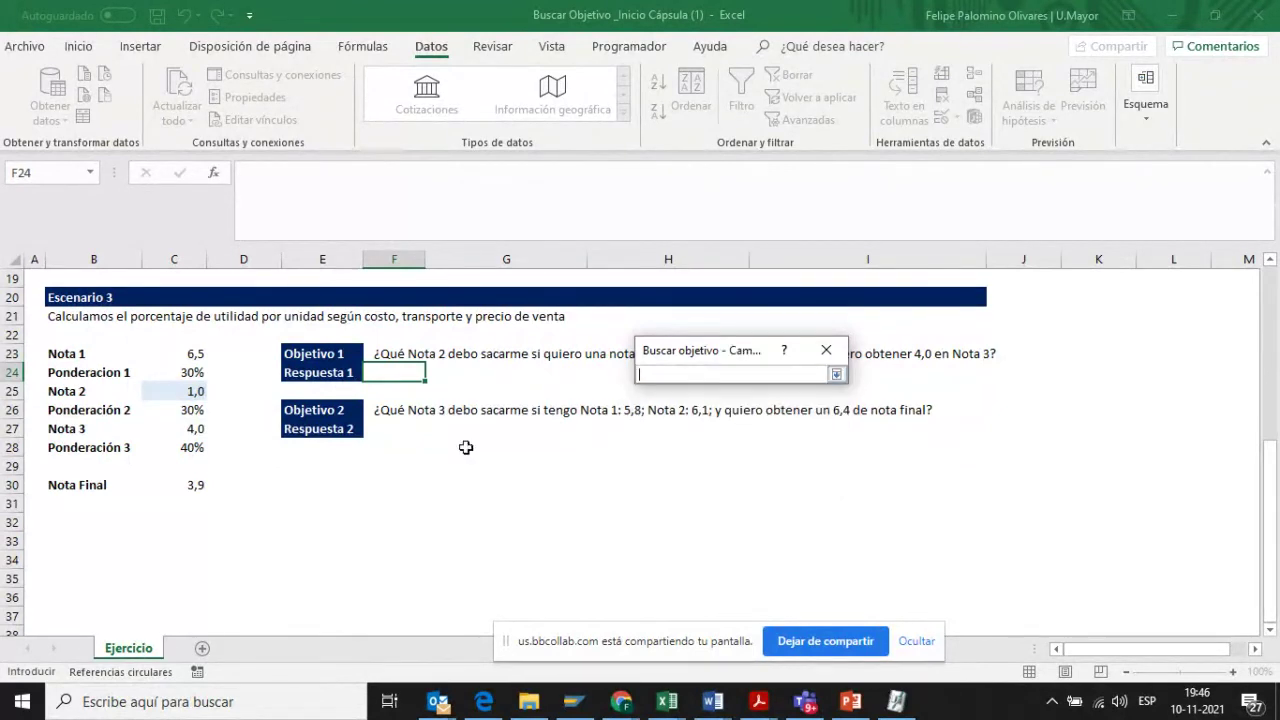
pyautogui.click(196, 391)
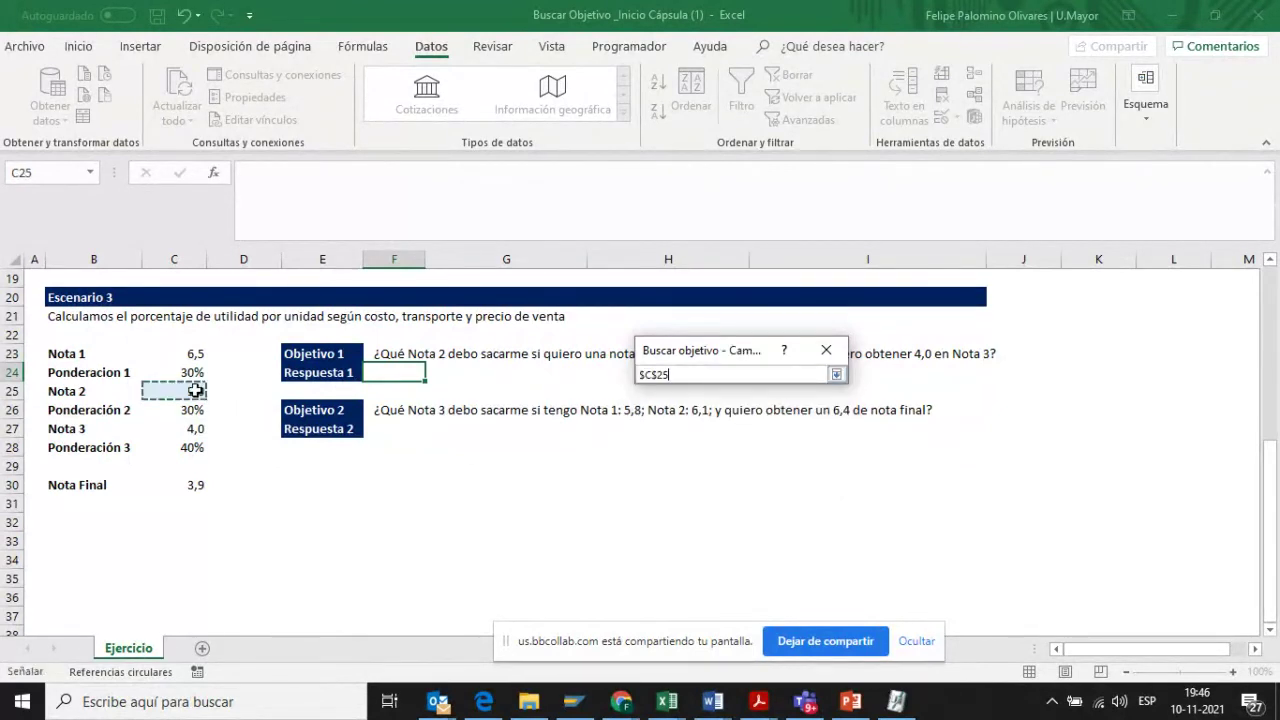
pyautogui.click(836, 375)
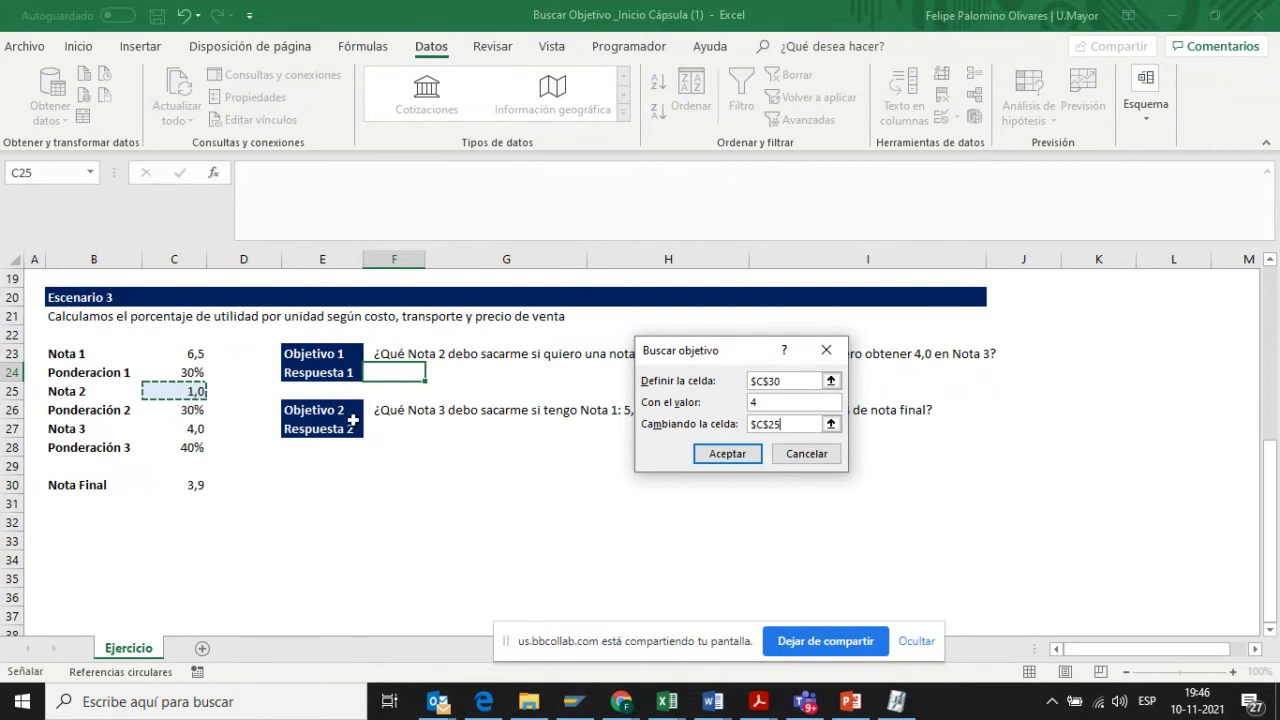
pyautogui.click(727, 454)
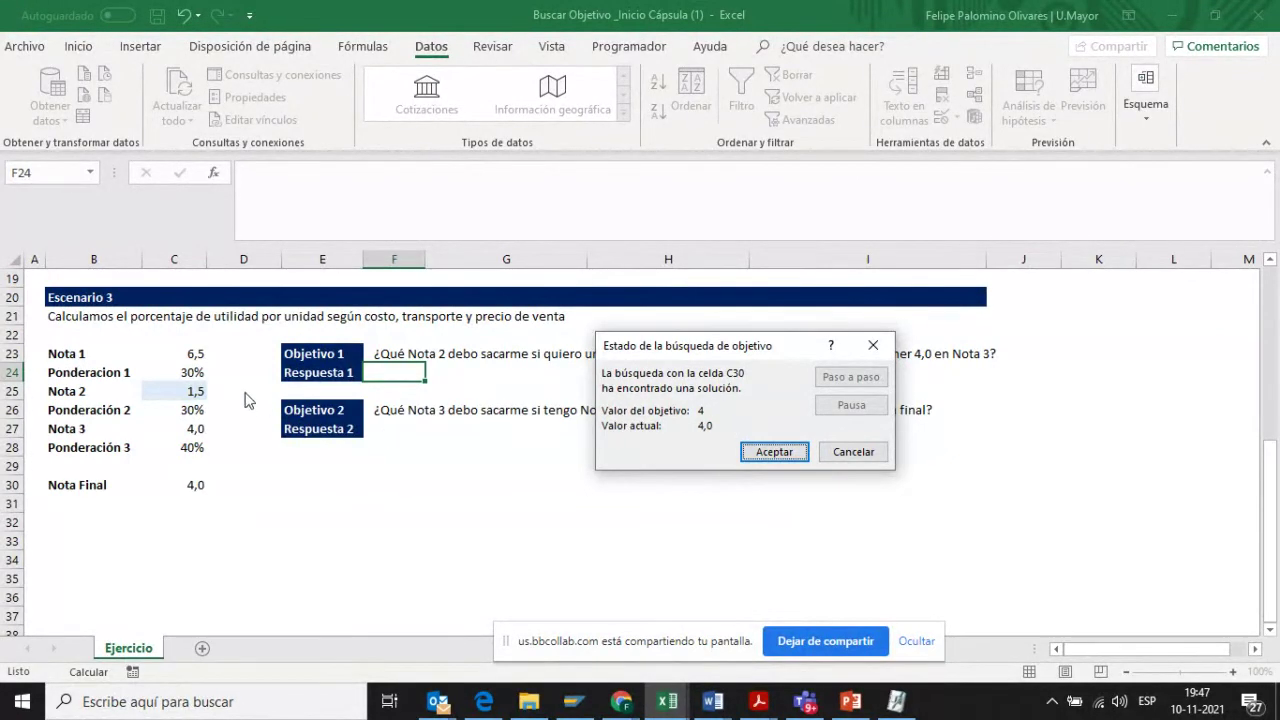
# - Discard the Goal Seek solution from the grade cells and record 1,5 as Respuesta 1 in F24
pyautogui.click(835, 456)
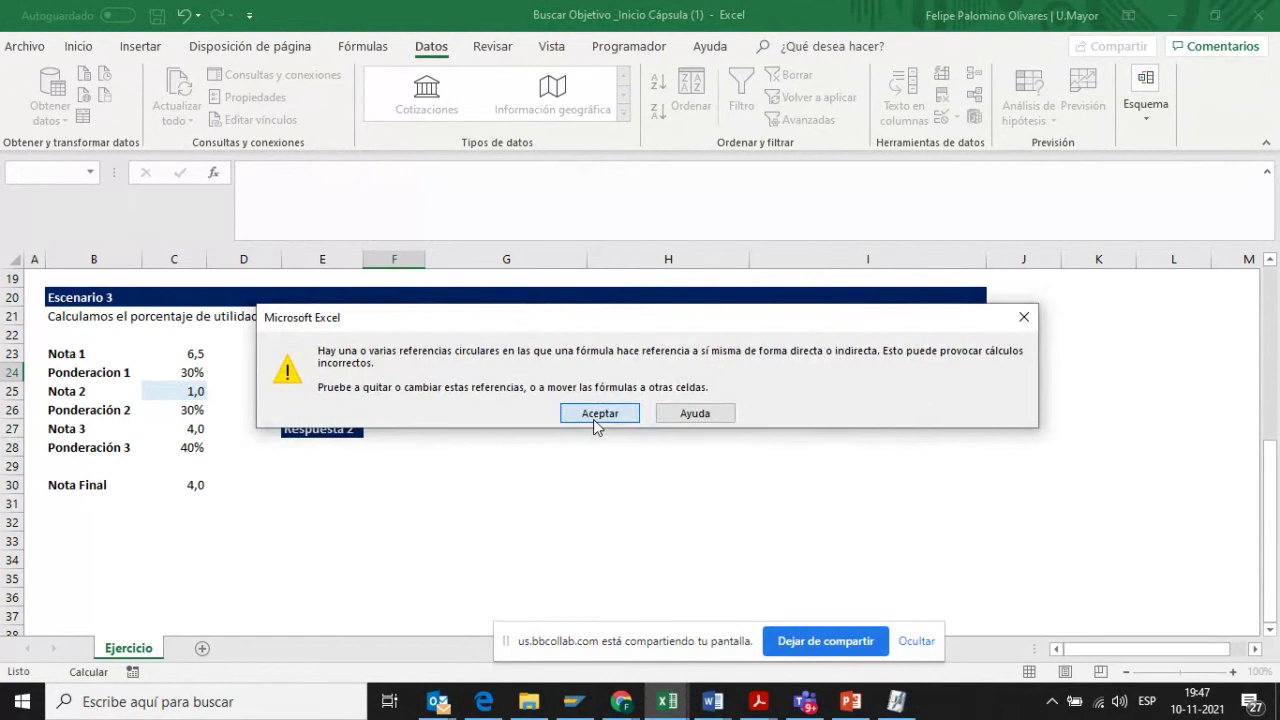
pyautogui.click(597, 414)
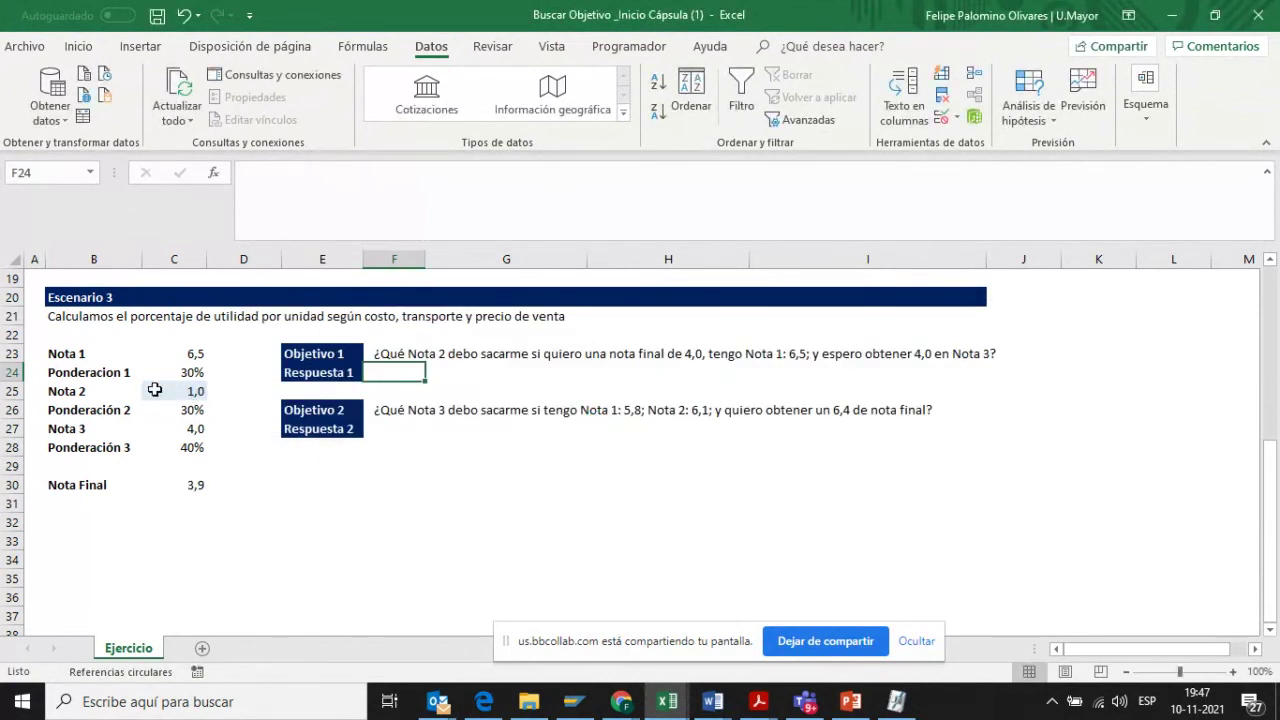
pyautogui.write('1,5')
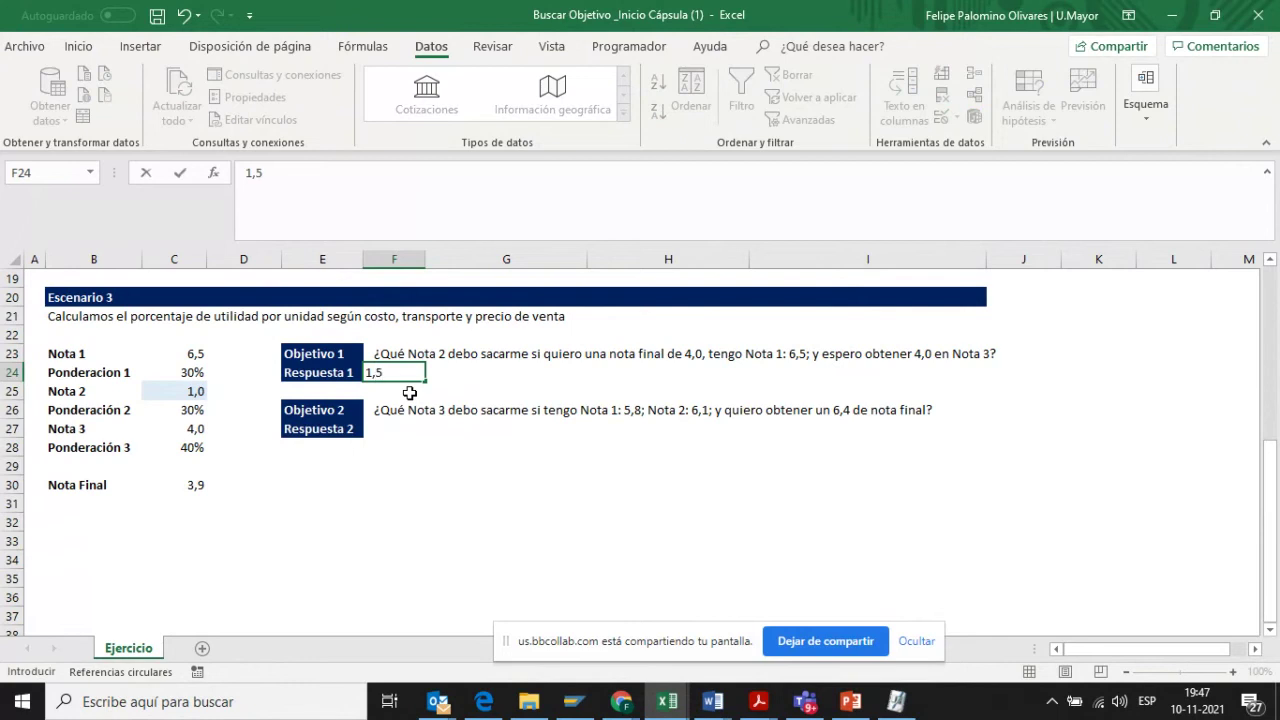
pyautogui.press('Return')
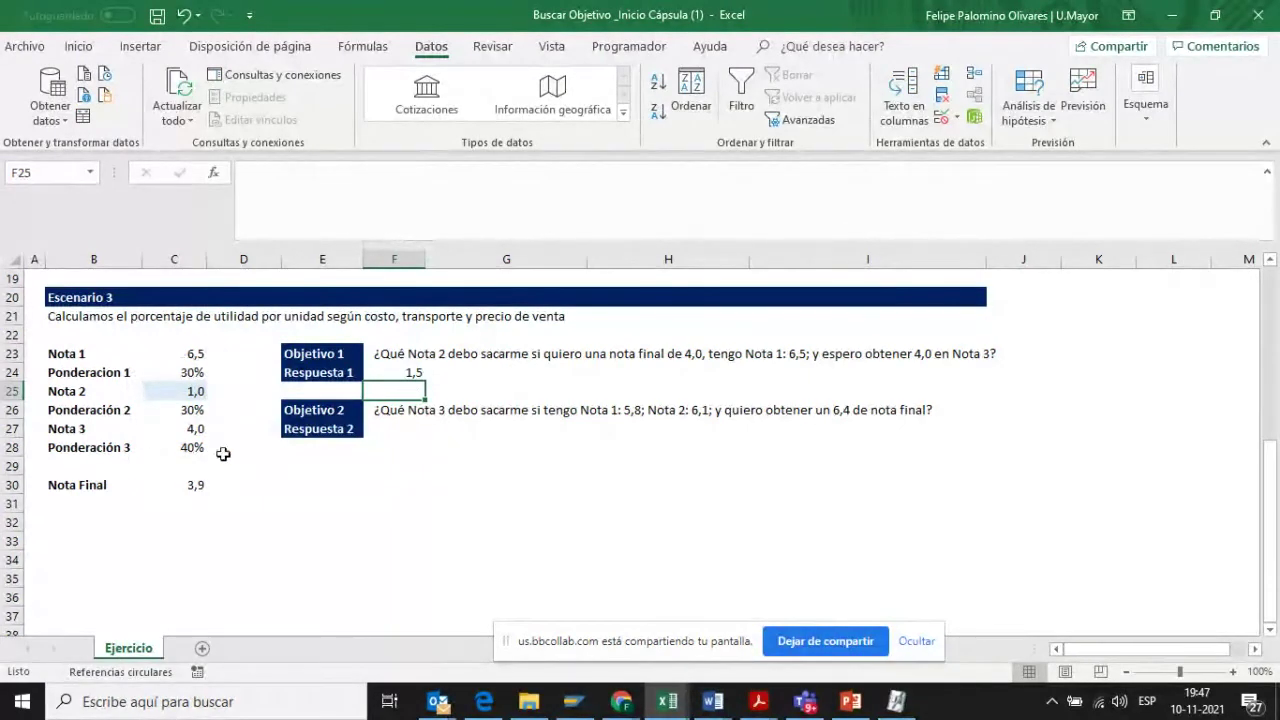
# - Remove the fill color from the Nota 2 cell C25
pyautogui.click(193, 394)
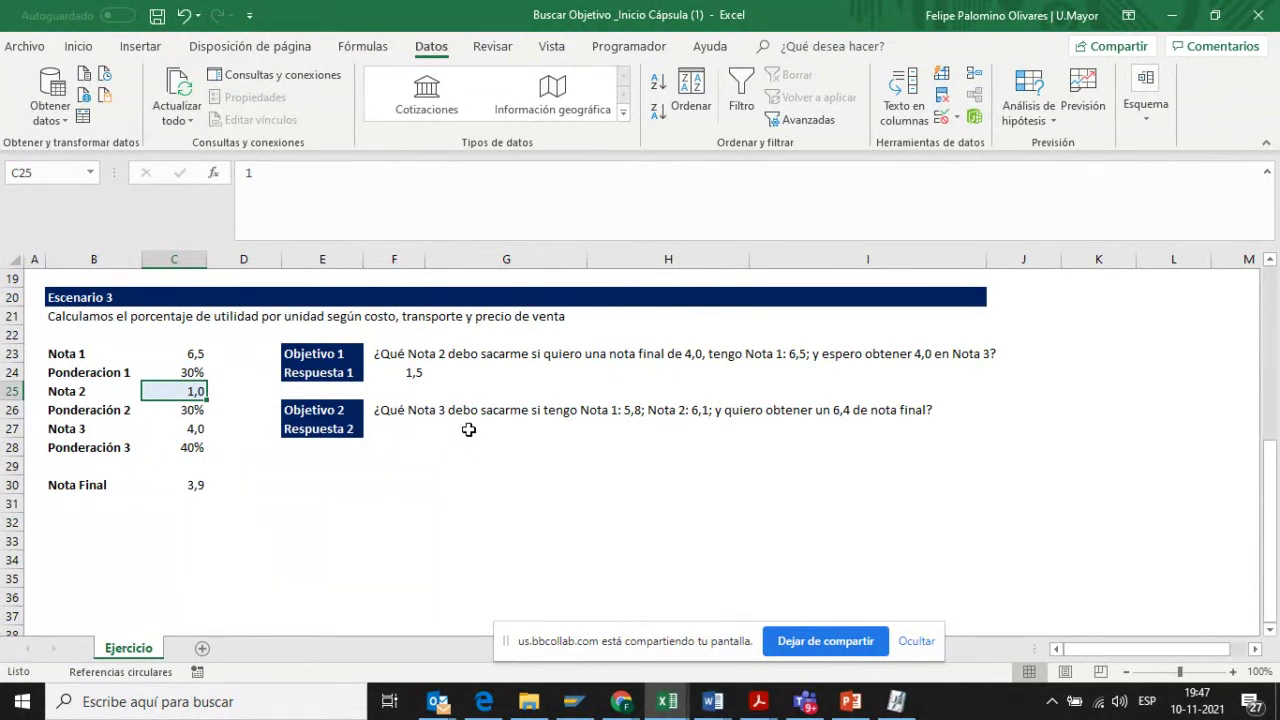
pyautogui.click(78, 46)
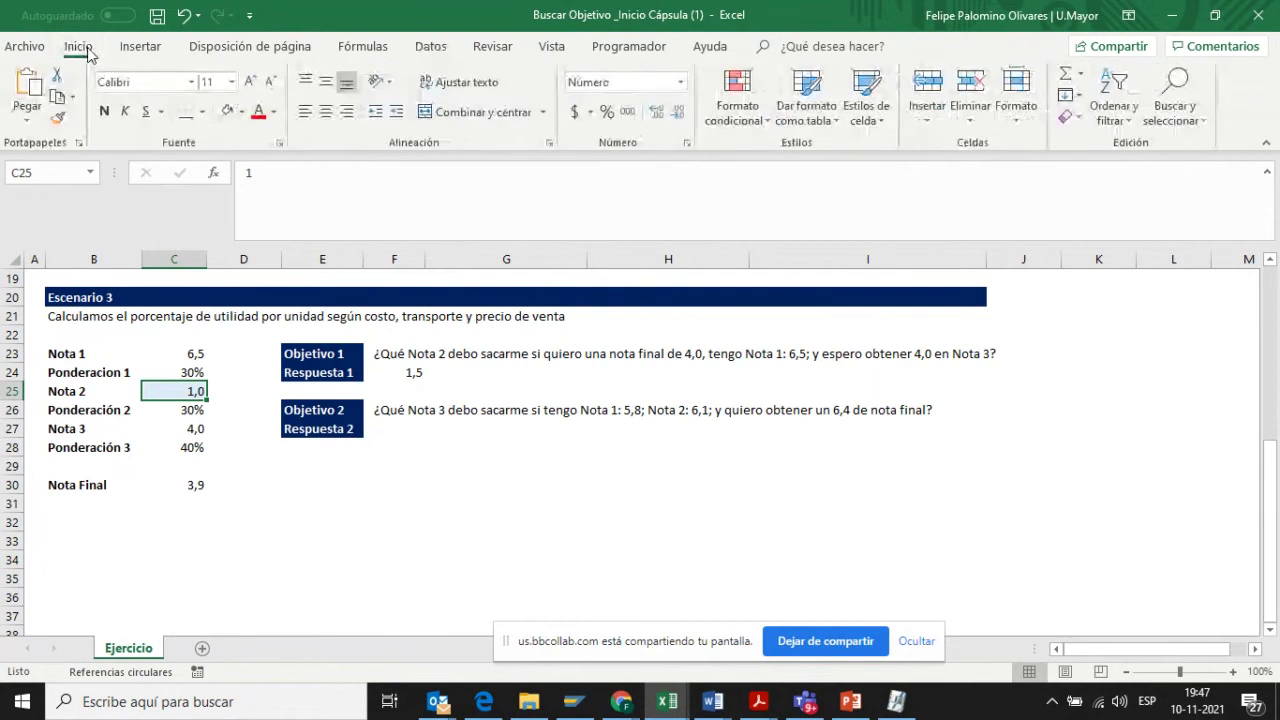
pyautogui.click(243, 111)
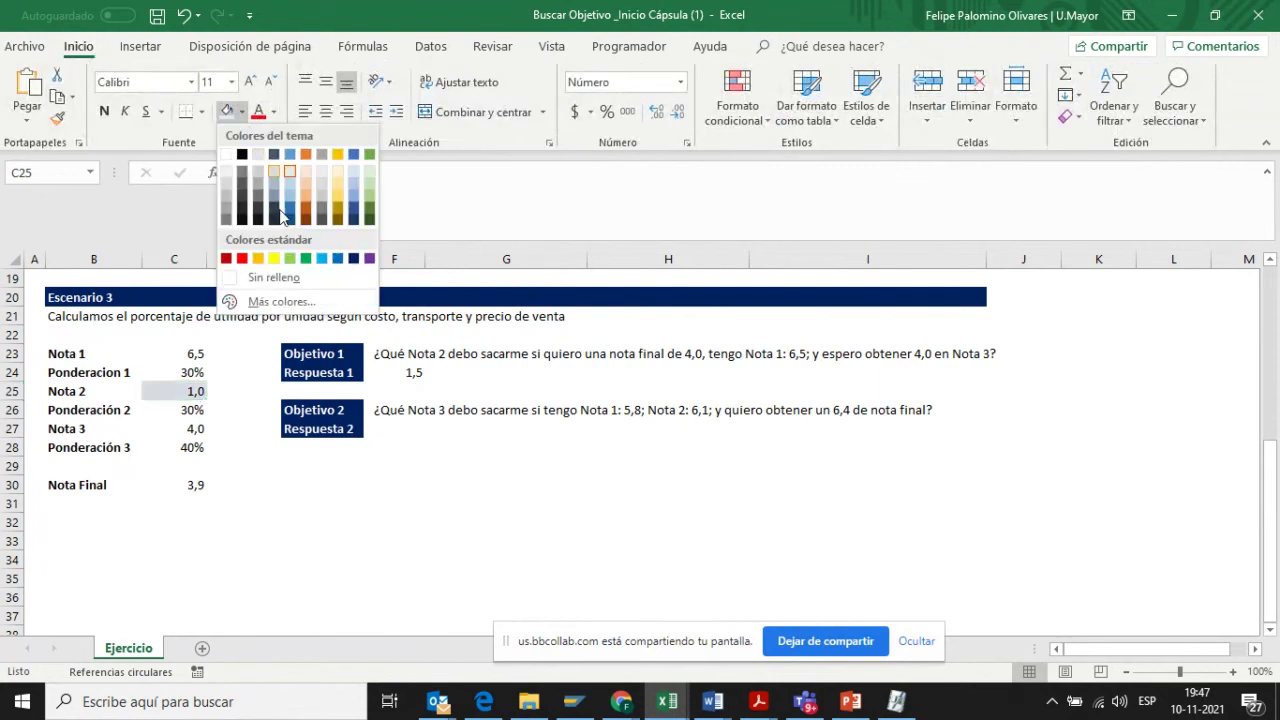
pyautogui.click(274, 278)
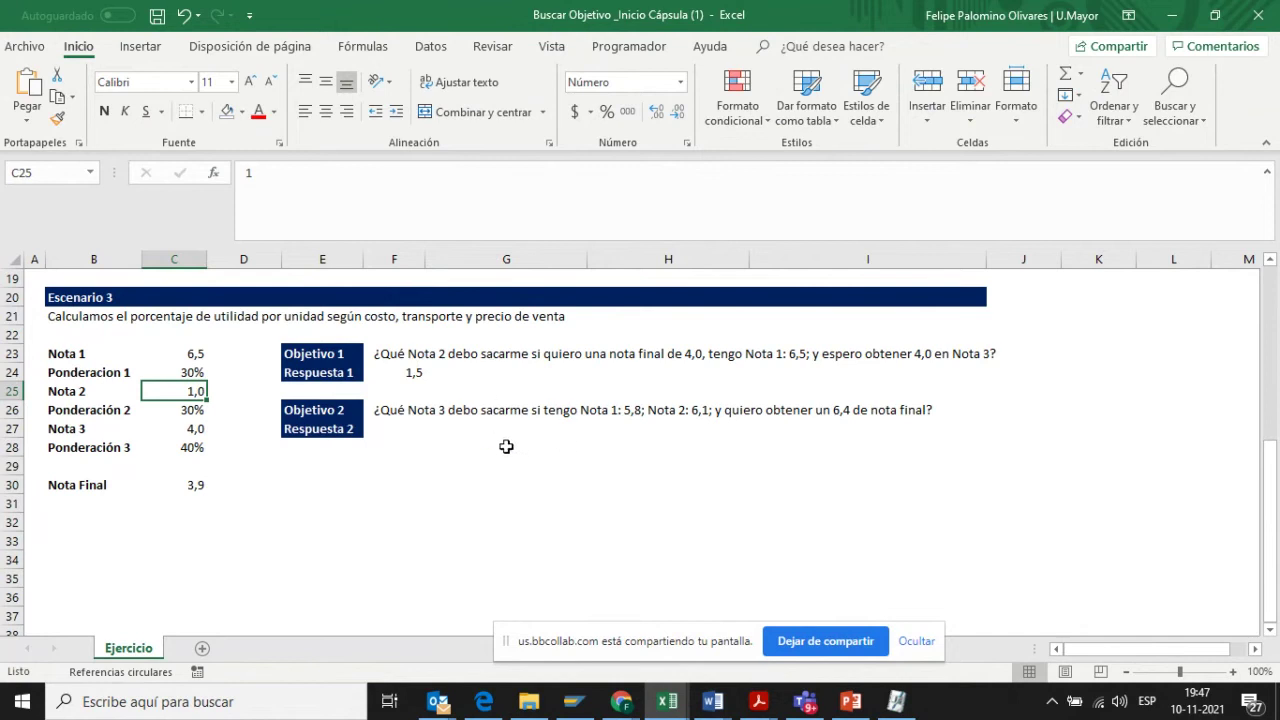
# - Fill the Nota 3 cell C27 with a light blue theme color
pyautogui.click(192, 430)
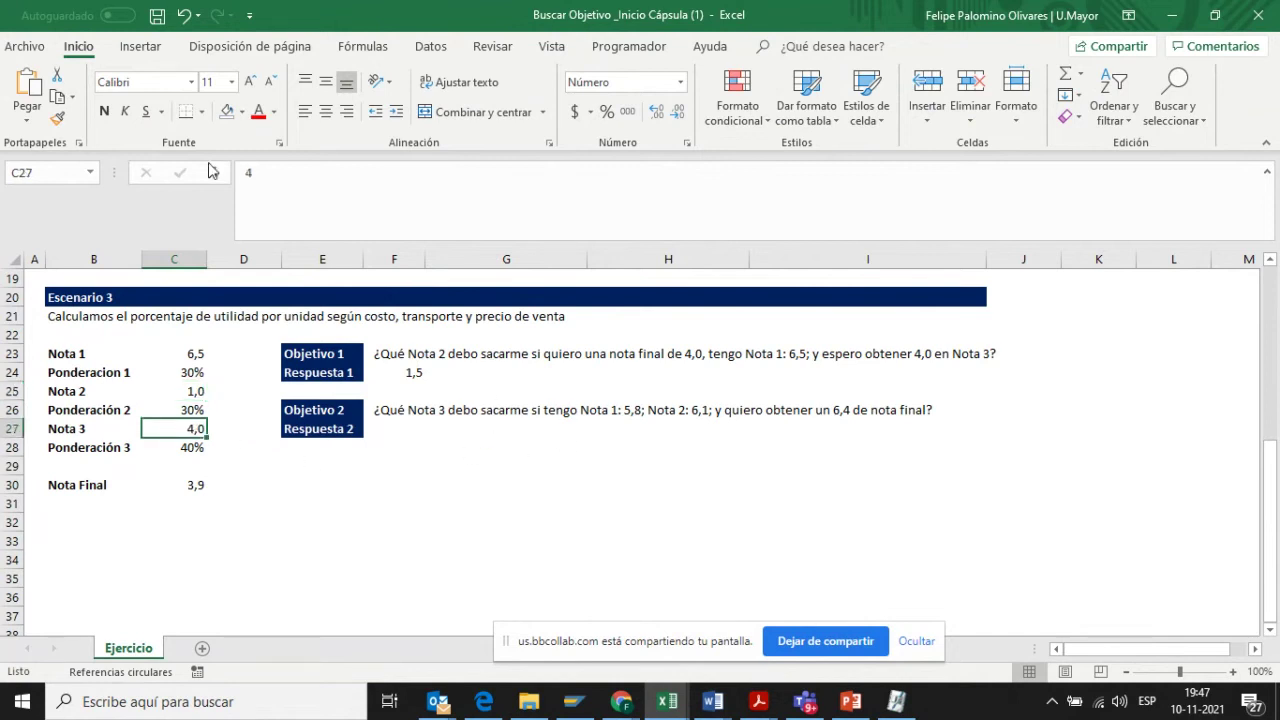
pyautogui.click(241, 111)
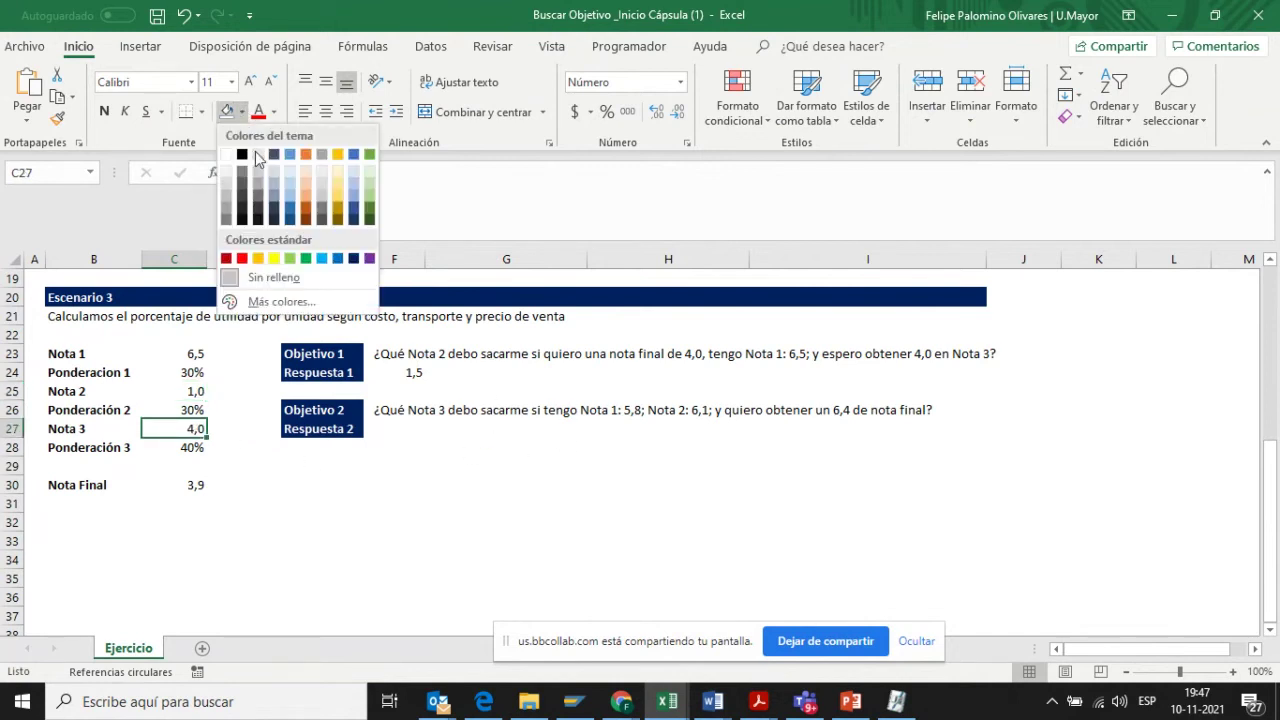
pyautogui.click(291, 171)
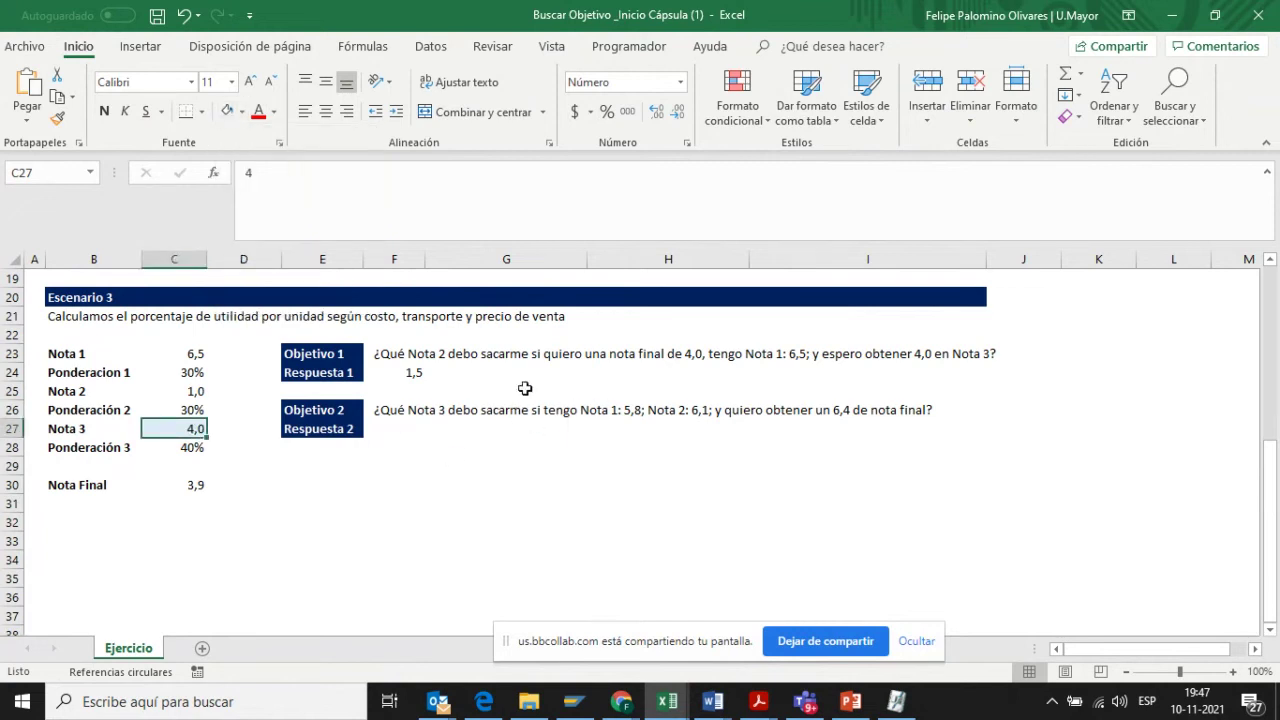
# - Set Nota 1 in C23 to 5,8 and Nota 2 in C25 to 6,1
pyautogui.click(195, 354)
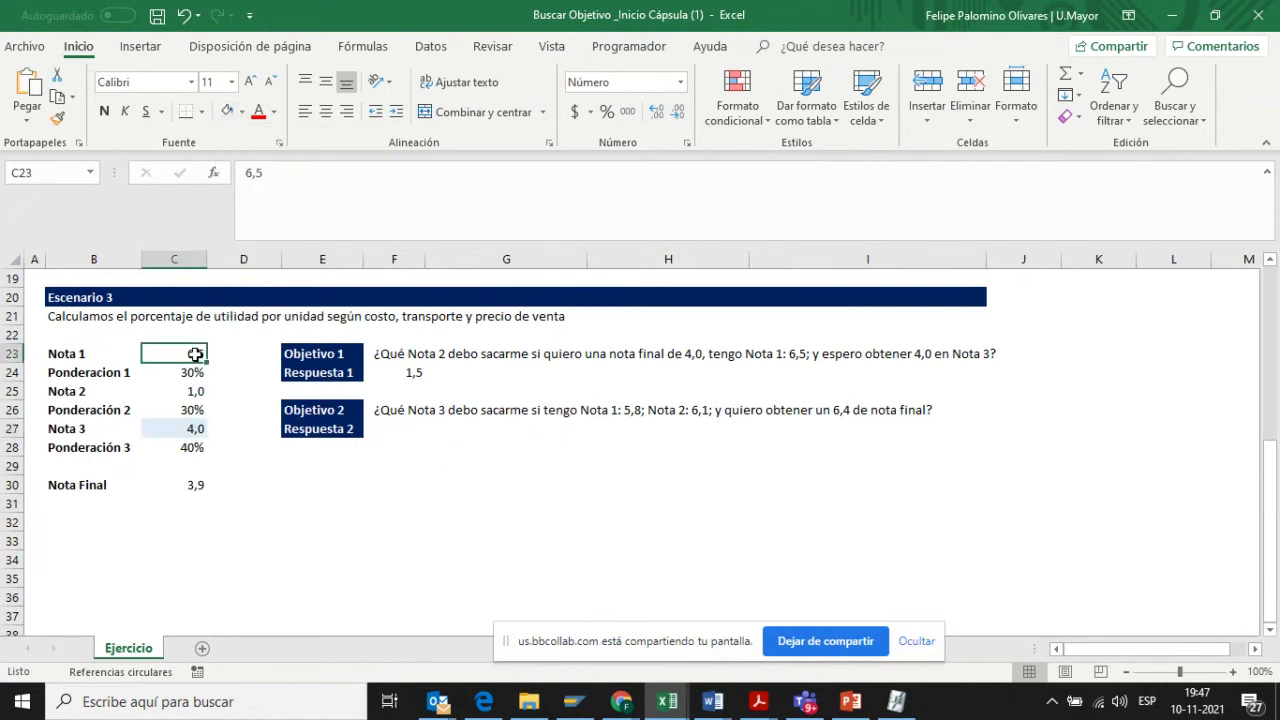
pyautogui.write('5,8')
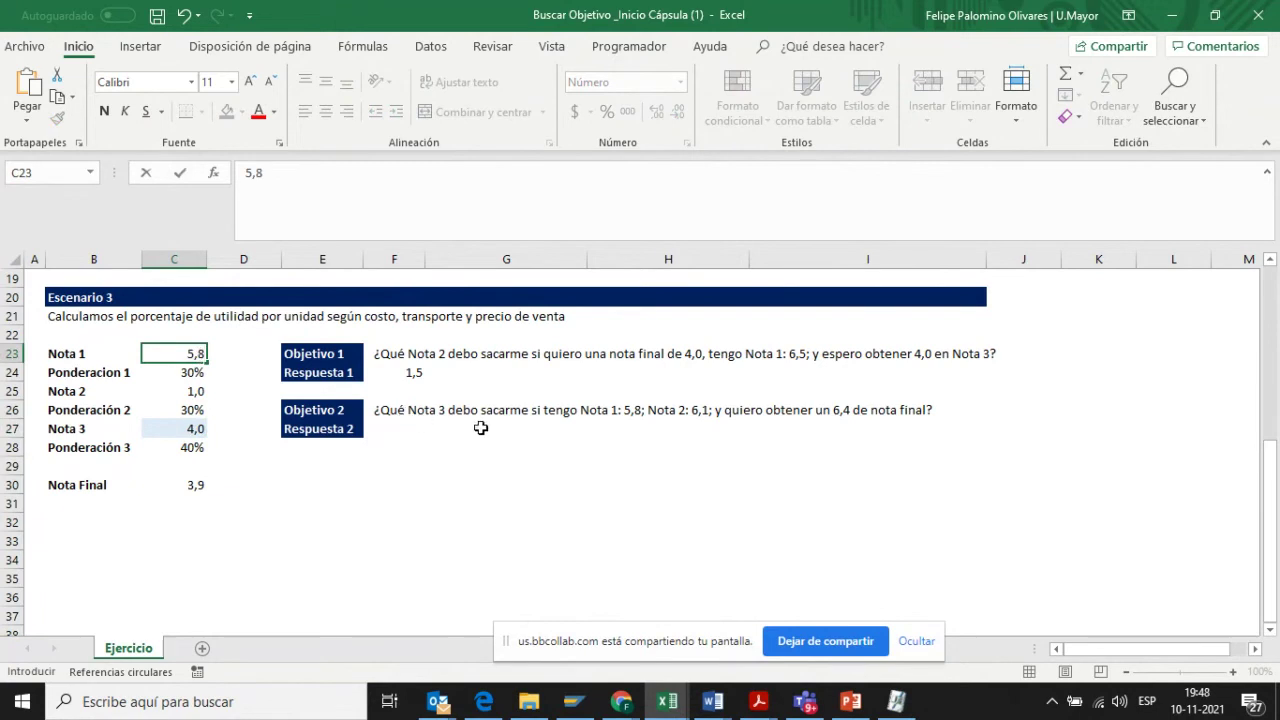
pyautogui.click(197, 392)
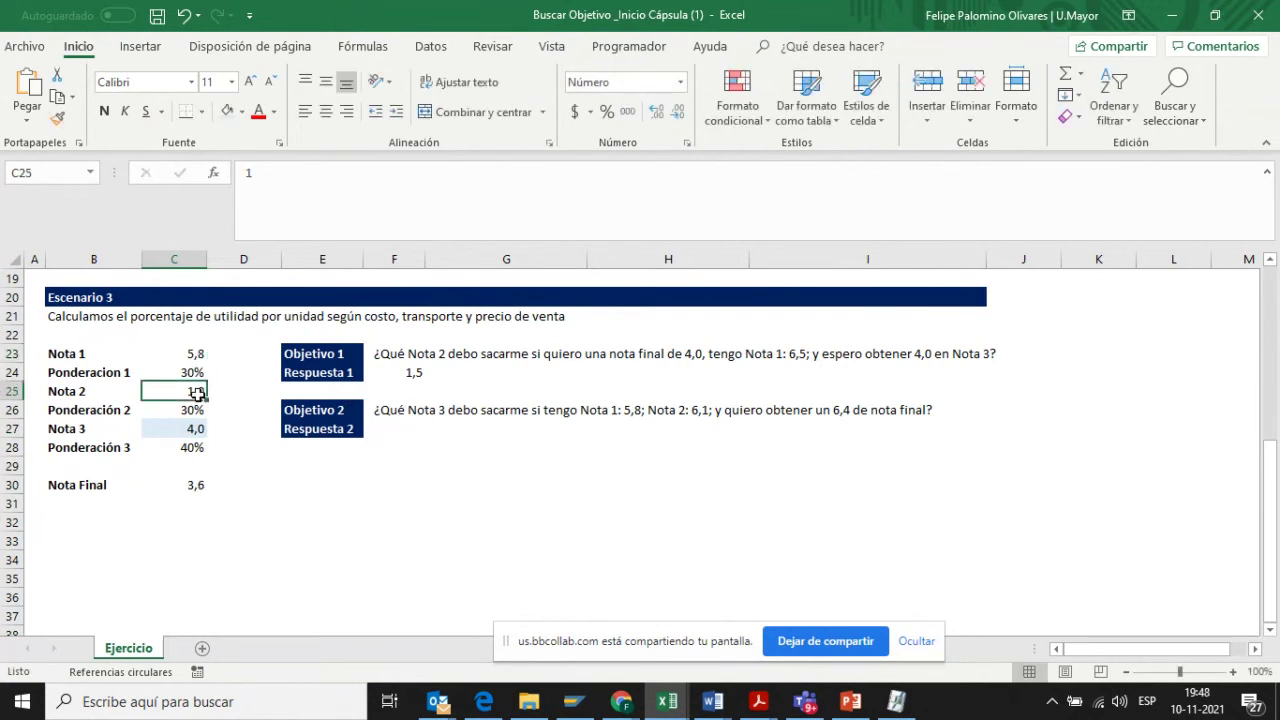
pyautogui.write('6,')
pyautogui.press('Return')
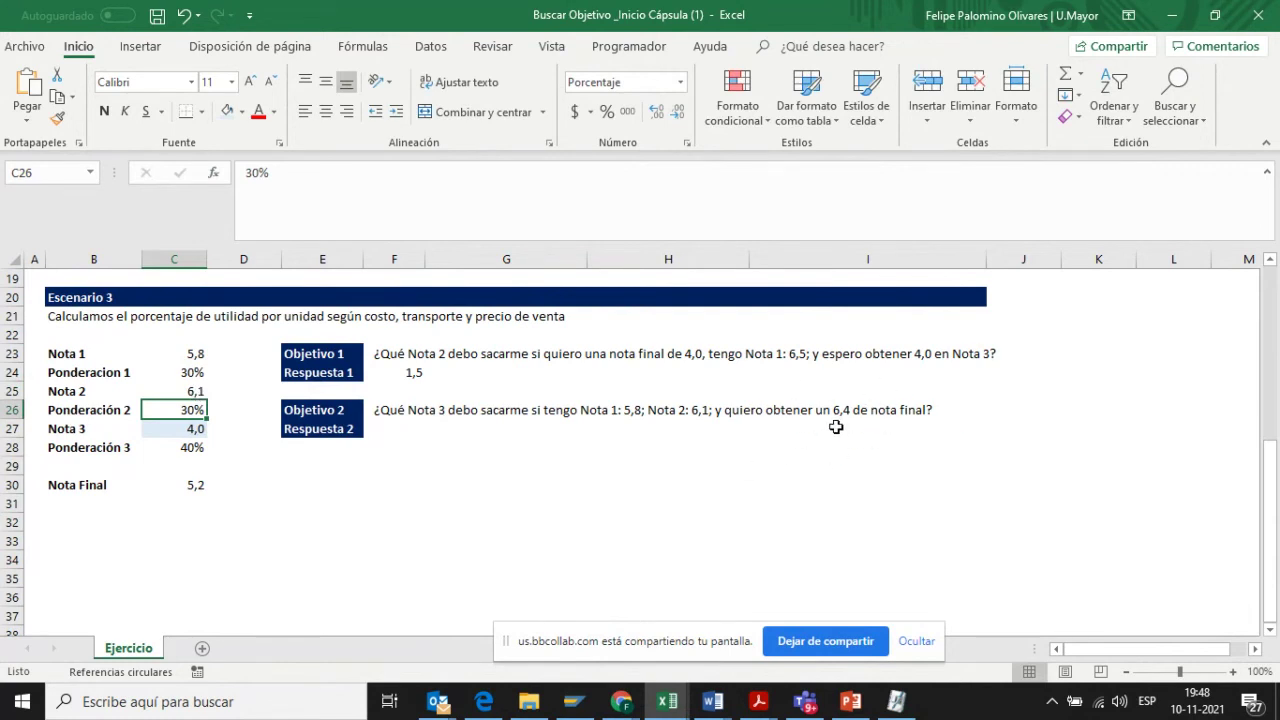
# - Start a Goal Seek (Buscar objetivo) with Nota Final in C30 as the cell to define and 6,4 as its target value
pyautogui.click(185, 486)
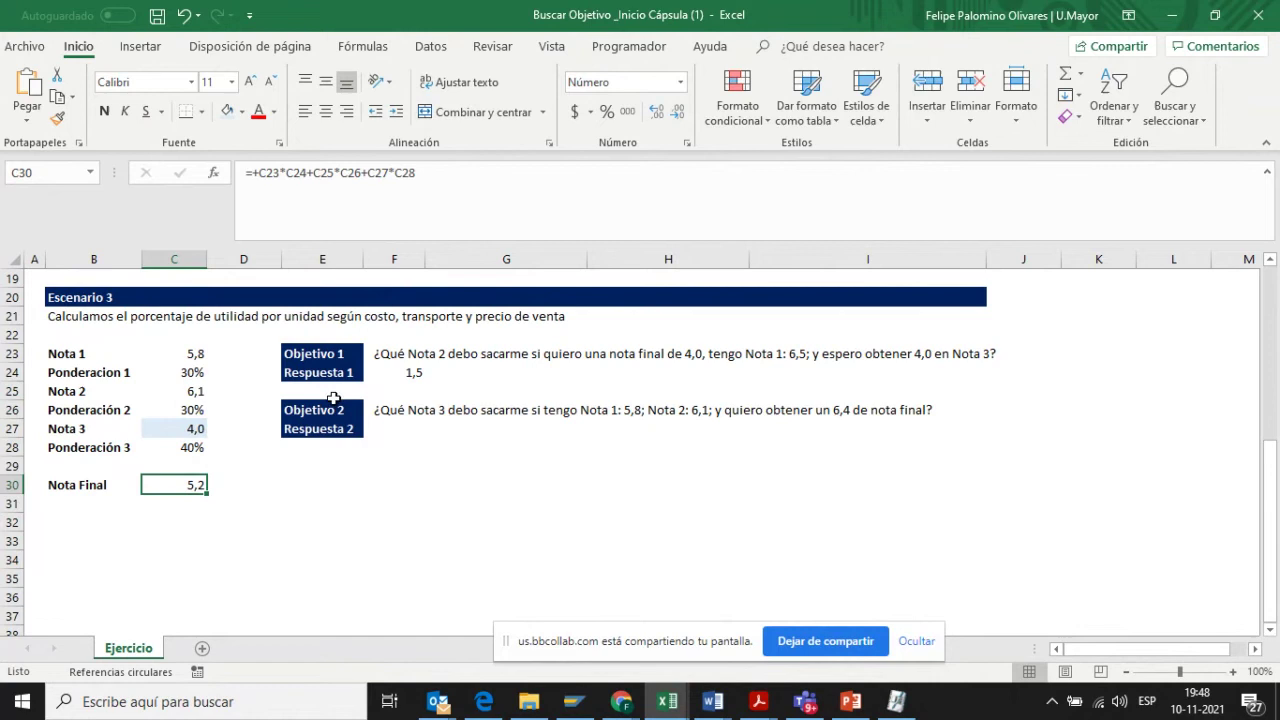
pyautogui.click(190, 426)
pyautogui.click(430, 428)
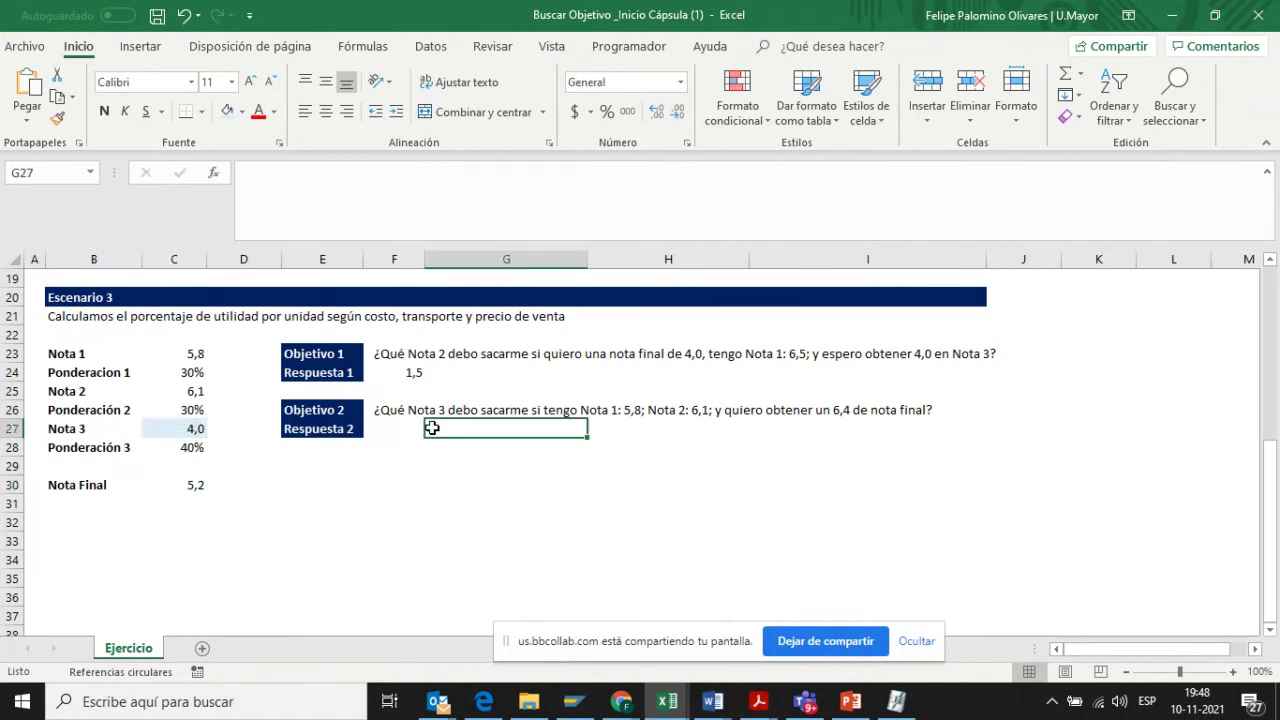
pyautogui.click(430, 46)
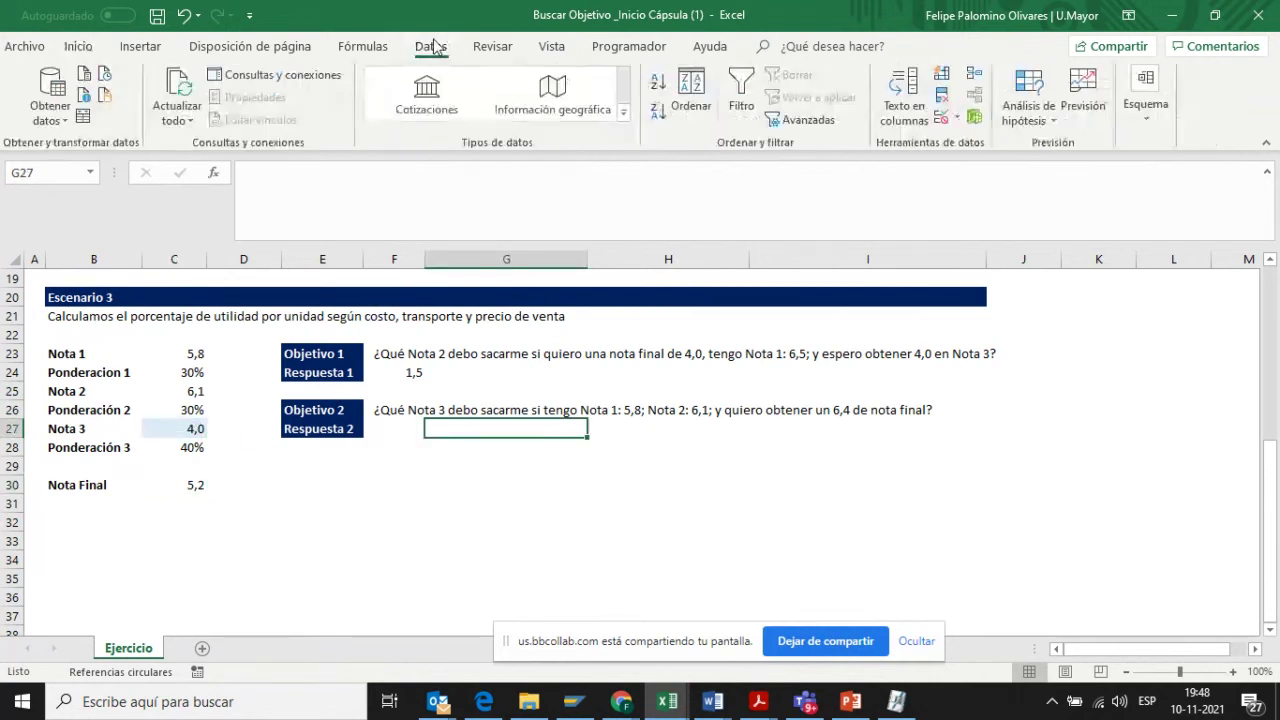
pyautogui.click(1050, 118)
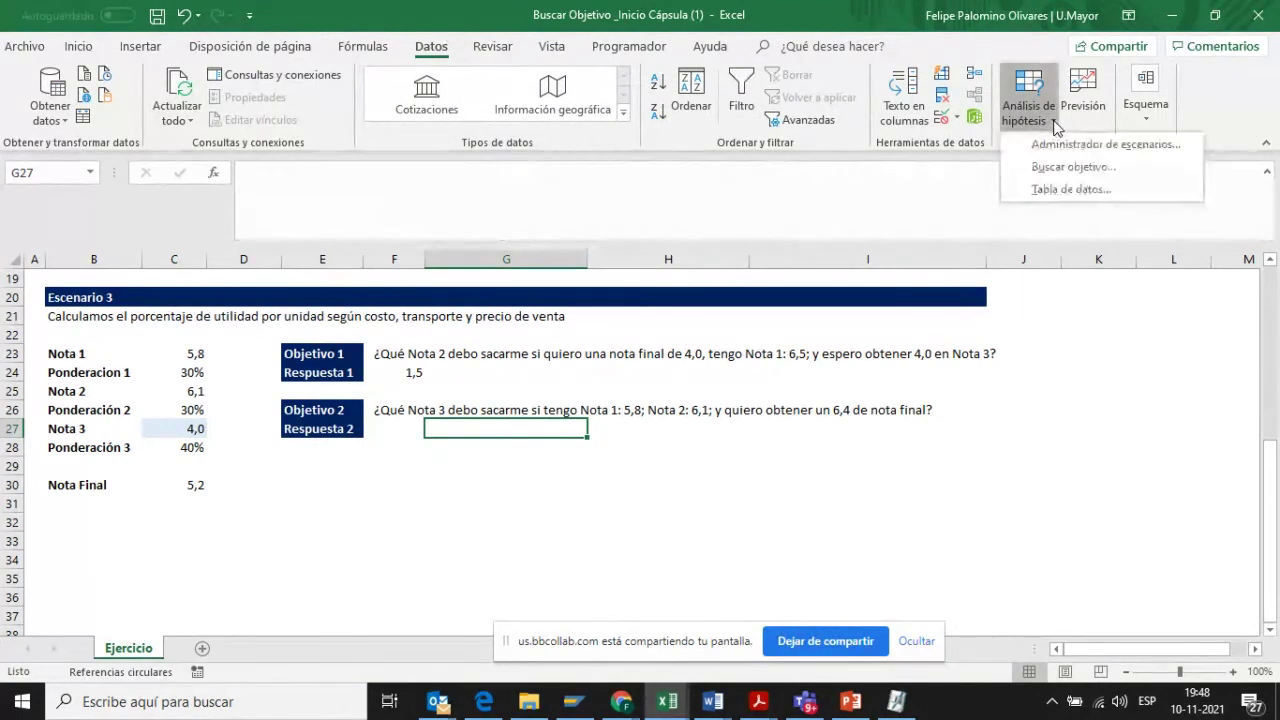
pyautogui.click(1068, 166)
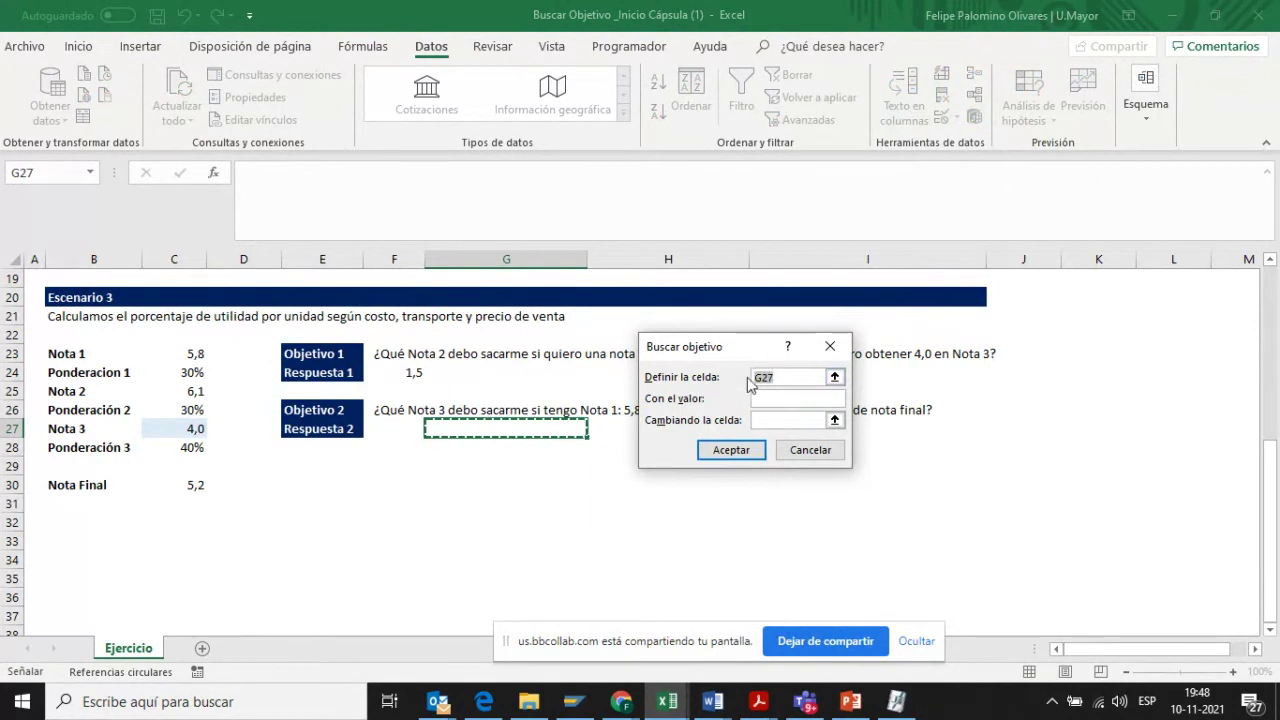
pyautogui.click(189, 487)
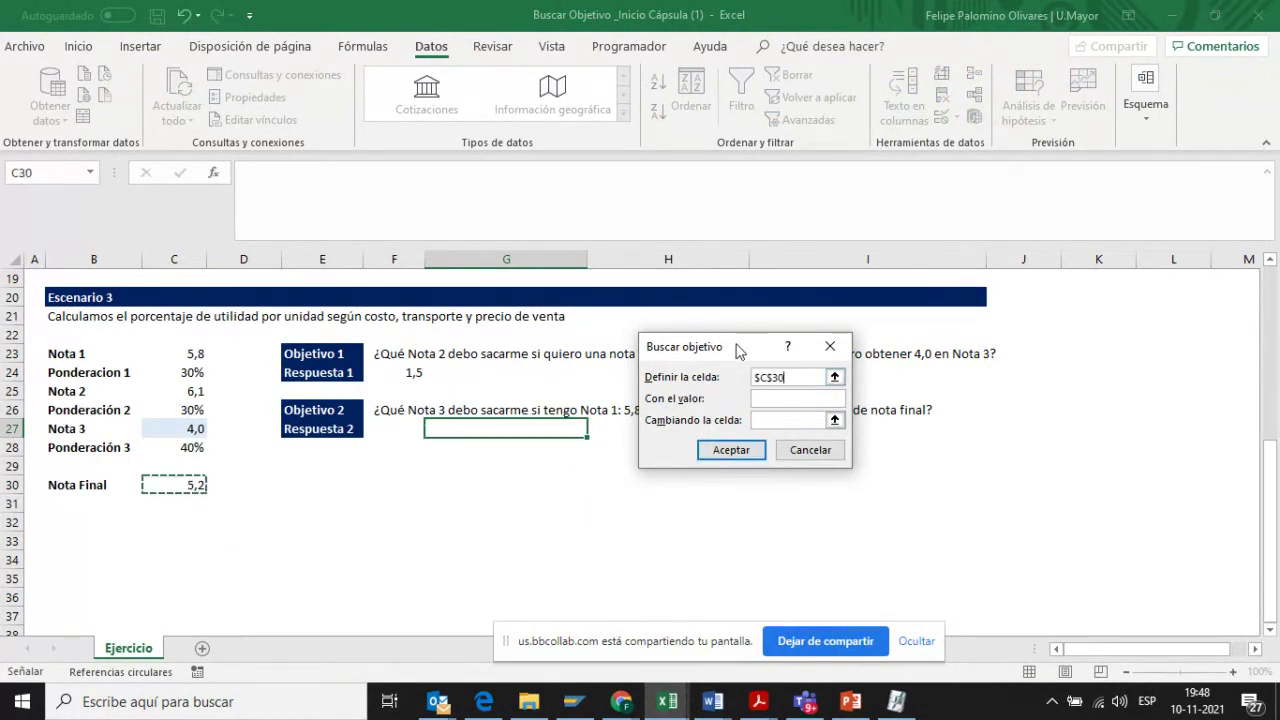
pyautogui.moveTo(737, 350); pyautogui.dragTo(707, 348)
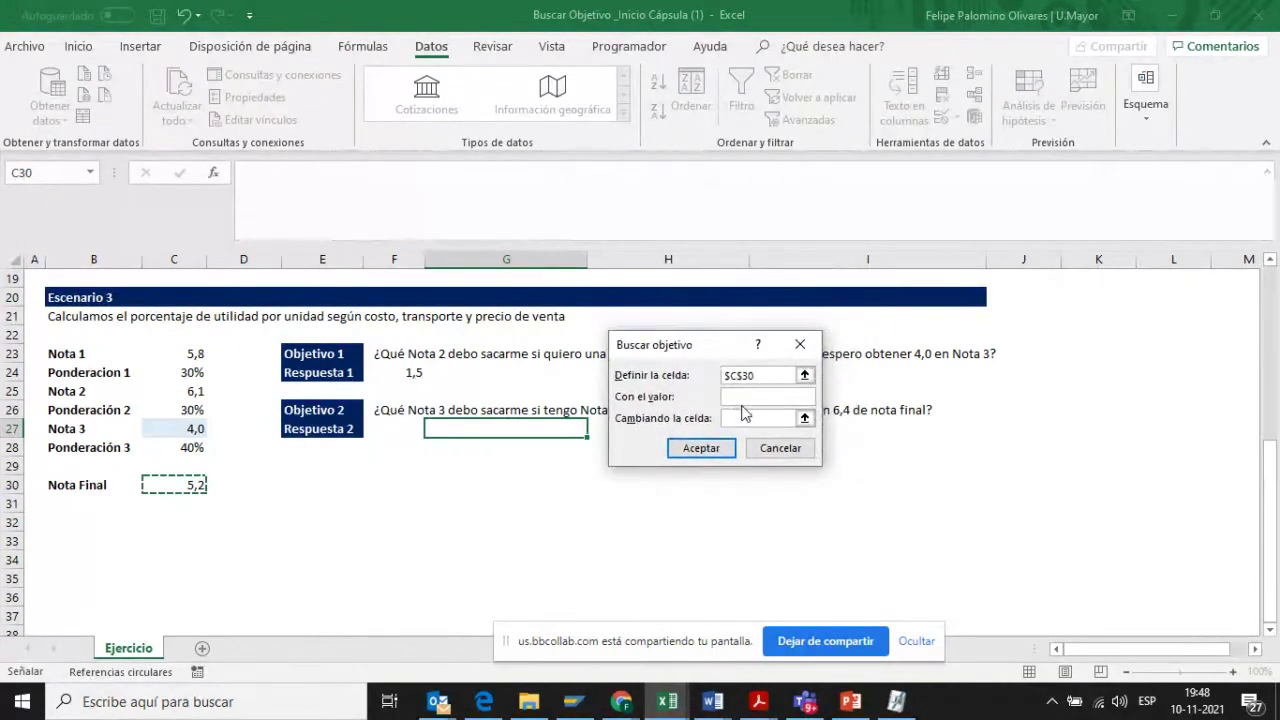
pyautogui.click(741, 397)
pyautogui.write('6')
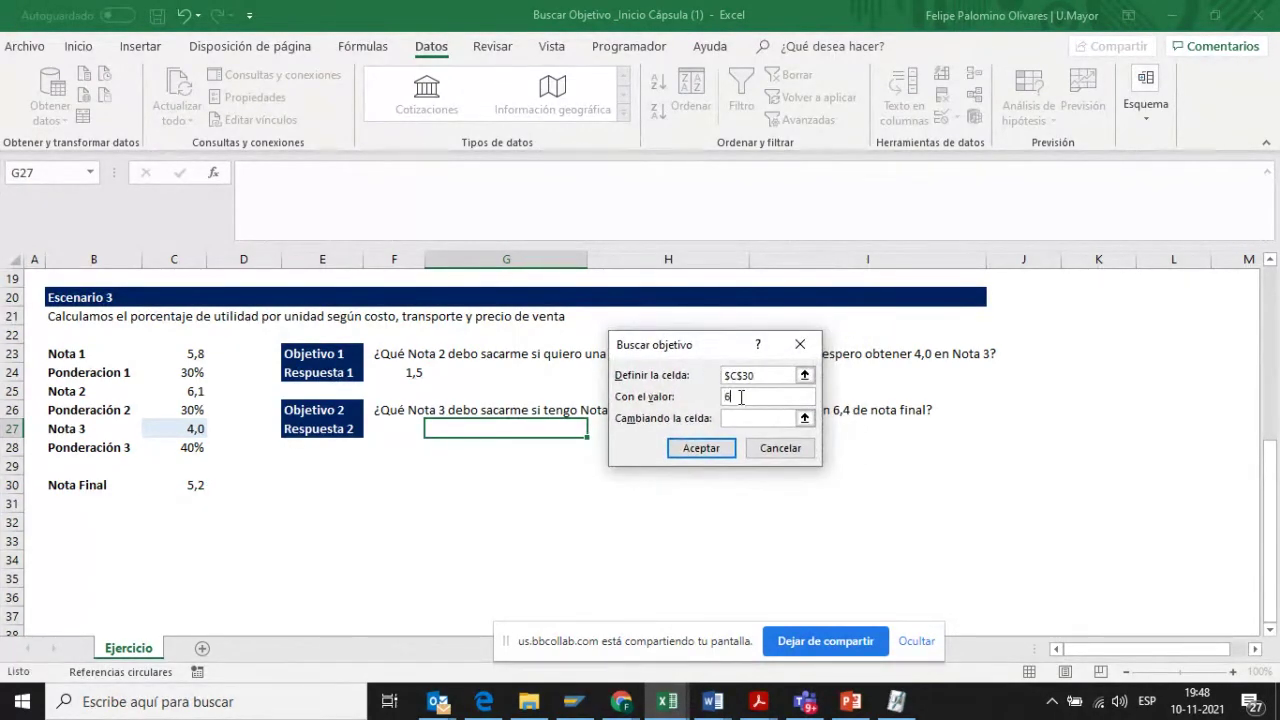
pyautogui.write(',4')
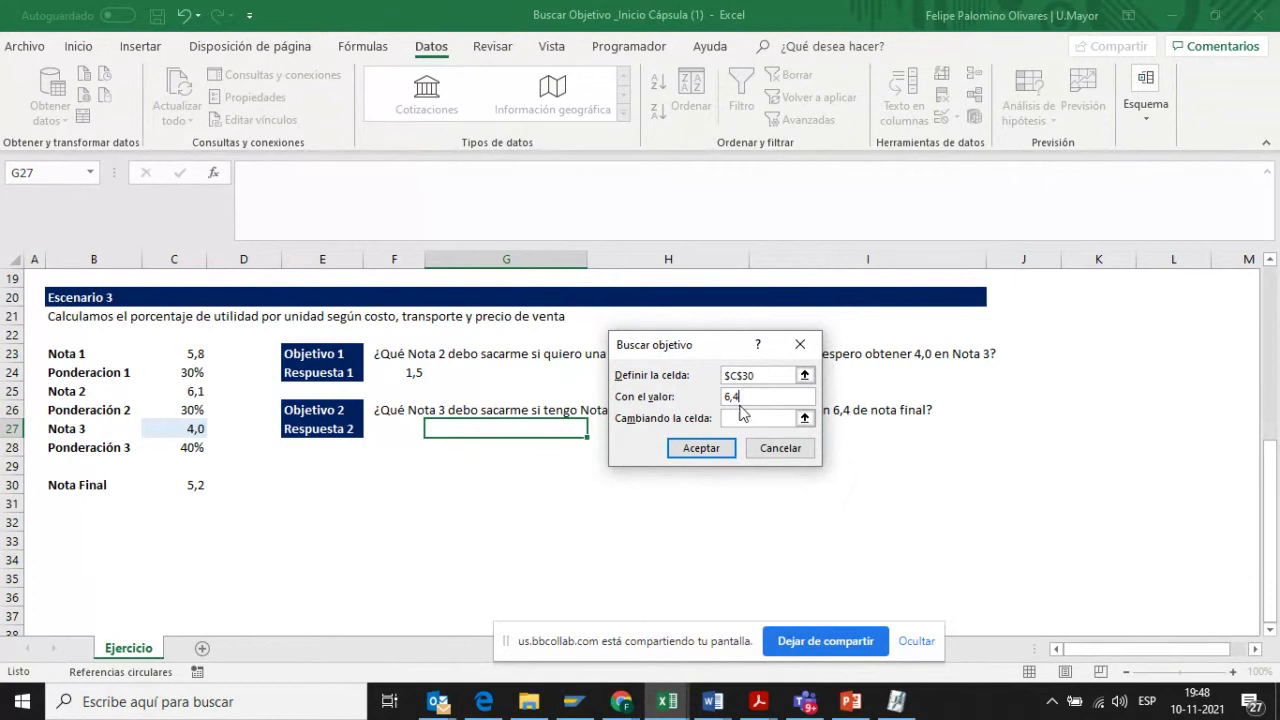
# - Use Nota 3 in C27 as the Goal Seek's changing cell, run the search and keep its solution
pyautogui.click(741, 416)
pyautogui.click(741, 416)
pyautogui.click(192, 428)
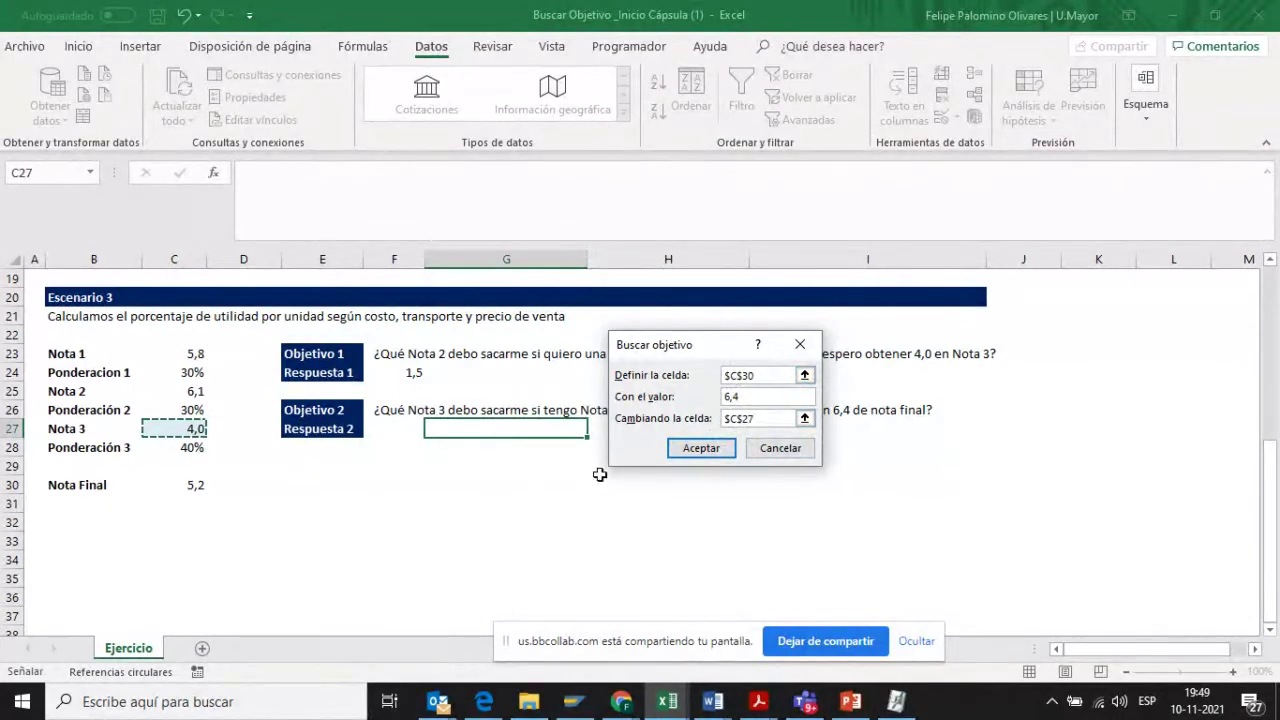
pyautogui.click(689, 450)
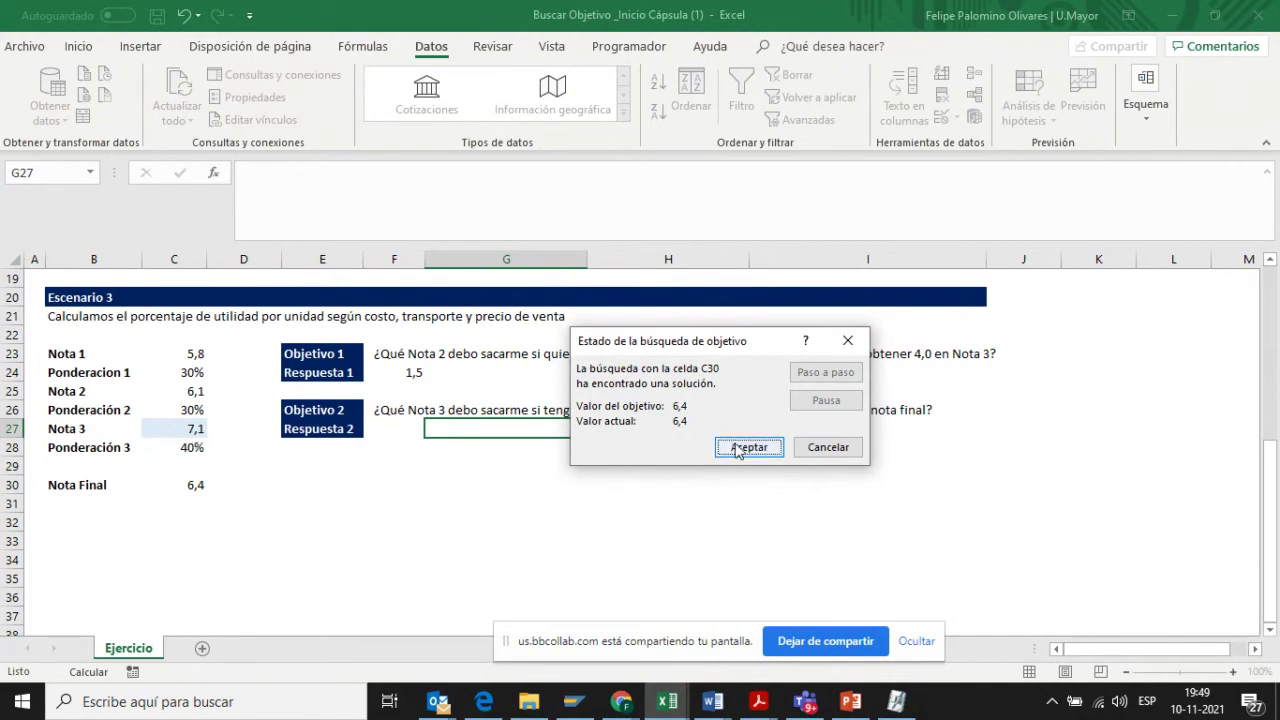
pyautogui.hotkey('alt', 'Tab')
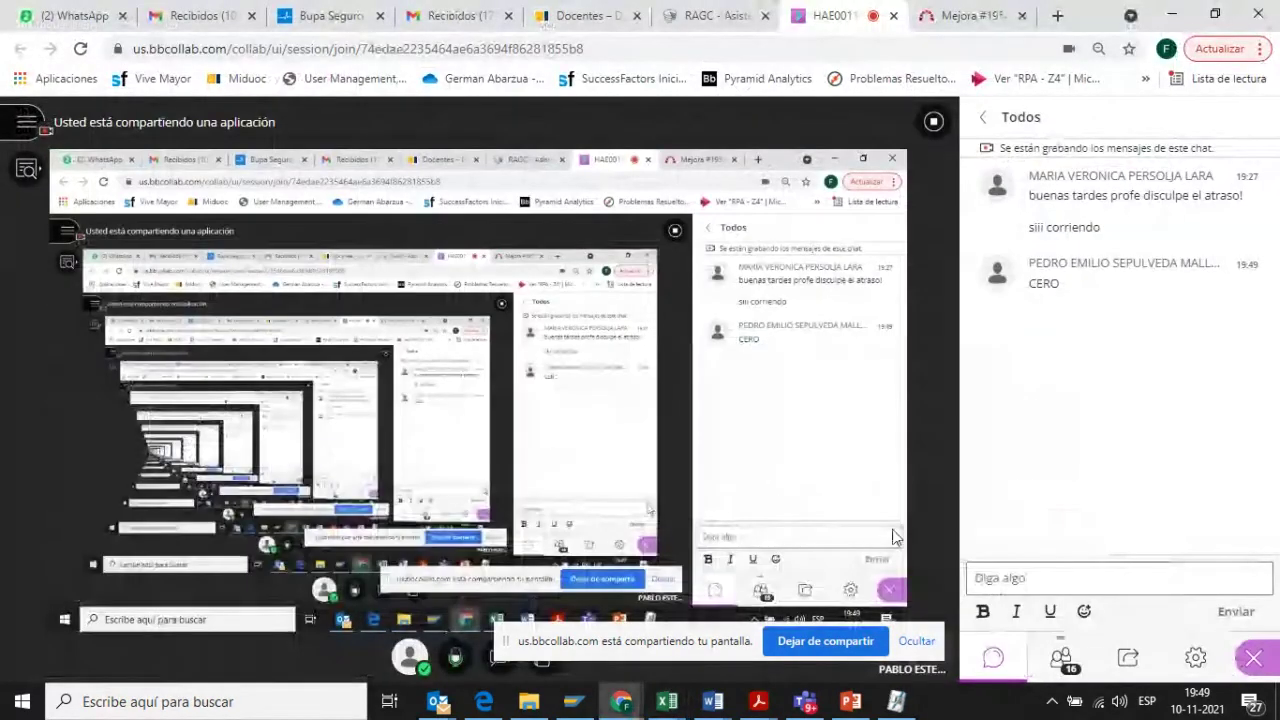
pyautogui.hotkey('alt', 'Tab')
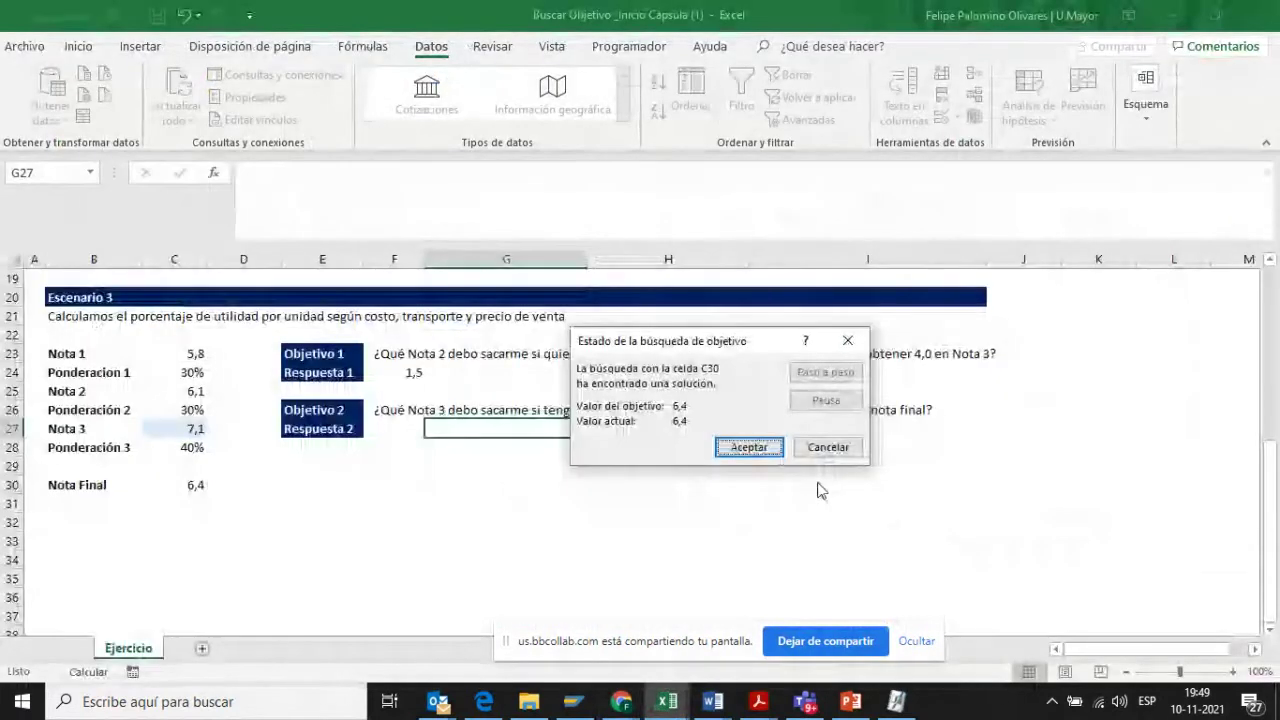
pyautogui.click(745, 449)
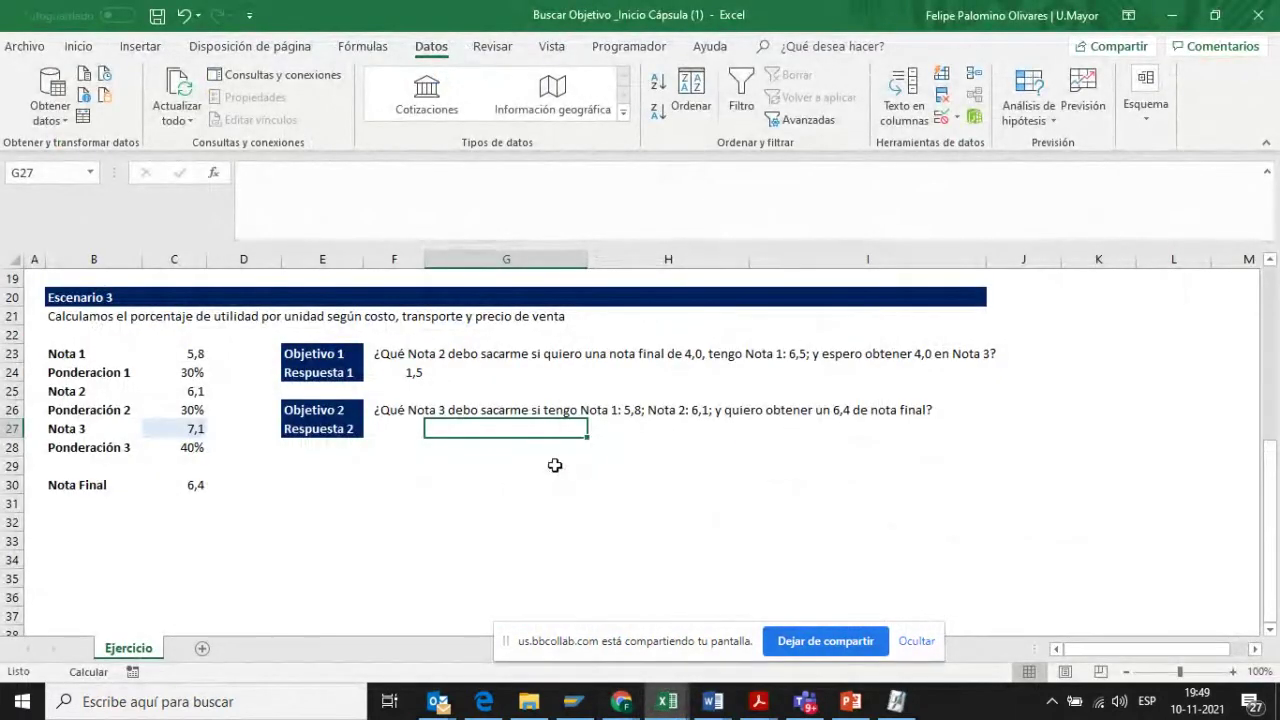
# - Record "7,1 pero es imposible" as Respuesta 2 in F27 and dismiss the circular reference warning
pyautogui.click(408, 430)
pyautogui.write('7,1 pero')
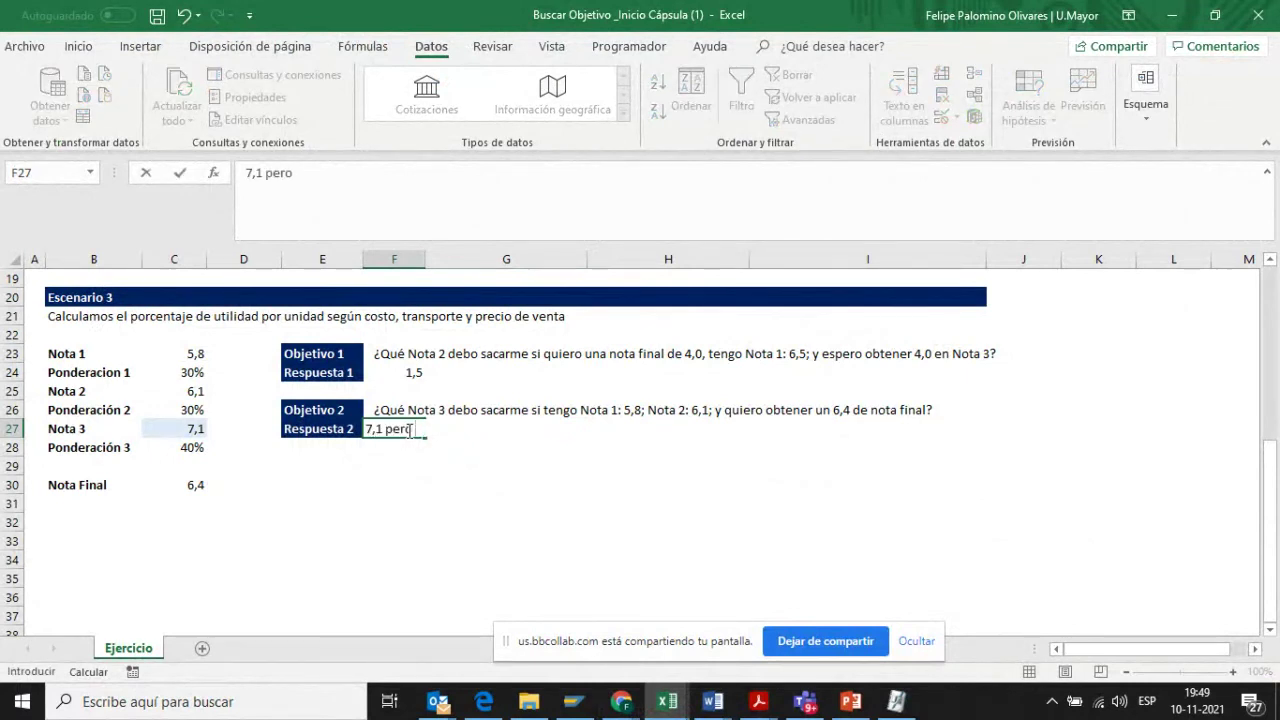
pyautogui.write('sible')
pyautogui.press('Return')
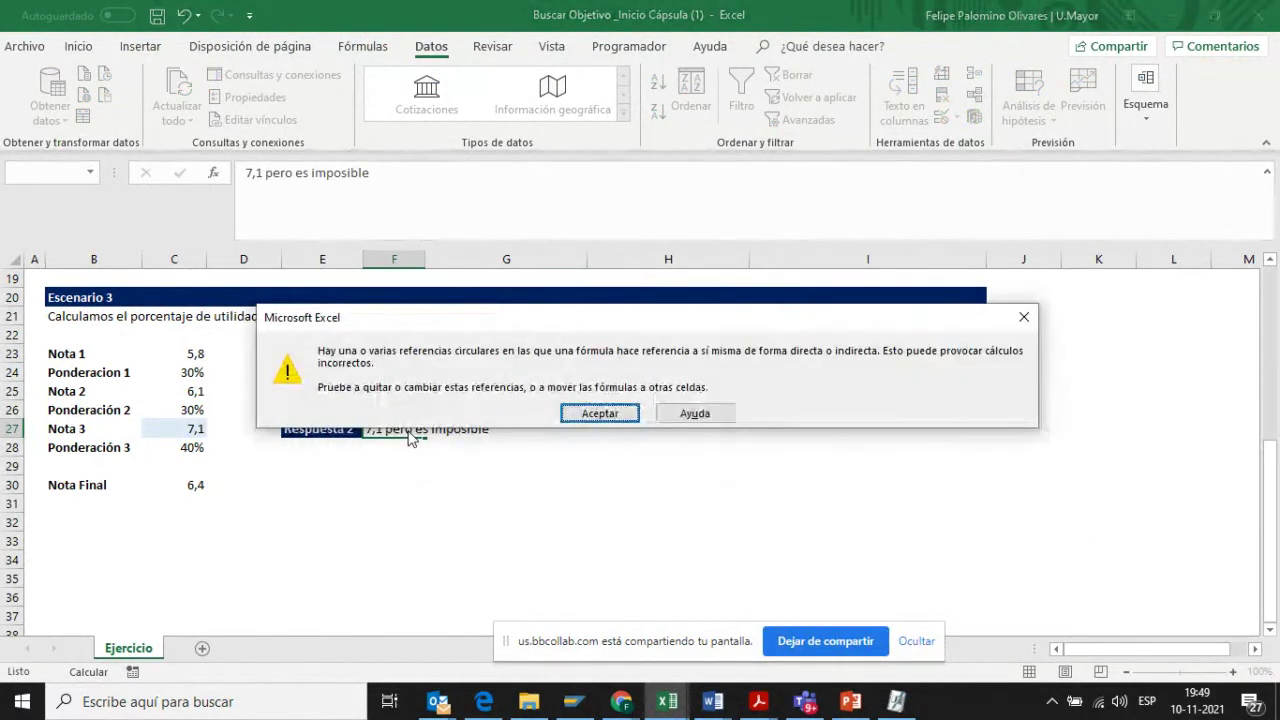
pyautogui.click(600, 413)
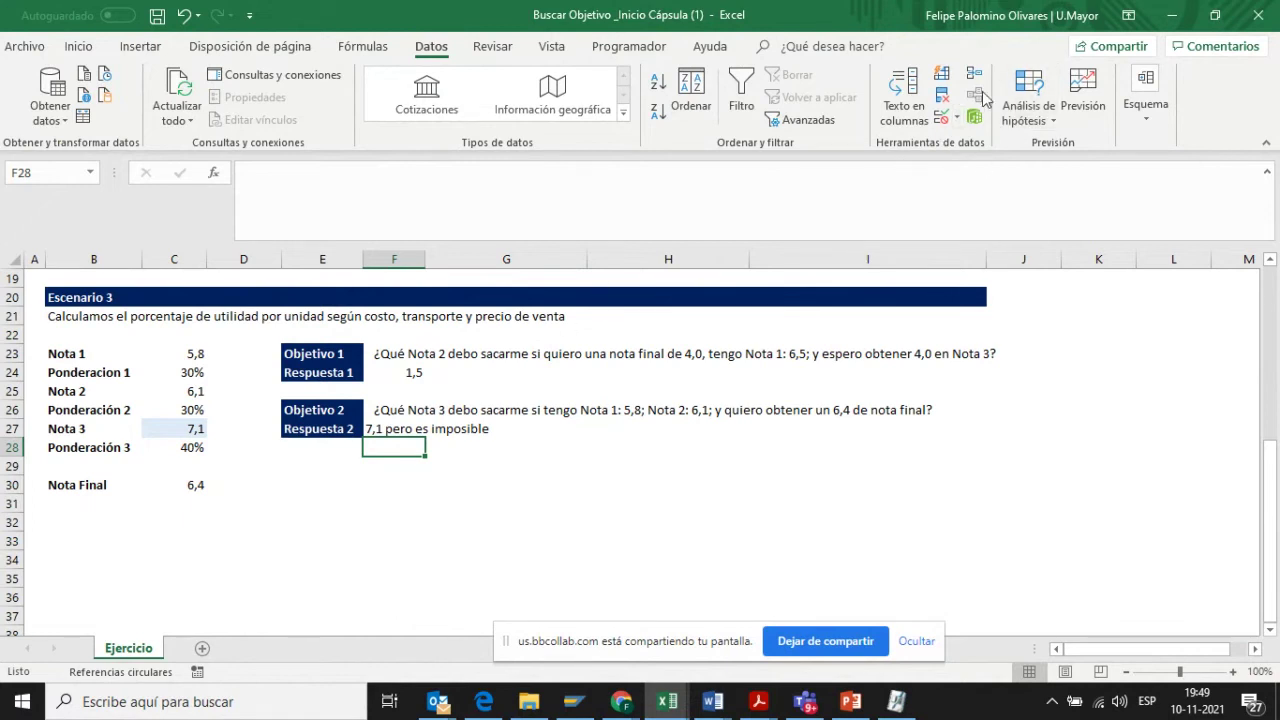
pyautogui.click(1050, 120)
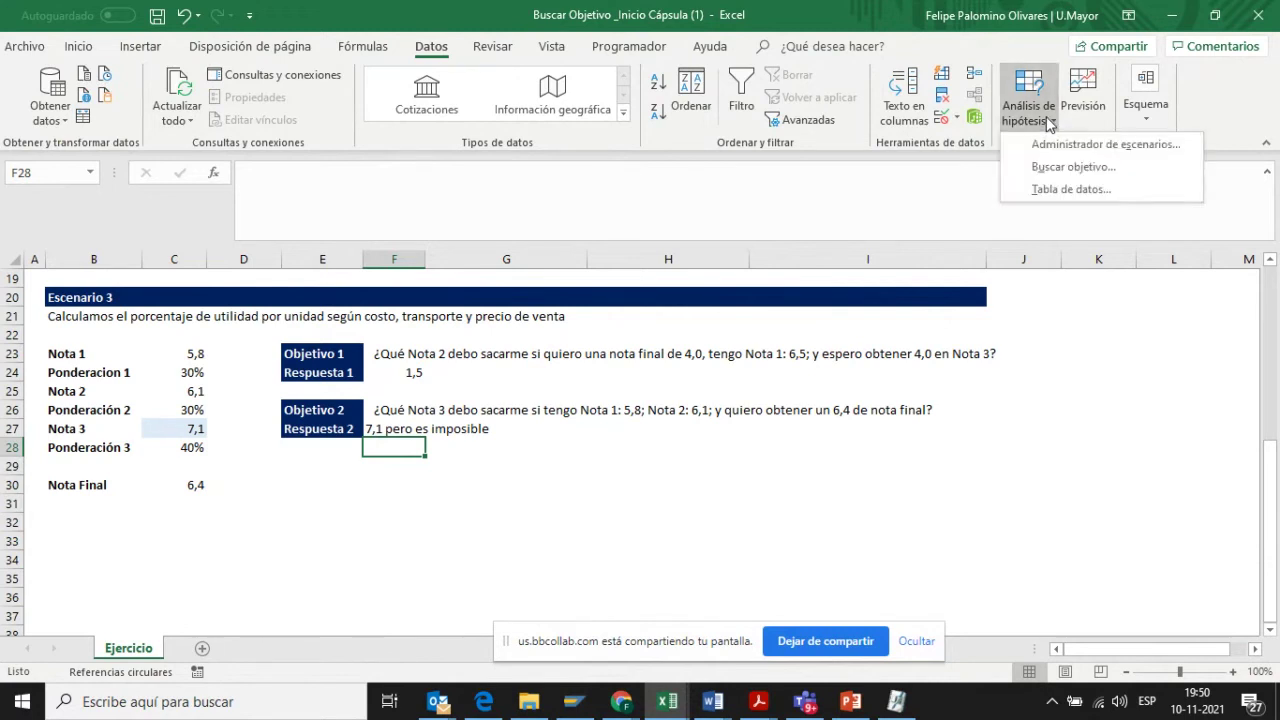
pyautogui.click(855, 392)
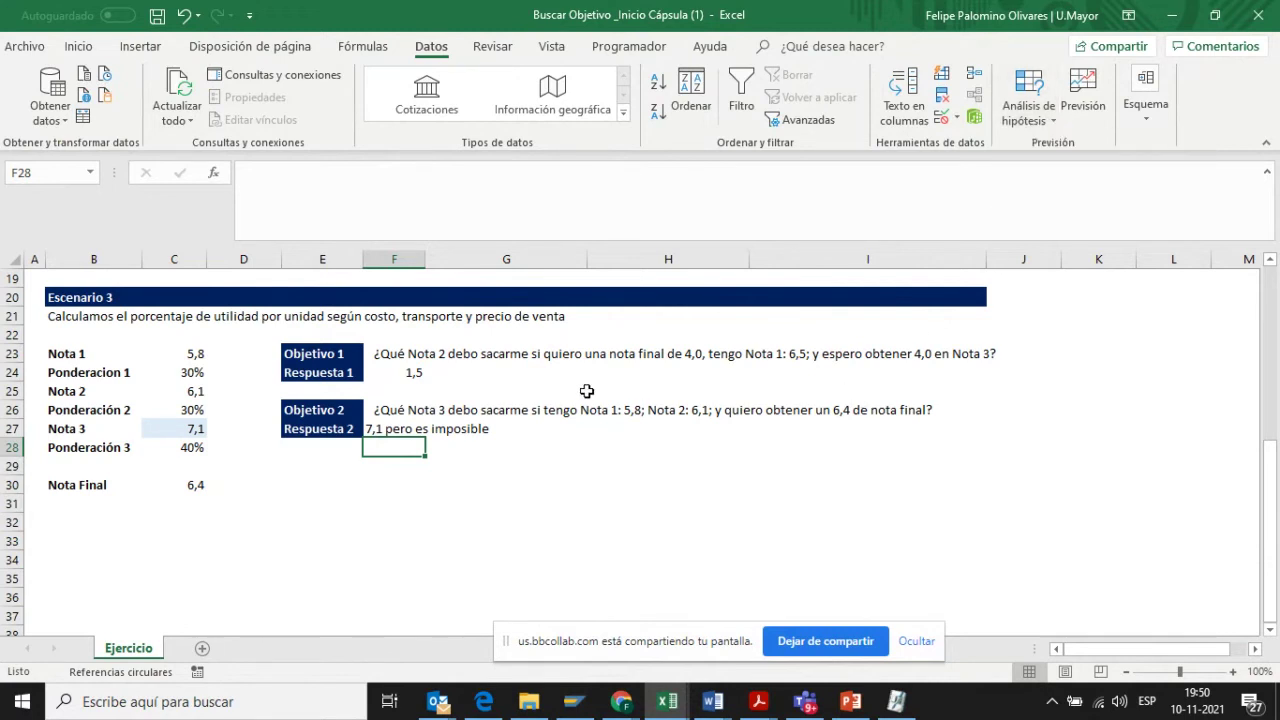
pyautogui.scroll(3, 586, 391)
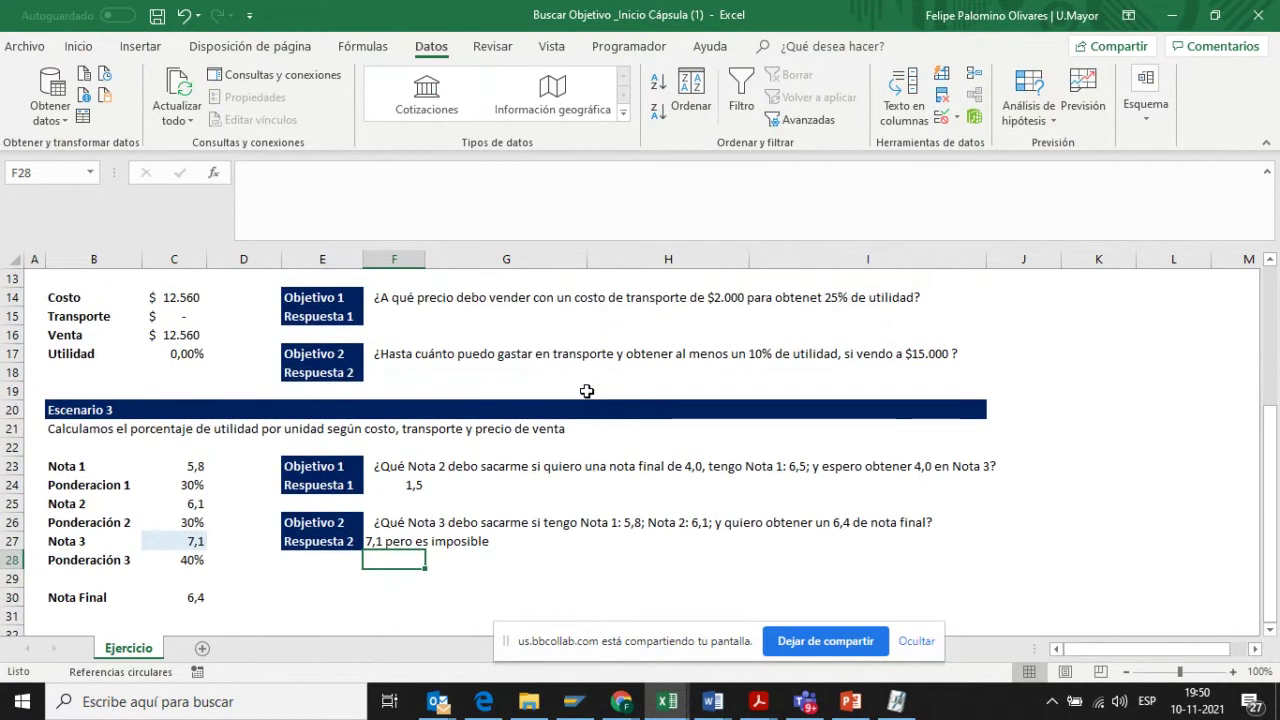
pyautogui.scroll(1, 586, 391)
pyautogui.scroll(-3, 586, 391)
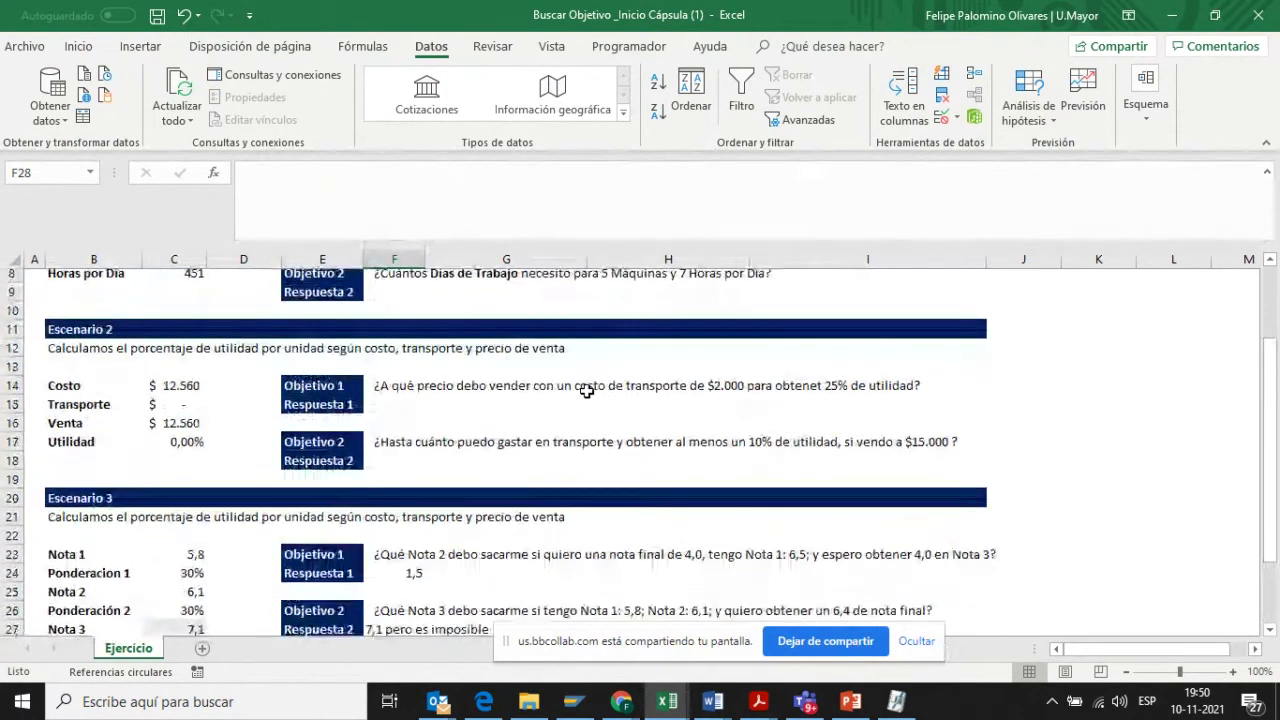
pyautogui.scroll(-2, 586, 391)
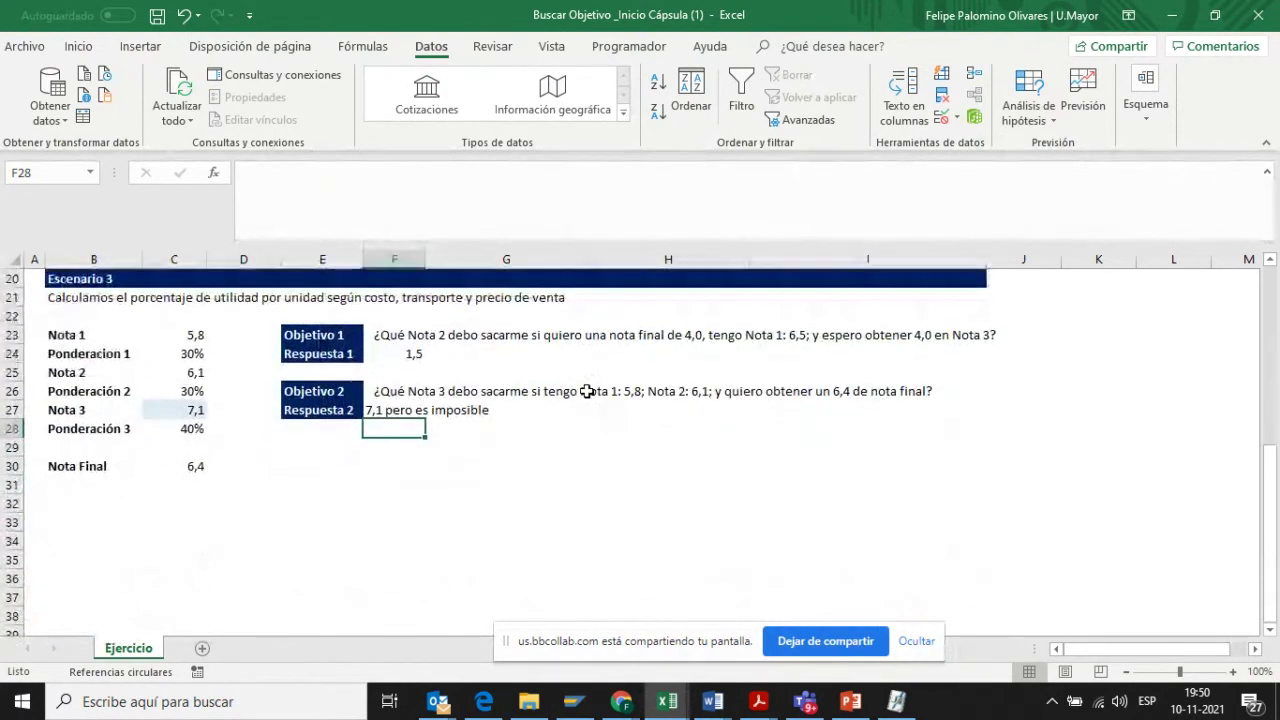
# - Examine which grade and weighting cells the Nota Final formula in C30 uses, leaving the formula unedited
pyautogui.click(185, 461)
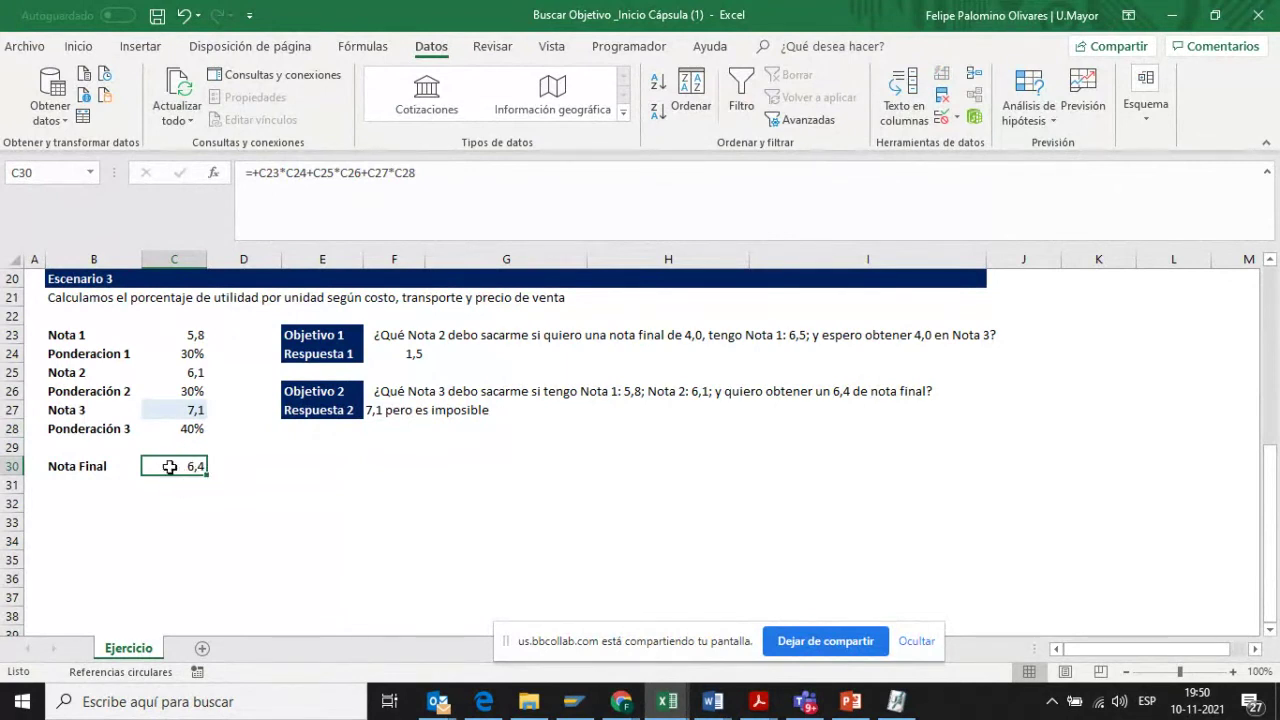
pyautogui.doubleClick(173, 461)
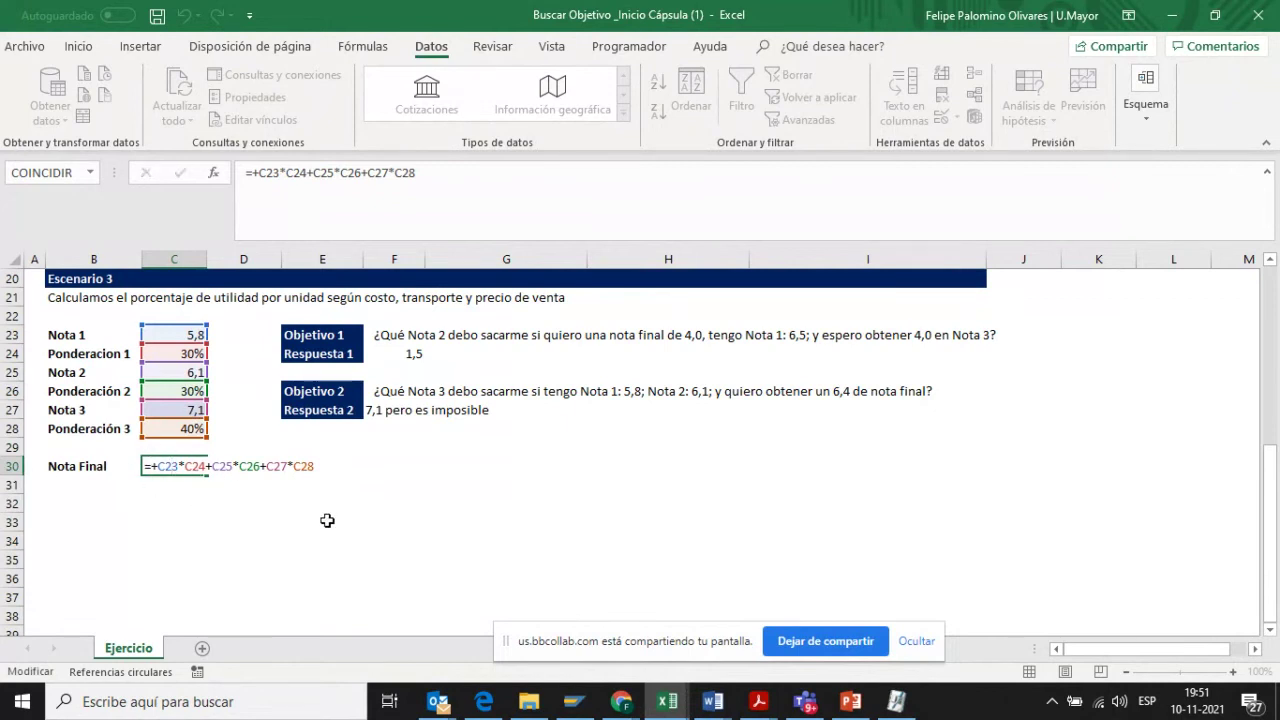
pyautogui.press('Escape')
# - Go back to Escenario 2 and inspect the Costo value in C14
pyautogui.scroll(2, 409, 507)
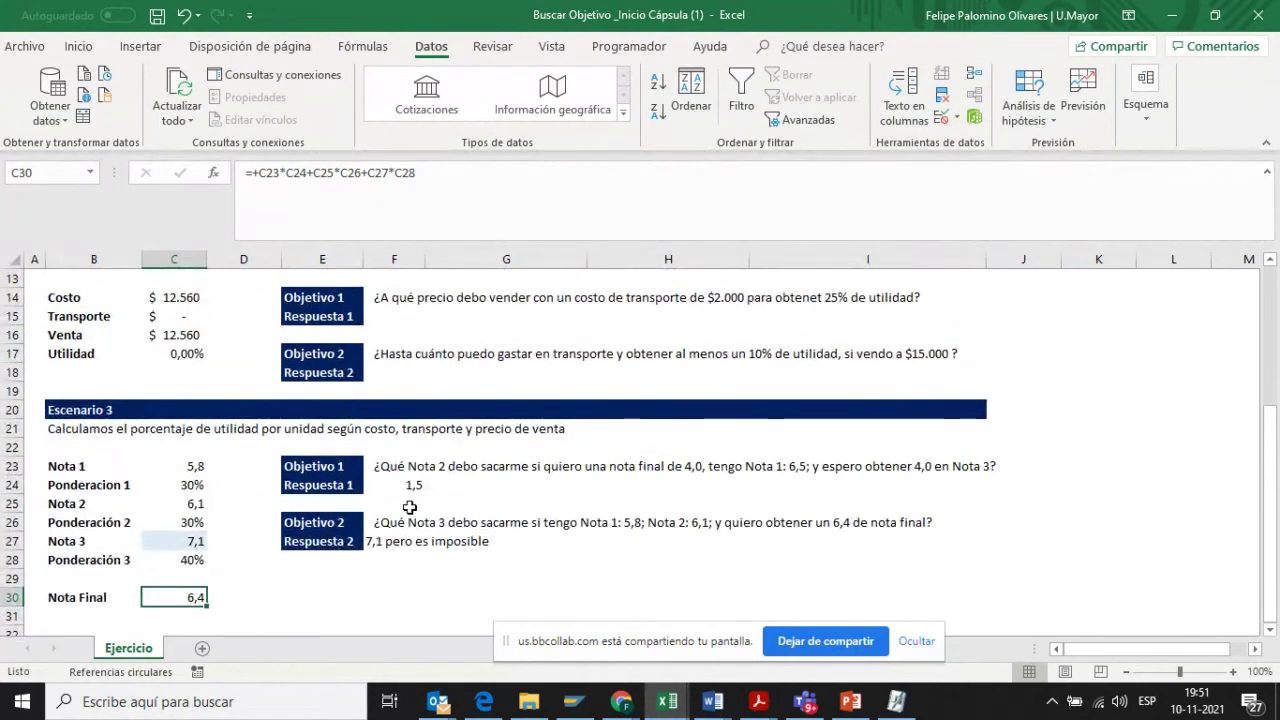
pyautogui.scroll(4, 409, 507)
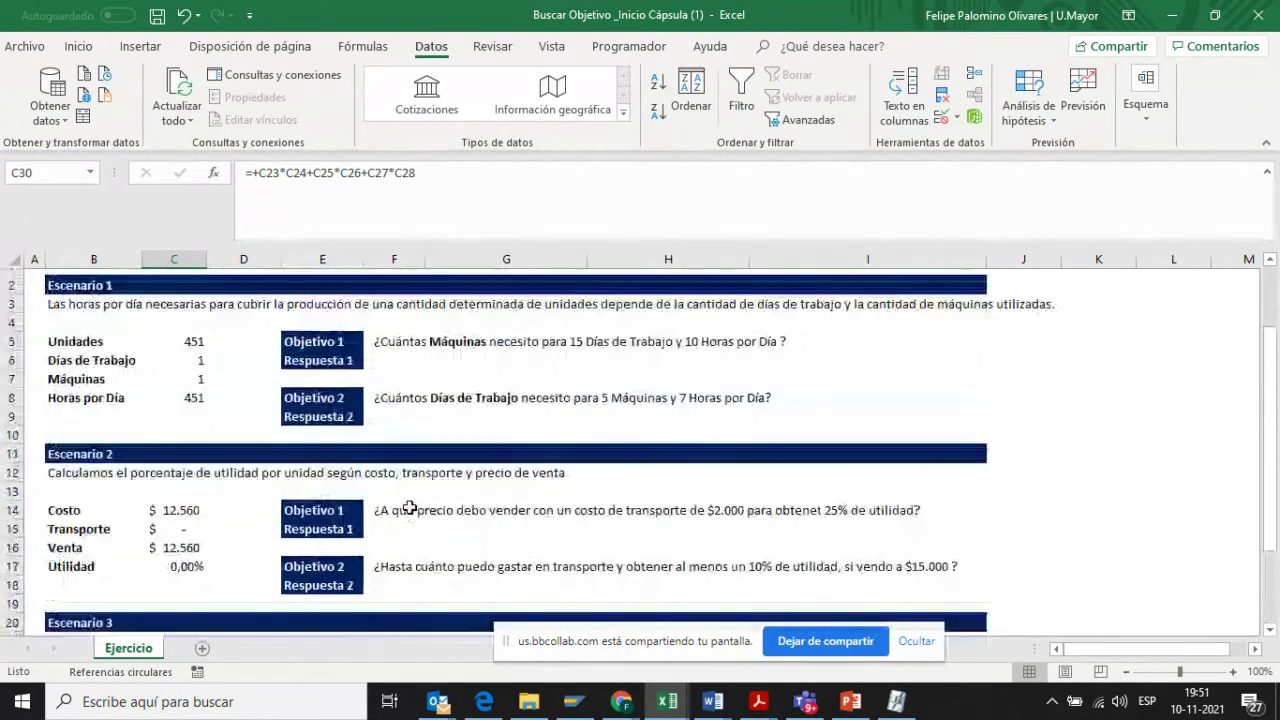
pyautogui.scroll(-3, 409, 507)
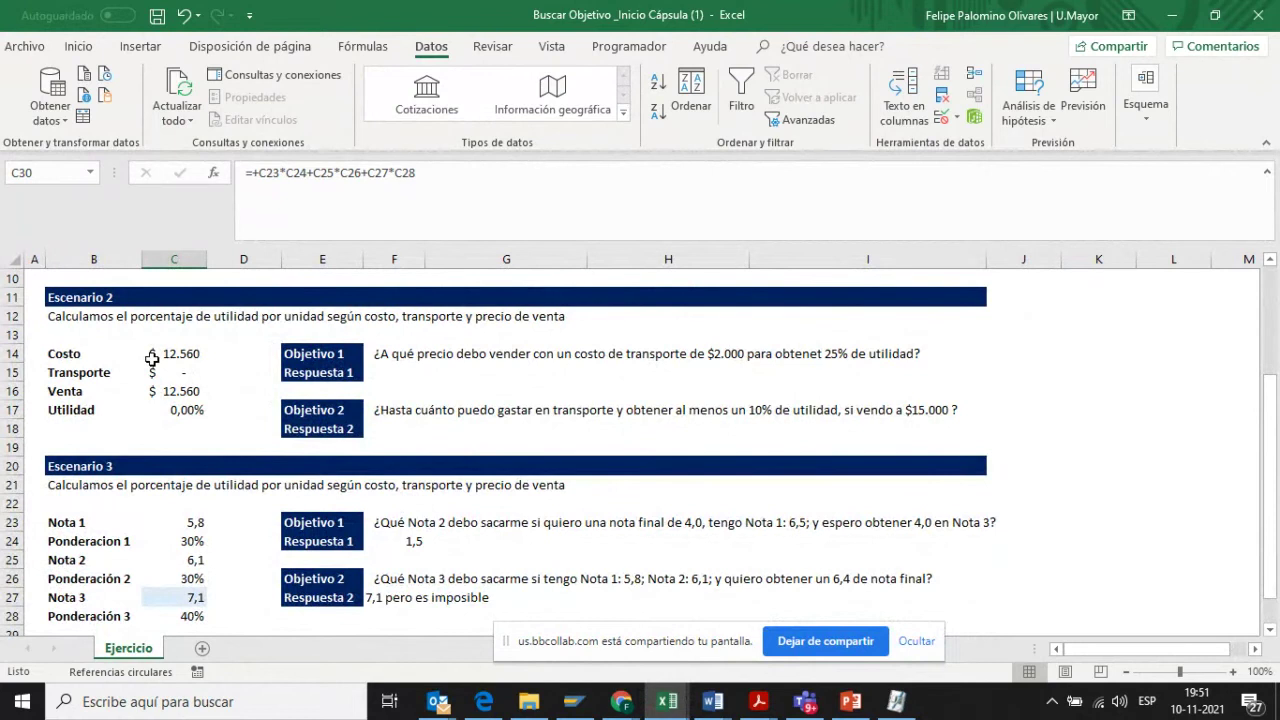
pyautogui.click(82, 355)
pyautogui.click(168, 353)
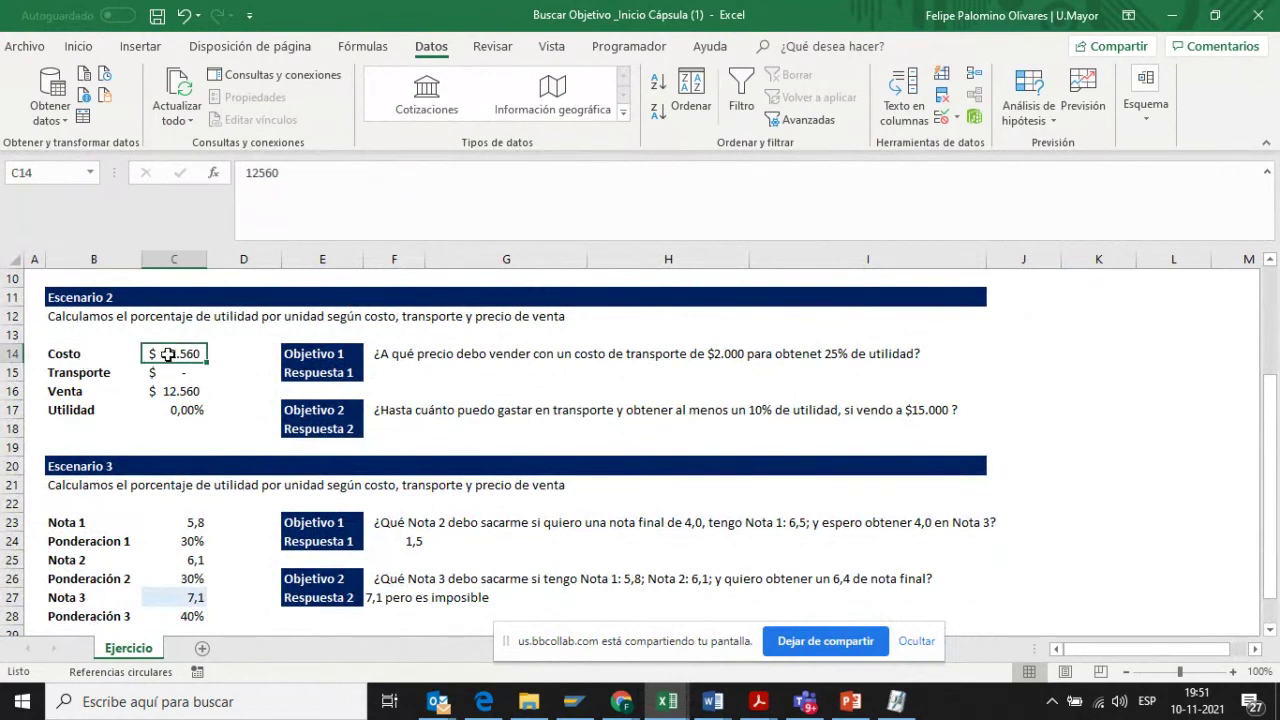
# - Inspect Escenario 2's Transporte, Venta and Utilidad cells and examine which cells the Utilidad formula in C17 uses, leaving it unedited
pyautogui.click(81, 372)
pyautogui.click(170, 373)
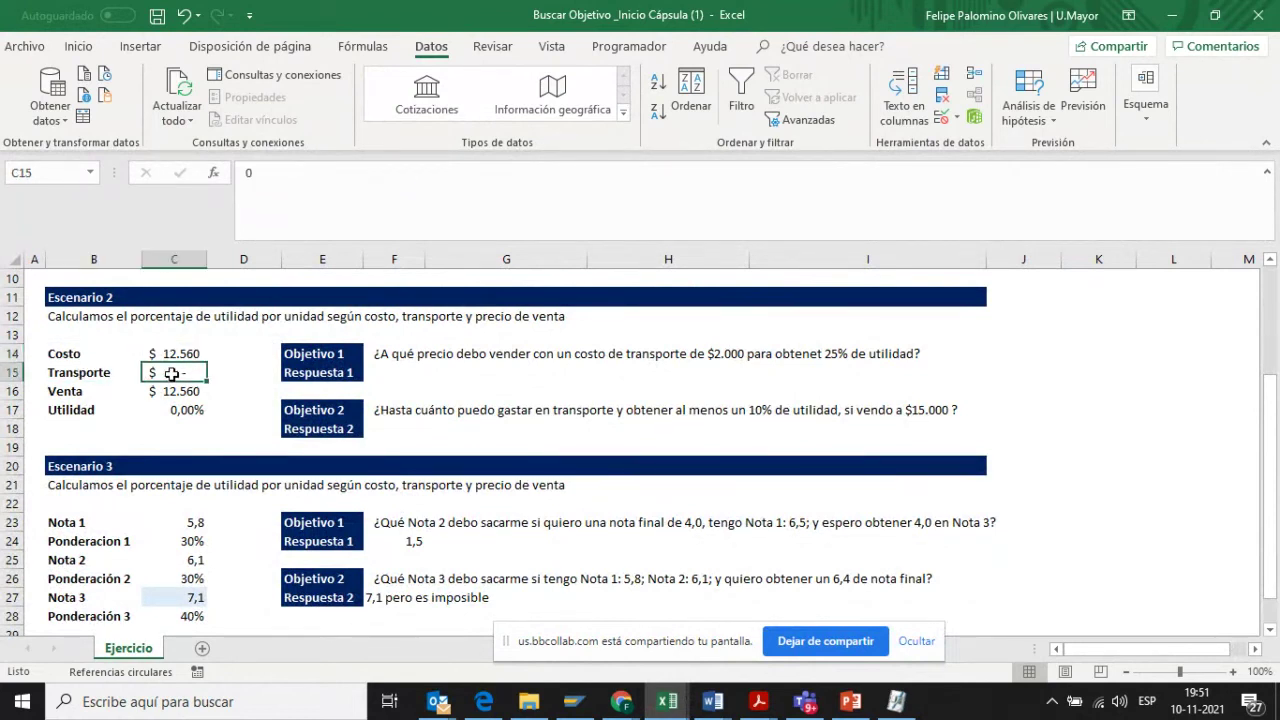
pyautogui.click(86, 395)
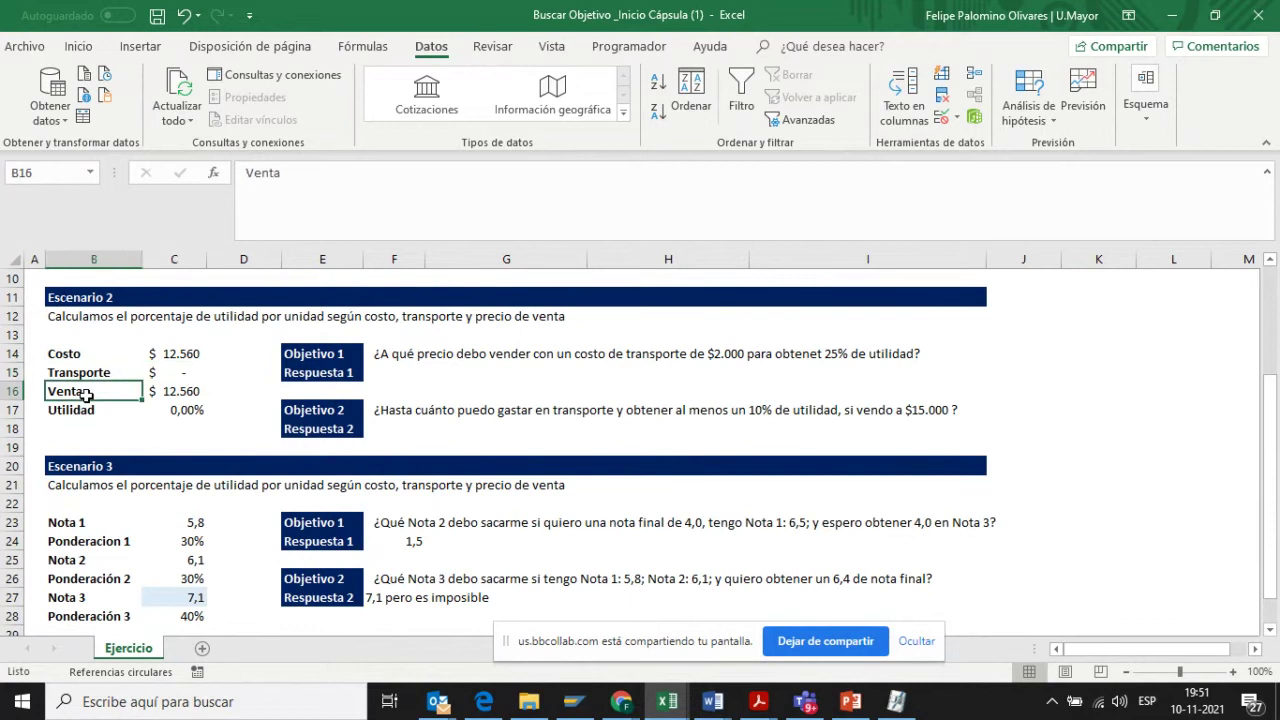
pyautogui.click(176, 397)
pyautogui.click(90, 415)
pyautogui.click(175, 411)
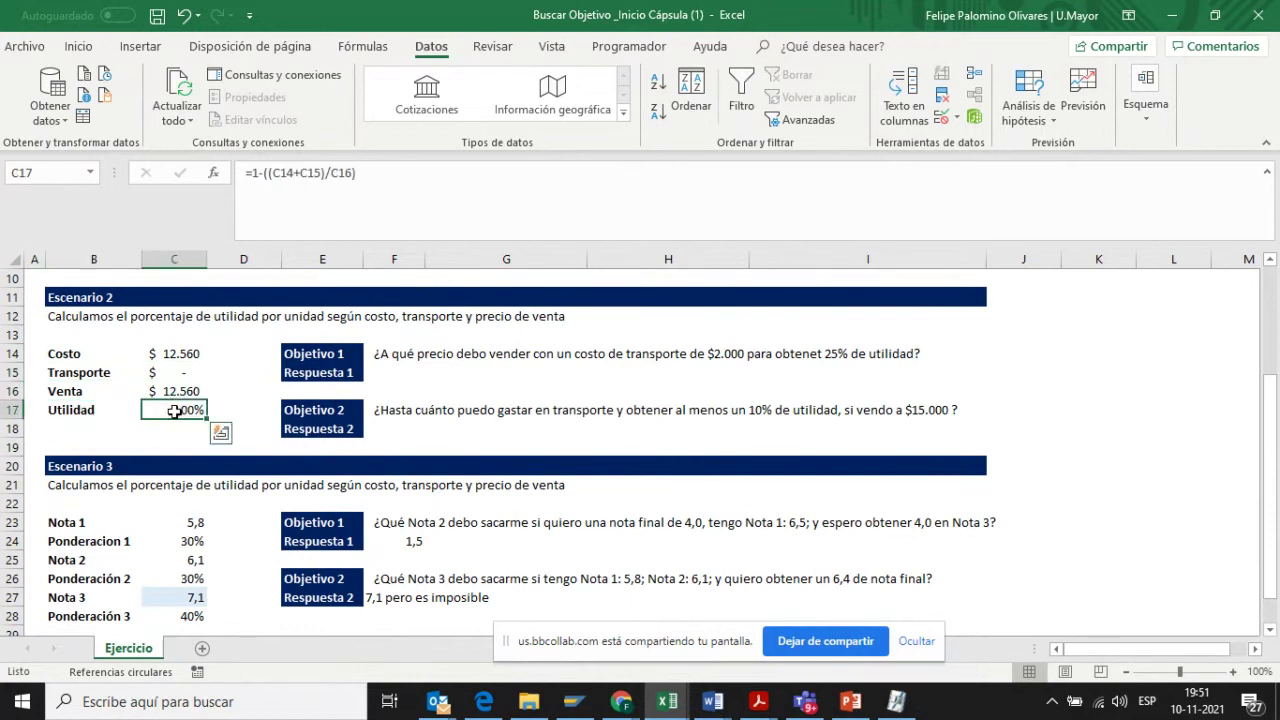
pyautogui.click(175, 390)
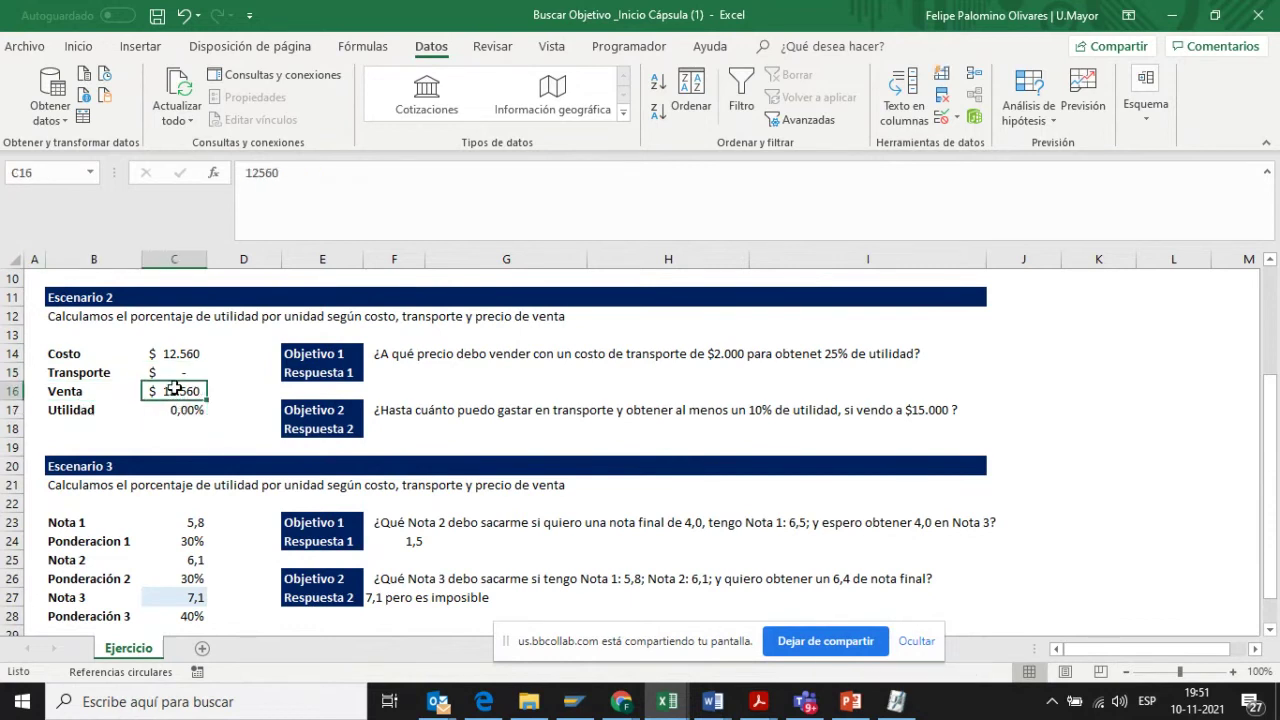
pyautogui.click(175, 409)
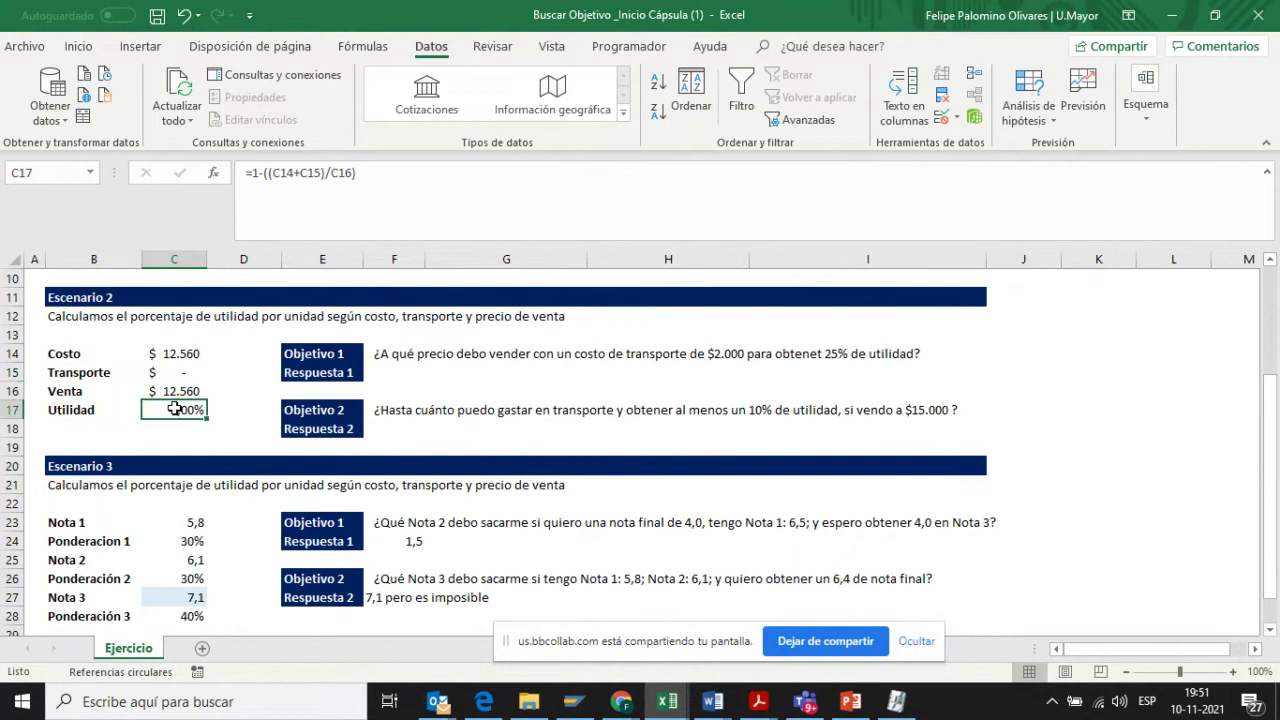
pyautogui.doubleClick(175, 409)
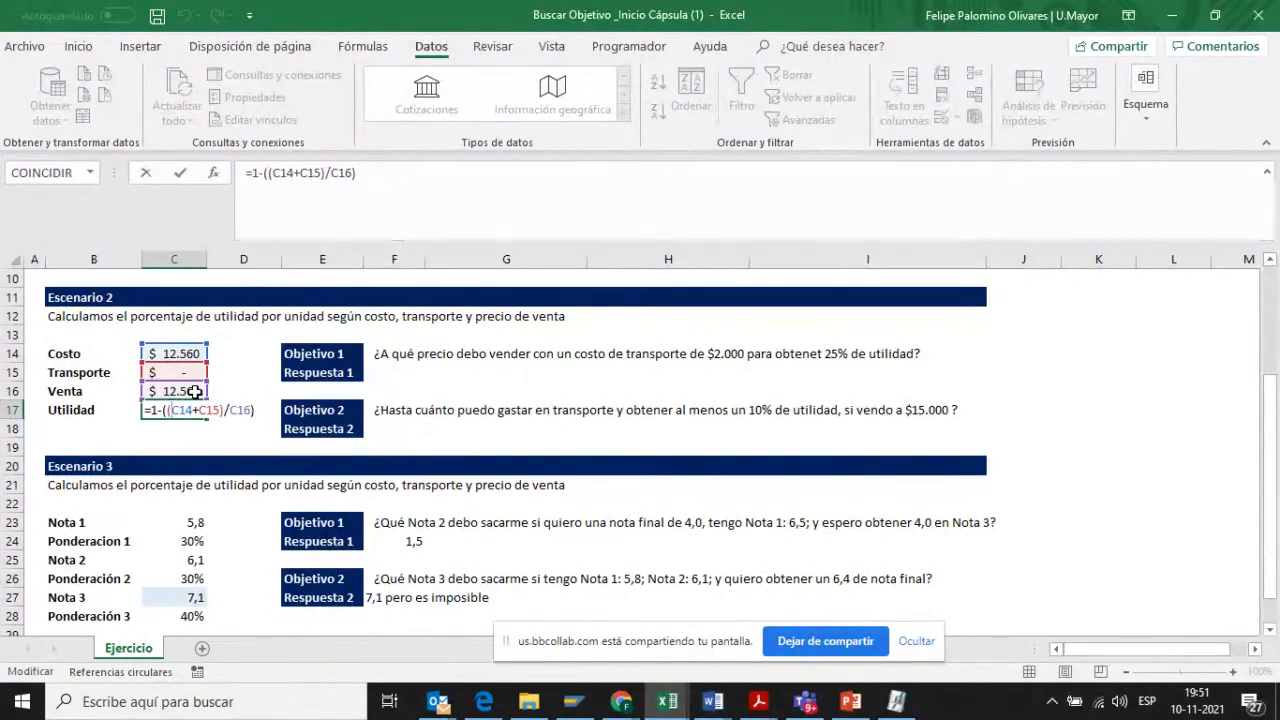
pyautogui.press('Escape')
# - Check the class chat in the browser session, return to Excel and review the Objetivo 1 question in F14
pyautogui.hotkey('alt', 'Tab')
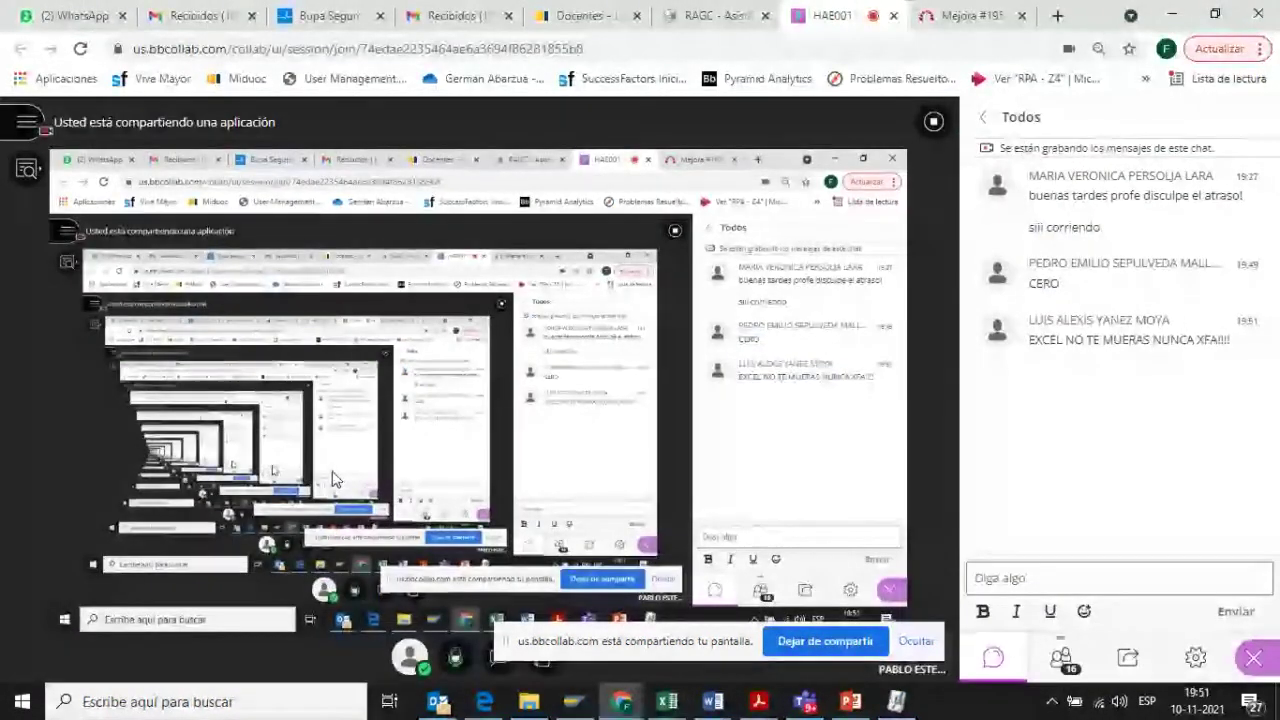
pyautogui.hotkey('alt', 'Tab')
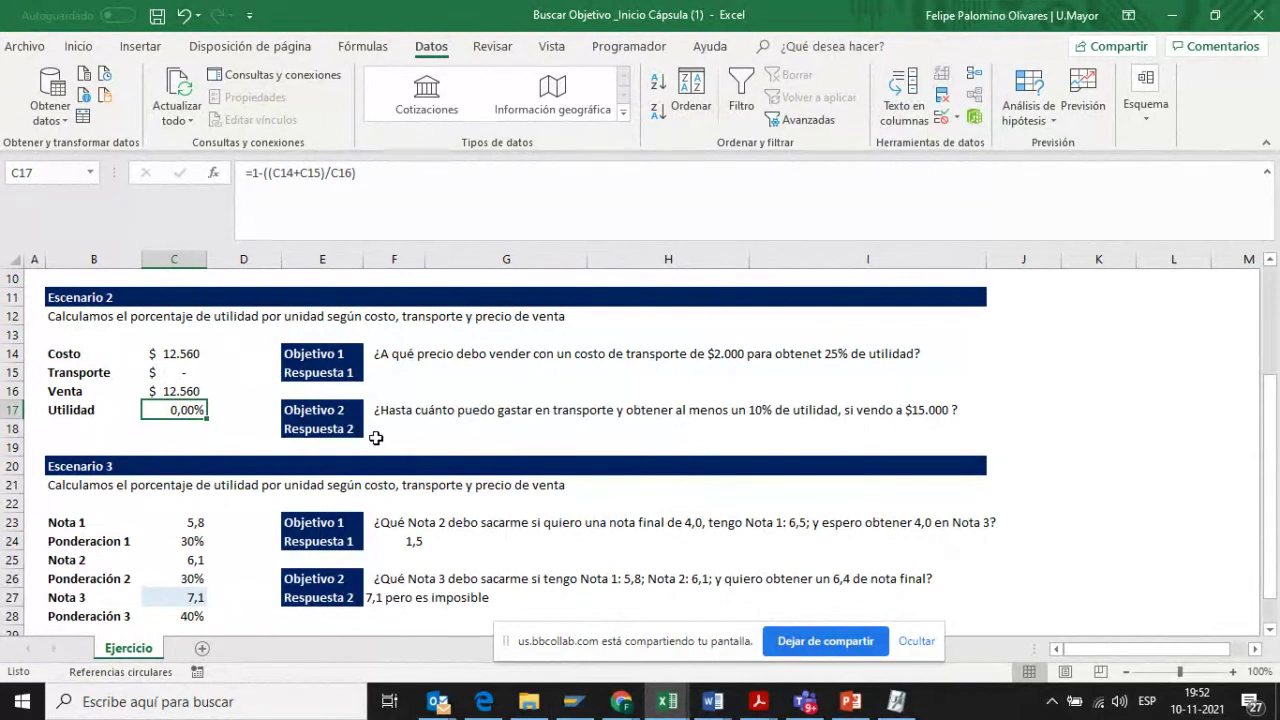
pyautogui.click(389, 354)
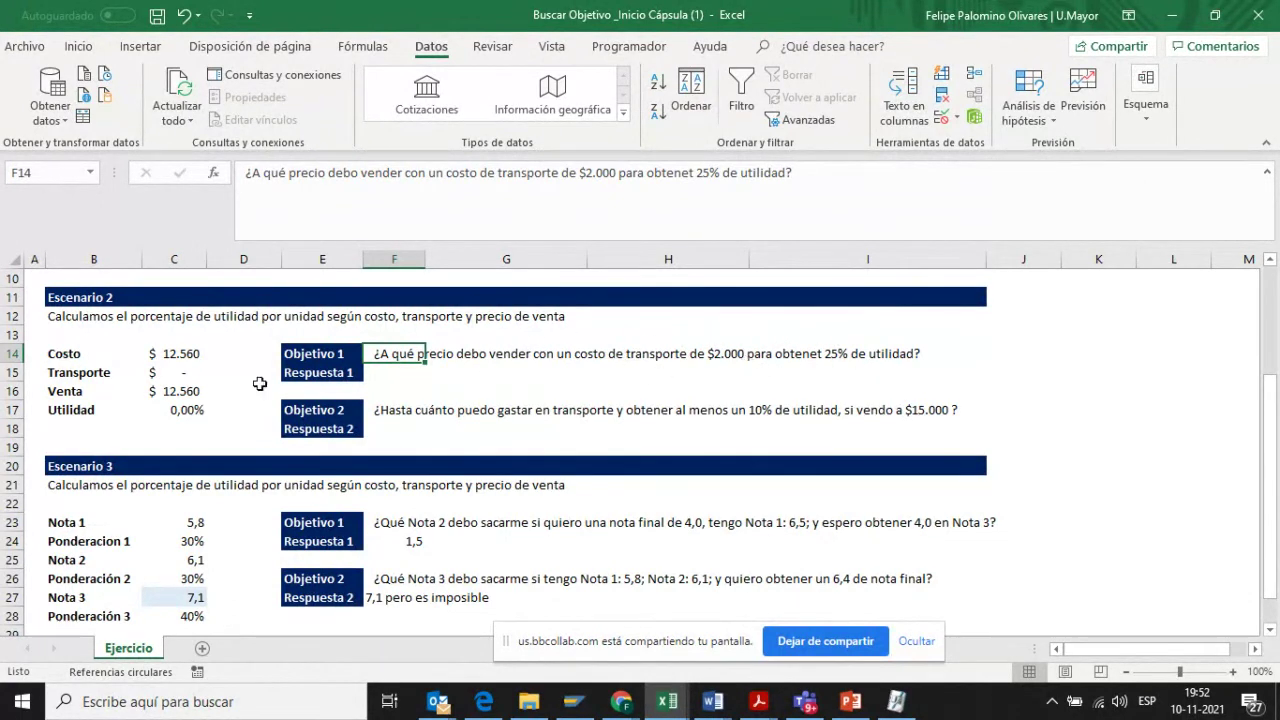
# - Set Transporte in C15 to 2000 and shade the Venta cell C16 light blue as the cell to solve for
pyautogui.click(183, 372)
pyautogui.write('20000')
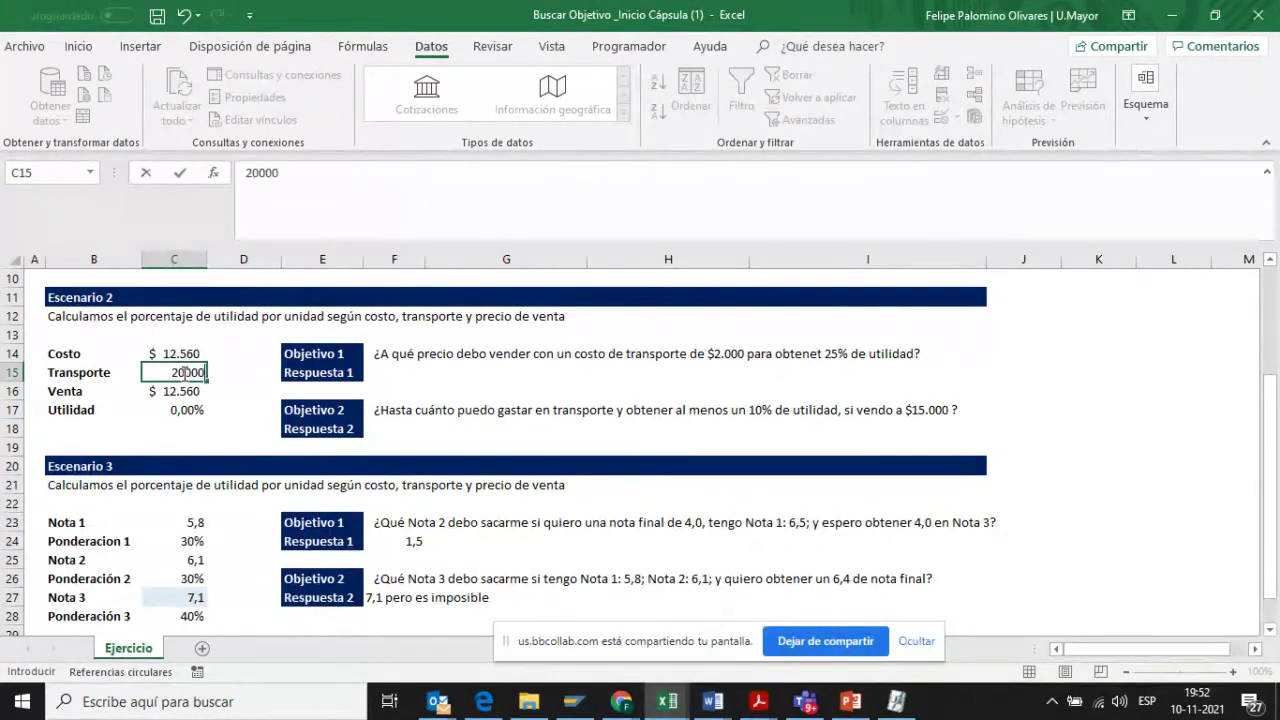
pyautogui.press('Return')
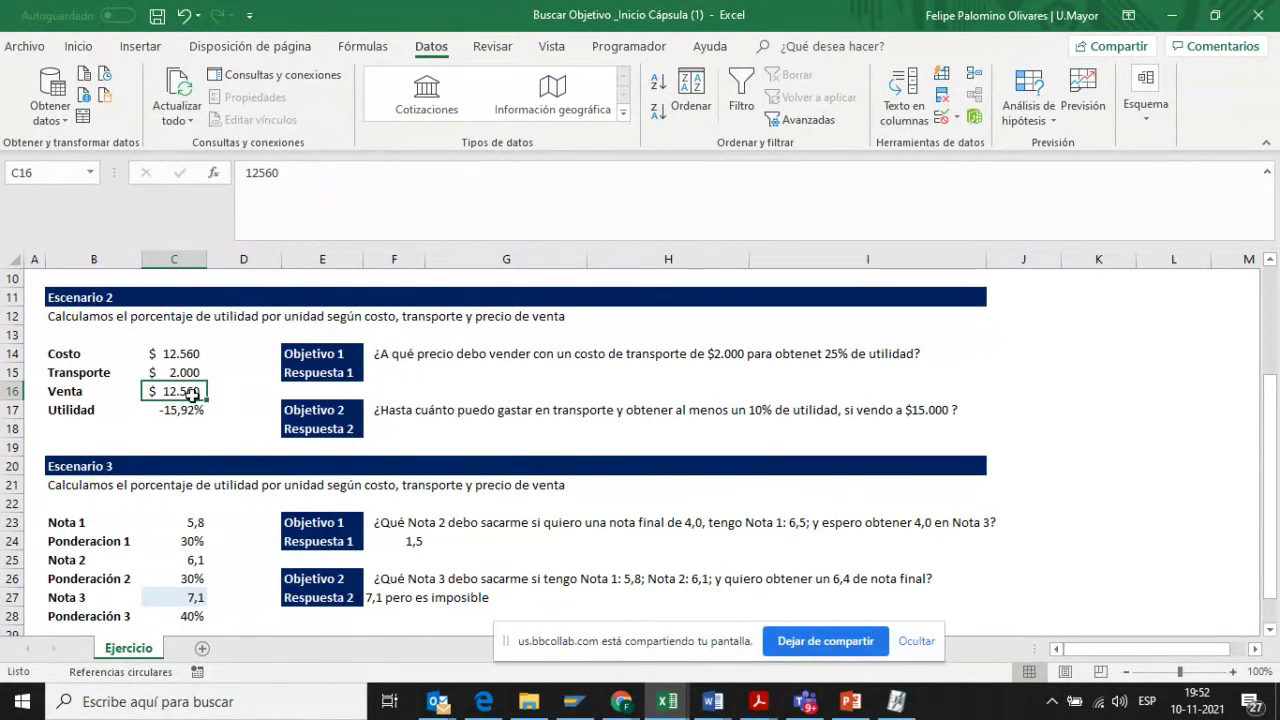
pyautogui.click(80, 47)
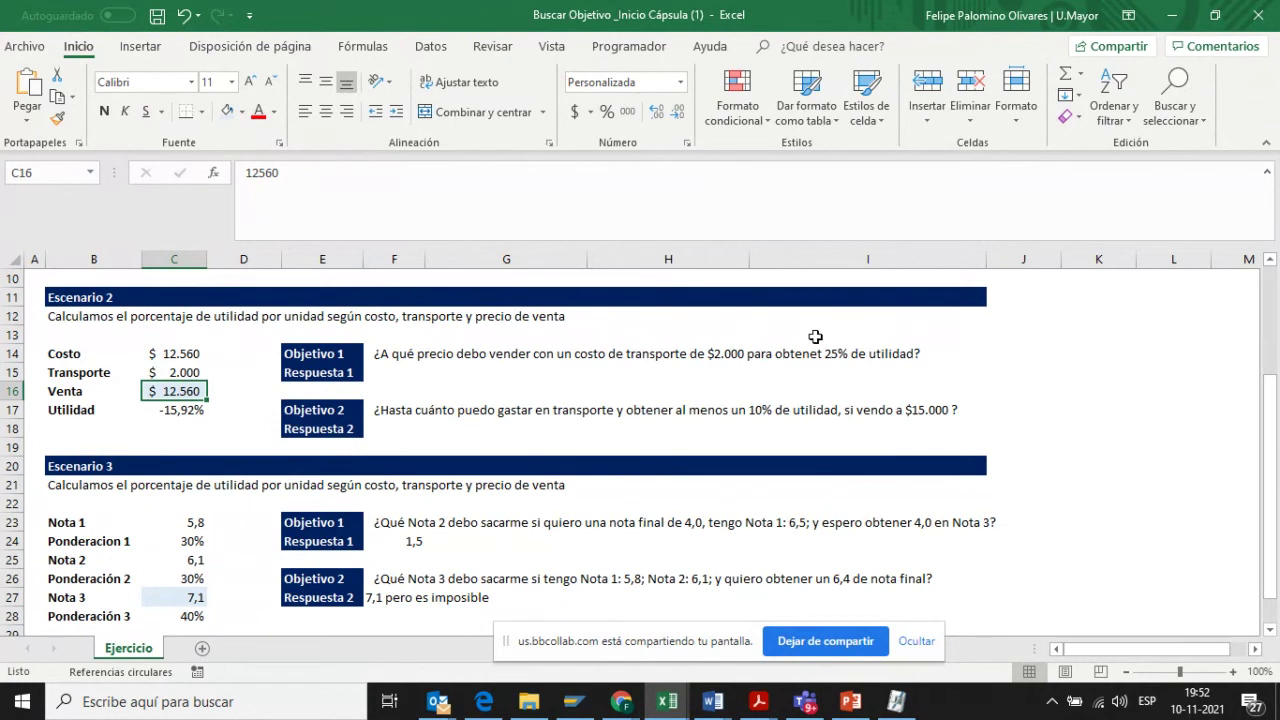
# - Start a Buscar objetivo search from F15 with Utilidad in C17 as the cell to define and 0,25 as its target value
pyautogui.click(396, 370)
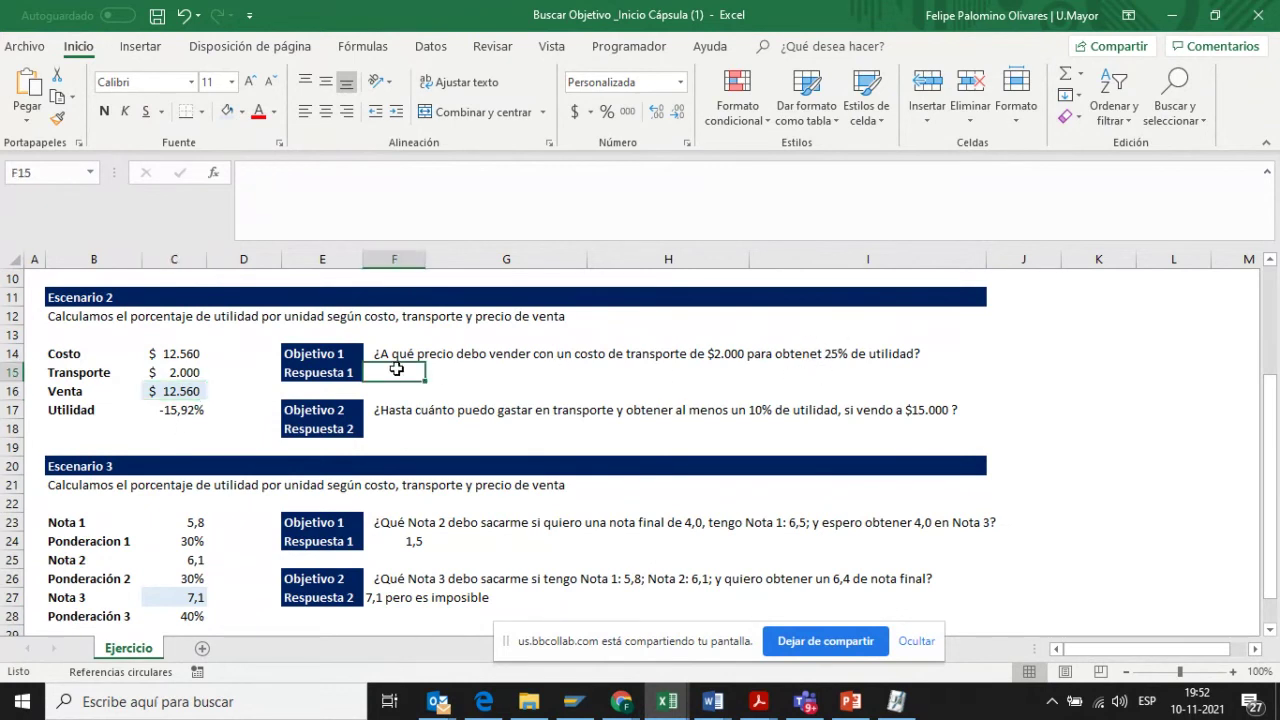
pyautogui.click(431, 46)
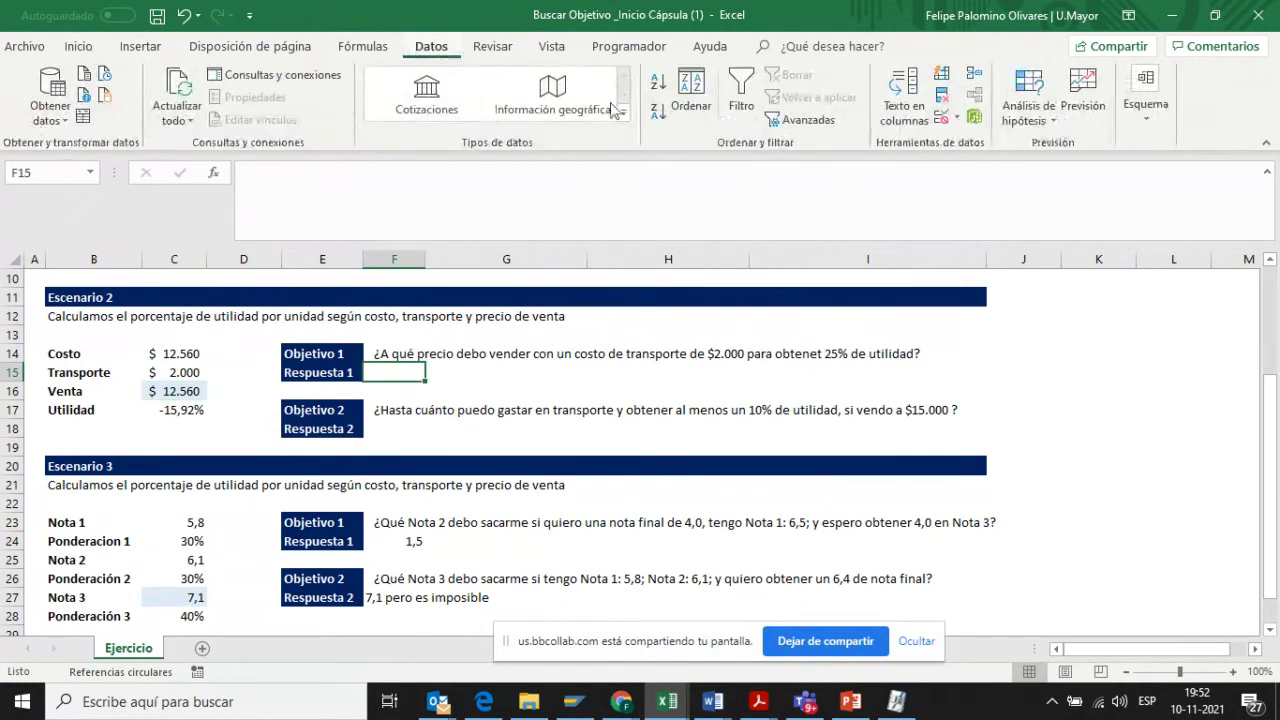
pyautogui.click(1042, 119)
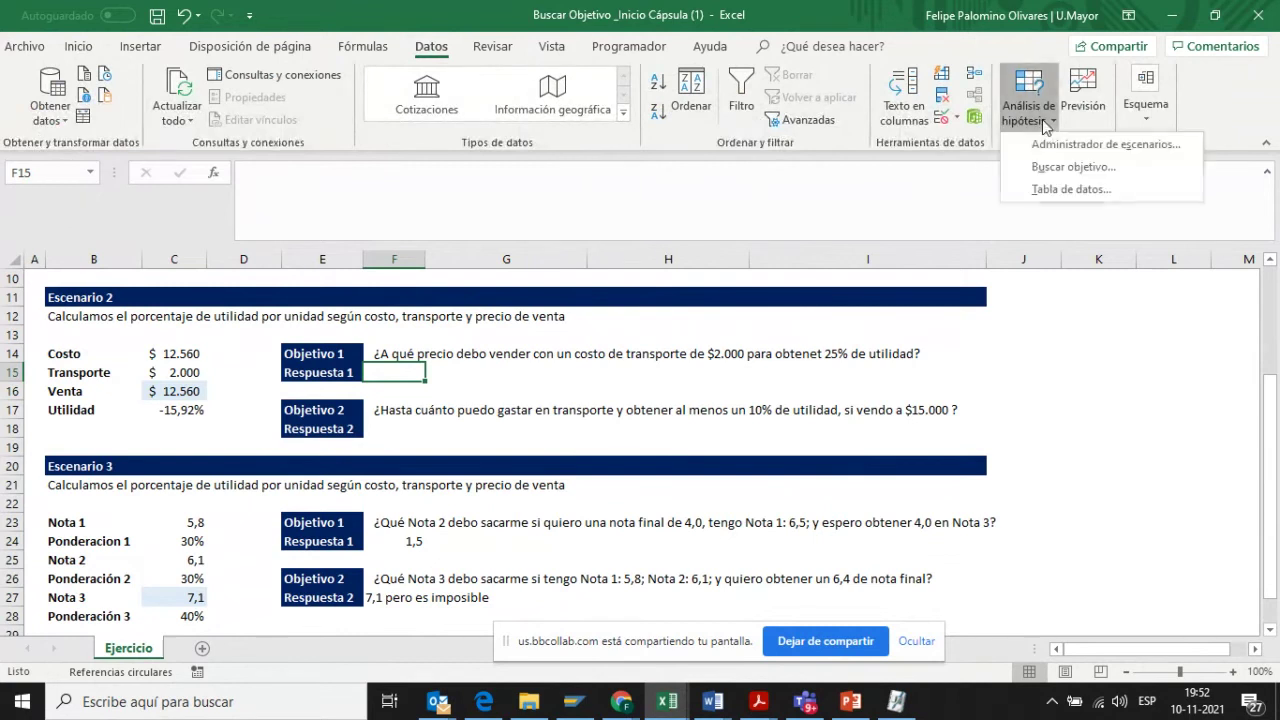
pyautogui.click(1074, 166)
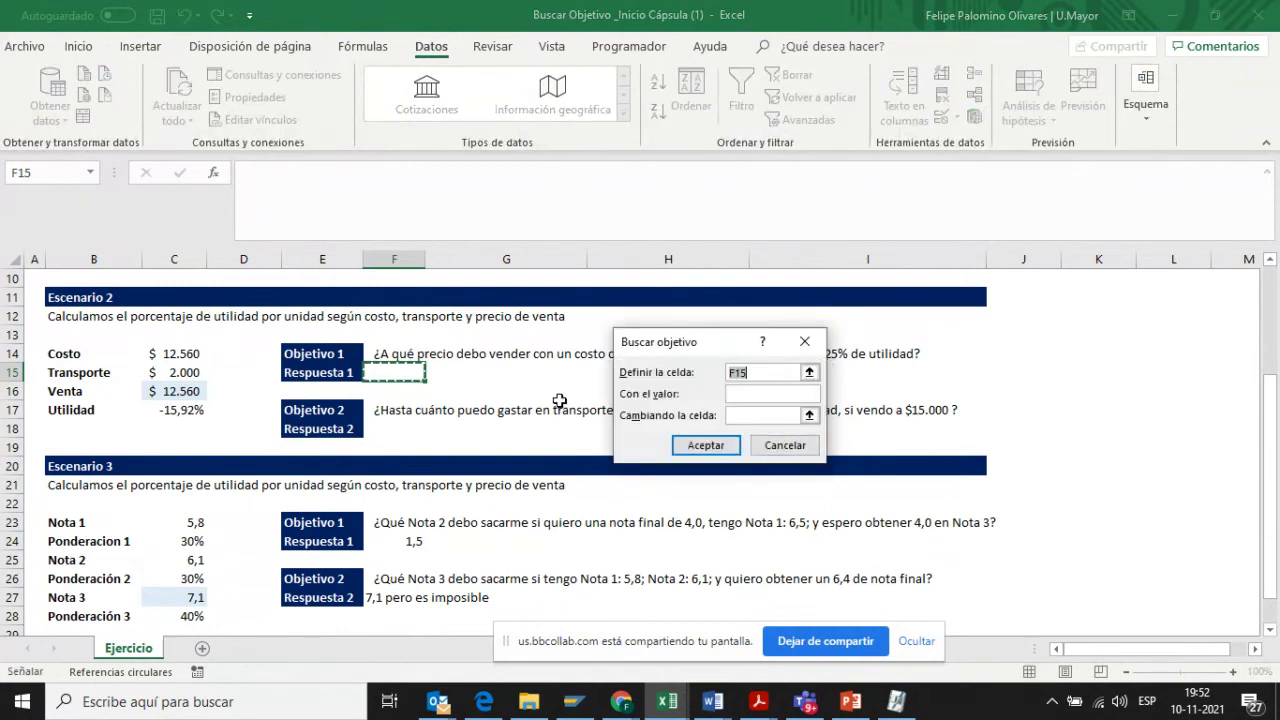
pyautogui.click(185, 410)
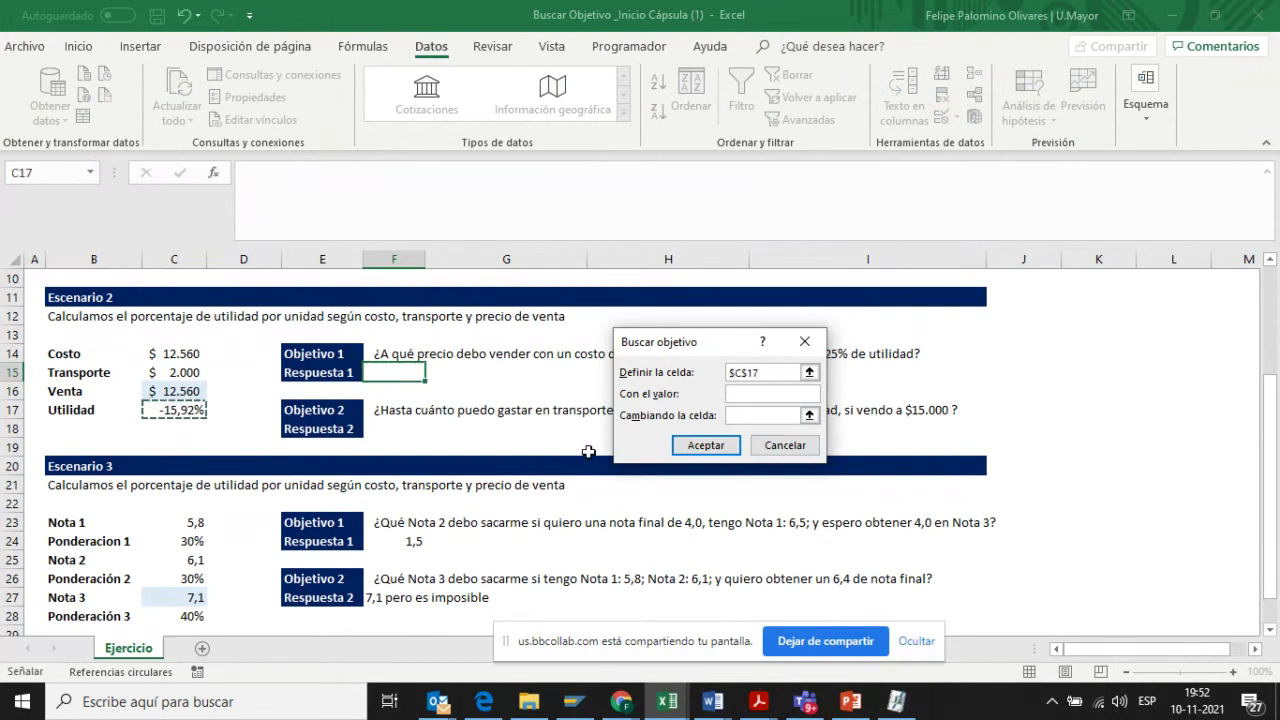
pyautogui.click(749, 396)
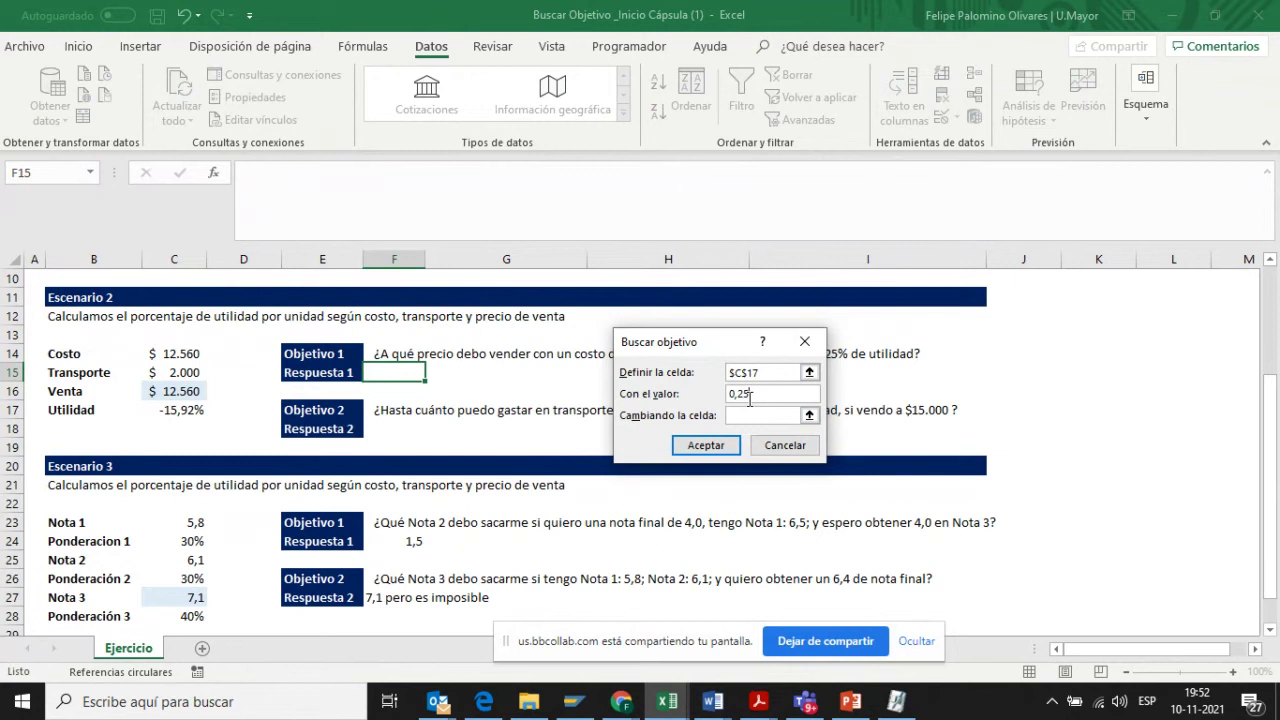
# - Use Venta in C16 as the changing cell, run the search and keep its solution
pyautogui.click(749, 414)
pyautogui.click(809, 415)
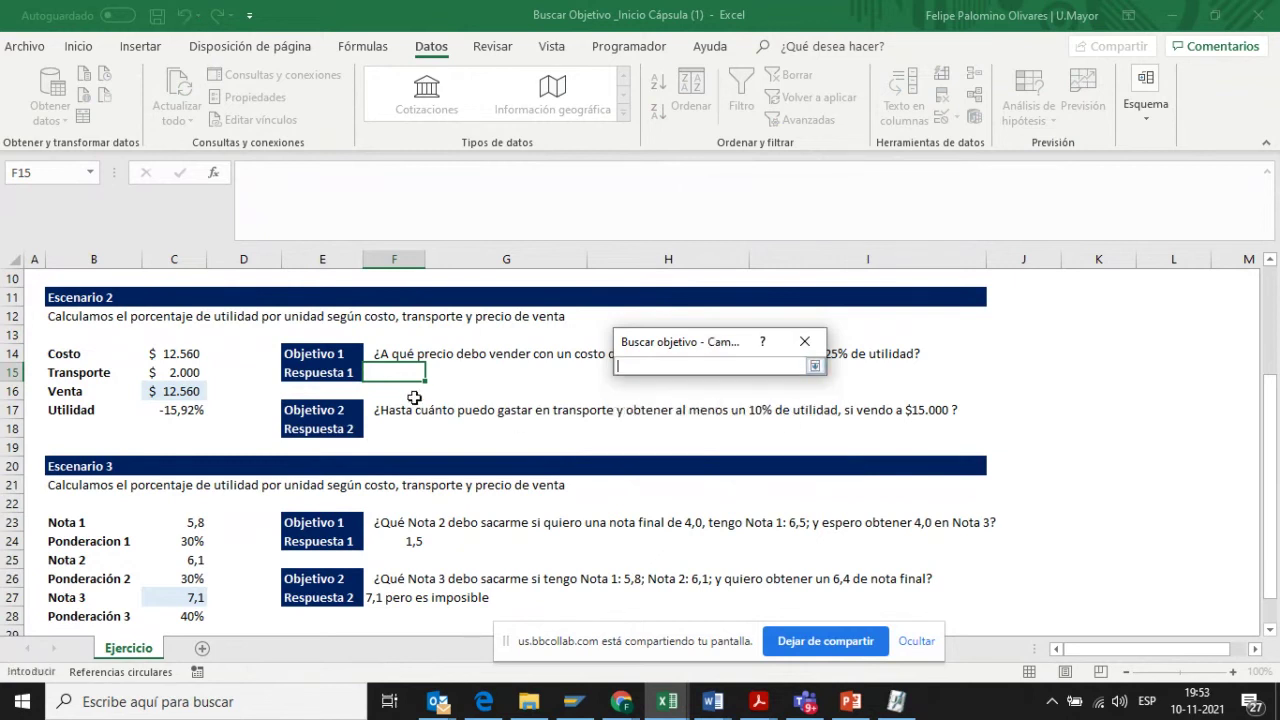
pyautogui.click(188, 391)
pyautogui.click(815, 366)
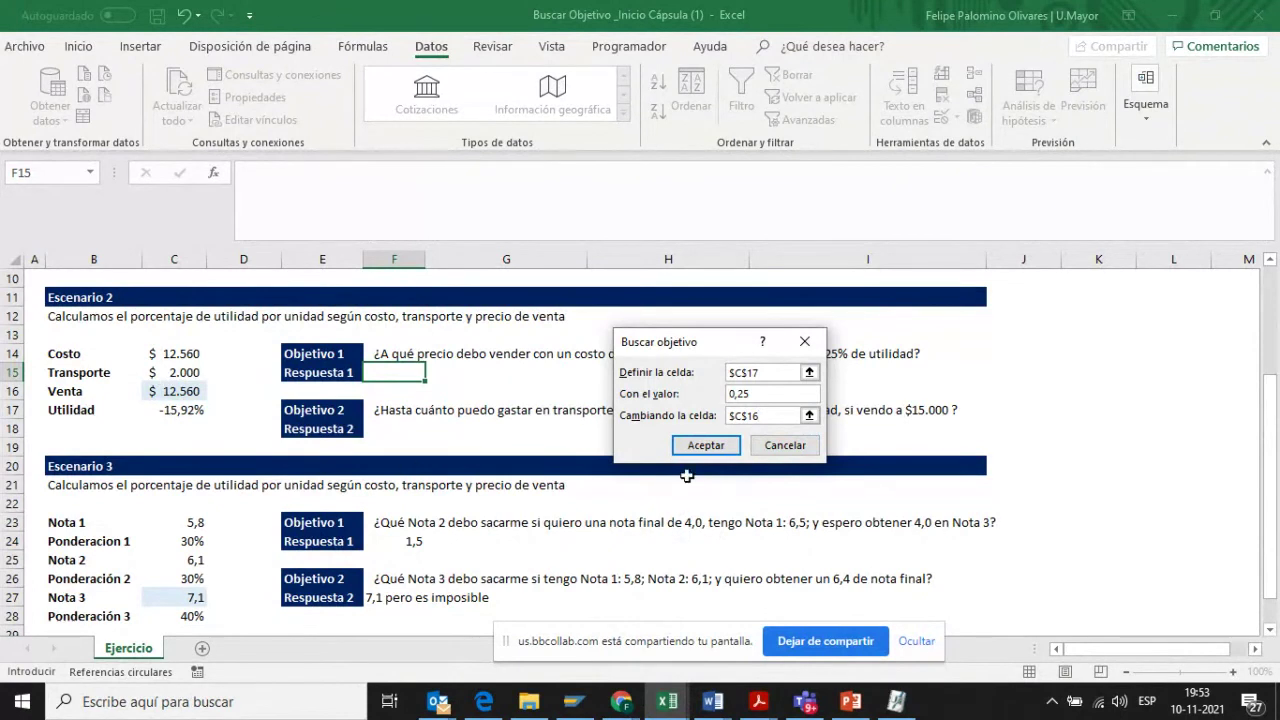
pyautogui.click(707, 446)
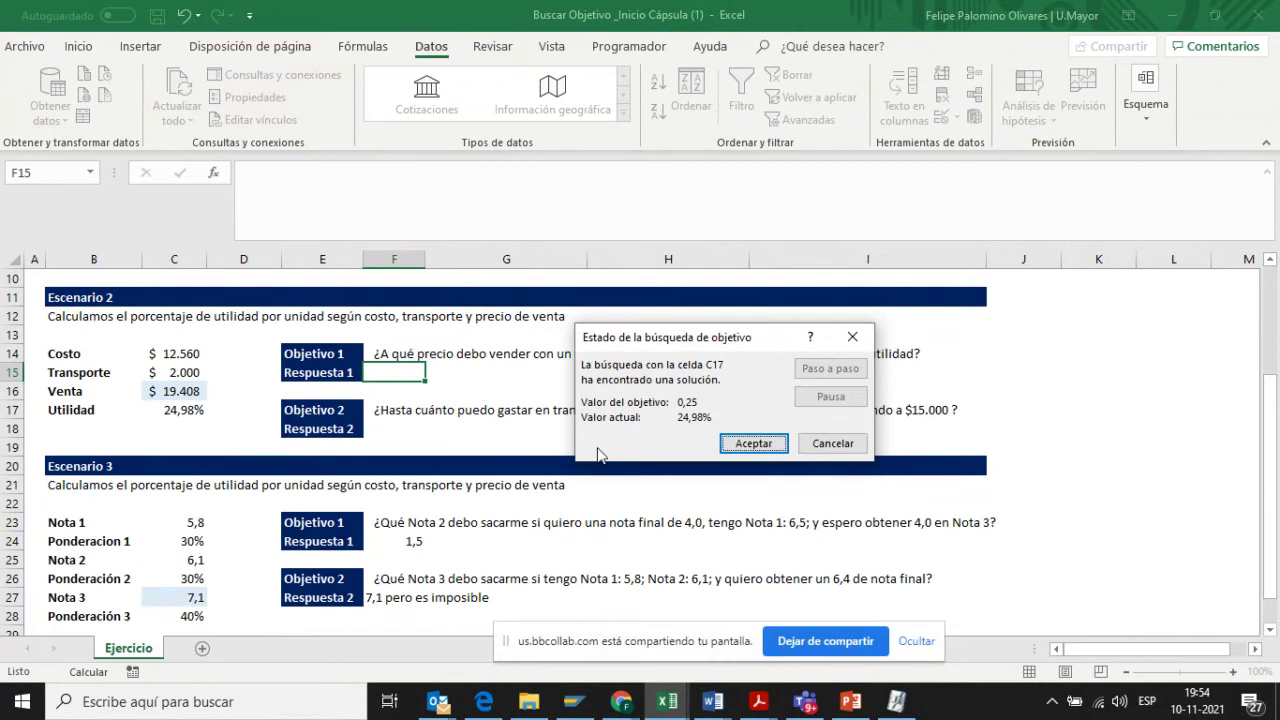
pyautogui.click(748, 443)
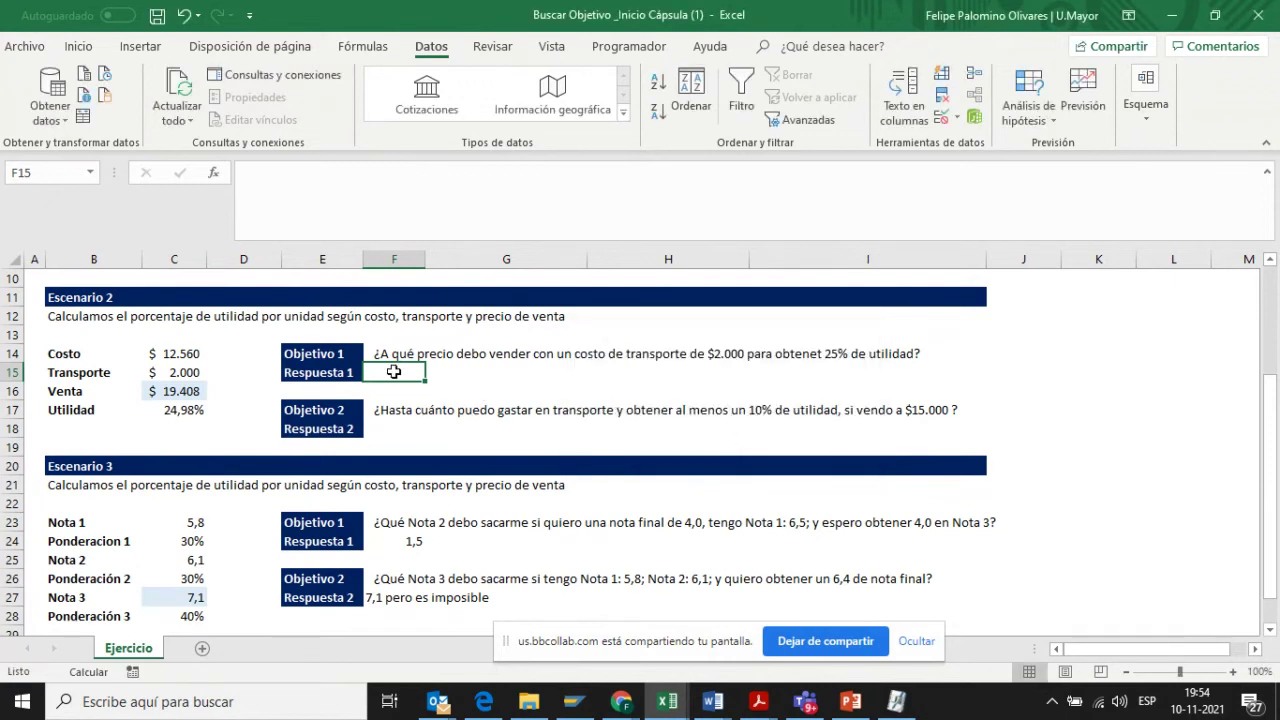
# - Record 19408 as Escenario 2's Respuesta 1 in F15 and dismiss the circular reference warning
pyautogui.write('19408')
pyautogui.press('Return')
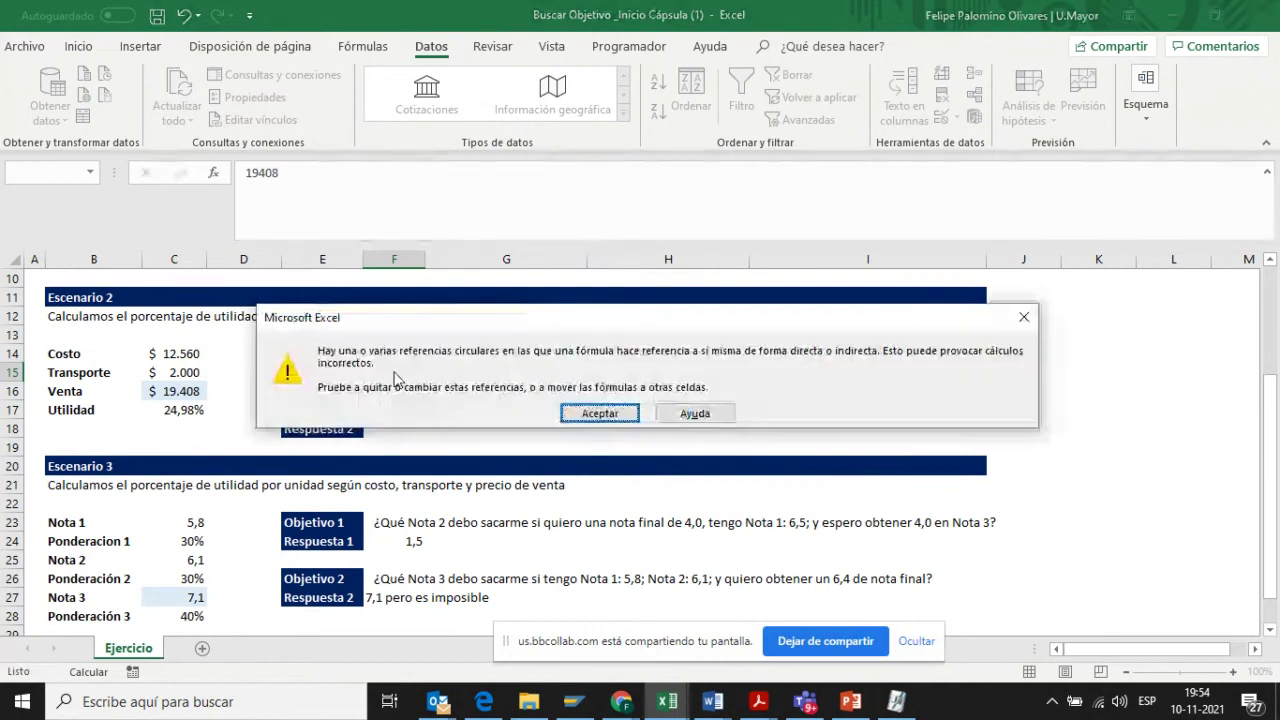
pyautogui.press('Return')
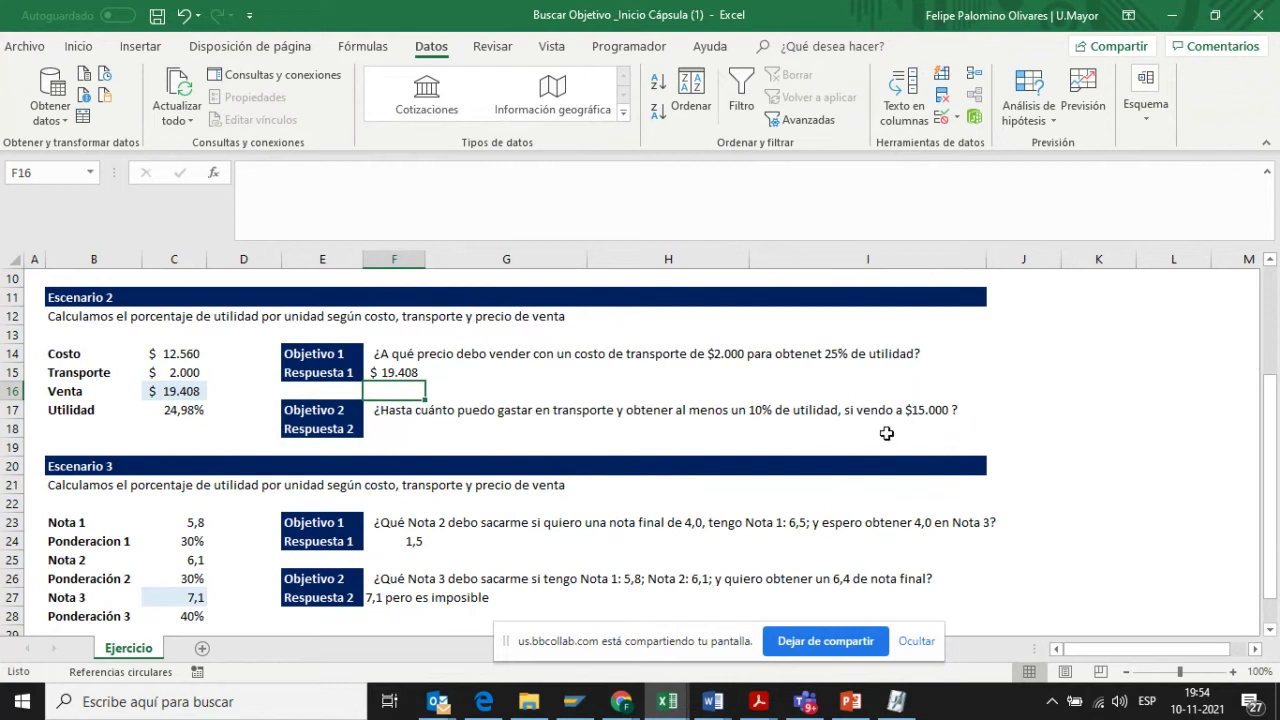
# - Remove the fill from the Venta cell C16 and set its value to 15000 for Objetivo 2
pyautogui.click(190, 391)
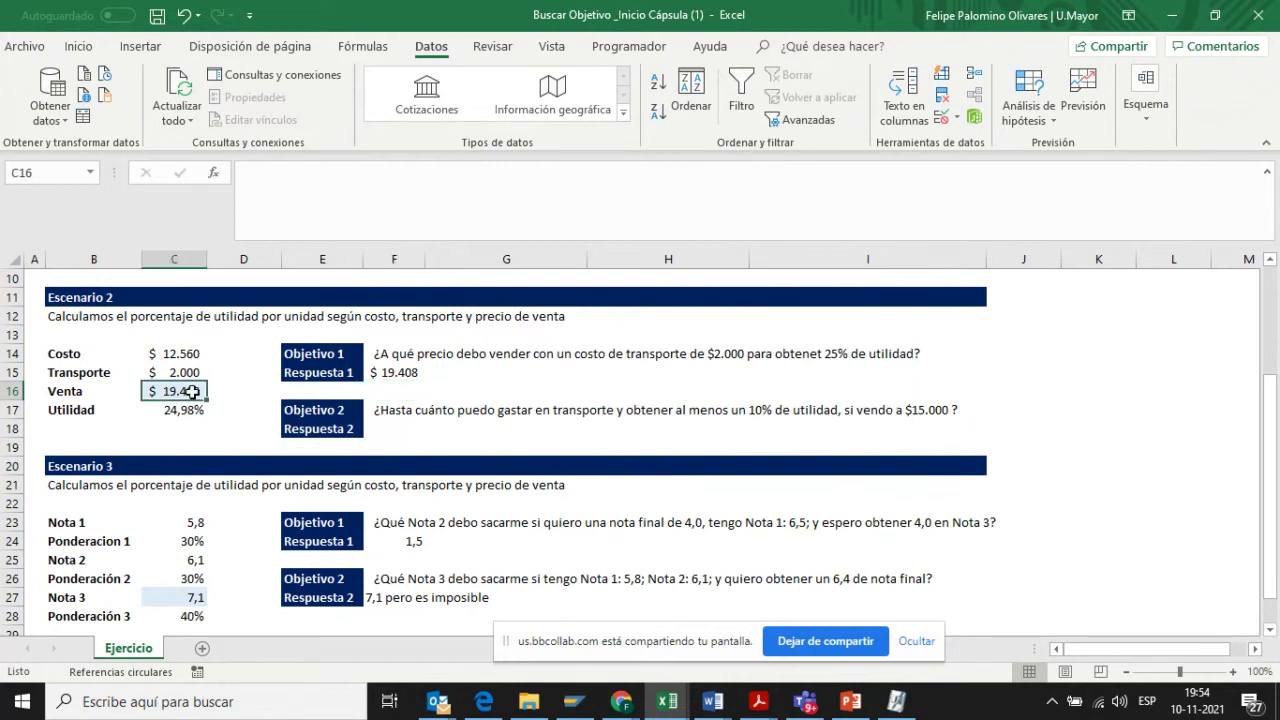
pyautogui.click(79, 46)
pyautogui.click(241, 111)
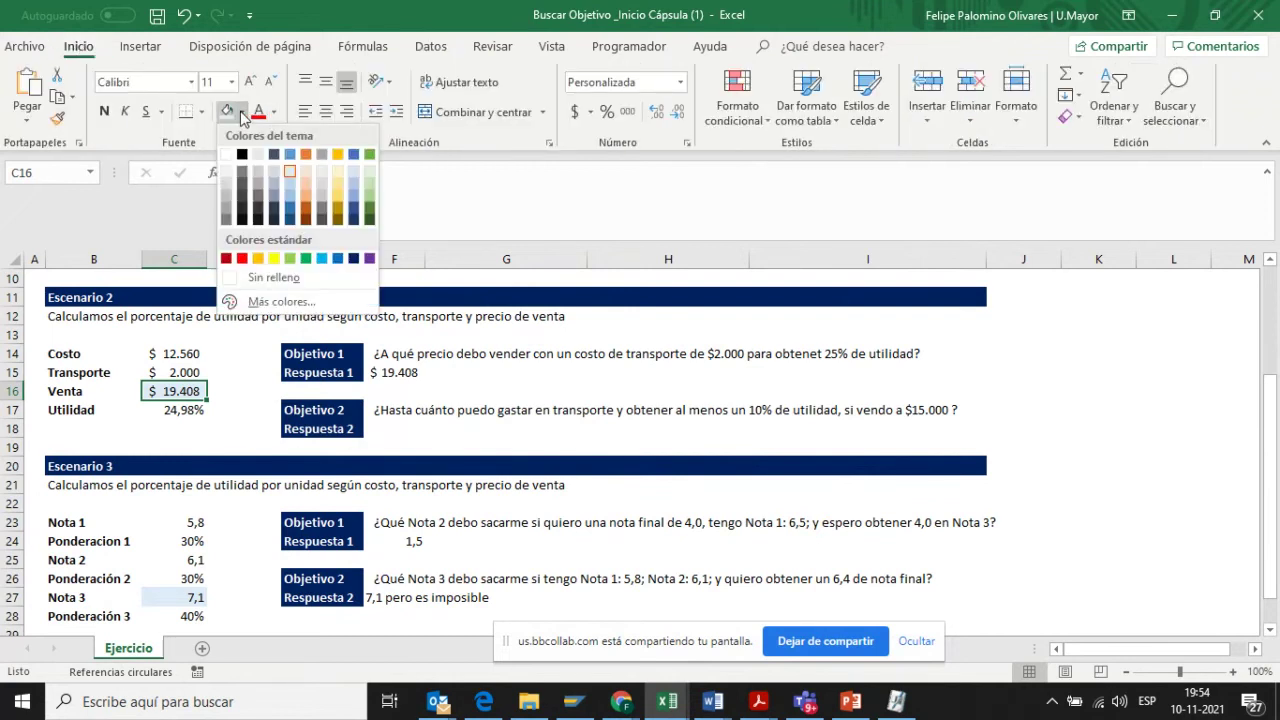
pyautogui.click(258, 278)
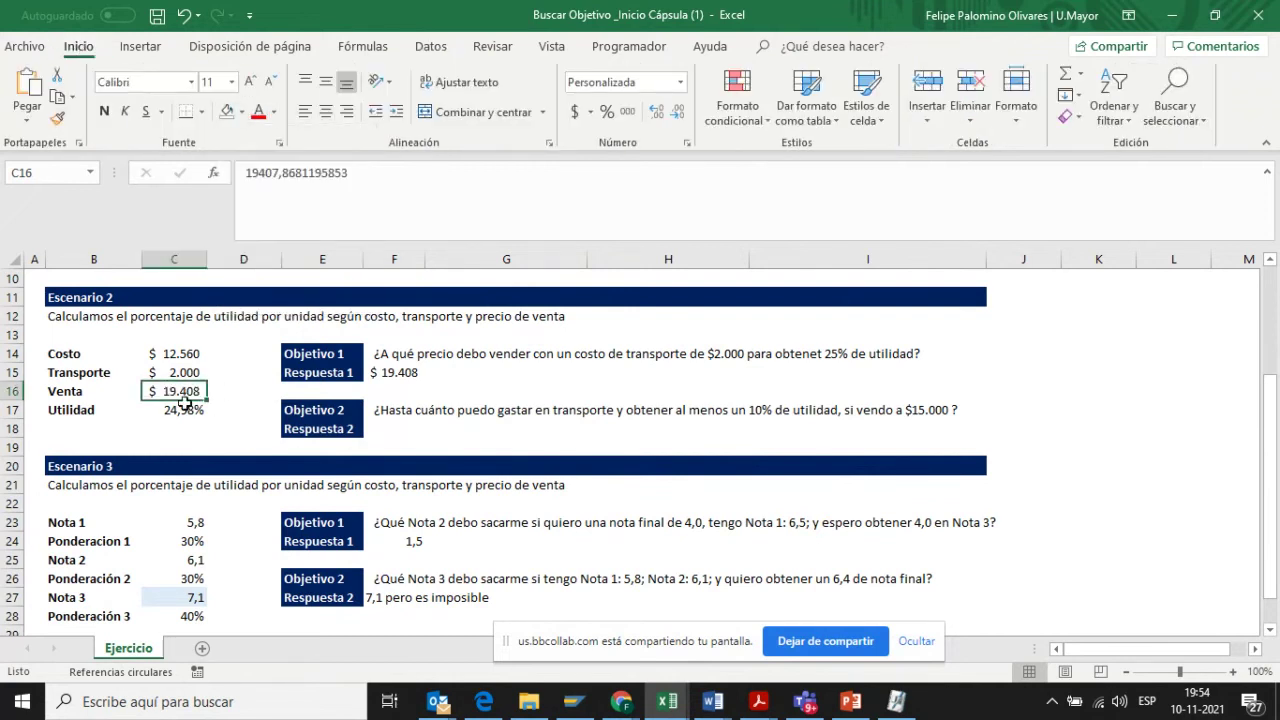
pyautogui.write('15.00')
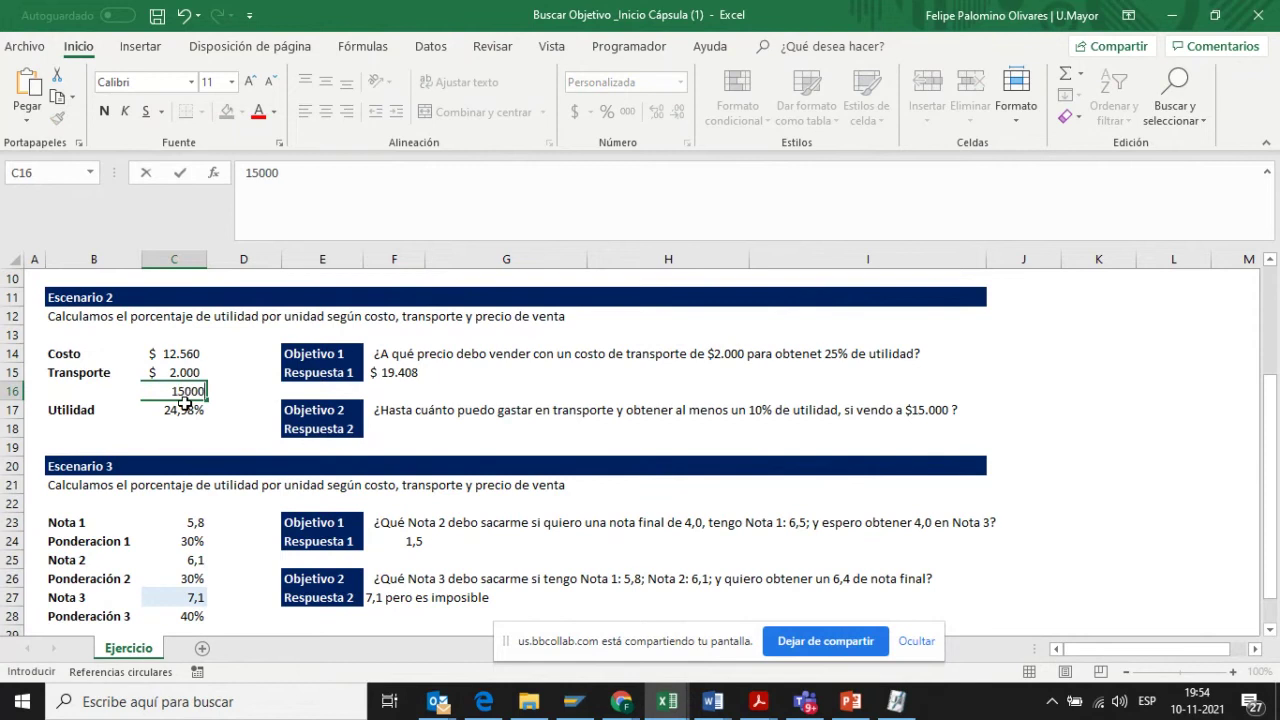
pyautogui.write('0')
pyautogui.press('Return')
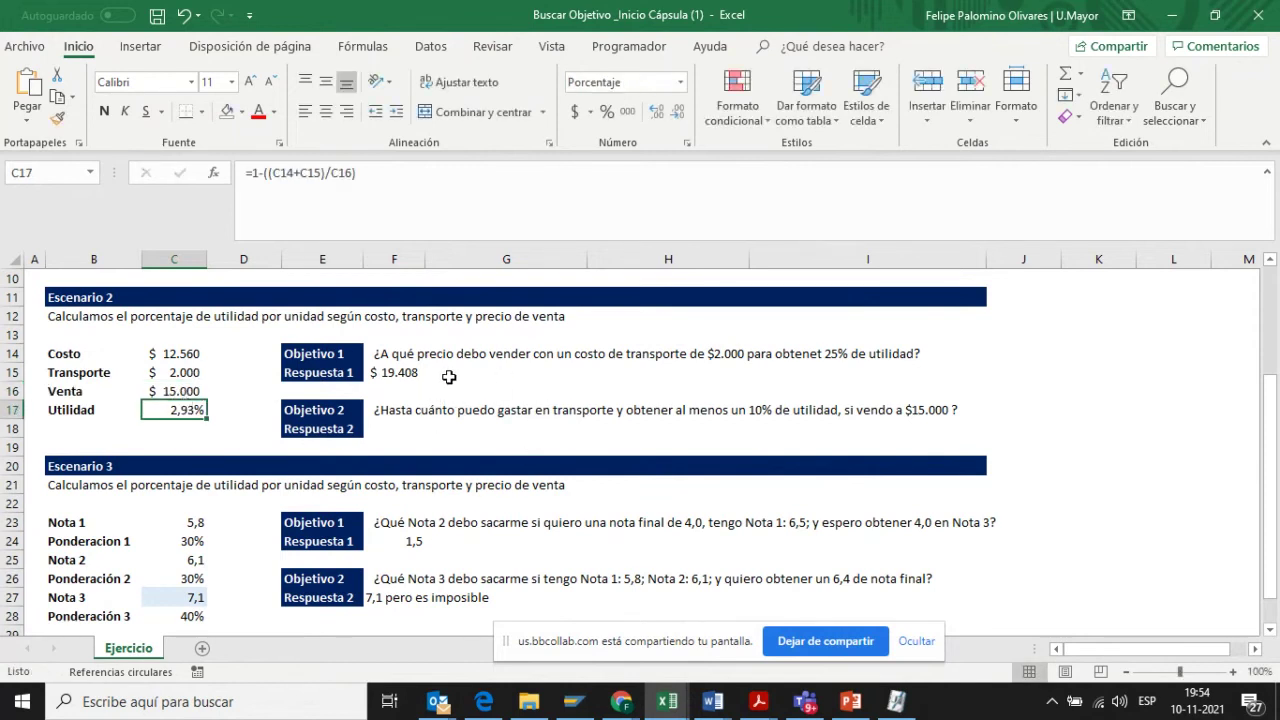
# - Shade the Transporte cell C15 light blue as the cell to solve for in Objetivo 2
pyautogui.click(196, 374)
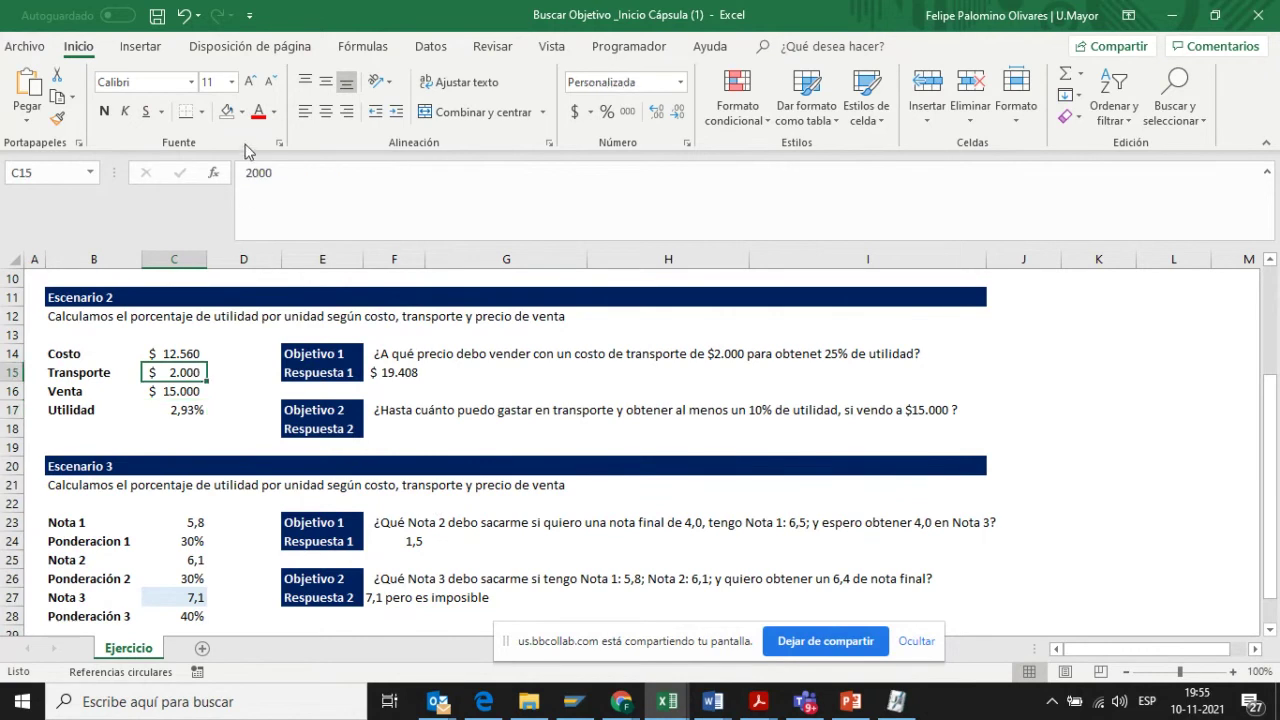
pyautogui.click(243, 112)
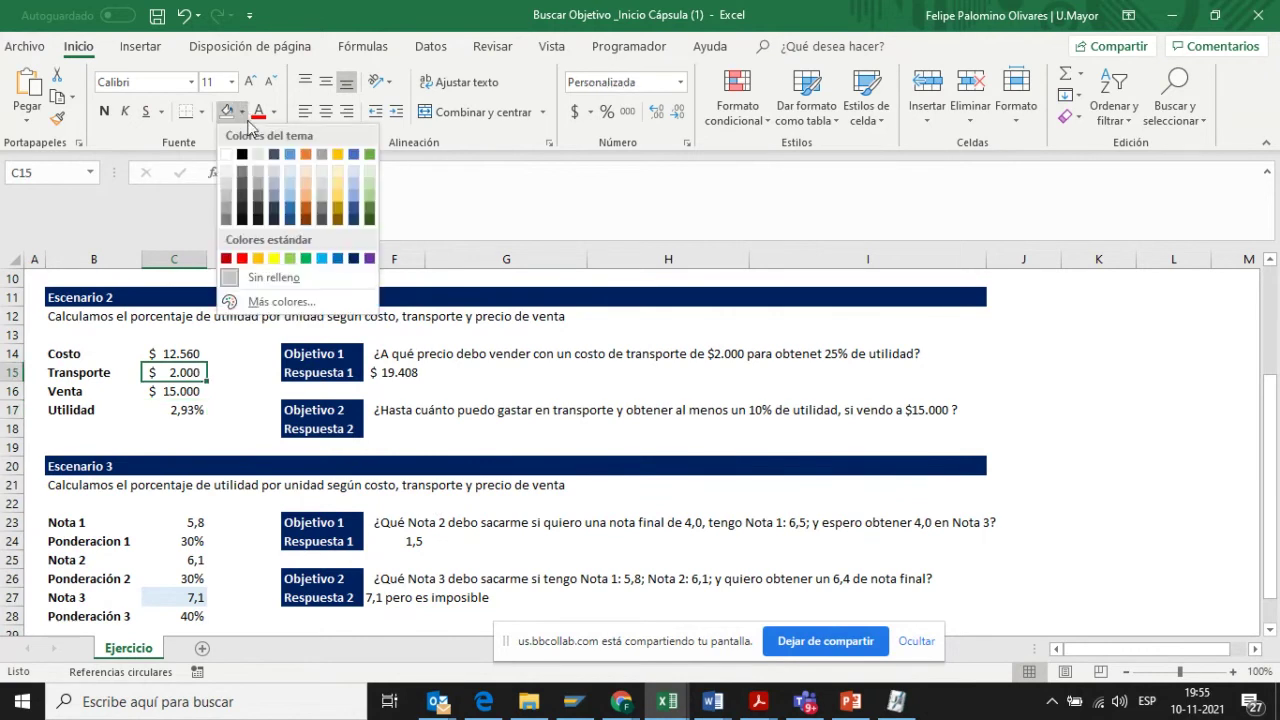
pyautogui.click(288, 175)
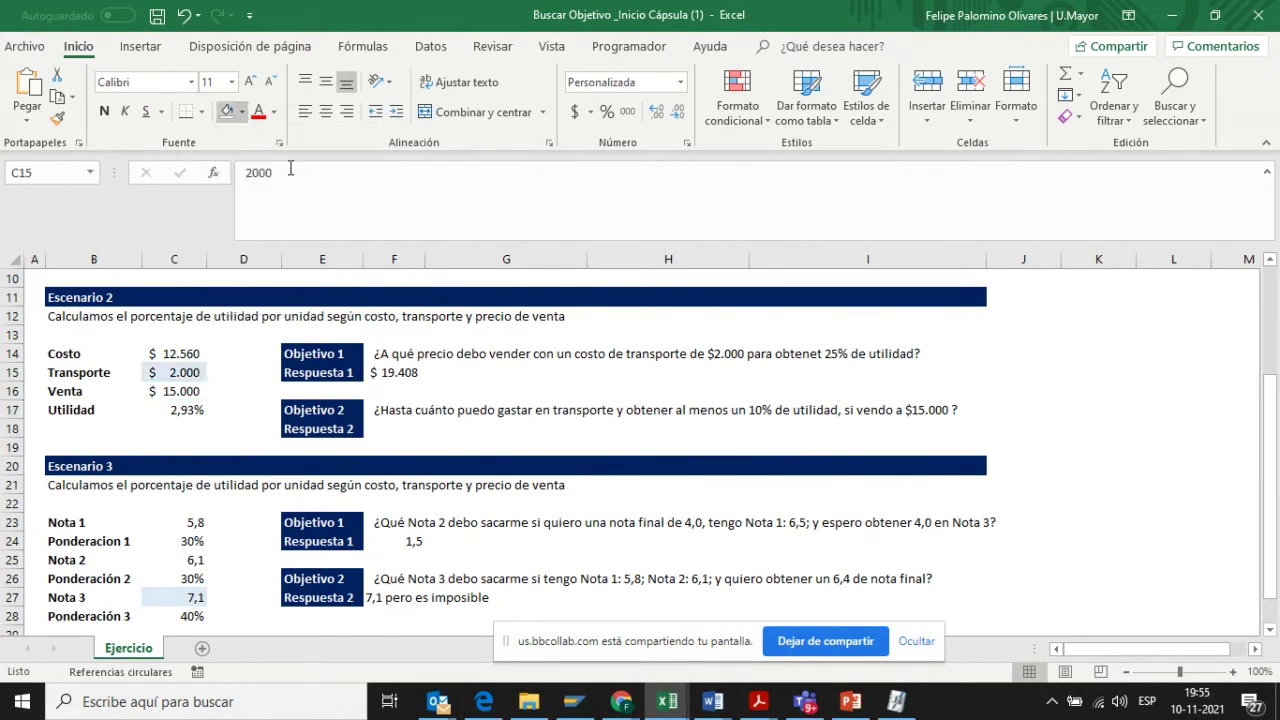
# - Start a Goal Seek for Escenario 2's Objetivo 2 with Utilidad in C17 as the target cell and 0,10 as its value
pyautogui.click(388, 429)
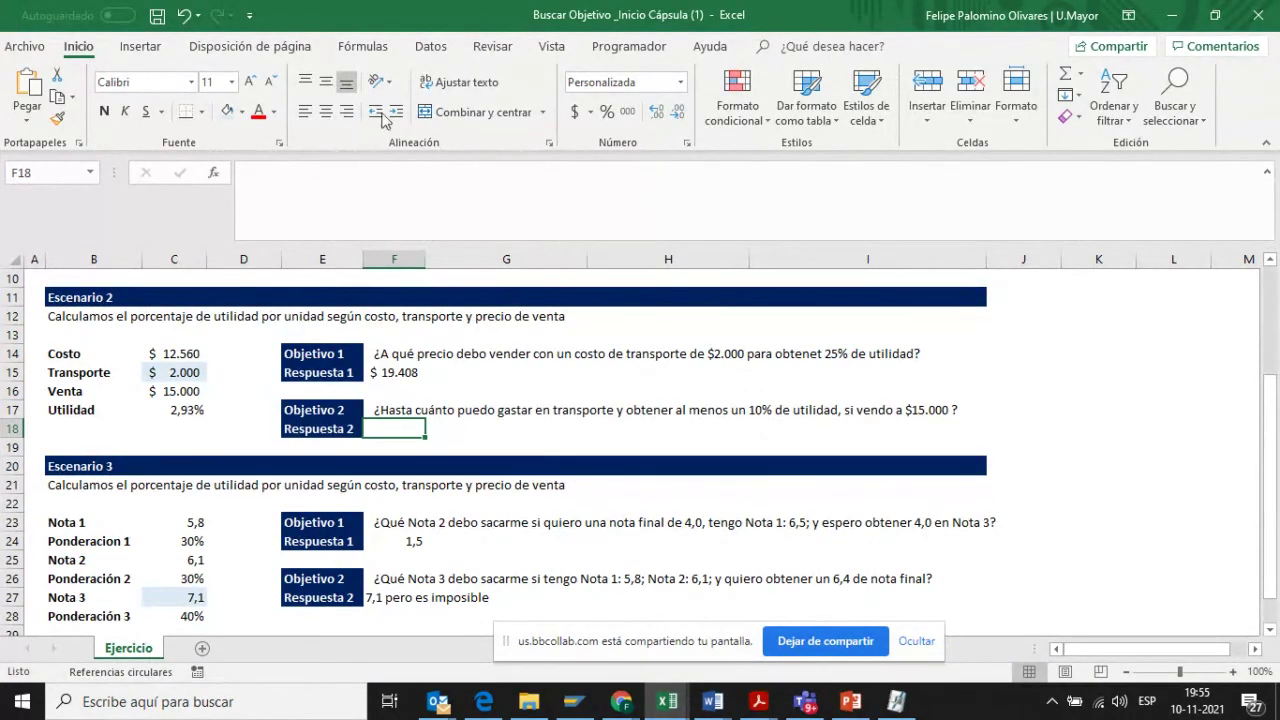
pyautogui.click(431, 46)
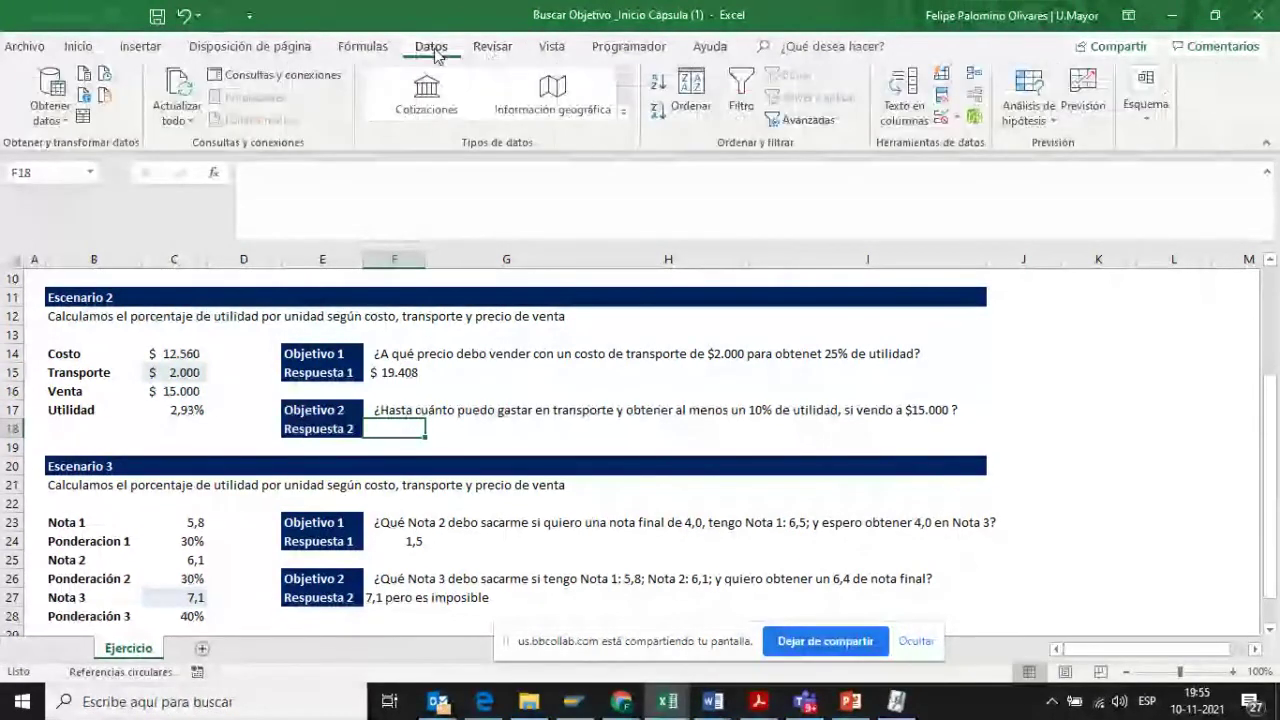
pyautogui.click(1048, 118)
pyautogui.click(1068, 170)
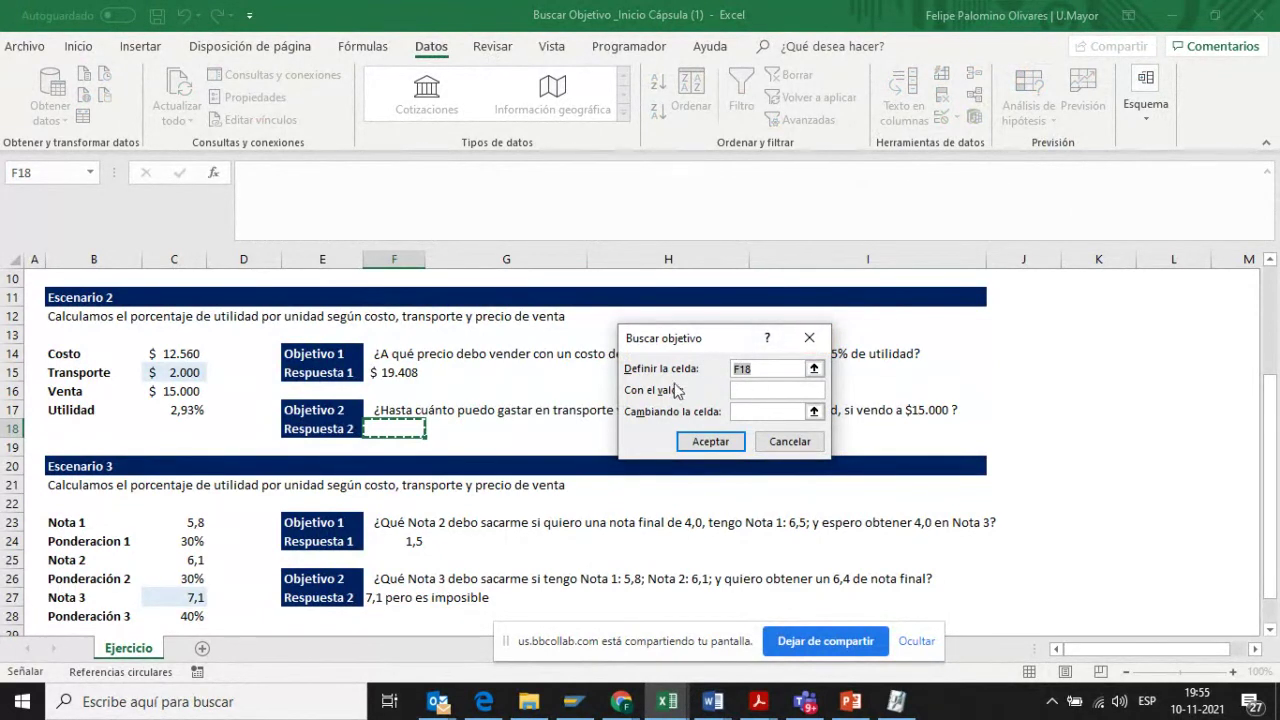
pyautogui.click(196, 412)
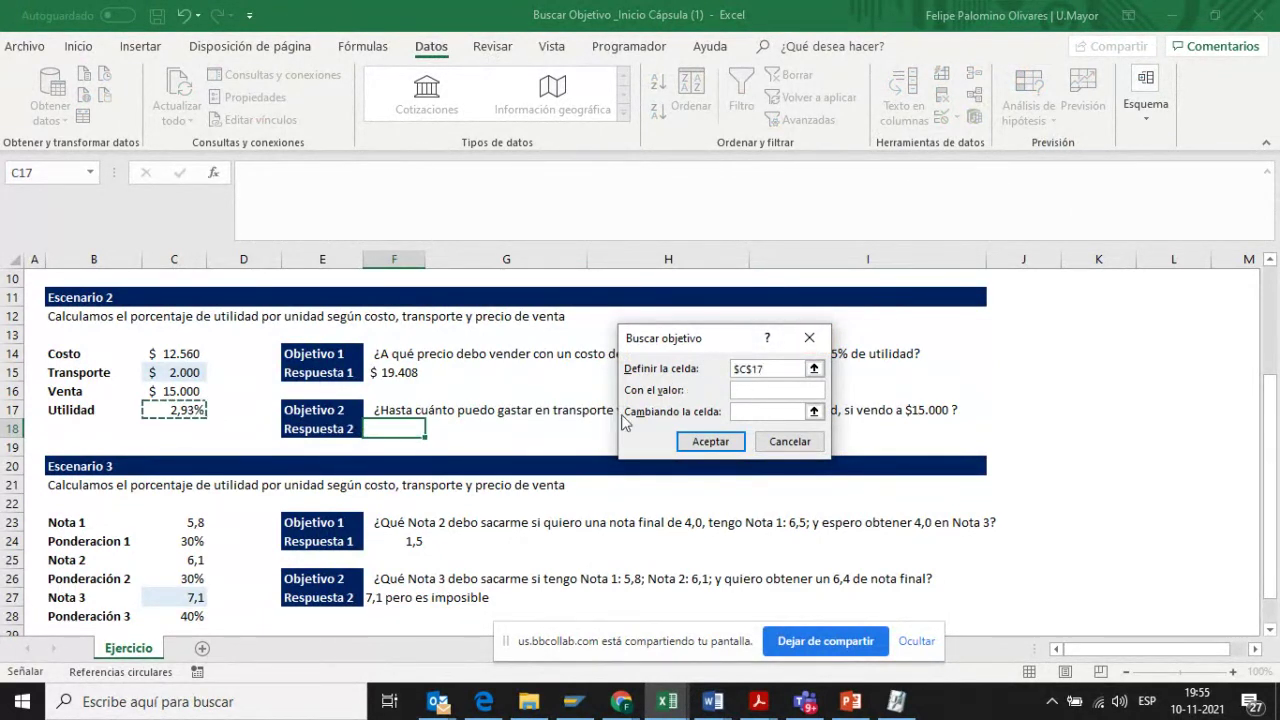
pyautogui.click(766, 393)
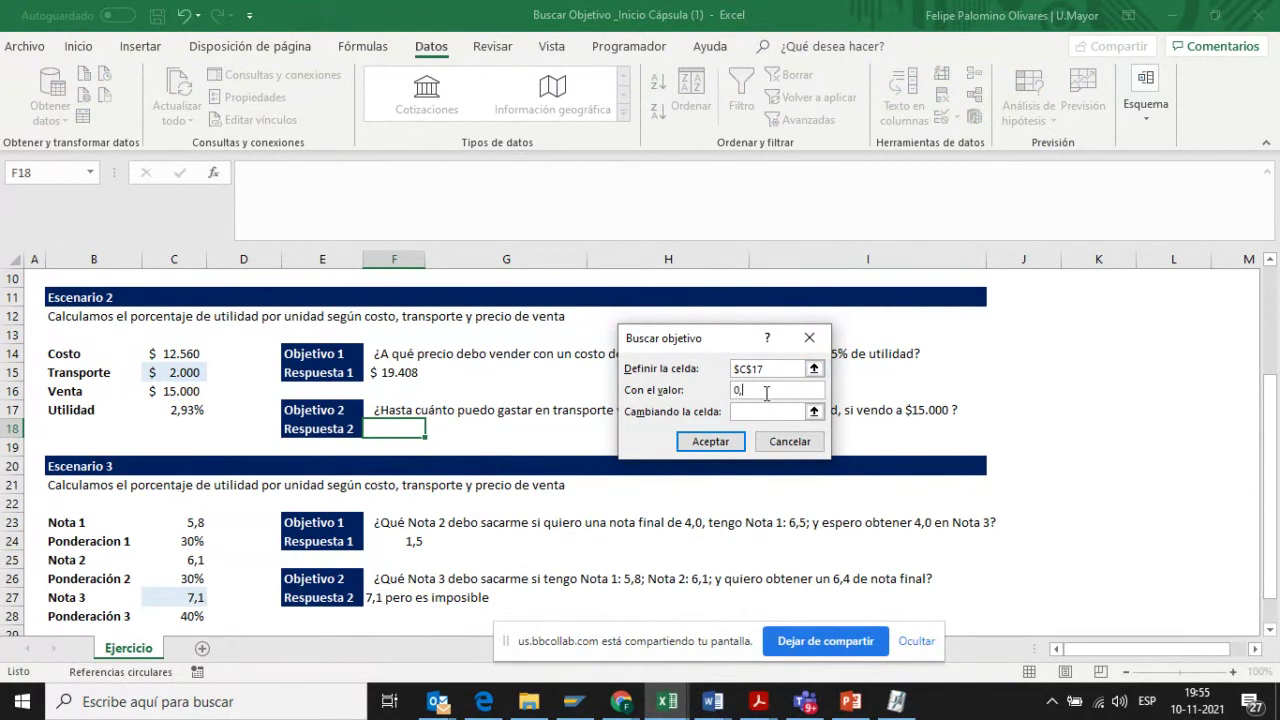
# - Use Transporte in C15 as the changing cell, run the search and keep its solution
pyautogui.click(764, 413)
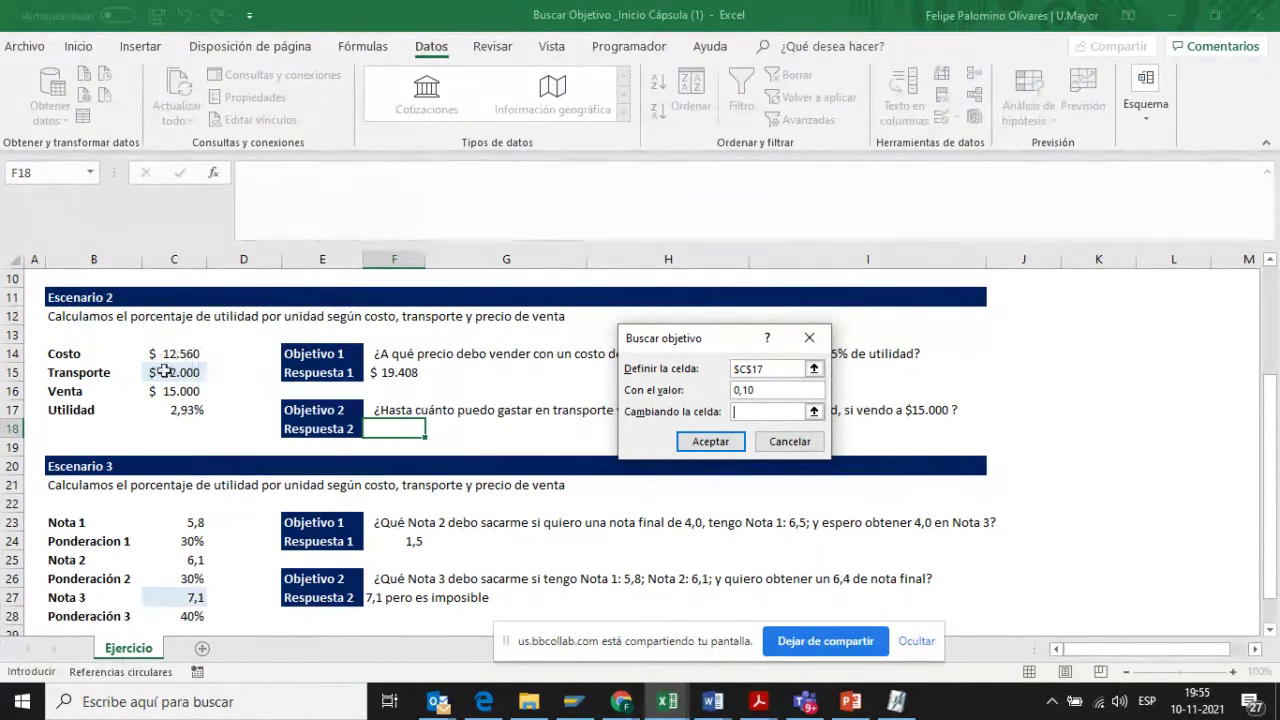
pyautogui.click(175, 372)
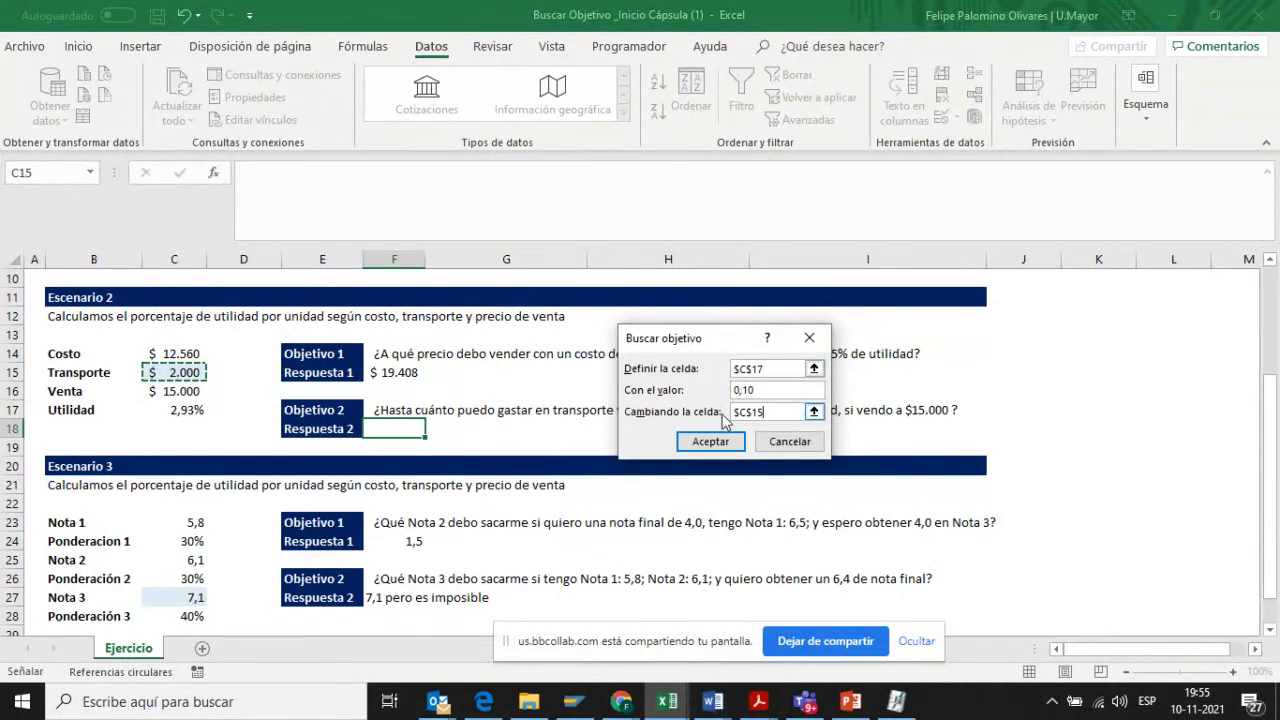
pyautogui.click(709, 441)
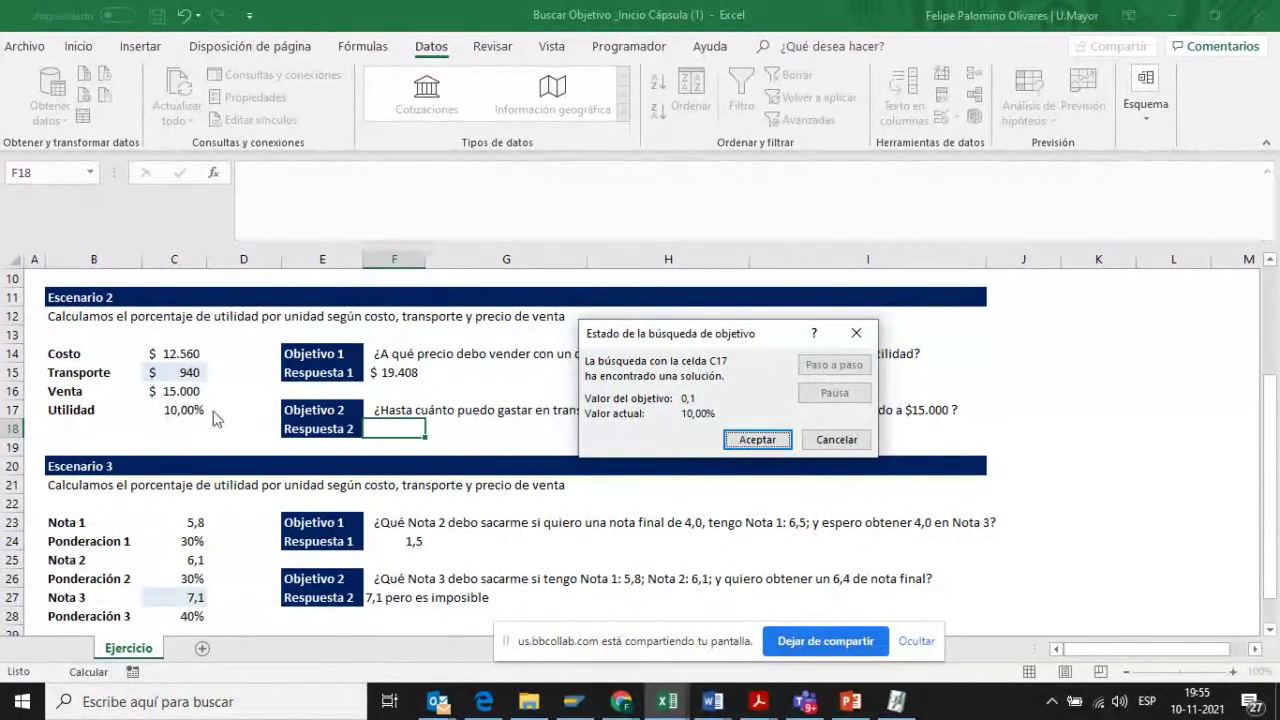
pyautogui.click(757, 440)
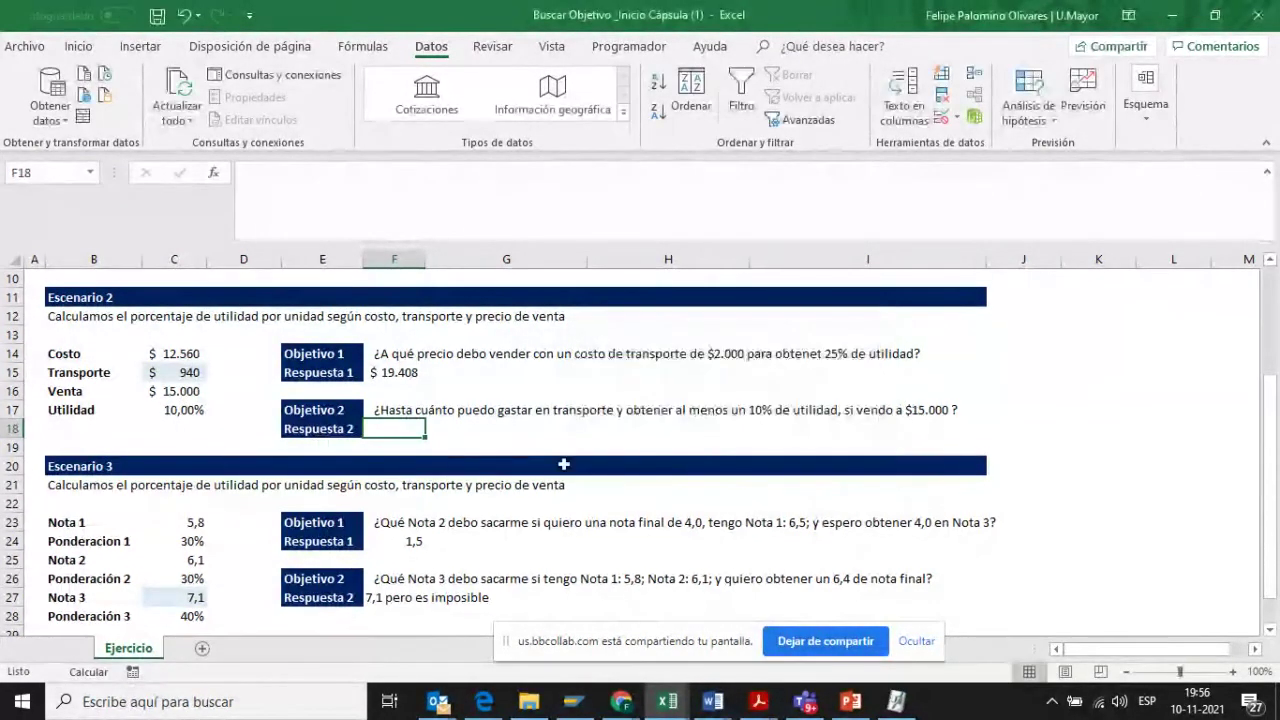
# - Record 940 as Escenario 2's Respuesta 2 in F18
pyautogui.write('940')
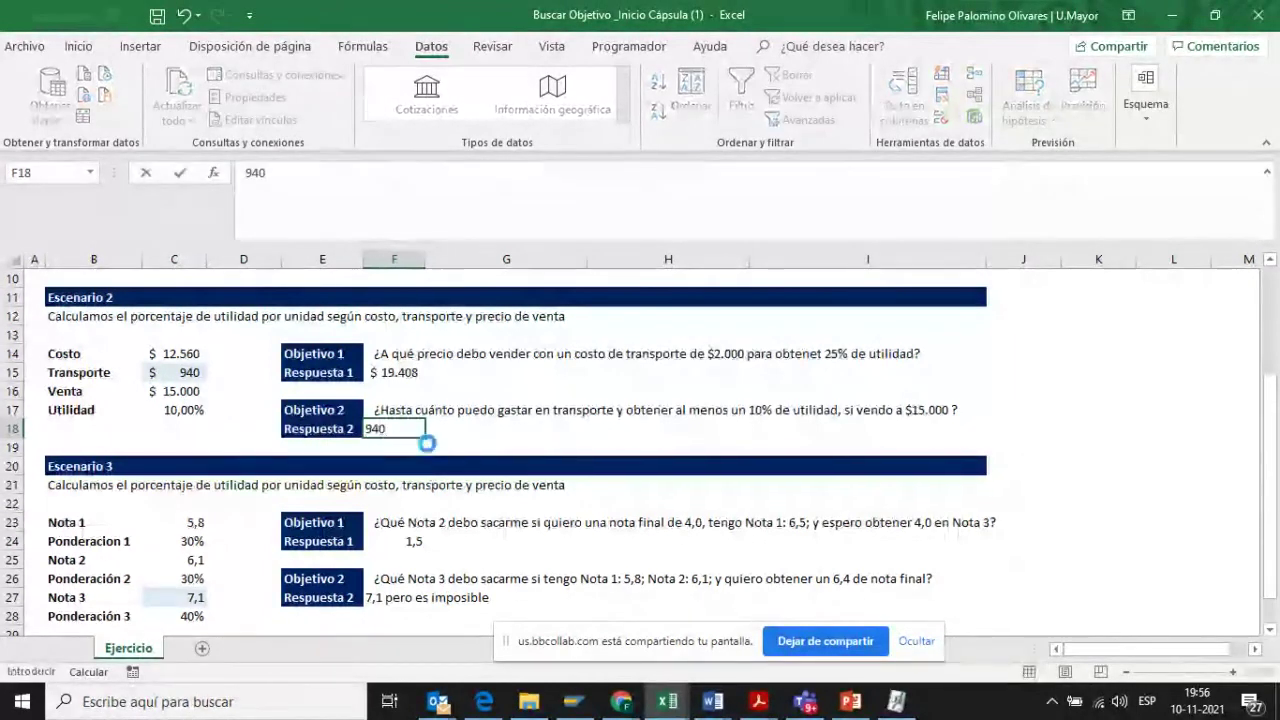
pyautogui.press('Return')
pyautogui.press('Return')
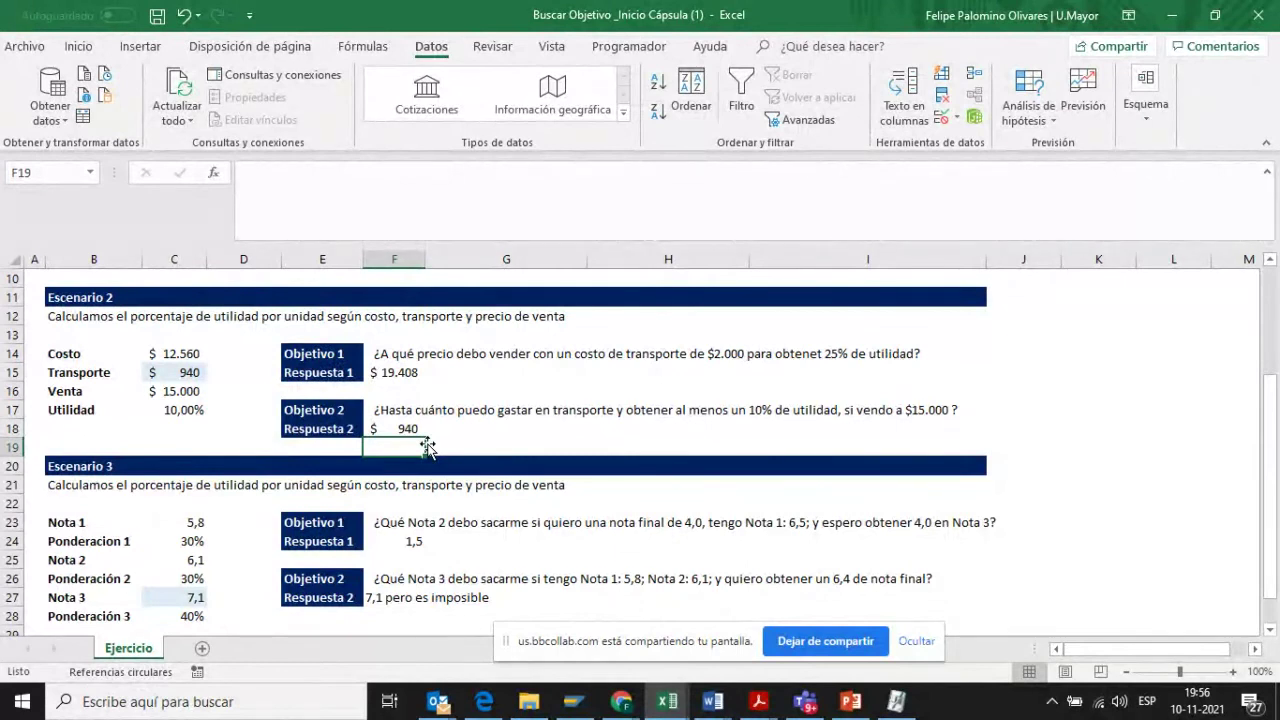
# - Review the recorded answers of Escenarios 2 and 3, the Utilidad formula in C17 and the Transporte value in C15
pyautogui.click(403, 425)
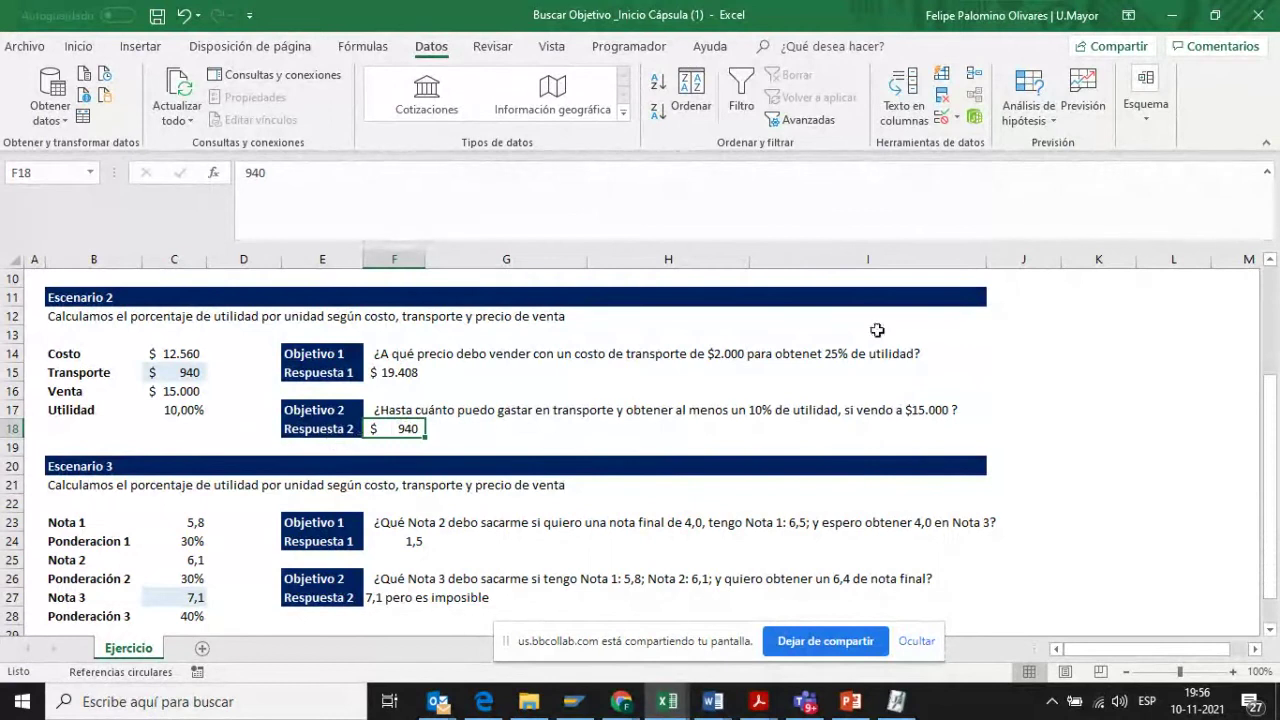
pyautogui.click(190, 411)
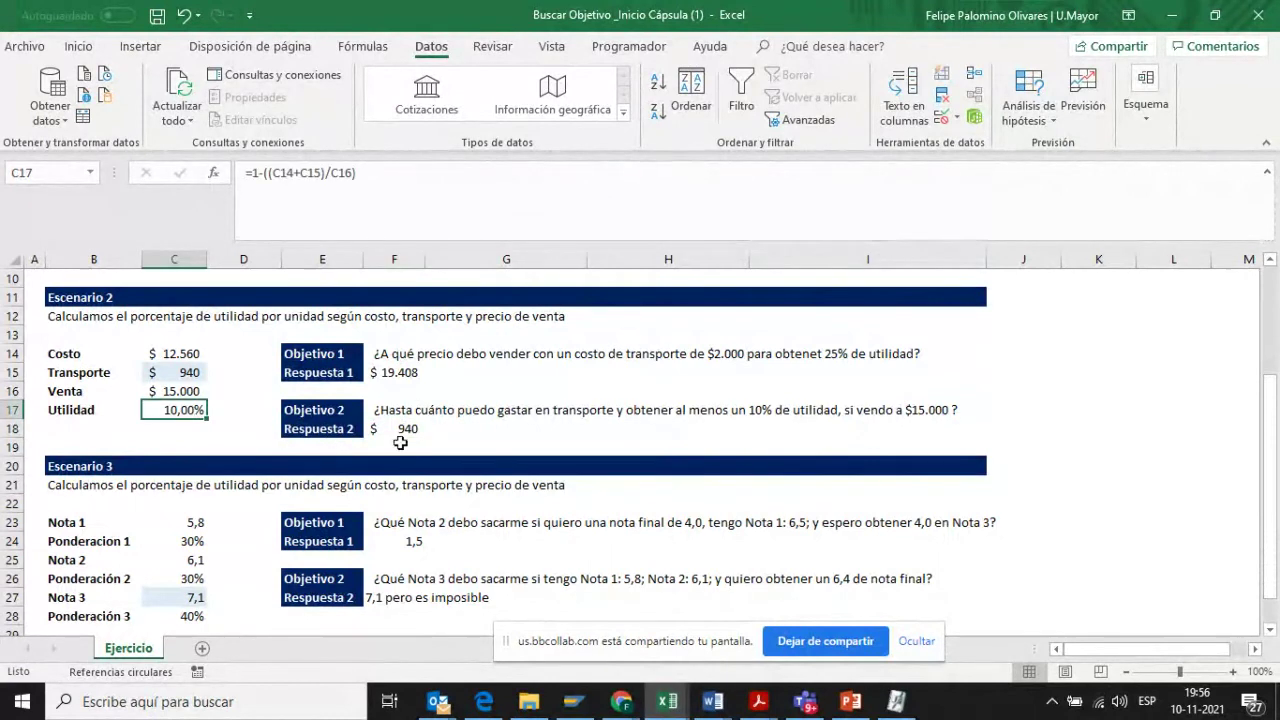
pyautogui.click(409, 422)
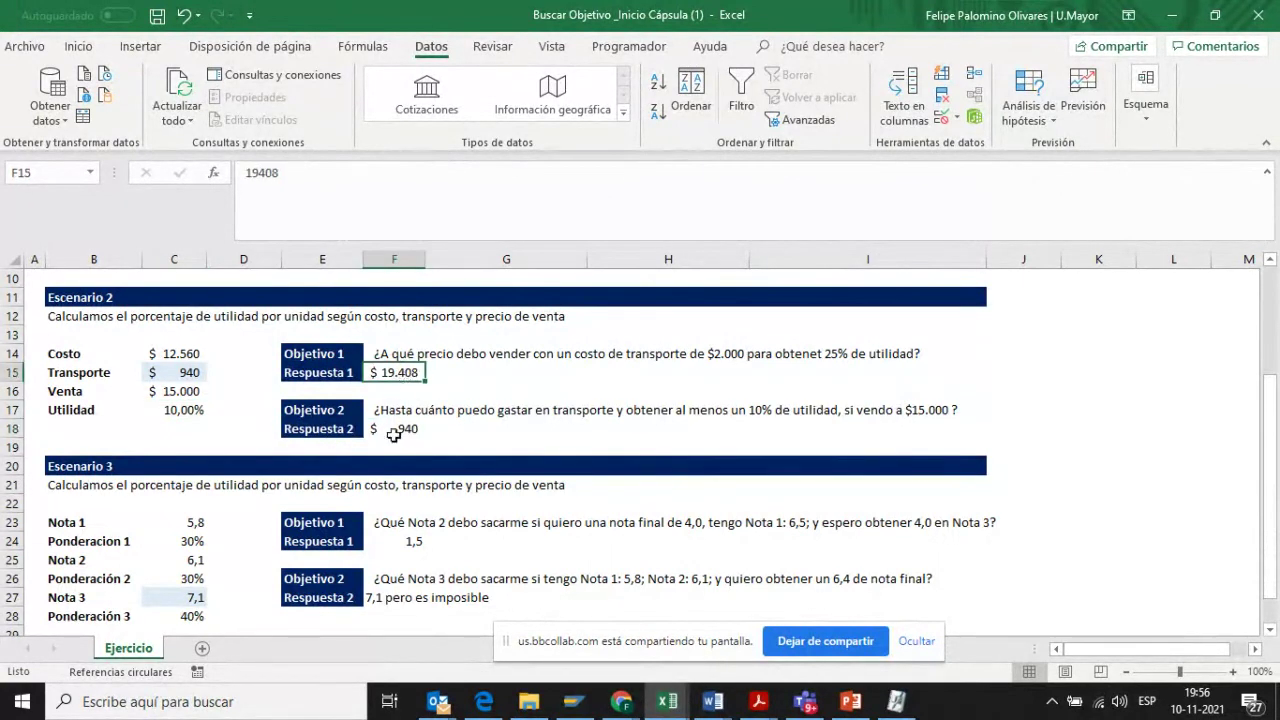
pyautogui.click(406, 540)
pyautogui.click(387, 600)
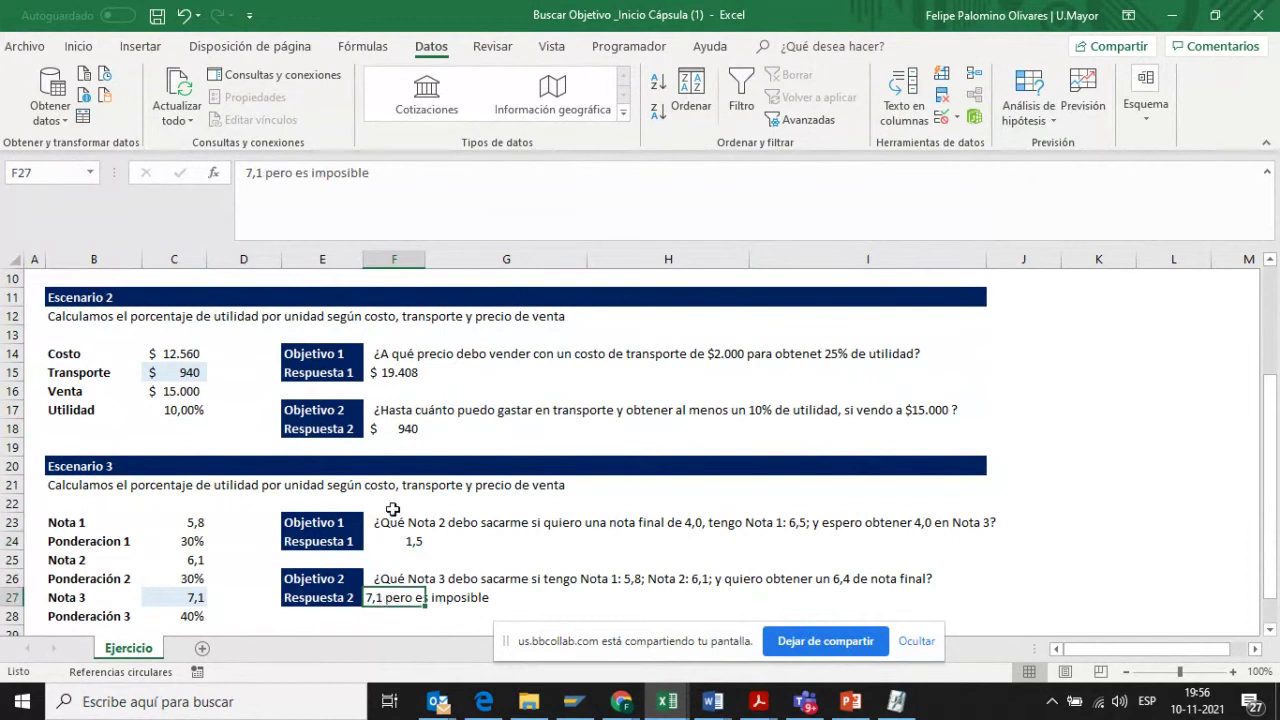
pyautogui.click(404, 431)
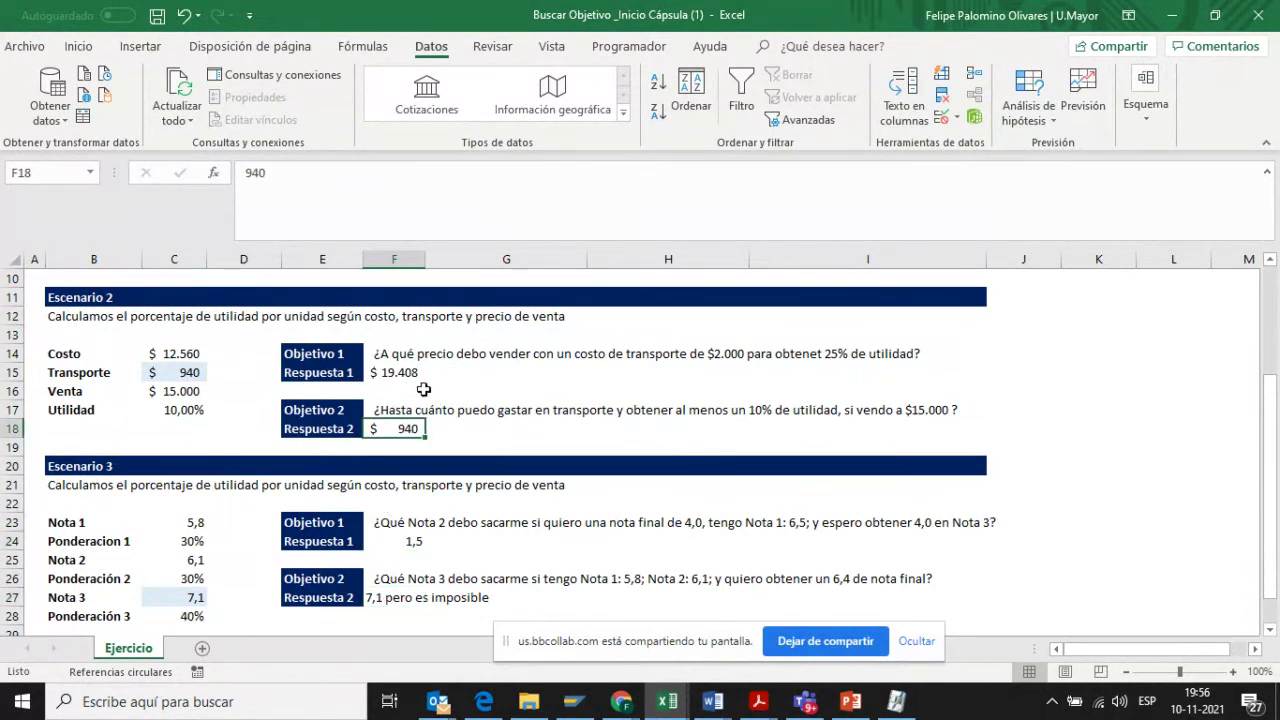
pyautogui.click(190, 375)
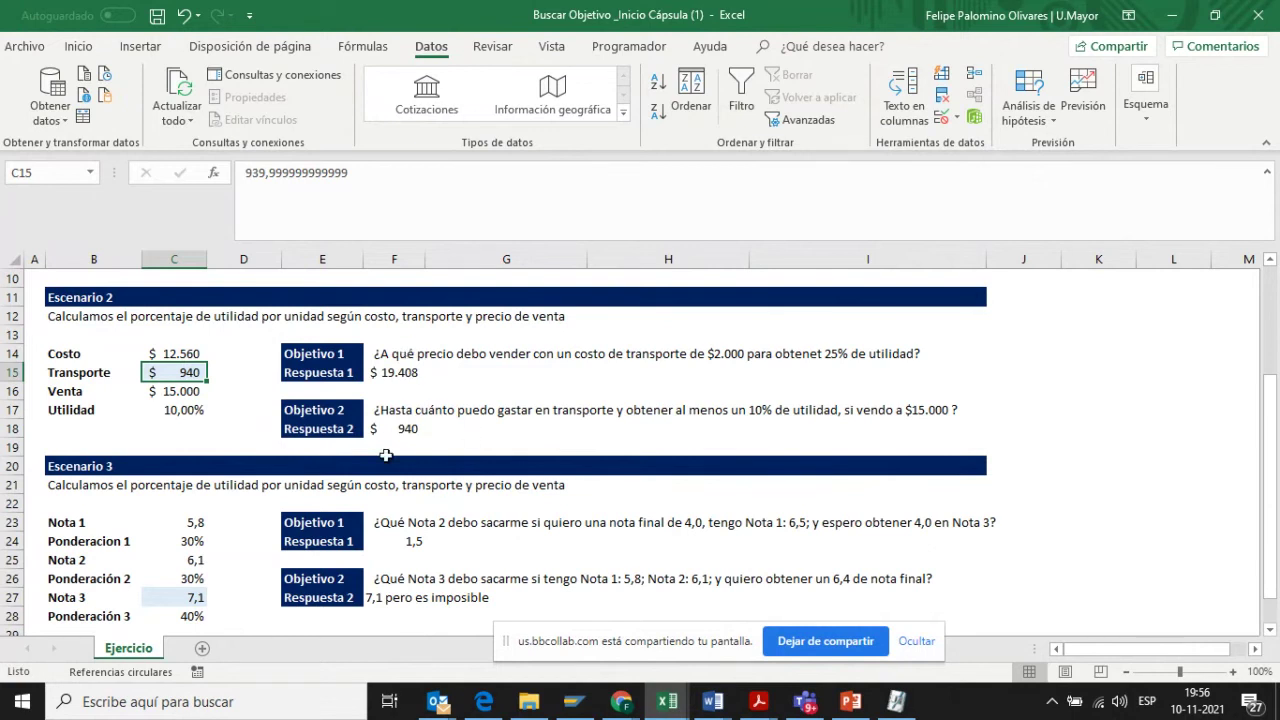
# - Examine Escenario 1's Unidades, Días de Trabajo and Máquinas cells and the Horas por Día formula in C8
pyautogui.scroll(-2, 385, 456)
pyautogui.scroll(5, 385, 456)
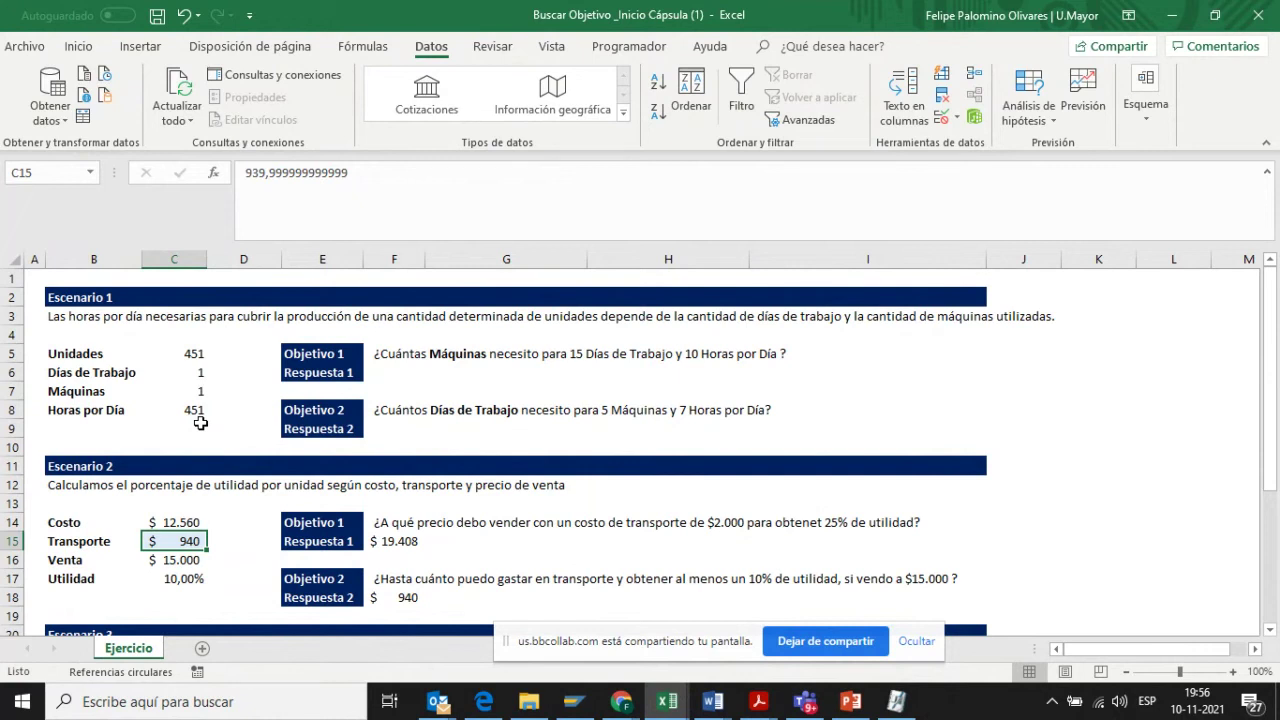
pyautogui.click(110, 349)
pyautogui.press('Right')
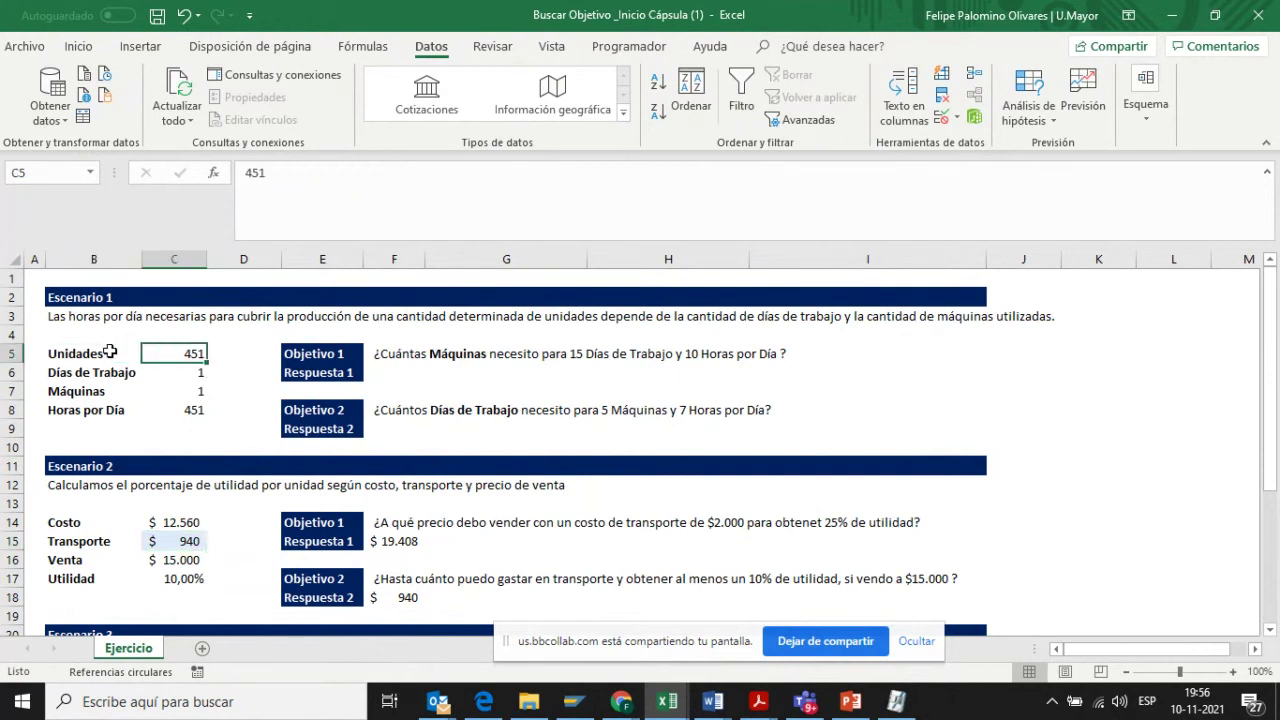
pyautogui.press('Down')
pyautogui.press('Down')
pyautogui.press('Down')
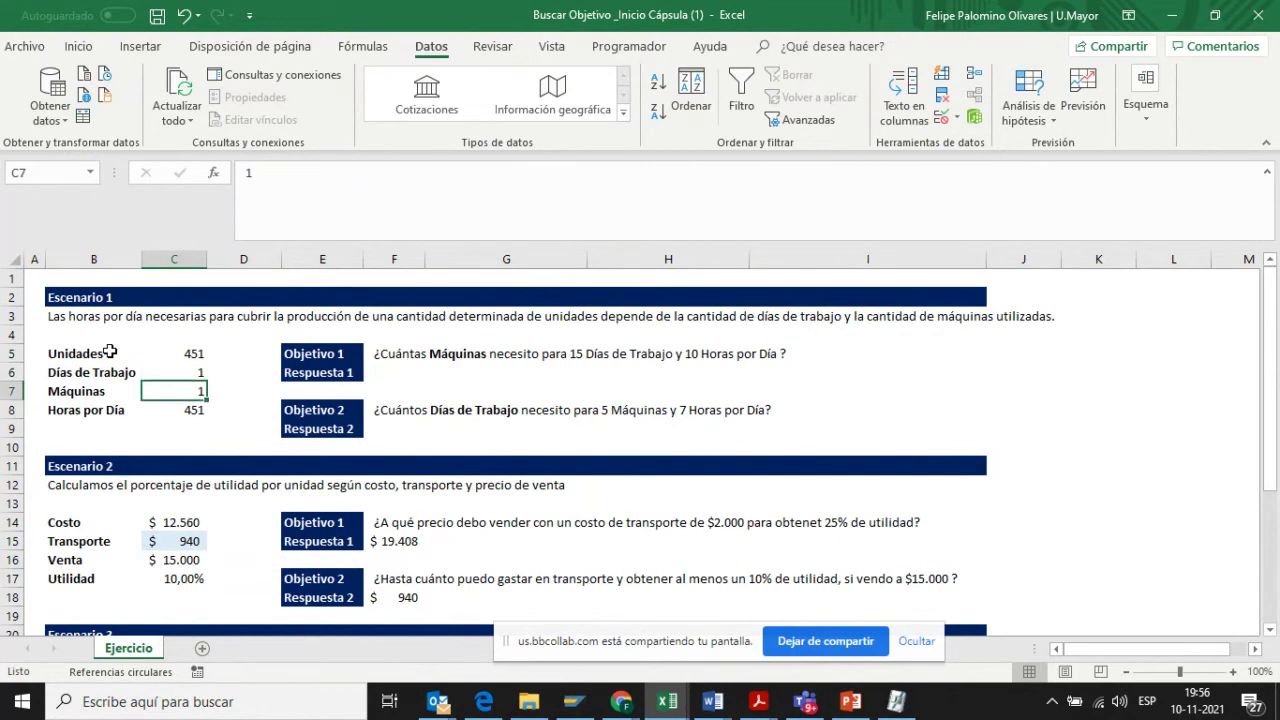
pyautogui.doubleClick(175, 413)
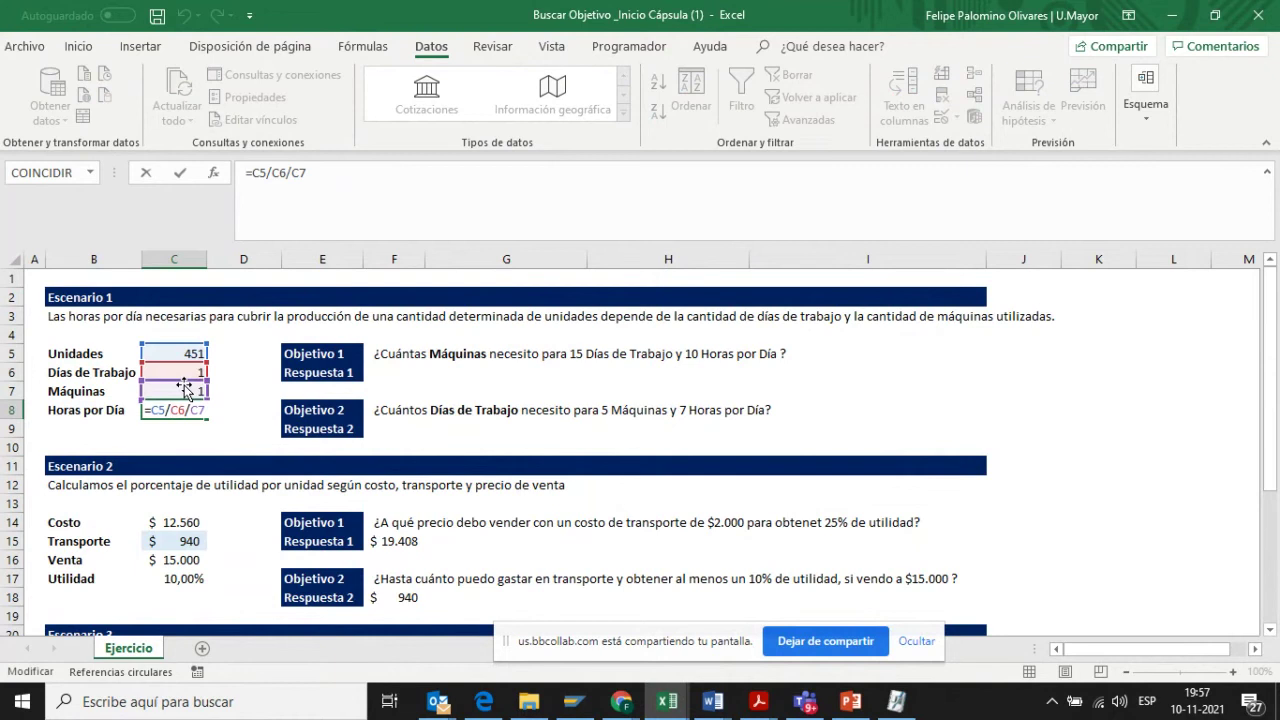
pyautogui.hotkey('ctrl', 'Return')
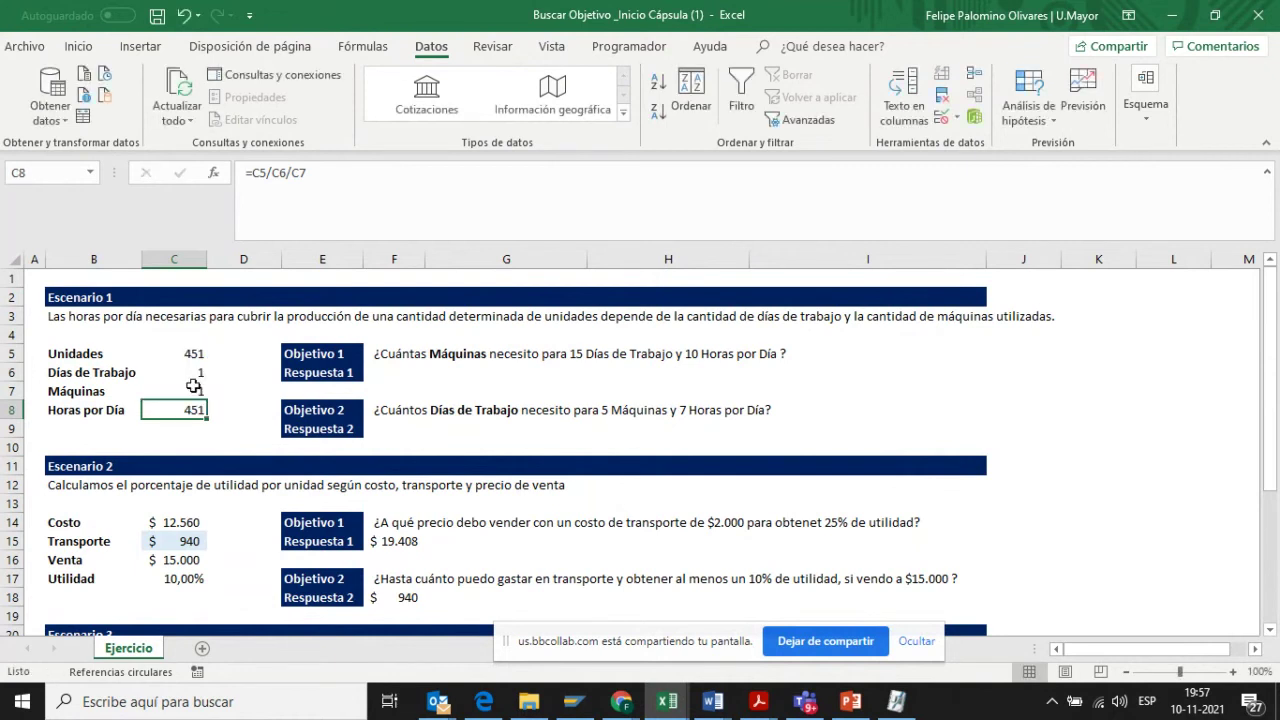
# - Shade Escenario 1's Máquinas cell C7 light blue as the cell to solve for in Objetivo 1
pyautogui.click(392, 372)
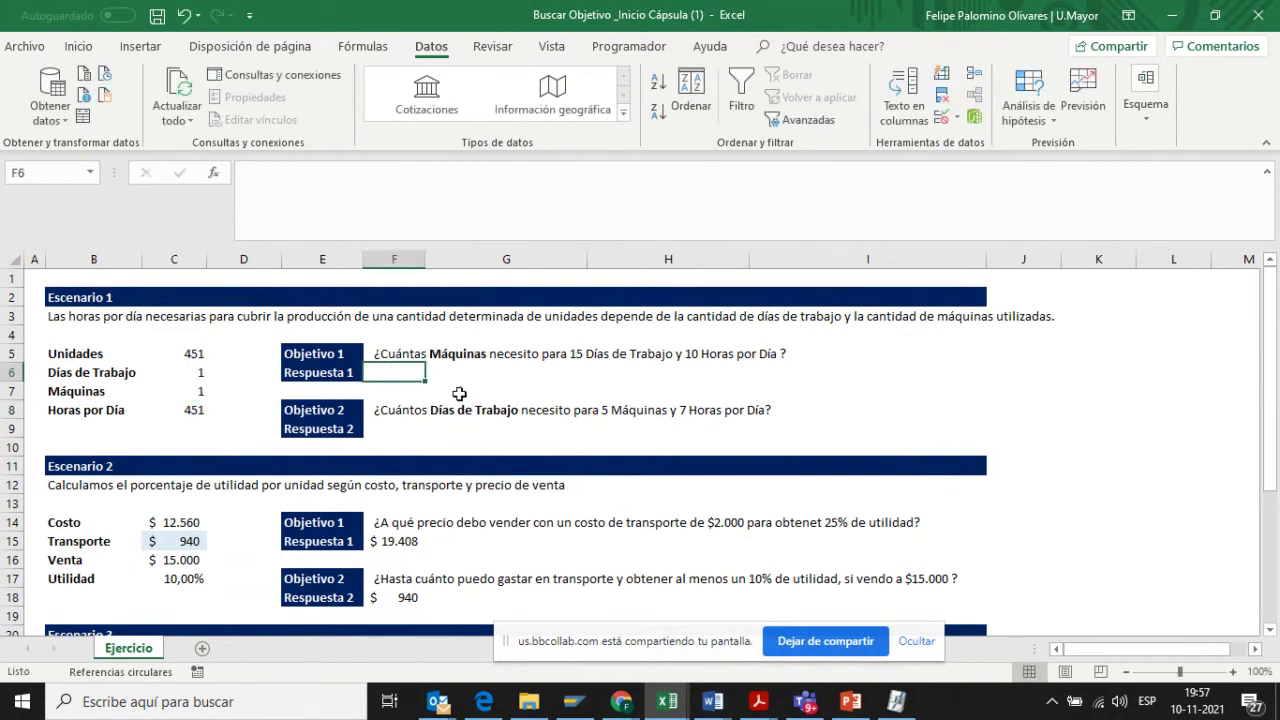
pyautogui.click(182, 390)
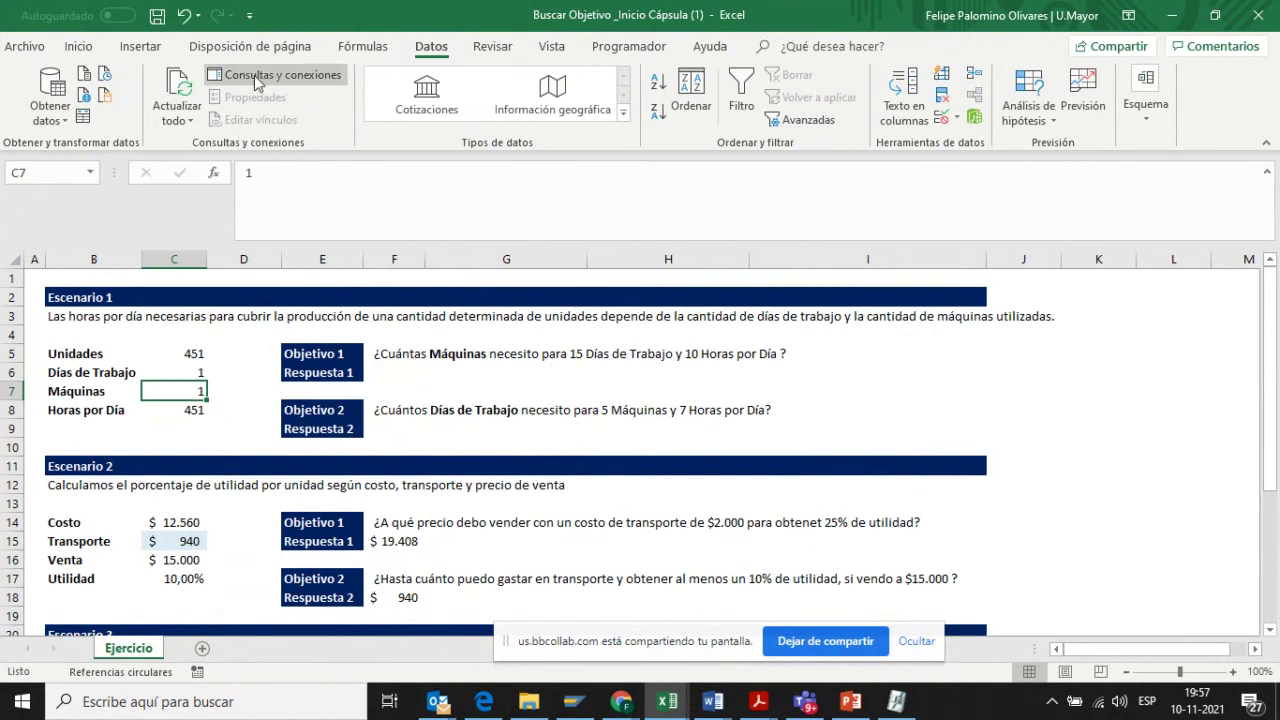
pyautogui.click(78, 46)
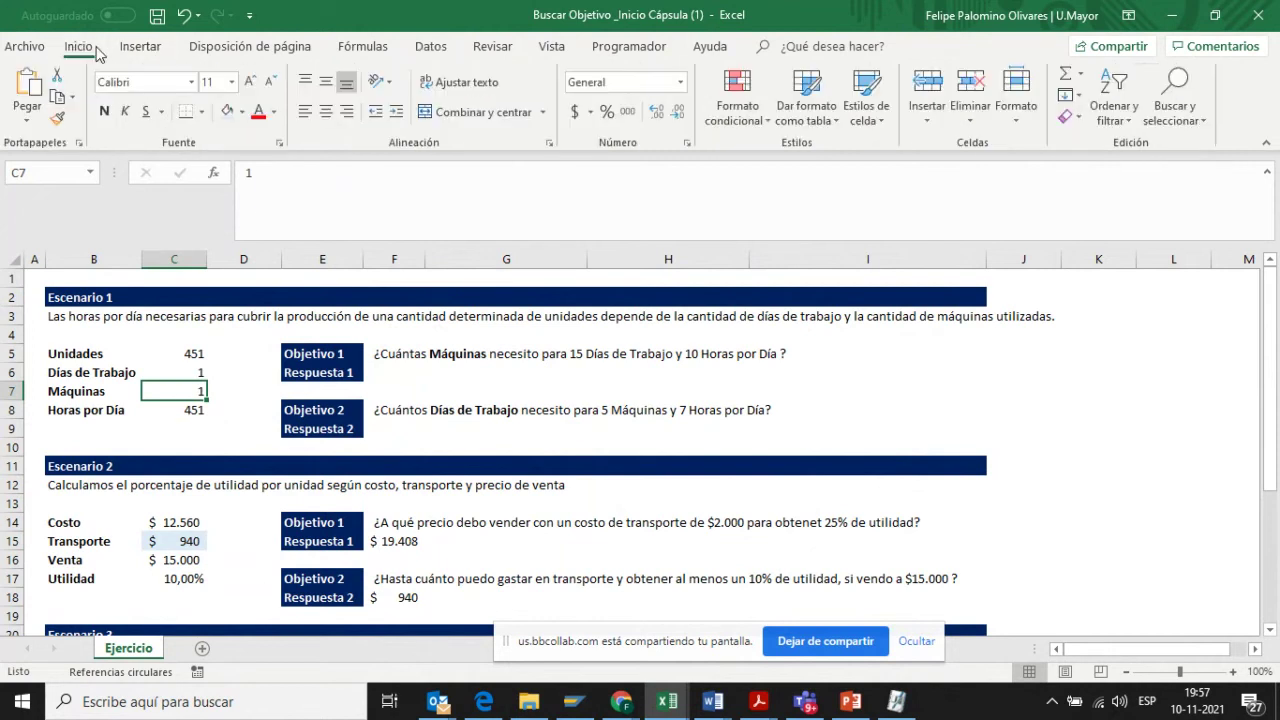
pyautogui.click(229, 116)
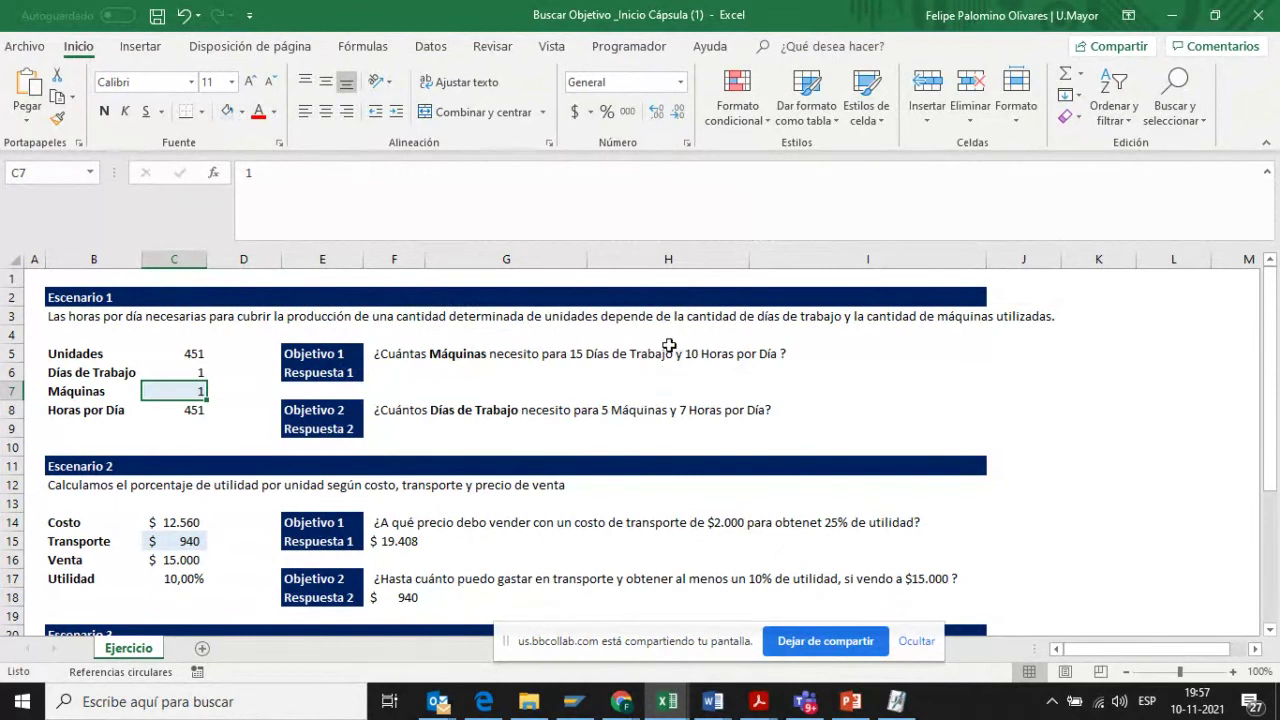
# - Set Días de Trabajo in C6 to 15 for Escenario 1's Objetivo 1
pyautogui.click(189, 368)
pyautogui.doubleClick(189, 368)
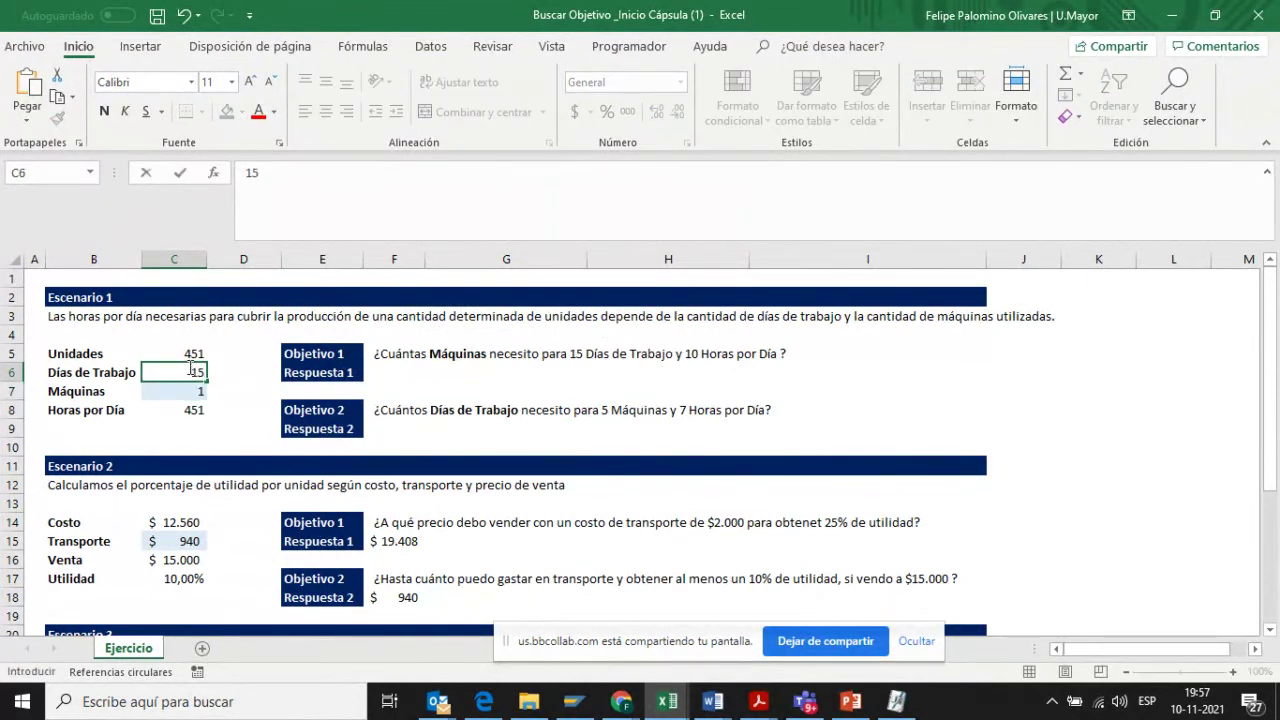
pyautogui.press('Return')
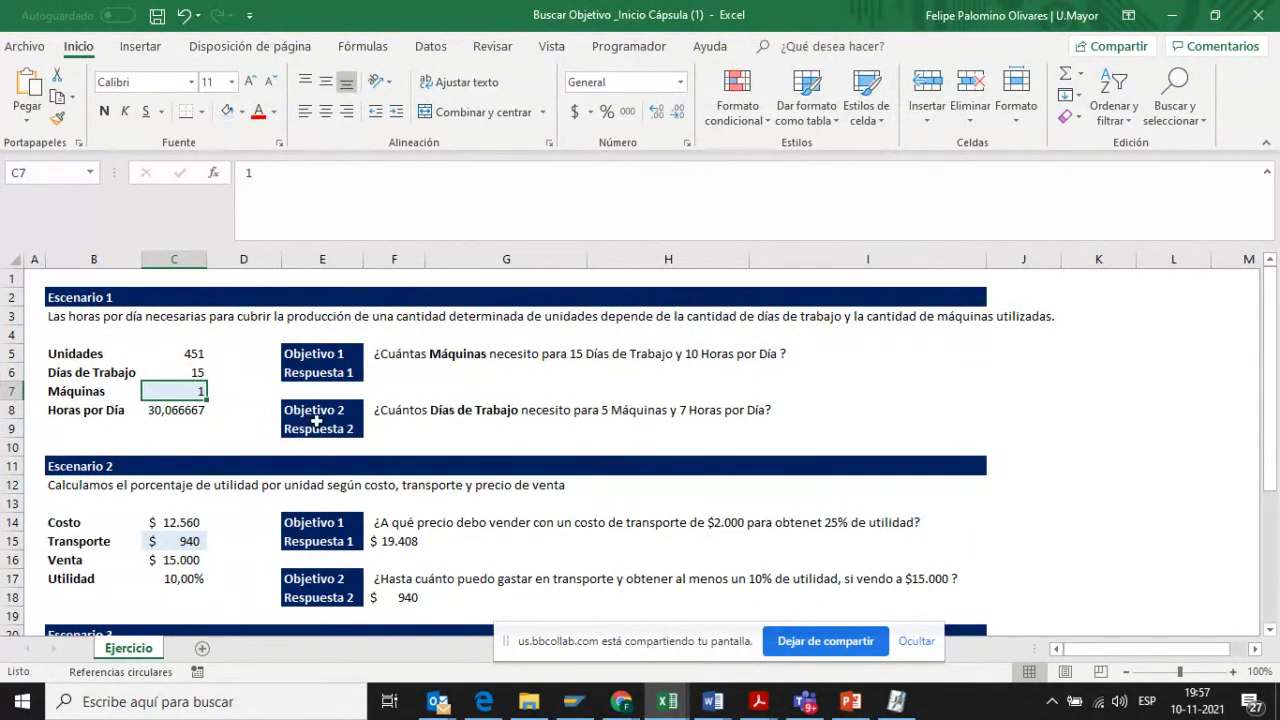
# - Compare the Horas por Día formula in C8 with the Días de Trabajo and Máquinas cells it depends on
pyautogui.click(192, 409)
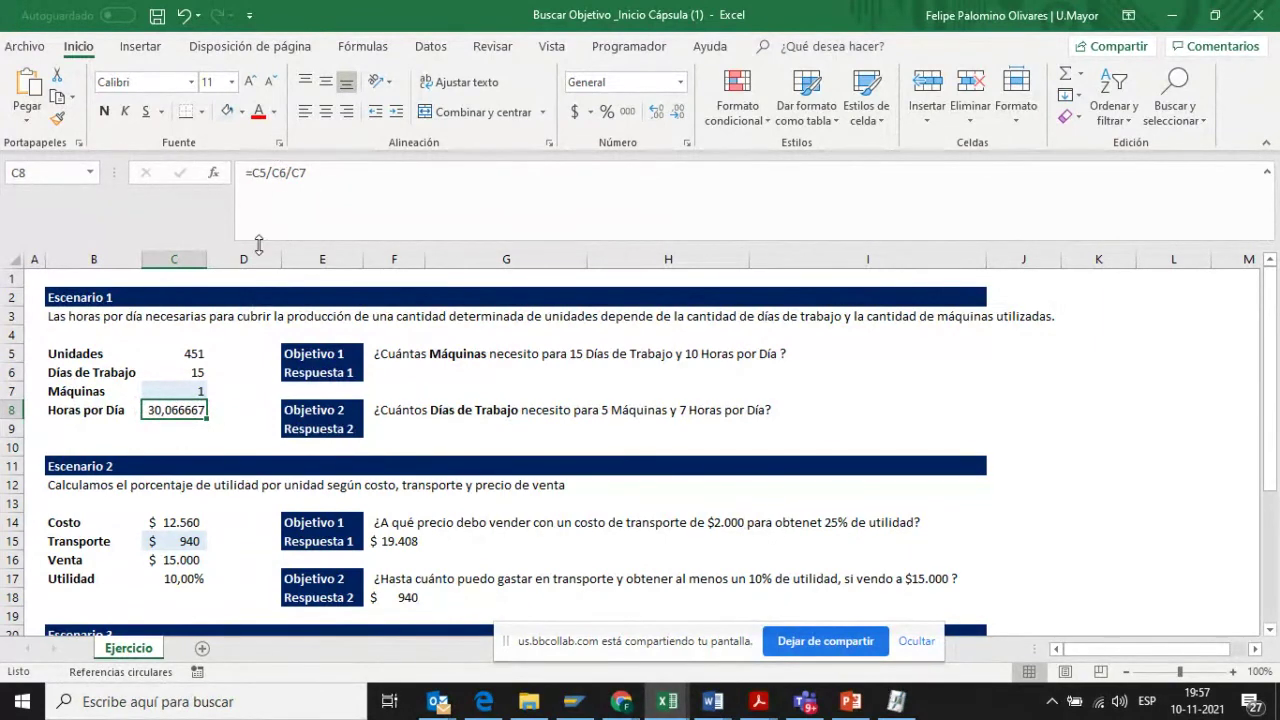
pyautogui.click(186, 370)
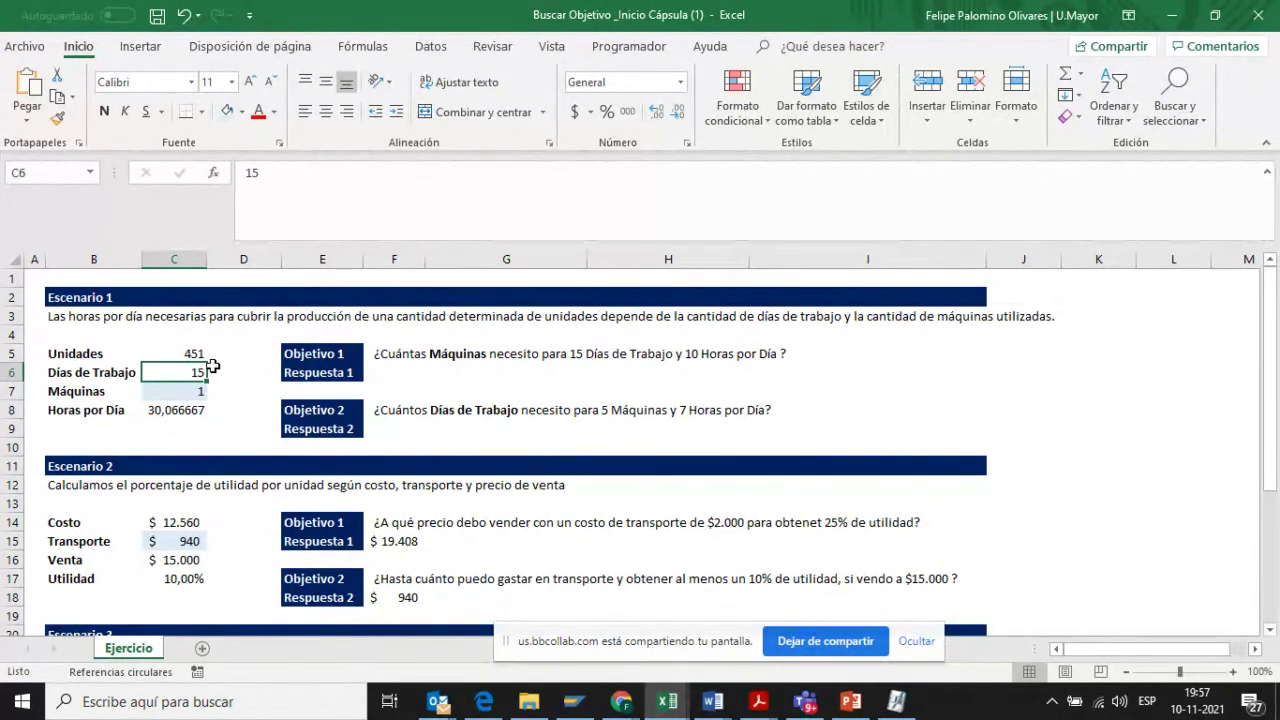
pyautogui.click(188, 408)
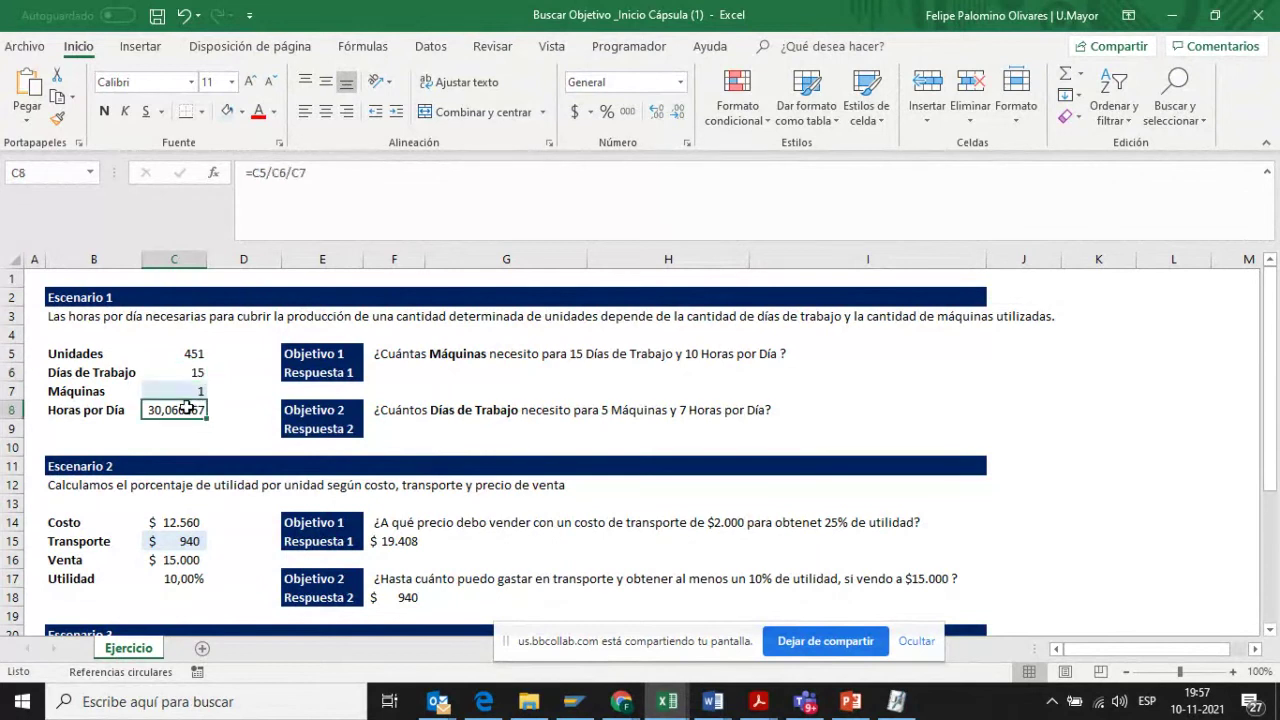
pyautogui.click(172, 373)
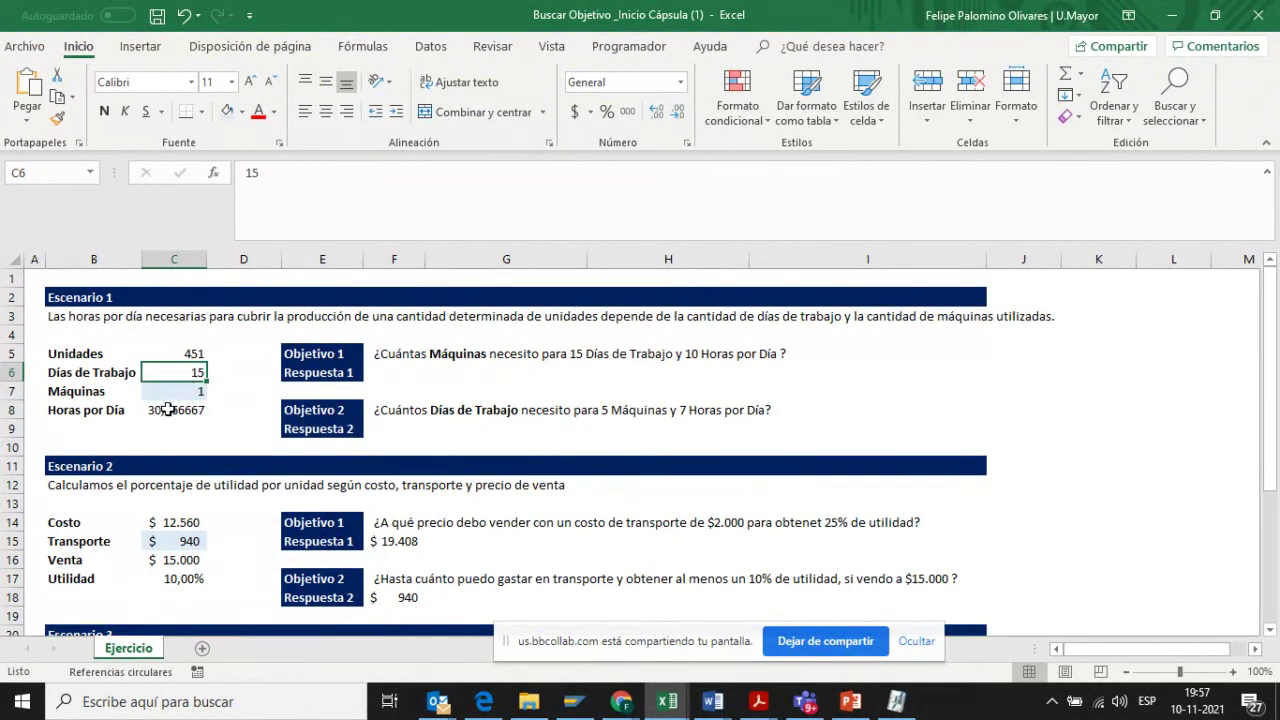
pyautogui.click(166, 410)
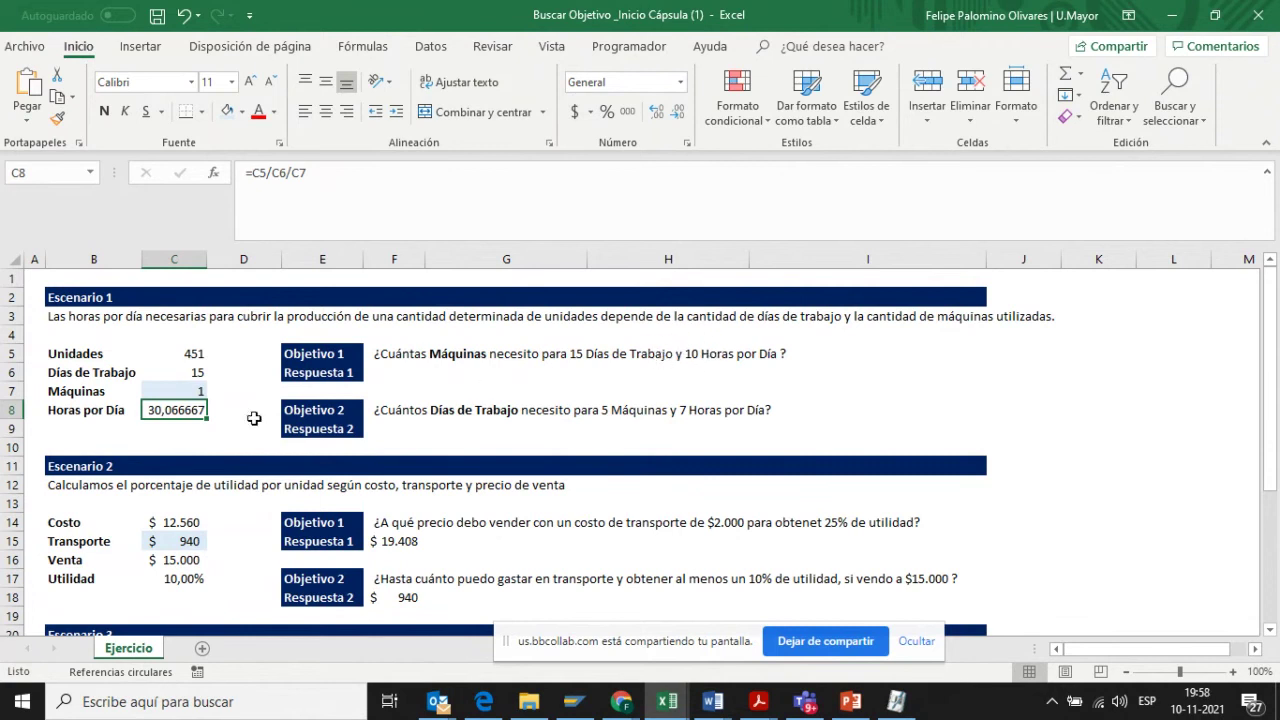
pyautogui.click(188, 392)
# - Run Goal Seek on Escenario 1's Horas por Día cell C8 with target value 10, changing Máquinas in C7
pyautogui.click(399, 370)
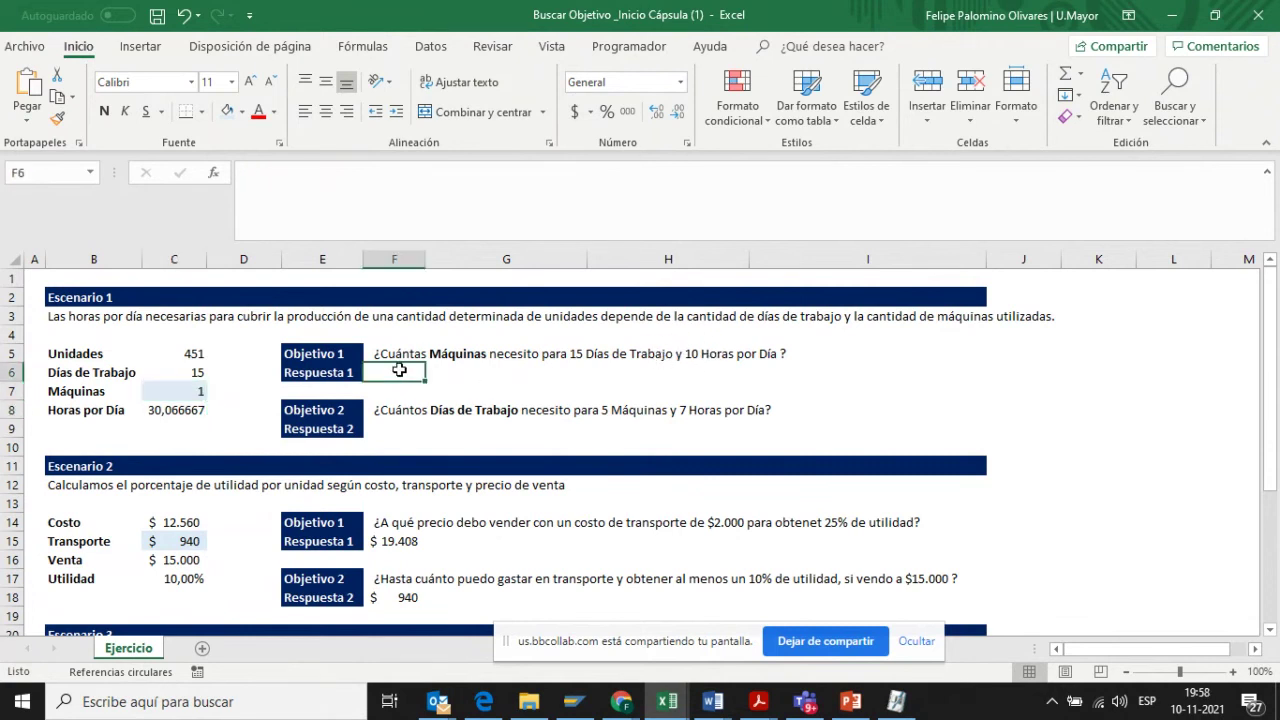
pyautogui.click(431, 46)
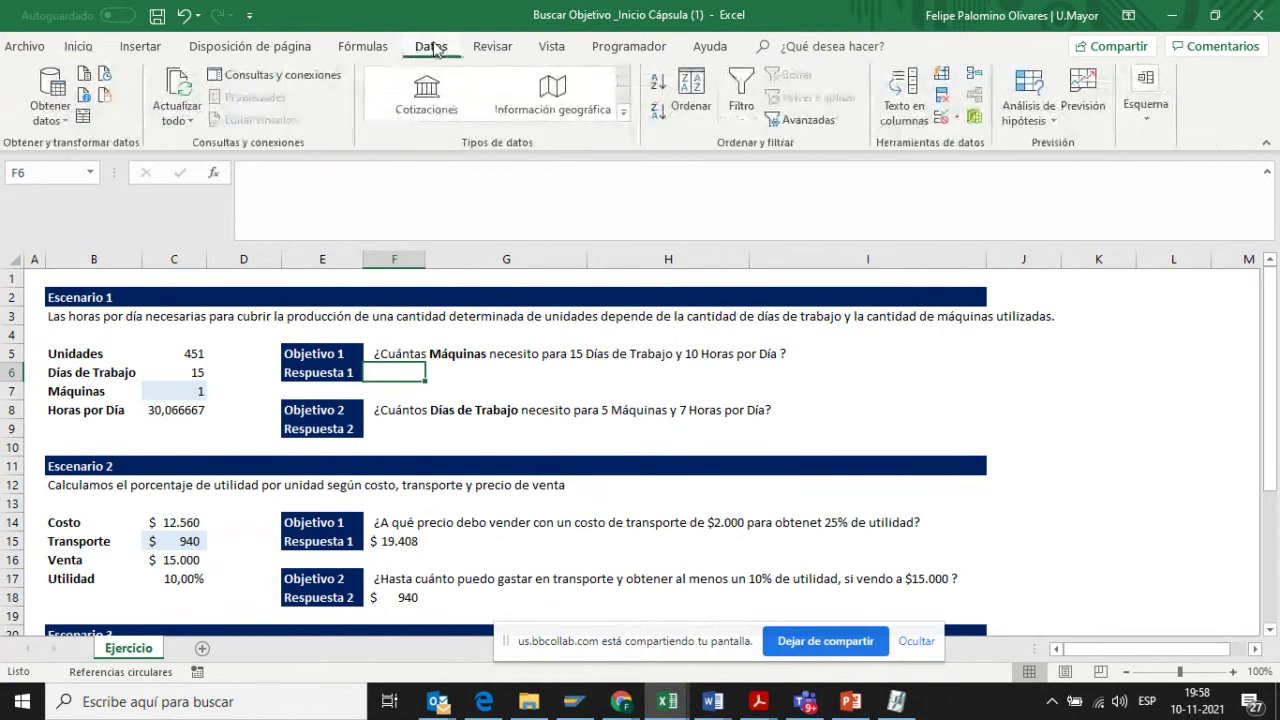
pyautogui.click(1030, 112)
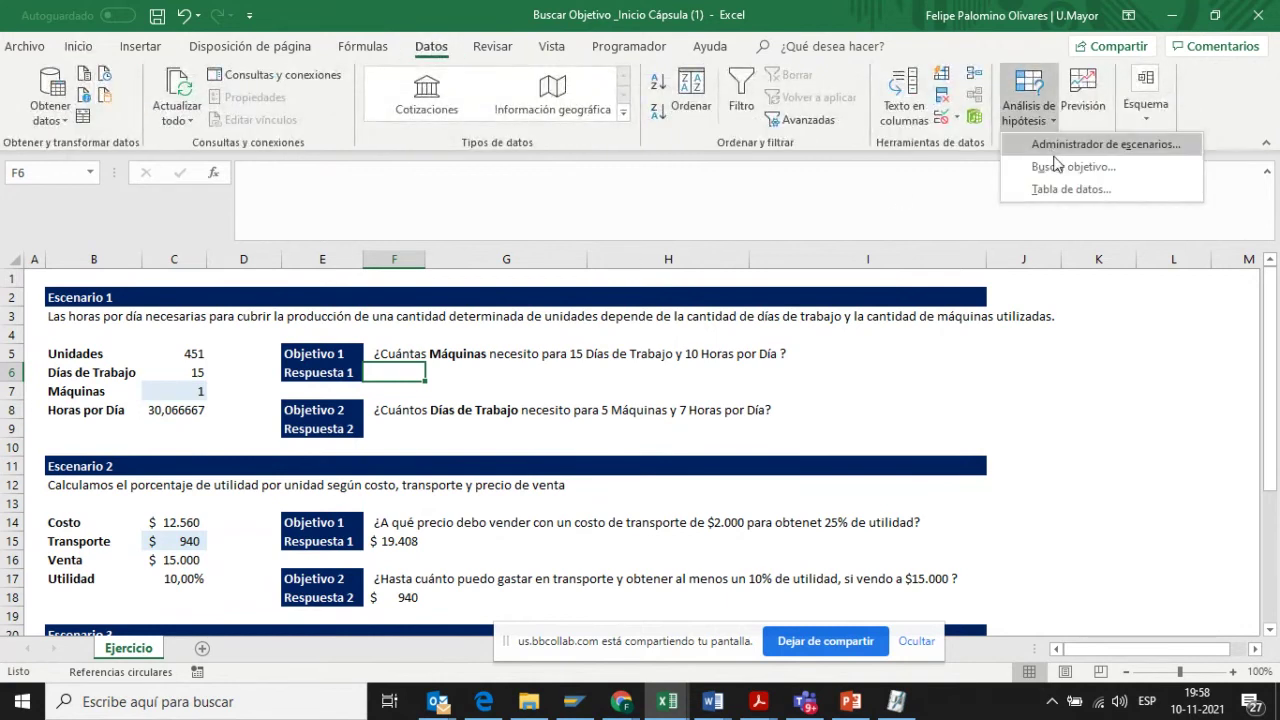
pyautogui.click(1055, 168)
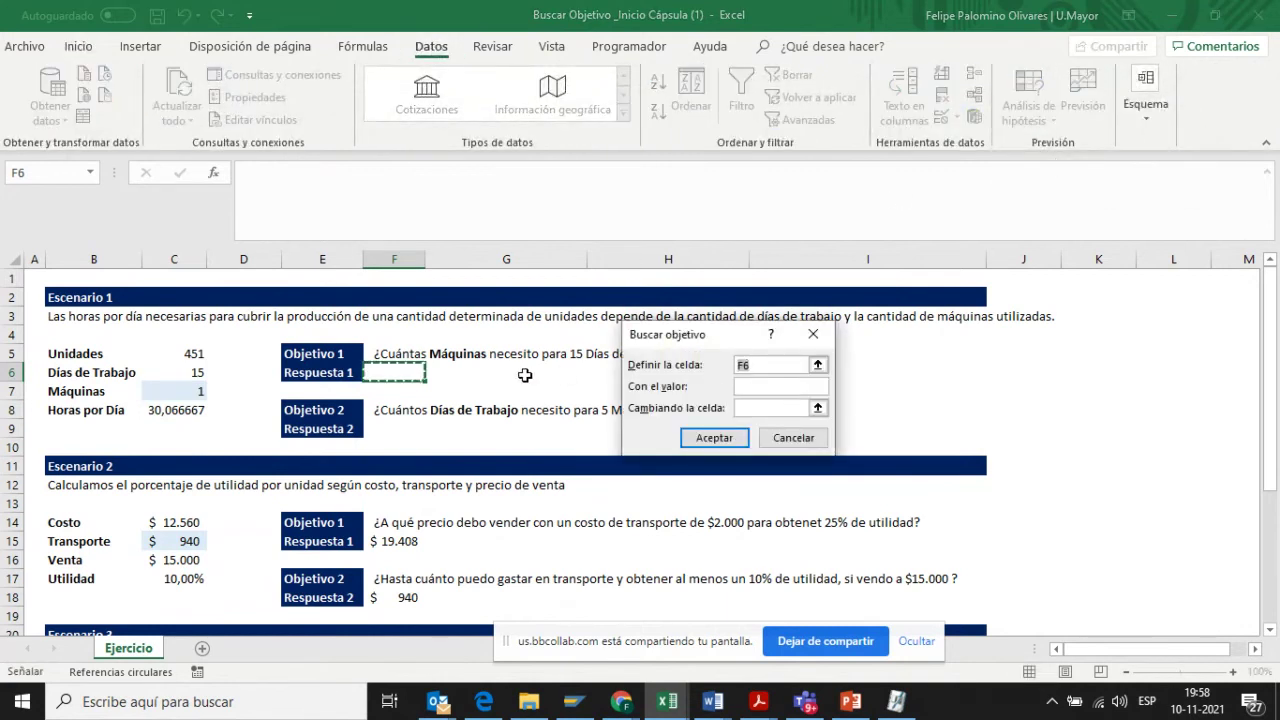
pyautogui.click(184, 411)
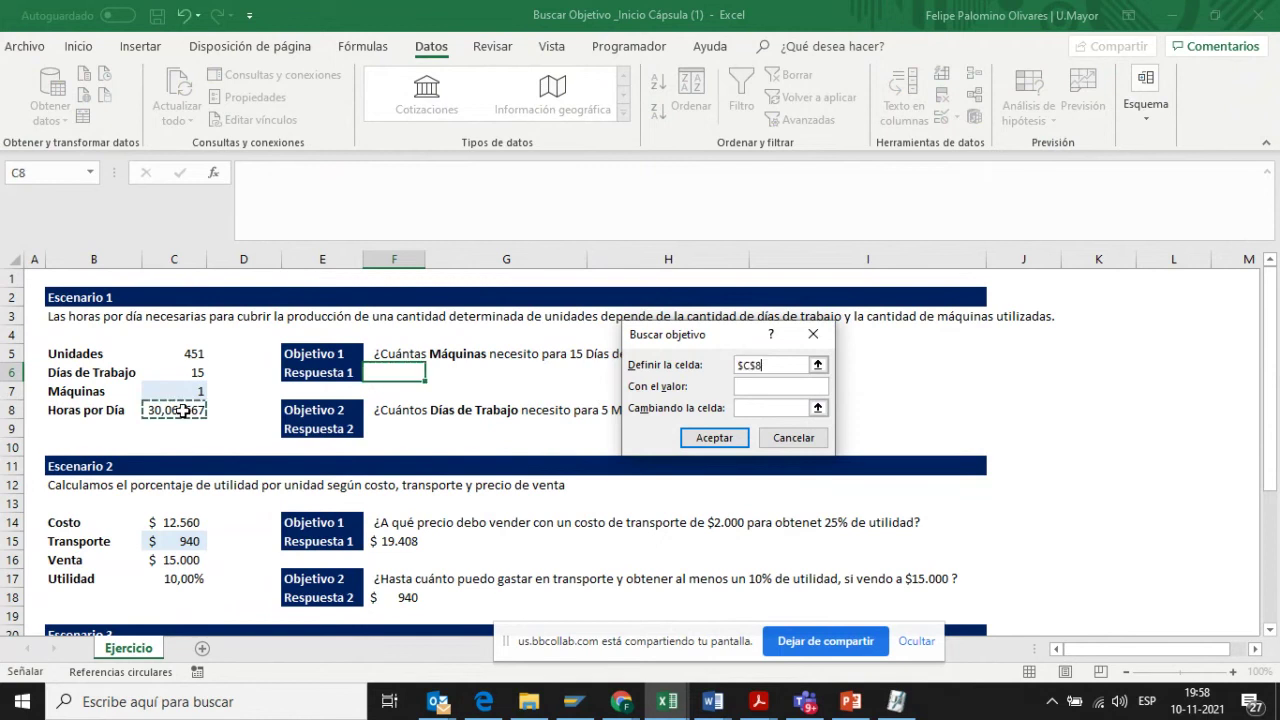
pyautogui.click(761, 383)
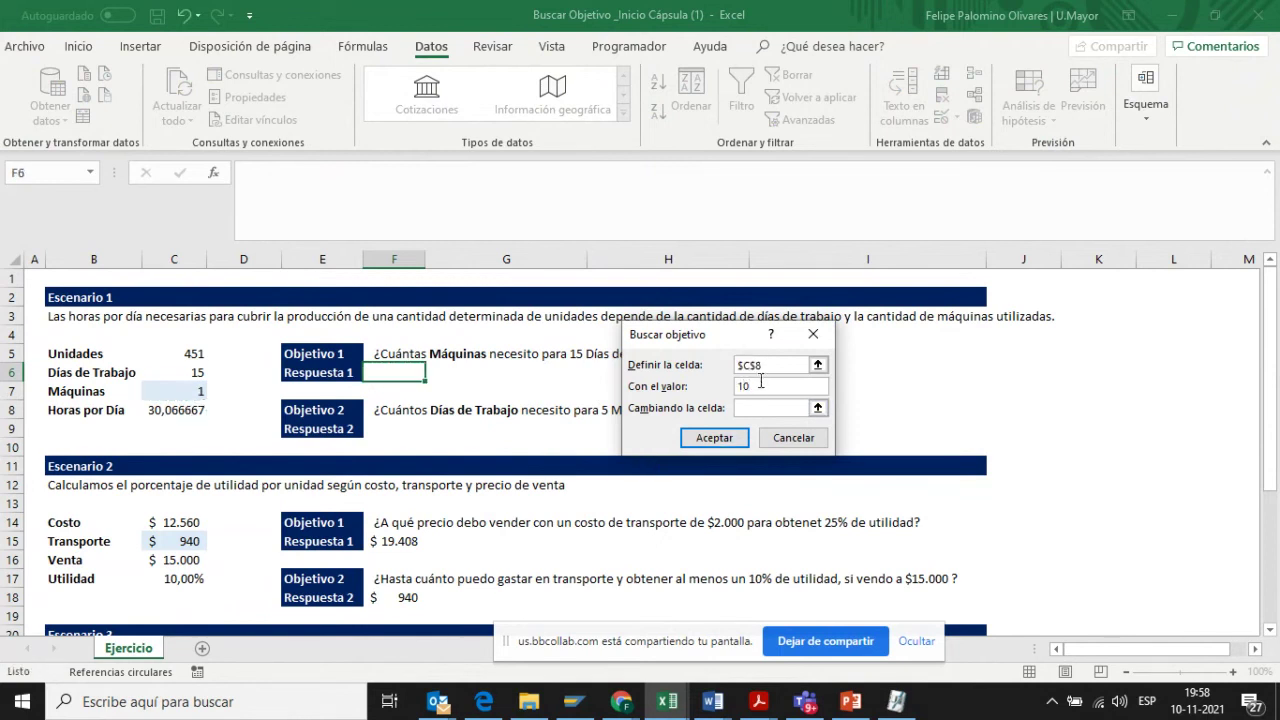
pyautogui.click(756, 407)
pyautogui.click(182, 390)
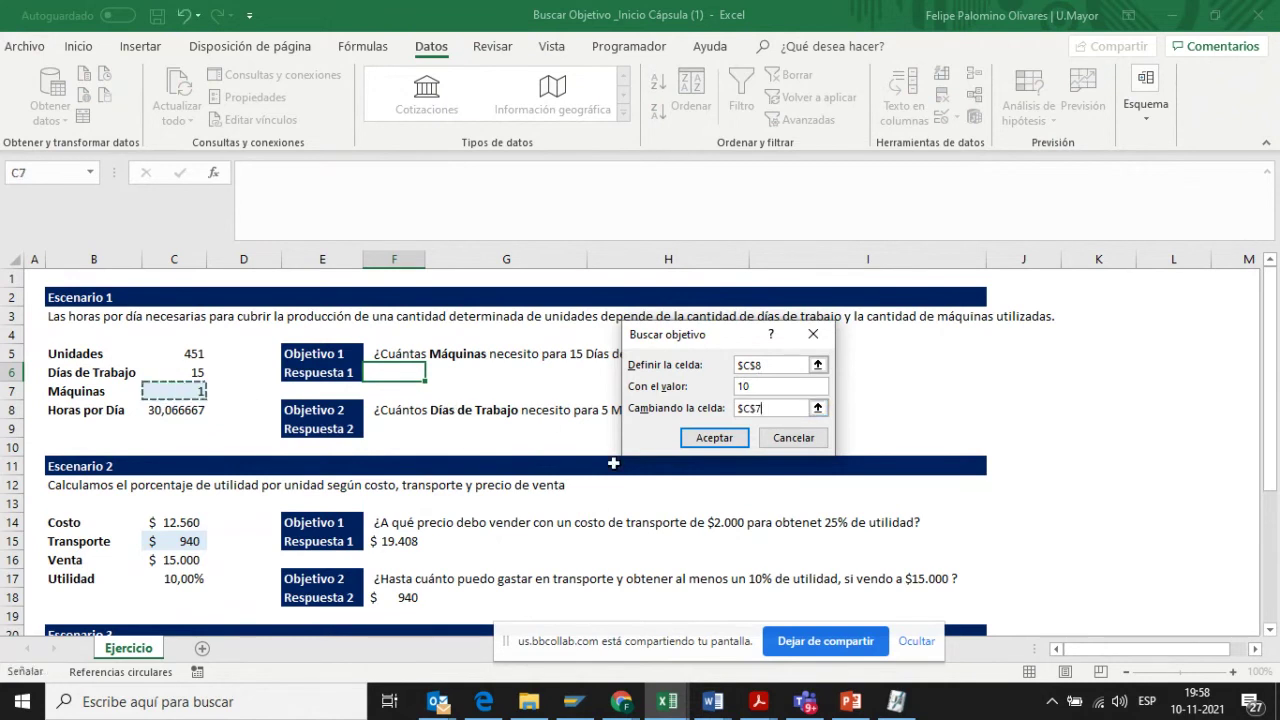
pyautogui.click(706, 439)
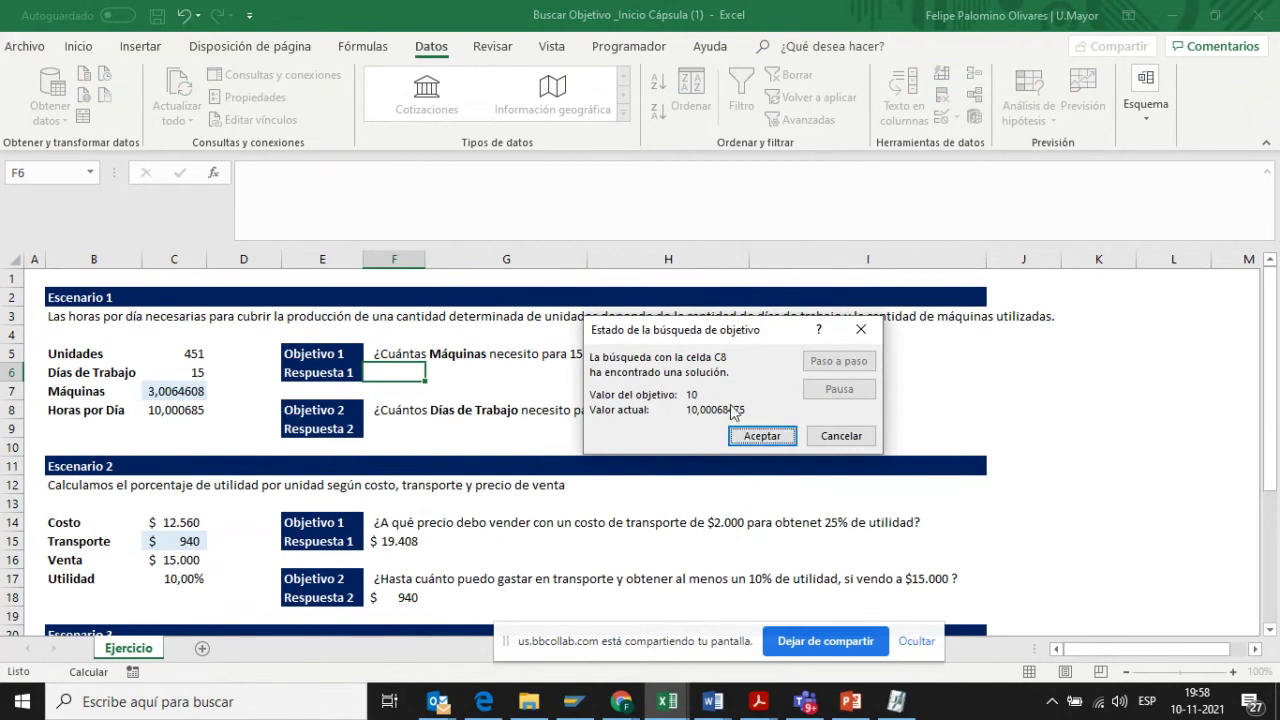
pyautogui.click(740, 436)
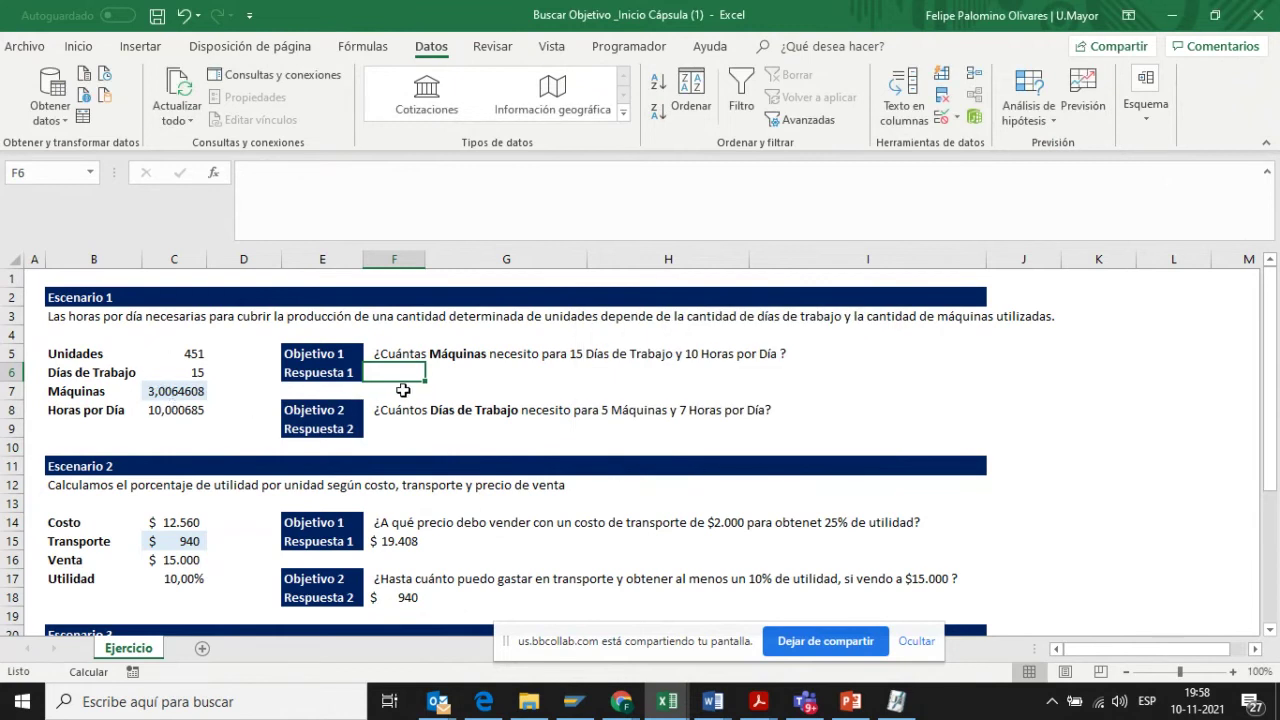
# - Enter 3 as Escenario 1's Respuesta 1 in F6
pyautogui.write('3')
pyautogui.press('Return')
pyautogui.press('Return')
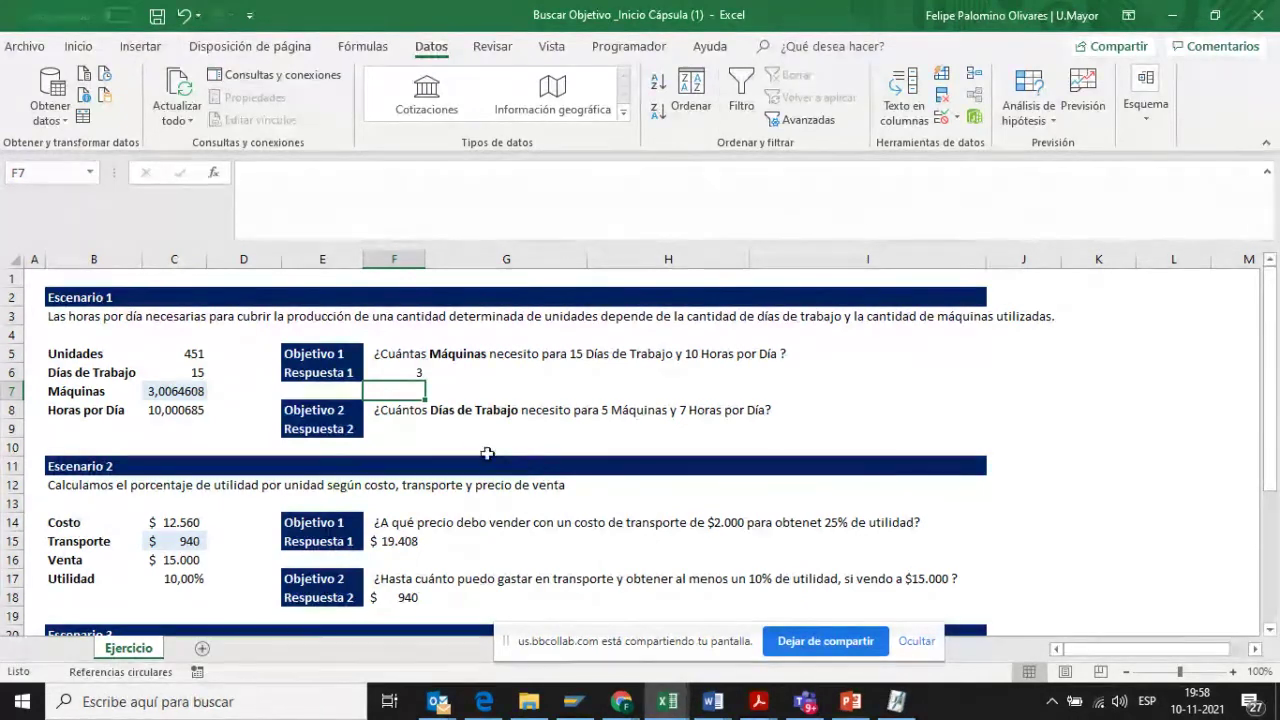
# - Remove the fill from Escenario 1's Máquinas cell C7 and shade the Días de Trabajo cell C6 light blue for Objetivo 2
pyautogui.click(402, 429)
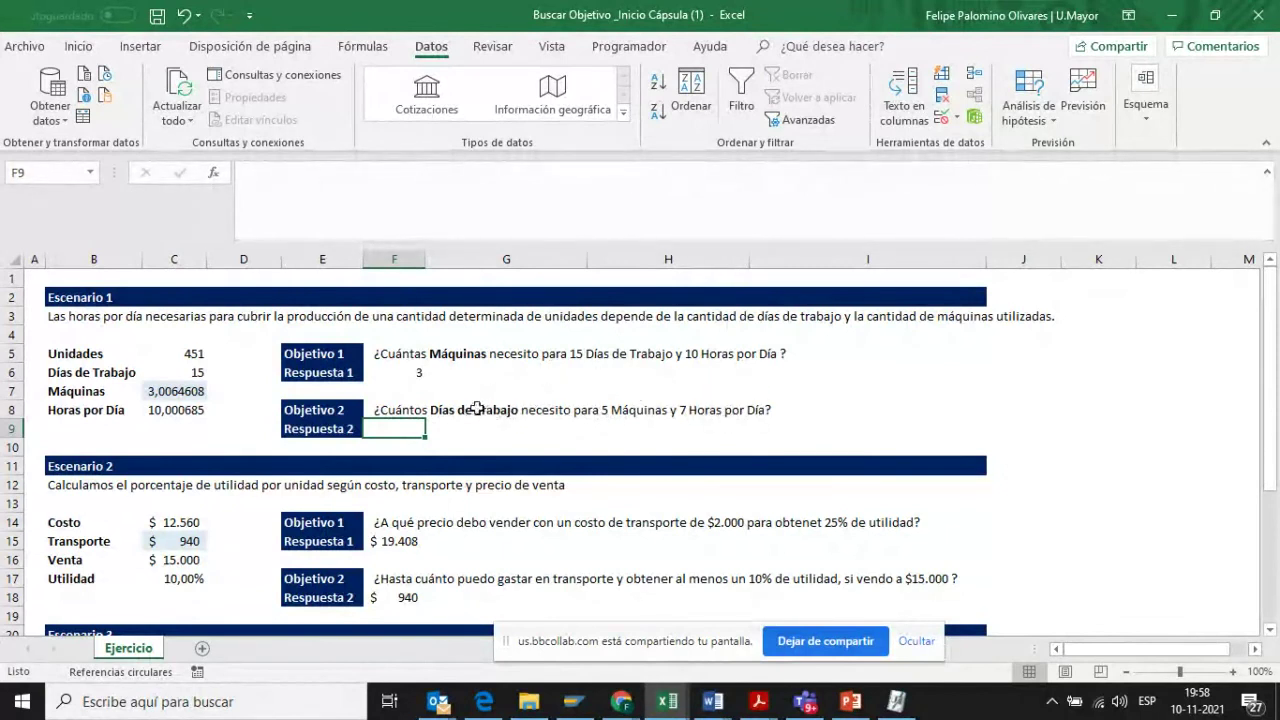
pyautogui.click(168, 396)
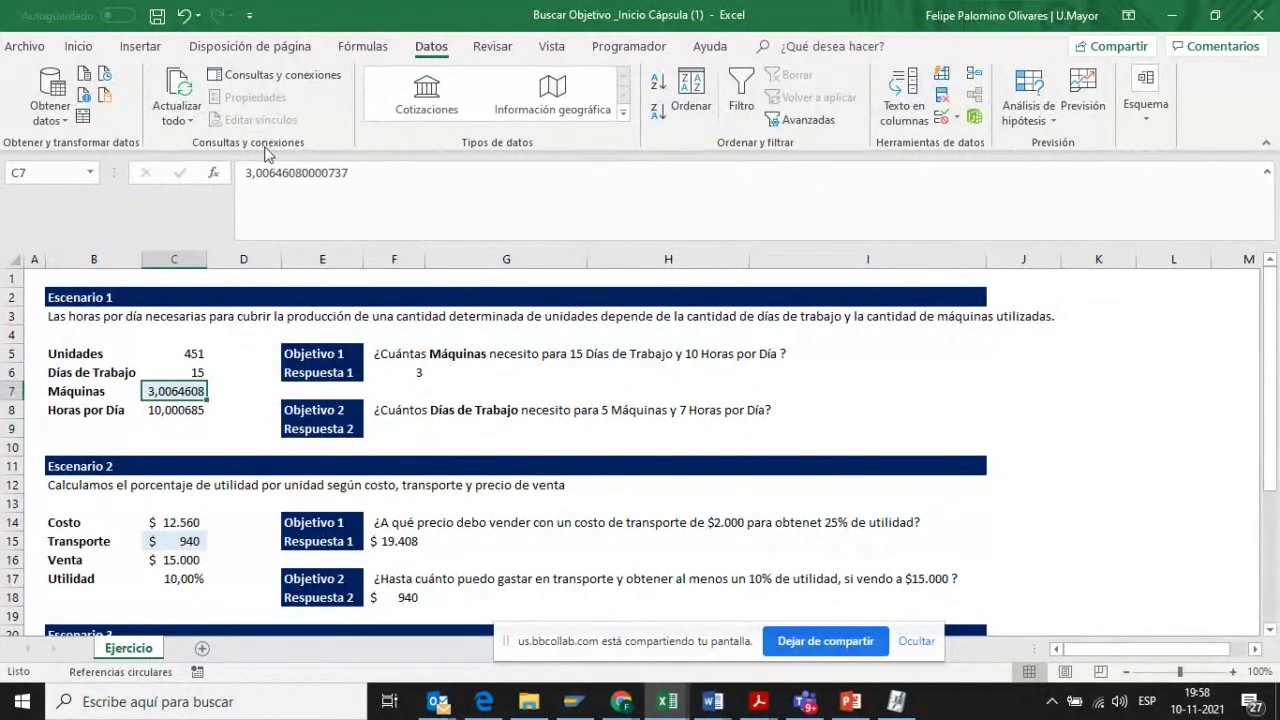
pyautogui.click(88, 46)
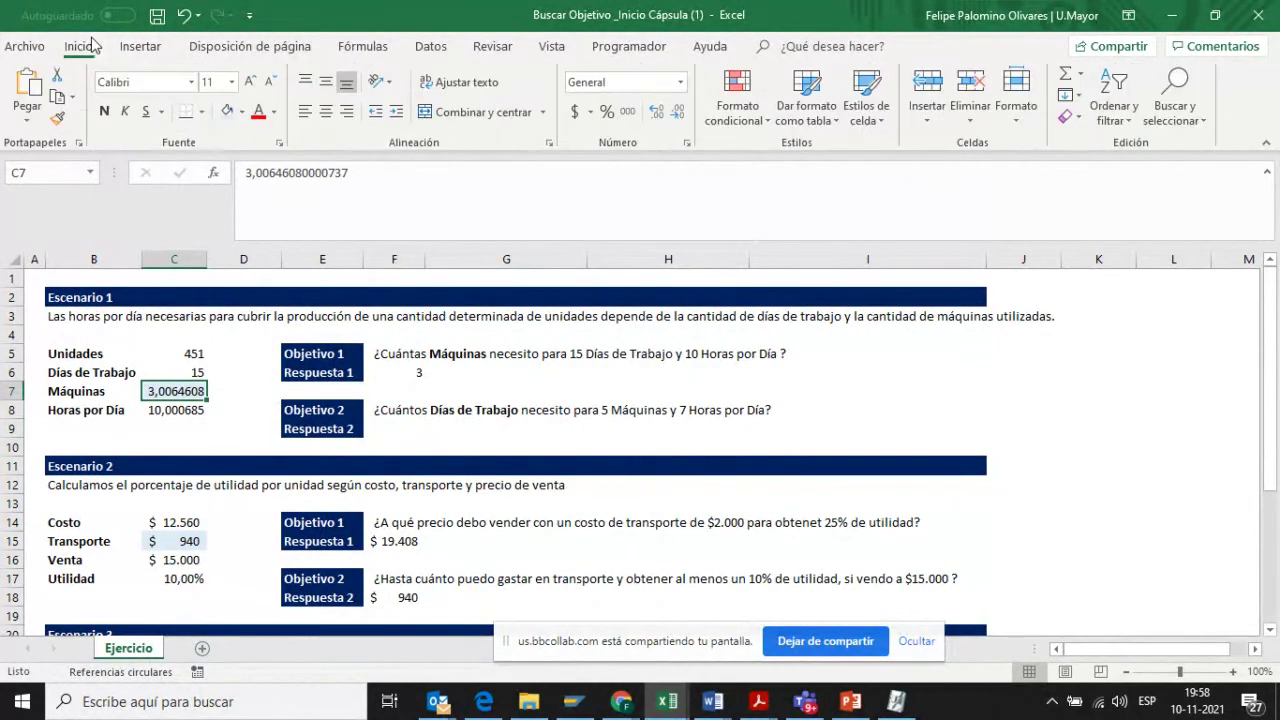
pyautogui.click(242, 111)
pyautogui.click(266, 280)
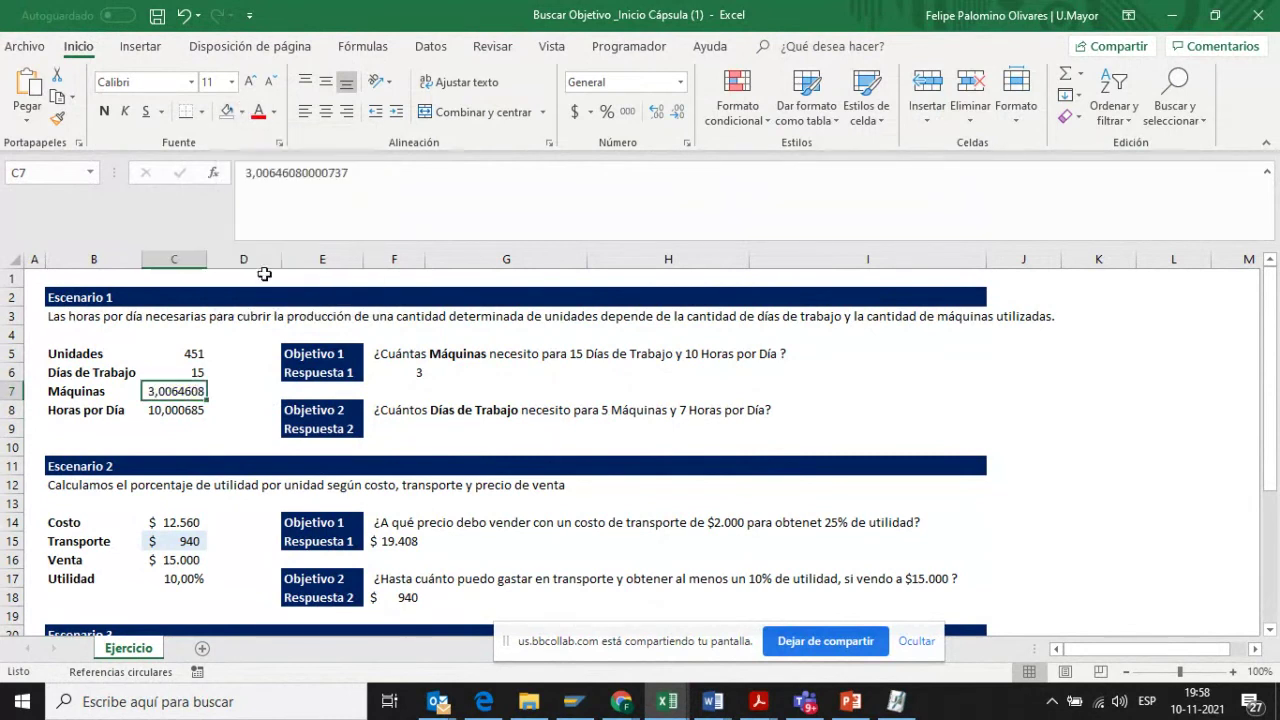
pyautogui.click(192, 372)
pyautogui.click(242, 111)
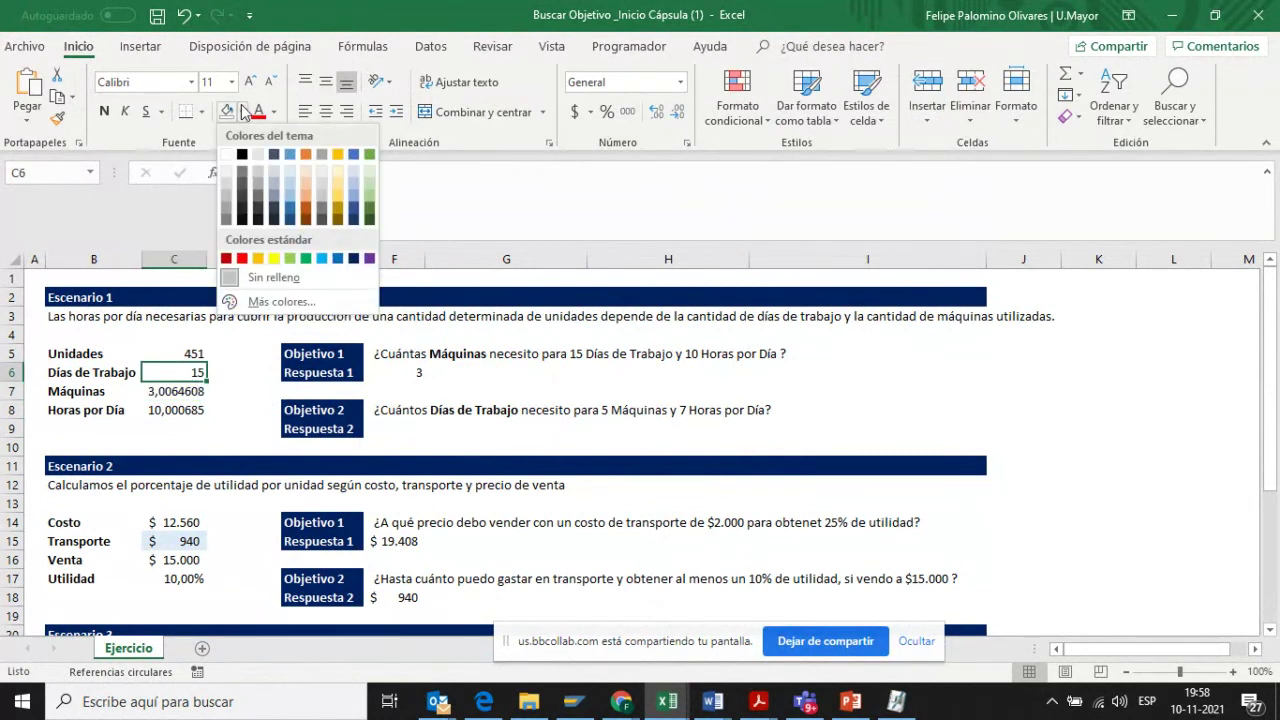
pyautogui.click(289, 166)
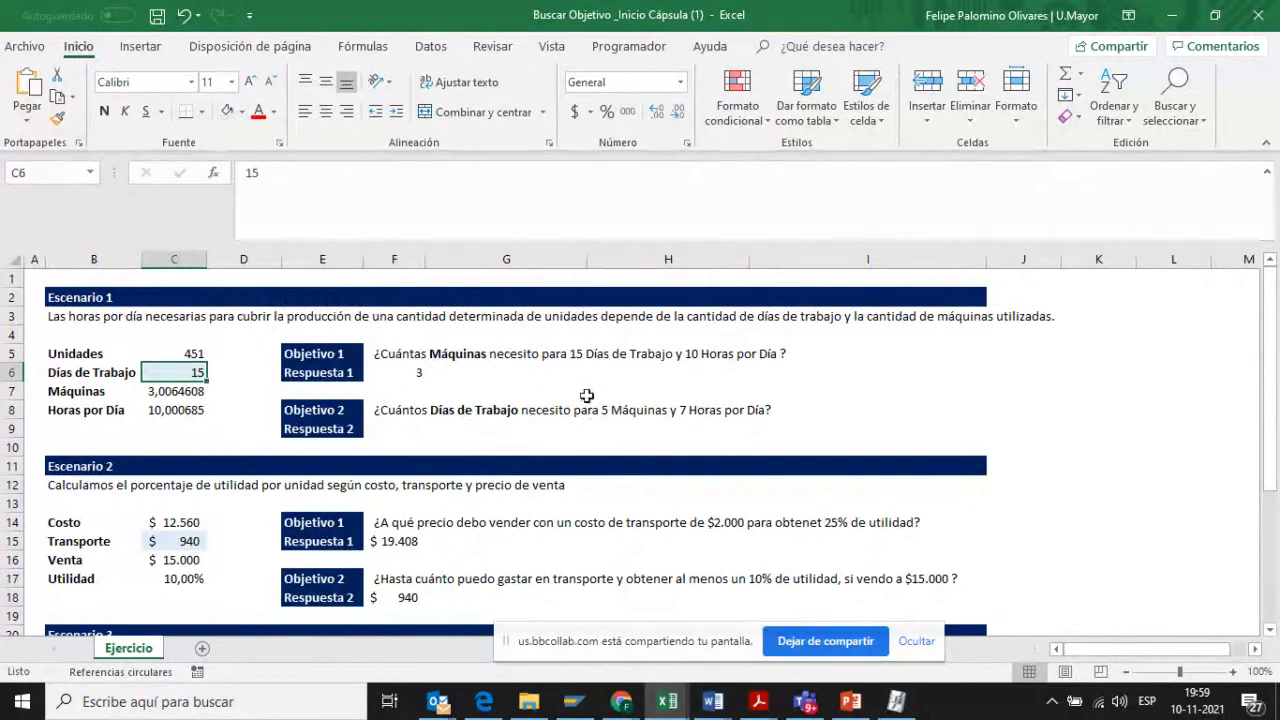
# - Set Máquinas in C7 to 5 for Escenario 1's Objetivo 2
pyautogui.click(175, 391)
pyautogui.write('5')
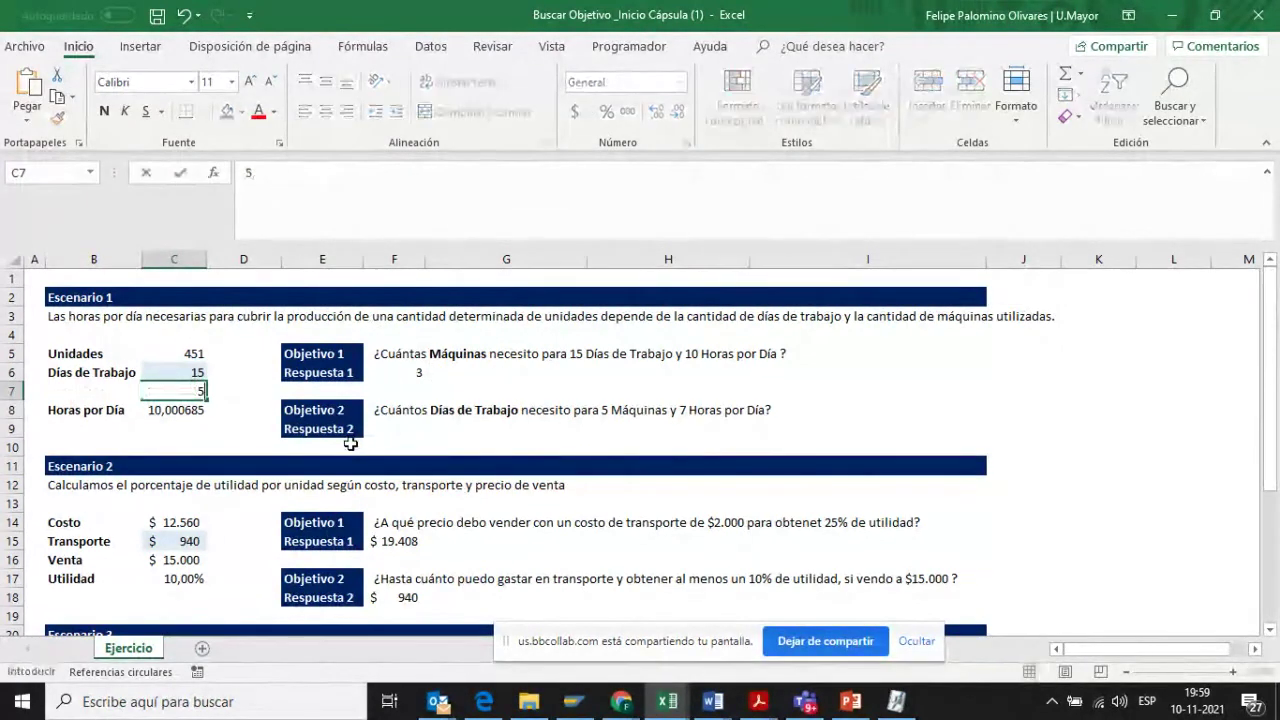
pyautogui.press('Return')
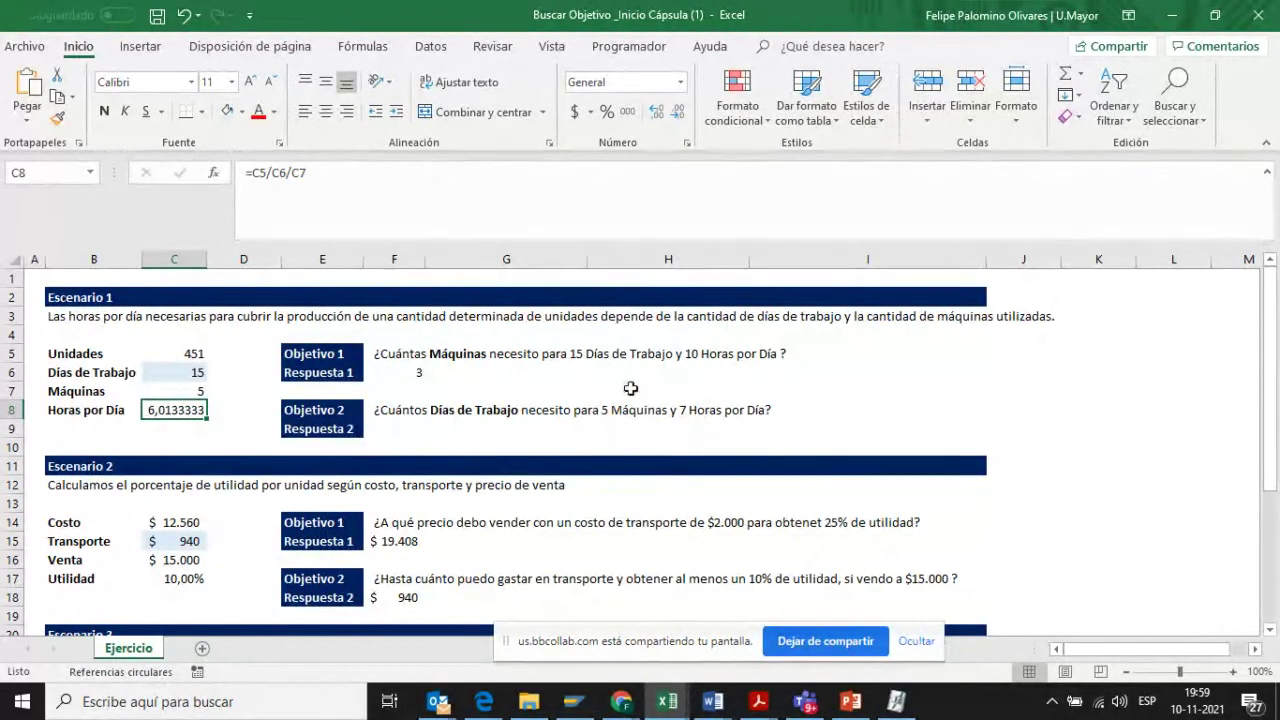
# - Run Goal Seek on Escenario 1's Horas por Día cell C8 with target value 7, changing Días de Trabajo in C6
pyautogui.click(410, 428)
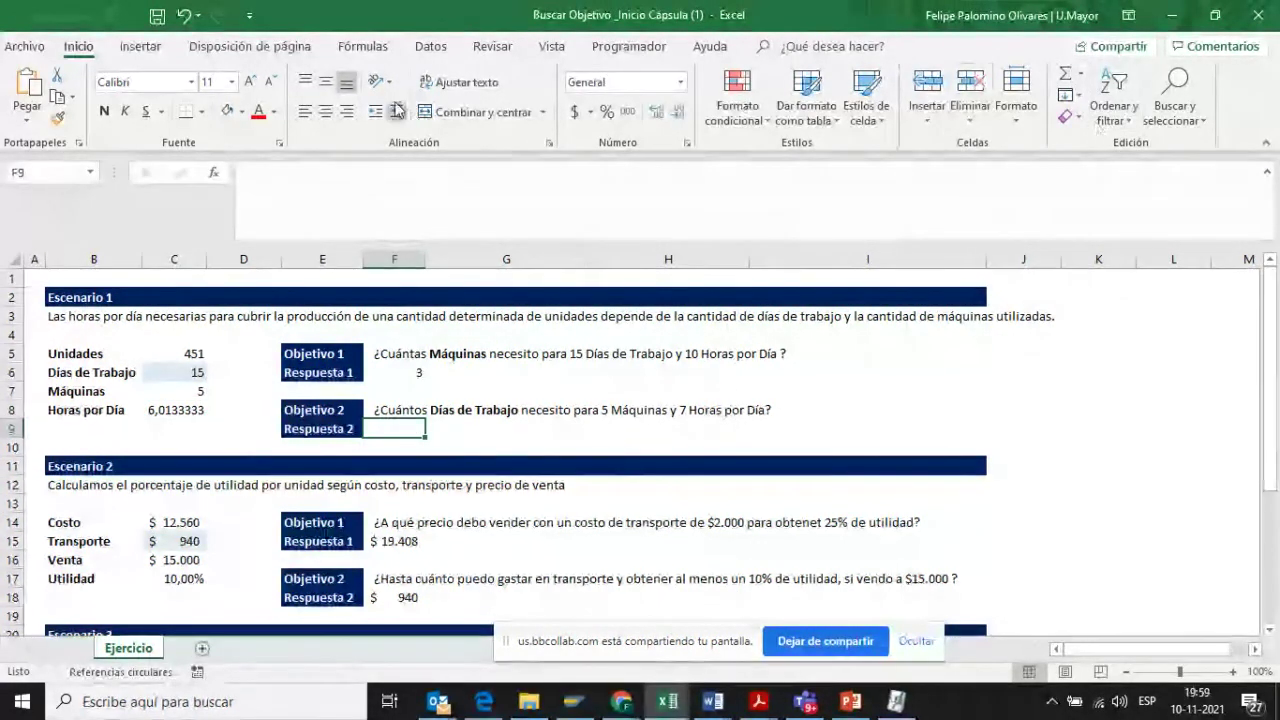
pyautogui.click(431, 46)
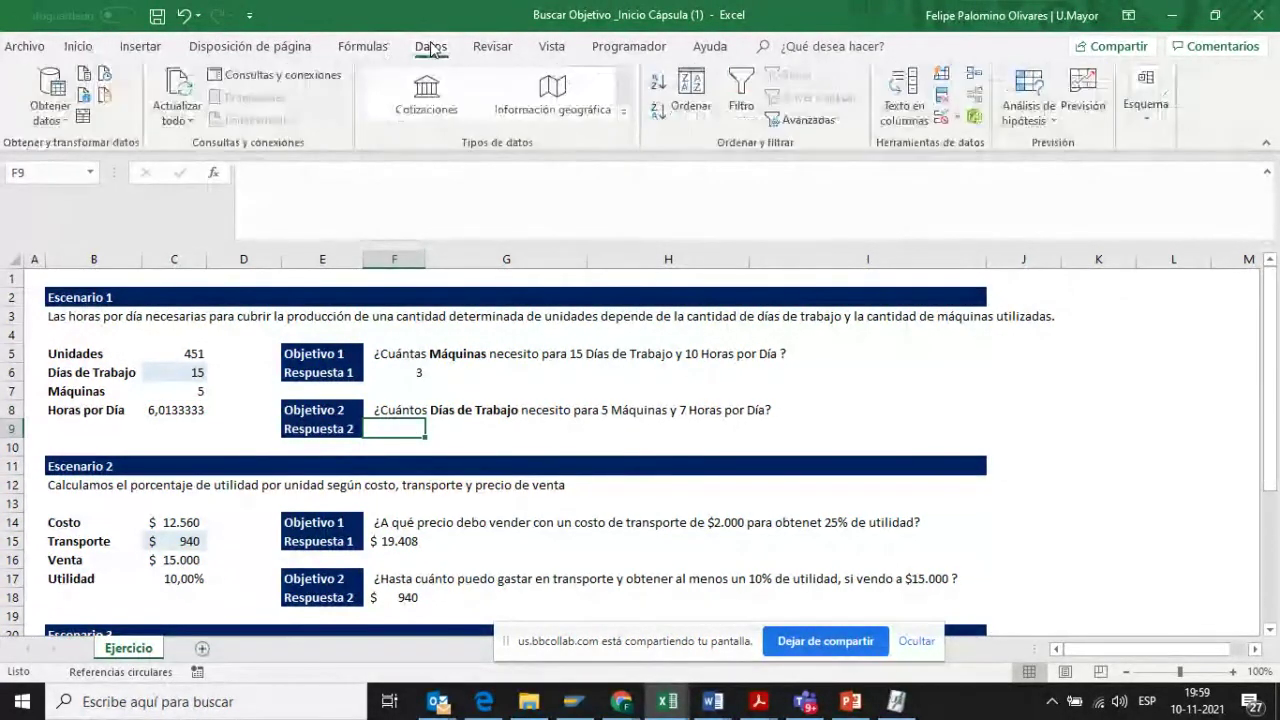
pyautogui.click(1040, 115)
pyautogui.click(1066, 172)
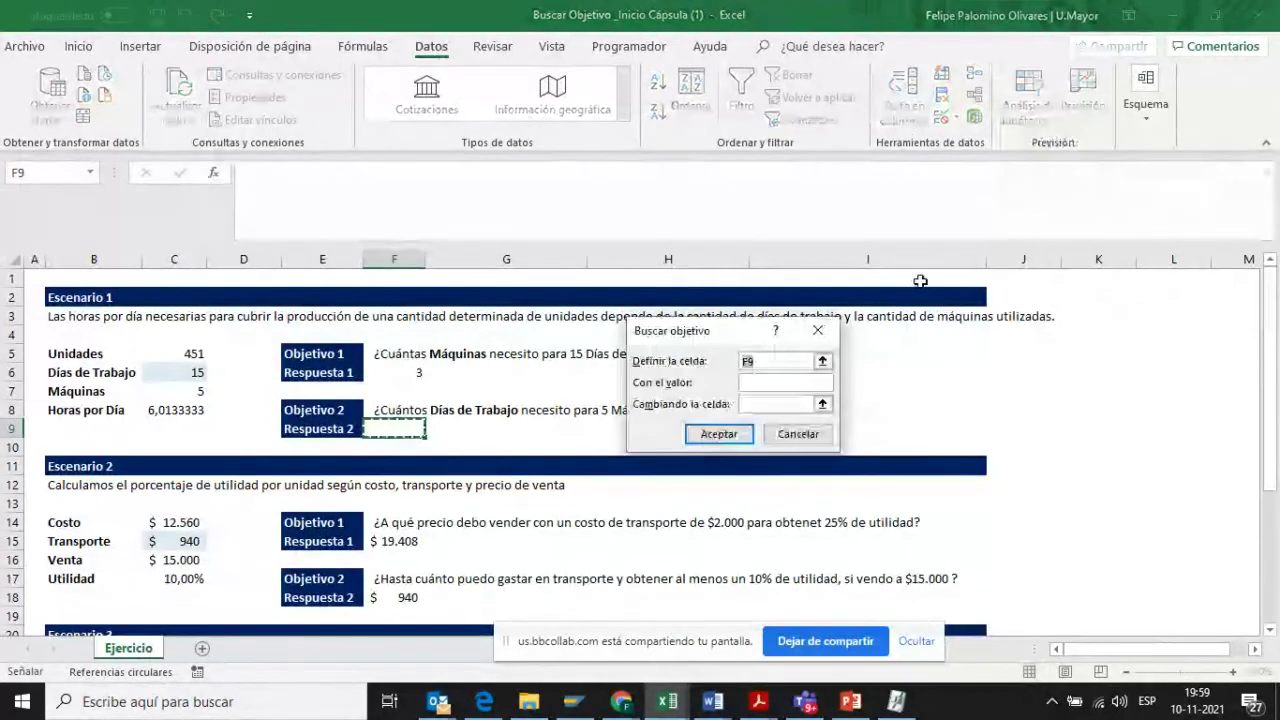
pyautogui.click(177, 410)
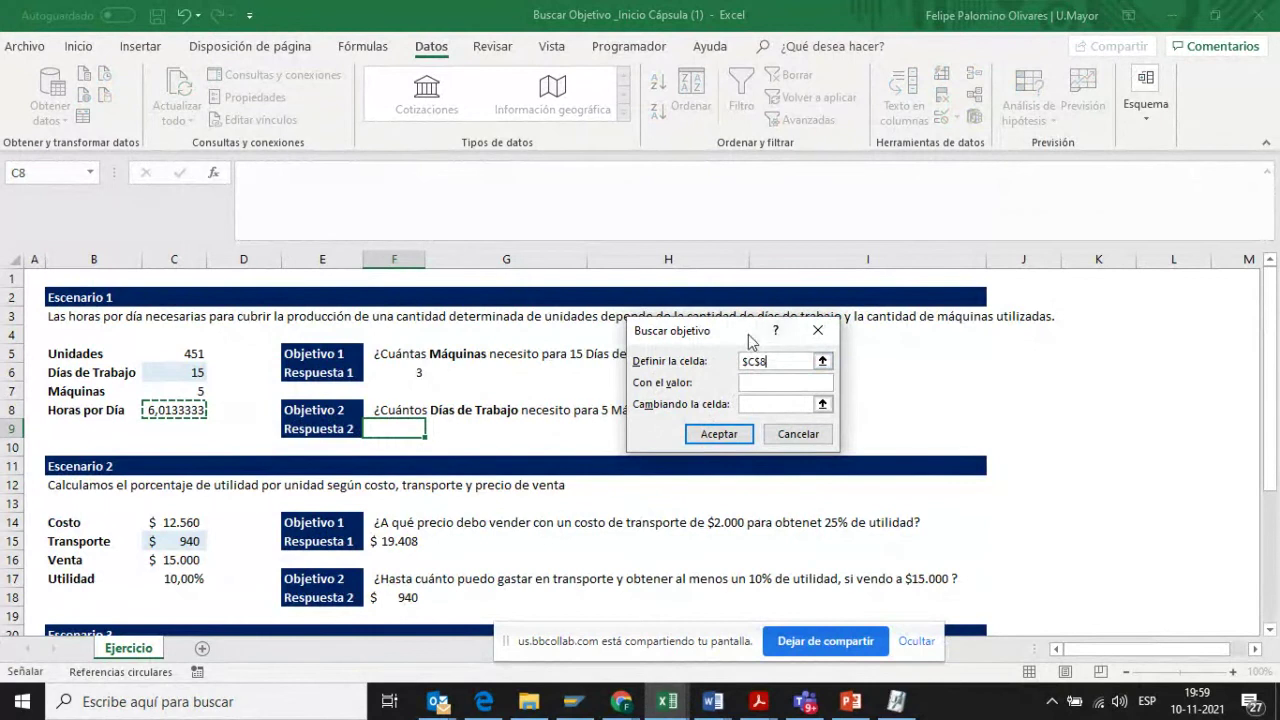
pyautogui.moveTo(735, 335); pyautogui.dragTo(700, 258)
pyautogui.click(716, 301)
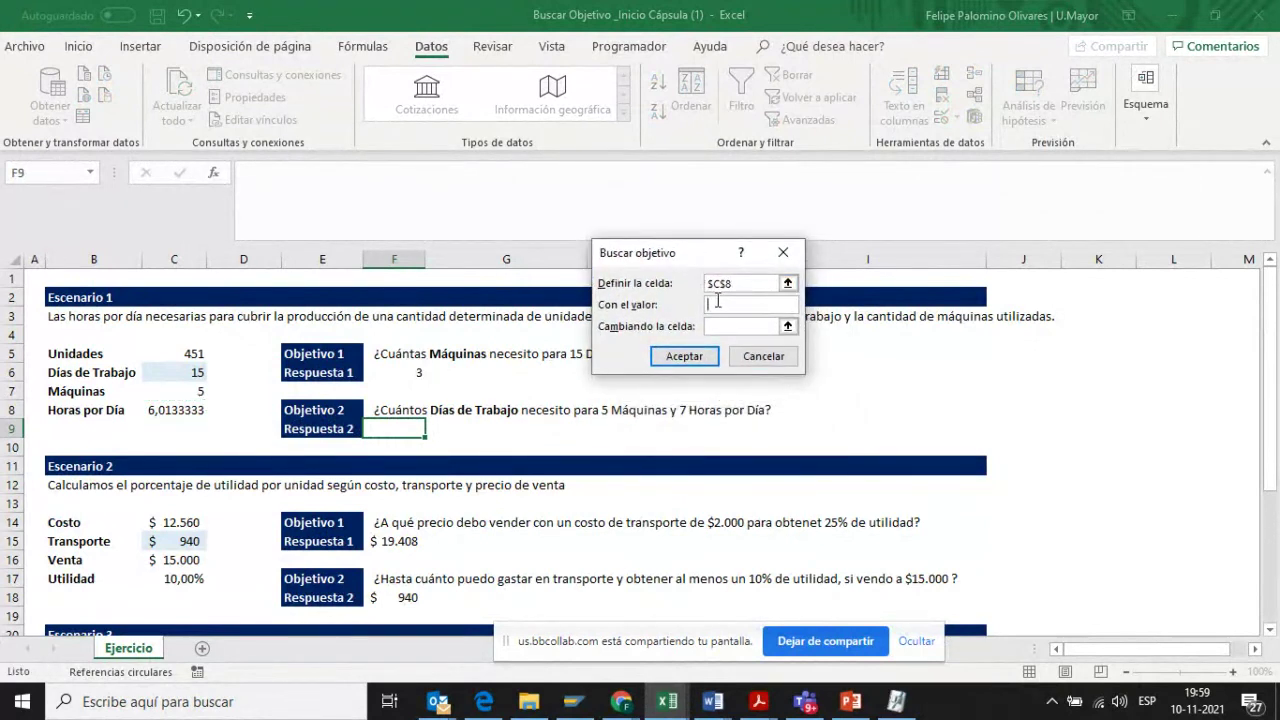
pyautogui.write('7')
pyautogui.click(720, 332)
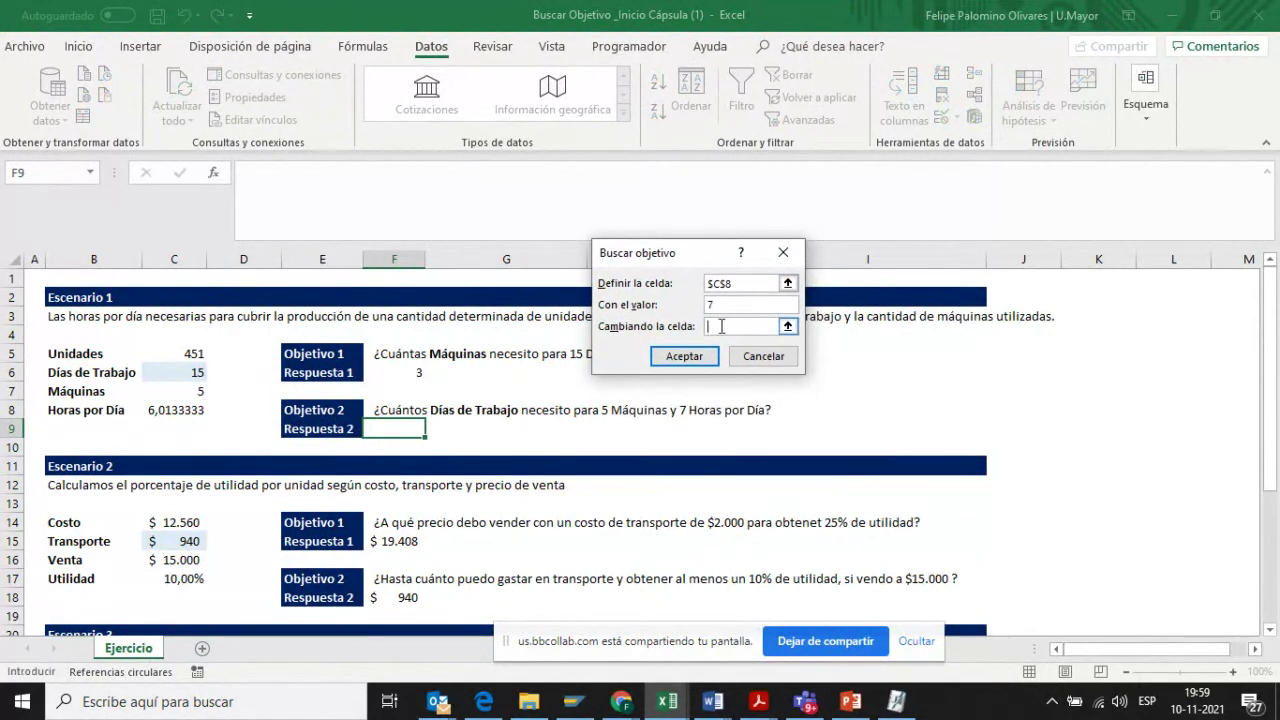
pyautogui.click(184, 375)
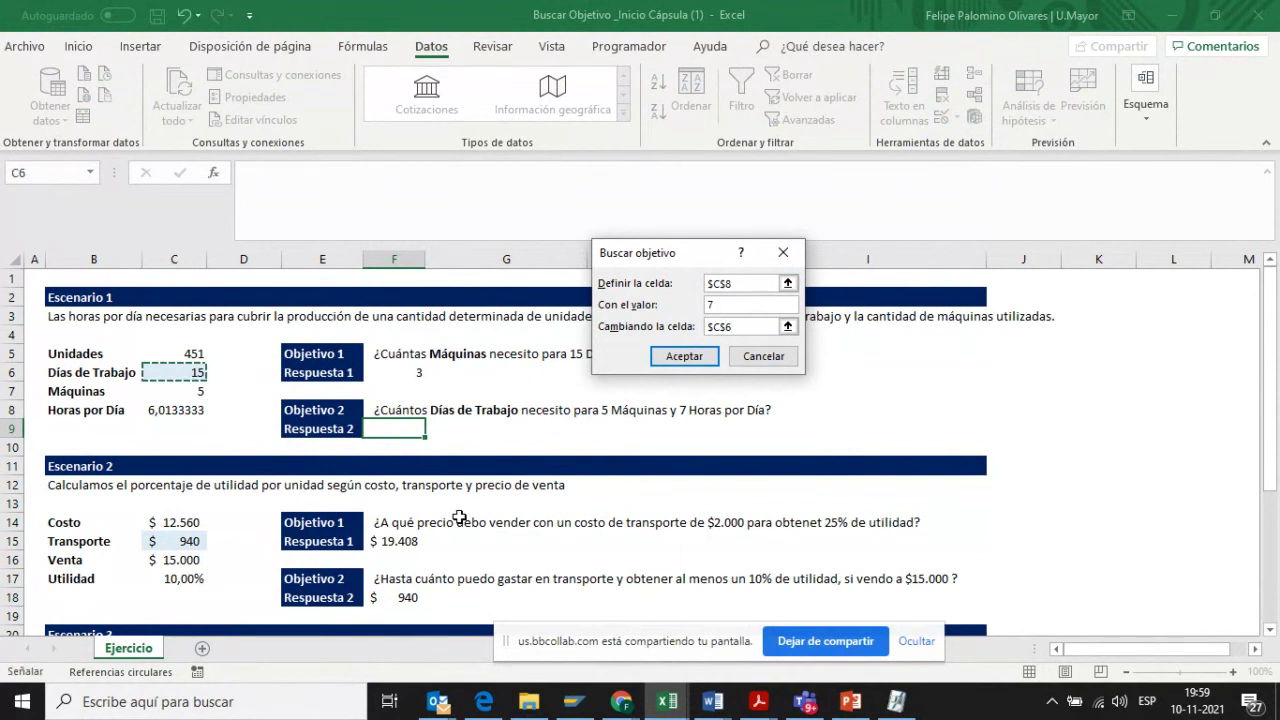
pyautogui.press('Return')
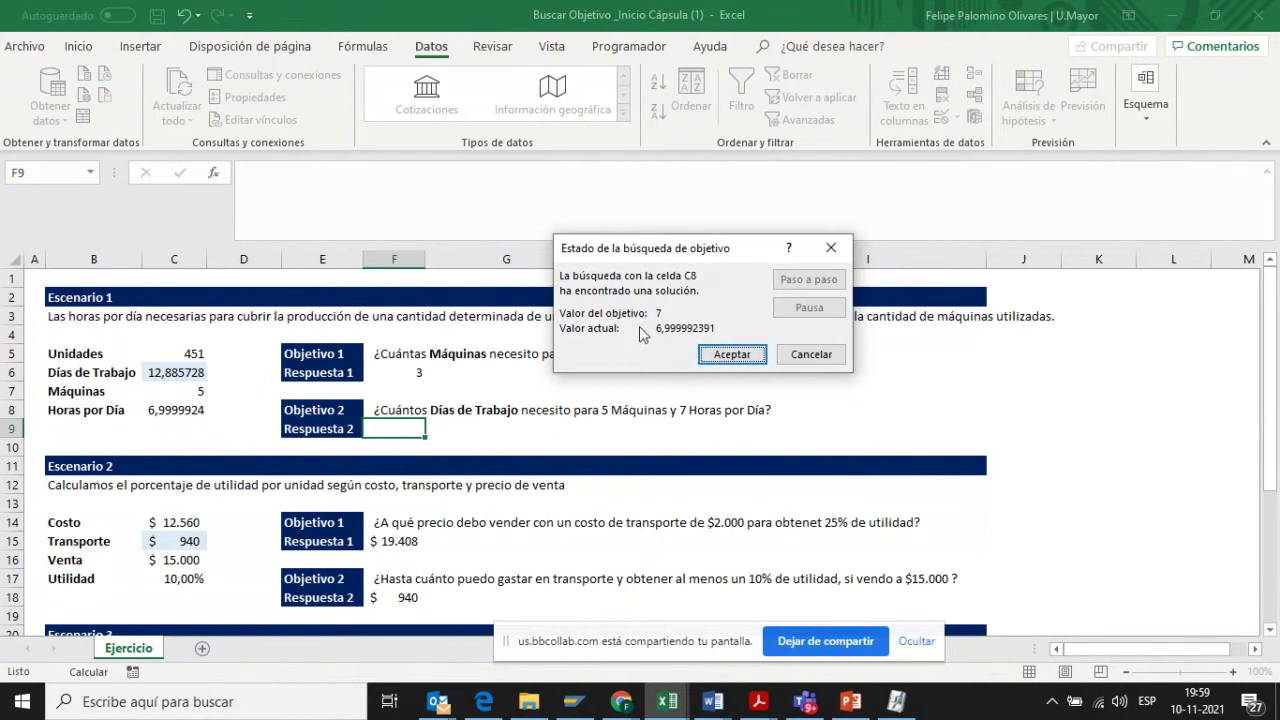
pyautogui.click(721, 354)
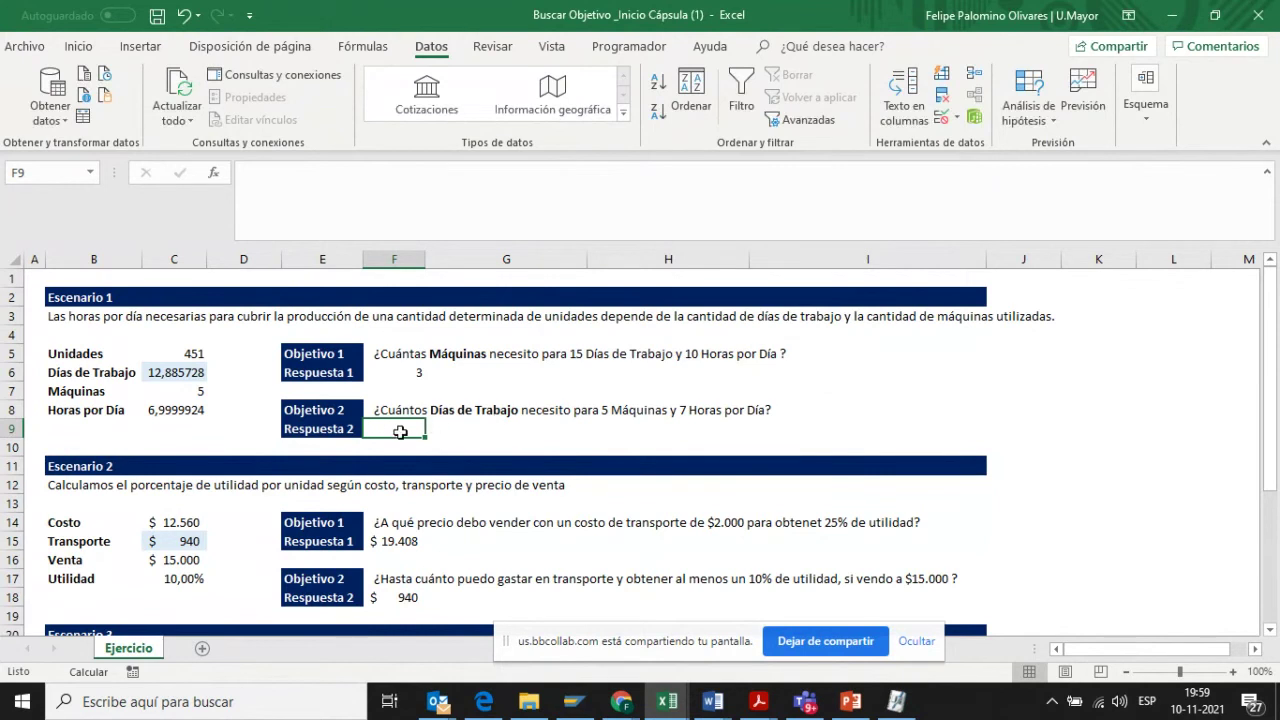
# - Enter 12,88 as Escenario 1's Respuesta 2 in F9 and dismiss the circular reference warning
pyautogui.write('12,88')
pyautogui.press('Return')
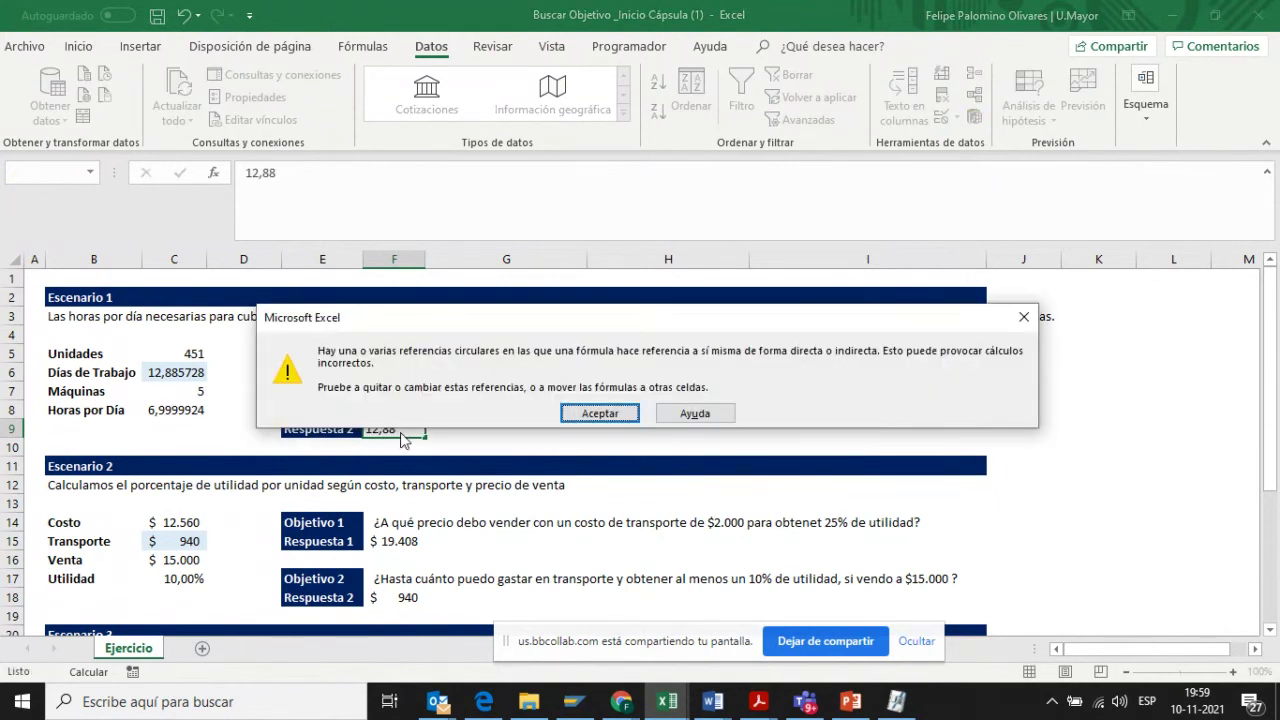
pyautogui.press('Return')
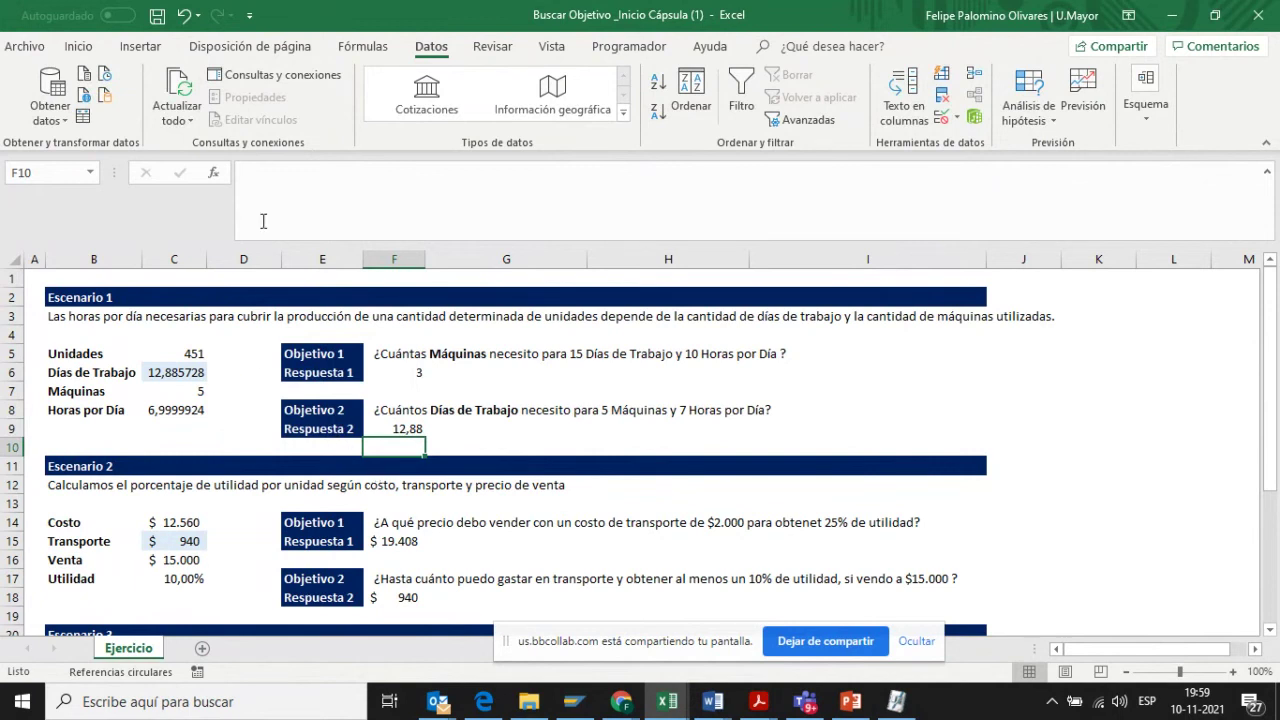
# - Save the Buscar Objetivo workbook and stop sharing the screen
pyautogui.click(158, 17)
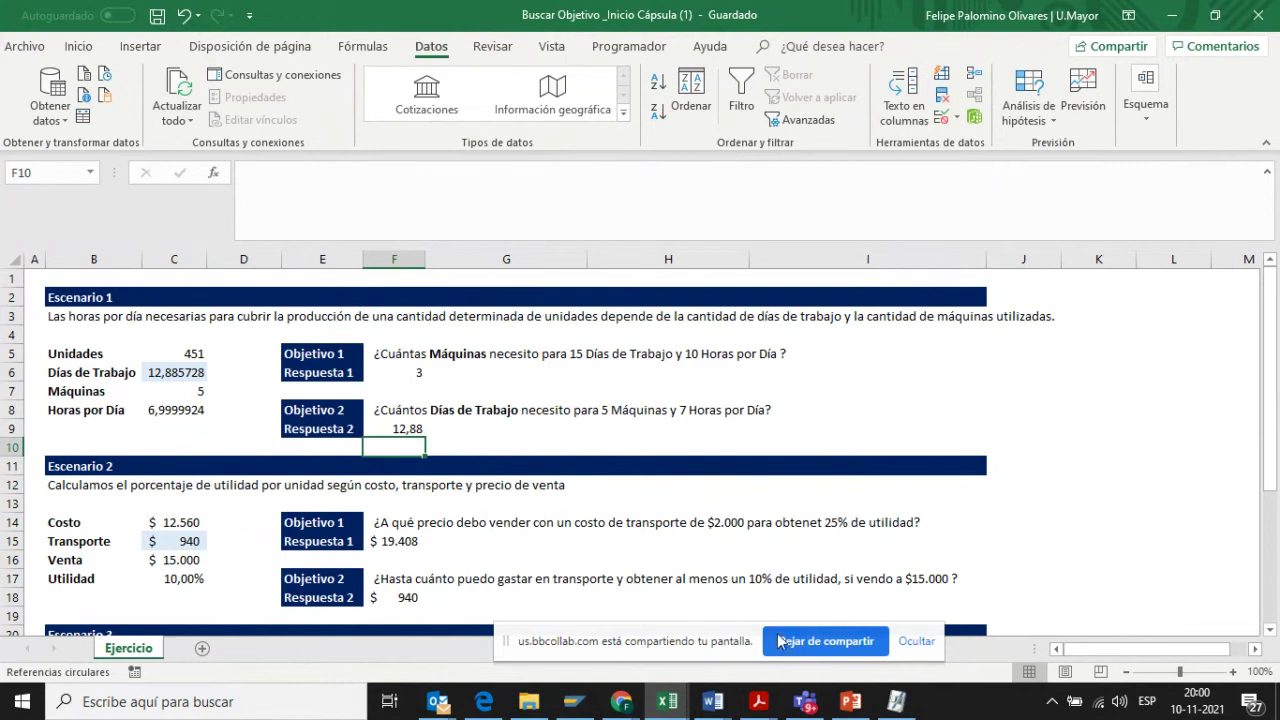
pyautogui.click(822, 641)
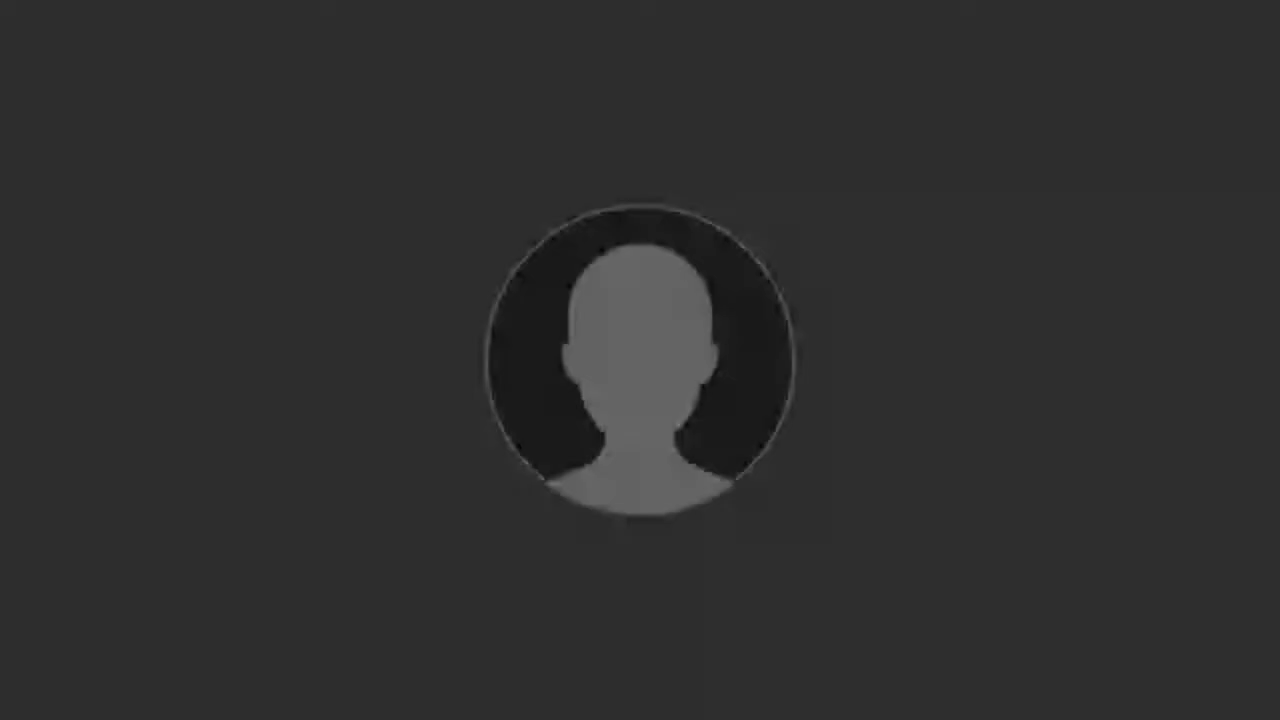
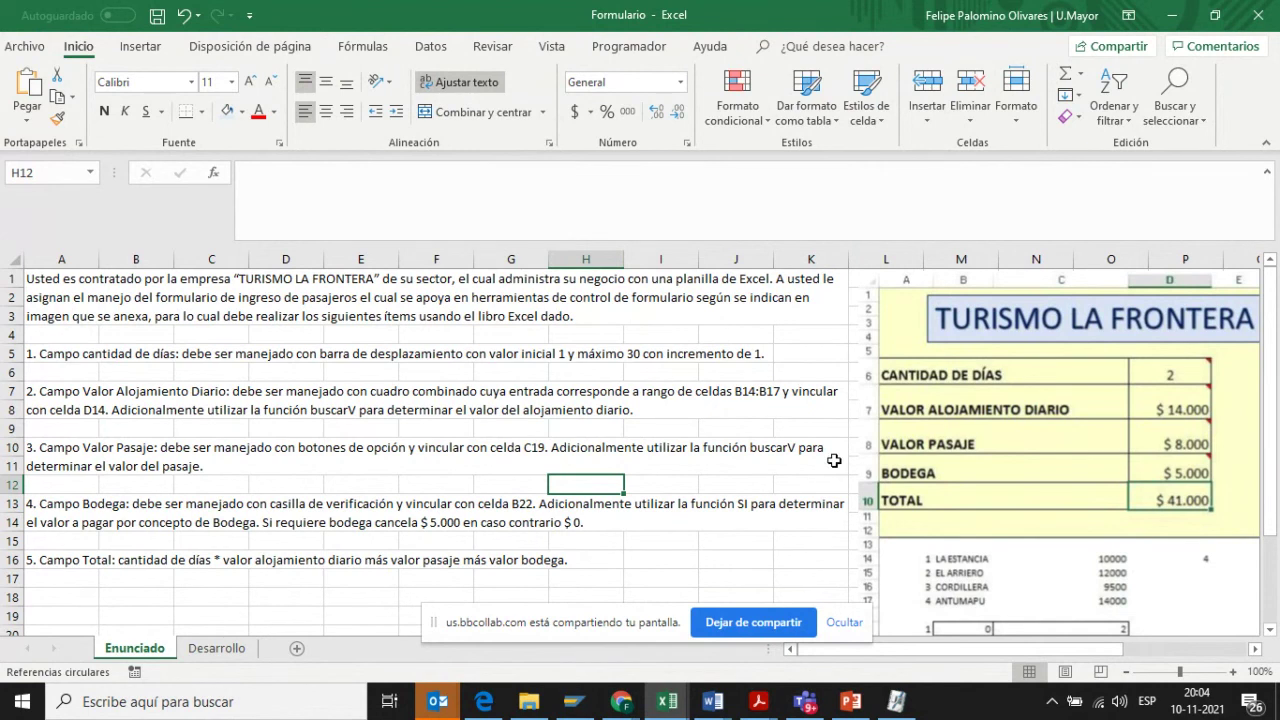
# - Examine the Turismo La Frontera sample form and the Cantidad de Días requirement on the Formulario workbook's Enunciado sheet
pyautogui.hscroll(6, 834, 460)
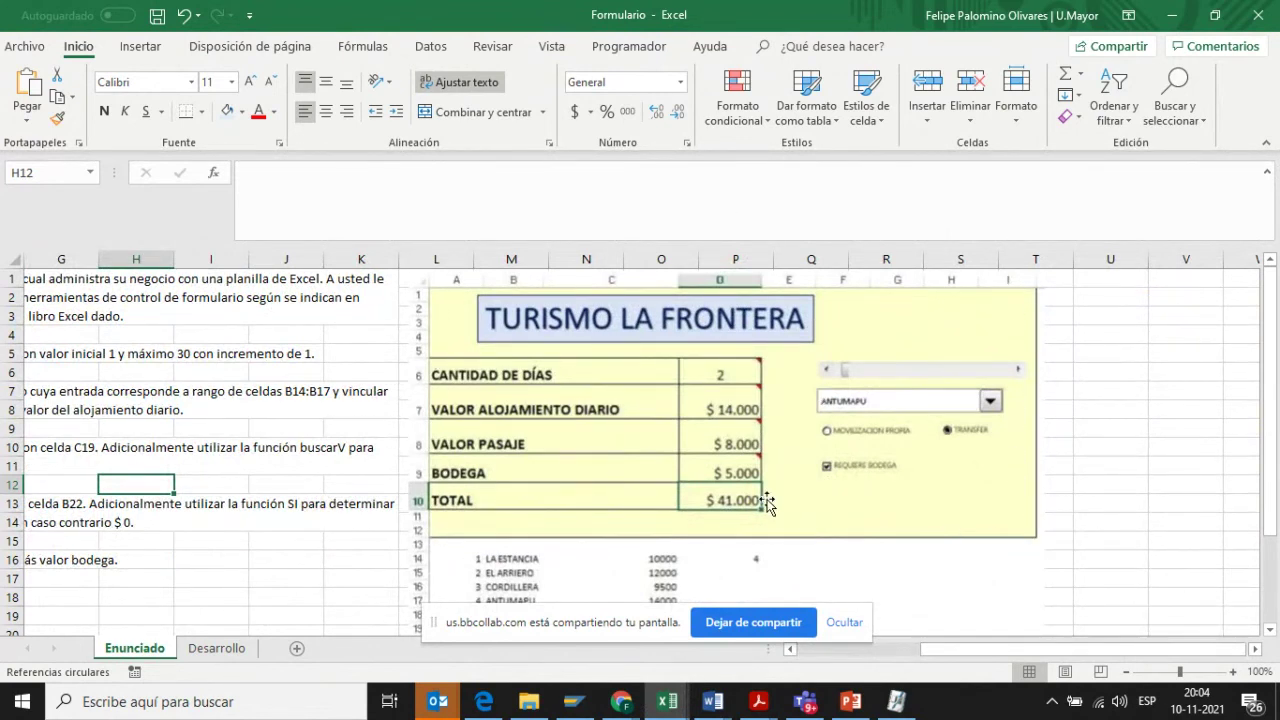
pyautogui.hscroll(-3, 265, 512)
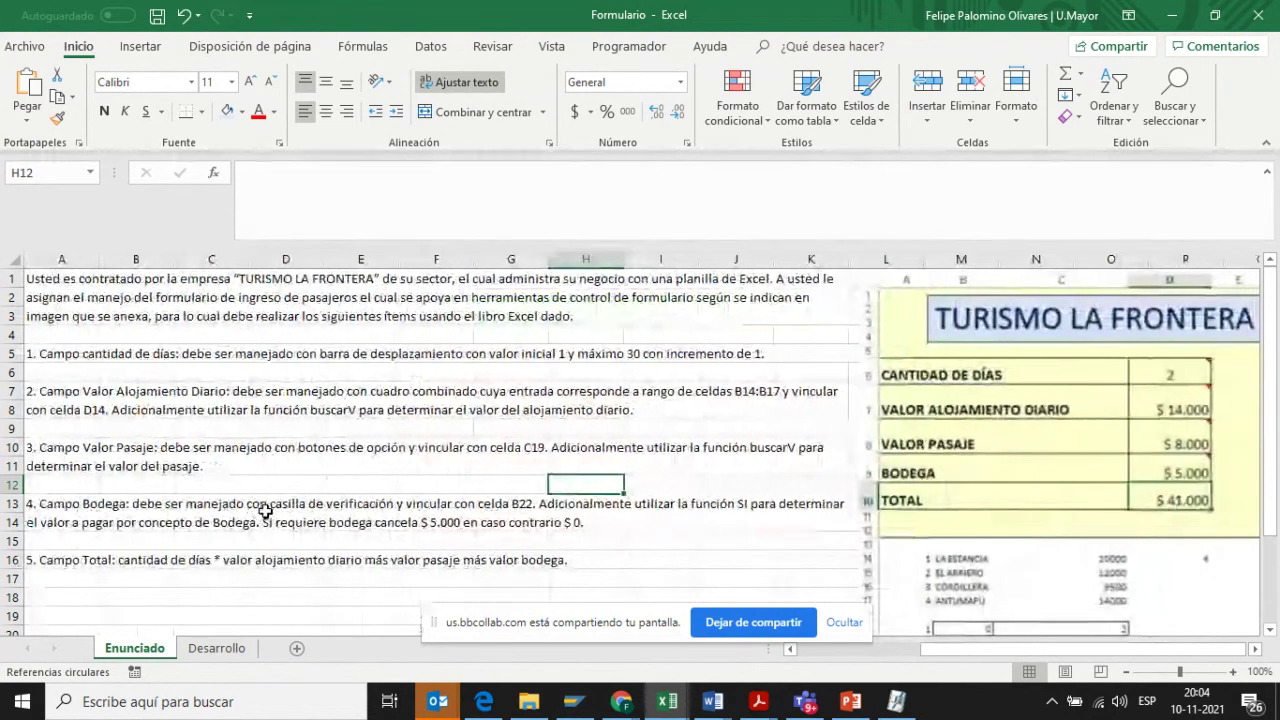
pyautogui.click(59, 352)
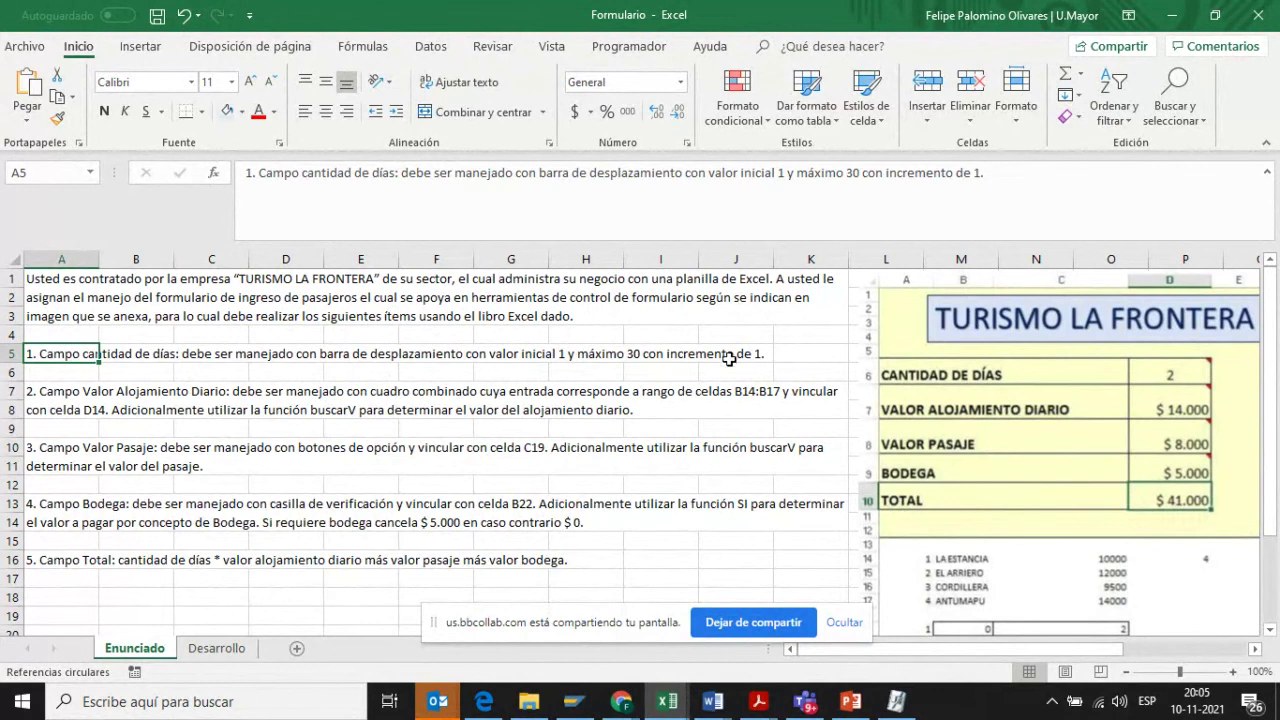
# - Examine the Valor Alojamiento Diario, Valor Pasaje and Bodega requirements on the Enunciado sheet against the sample form's controls
pyautogui.click(60, 390)
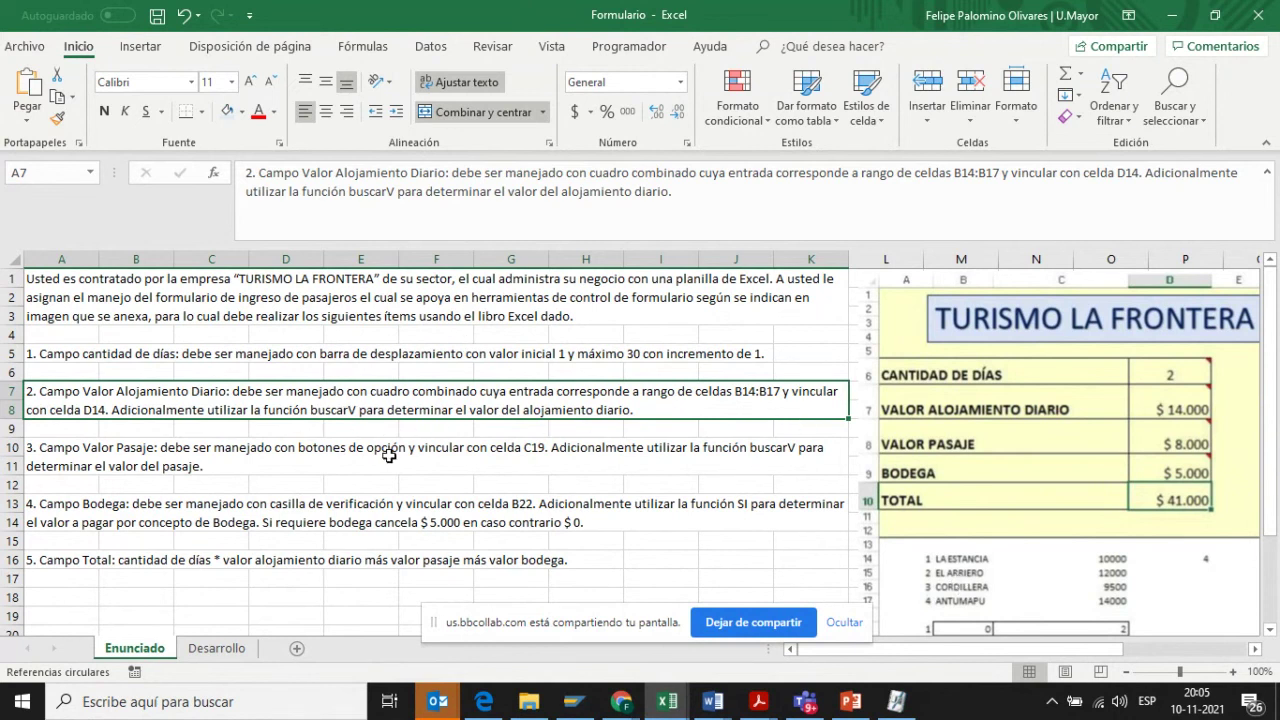
pyautogui.click(62, 458)
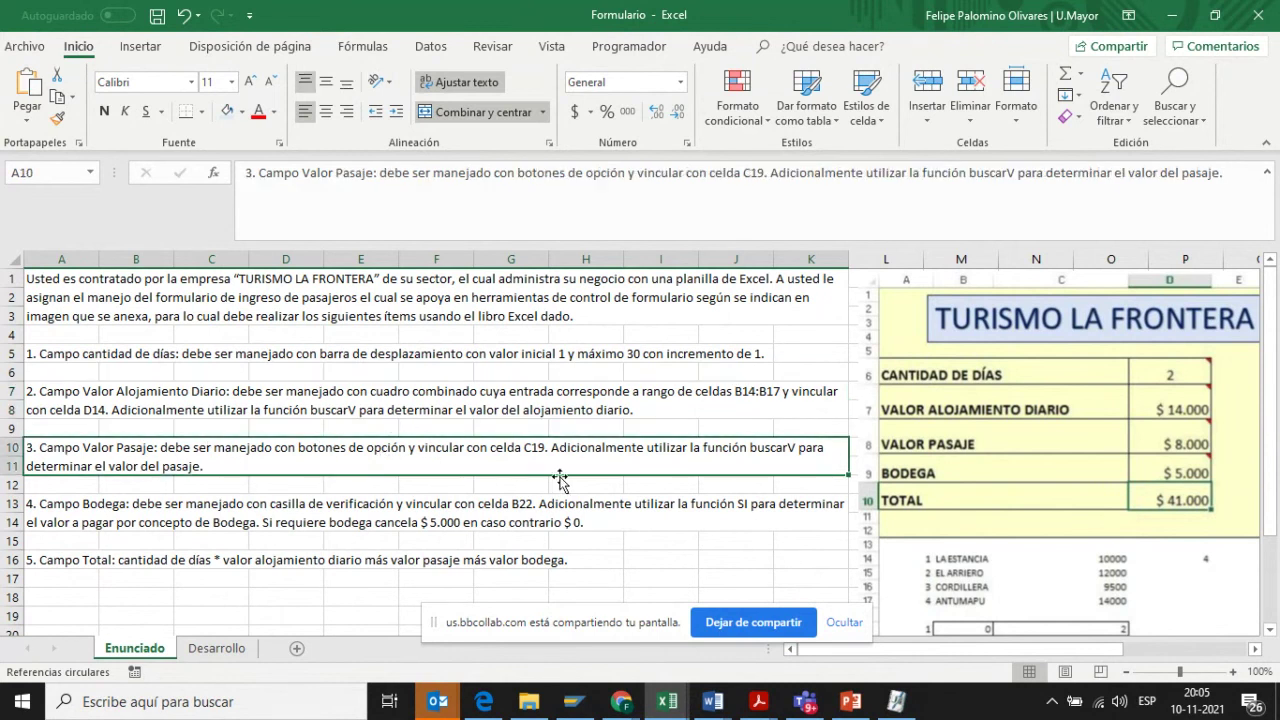
pyautogui.hscroll(4, 1161, 443)
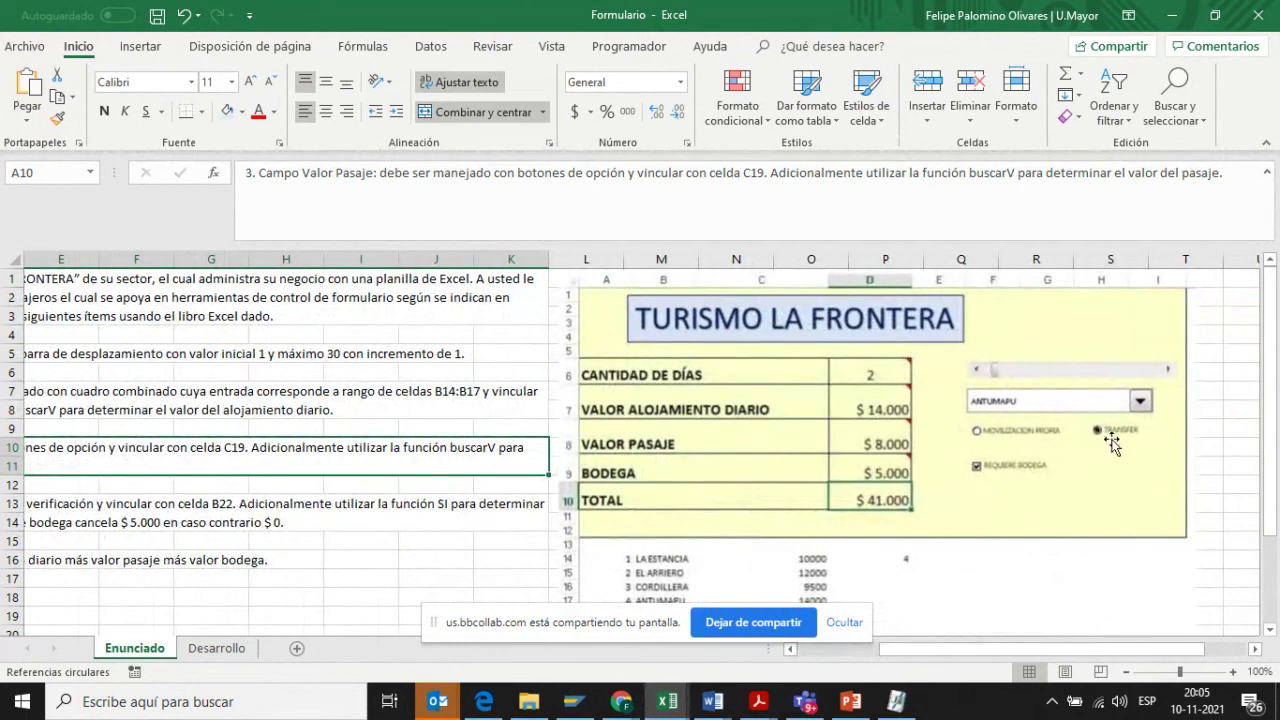
pyautogui.hscroll(-4, 525, 436)
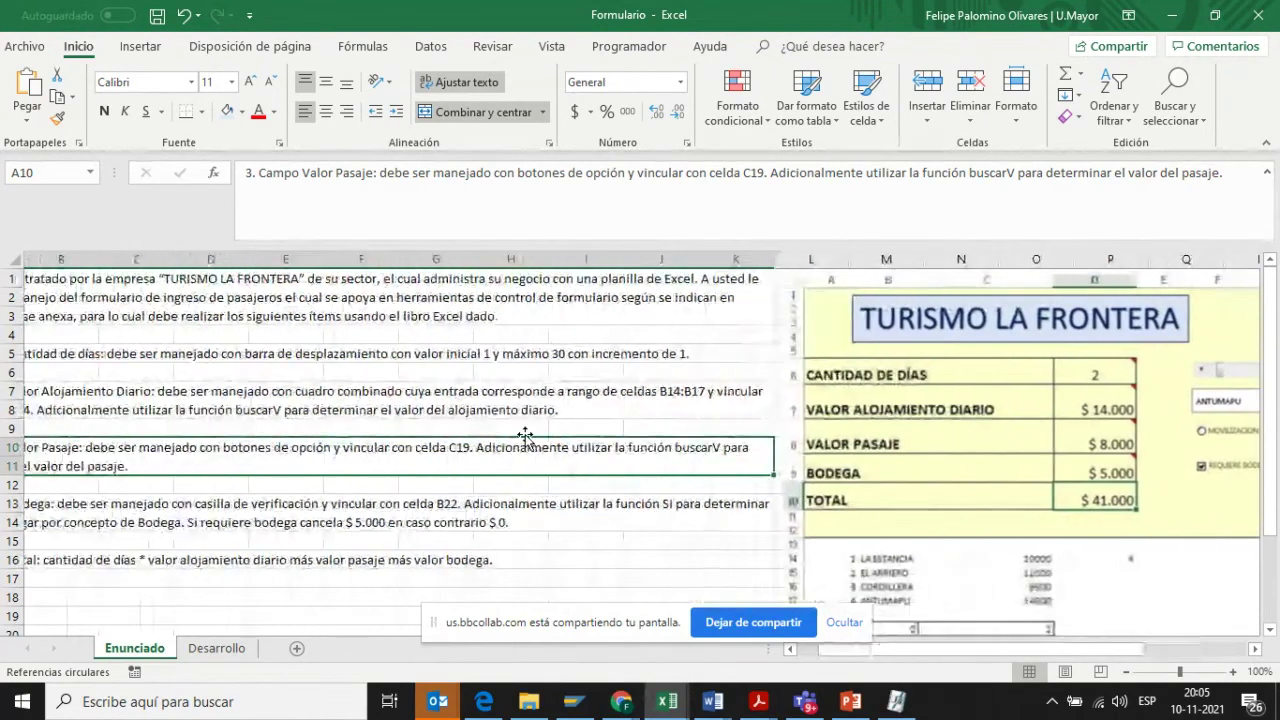
pyautogui.click(184, 507)
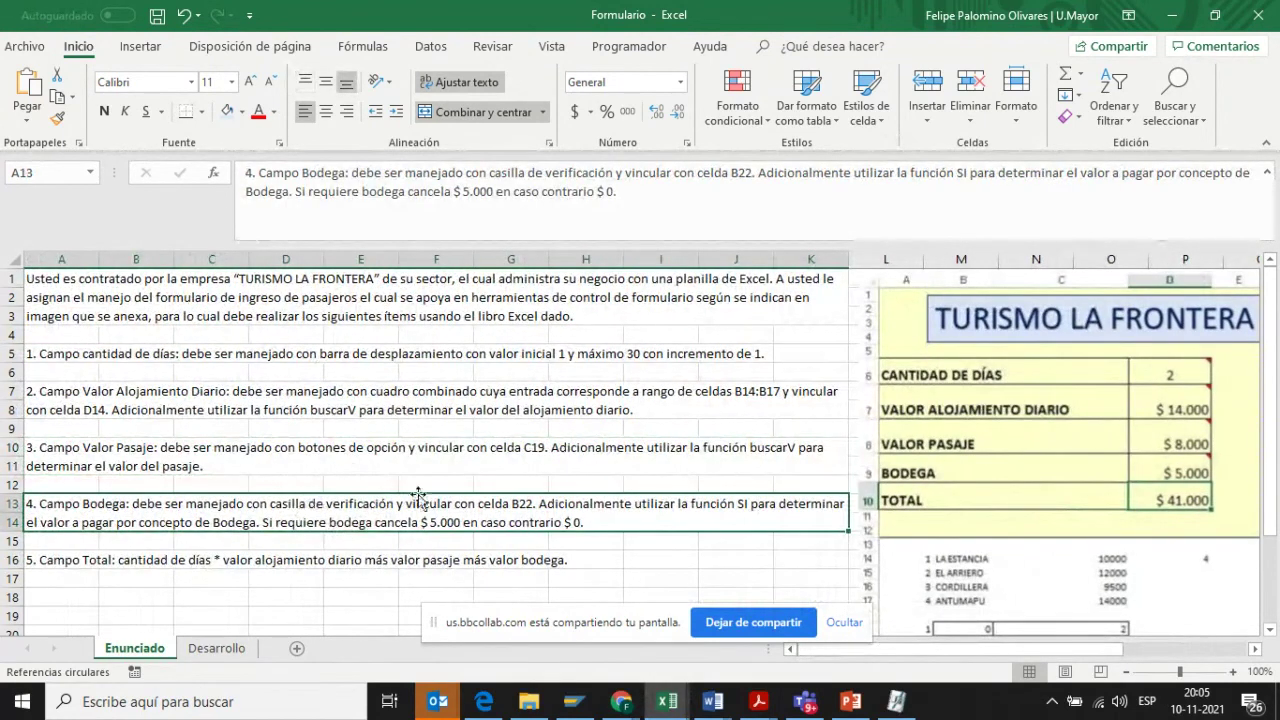
pyautogui.hscroll(2, 845, 488)
pyautogui.hscroll(2, 845, 488)
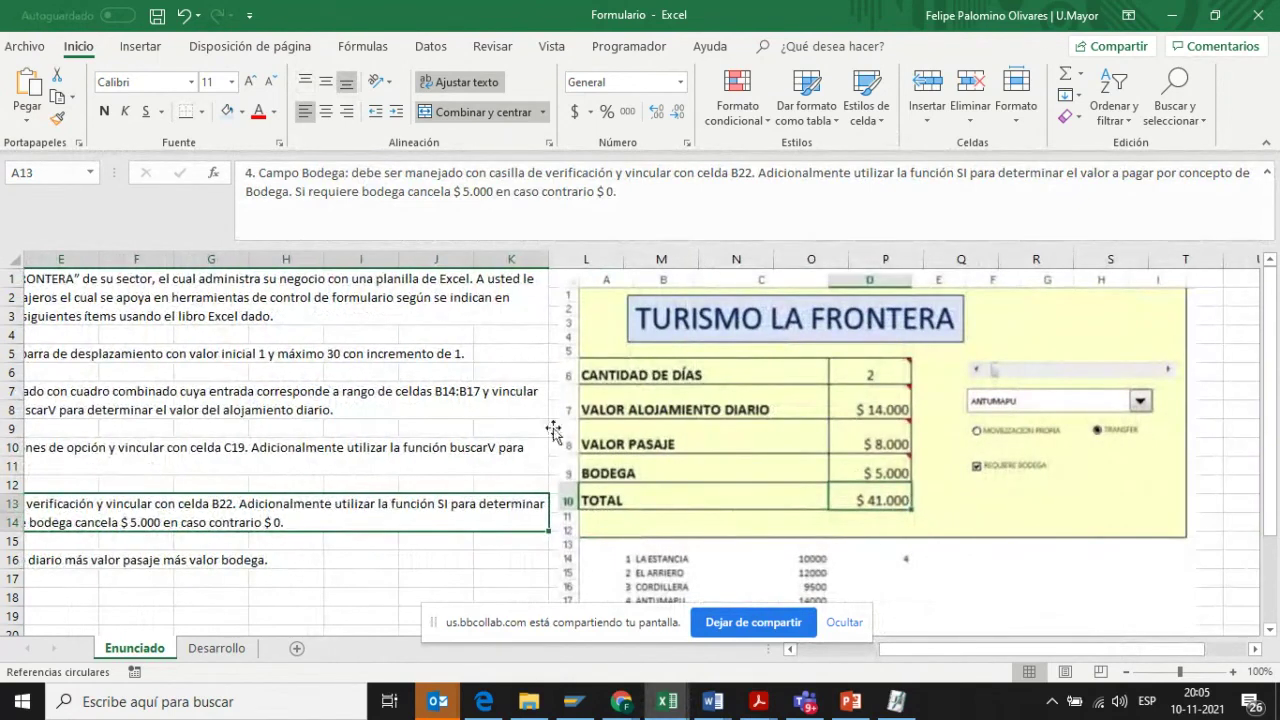
pyautogui.hscroll(-3, 298, 435)
pyautogui.hscroll(-1, 298, 435)
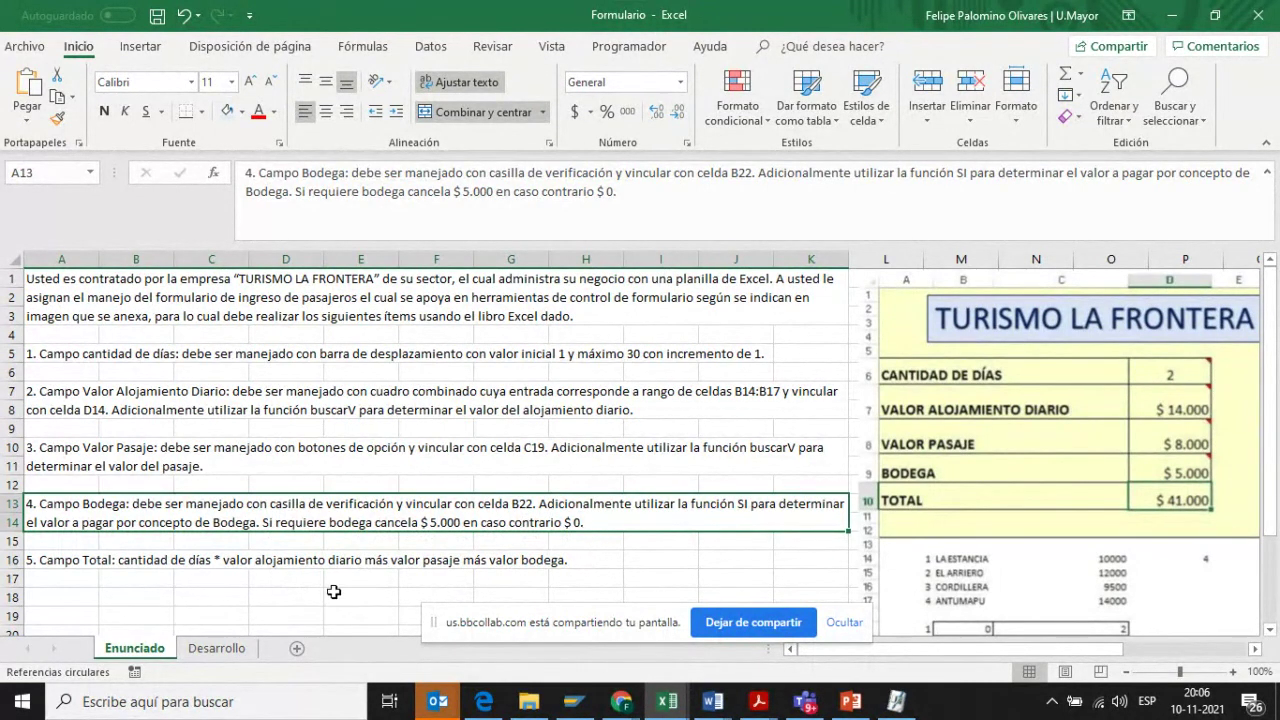
# - Examine the Desarrollo sheet's blank form, lookup tables and Cantidad de Días comment, rechecking the Enunciado requirements
pyautogui.click(218, 650)
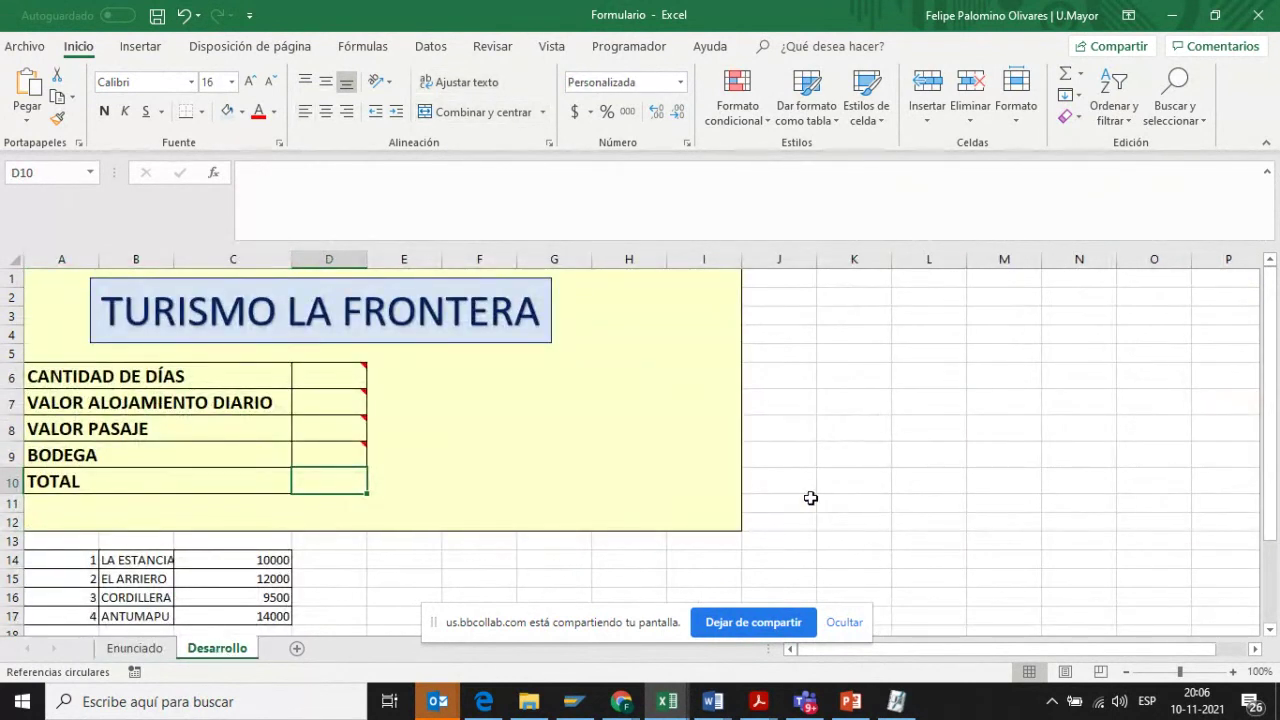
pyautogui.scroll(-2, 810, 498)
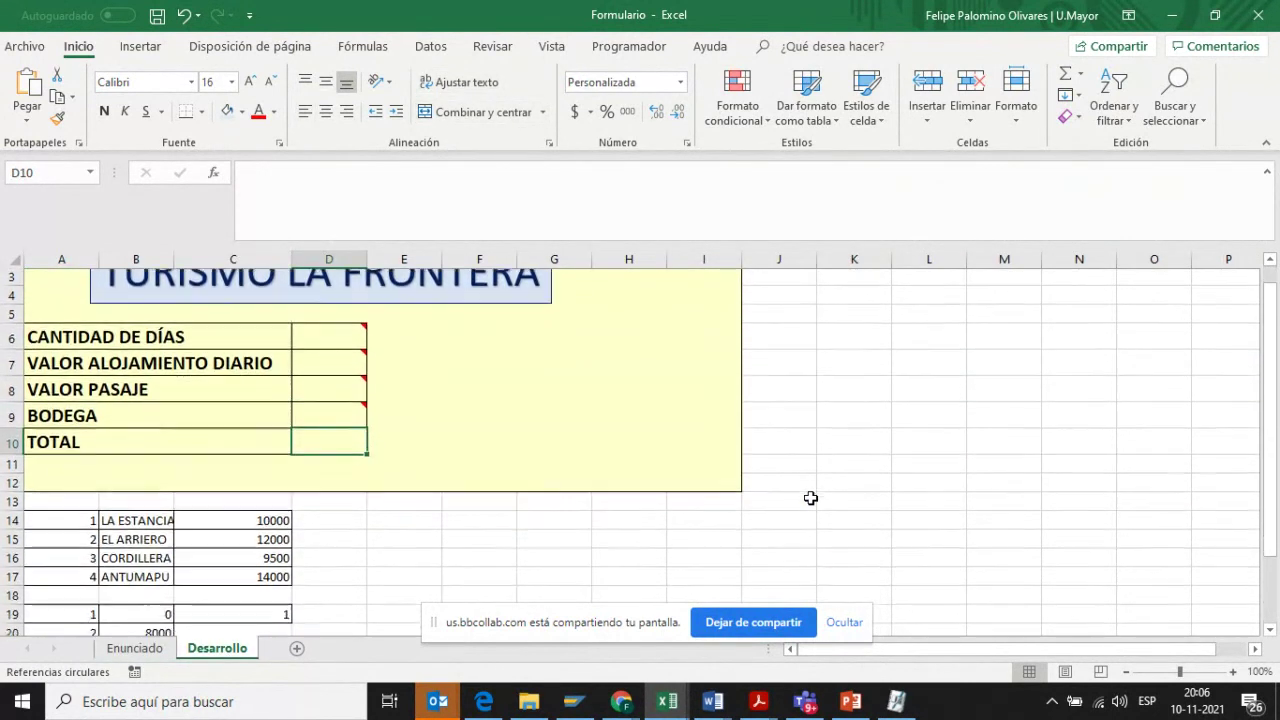
pyautogui.scroll(2, 810, 498)
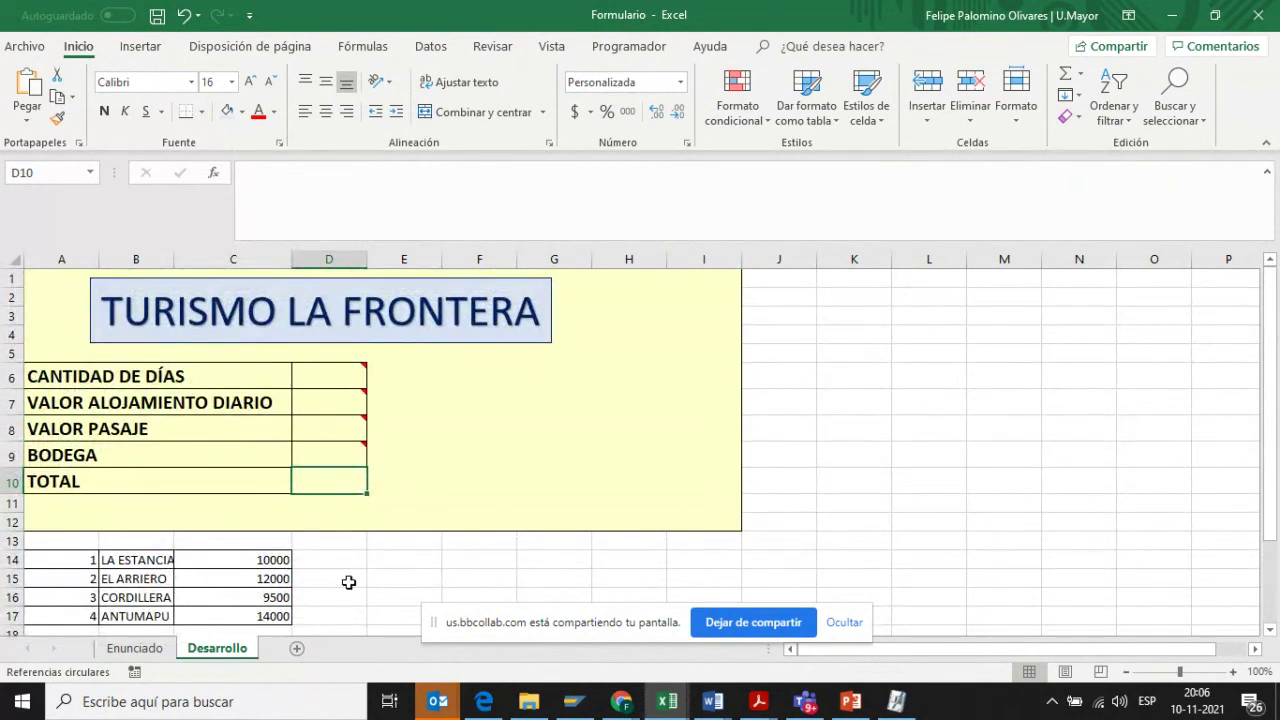
pyautogui.scroll(-2, 348, 582)
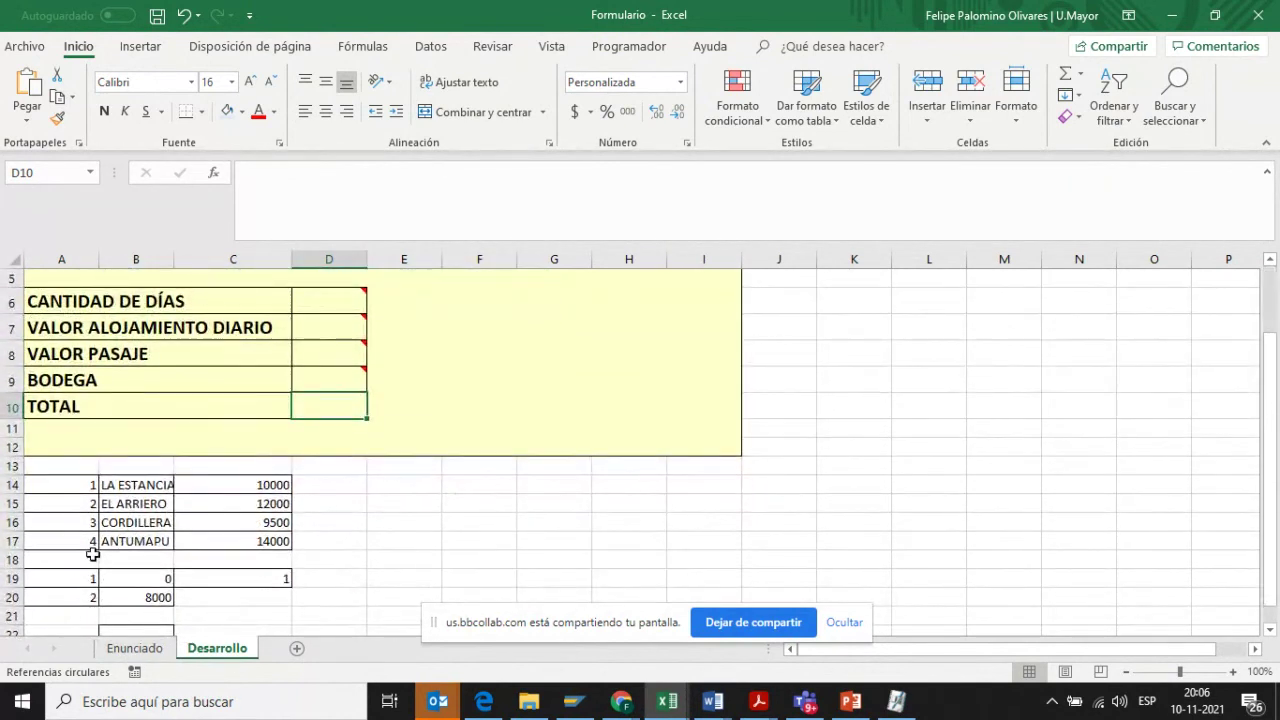
pyautogui.scroll(2, 367, 577)
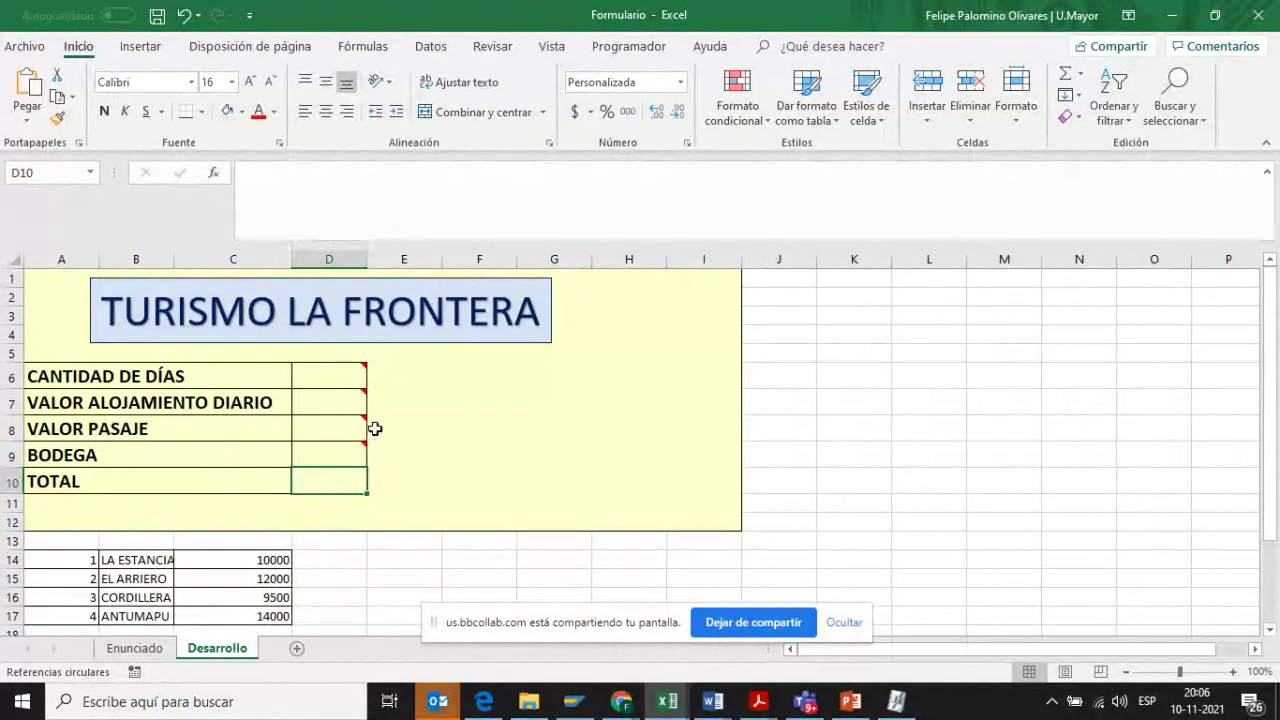
pyautogui.moveTo(330, 374)
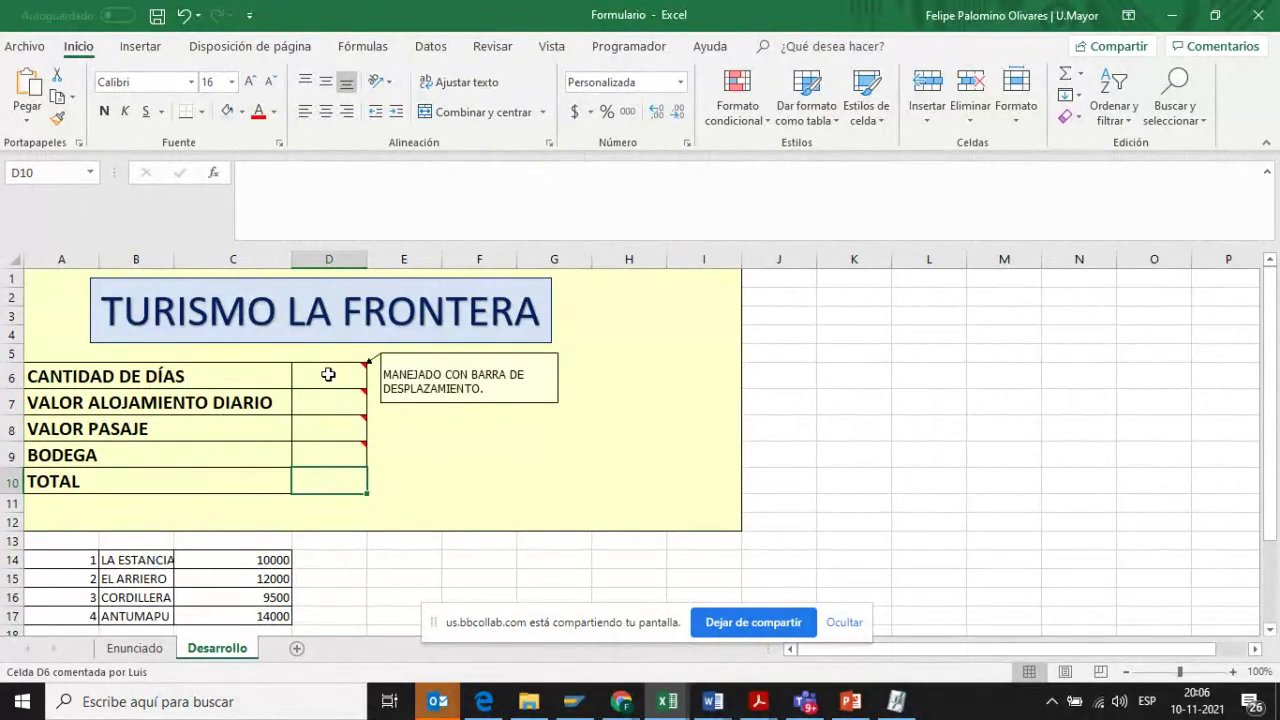
pyautogui.click(138, 648)
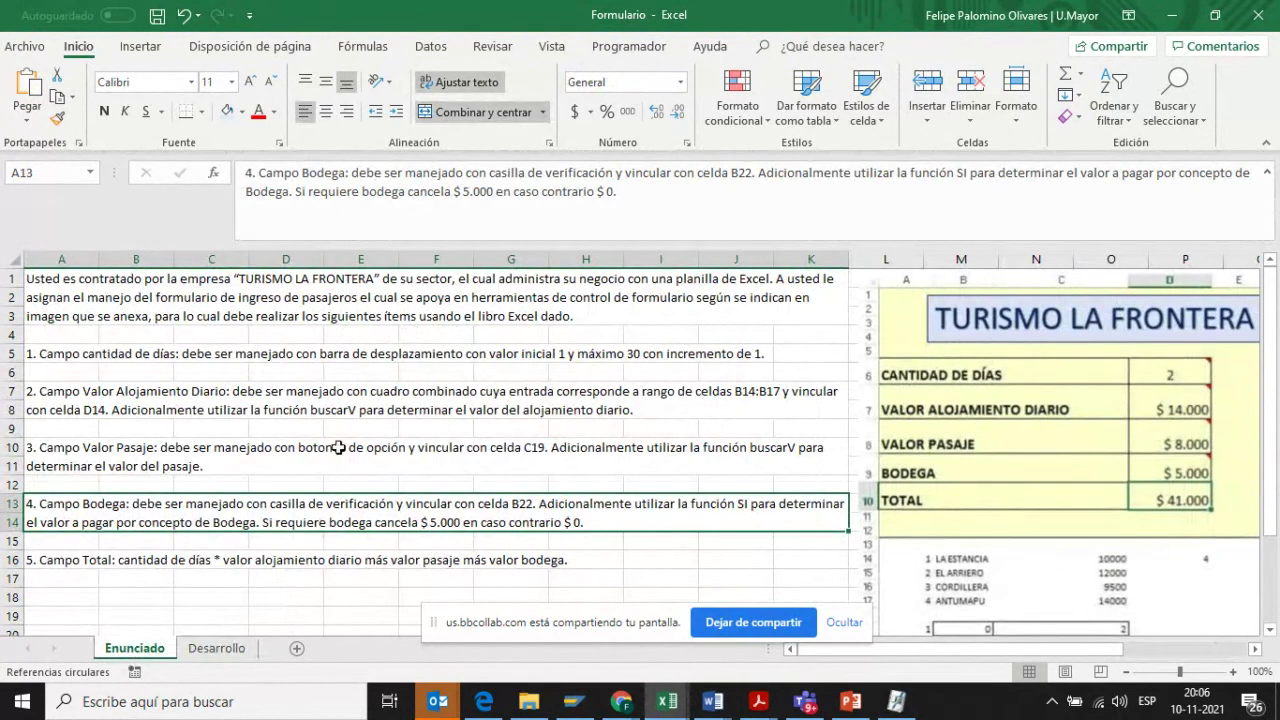
pyautogui.click(216, 649)
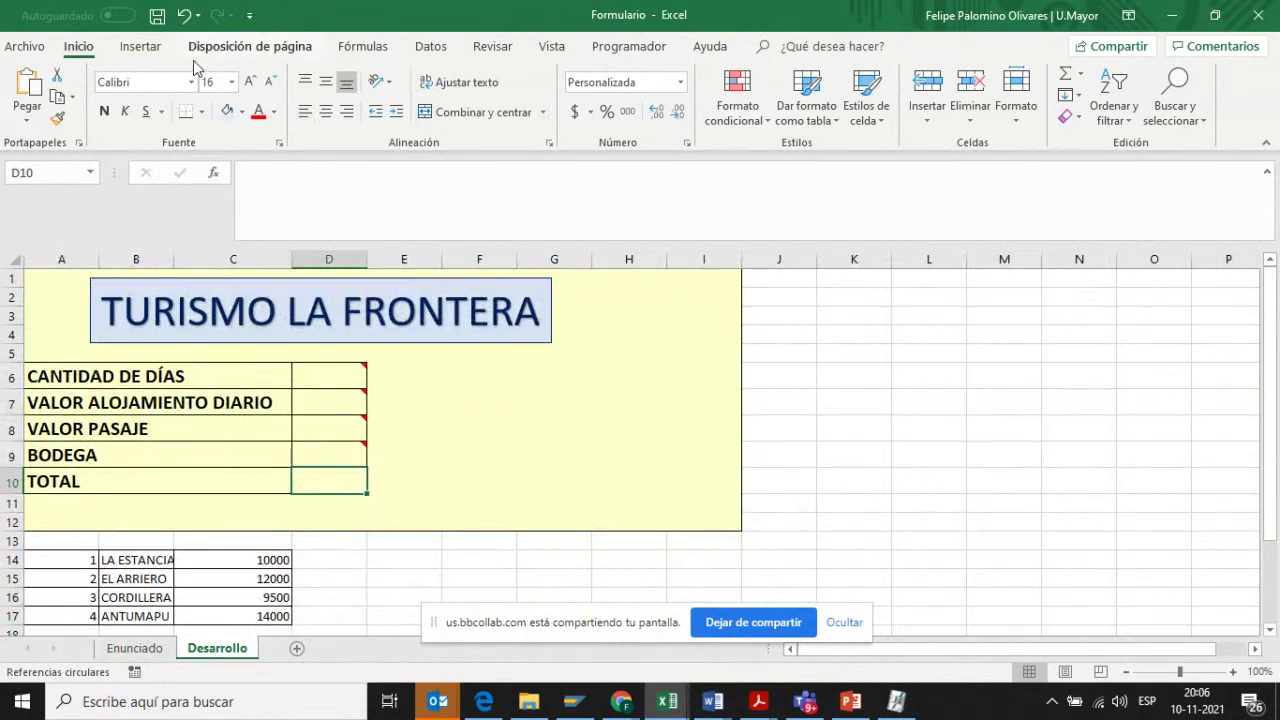
# - Review the available form controls for the Desarrollo sheet, briefly checking the Collaborate session, and close the list without inserting one
pyautogui.click(630, 47)
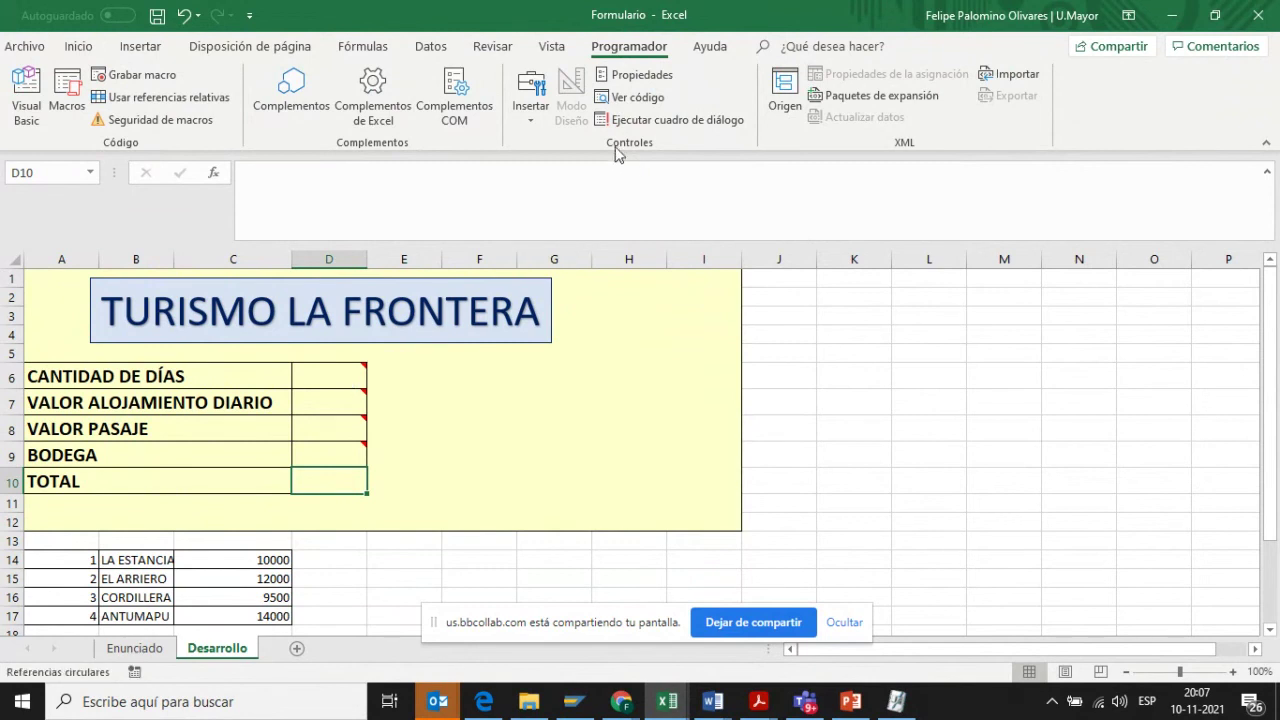
pyautogui.click(533, 127)
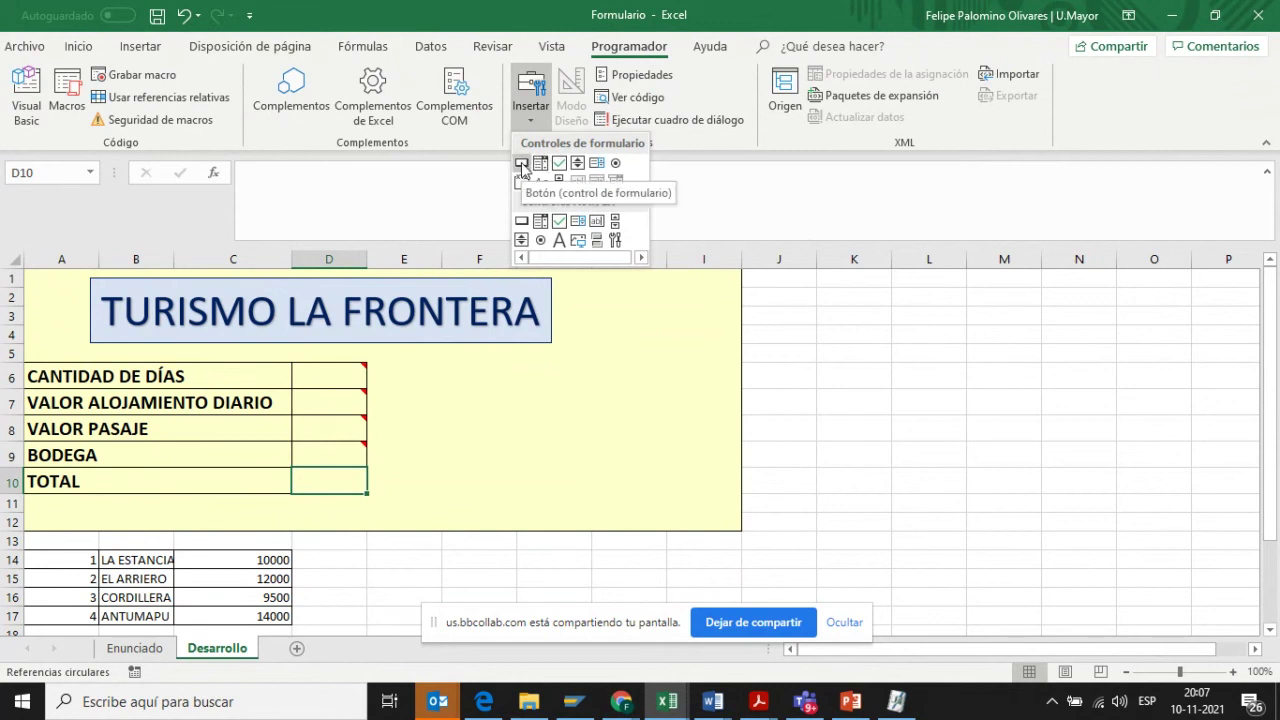
pyautogui.click(577, 163)
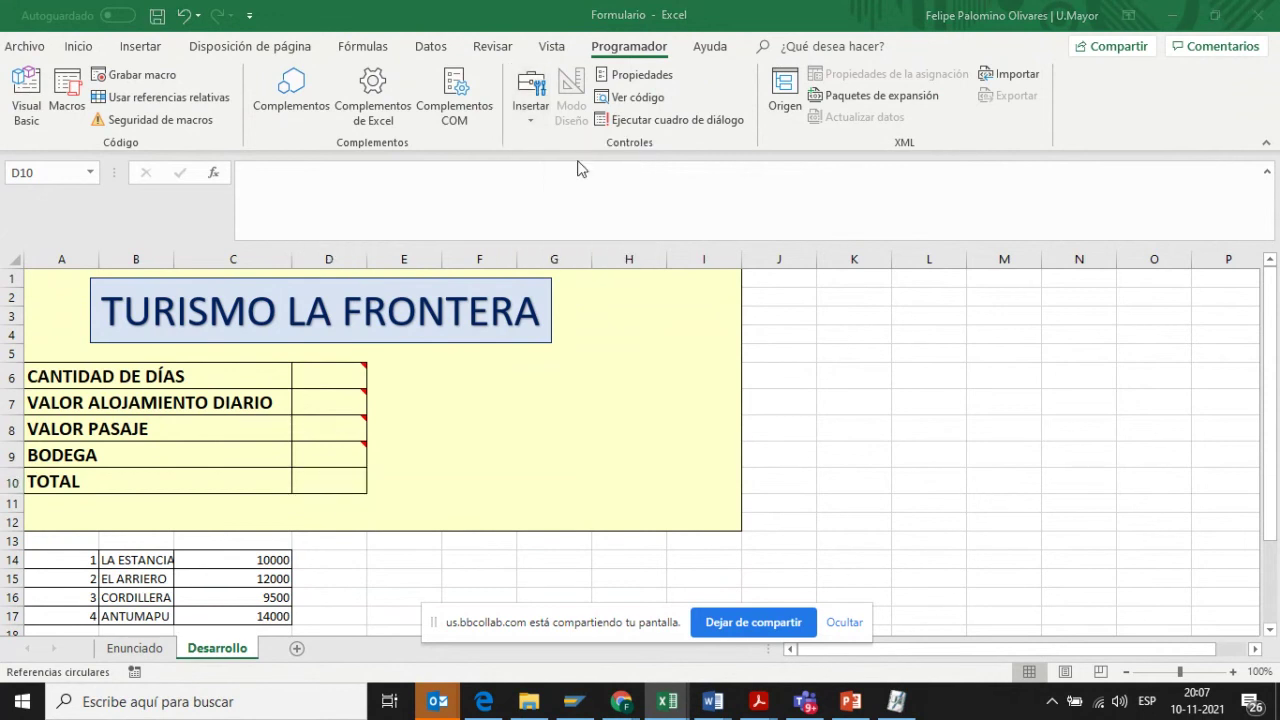
pyautogui.hotkey('alt', 'Tab')
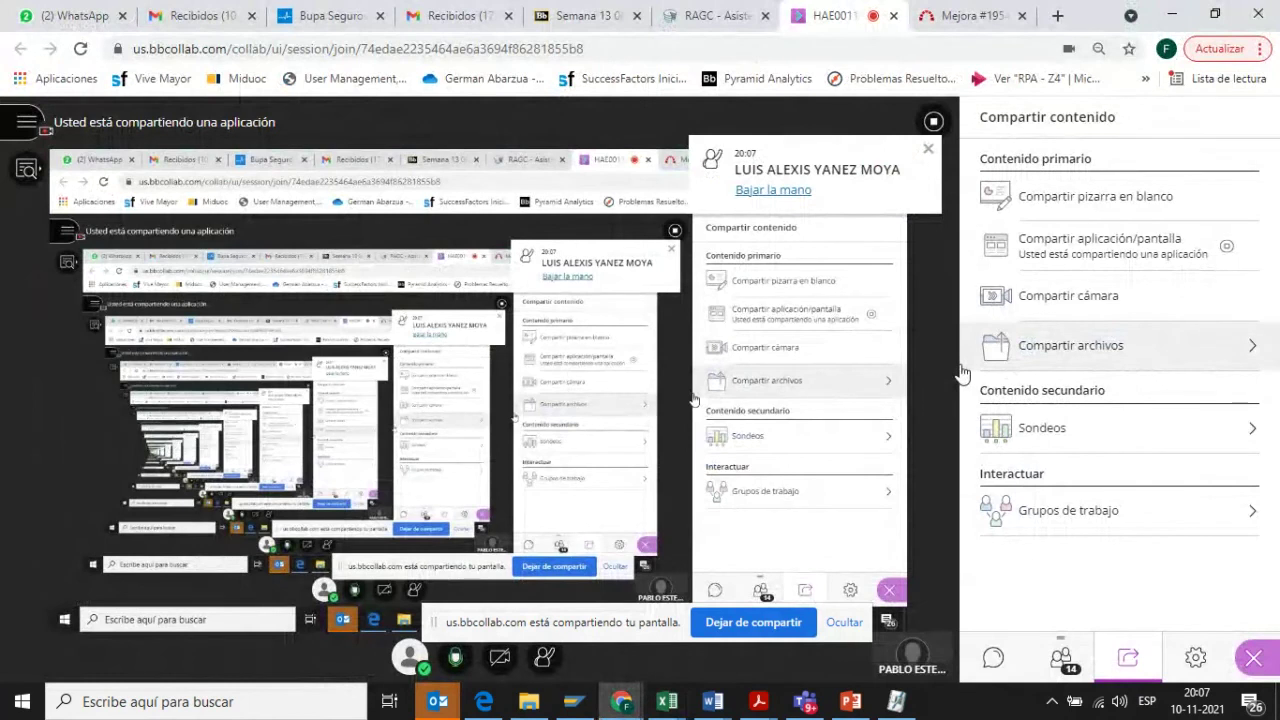
pyautogui.hotkey('alt', 'Tab')
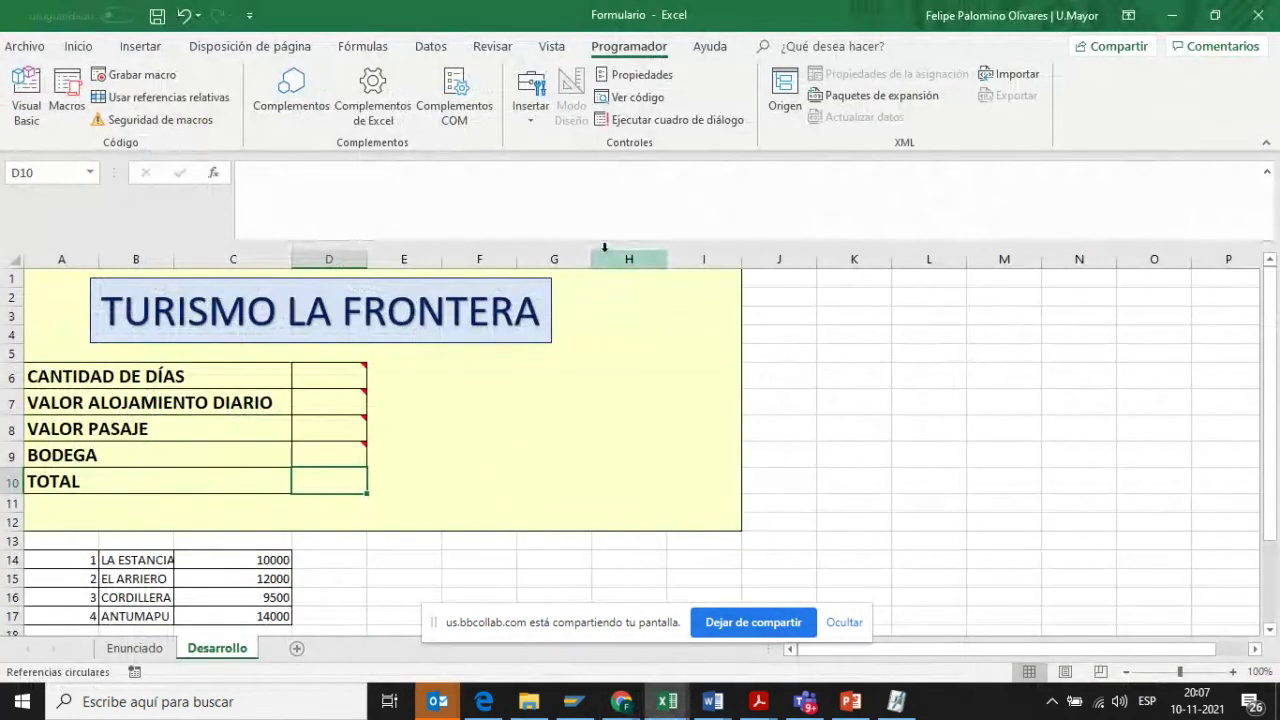
pyautogui.click(531, 123)
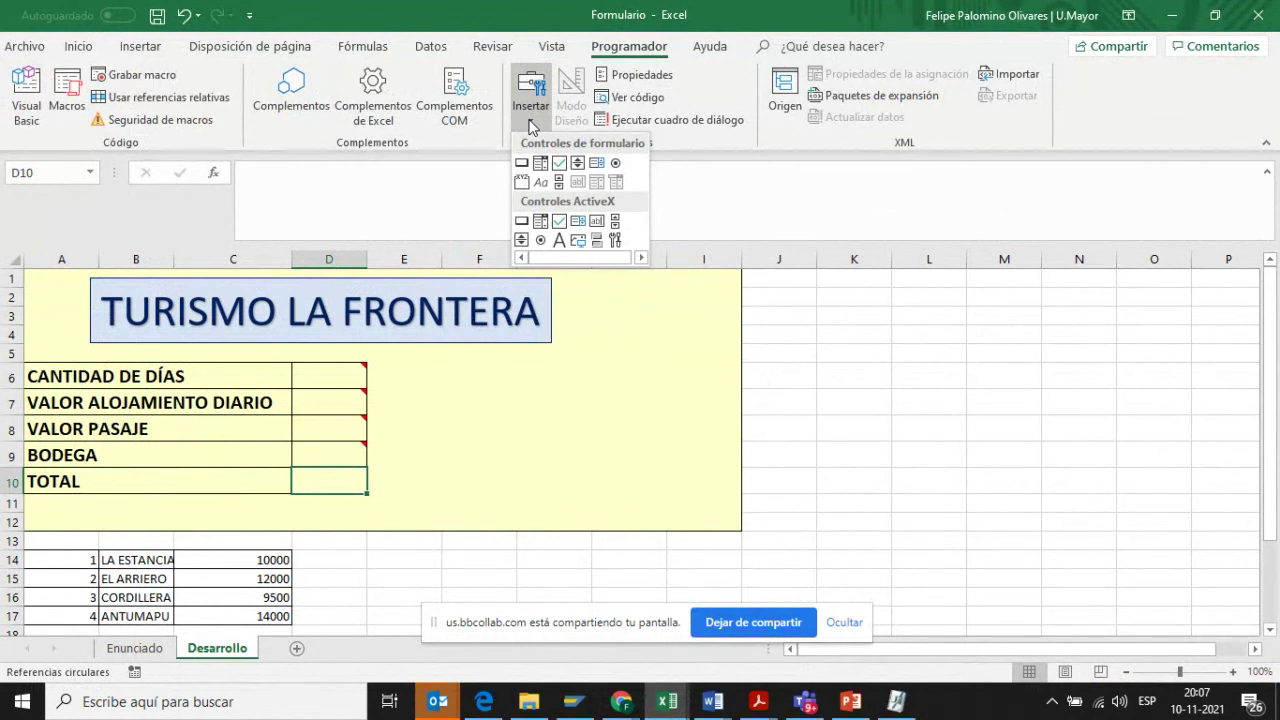
pyautogui.click(795, 355)
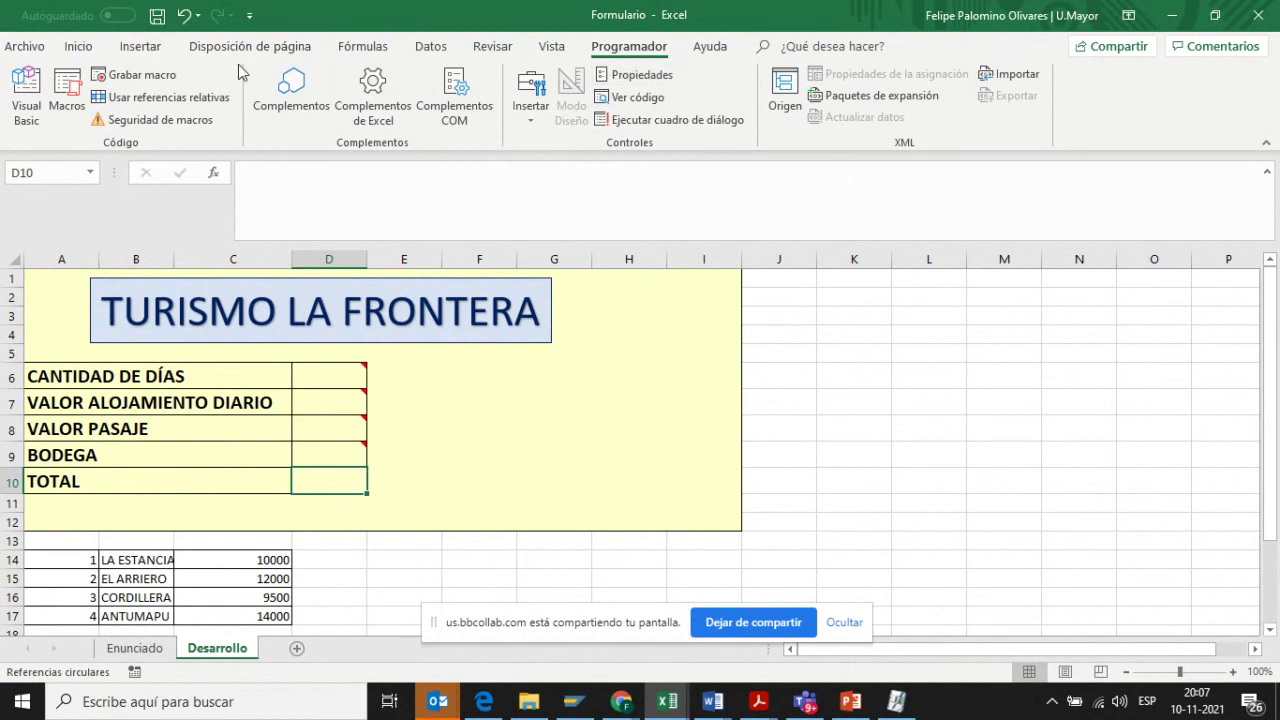
# - Check that the Programador tab is enabled in the ribbon customization options and accept the settings
pyautogui.click(25, 47)
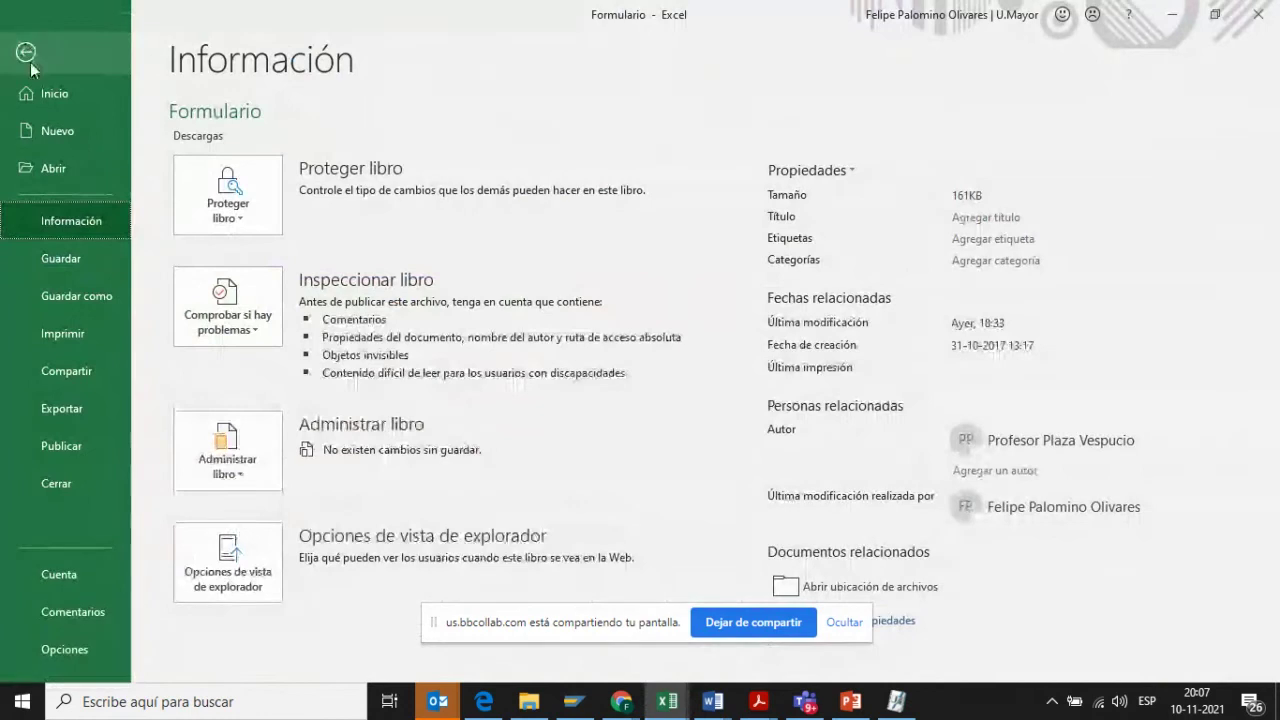
pyautogui.click(68, 649)
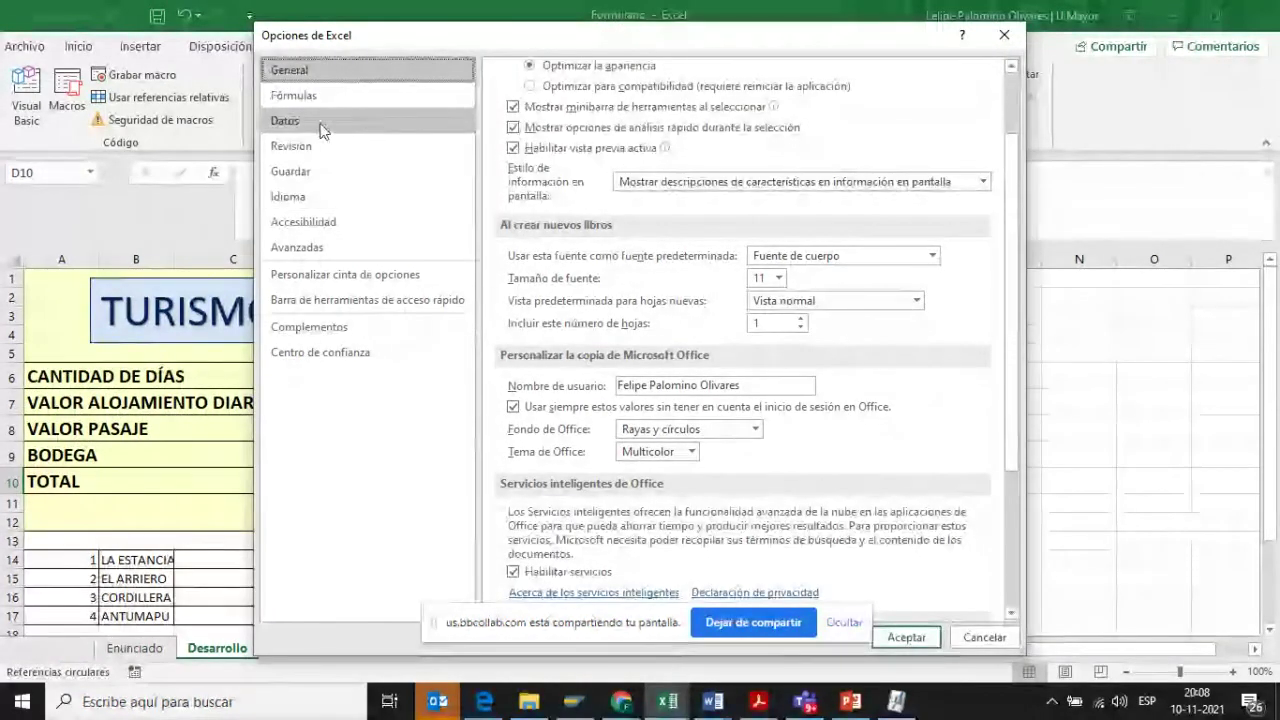
pyautogui.click(321, 284)
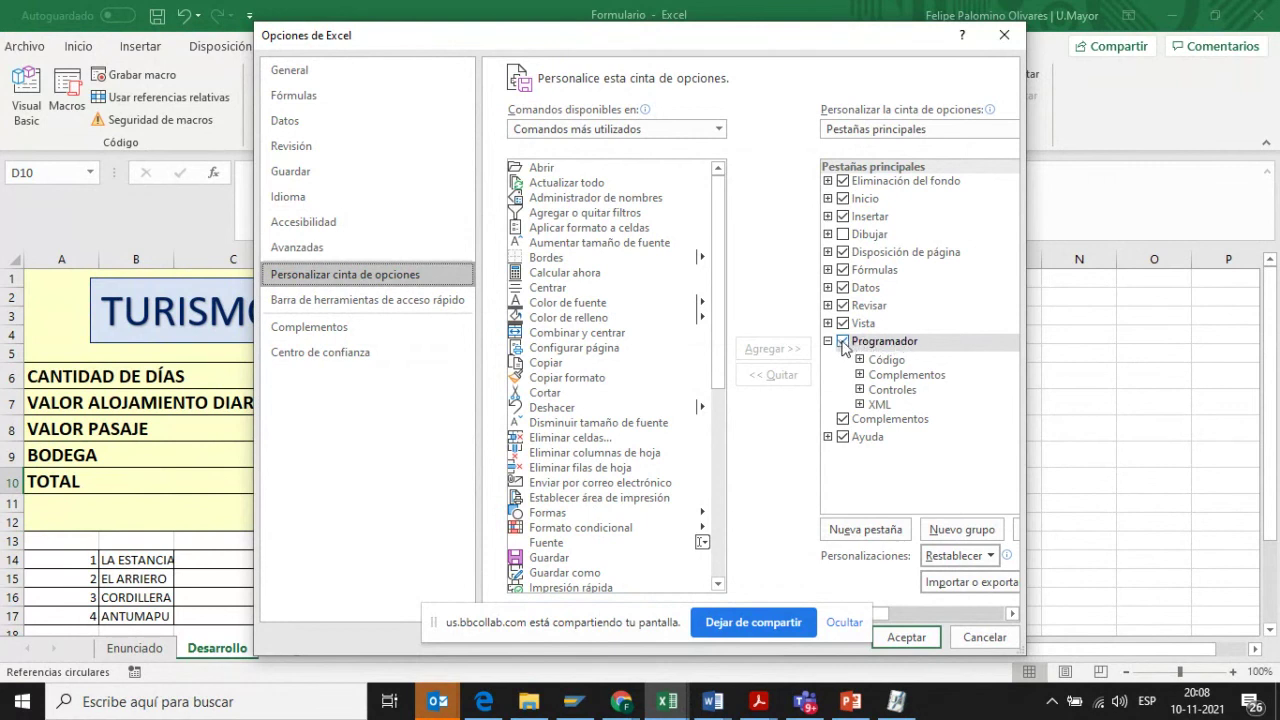
pyautogui.click(905, 637)
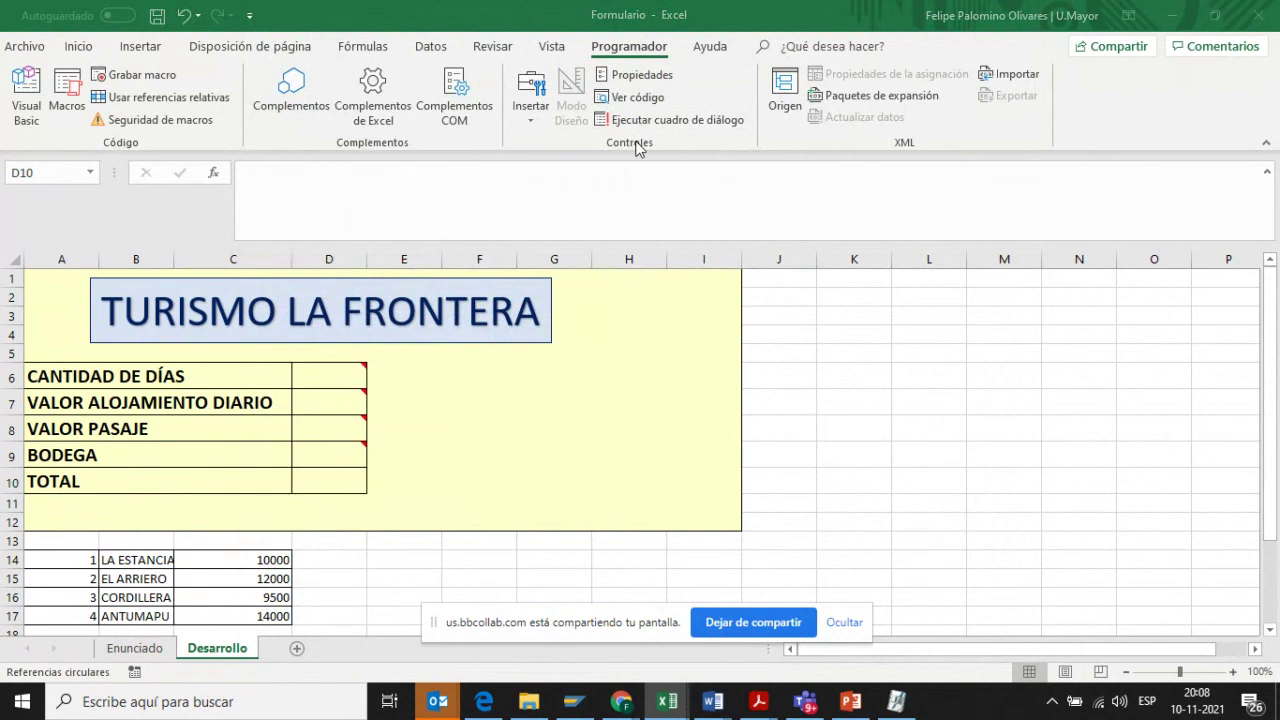
# - Switch to the Collaborate session, read the latest messages in the group chat, and return to the Formulario workbook
pyautogui.hotkey('alt', 'Tab')
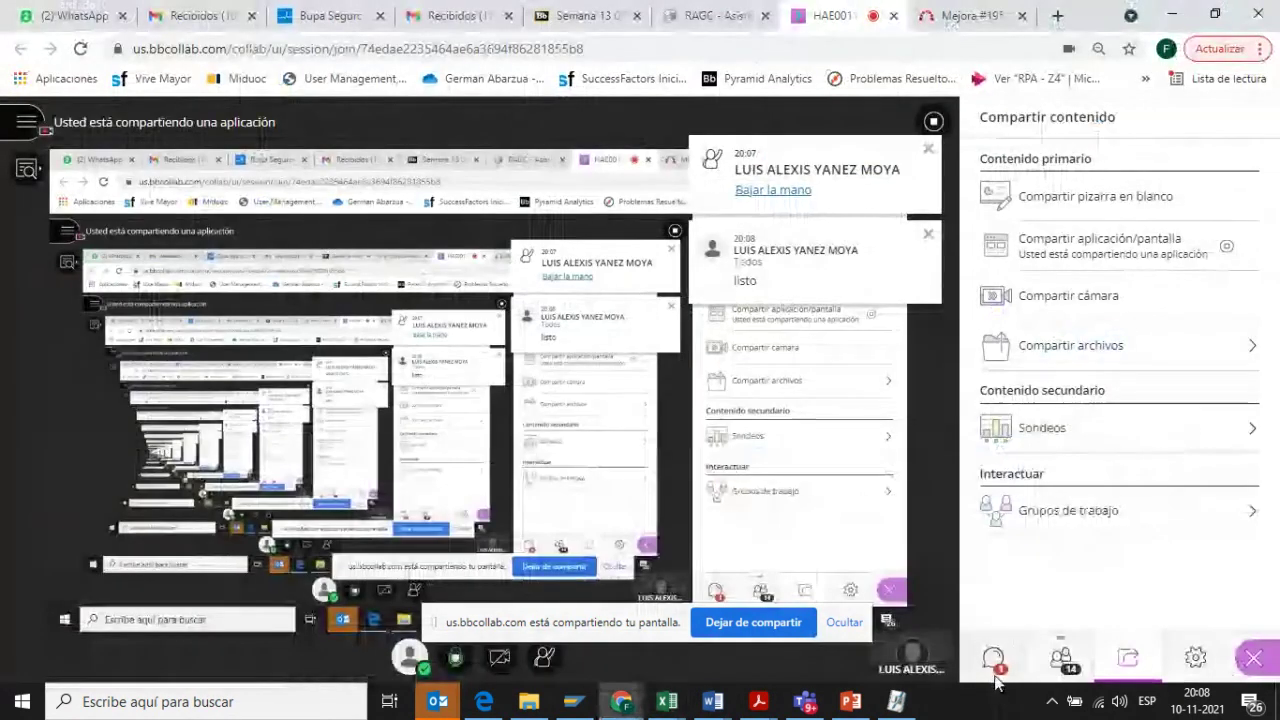
pyautogui.click(993, 657)
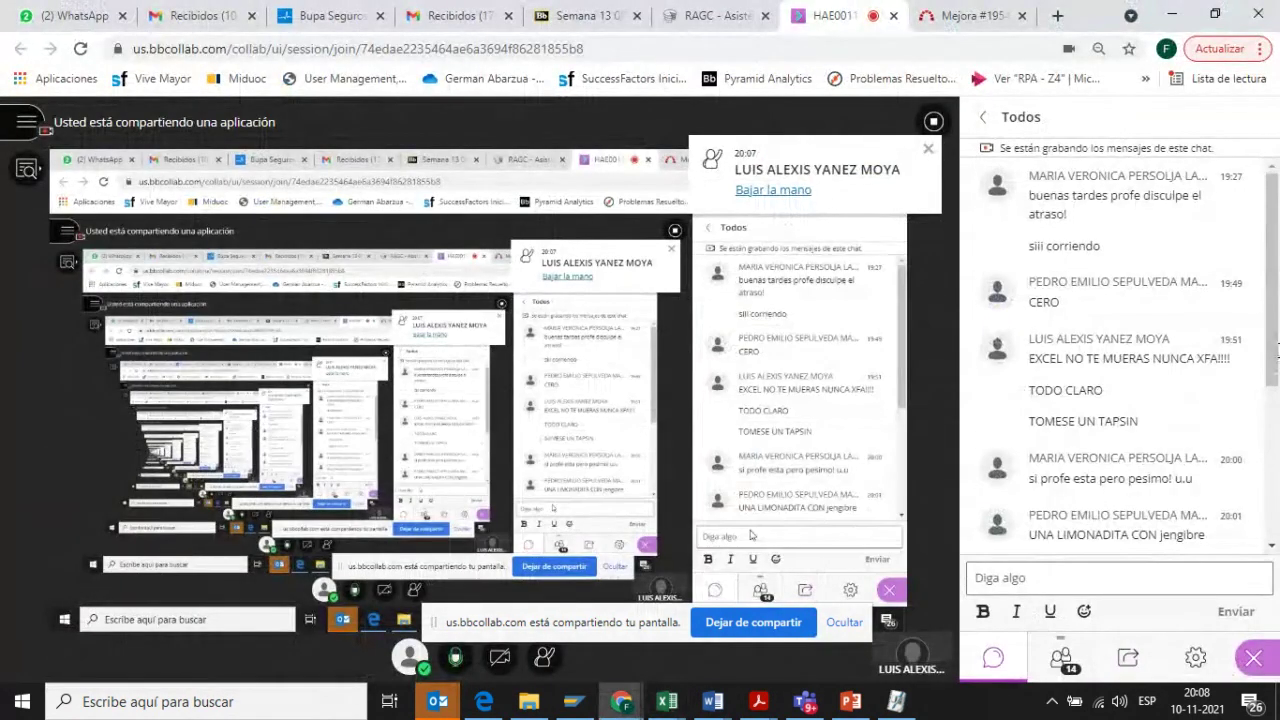
pyautogui.moveTo(1273, 332); pyautogui.dragTo(1273, 385)
pyautogui.hotkey('alt', 'Tab')
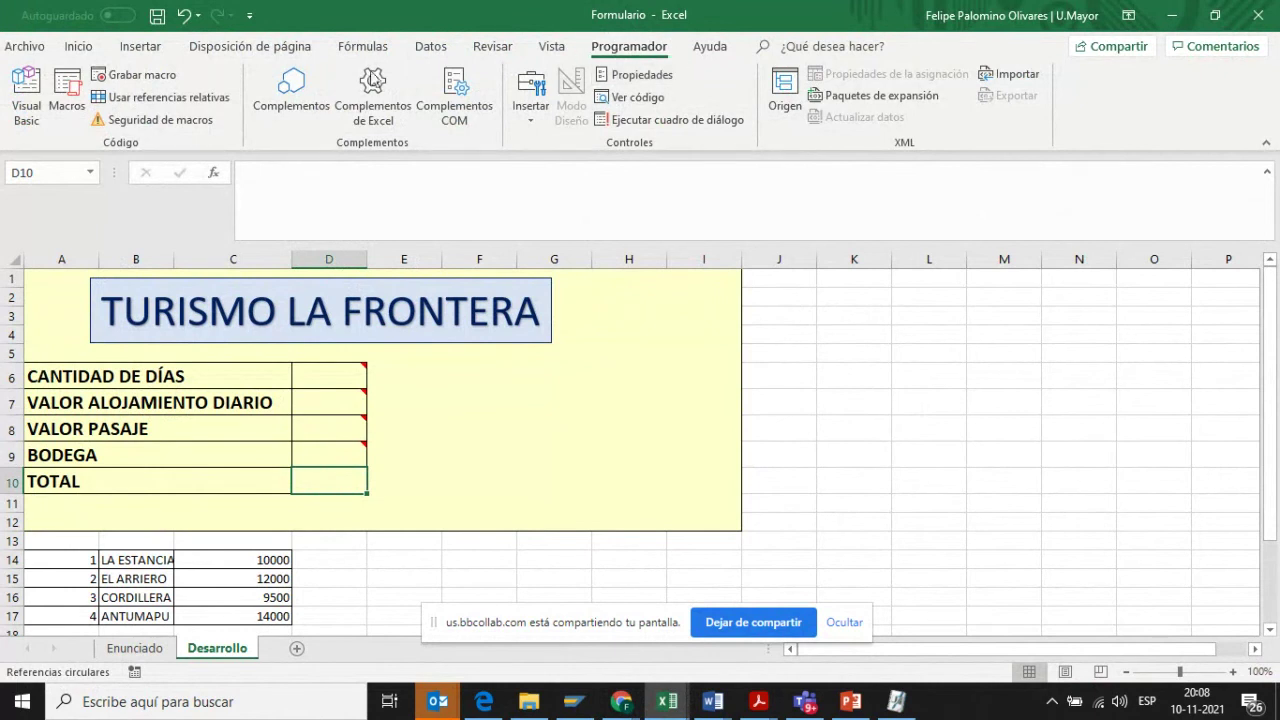
# - Reopen the Excel options to show again where the Programador ribbon tab is enabled, and accept them
pyautogui.click(30, 50)
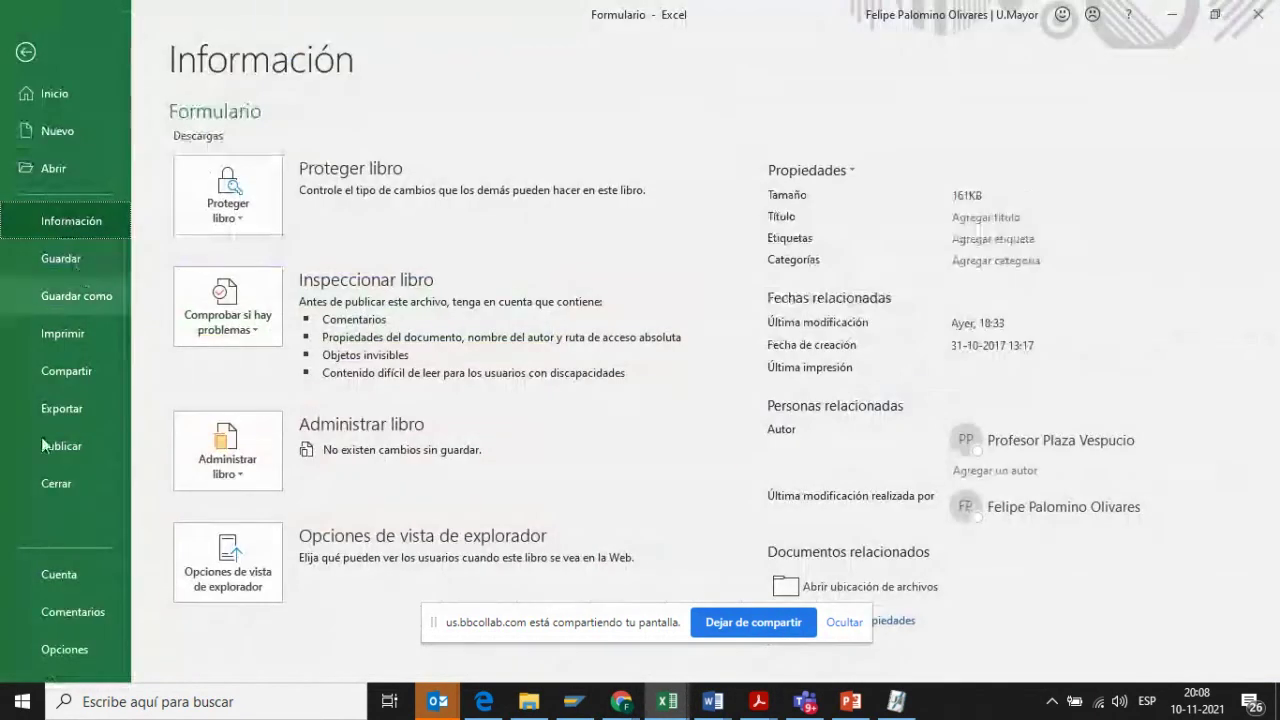
pyautogui.click(56, 652)
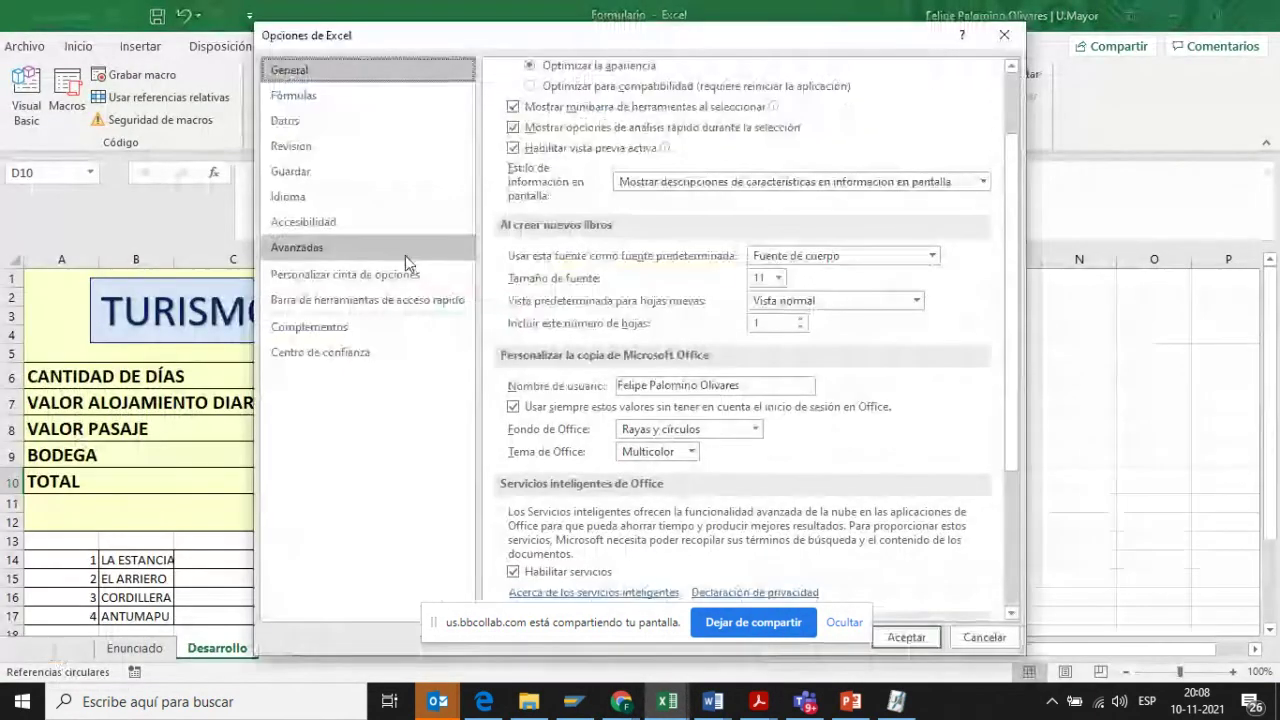
pyautogui.click(340, 274)
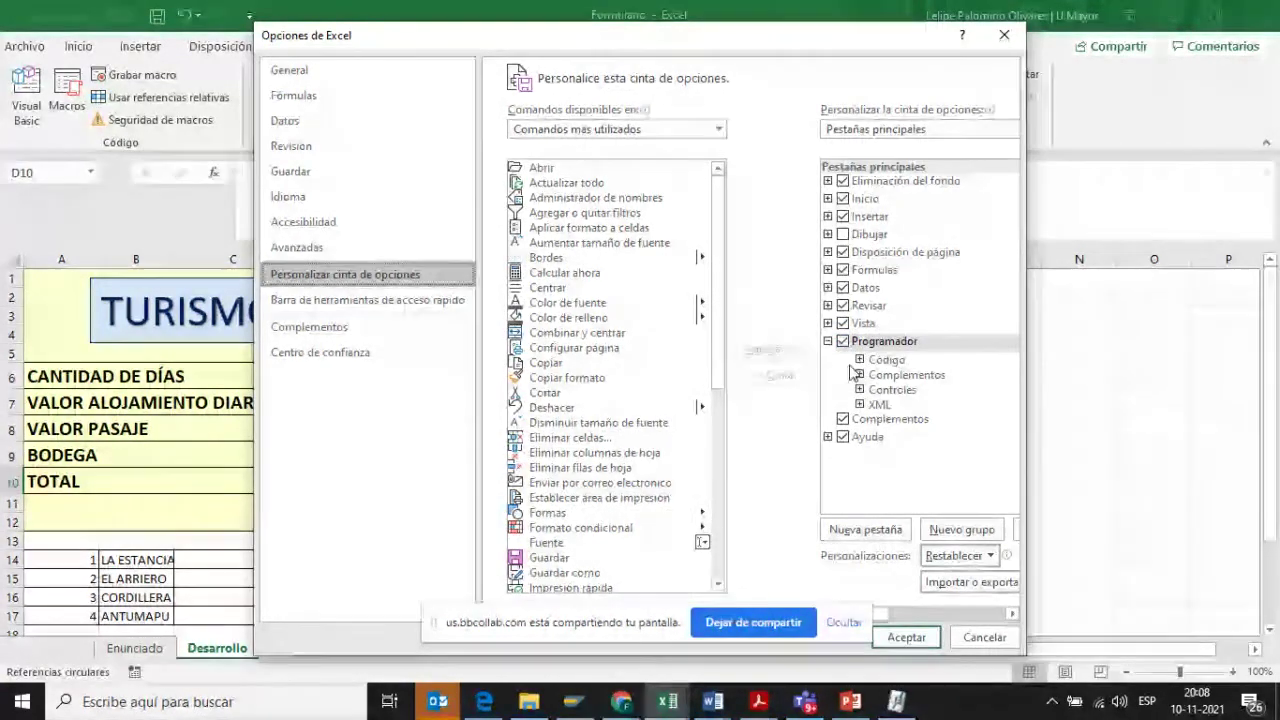
pyautogui.click(906, 640)
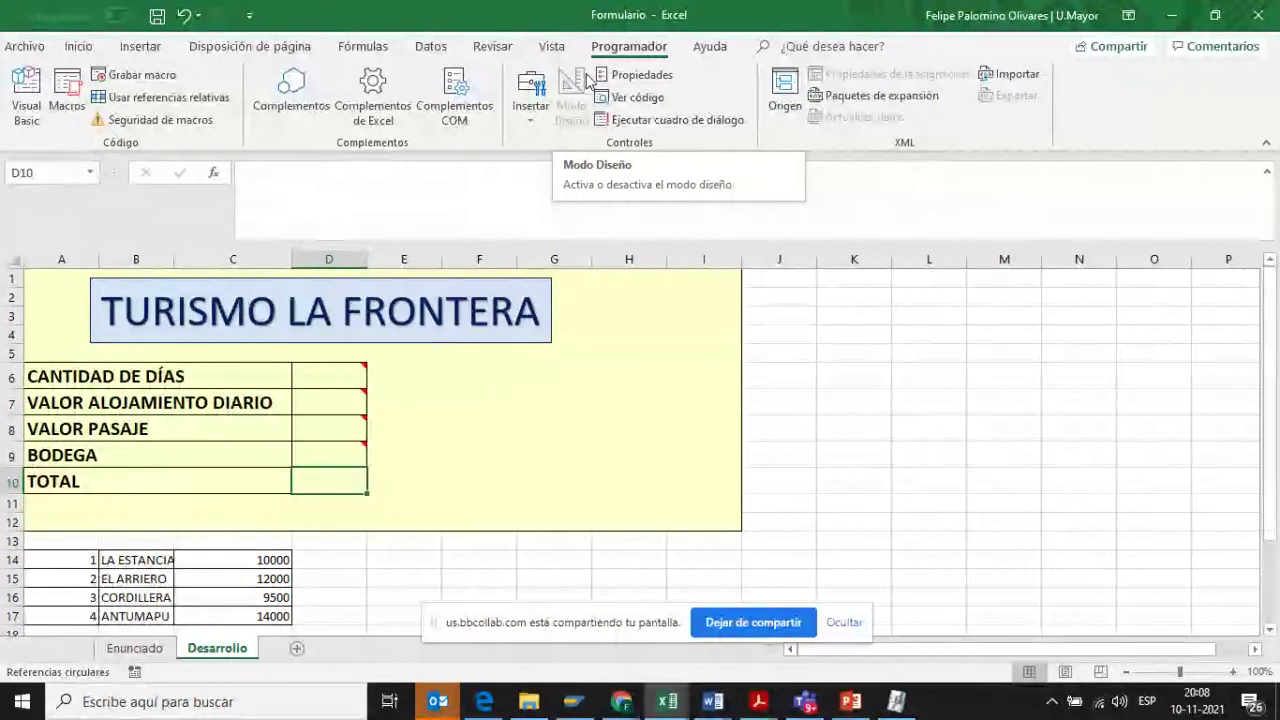
# - Insert a horizontal scroll bar form control beside the Cantidad de Días row, spanning roughly columns E to H
pyautogui.click(531, 110)
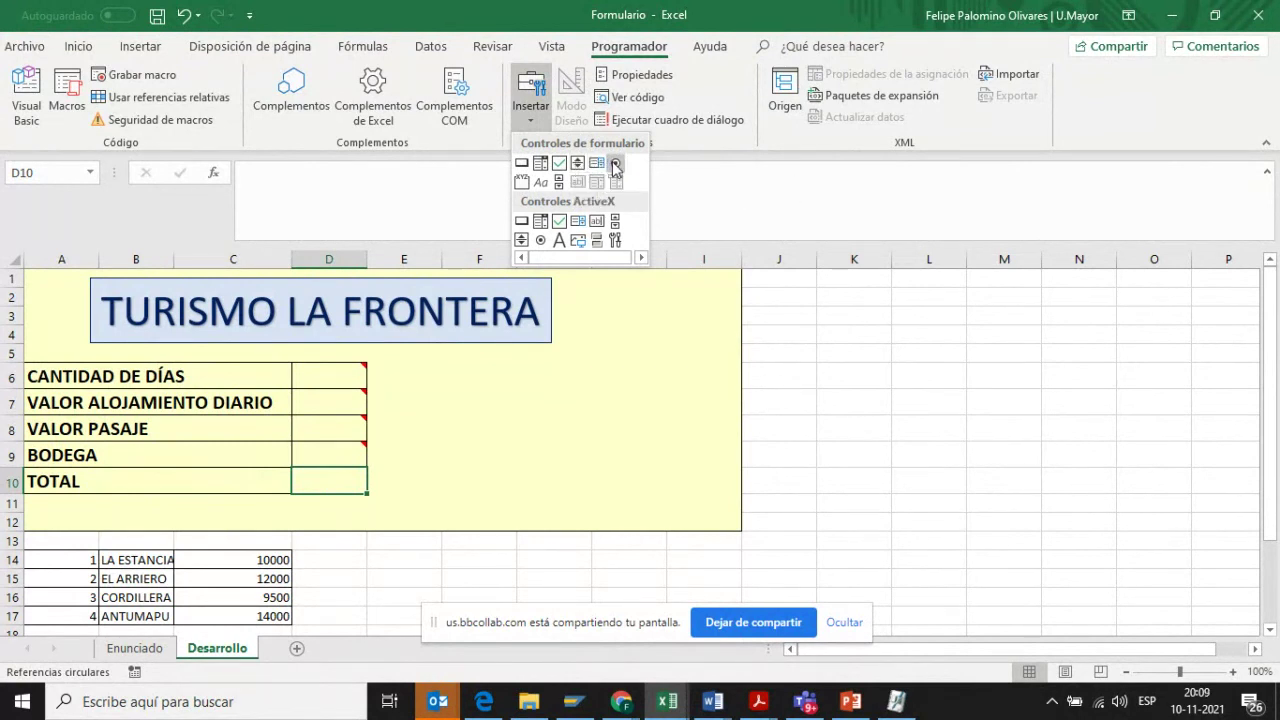
pyautogui.click(559, 182)
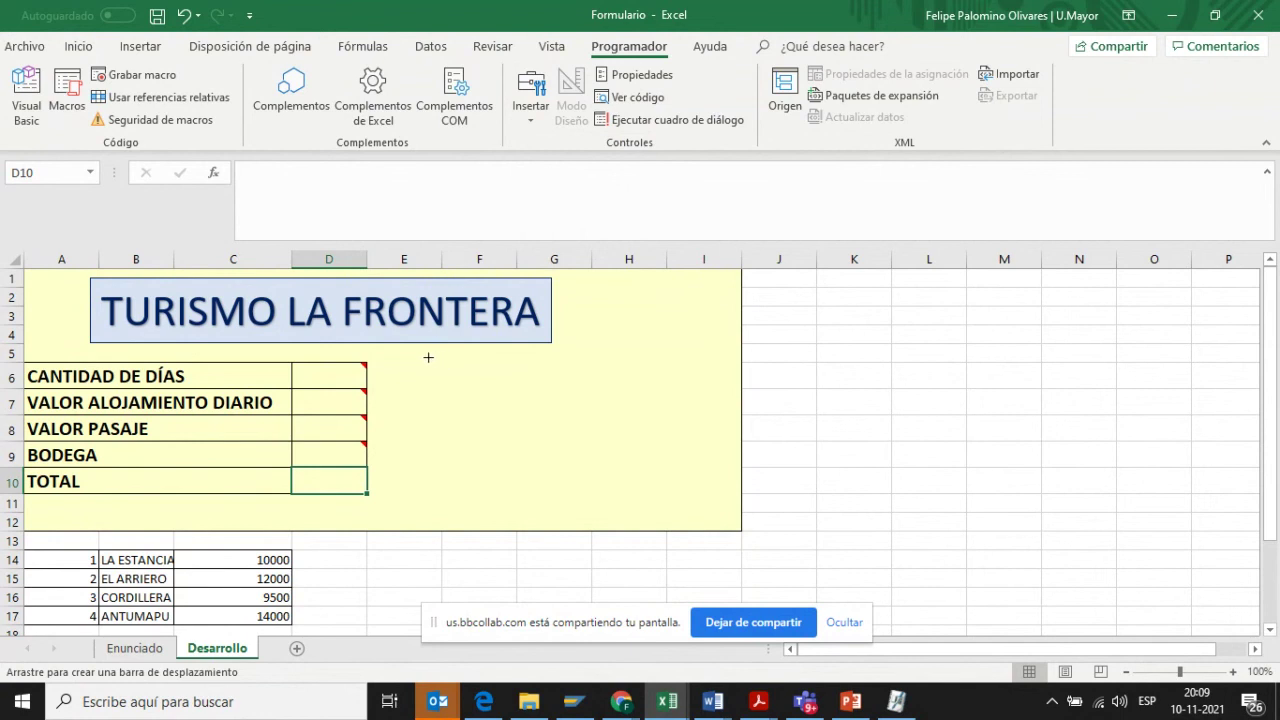
pyautogui.moveTo(428, 357); pyautogui.dragTo(624, 383)
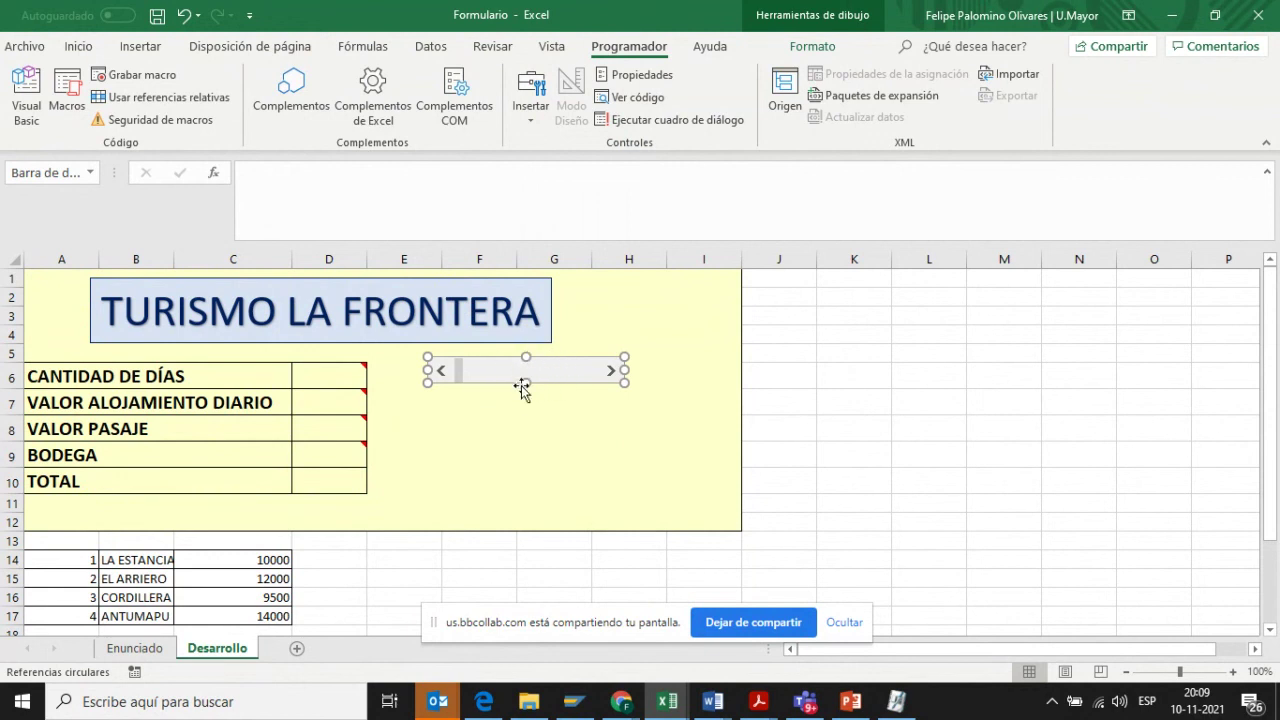
pyautogui.click(774, 427)
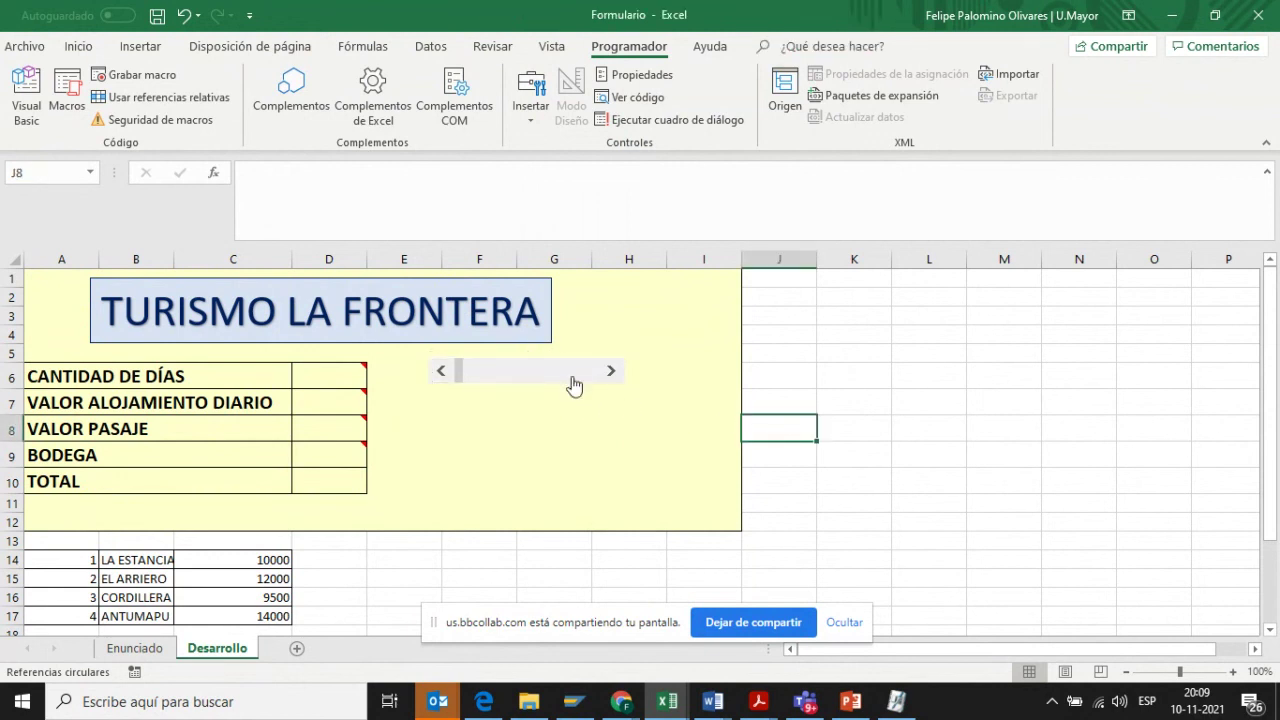
# - Set the Cantidad de Días scroll bar's minimum value to 1 and its maximum value to 30 in its control format
pyautogui.rightClick(513, 373)
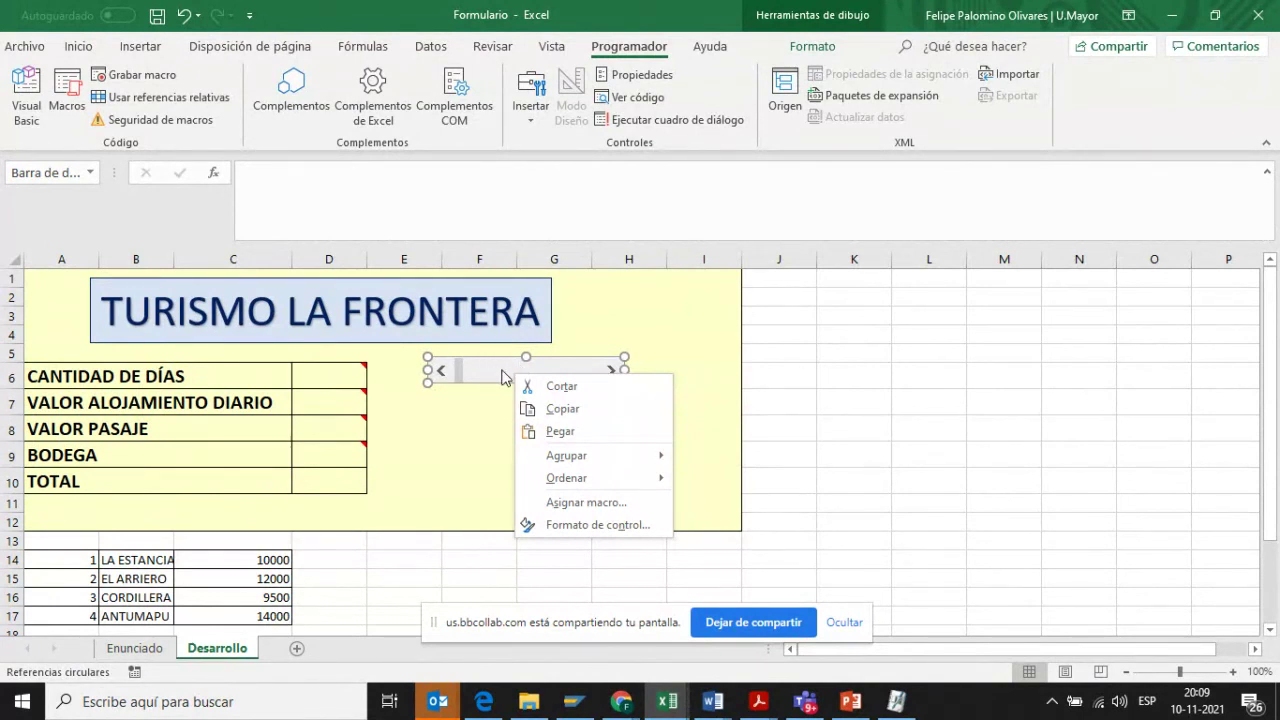
pyautogui.click(601, 526)
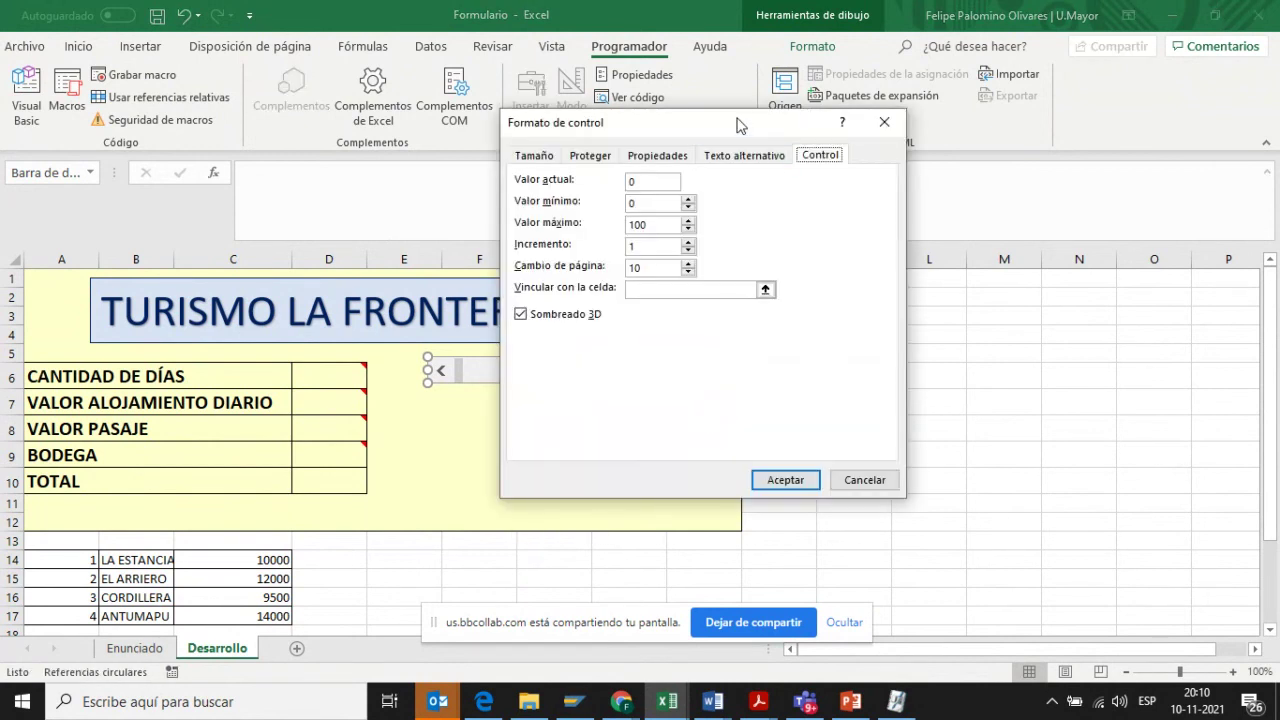
pyautogui.moveTo(740, 124); pyautogui.dragTo(913, 197)
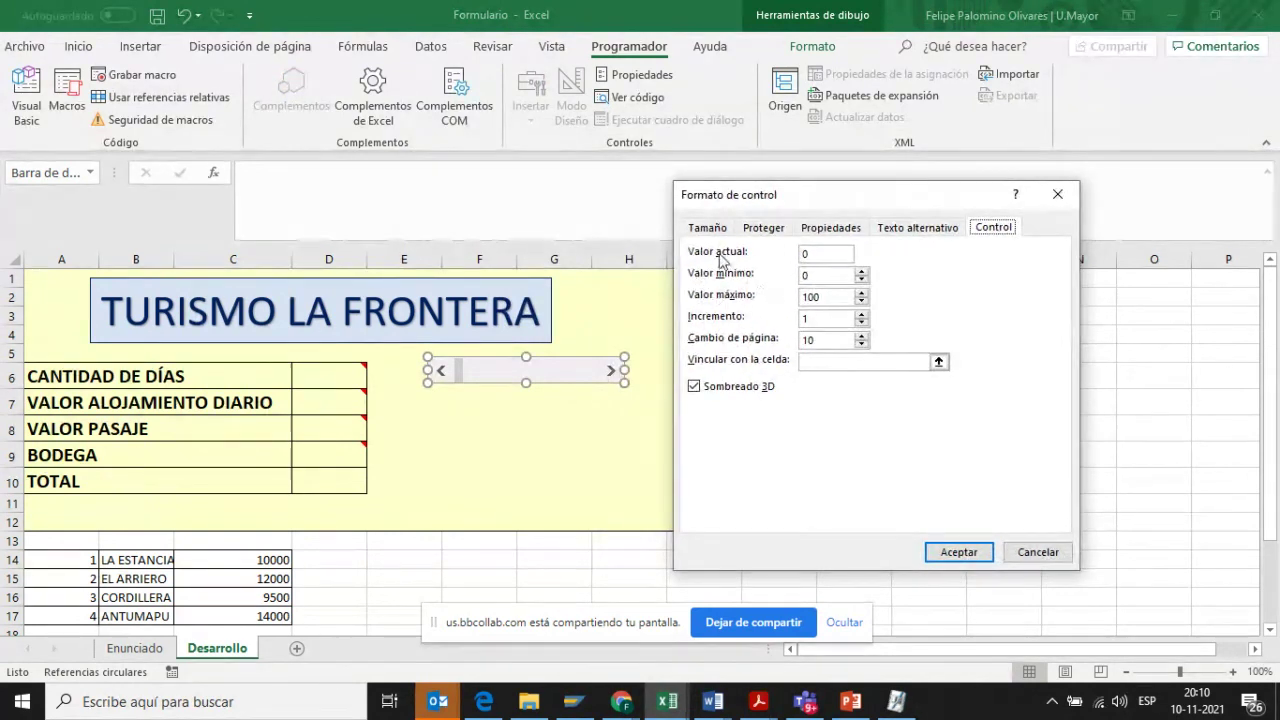
pyautogui.click(817, 275)
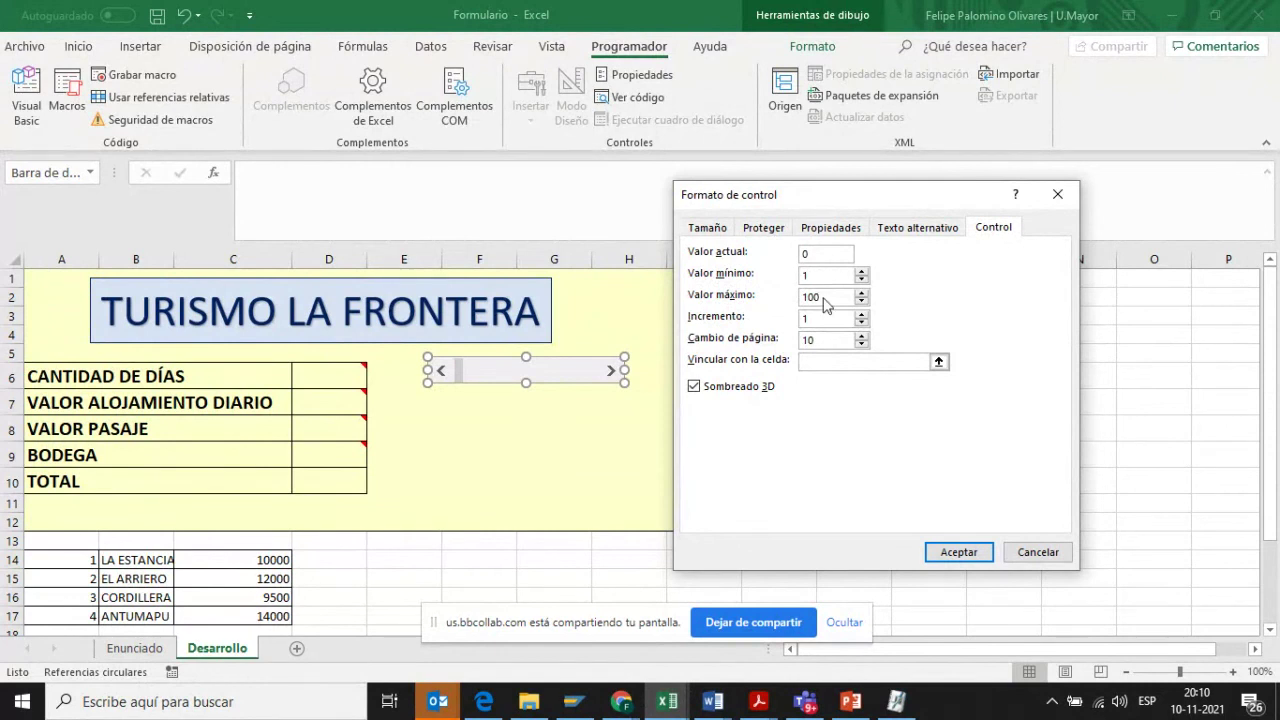
pyautogui.click(825, 297)
pyautogui.press('BackSpace')
pyautogui.press('BackSpace')
pyautogui.press('BackSpace')
# - Link the scroll bar to cell D6 and accept its control format
pyautogui.click(826, 365)
pyautogui.click(938, 362)
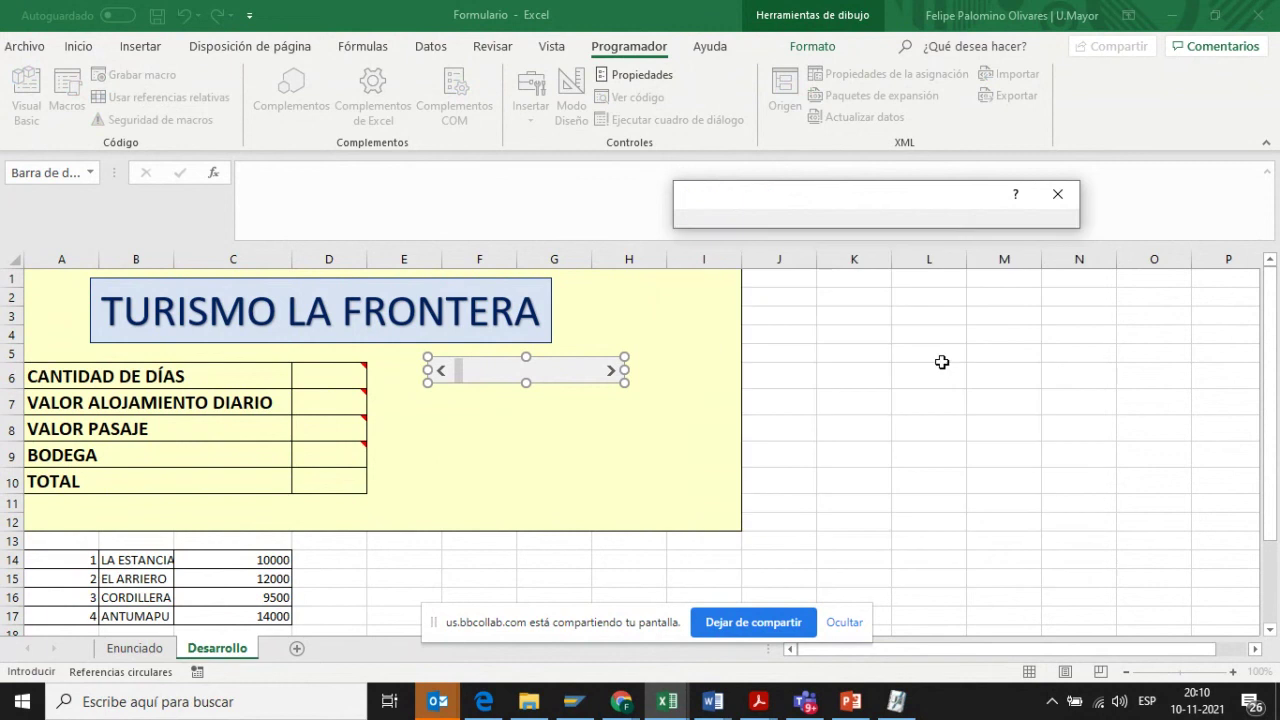
pyautogui.click(323, 376)
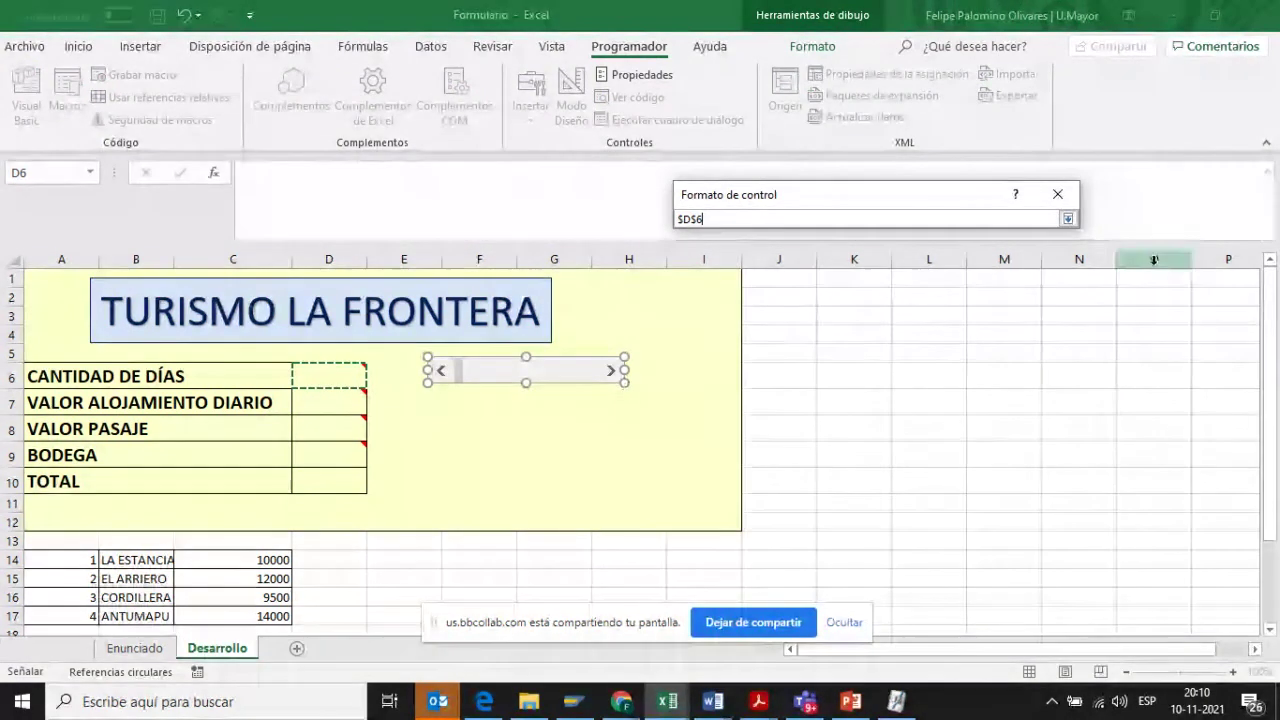
pyautogui.click(1068, 218)
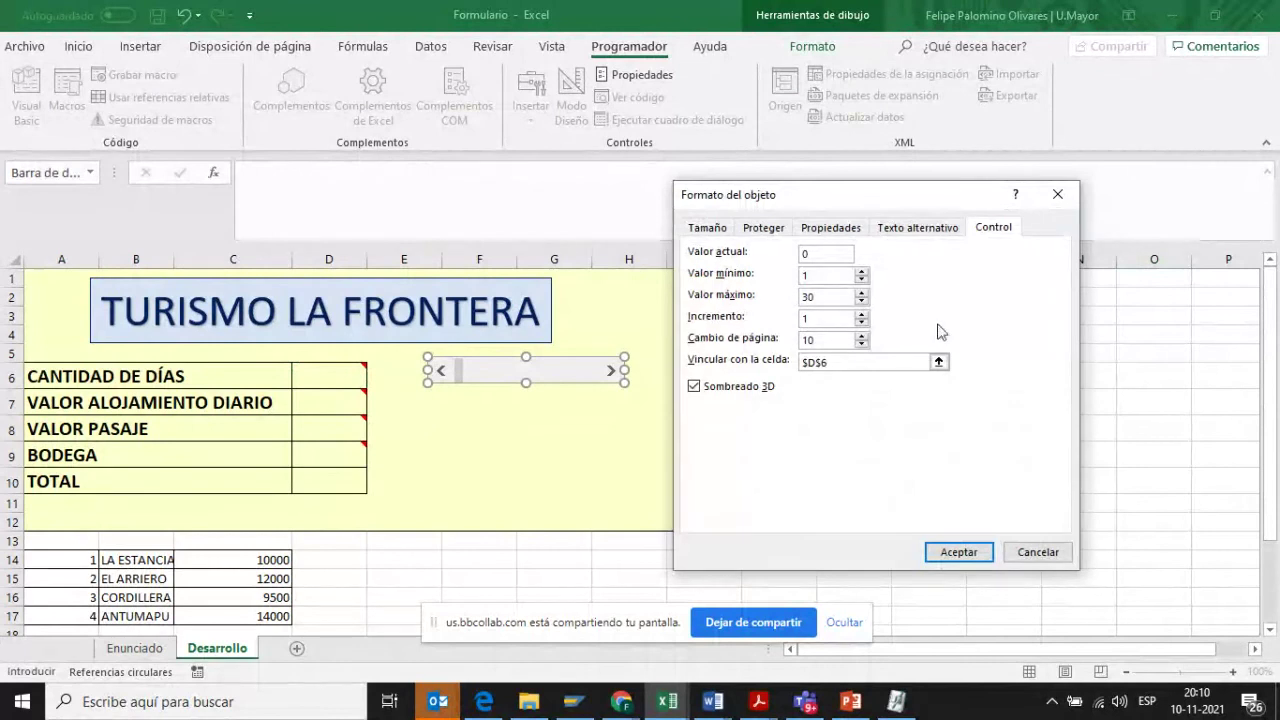
pyautogui.click(966, 557)
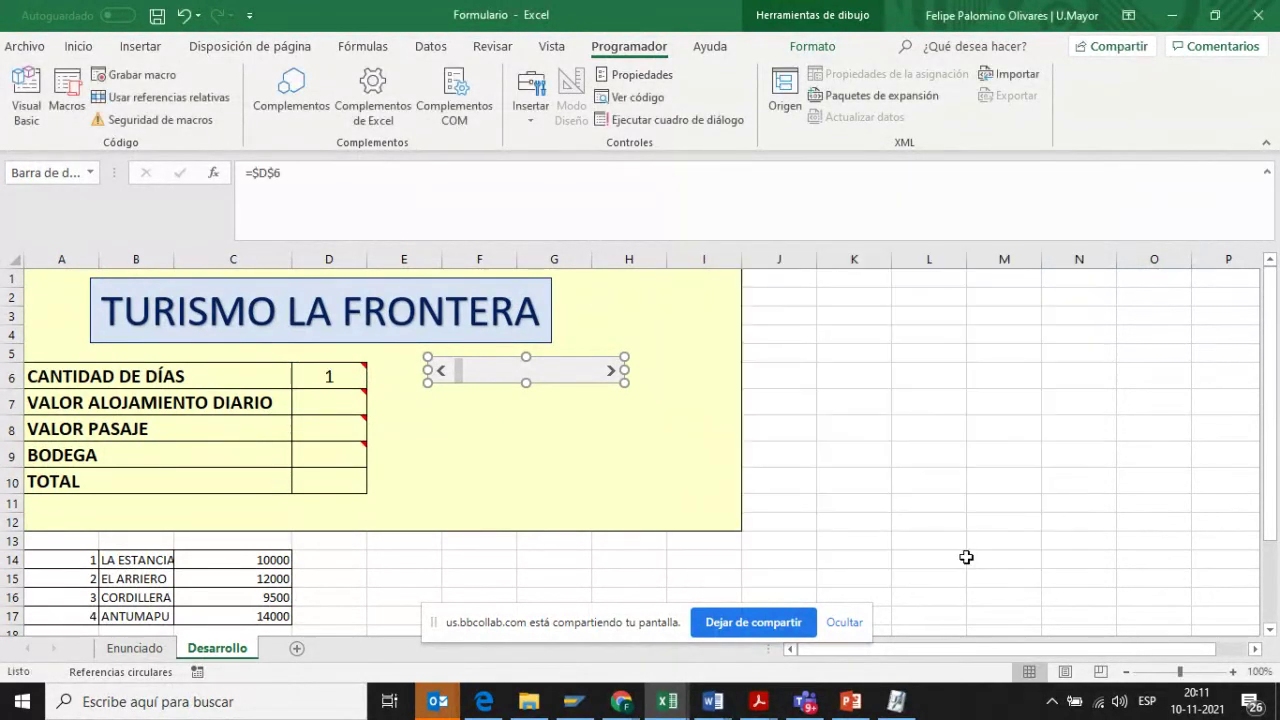
pyautogui.click(852, 440)
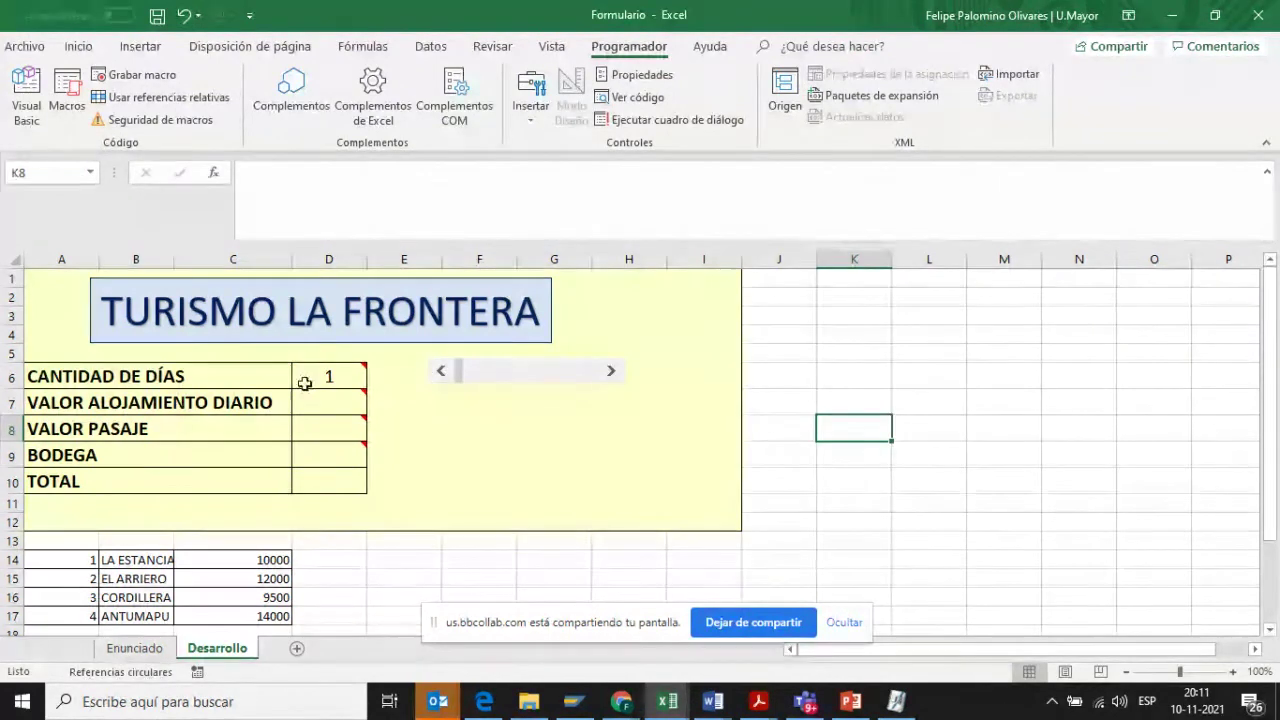
# - Test the scroll bar by stepping Cantidad de Días up and down until it reaches 30, dismissing the circular reference warning
pyautogui.moveTo(327, 378)
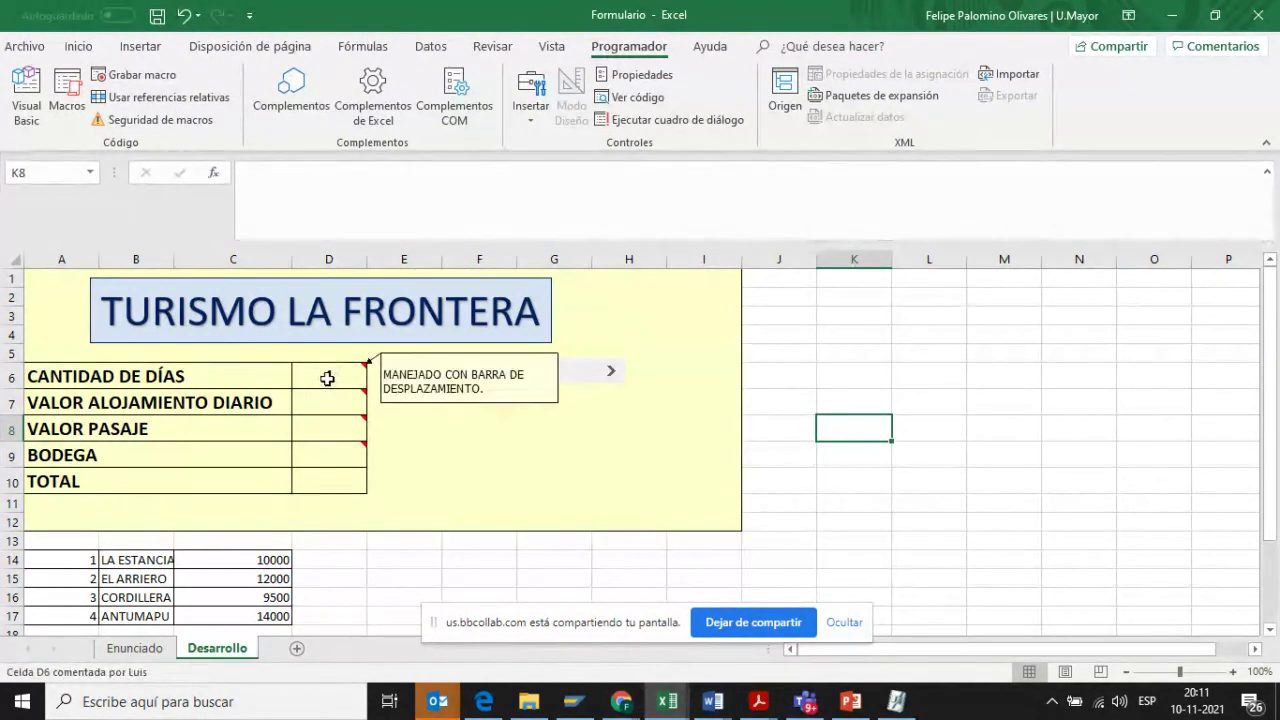
pyautogui.click(609, 372)
pyautogui.click(609, 372)
pyautogui.click(609, 372)
pyautogui.click(609, 374)
pyautogui.click(609, 374)
pyautogui.click(609, 374)
pyautogui.click(609, 374)
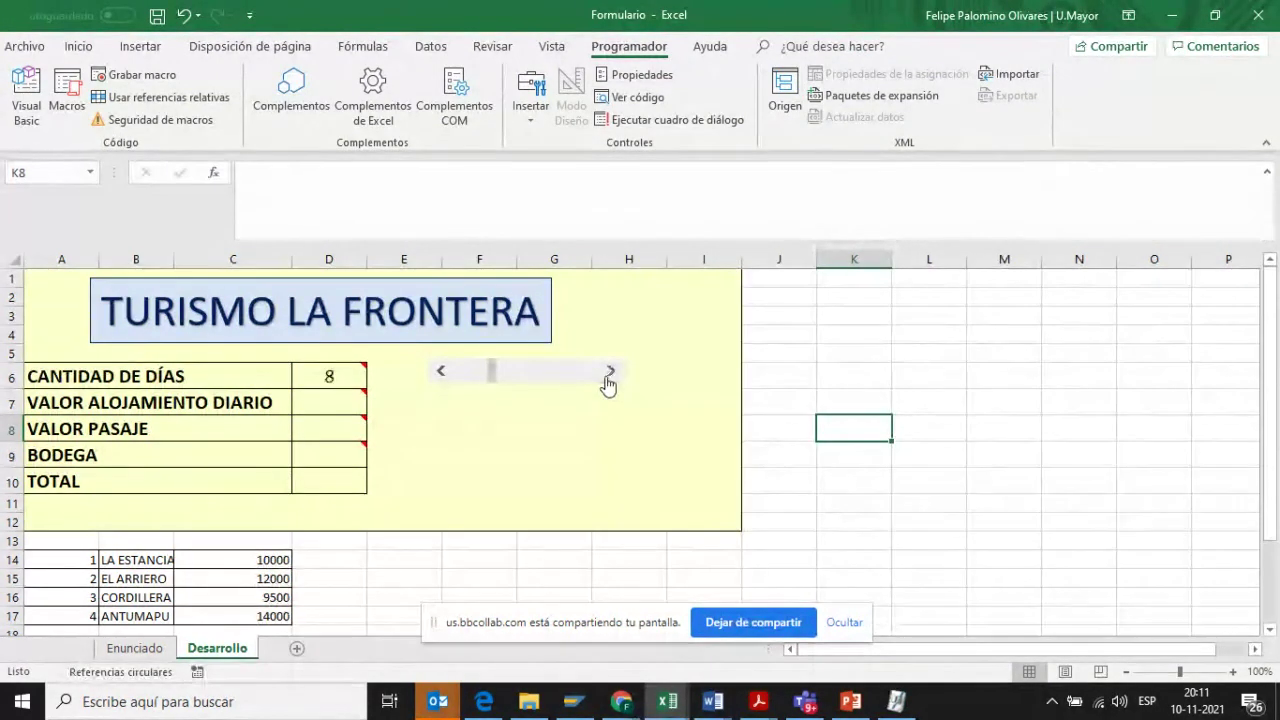
pyautogui.click(609, 374)
pyautogui.click(609, 374)
pyautogui.click(609, 374)
pyautogui.click(609, 374)
pyautogui.click(609, 374)
pyautogui.click(609, 374)
pyautogui.click(609, 374)
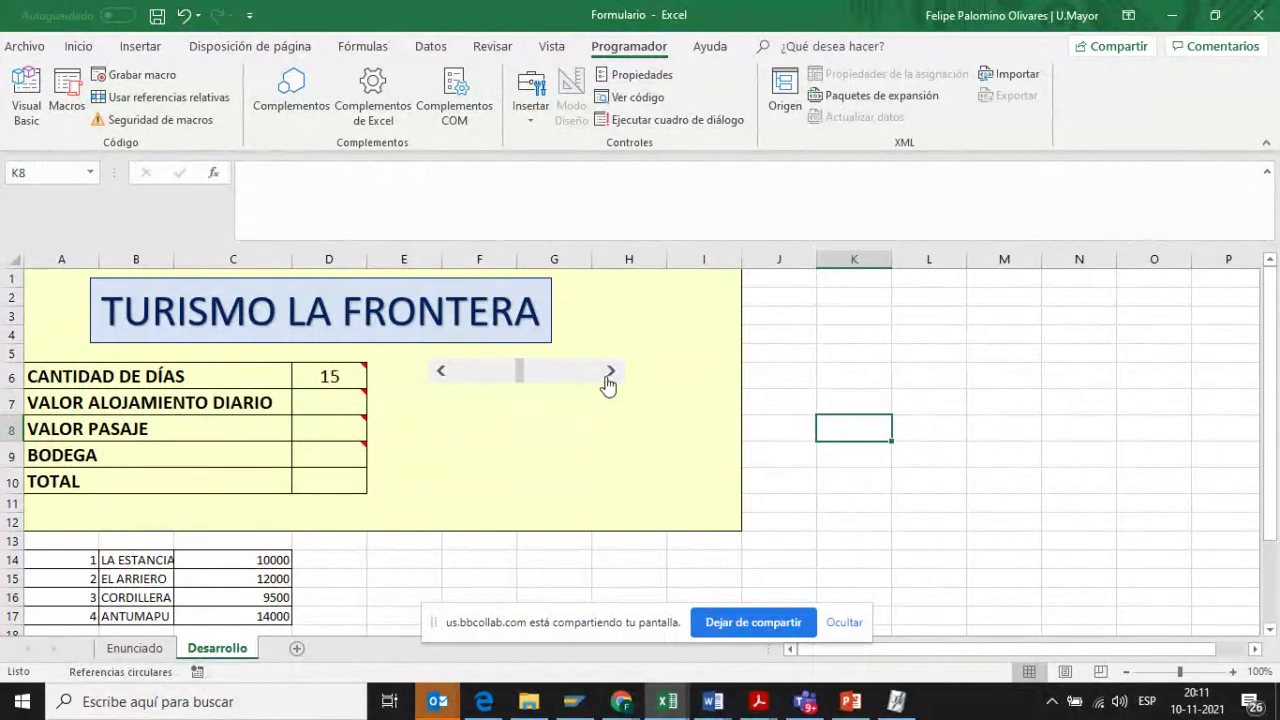
pyautogui.click(609, 374)
pyautogui.click(609, 374)
pyautogui.click(609, 374)
pyautogui.click(609, 374)
pyautogui.click(609, 374)
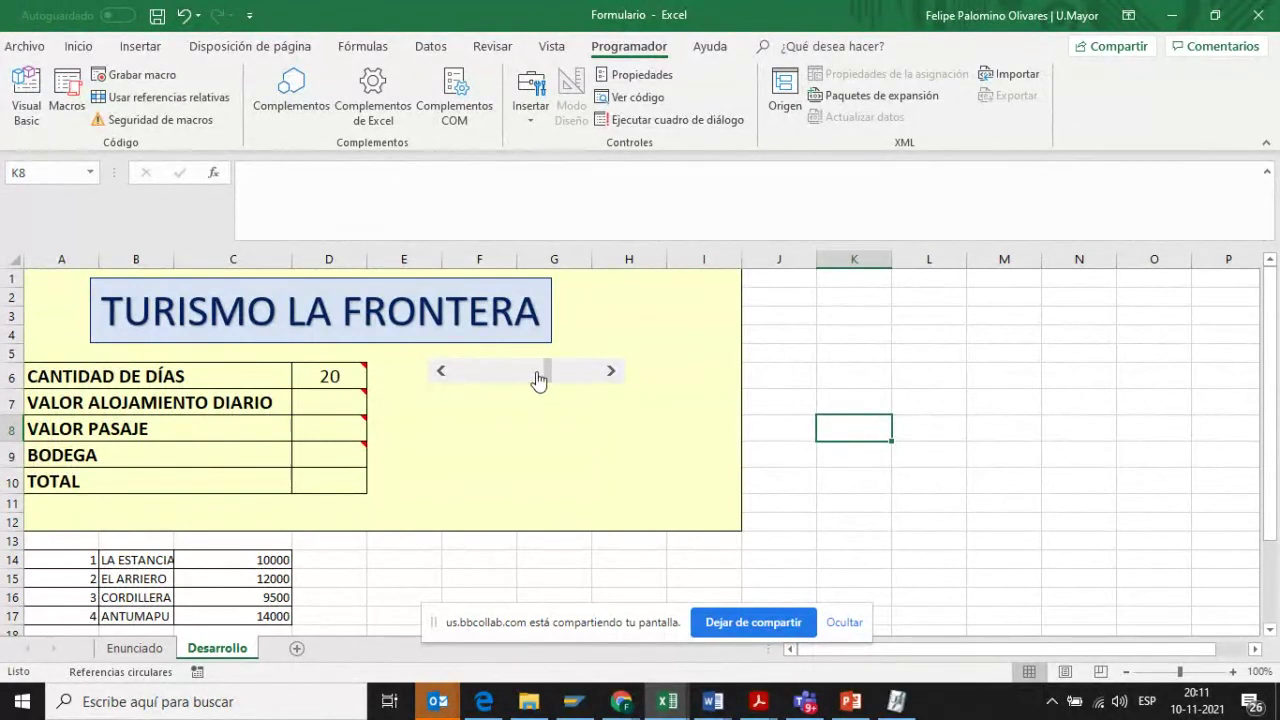
pyautogui.click(442, 373)
pyautogui.click(442, 373)
pyautogui.click(442, 373)
pyautogui.click(611, 376)
pyautogui.click(611, 376)
pyautogui.click(611, 376)
pyautogui.click(611, 376)
pyautogui.click(611, 376)
pyautogui.click(611, 376)
pyautogui.click(611, 376)
pyautogui.click(611, 376)
pyautogui.click(611, 376)
pyautogui.click(611, 376)
pyautogui.click(611, 376)
pyautogui.click(611, 376)
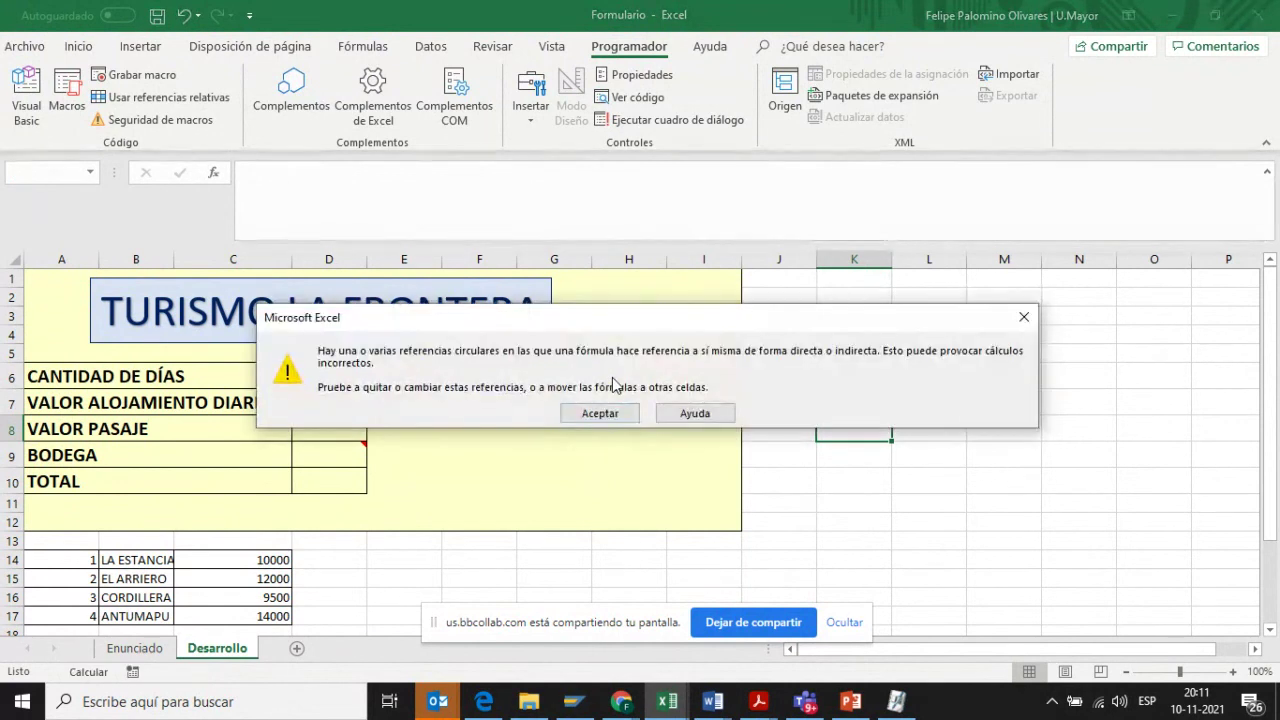
pyautogui.click(590, 416)
pyautogui.click(611, 376)
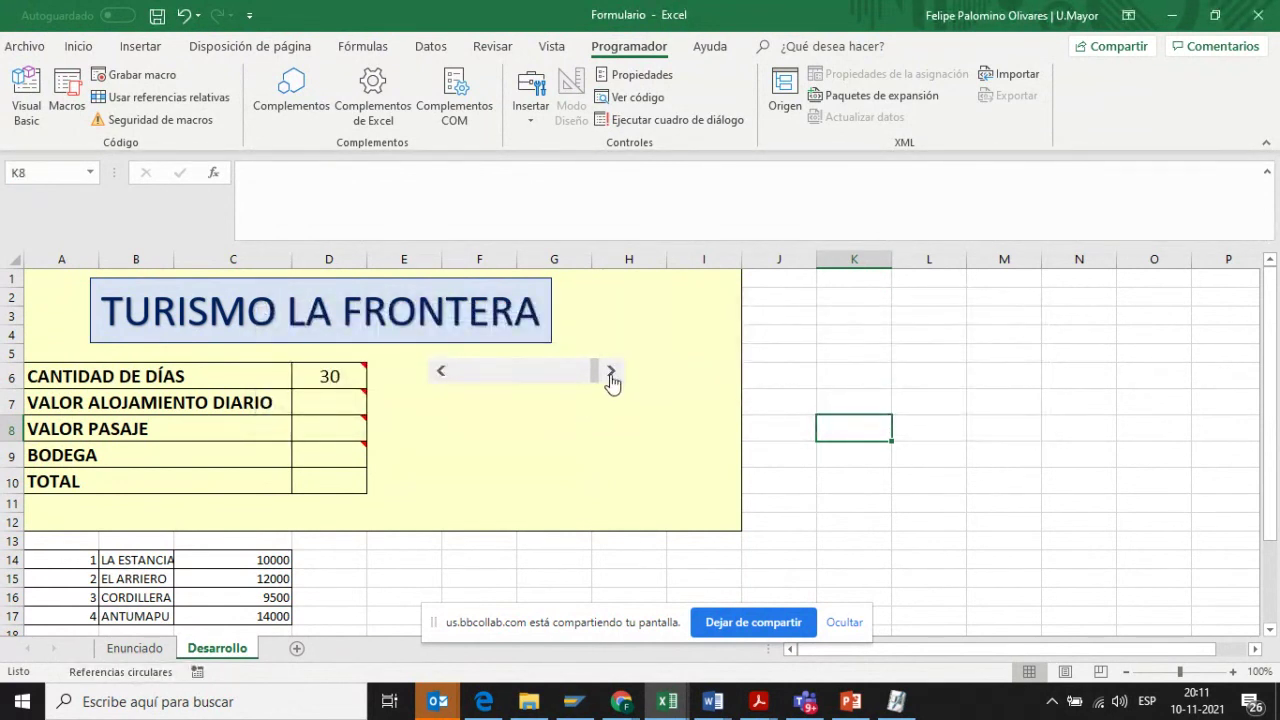
# - Bring Cantidad de Días to 11 with the scroll bar
pyautogui.click(540, 380)
pyautogui.click(540, 380)
pyautogui.click(492, 380)
pyautogui.click(531, 380)
pyautogui.click(530, 380)
pyautogui.click(507, 380)
# - Read the field requirements on the Enunciado sheet and return to the Desarrollo sheet
pyautogui.moveTo(352, 378)
pyautogui.click(140, 648)
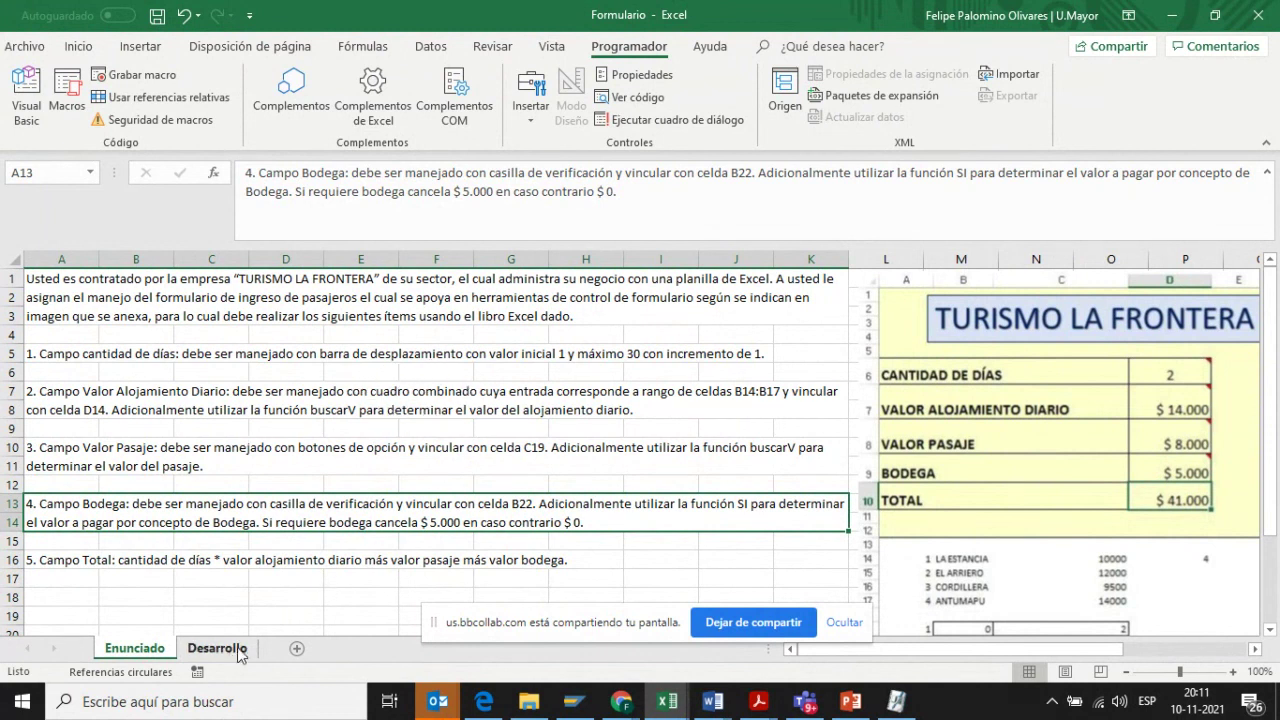
pyautogui.click(220, 647)
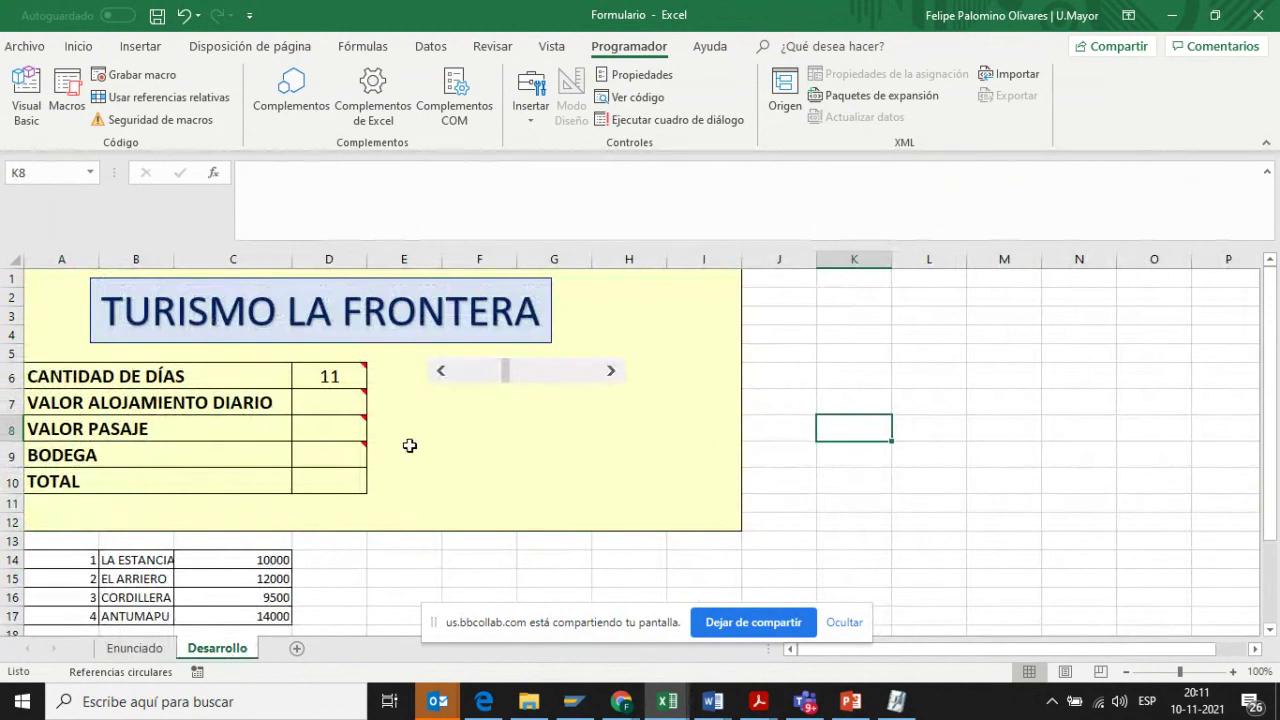
# - Insert a combo box form control beside the Valor Alojamiento Diario row, directly below the scroll bar and about as wide
pyautogui.click(404, 402)
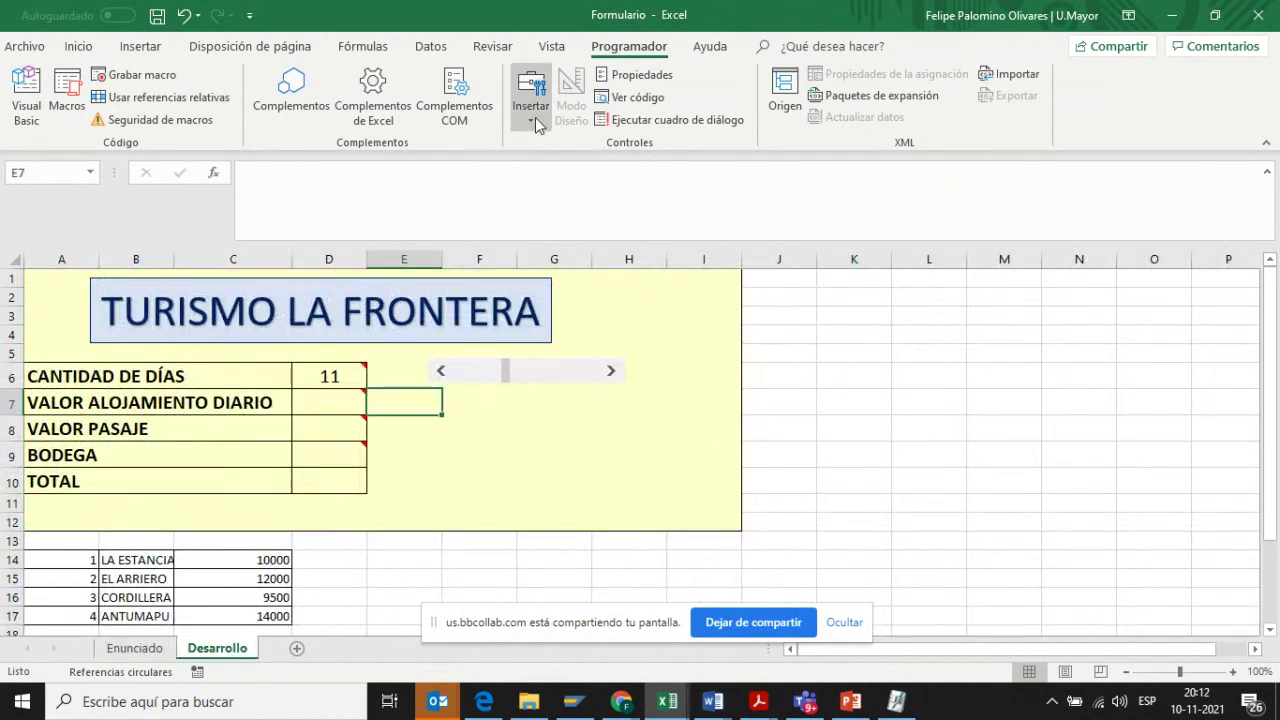
pyautogui.click(535, 117)
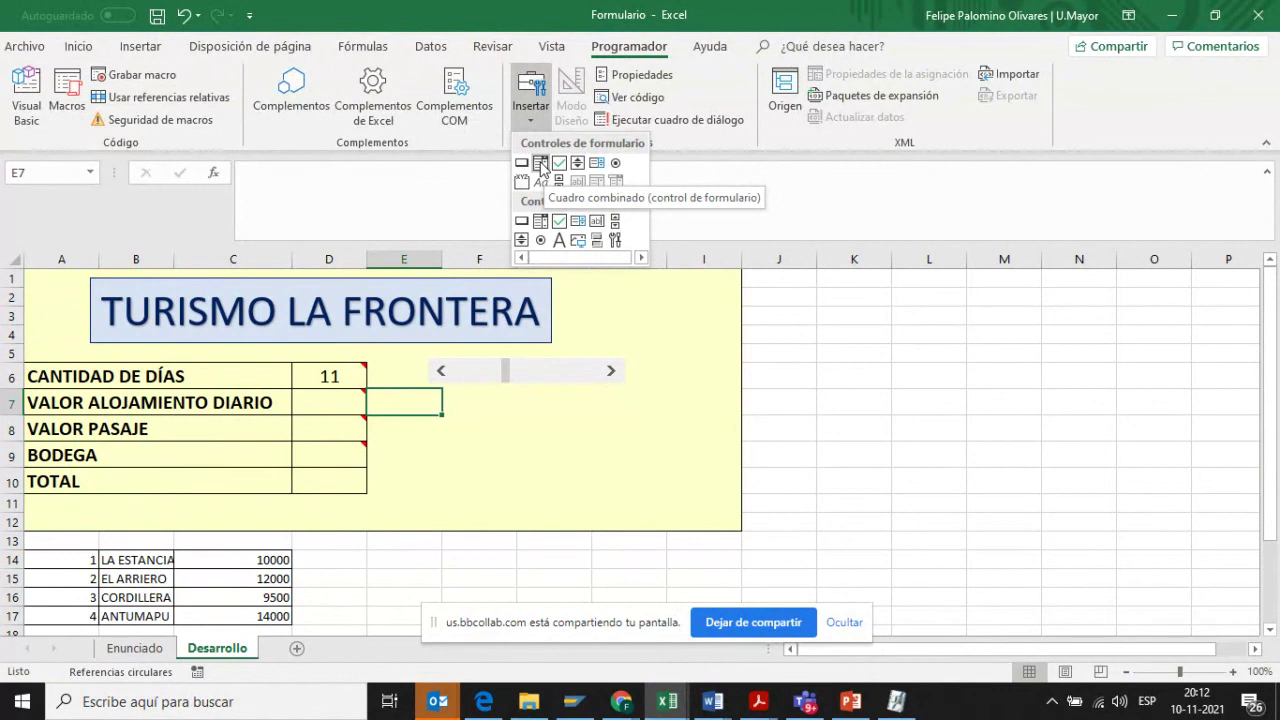
pyautogui.click(540, 164)
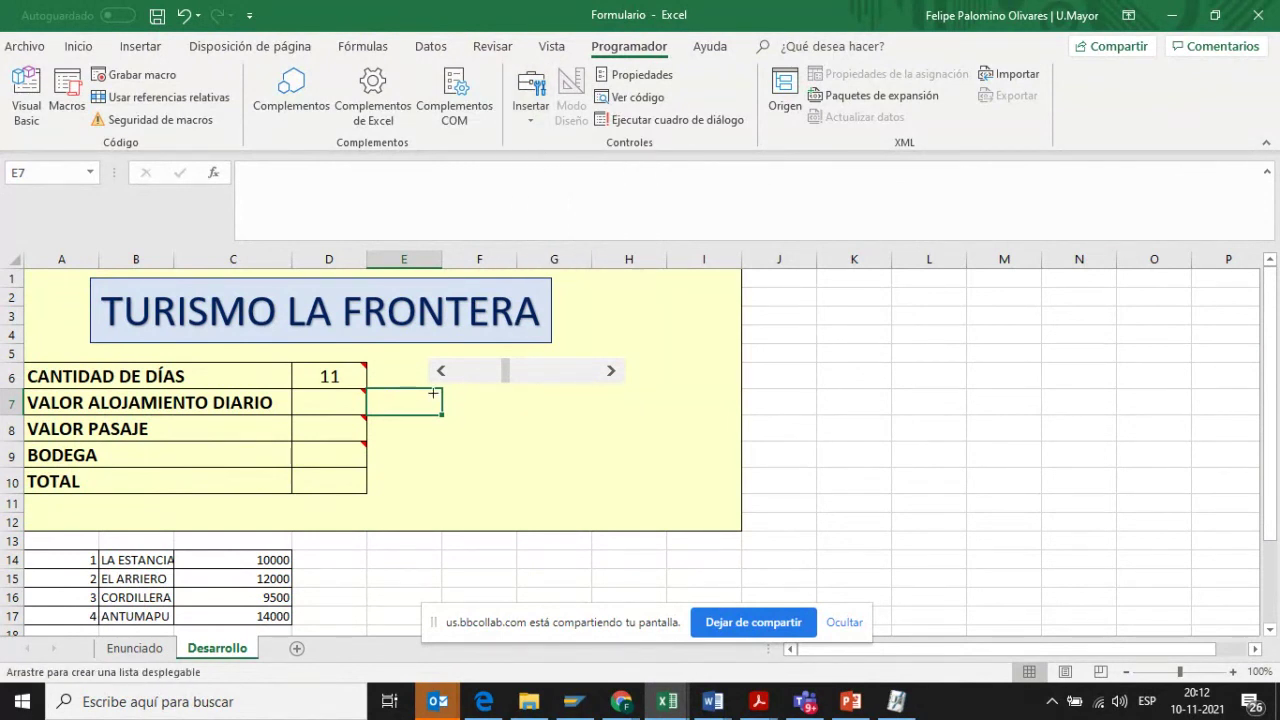
pyautogui.moveTo(431, 394); pyautogui.dragTo(622, 413)
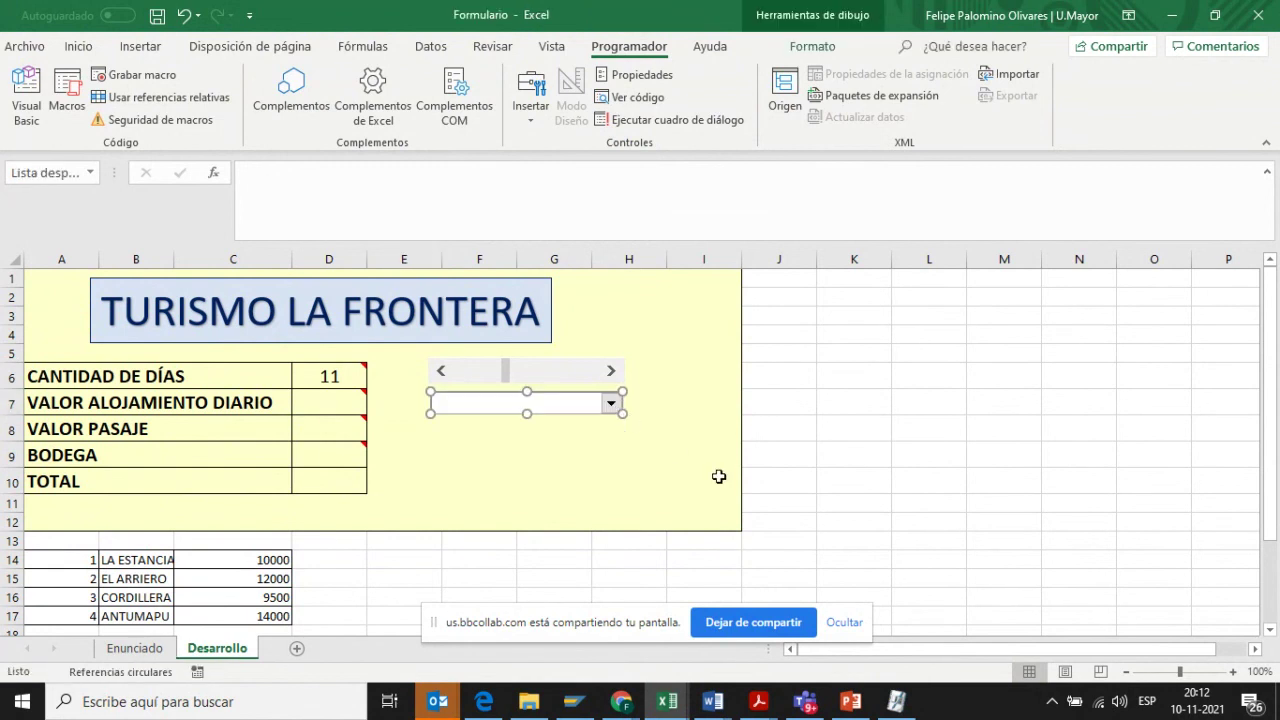
pyautogui.click(626, 446)
# - Check the new combo box's drop-down list by opening and closing it repeatedly
pyautogui.click(614, 410)
pyautogui.click(616, 409)
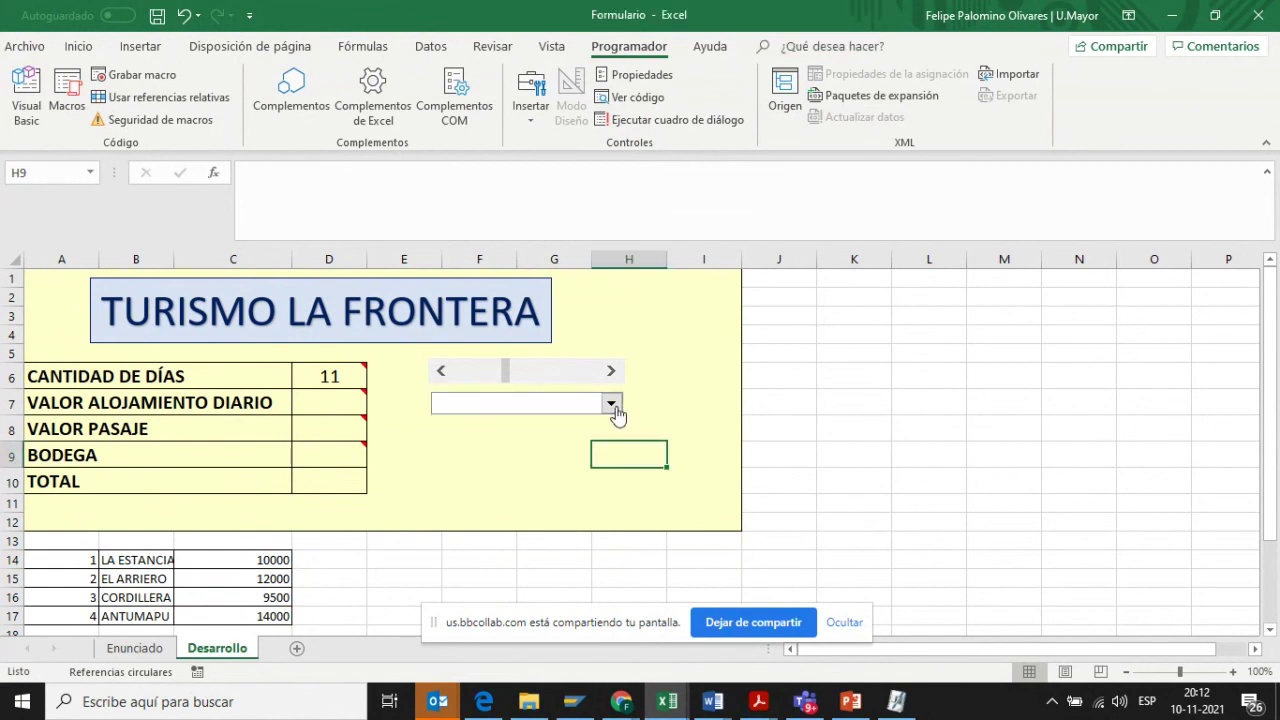
pyautogui.click(616, 409)
pyautogui.click(616, 409)
pyautogui.click(616, 409)
pyautogui.click(616, 409)
pyautogui.click(616, 409)
pyautogui.click(616, 409)
pyautogui.click(616, 409)
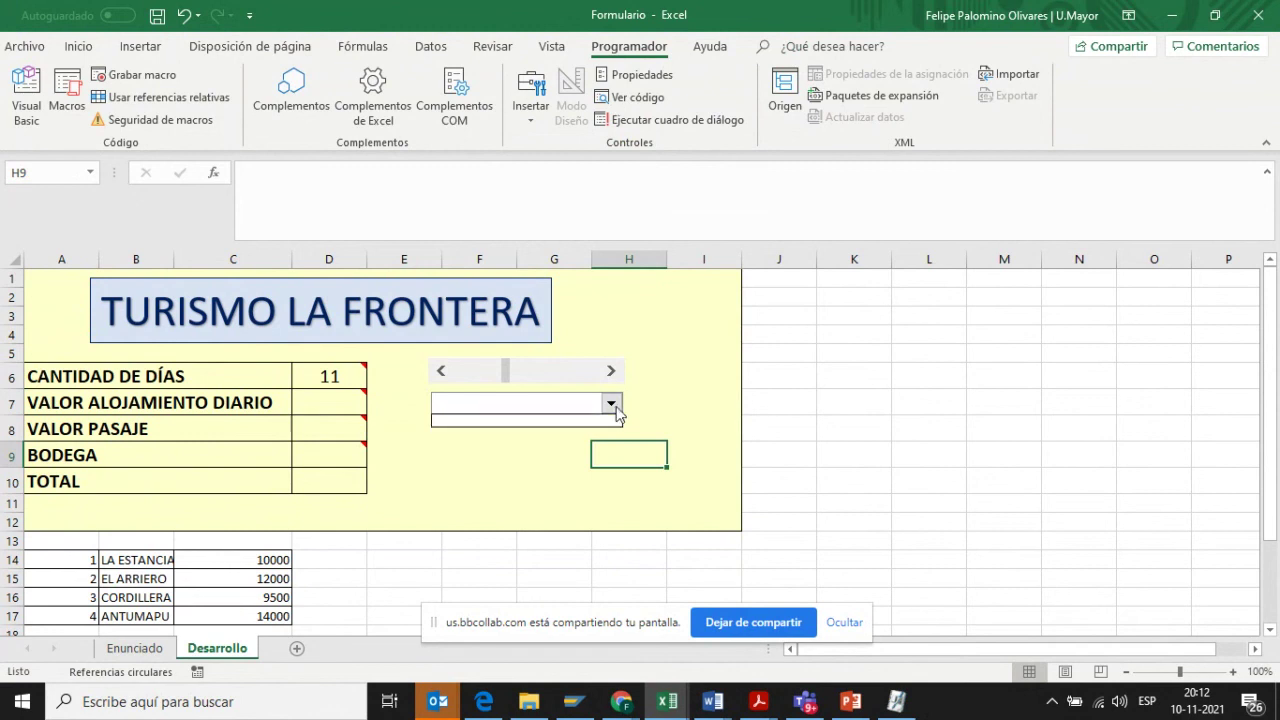
pyautogui.click(616, 409)
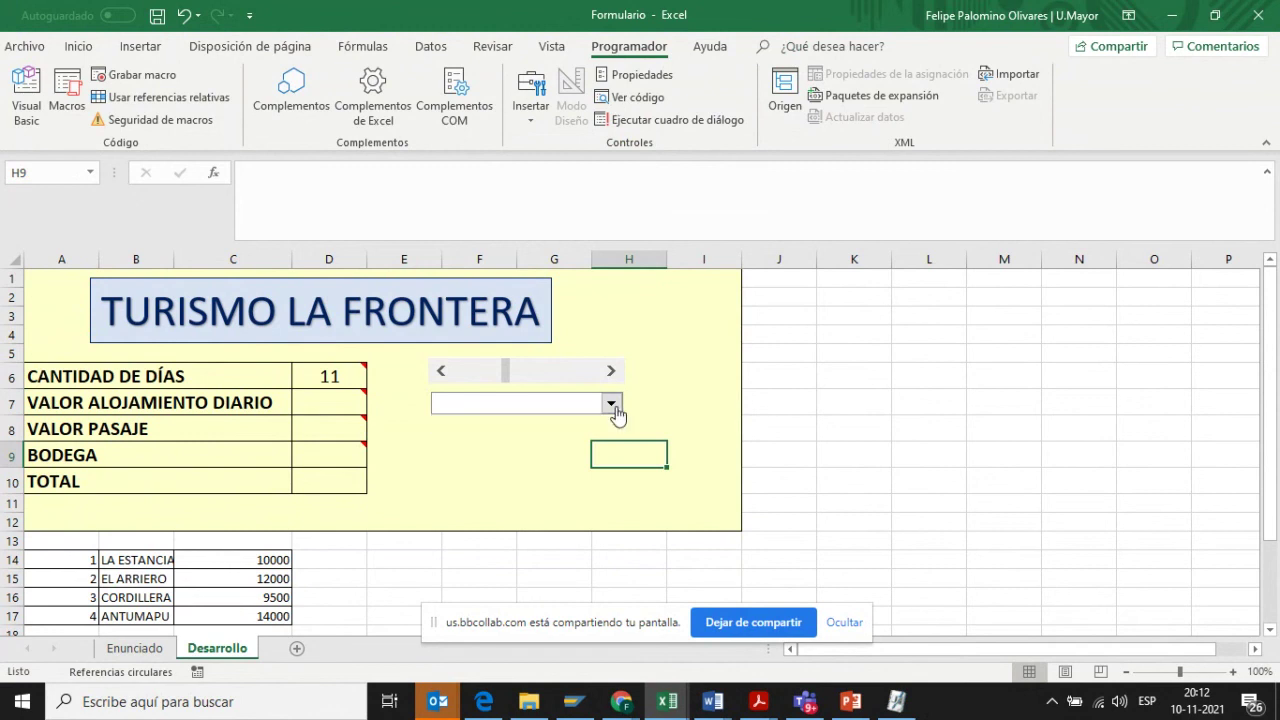
# - Set the combo box's input range to the lodging names in B14:B17
pyautogui.rightClick(555, 411)
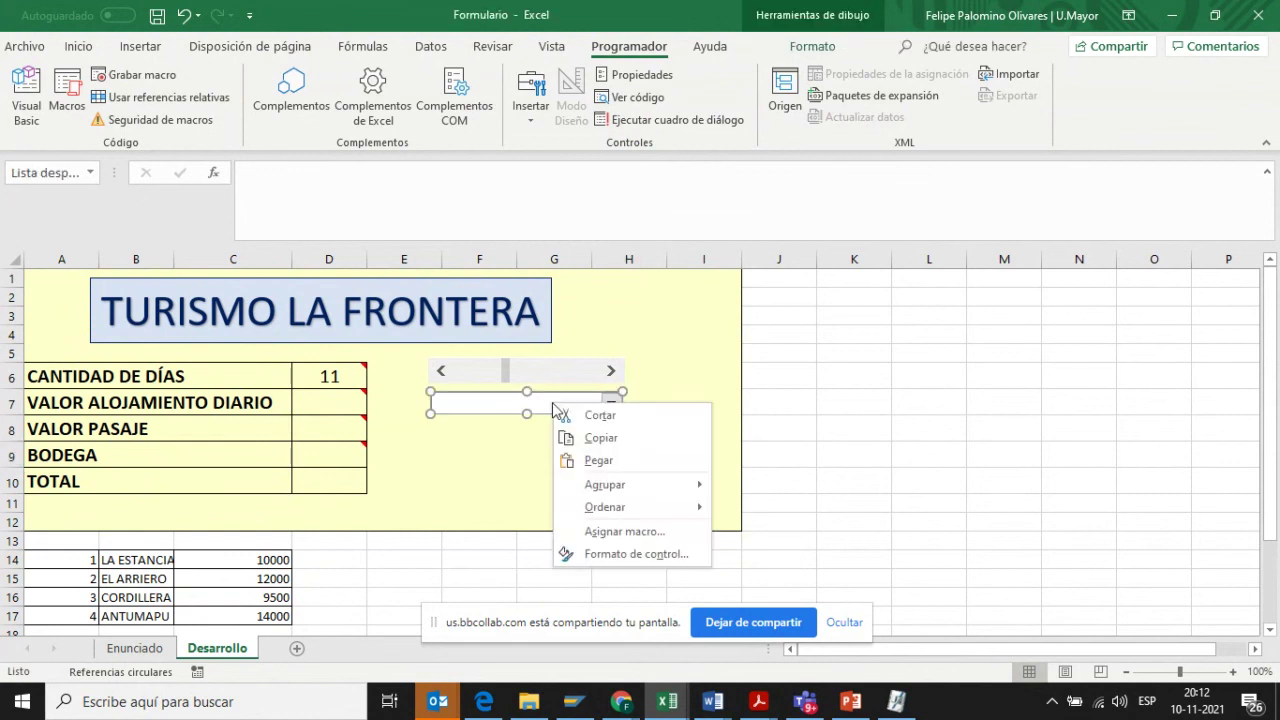
pyautogui.click(636, 555)
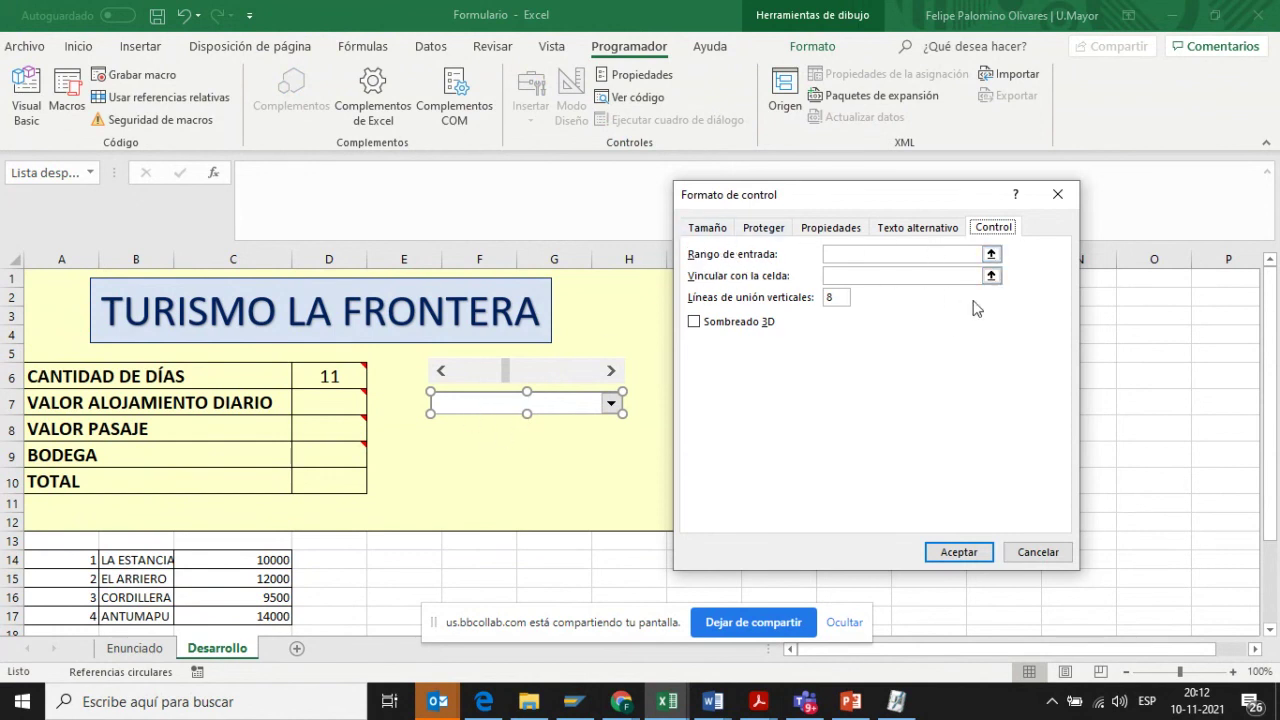
pyautogui.click(991, 254)
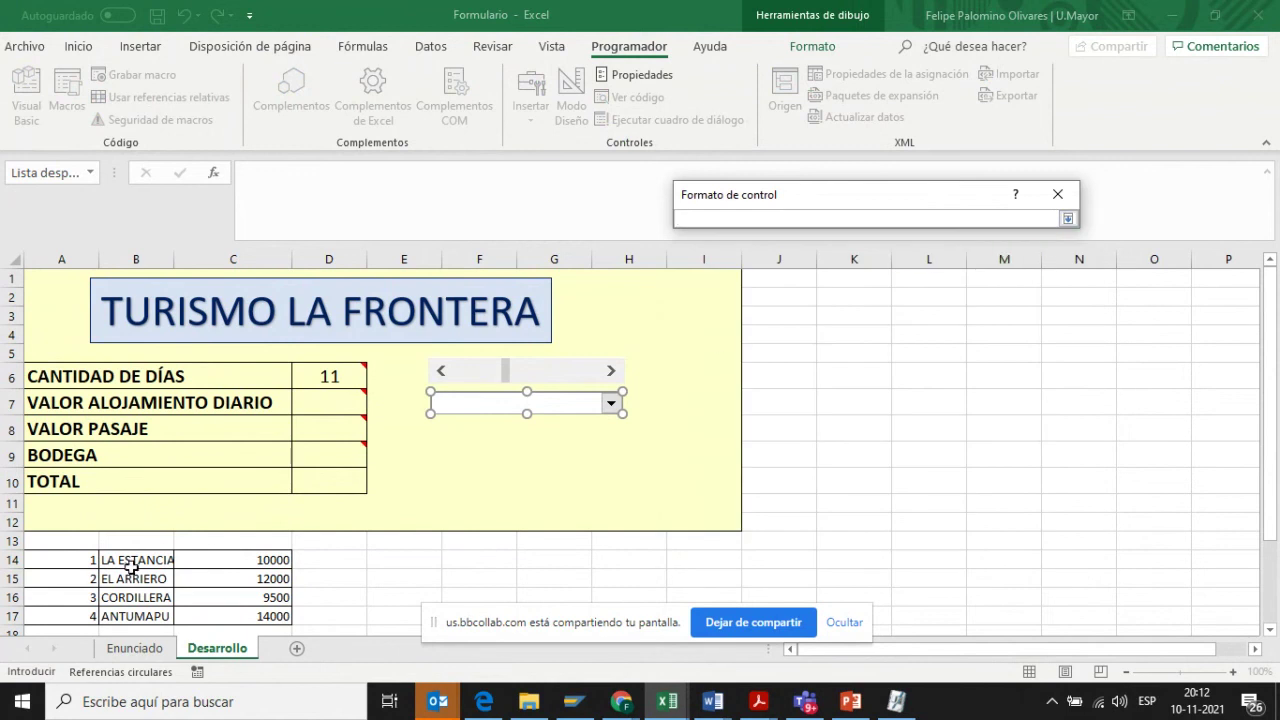
pyautogui.moveTo(126, 557); pyautogui.dragTo(125, 608)
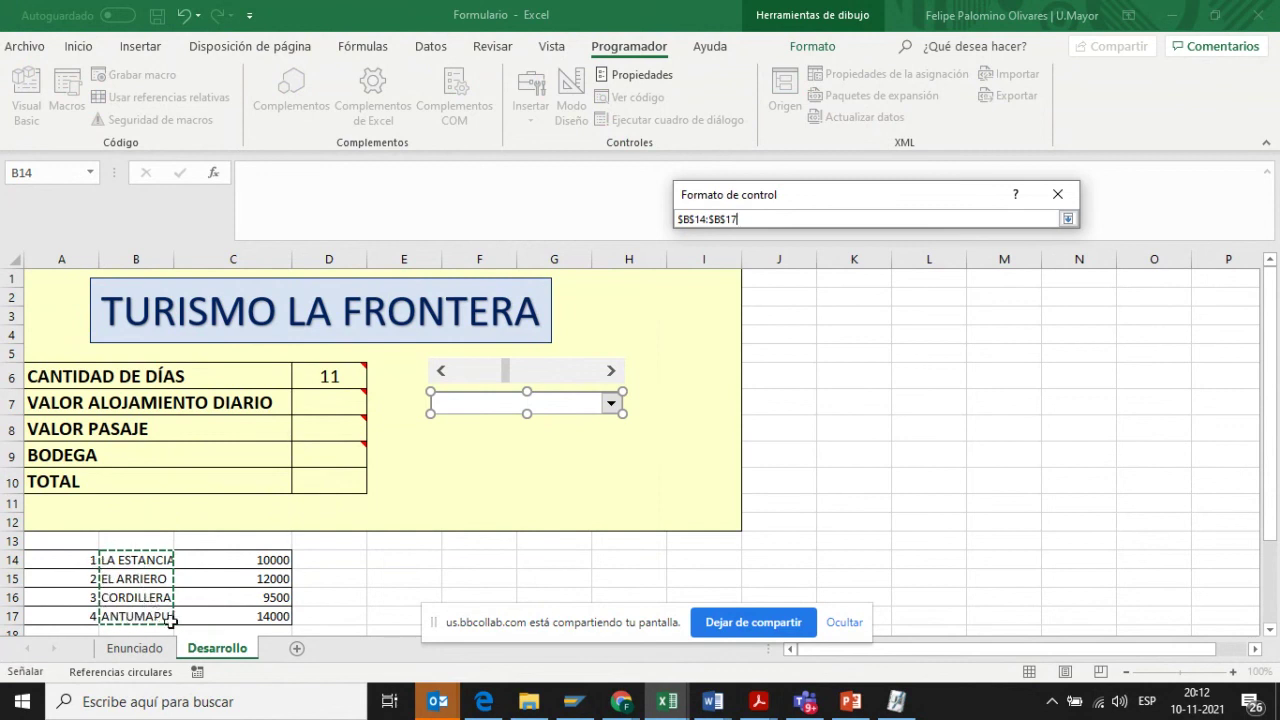
pyautogui.click(1068, 218)
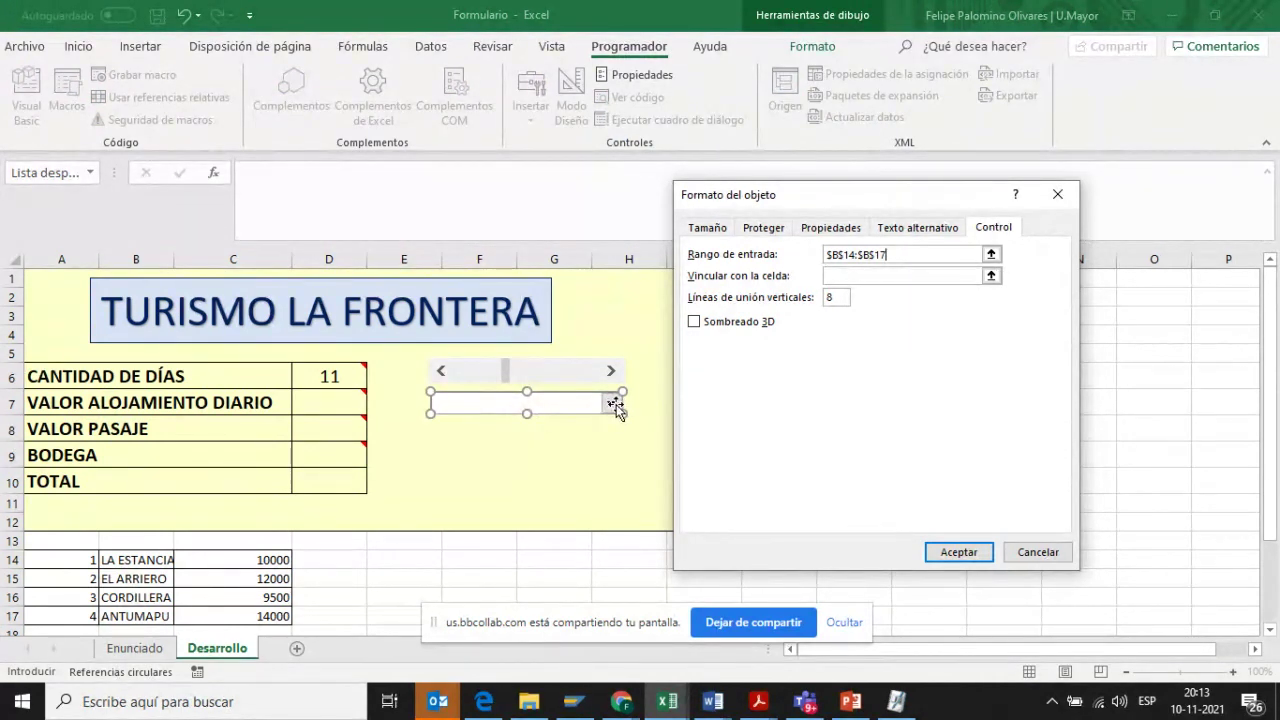
# - Link the combo box to cell D14 beside the lodging table
pyautogui.click(845, 277)
pyautogui.scroll(-1, 1176, 455)
pyautogui.scroll(-2, 1176, 457)
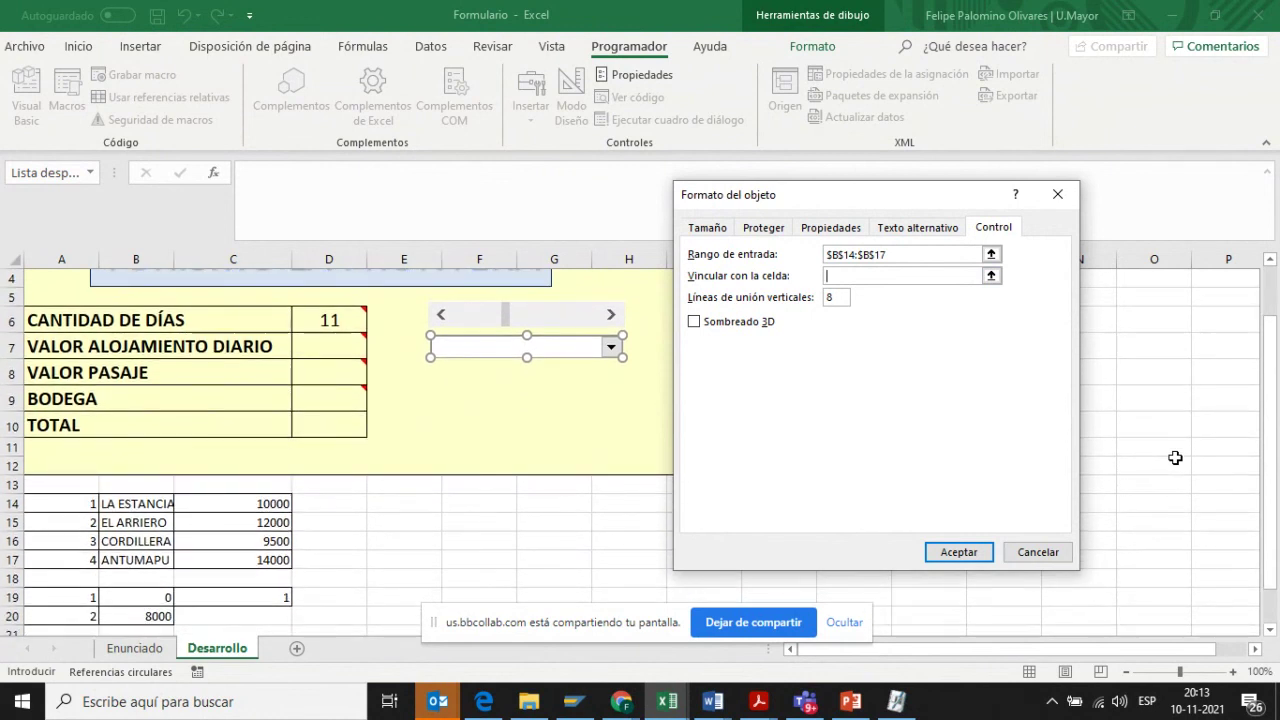
pyautogui.click(330, 505)
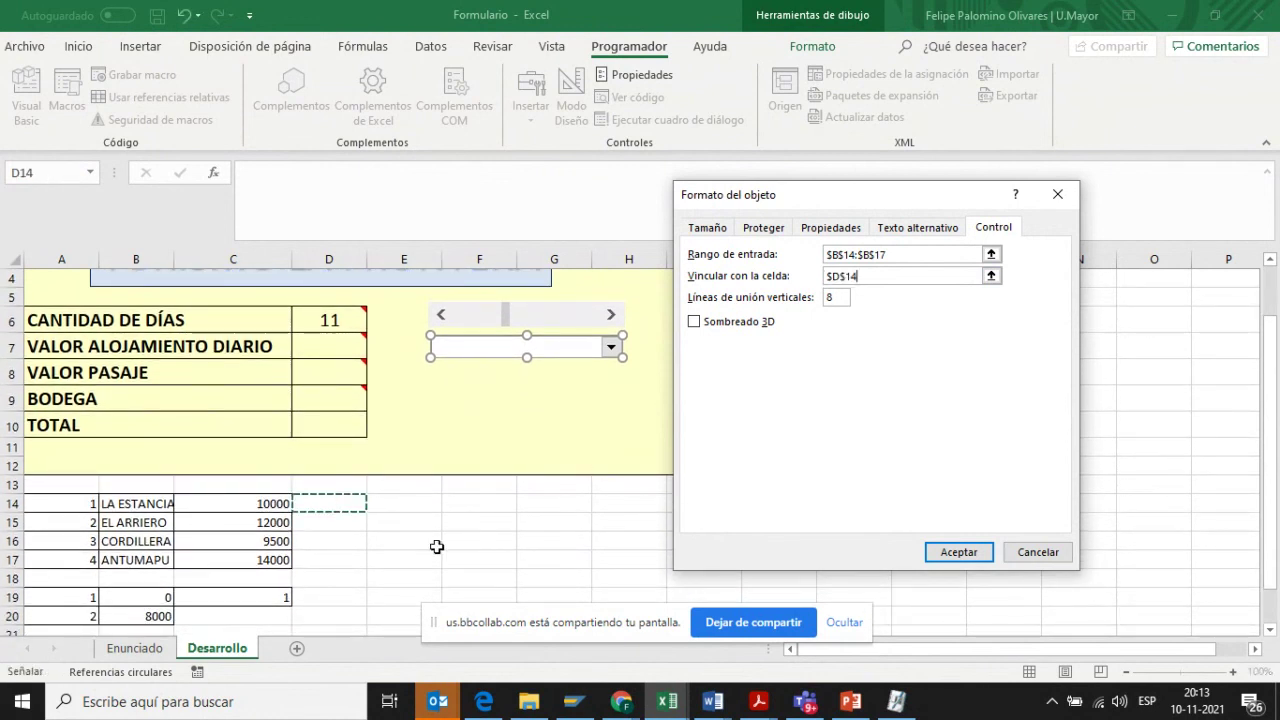